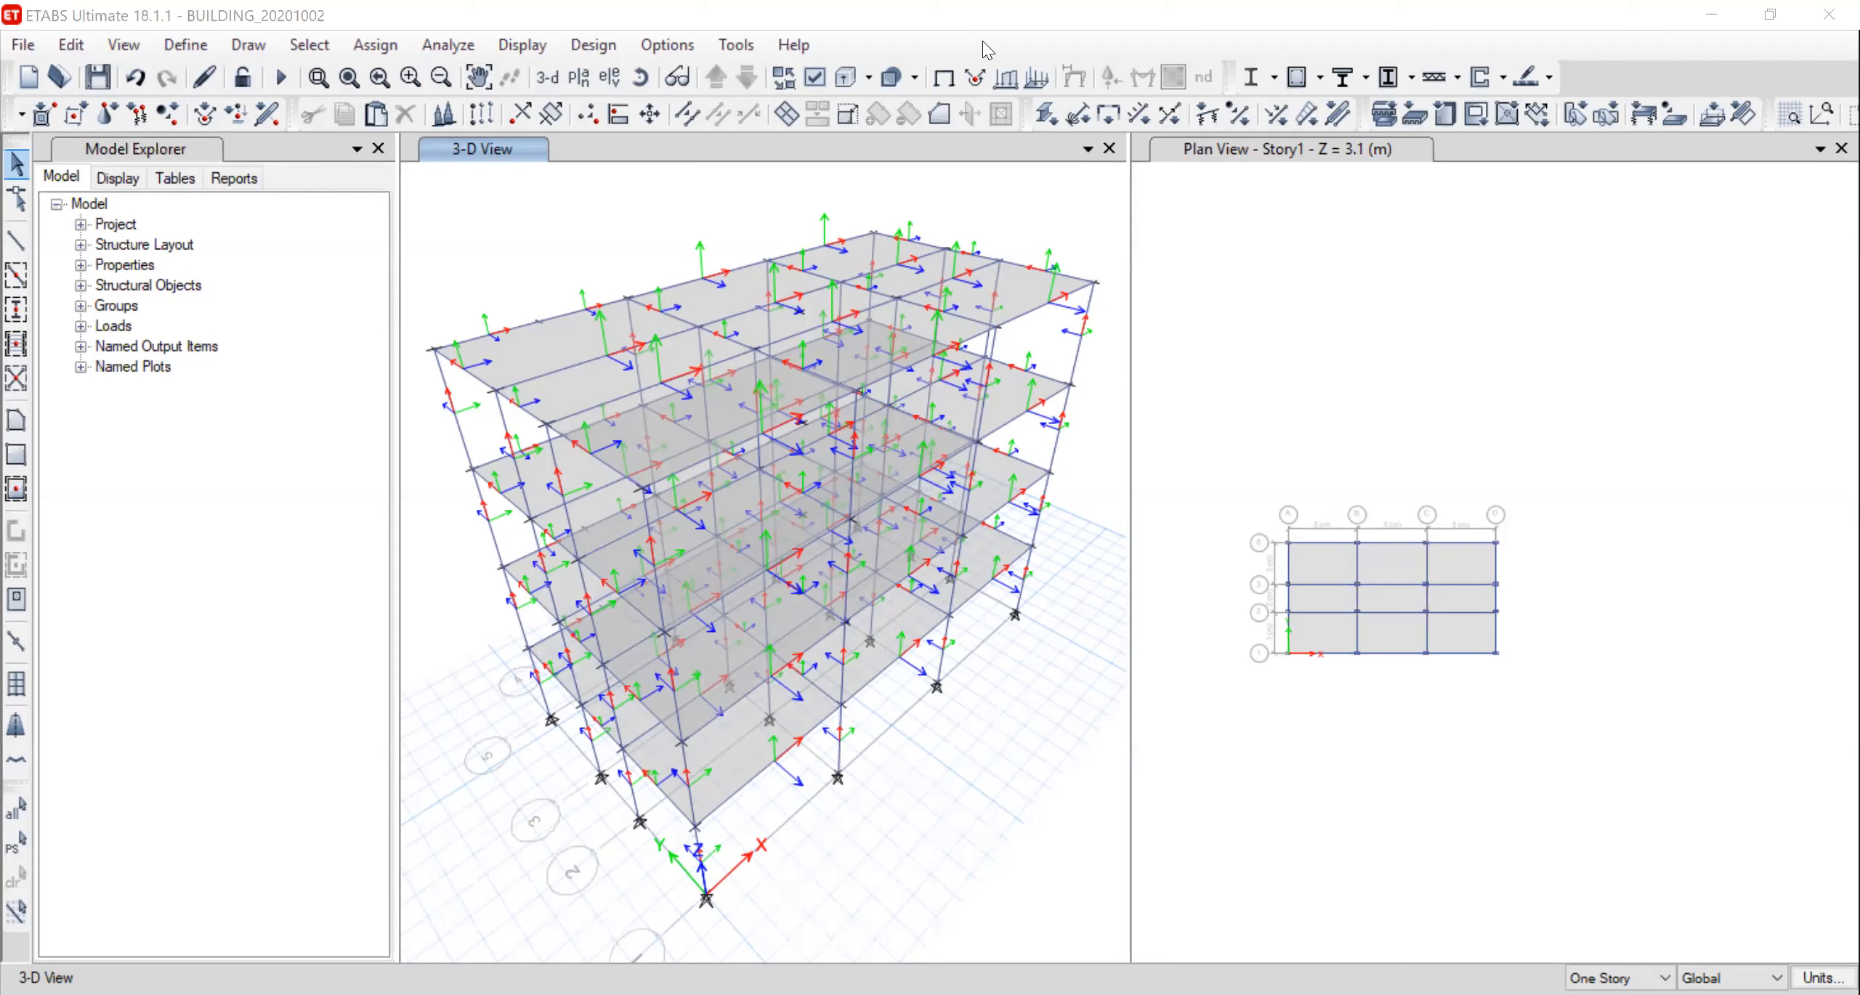
key(alt+Tab)
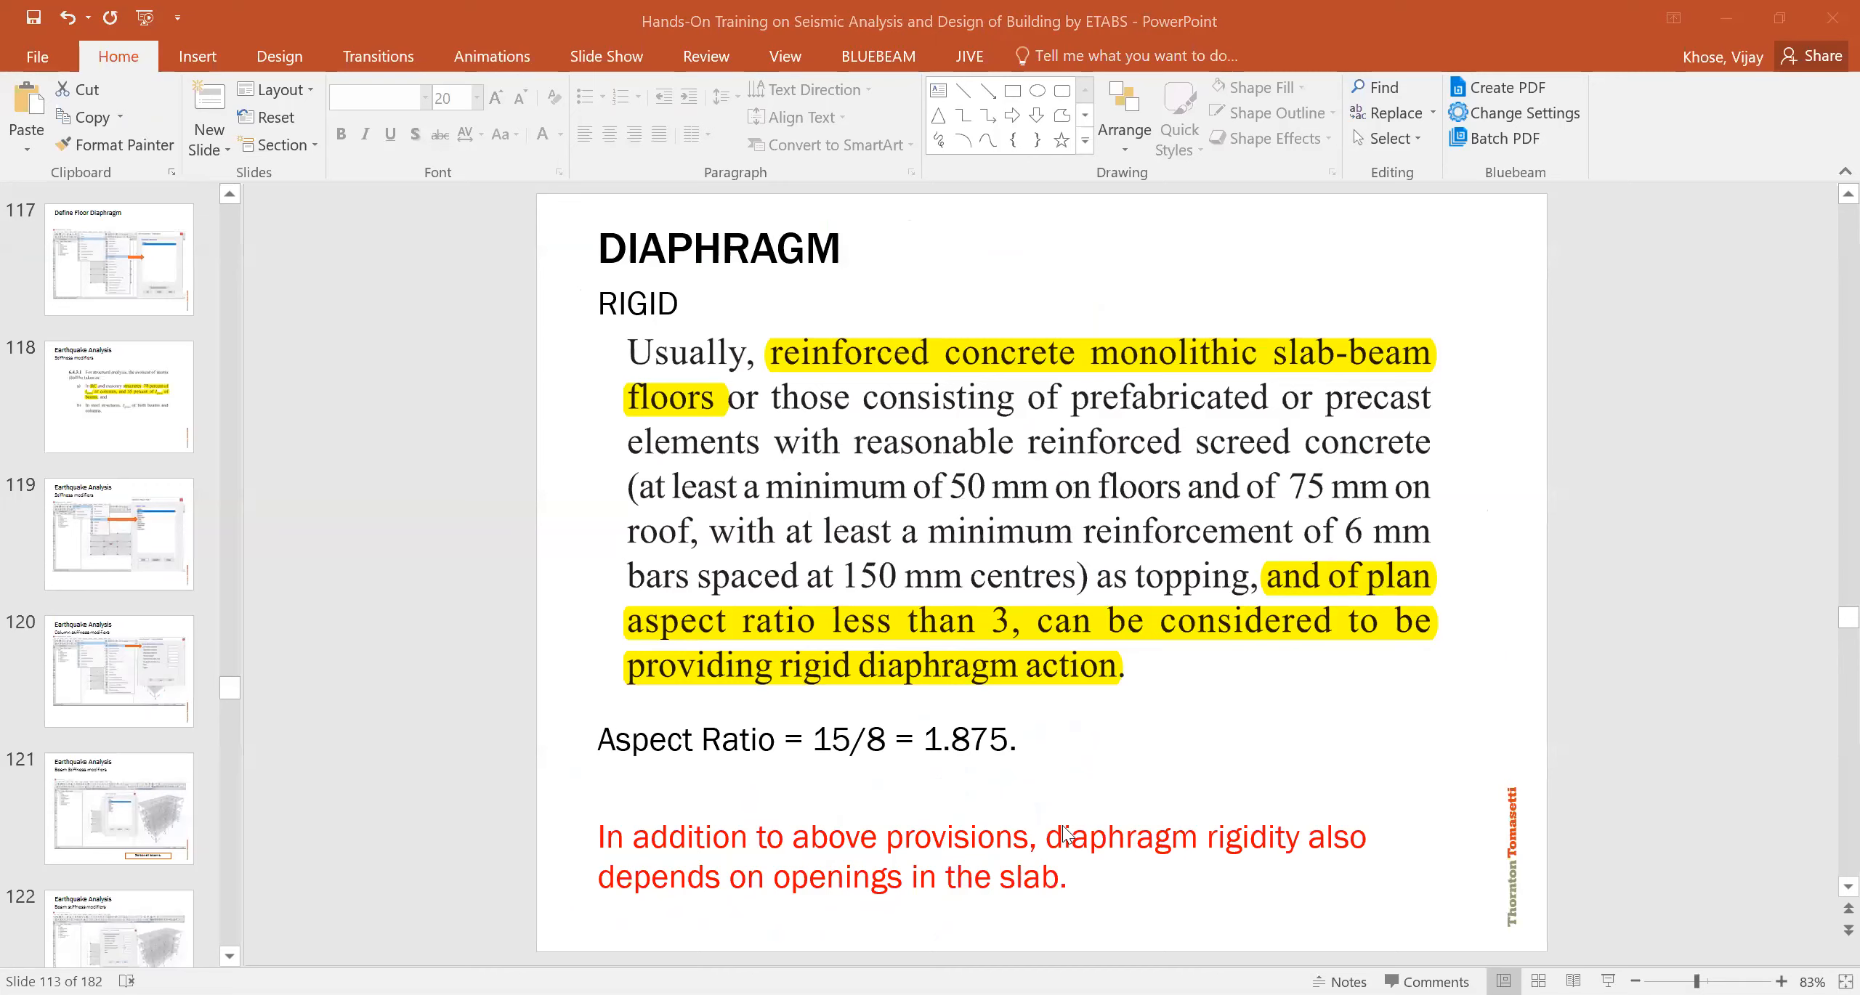
key(alt+Tab)
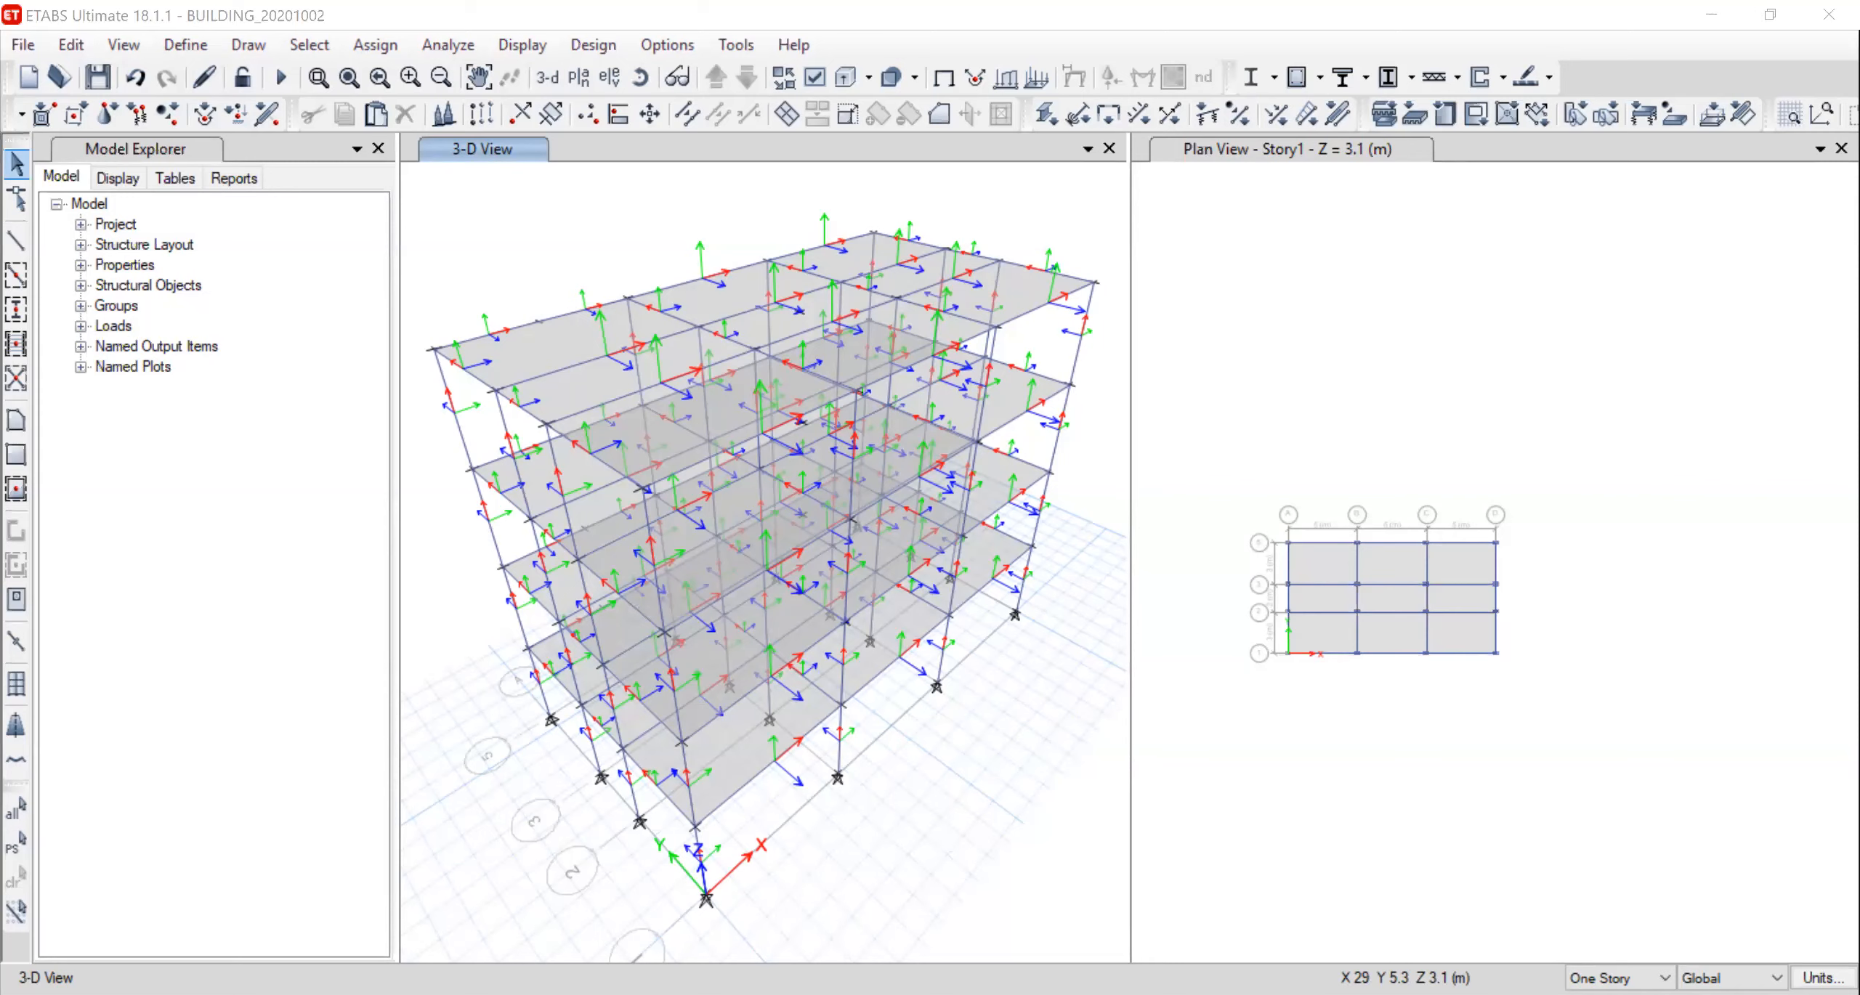
click(1688, 580)
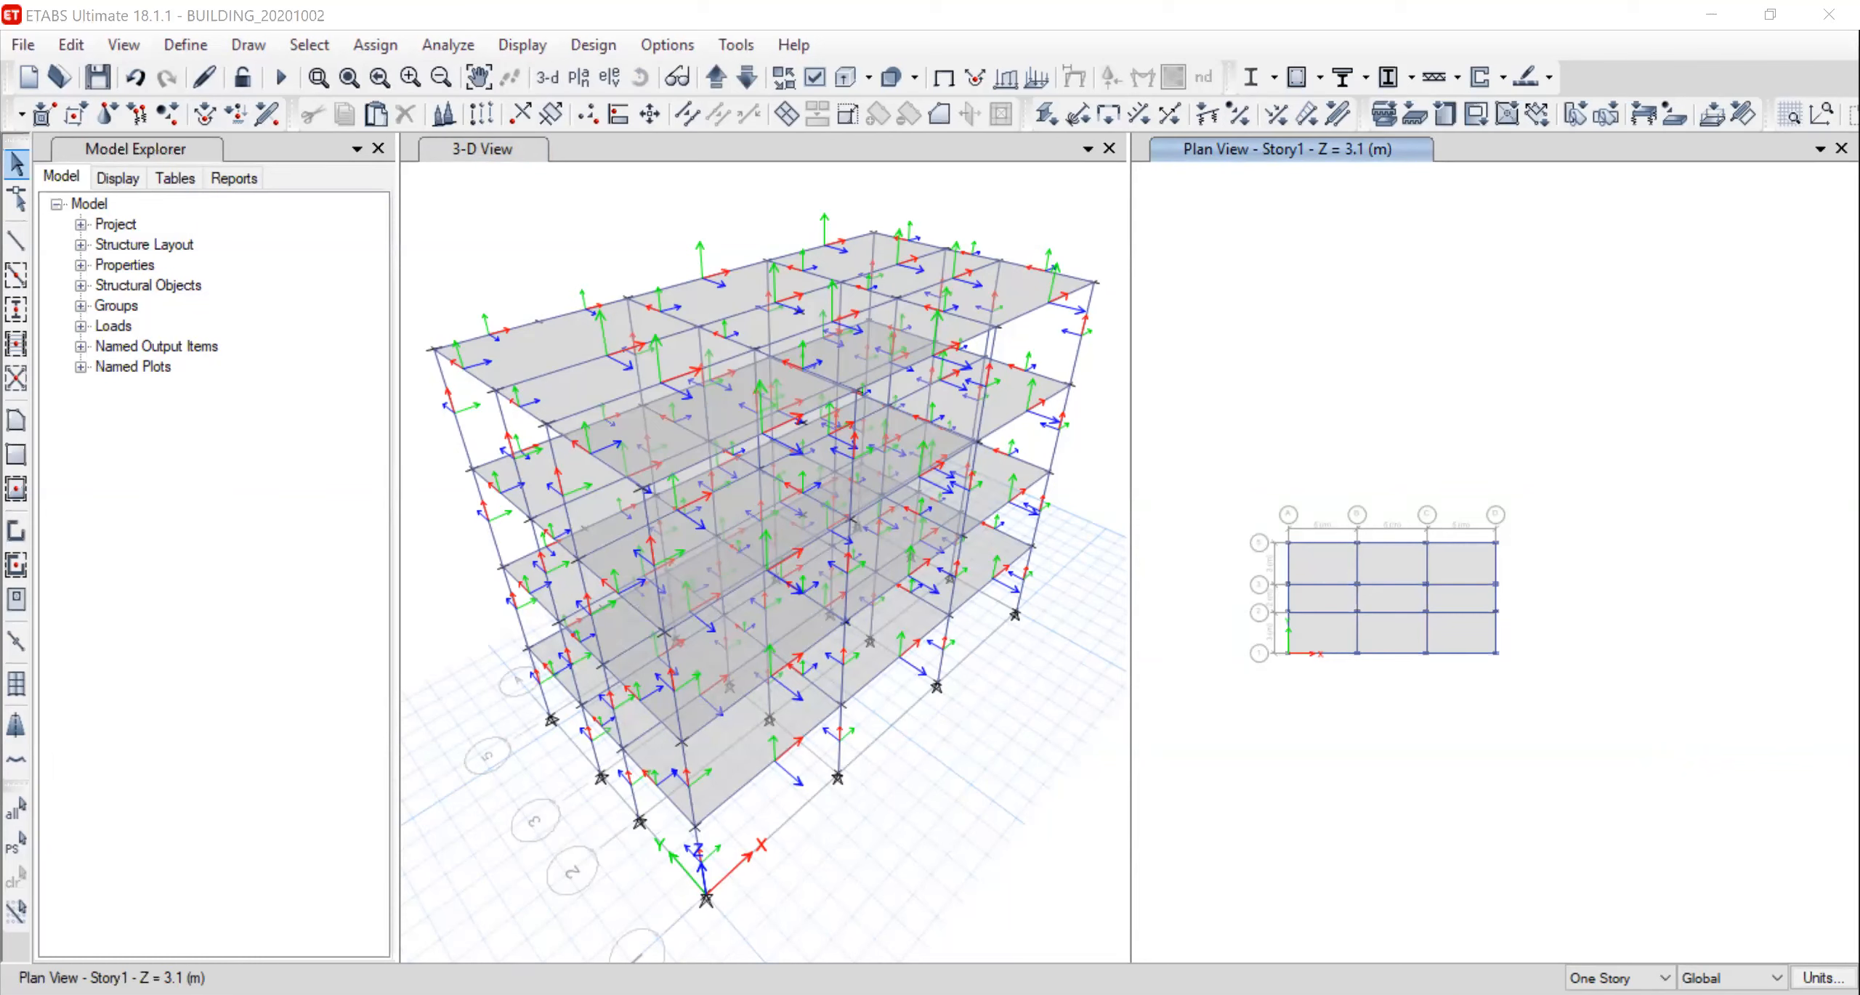
click(595, 196)
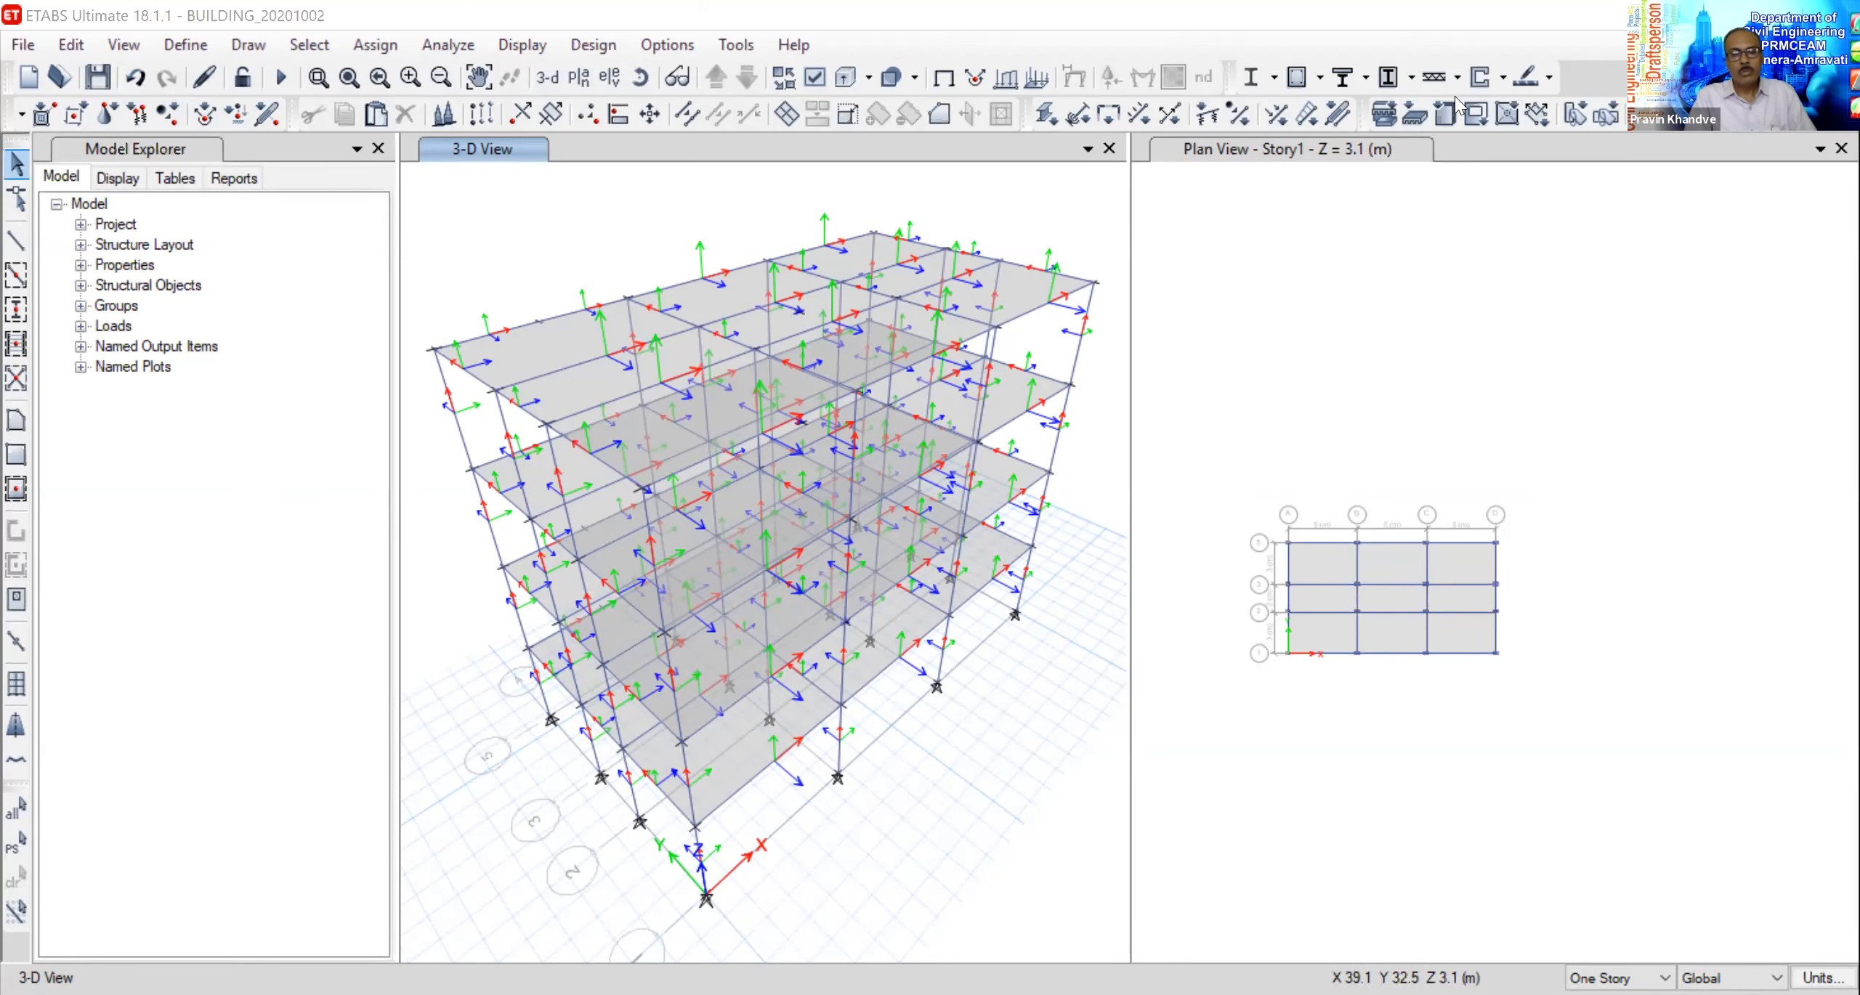
click(1230, 282)
click(1007, 693)
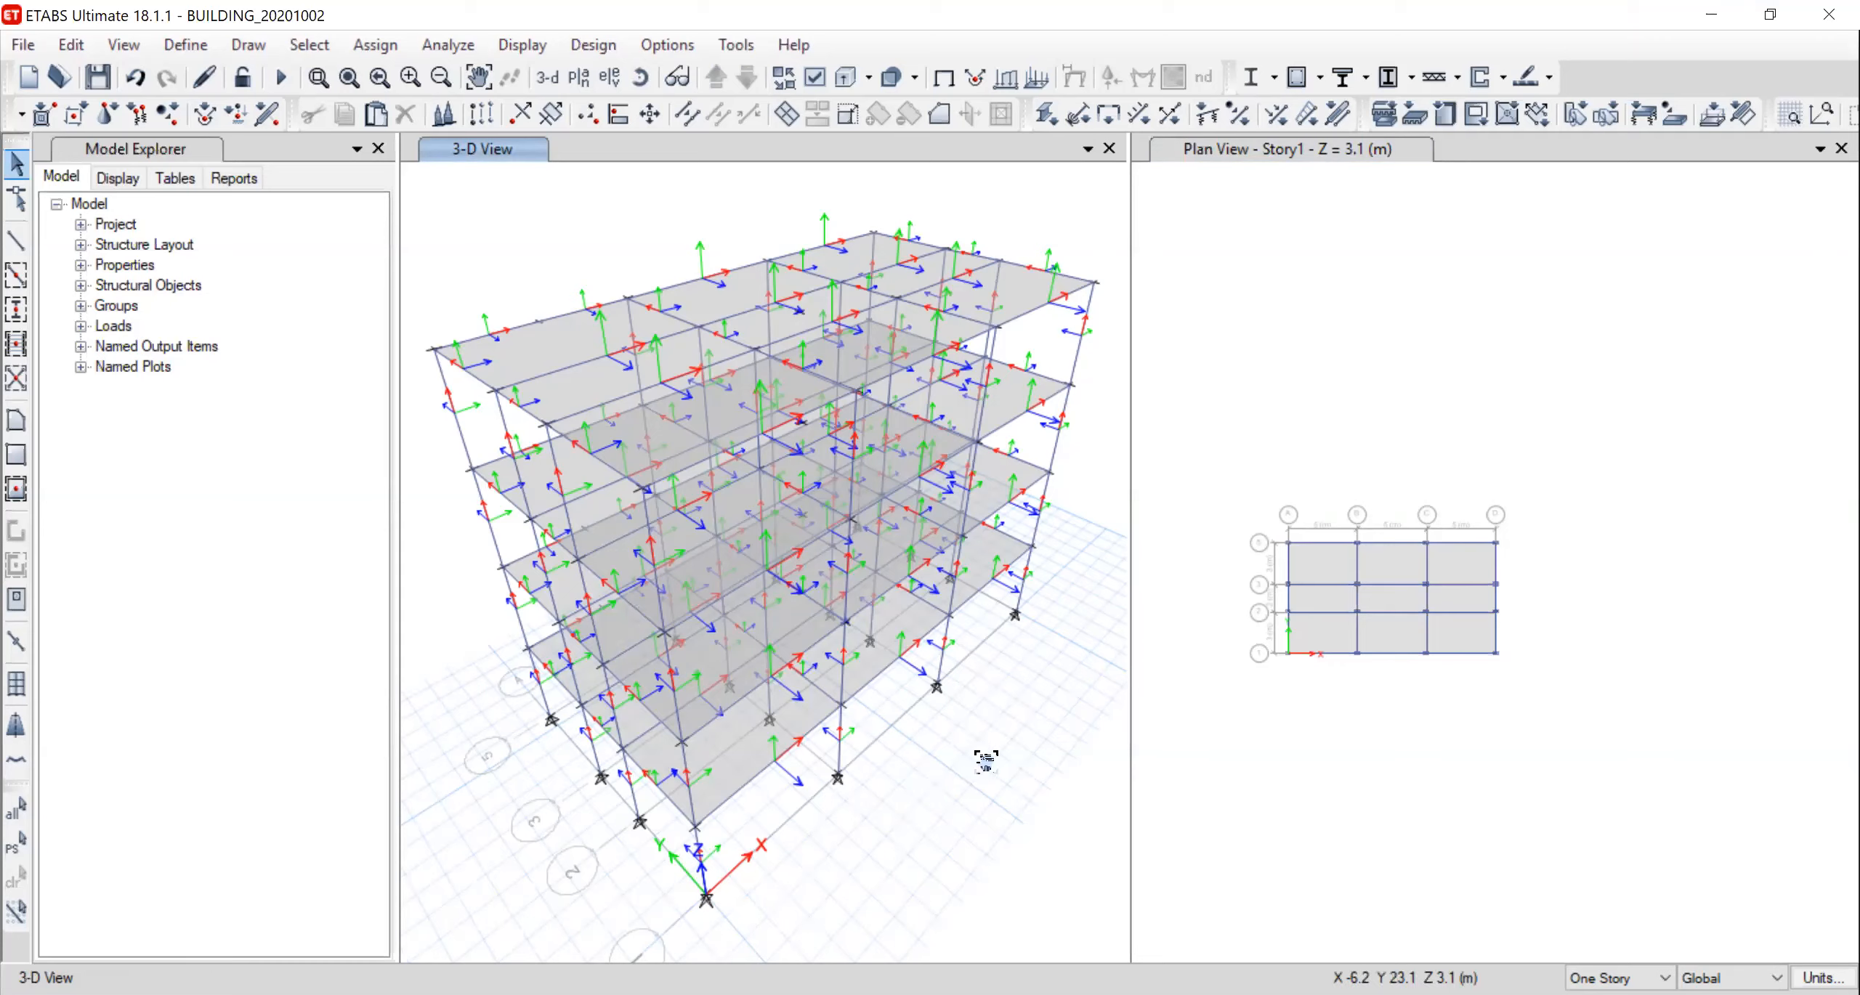
middle_drag(887, 751, 914, 792)
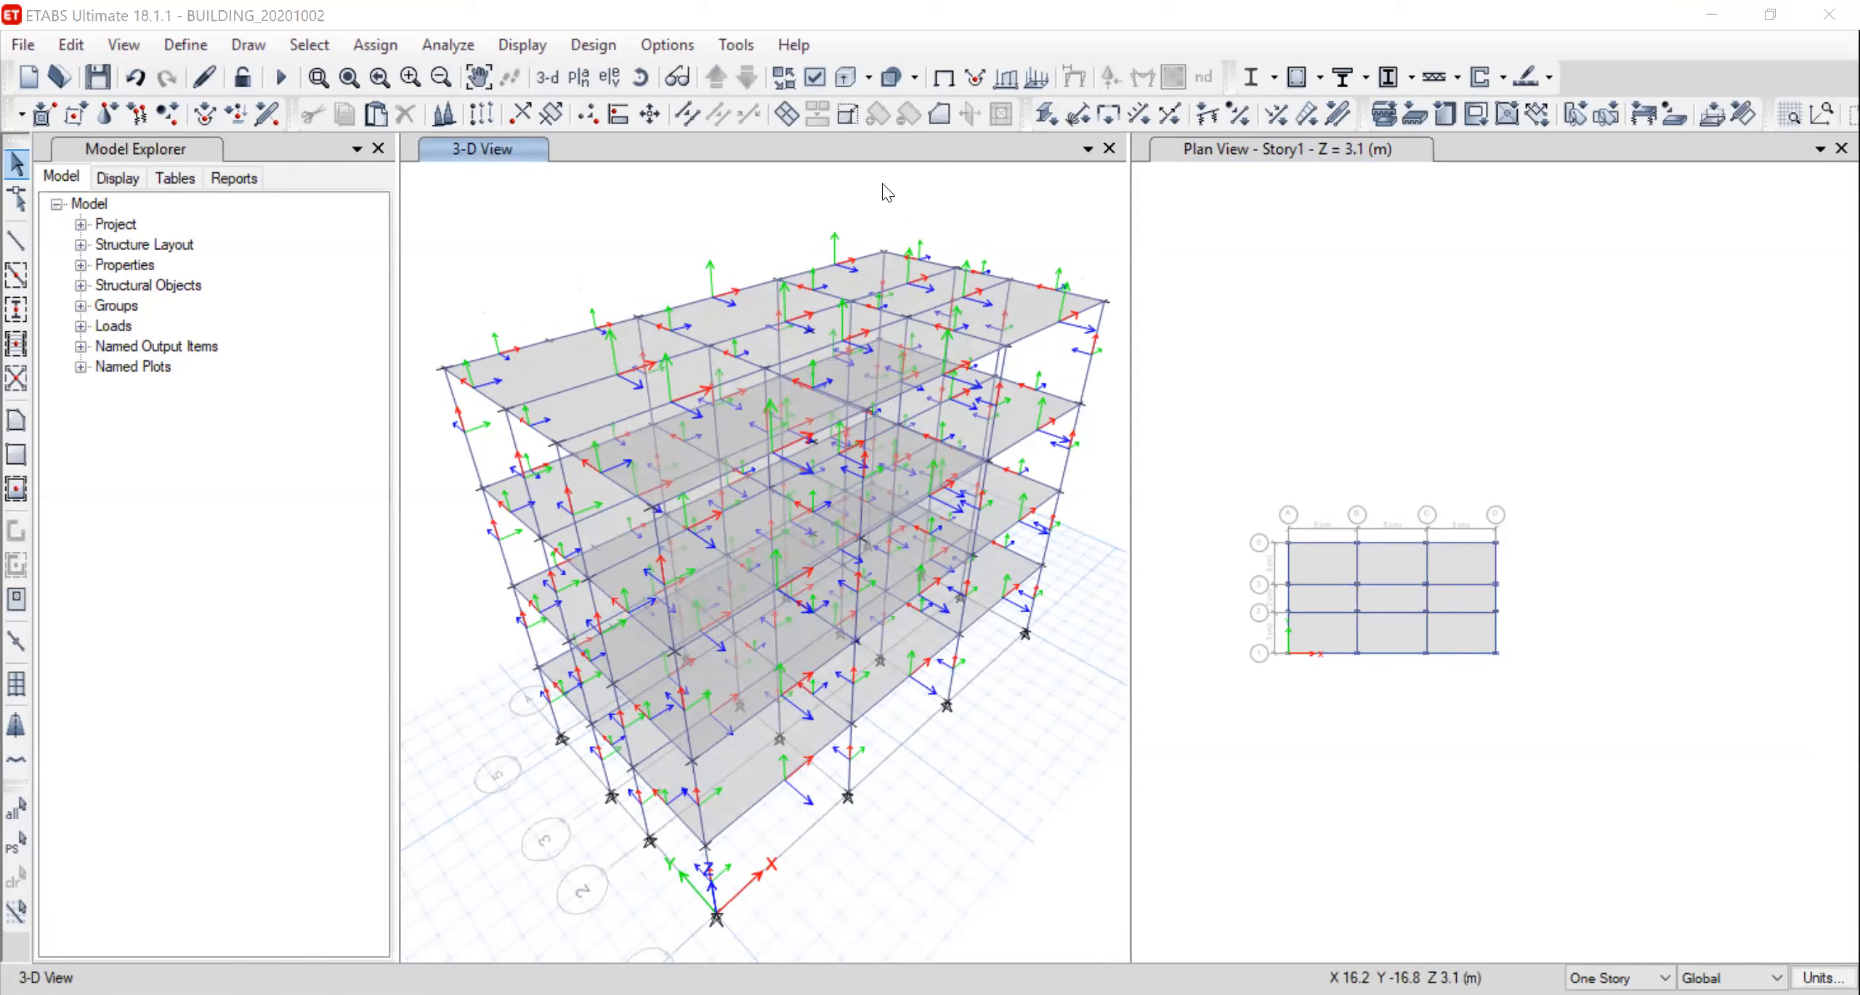
Assign end length offsets to all frames, automatic from connectivity, with rigid-zone factor 0.5 and the Auto self-weight option
click(386, 39)
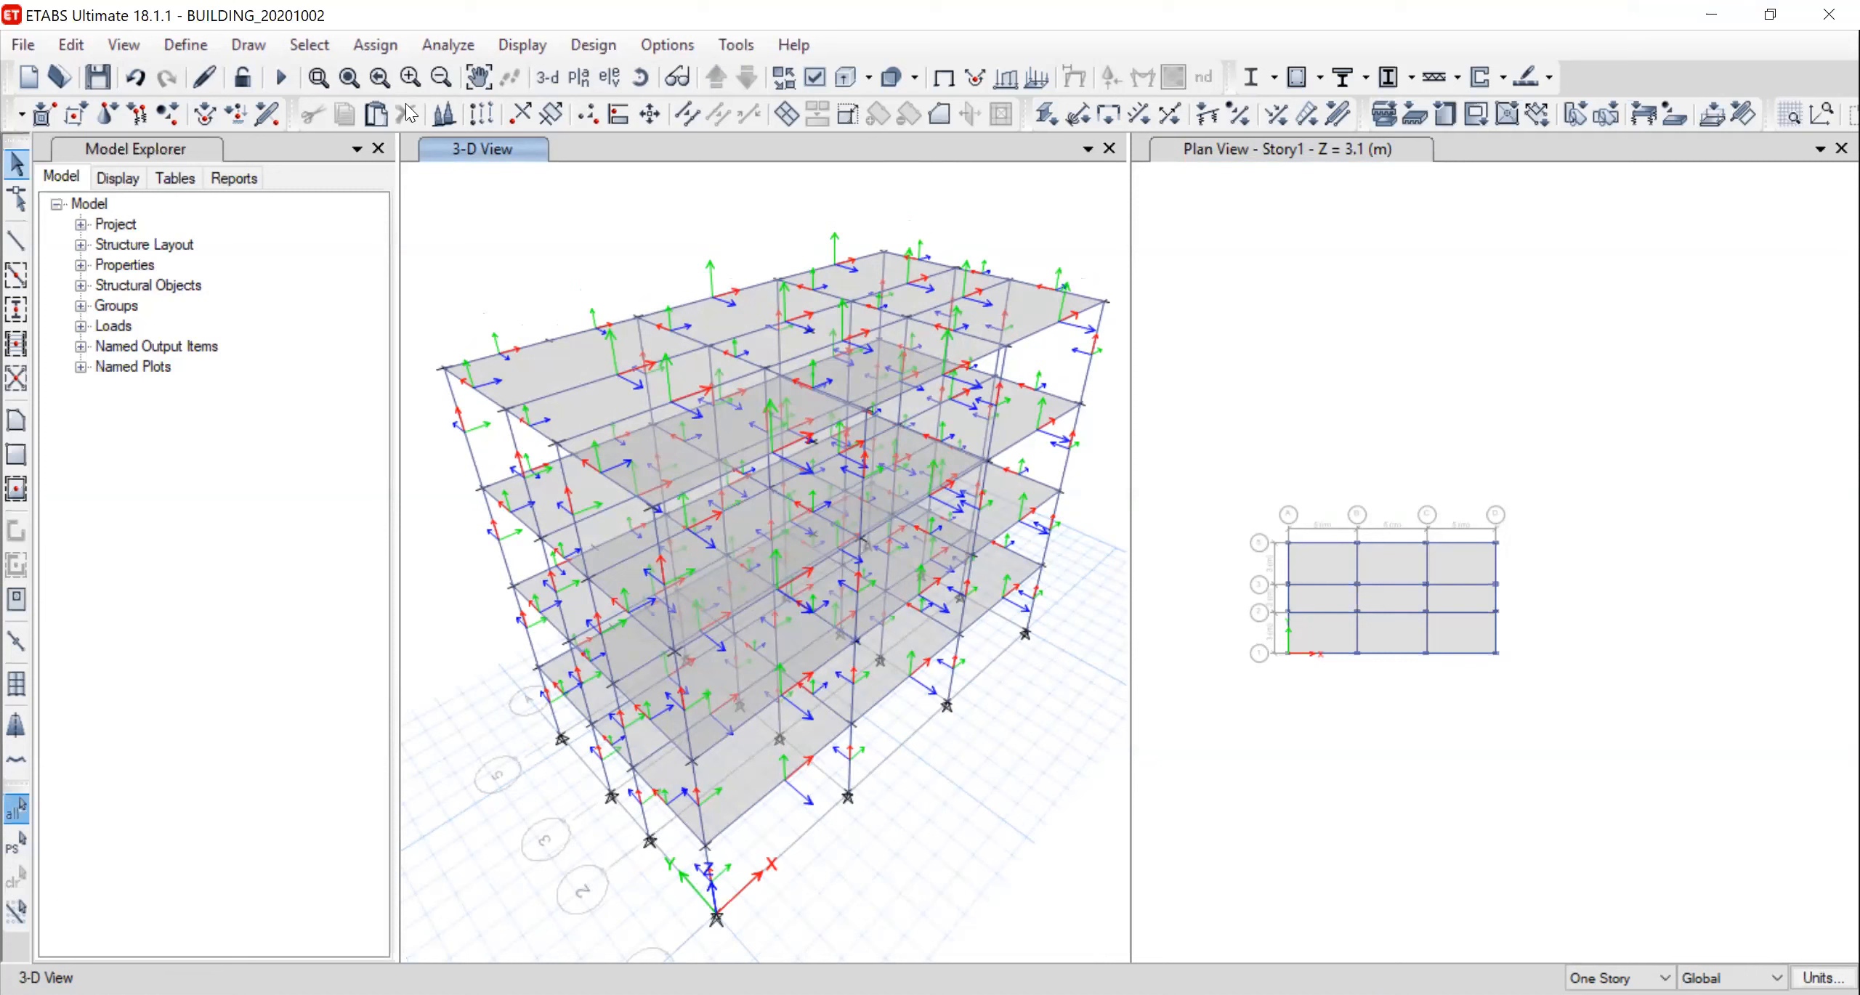
mouse_move(698, 109)
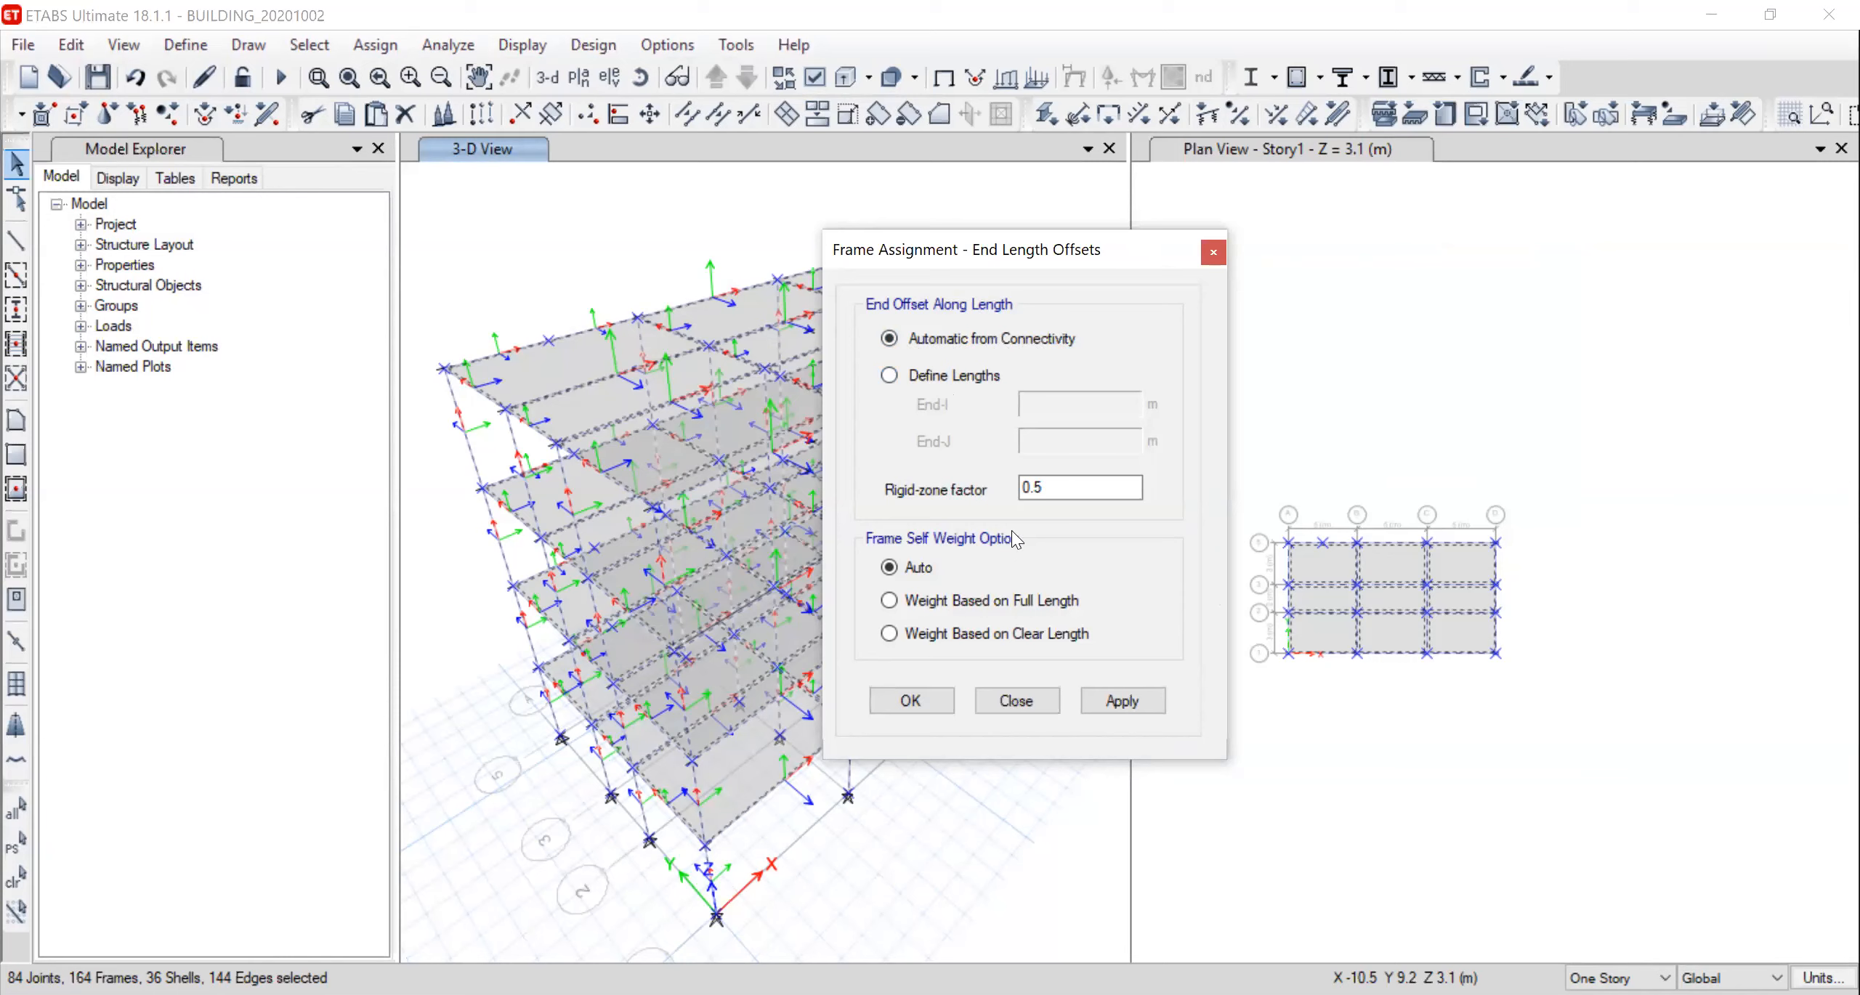
click(1056, 492)
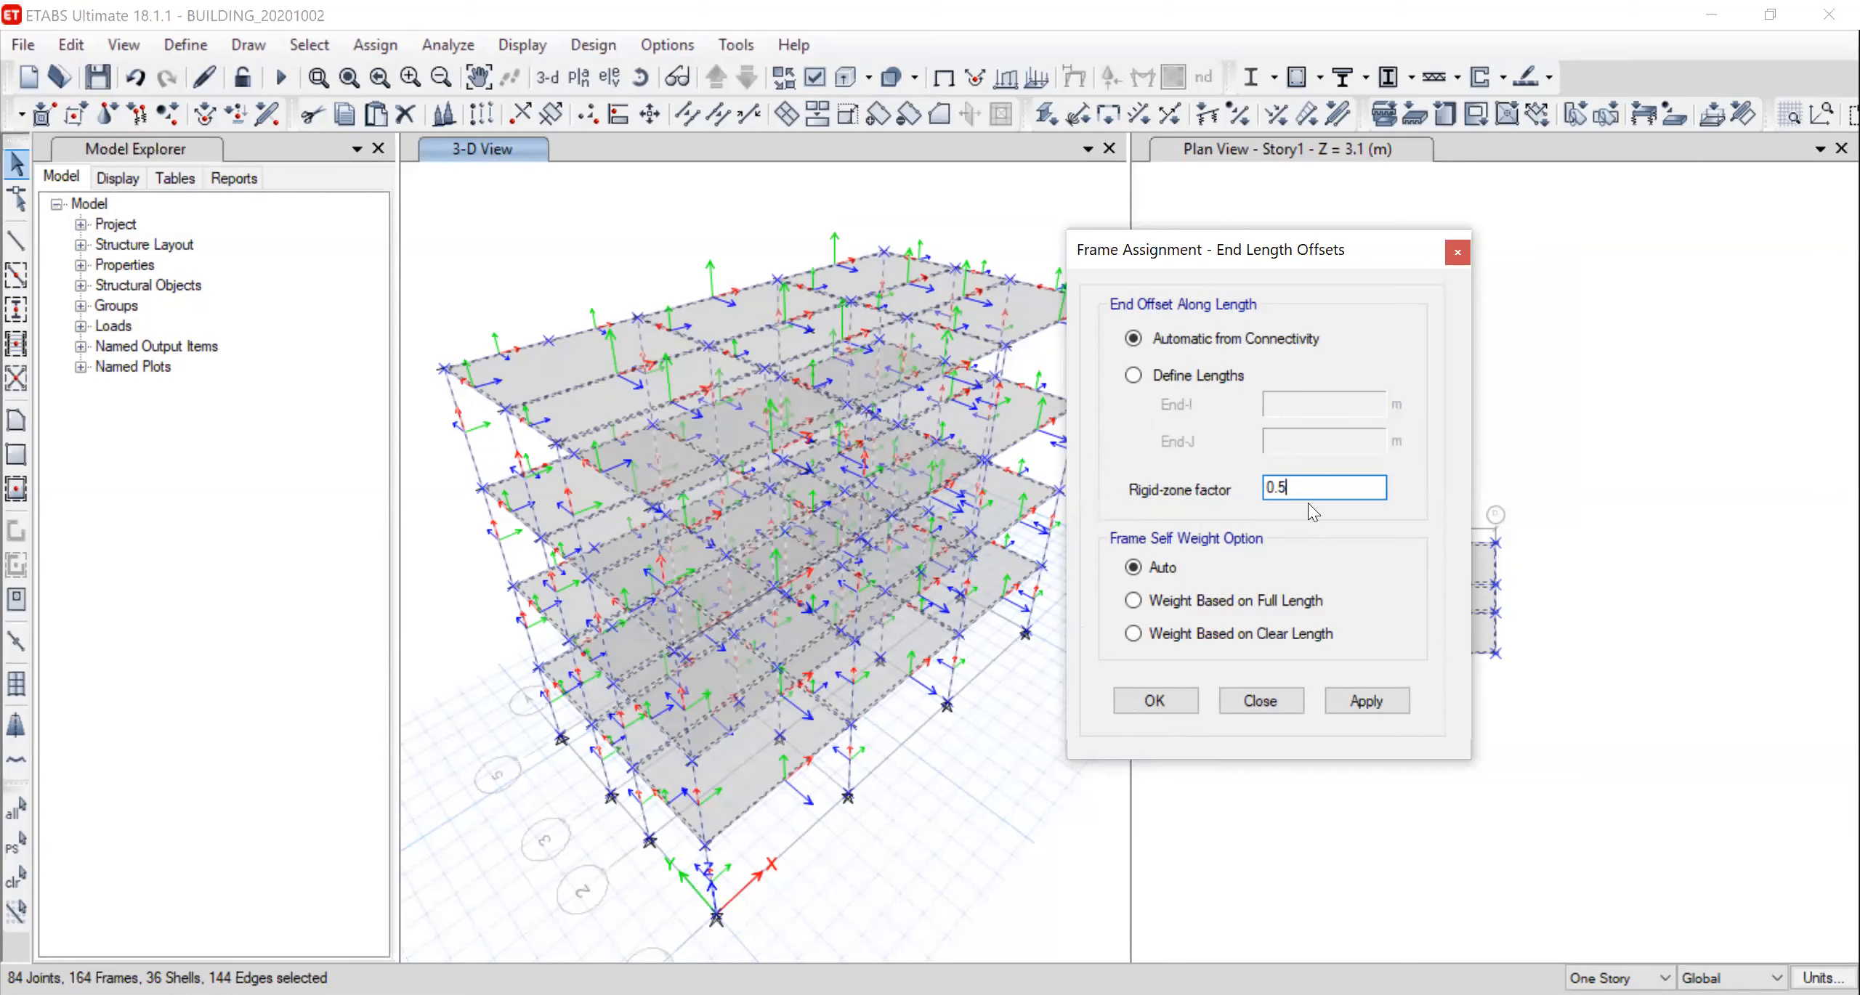
click(1363, 701)
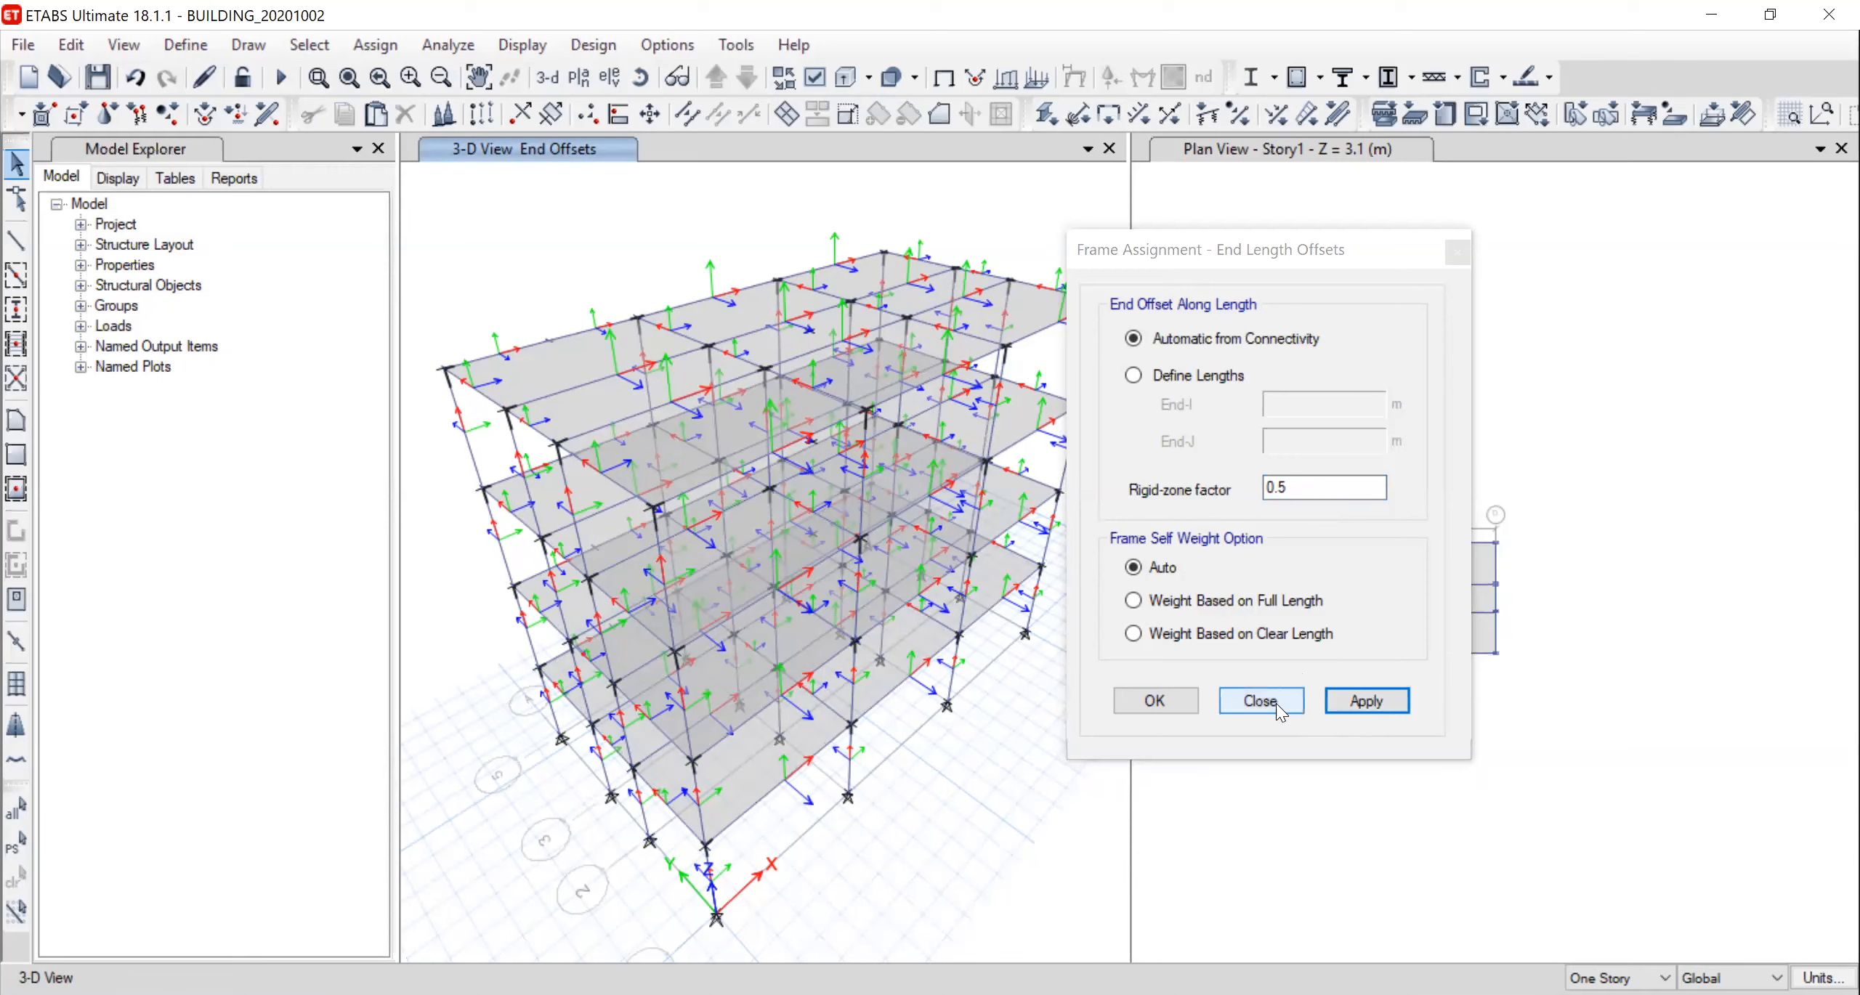
click(1248, 699)
Run the analysis of the building model
middle_drag(1339, 788, 1344, 781)
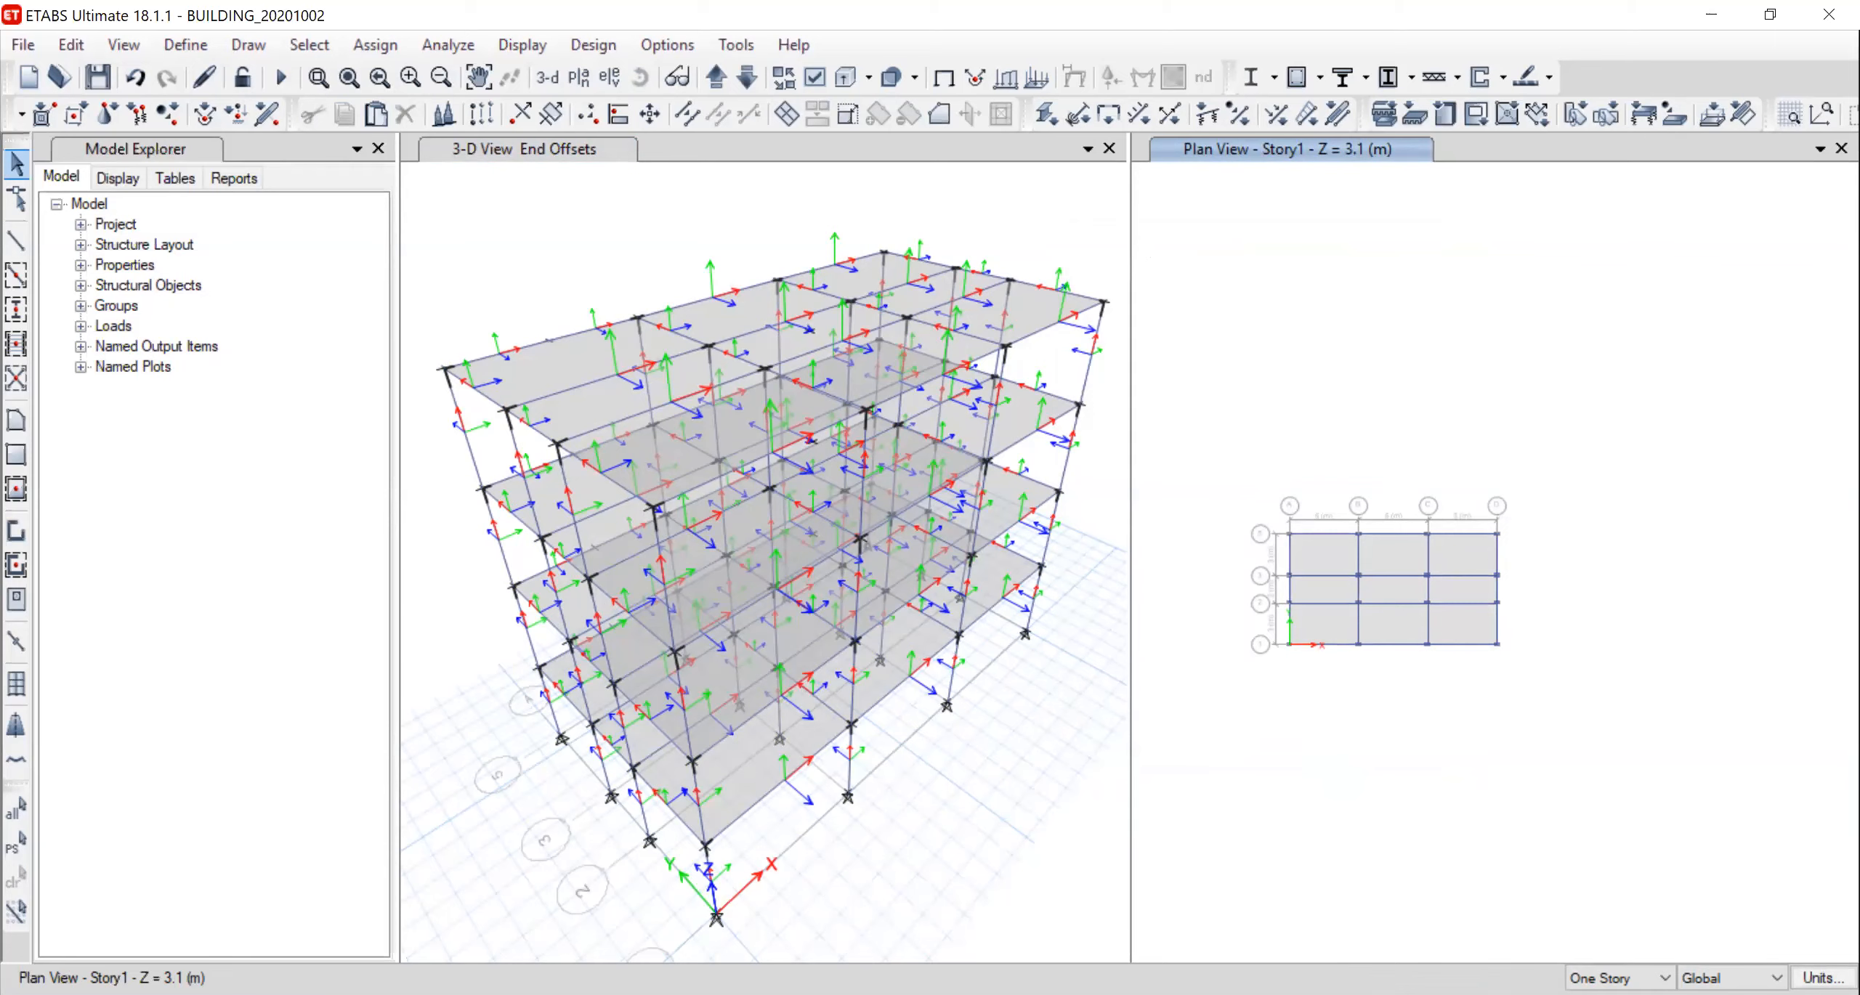
click(571, 230)
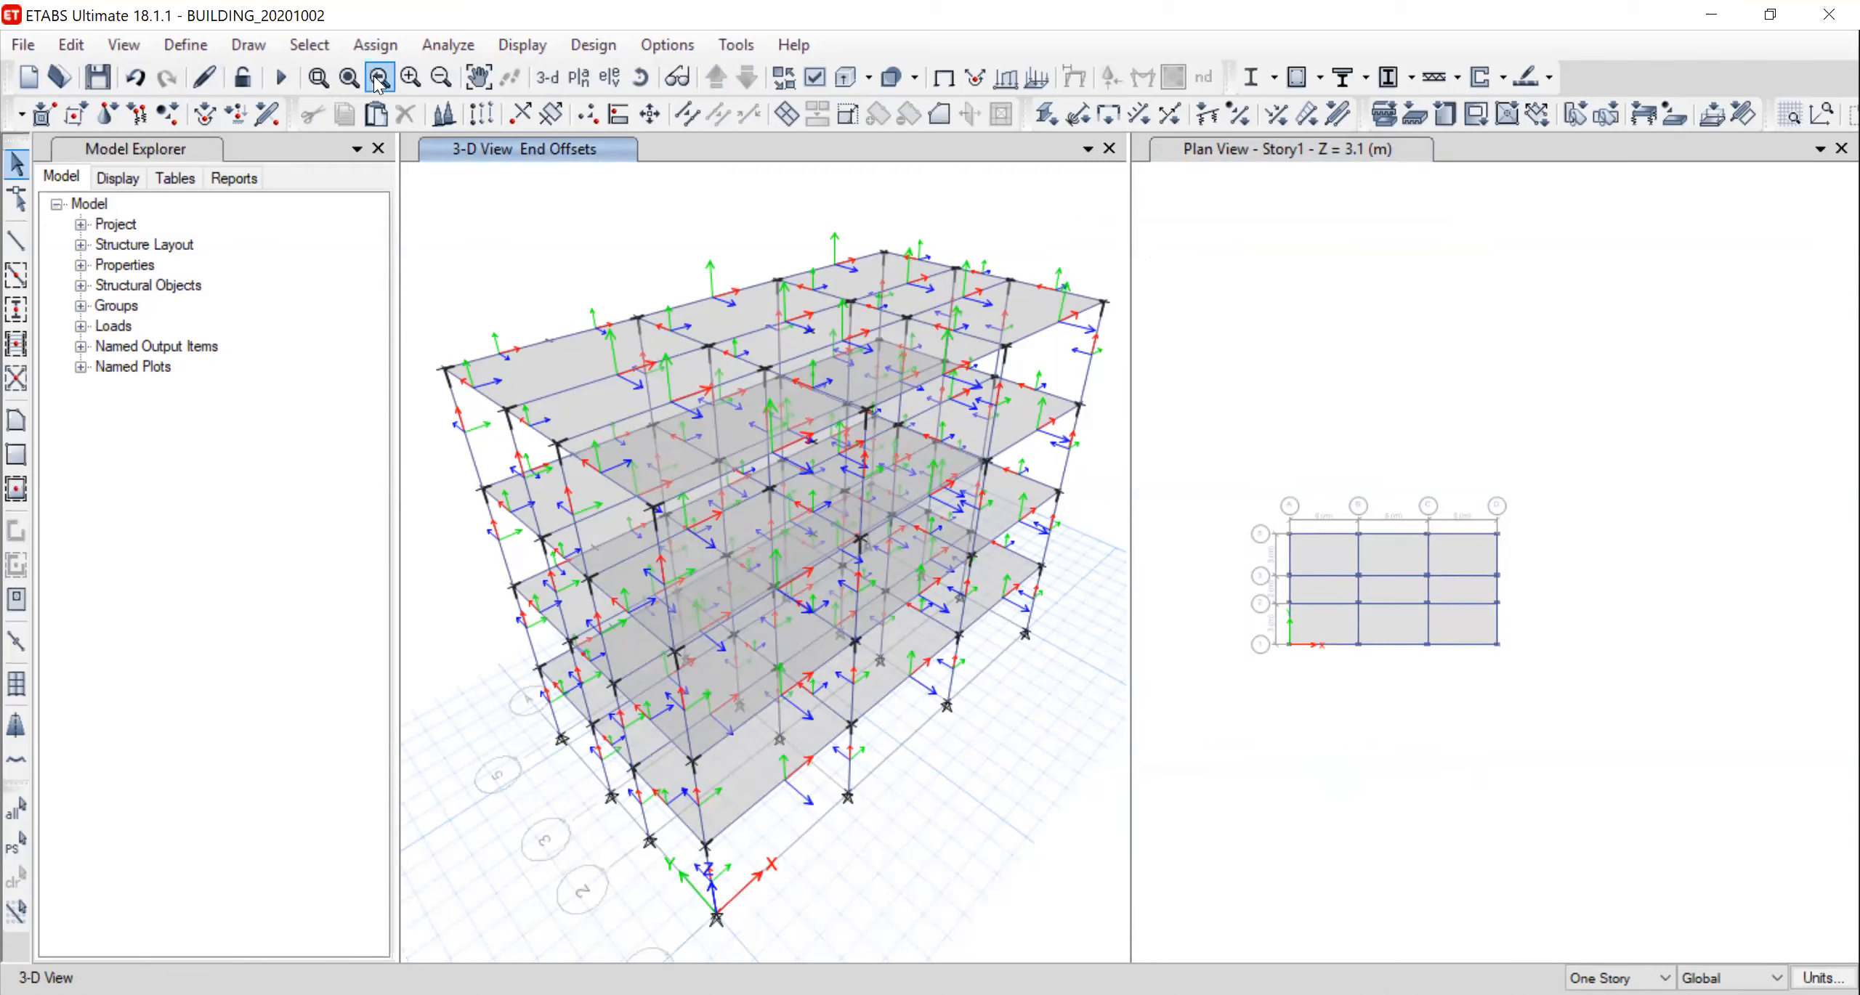
click(284, 82)
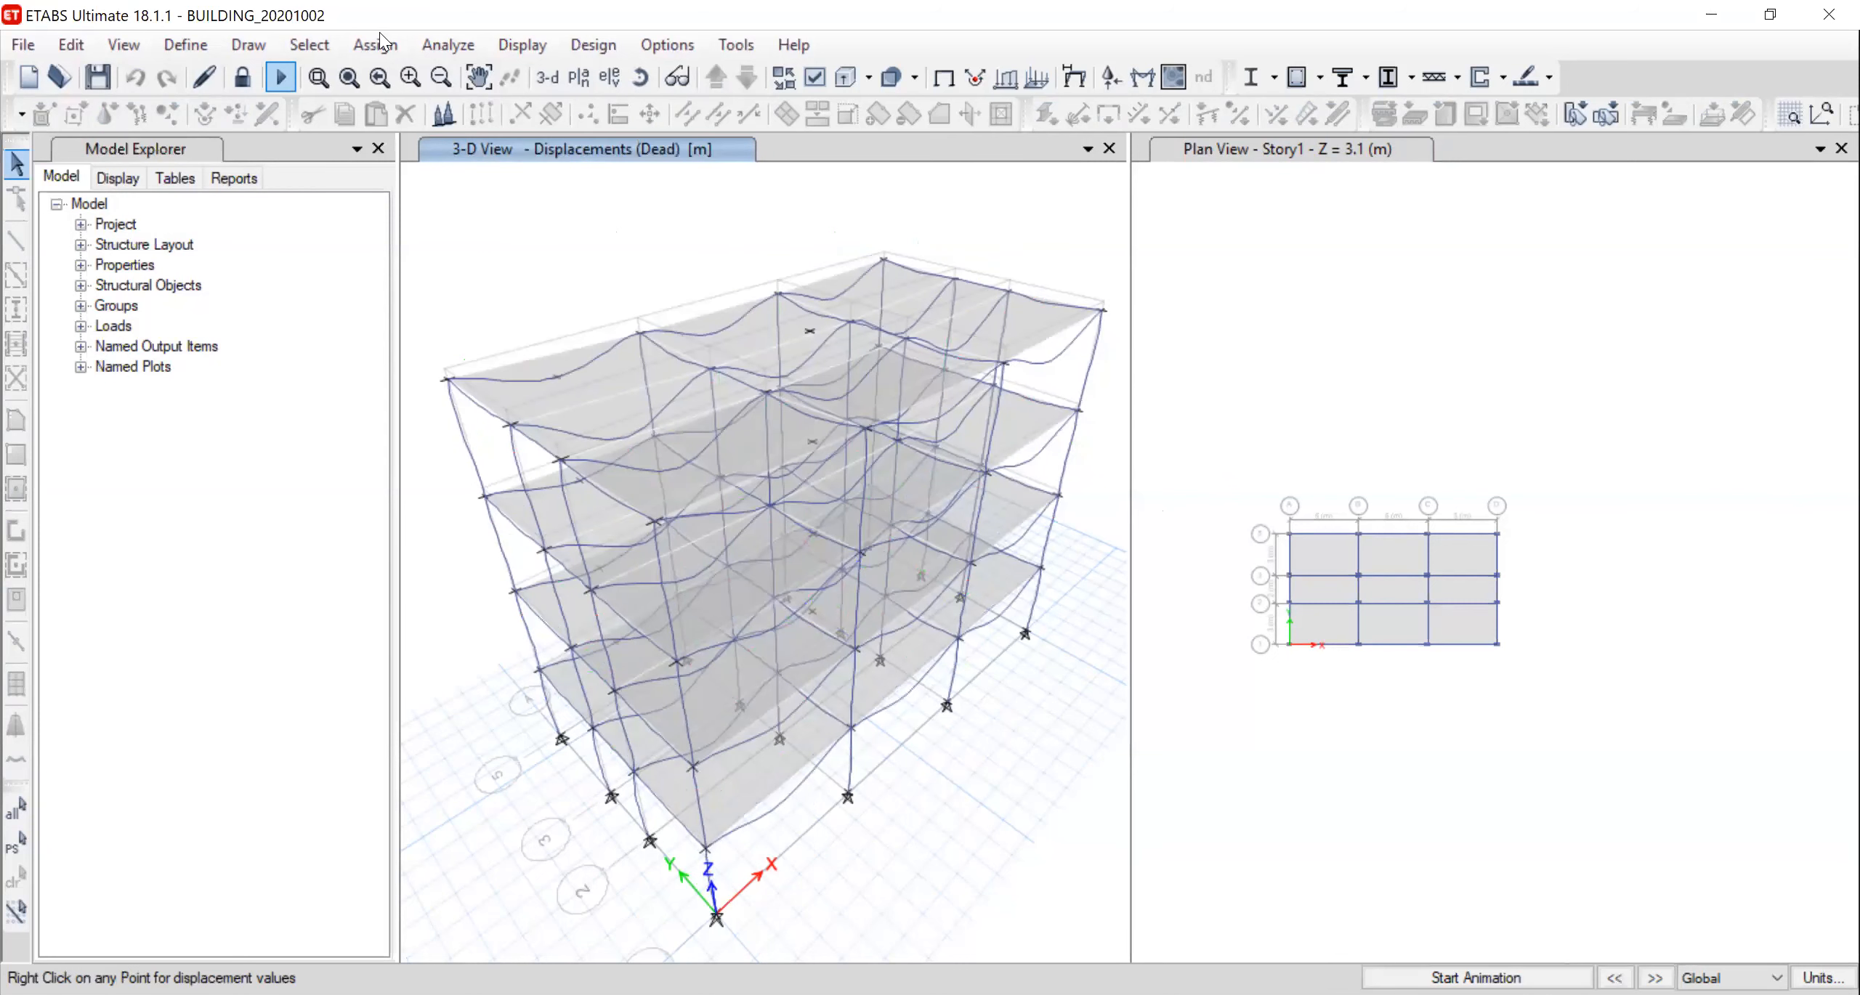
Display the Assembled Joint Masses table from the joint output analysis results and look through its rows
click(526, 45)
mouse_move(638, 102)
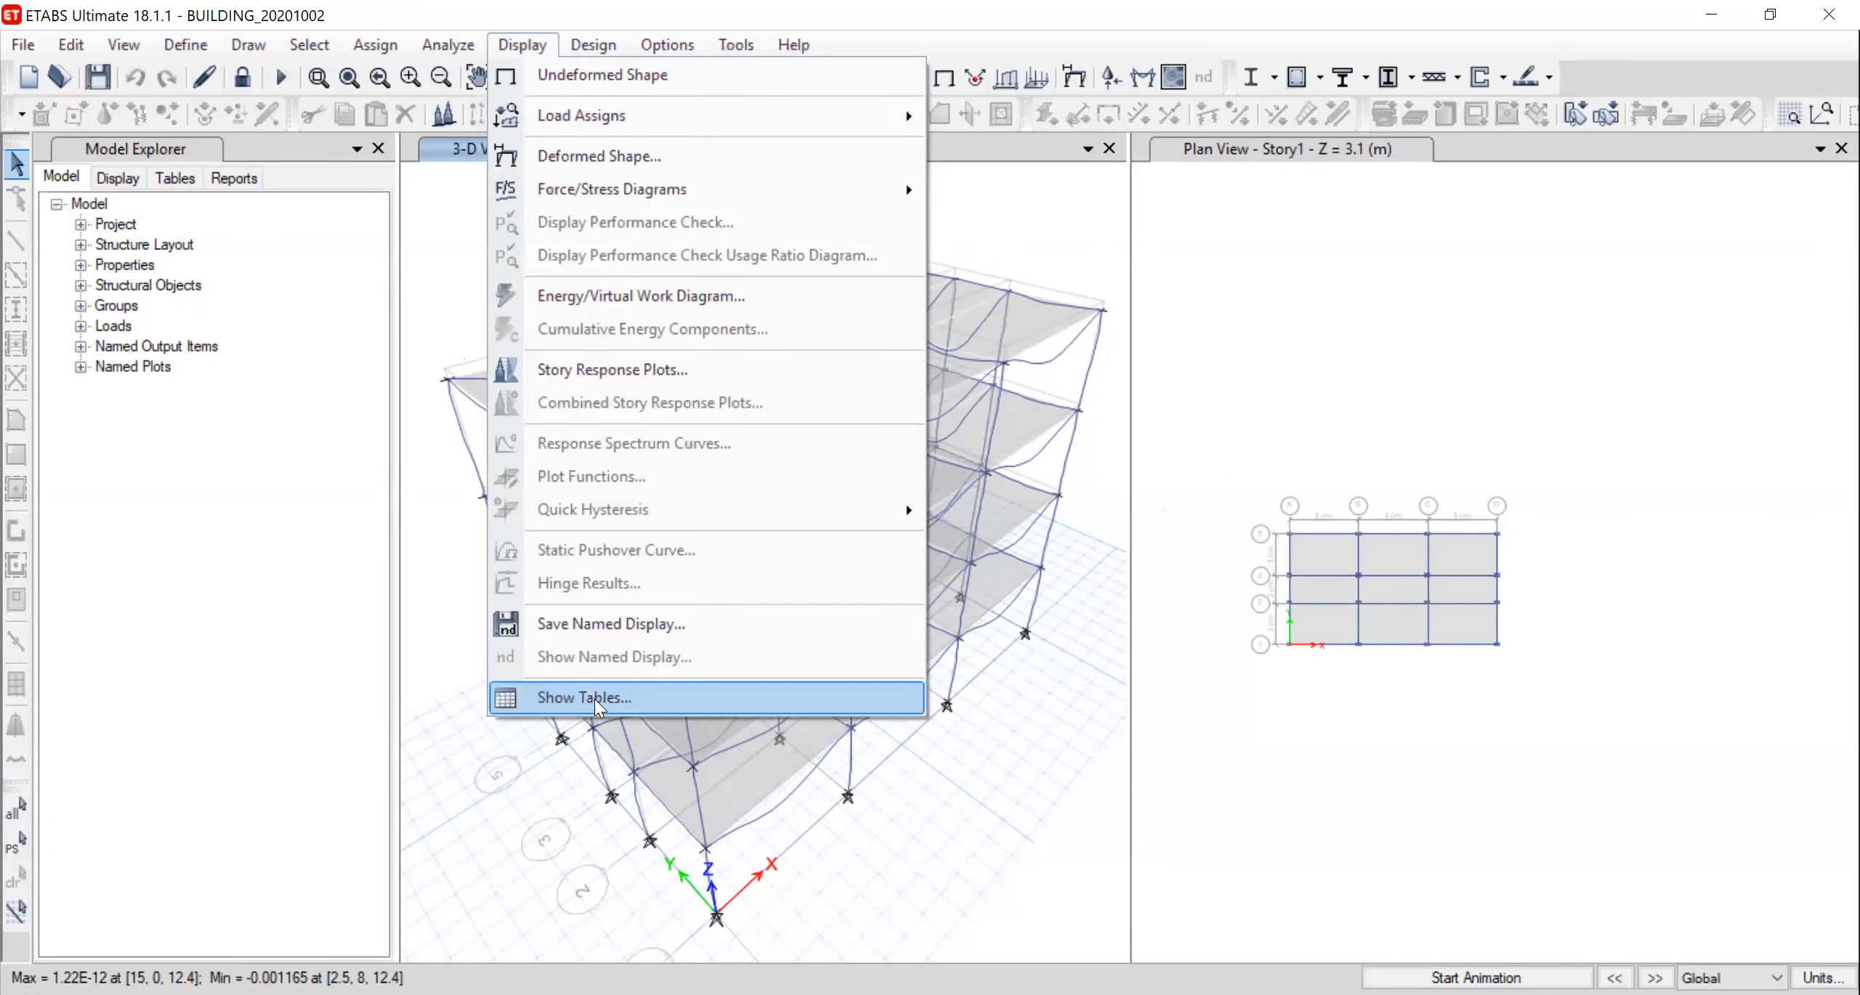
click(744, 702)
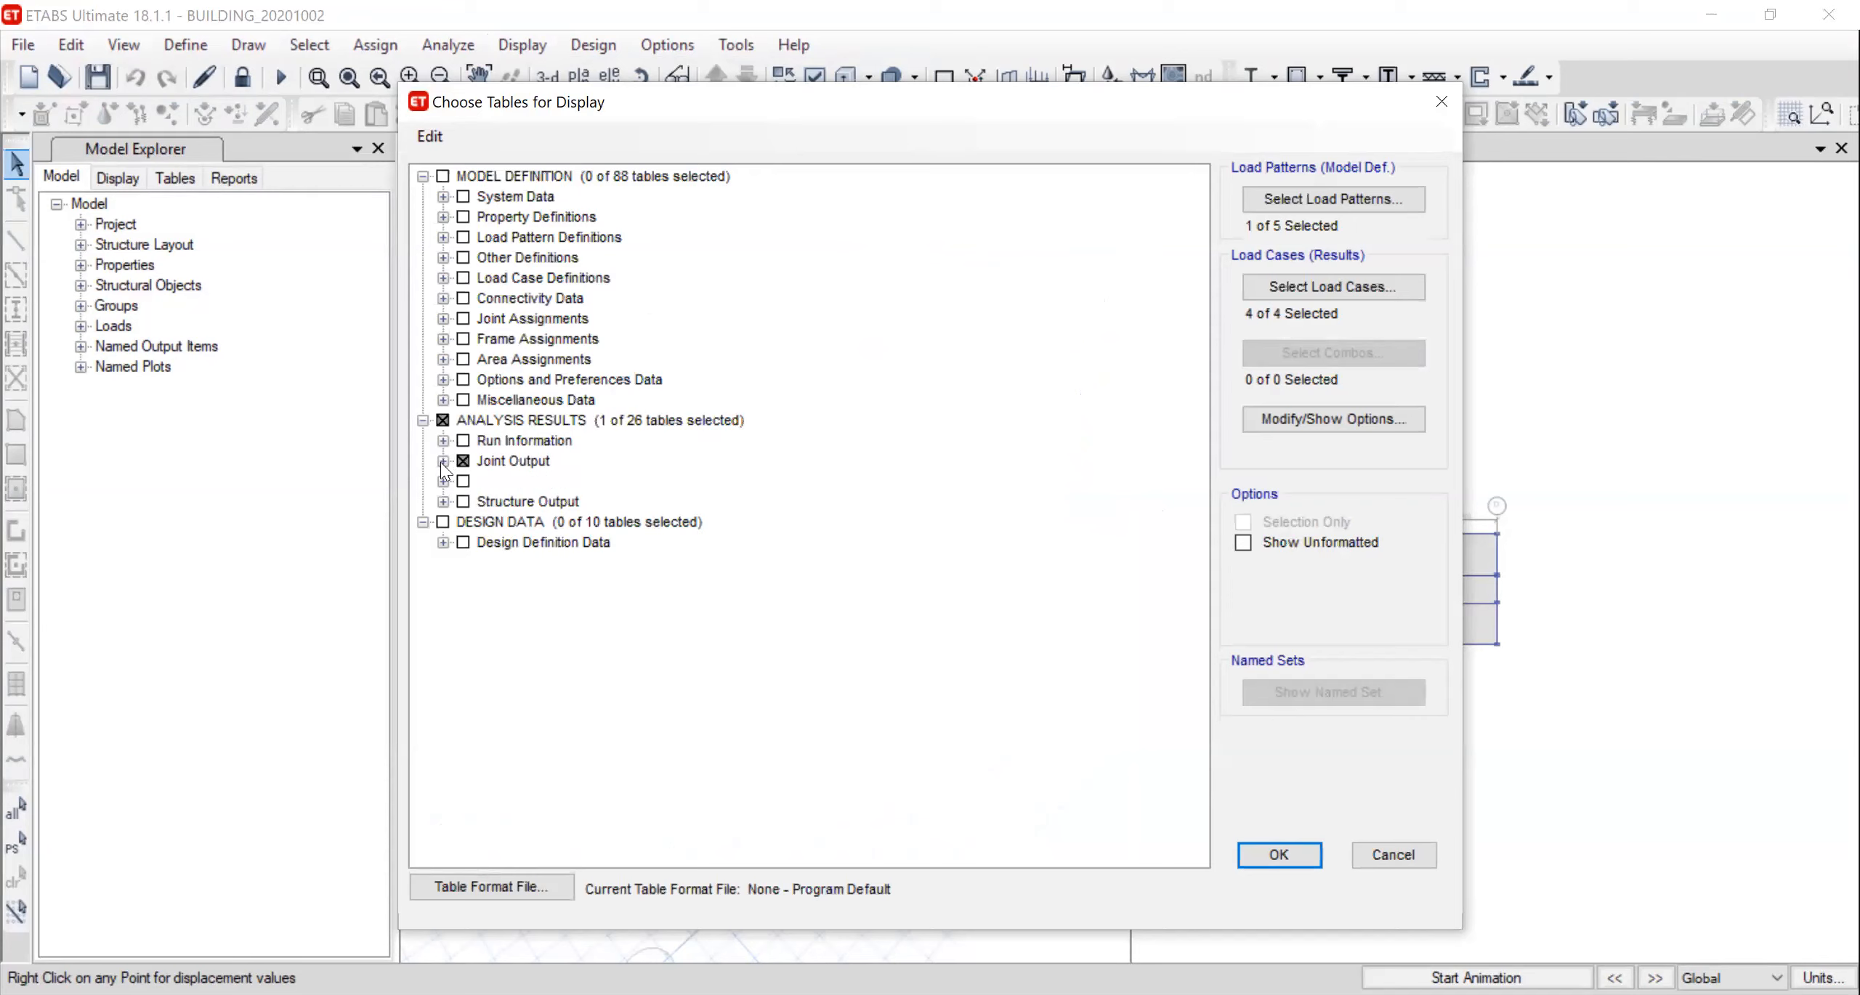
click(442, 461)
click(463, 522)
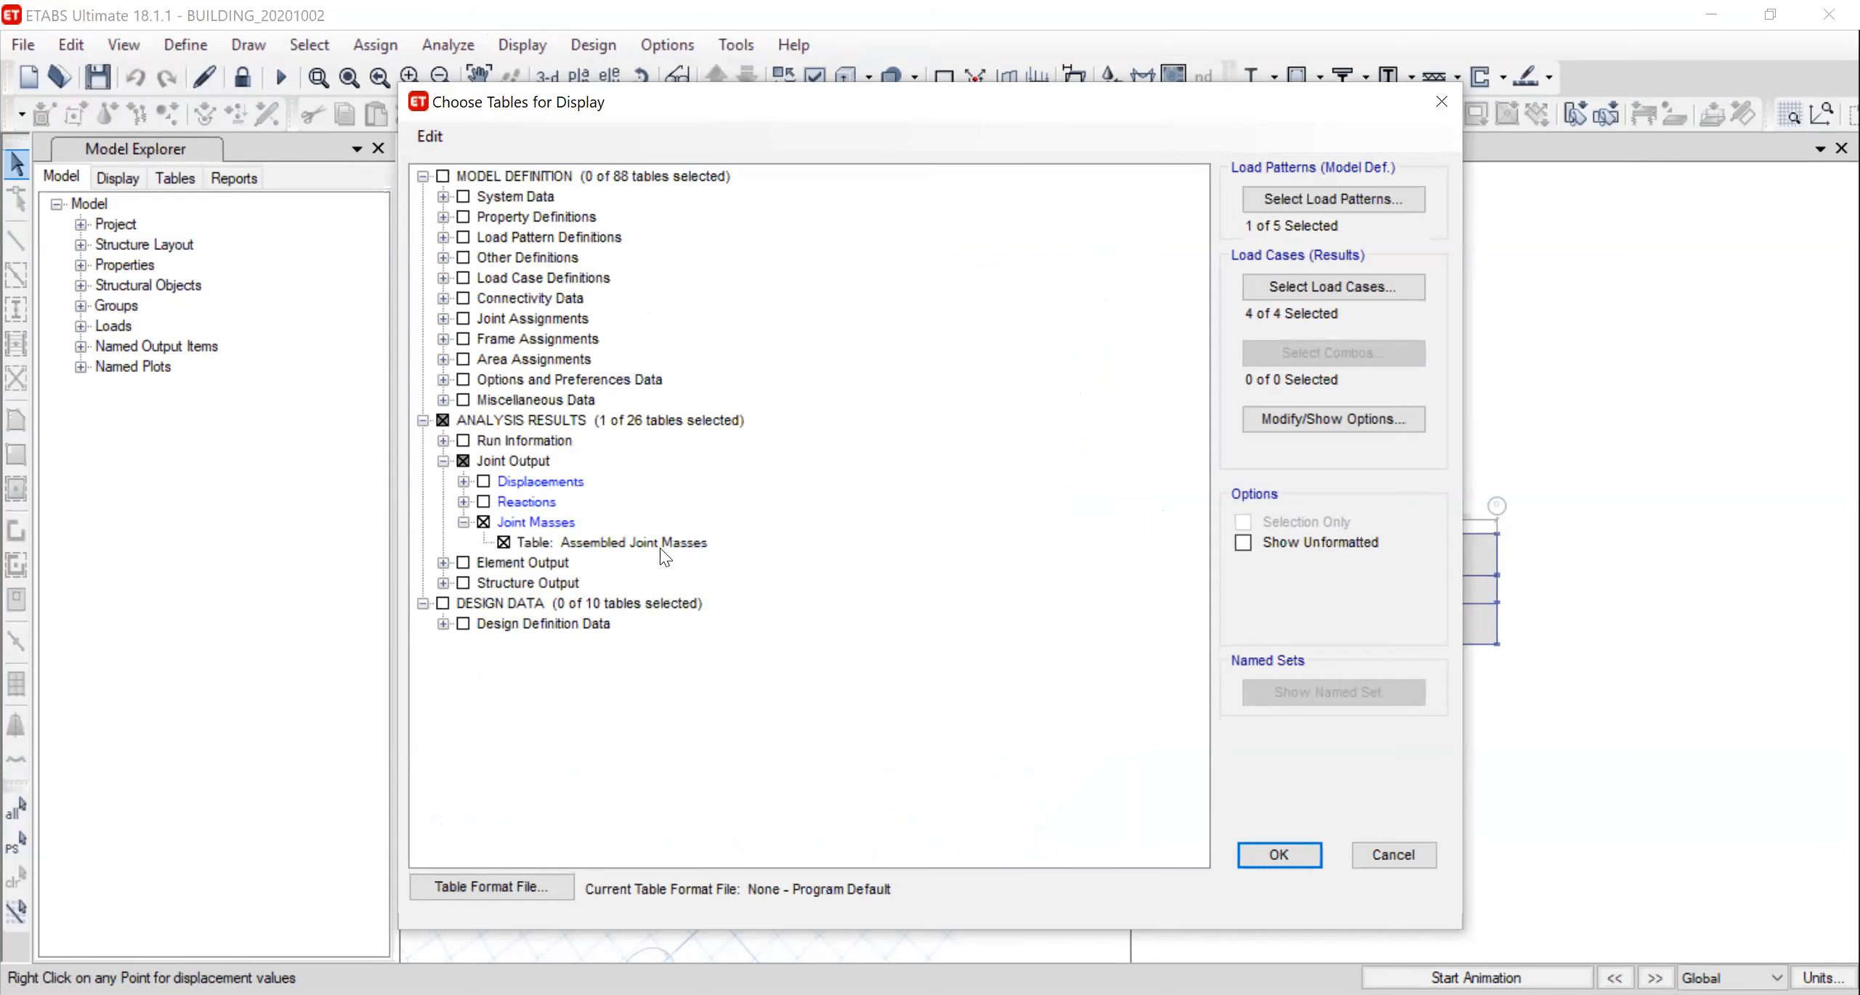
click(1279, 854)
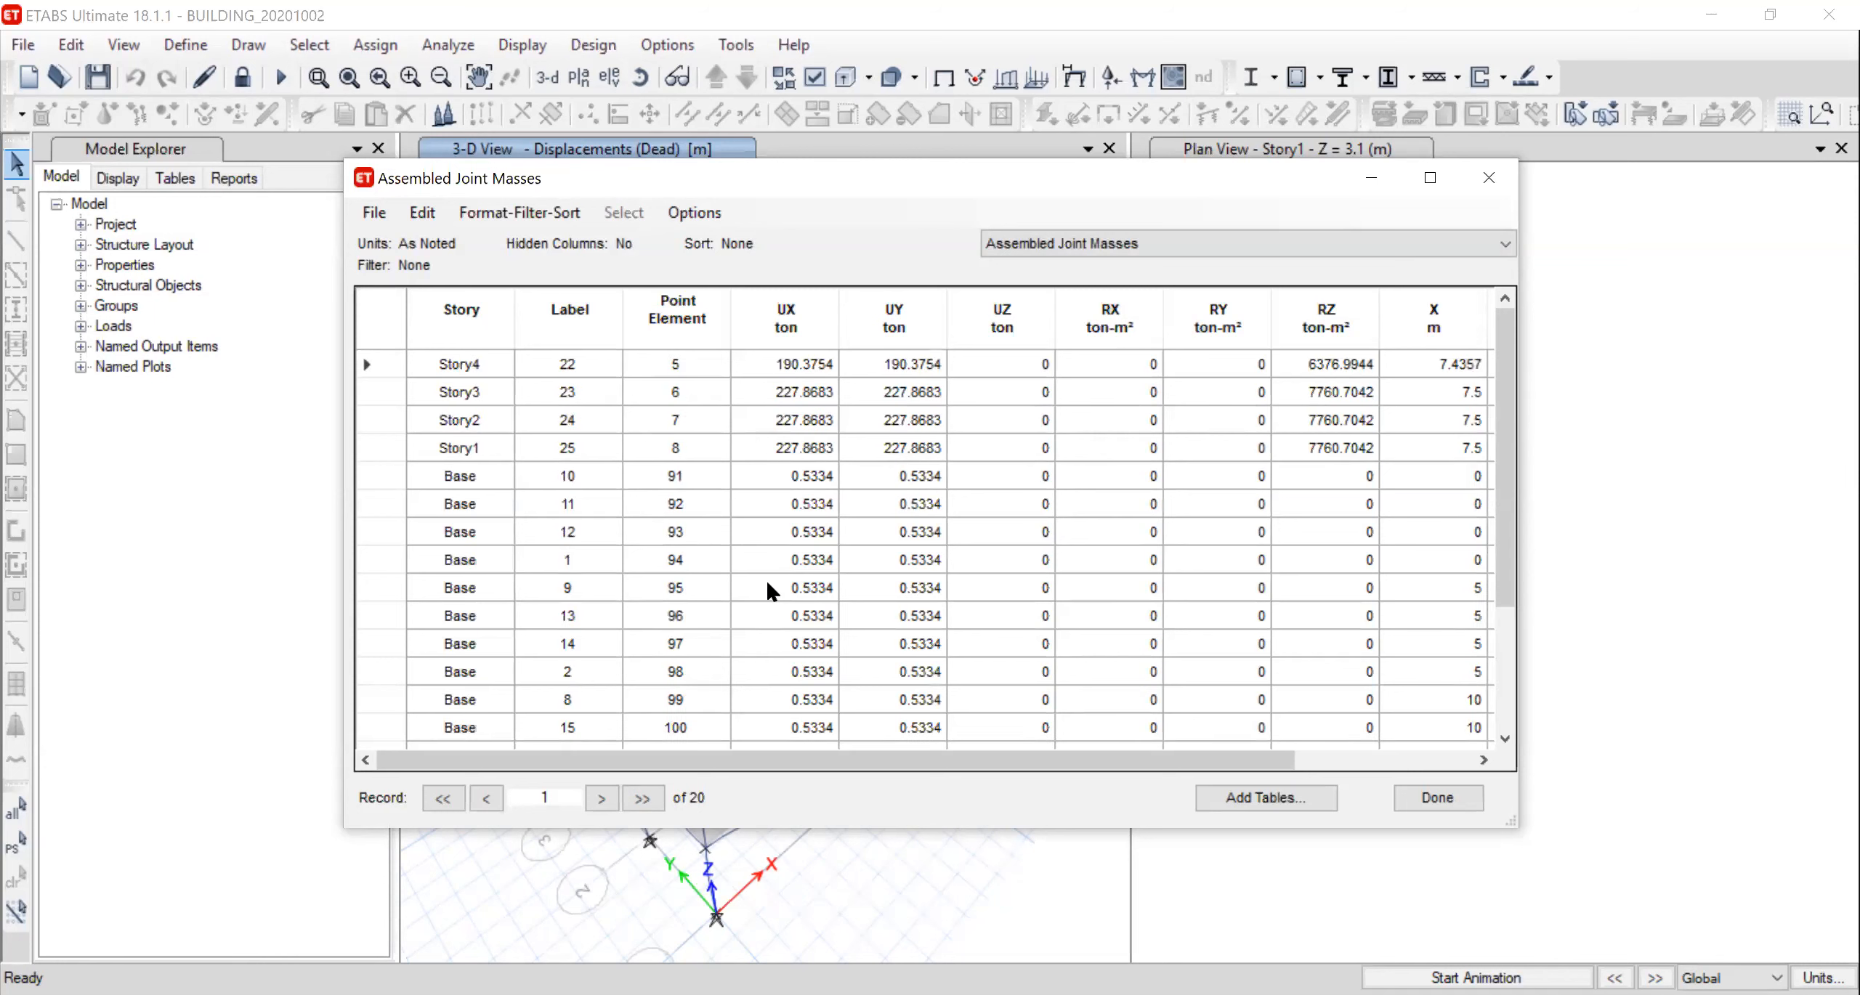
scroll(768, 590, down, 2)
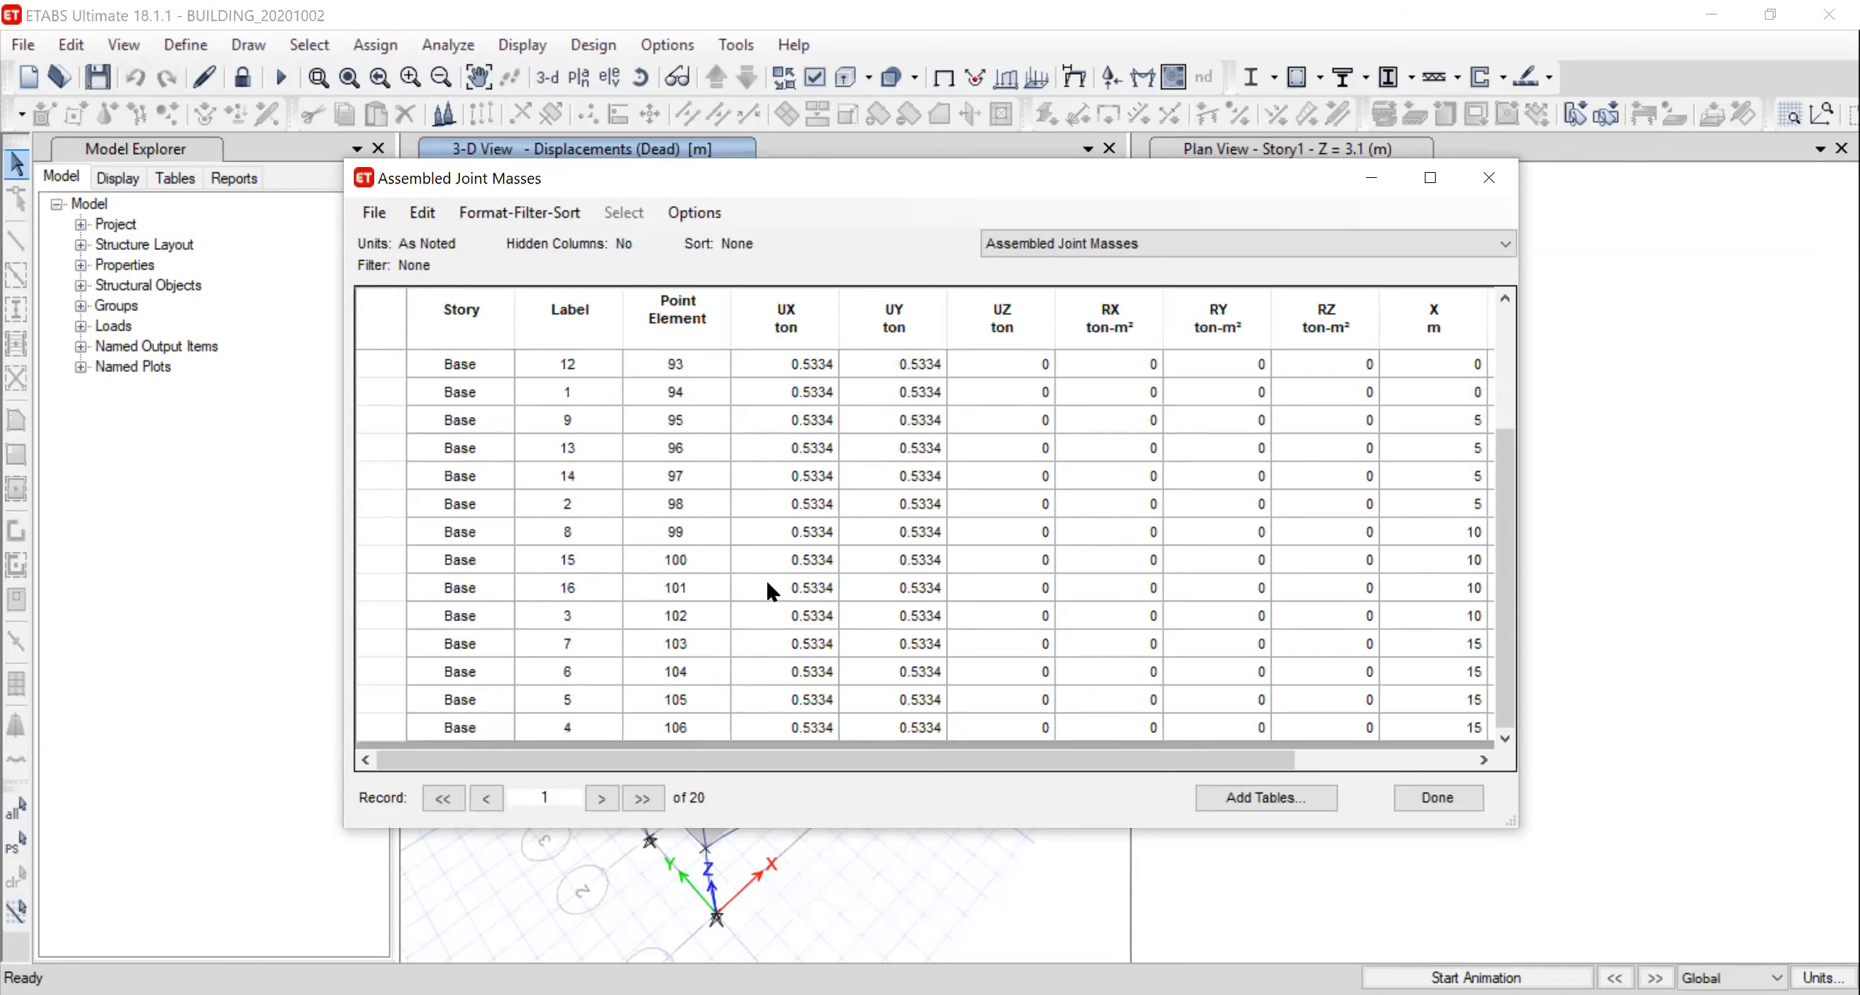
scroll(768, 590, up, 2)
Export the current Assembled Joint Masses table to Excel and switch to the exported workbook
click(363, 208)
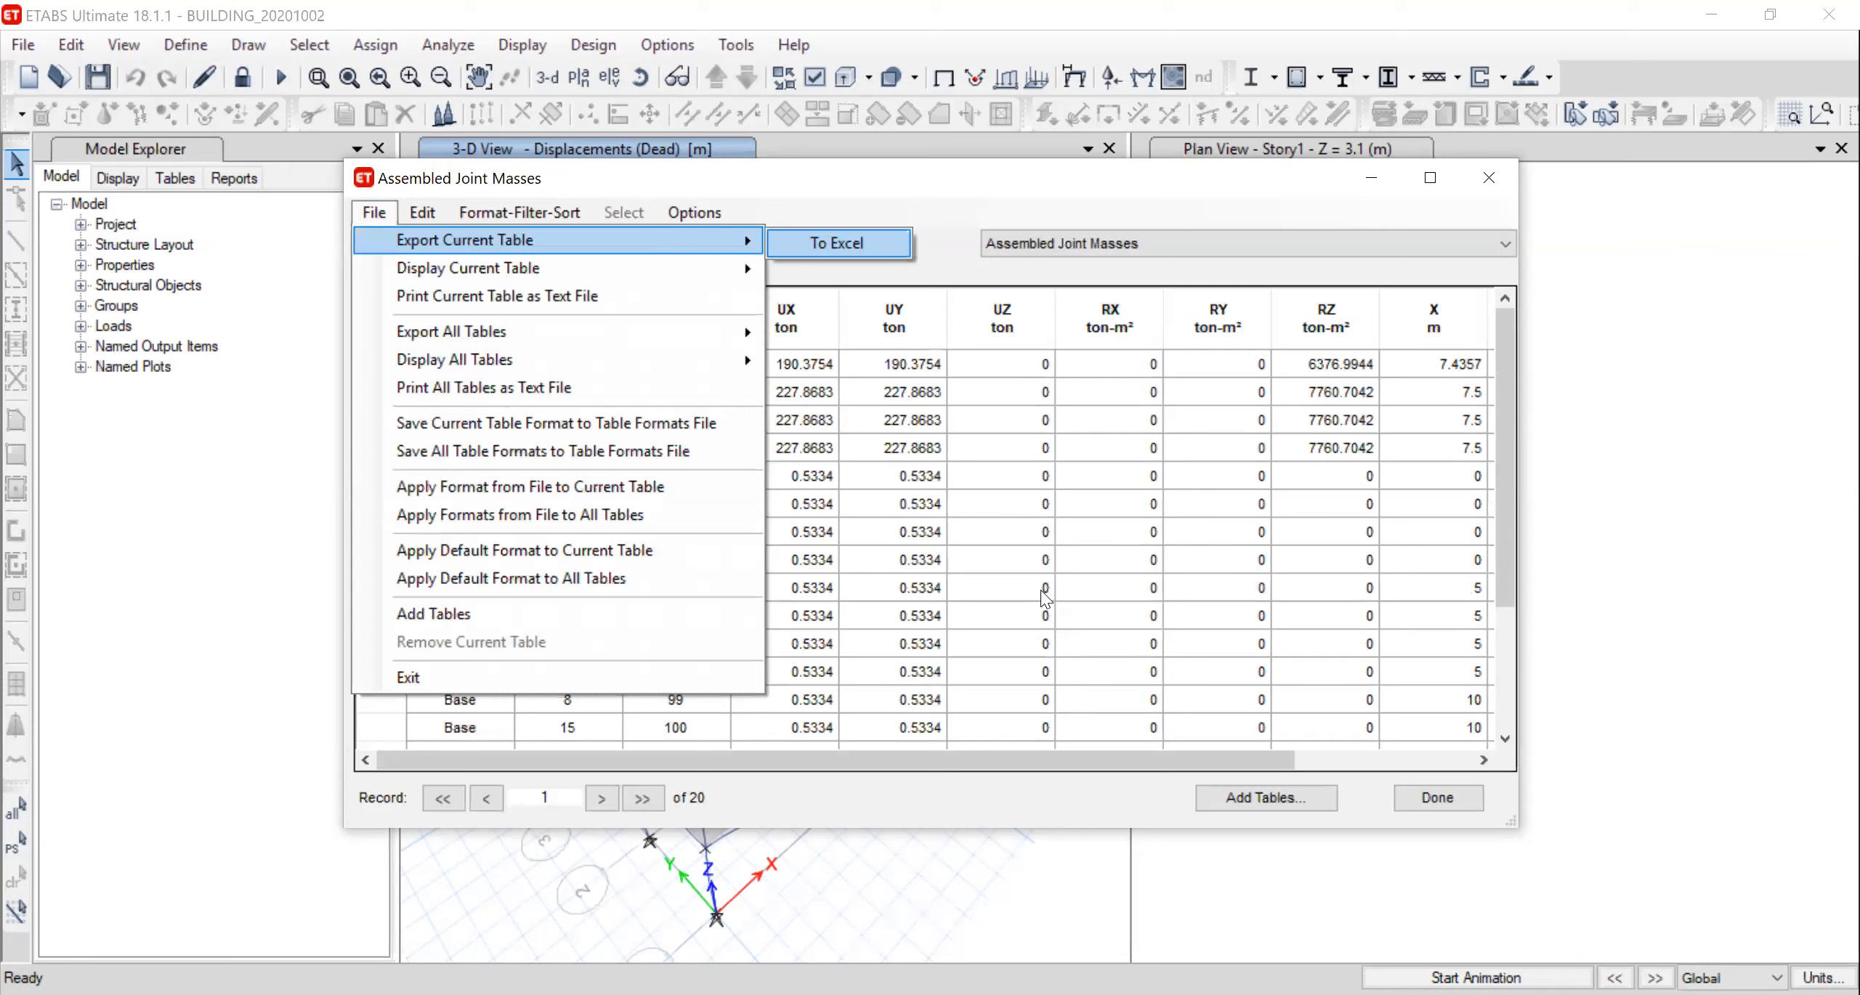
key(Return)
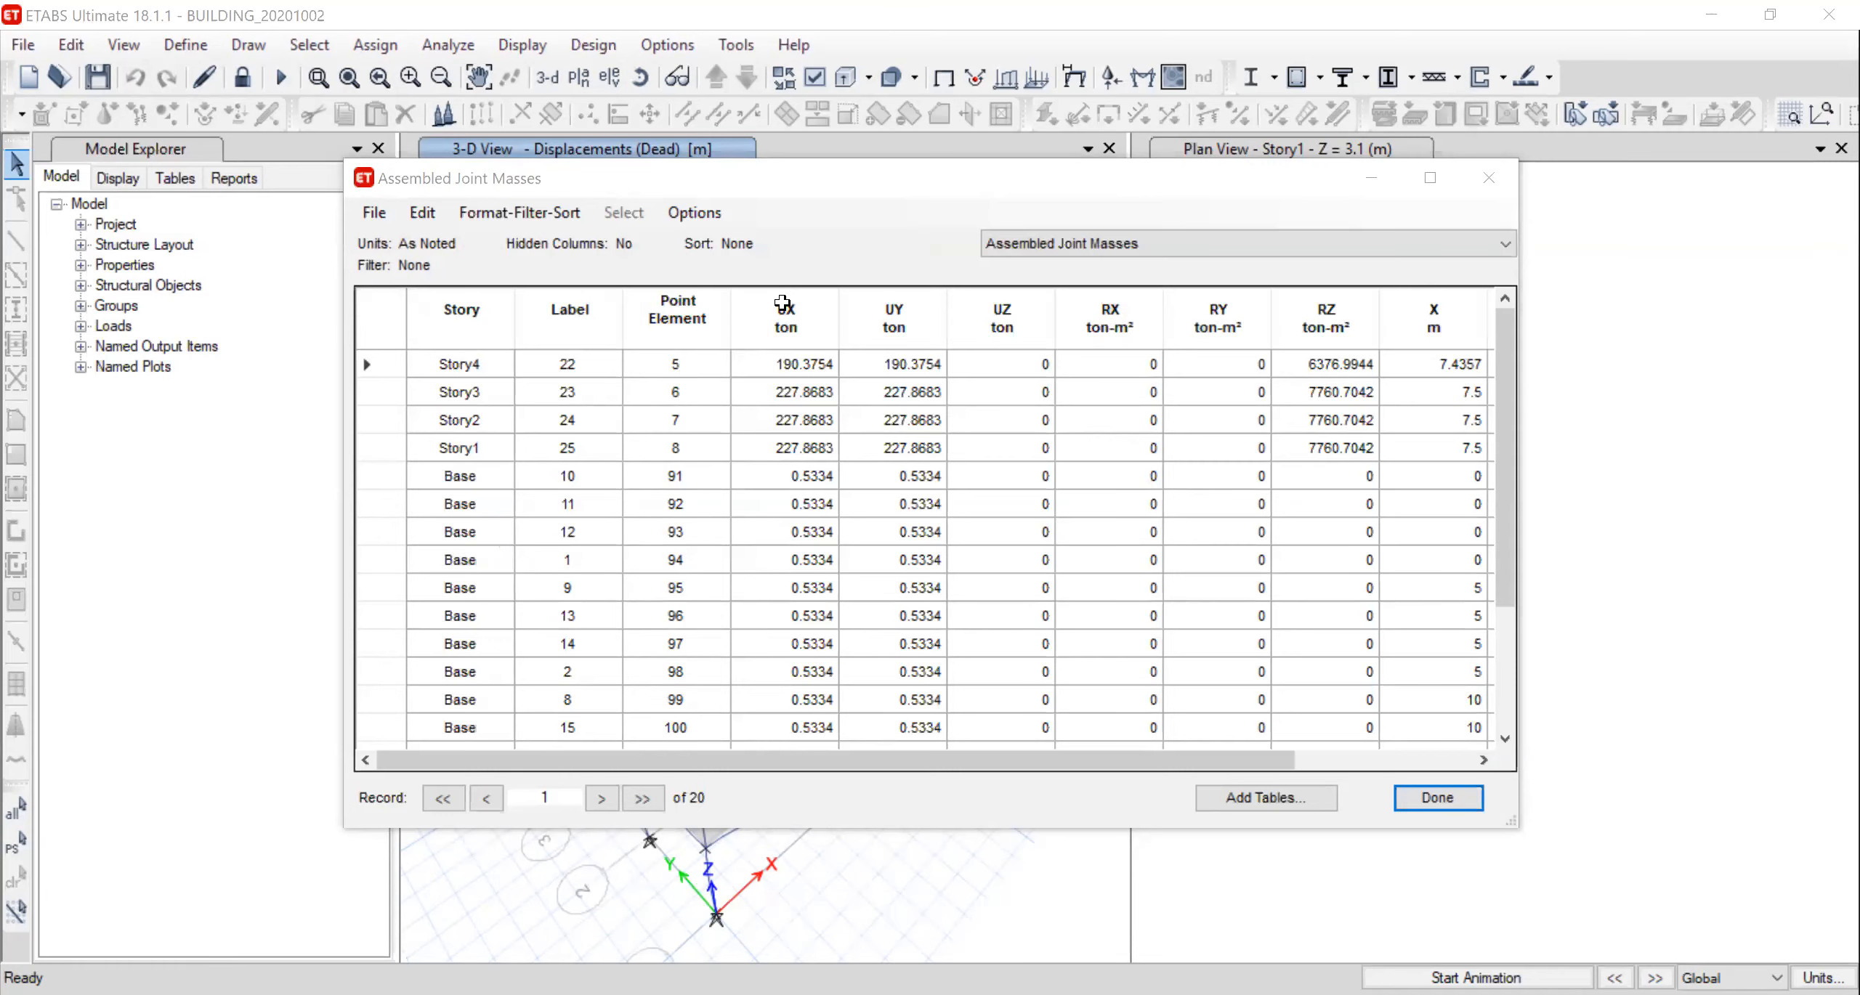
key(alt+Tab)
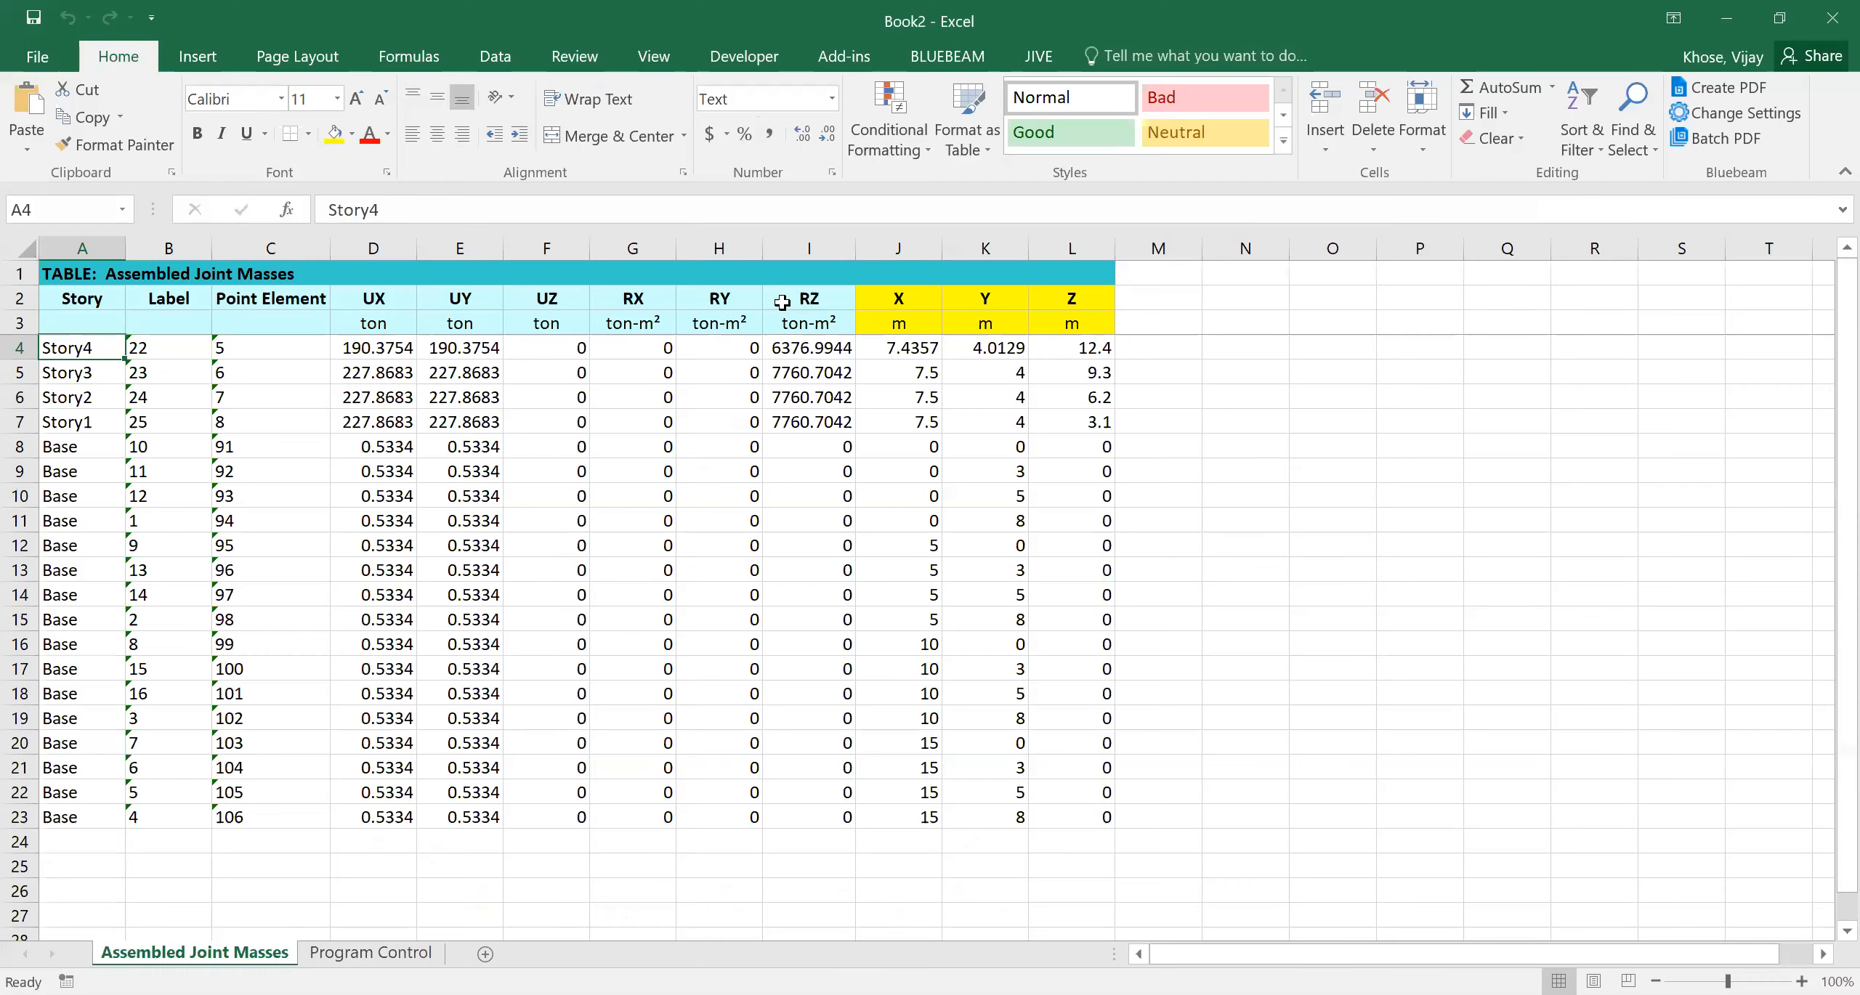
Examine the Story4 to Story1 rows and the Base rows of the exported joint mass table
click(719, 570)
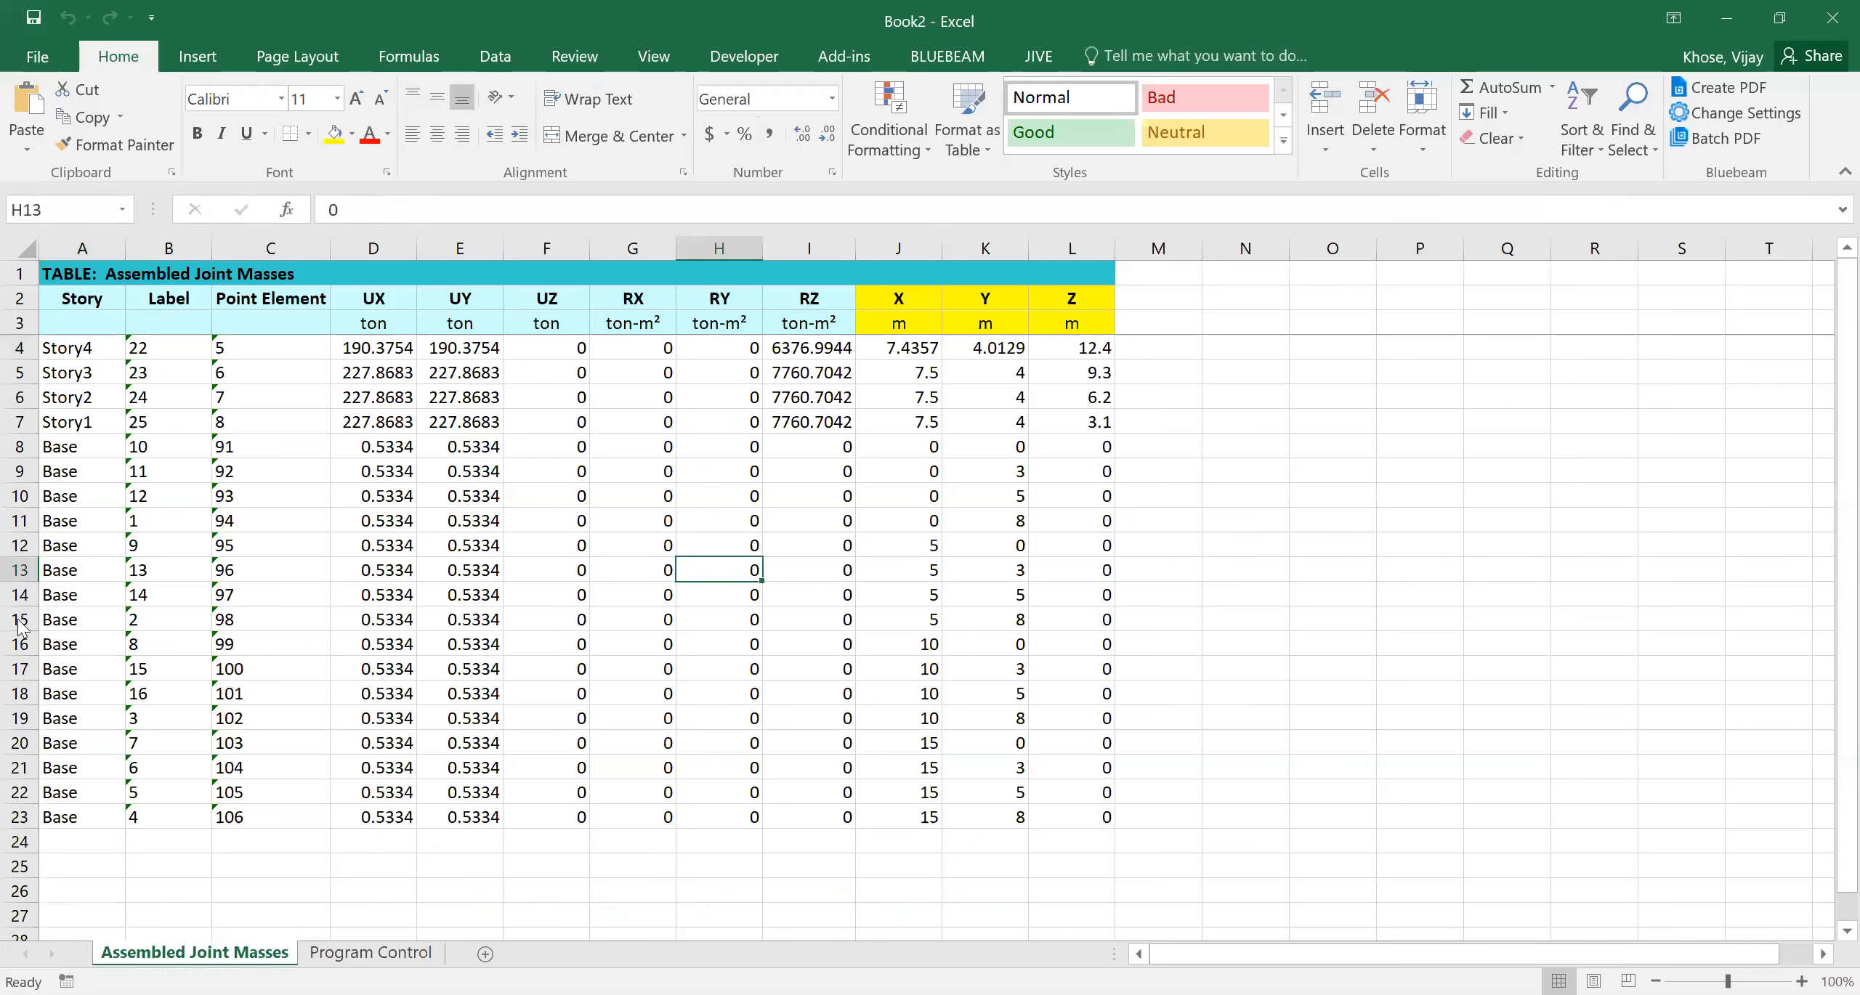
key(alt+Tab)
click(268, 570)
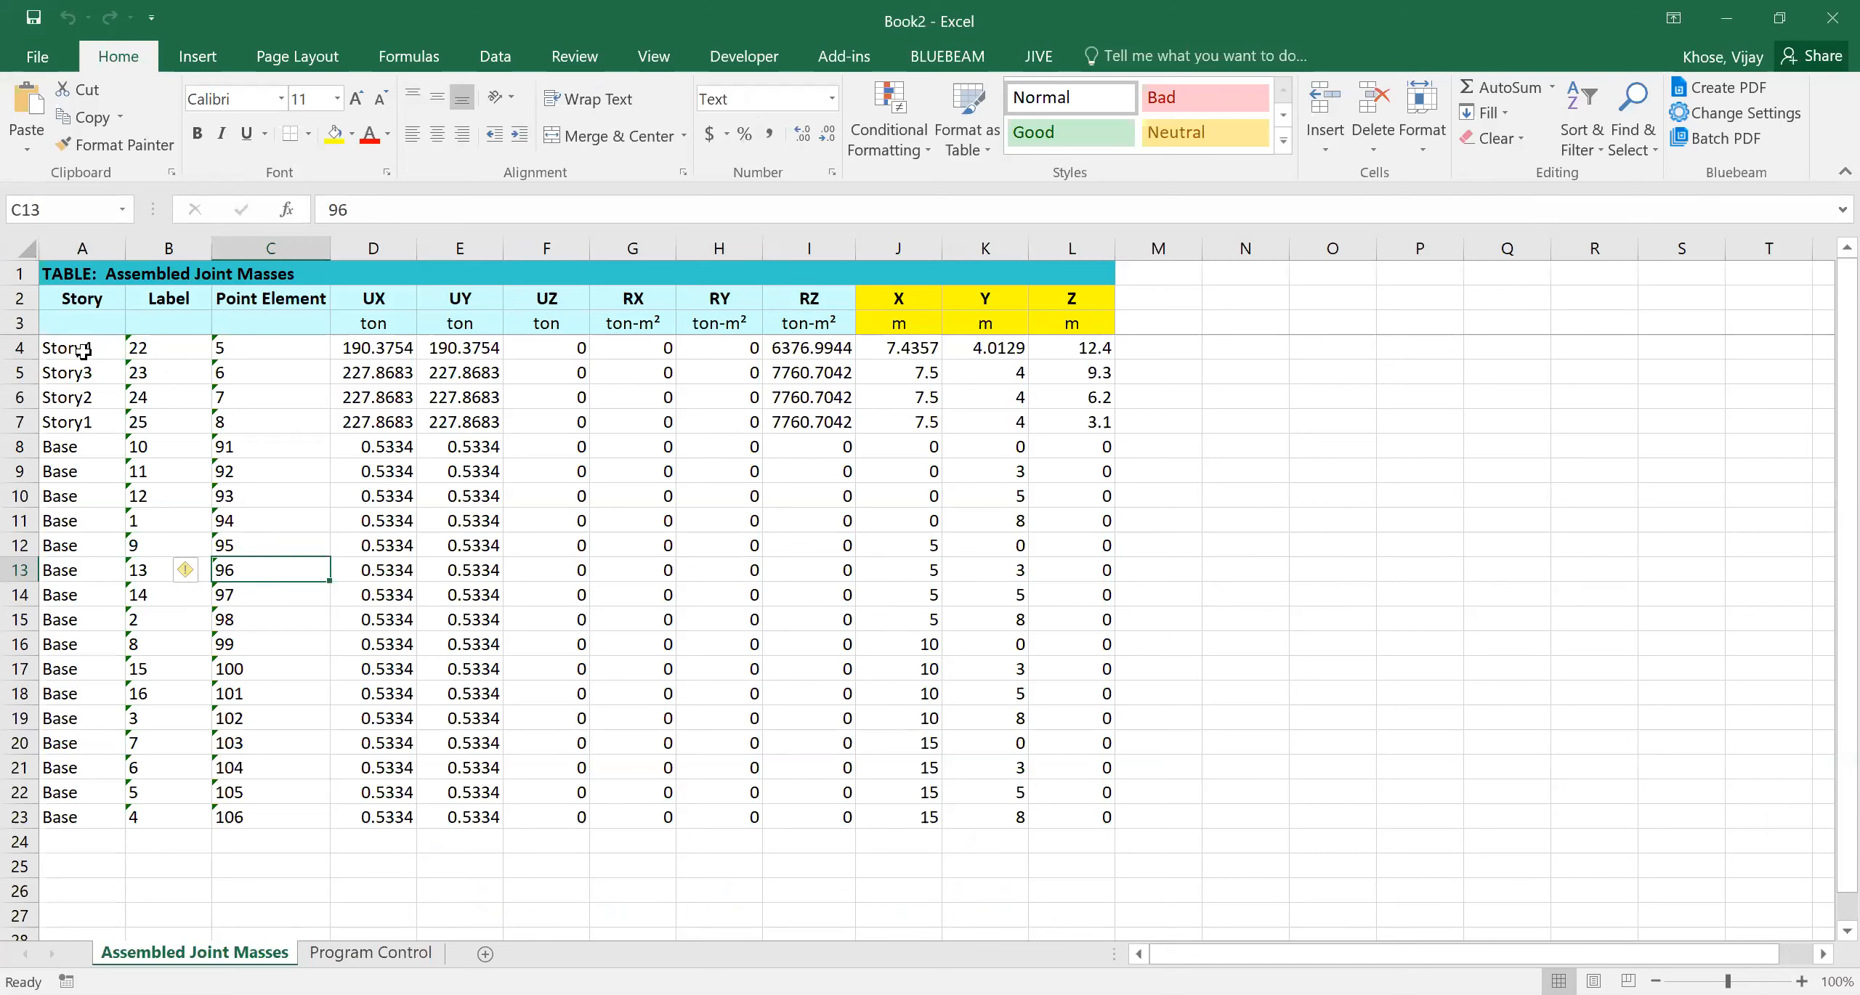
click(20, 350)
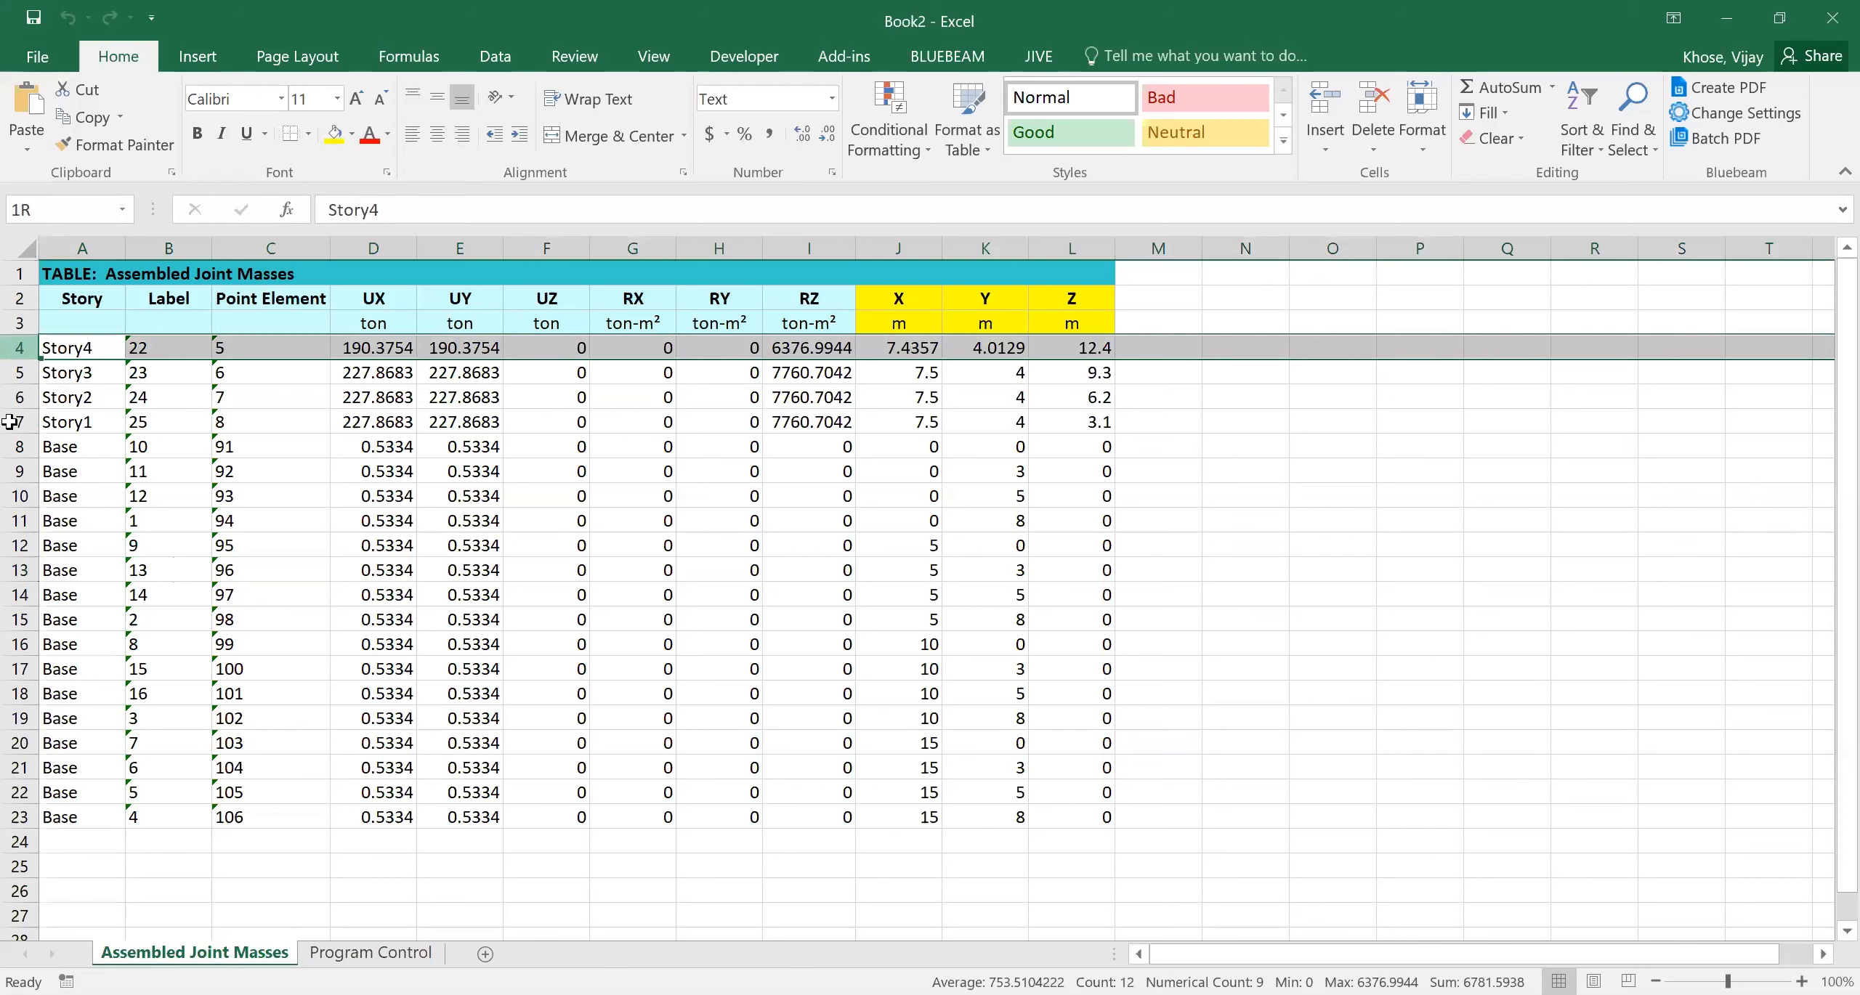
click(494, 590)
mouse_move(9, 348)
mouse_down()
mouse_move(9, 422)
mouse_move(312, 822)
mouse_move(1076, 826)
mouse_up()
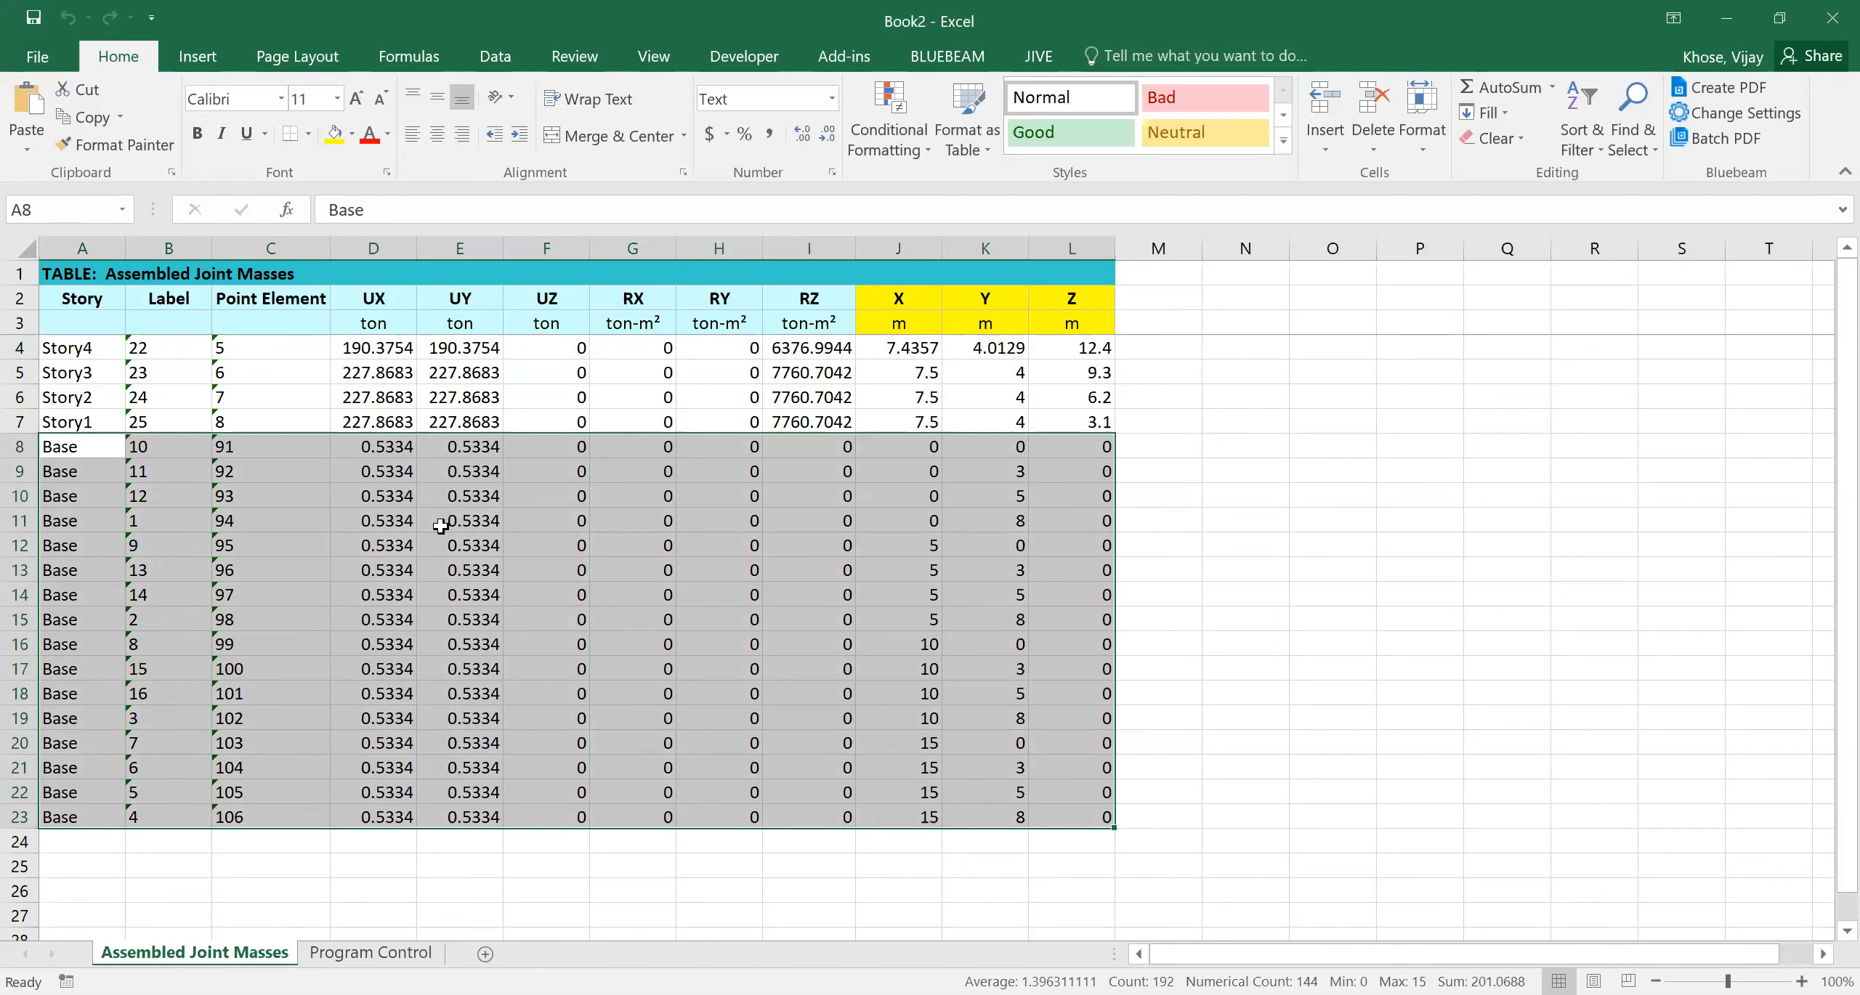
Insert two blank columns between the UY and UZ columns of the joint mass table
click(553, 241)
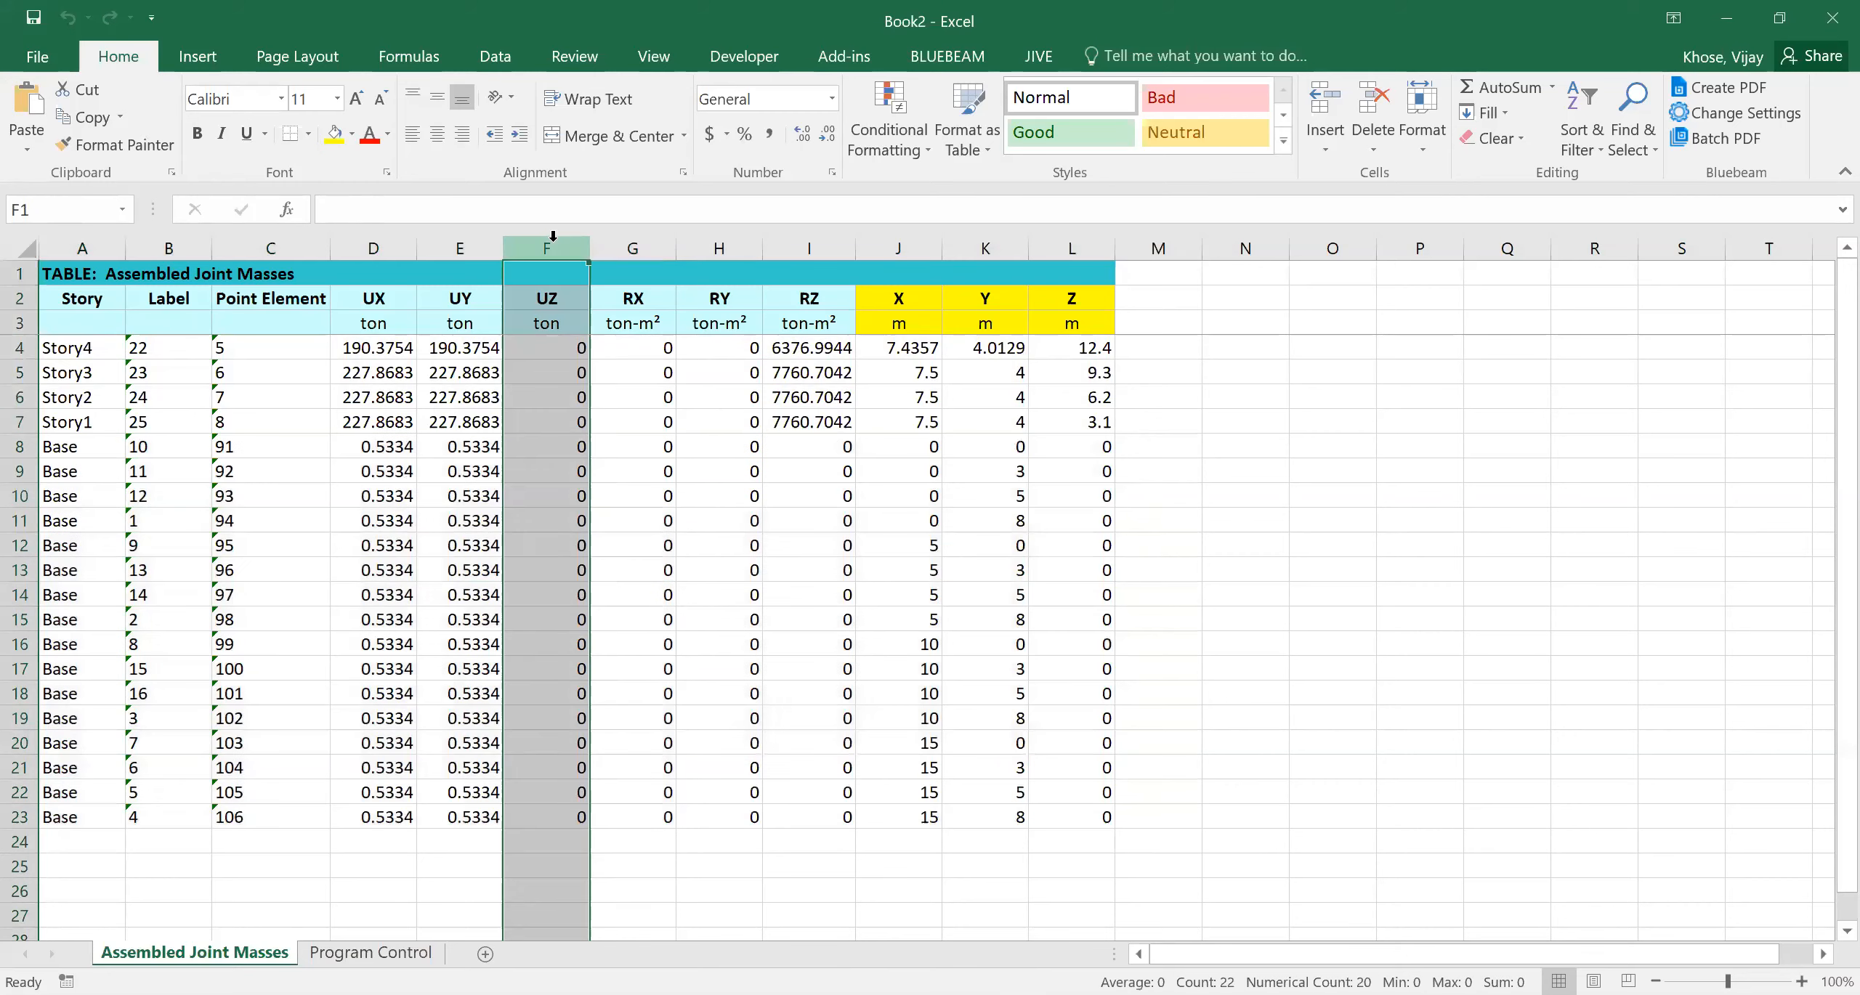
right_click(553, 240)
click(614, 418)
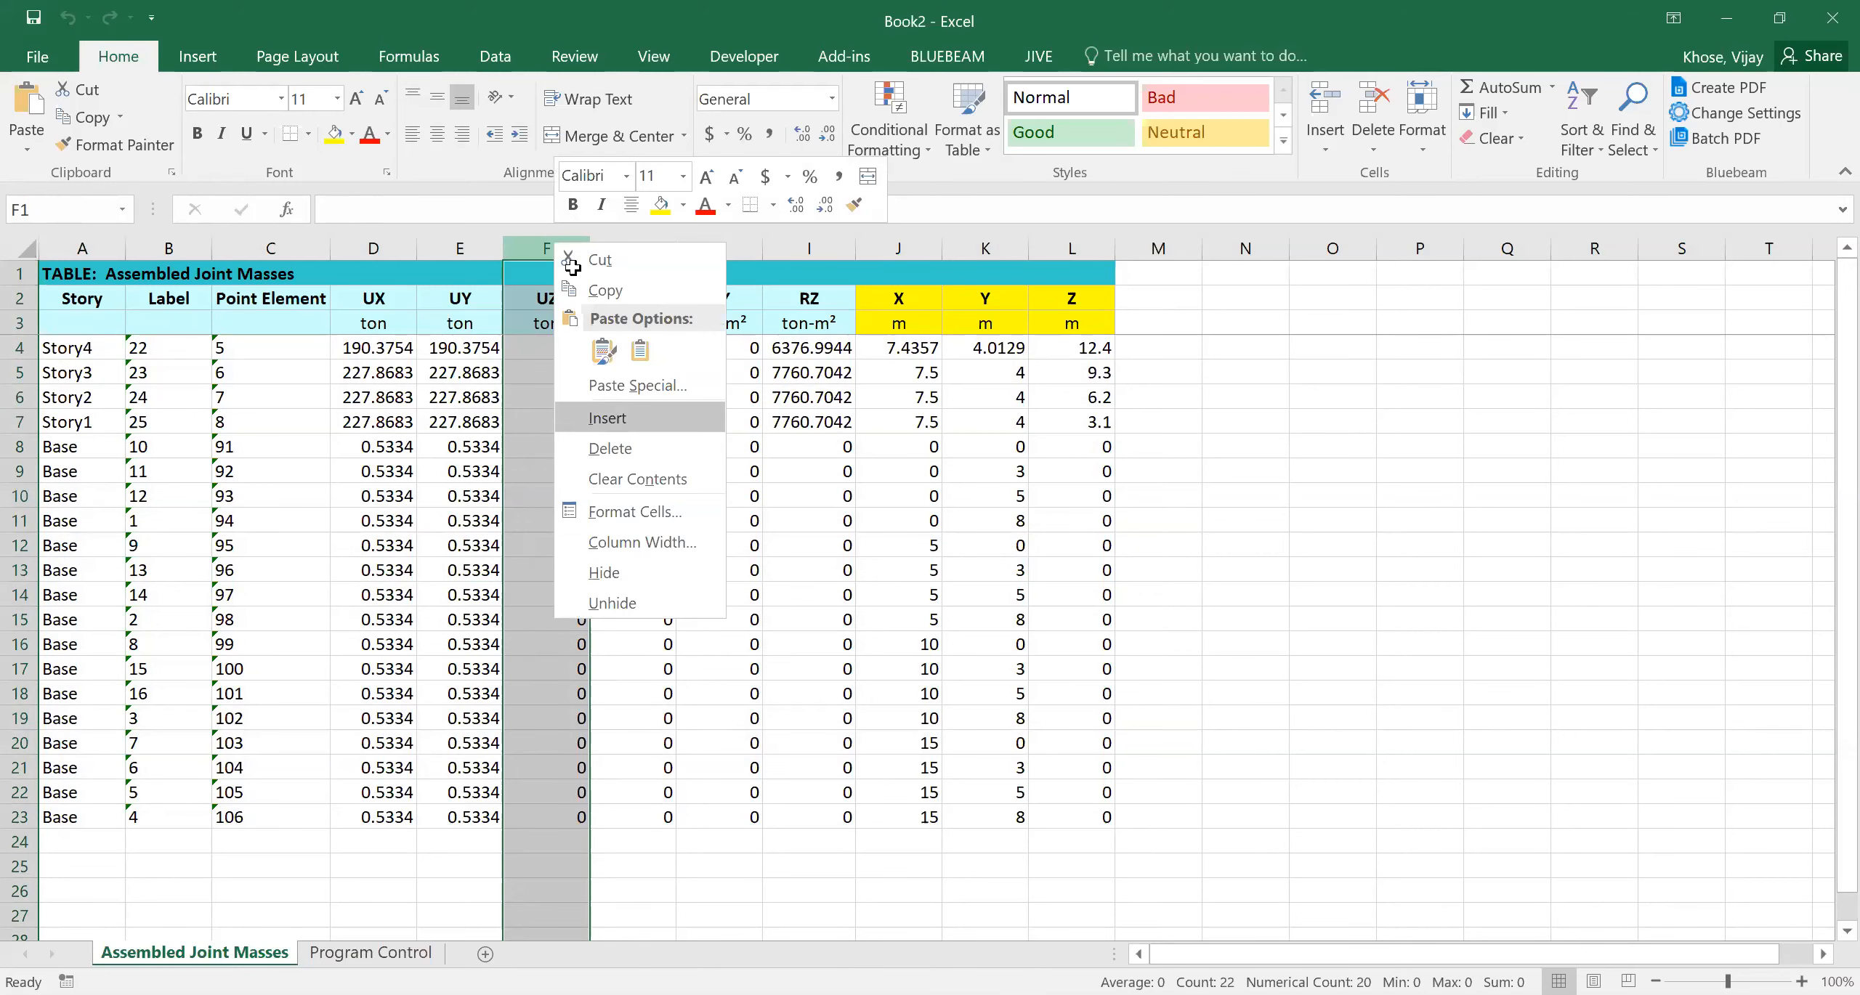
right_click(556, 244)
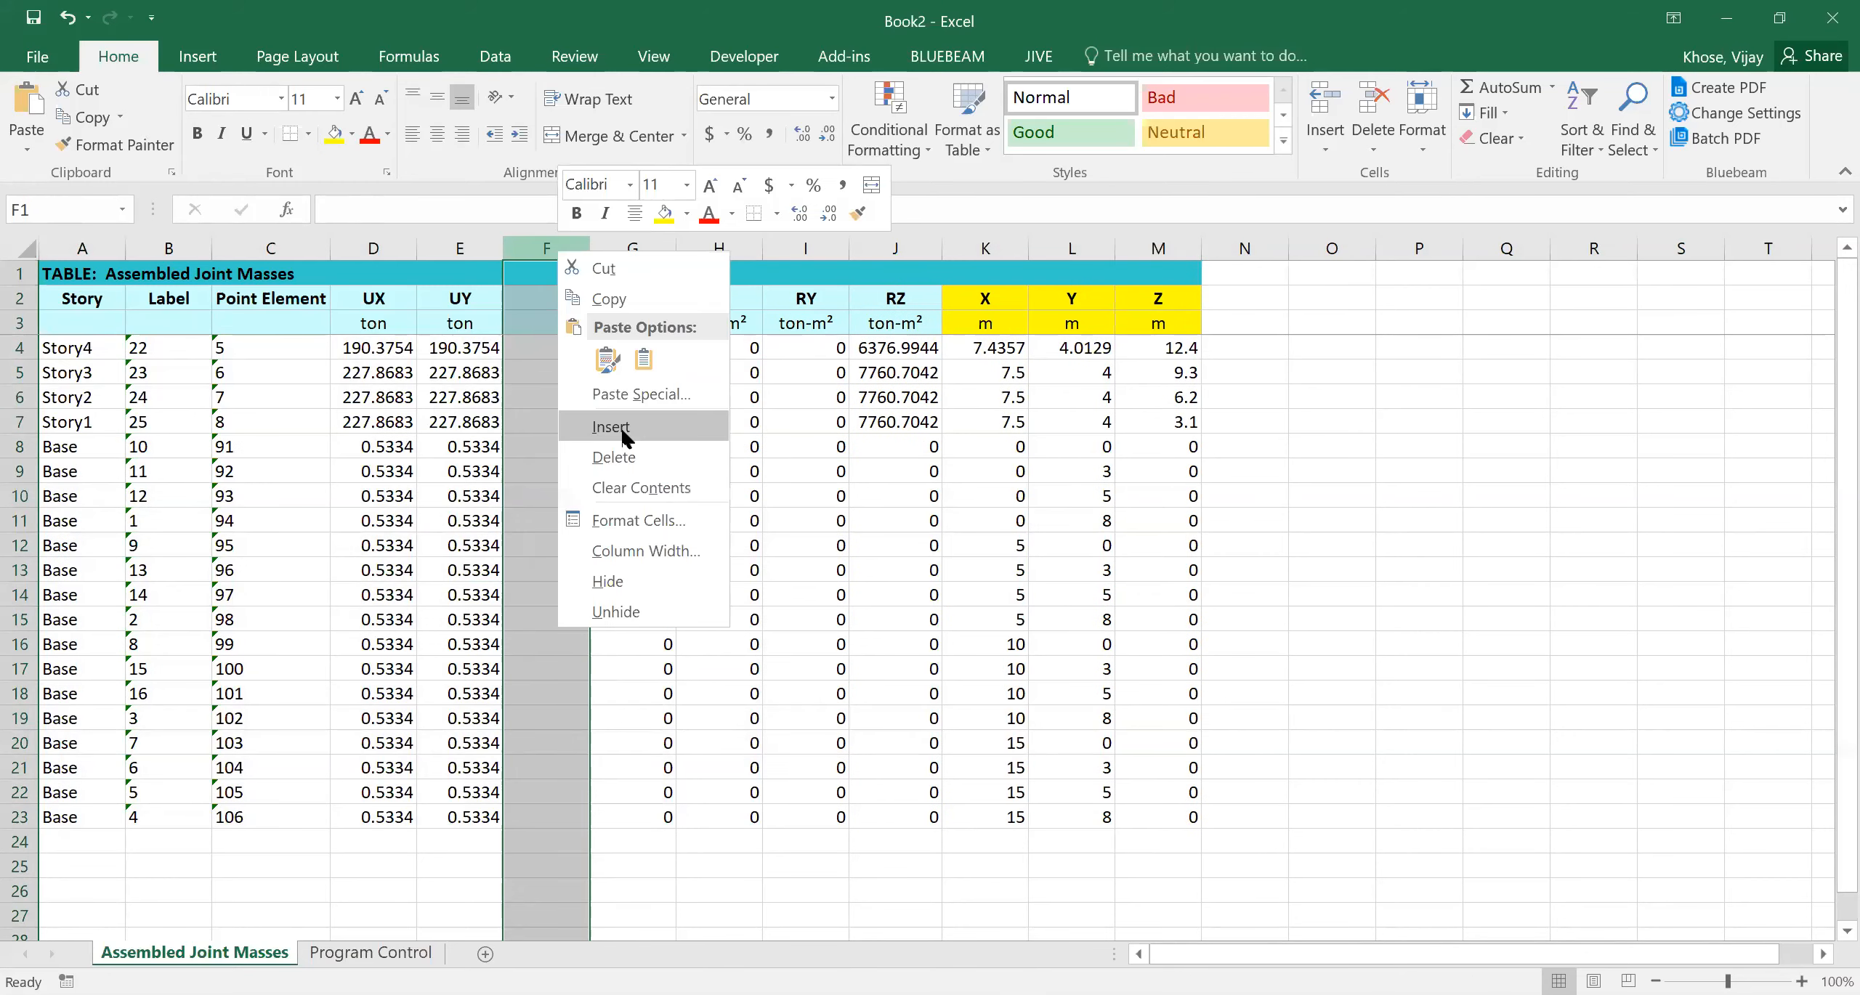
click(614, 427)
Enter the formula =D4*10 in cell F4 and fill it down through F23 to convert the UX masses
click(547, 325)
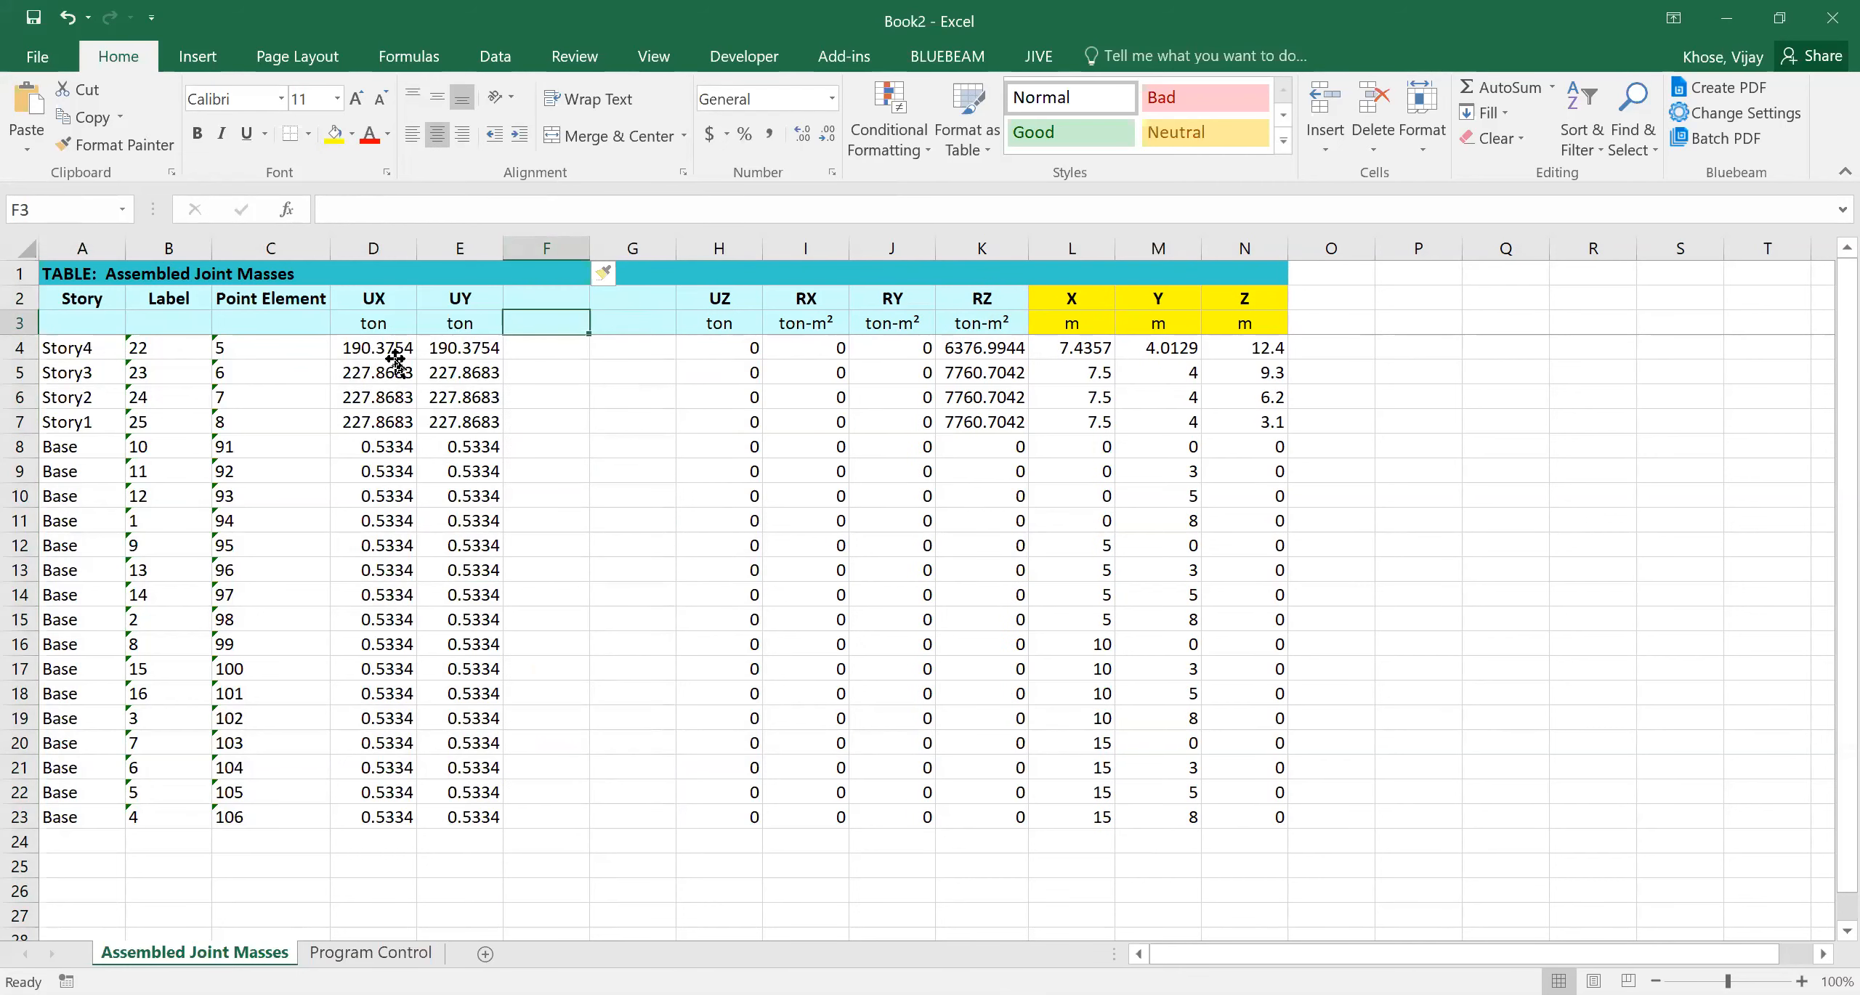
key(Down)
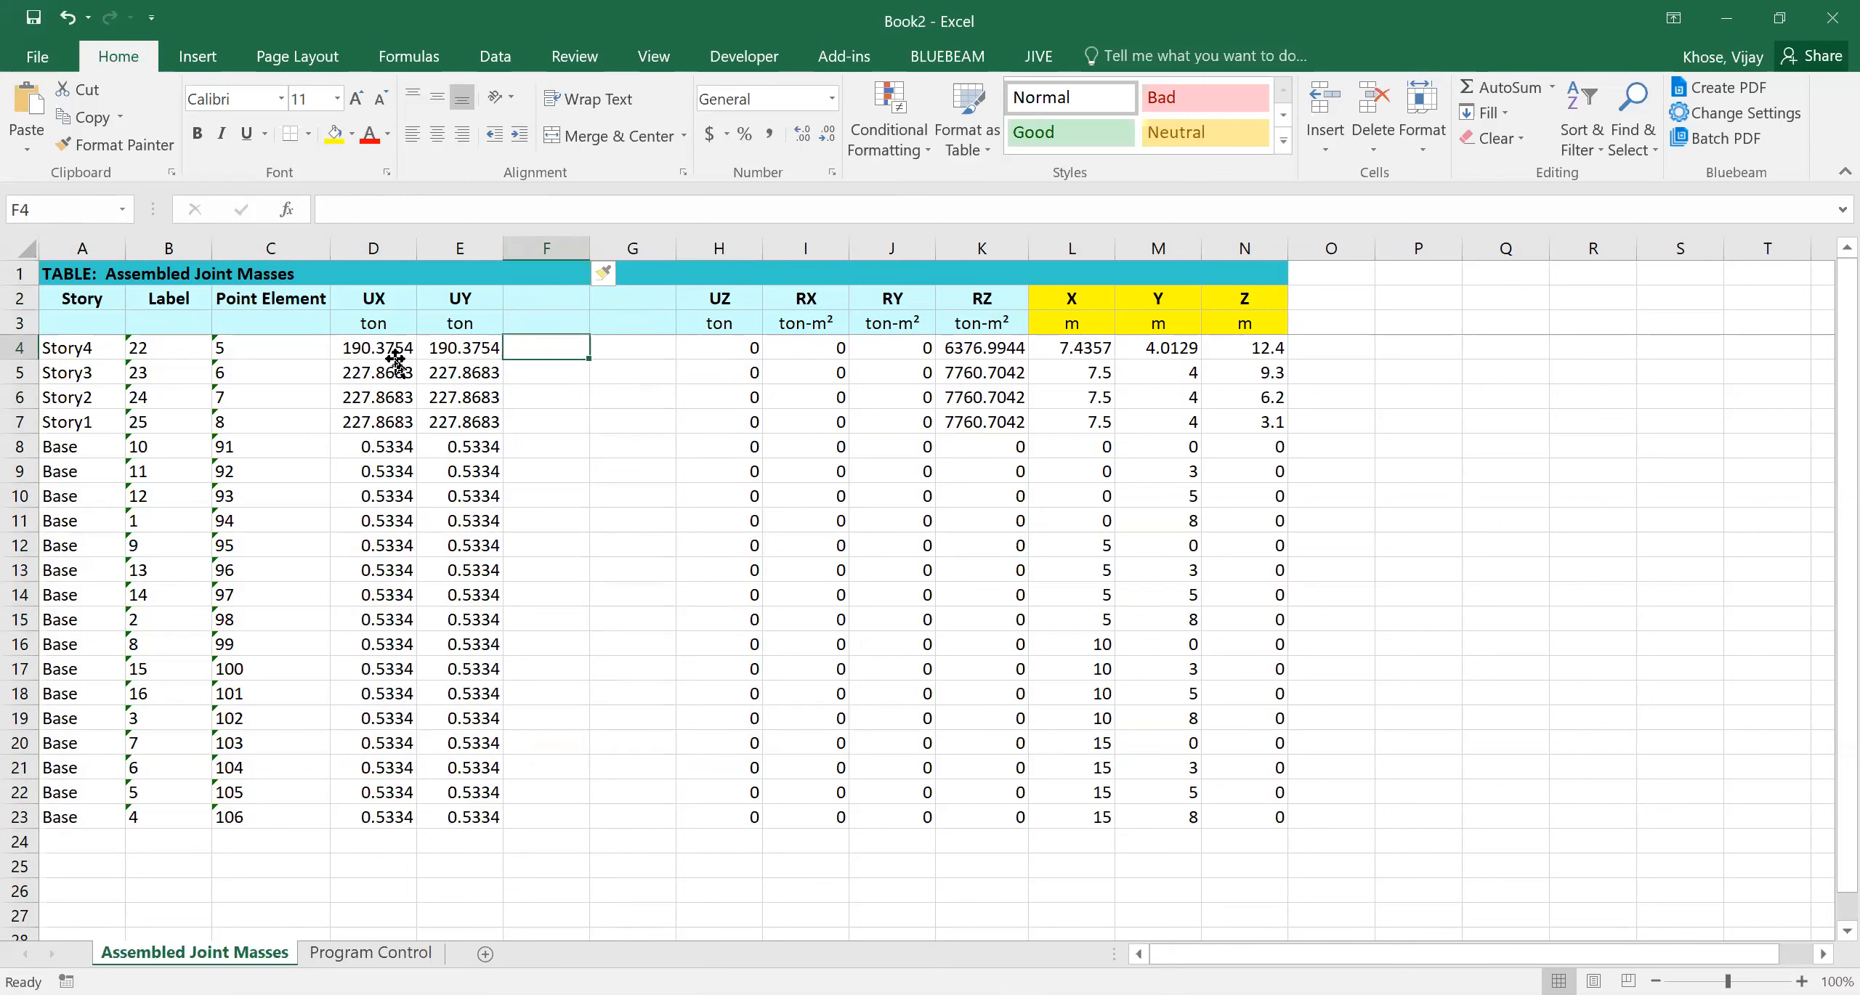
text(=)
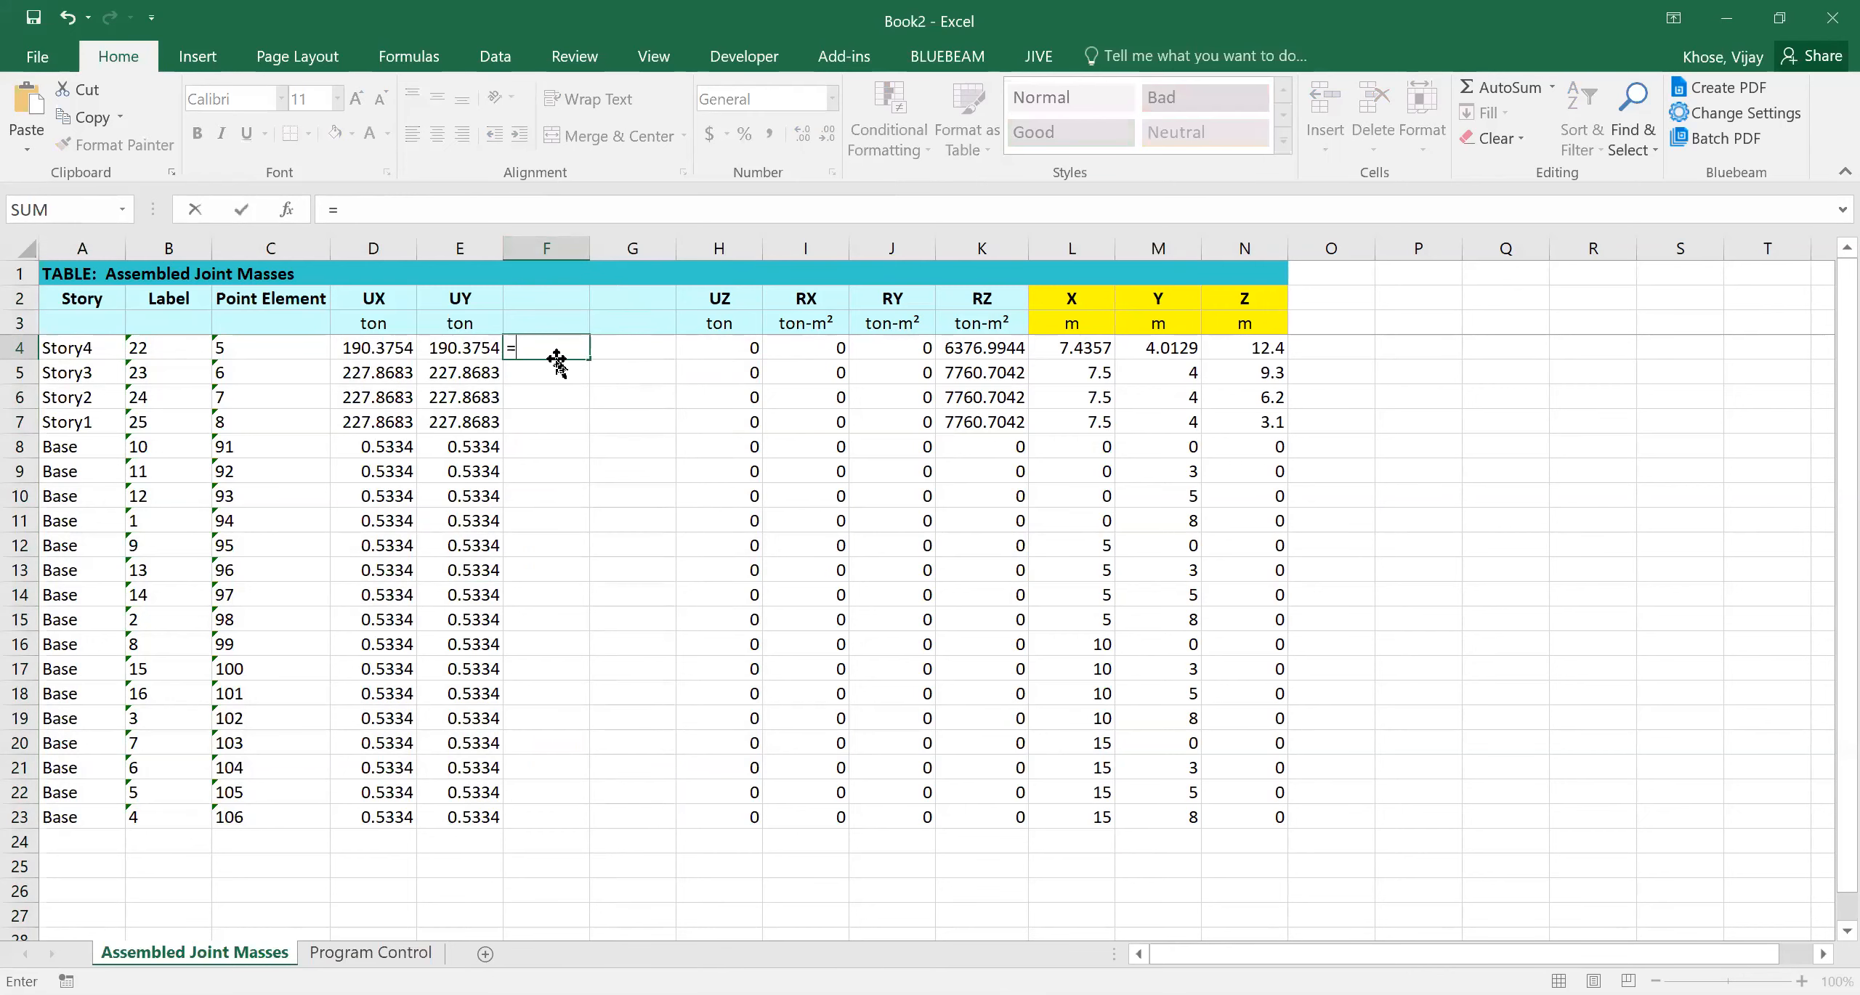
key(Left)
key(Left)
text(*10)
drag(590, 358, 584, 823)
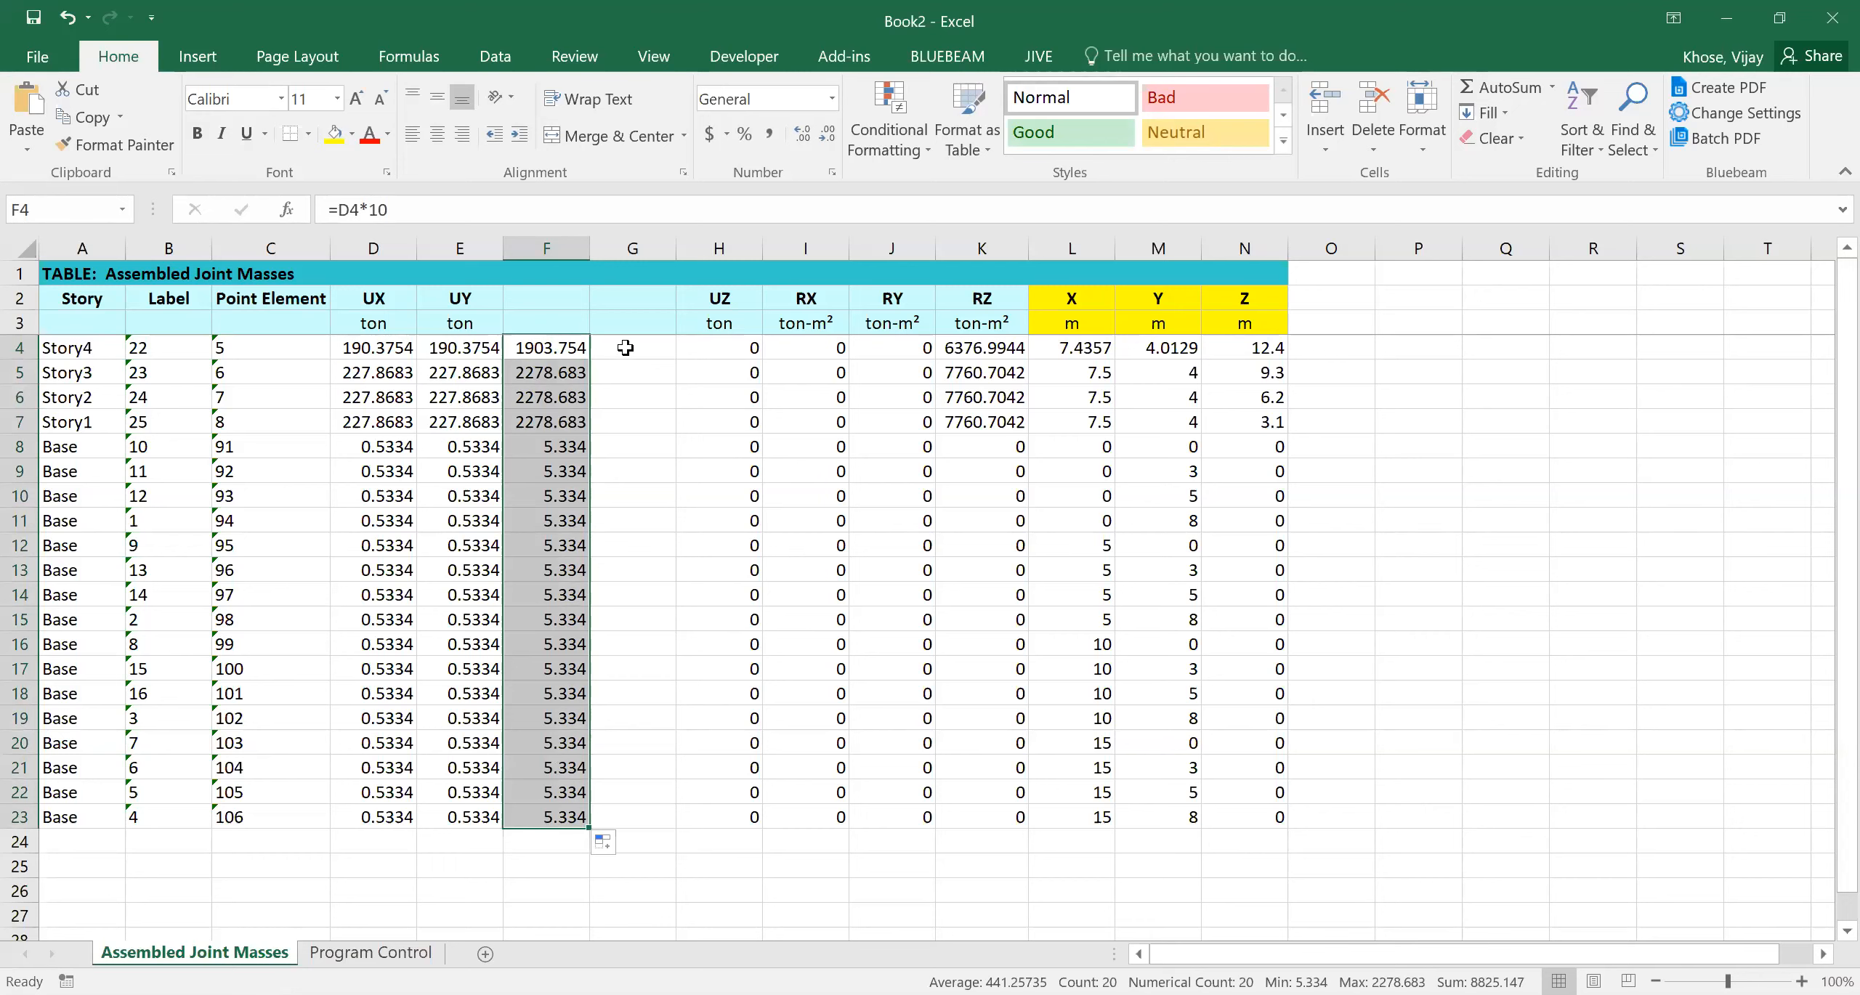
Examine the converted mass values in column F for Story4 and for Story3 through Story1
click(625, 348)
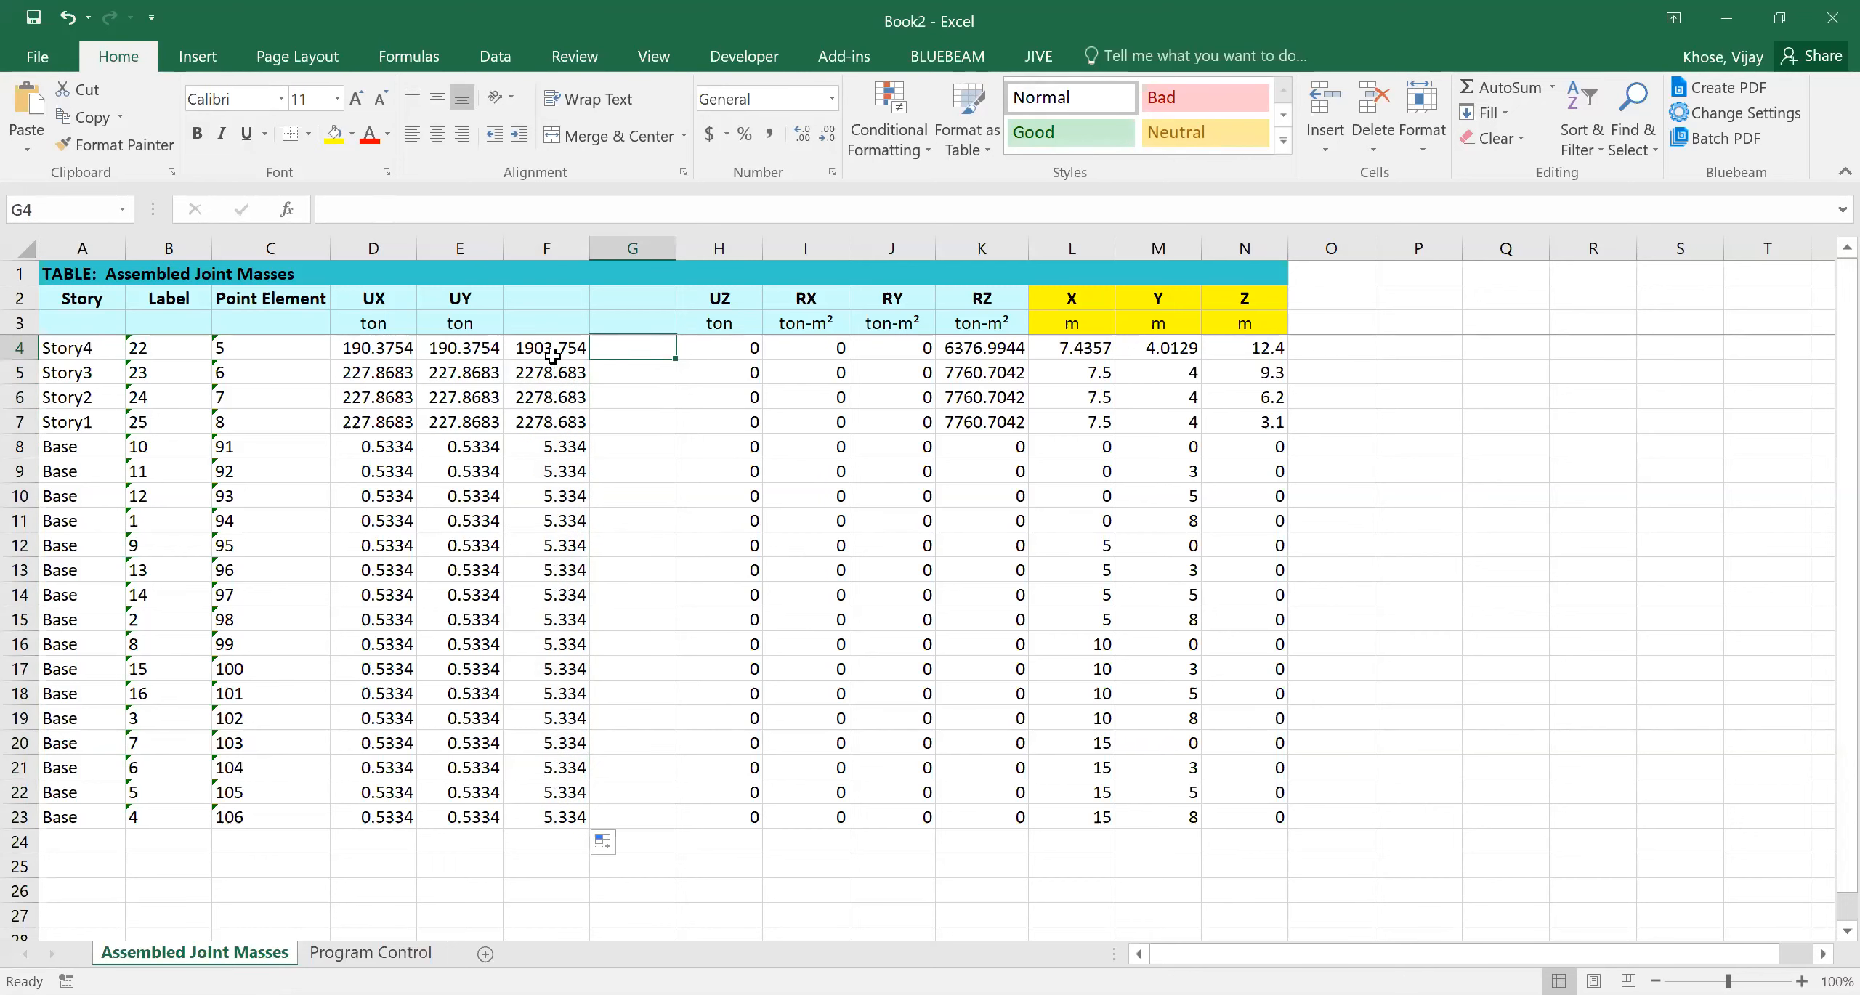
click(553, 347)
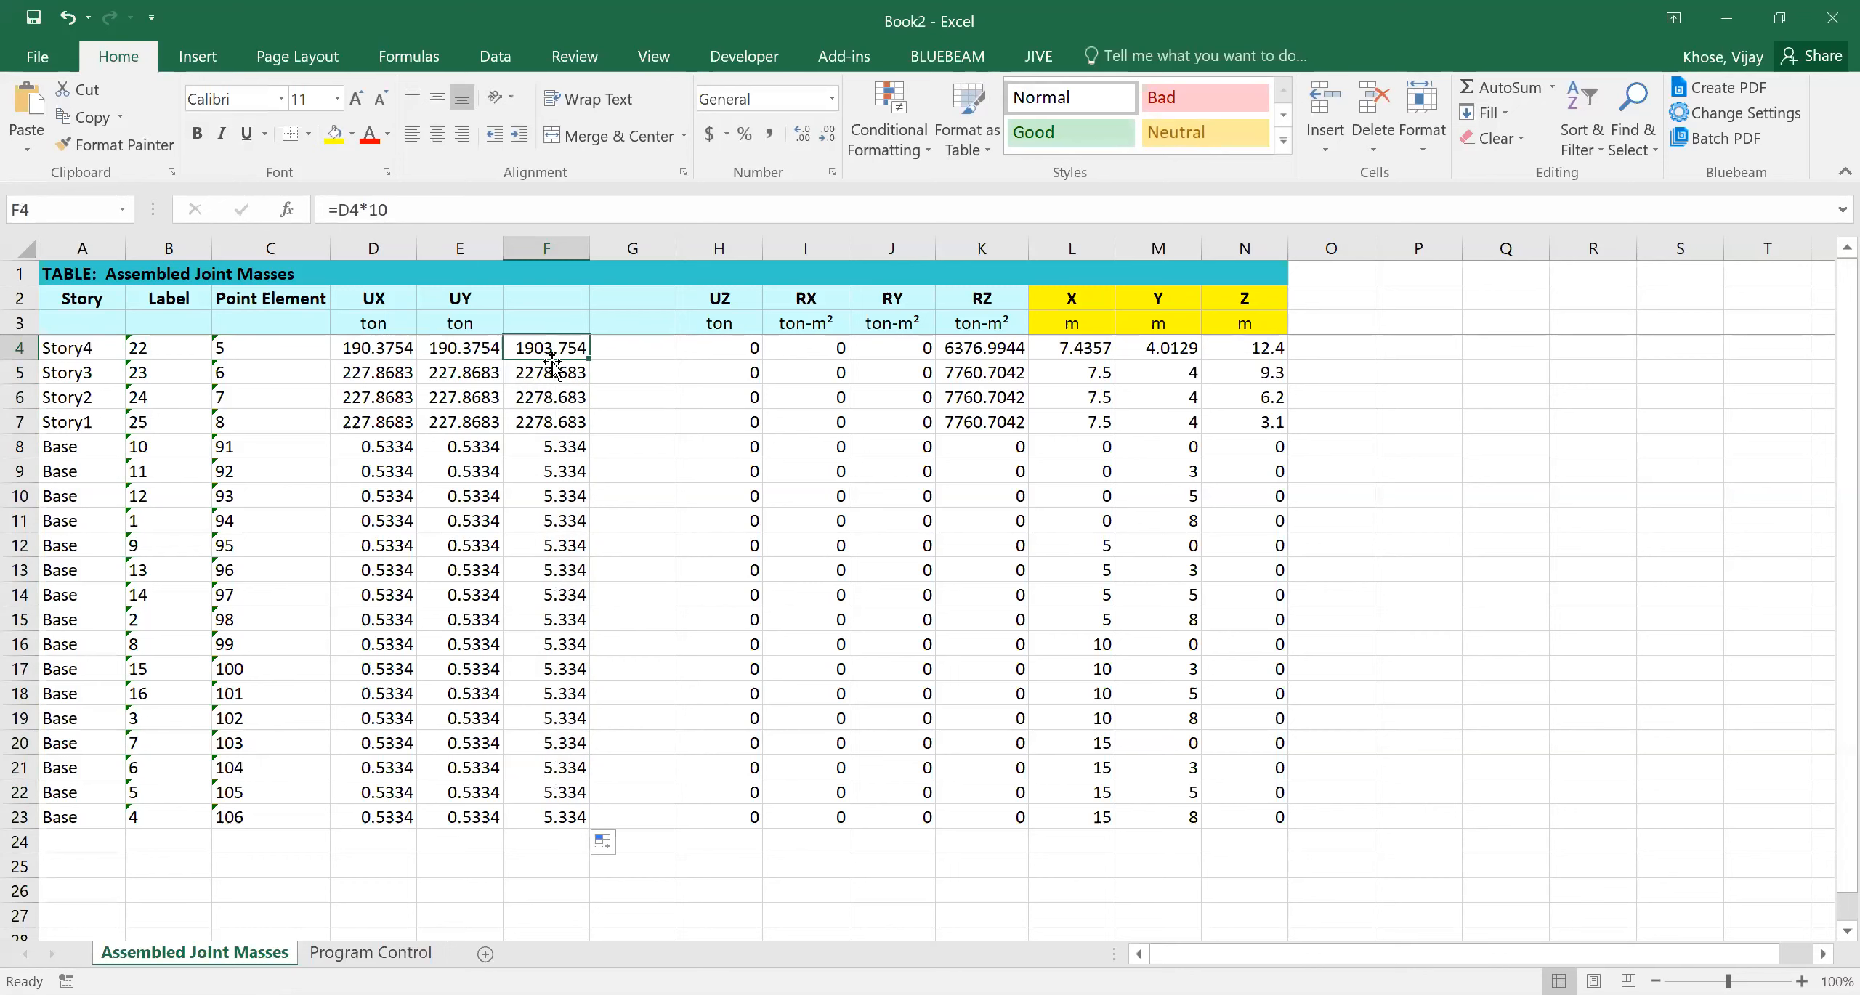
drag(541, 372, 543, 420)
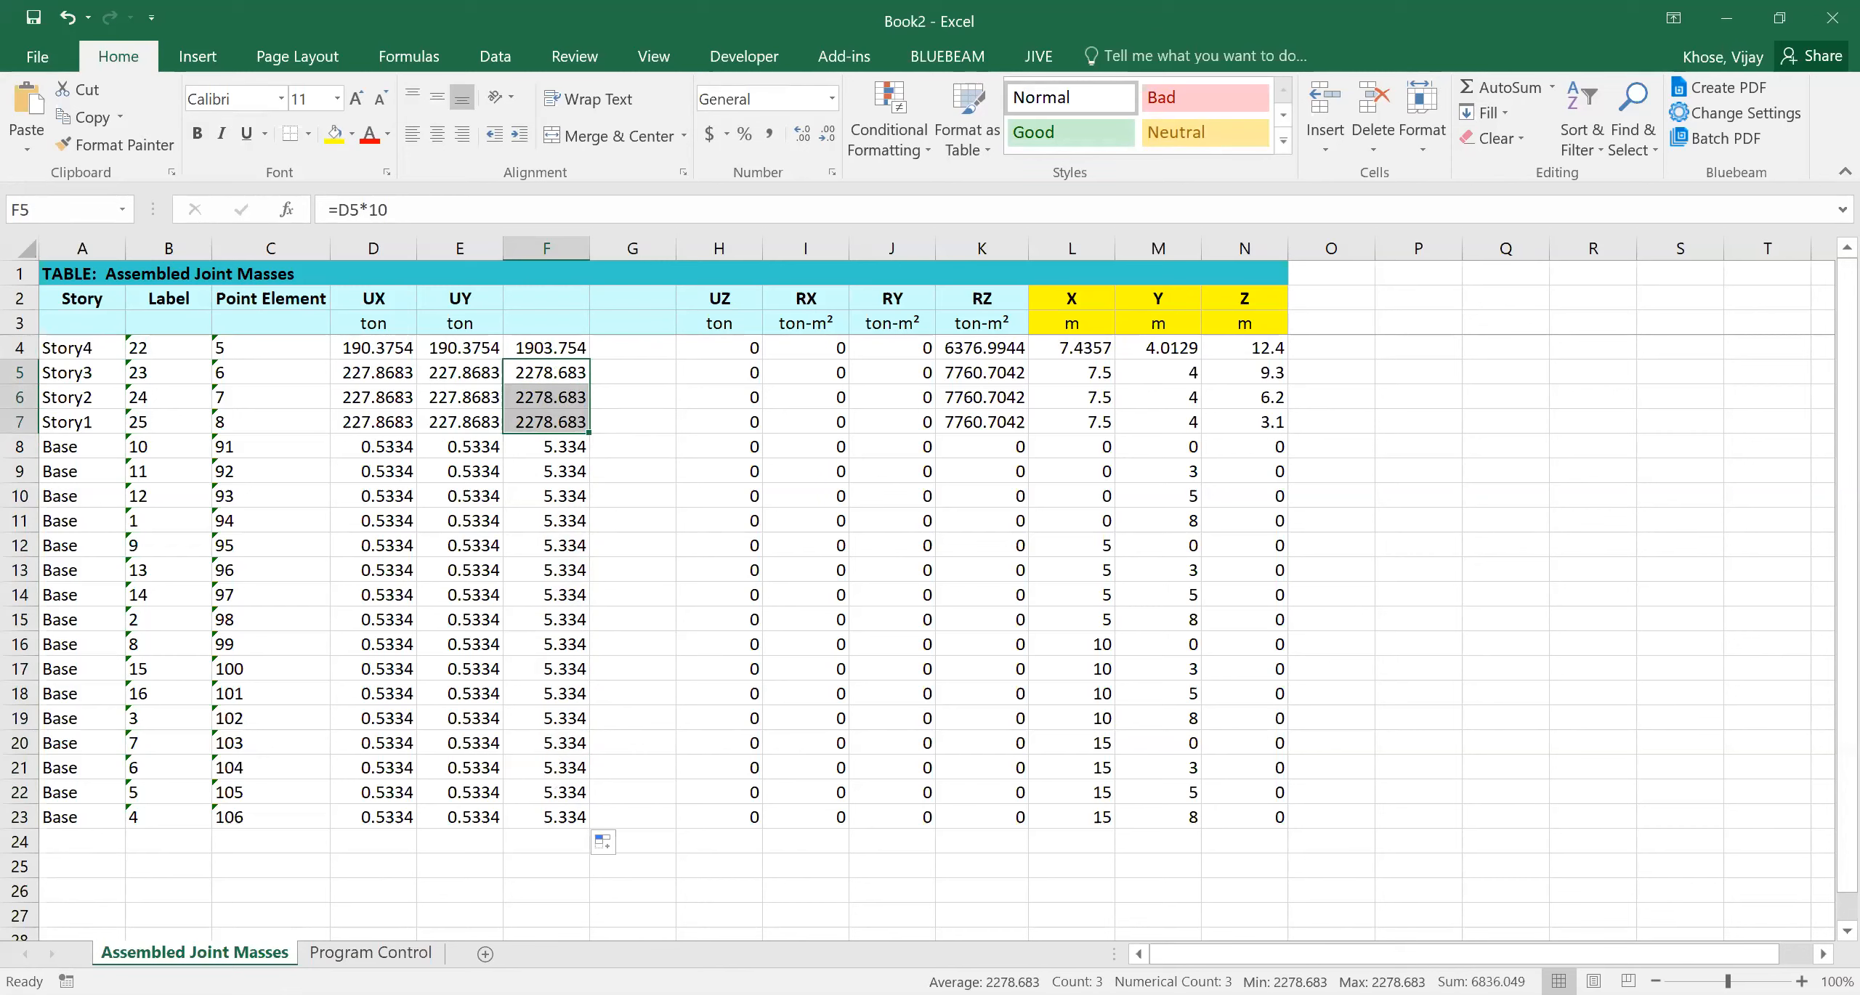
Switch to the PowerPoint presentation and examine the lumped floor weights on the "Lumped Mass at floor level" slide
key(alt+Tab)
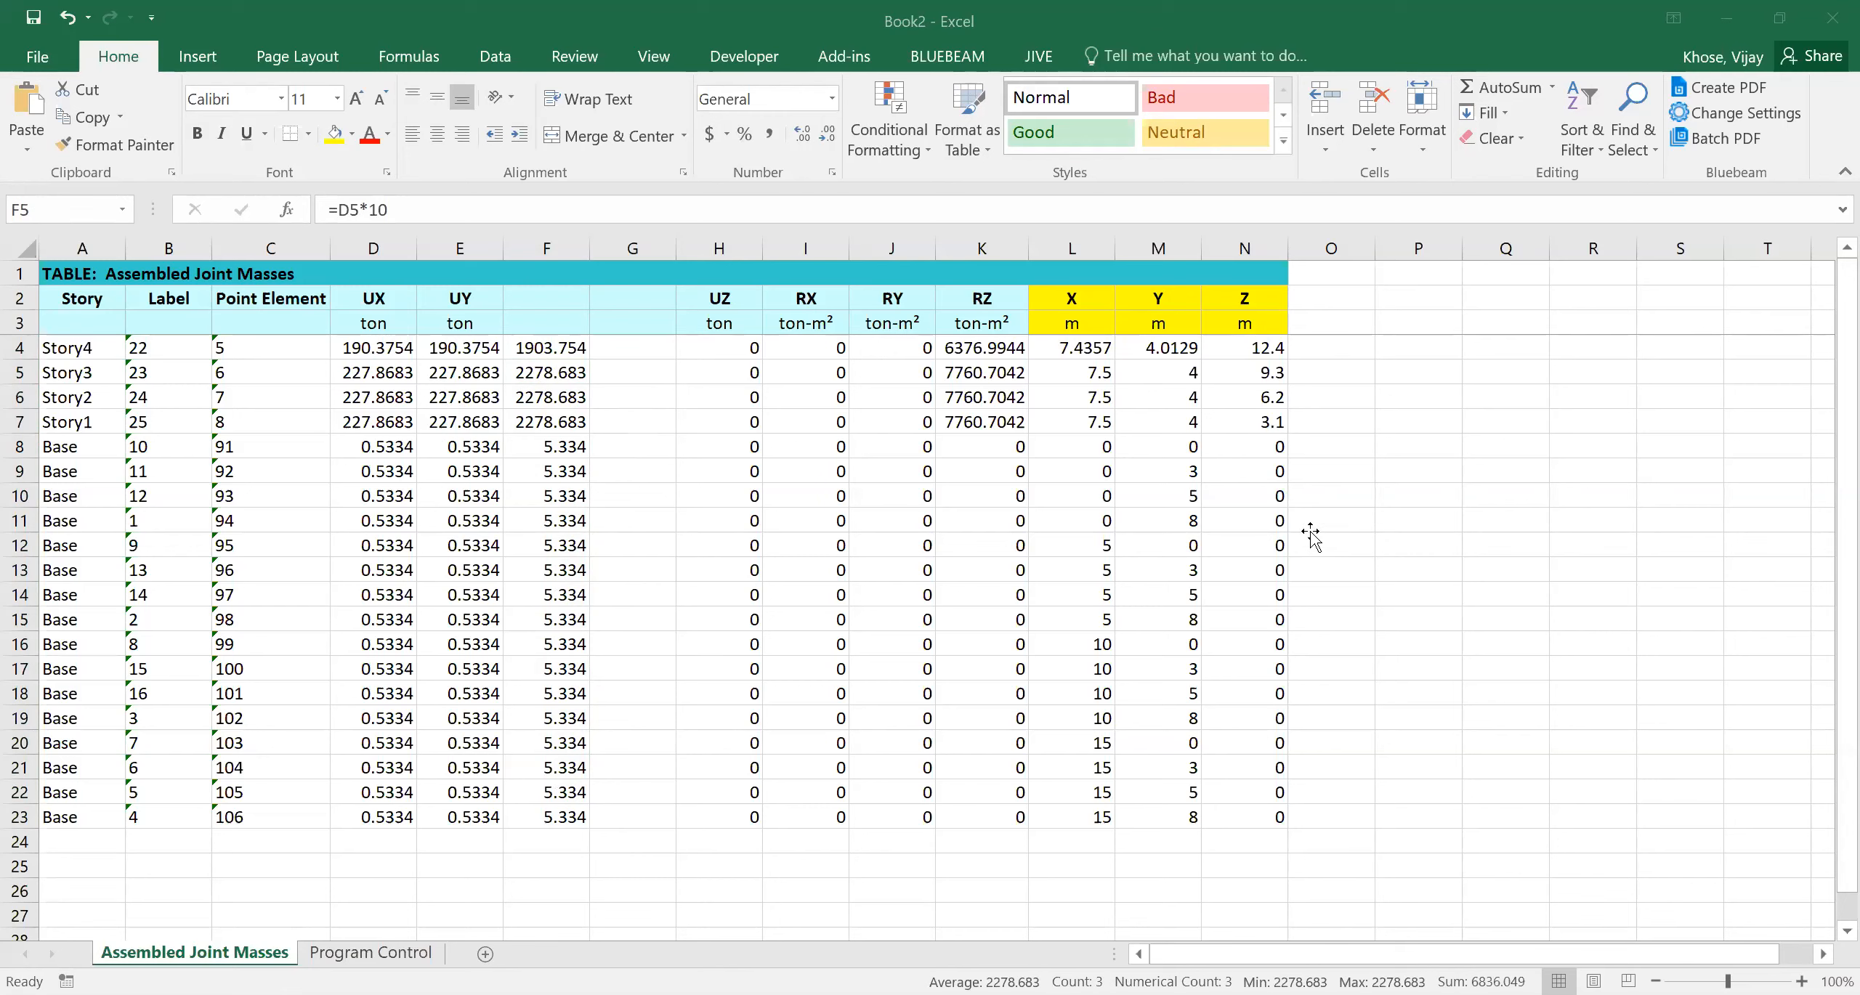
key(alt+Tab)
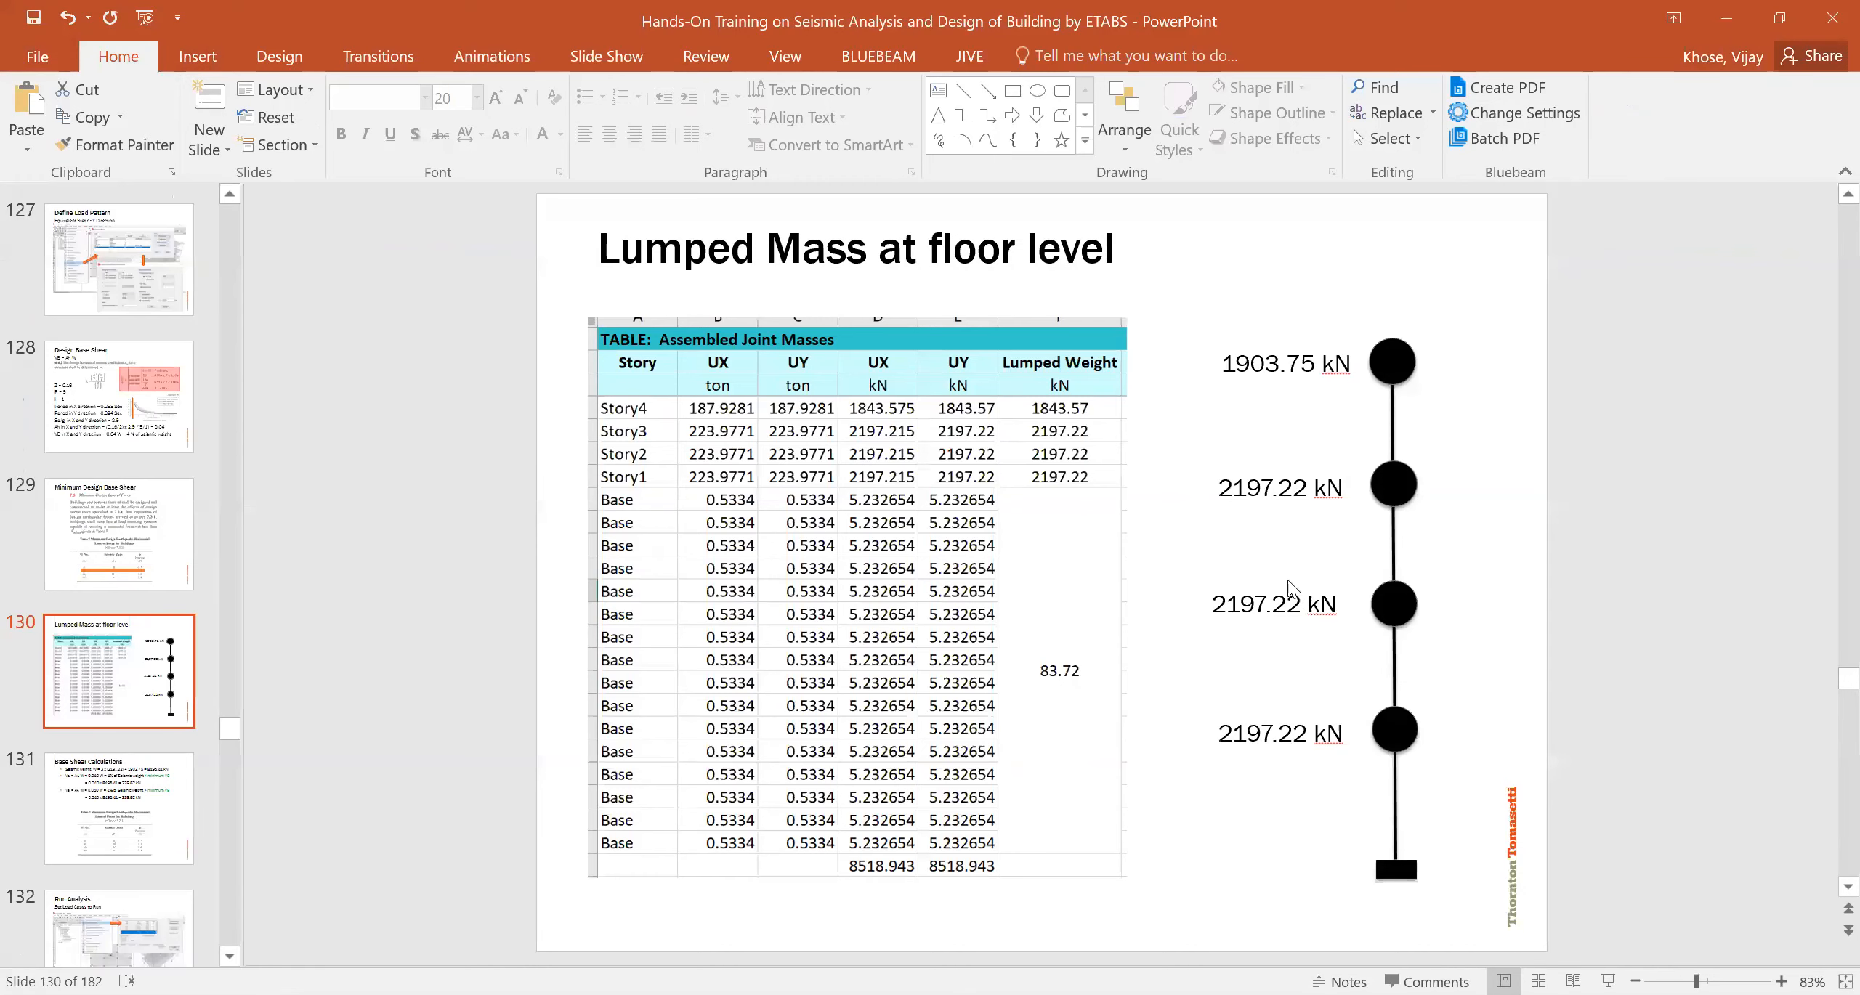
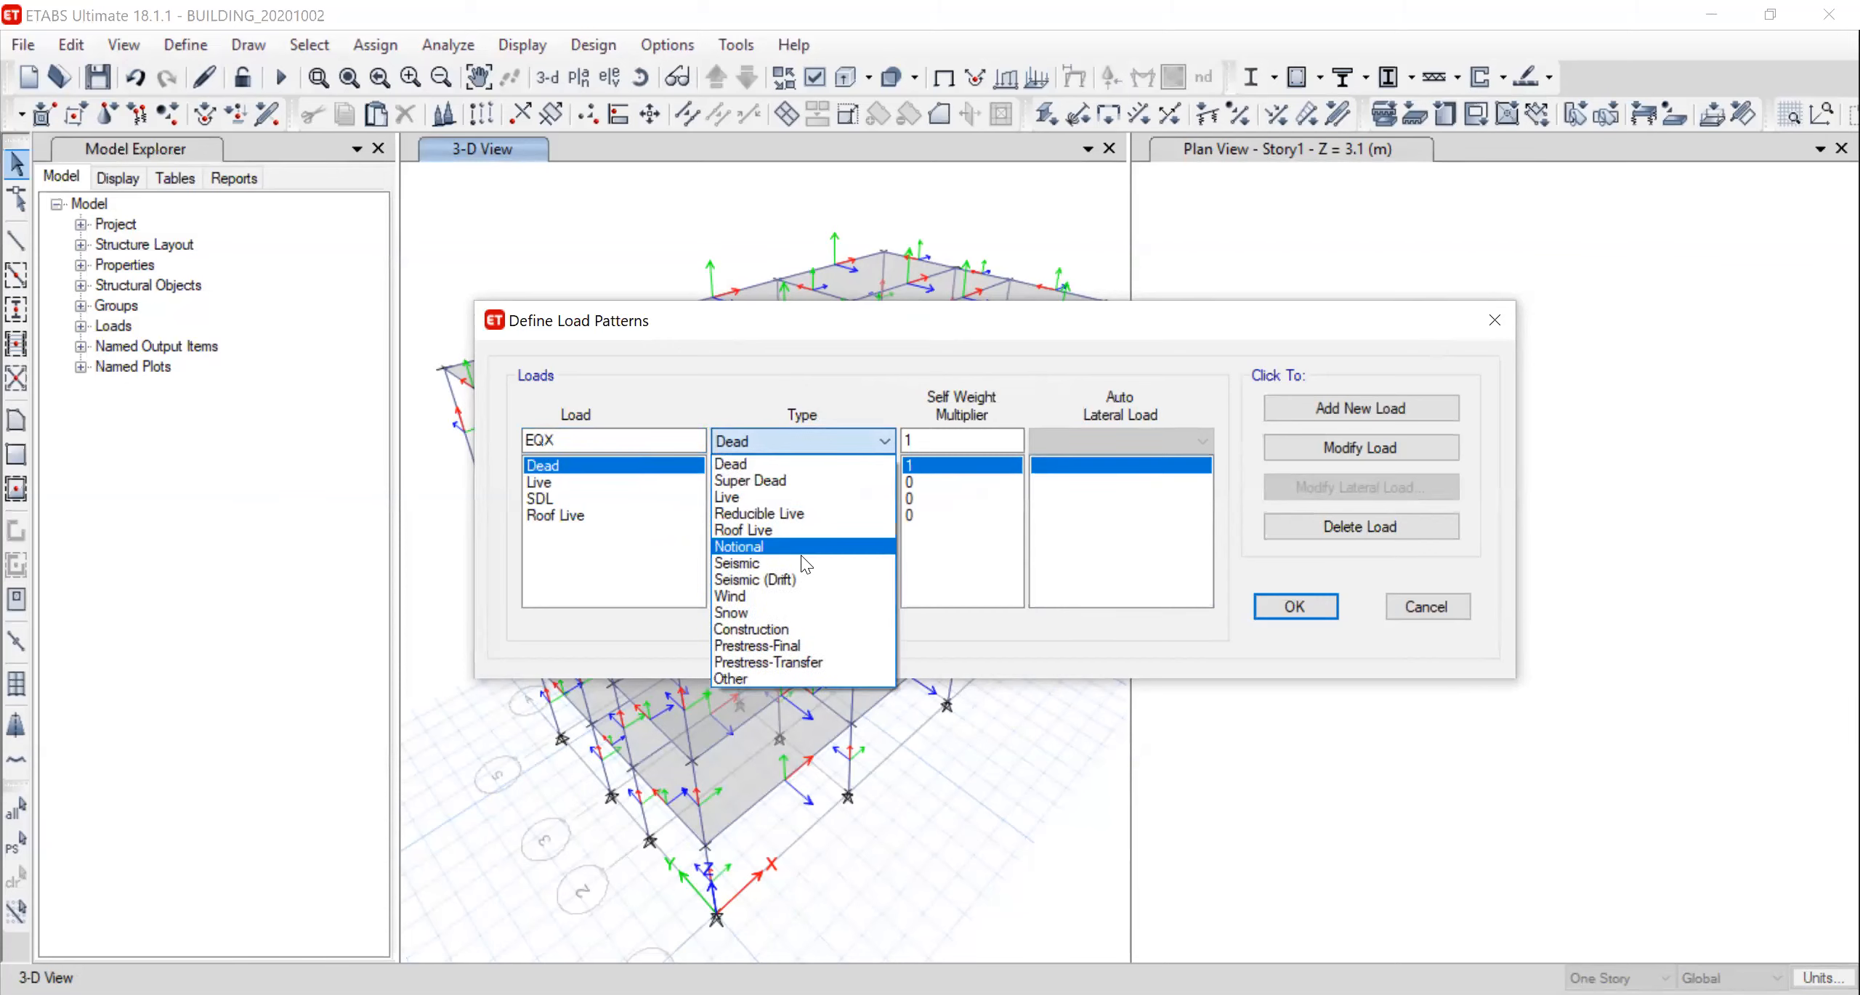
In ETABS, add load pattern EQX as Seismic with auto lateral load IS 1893:2016 and open its lateral load settings
click(793, 564)
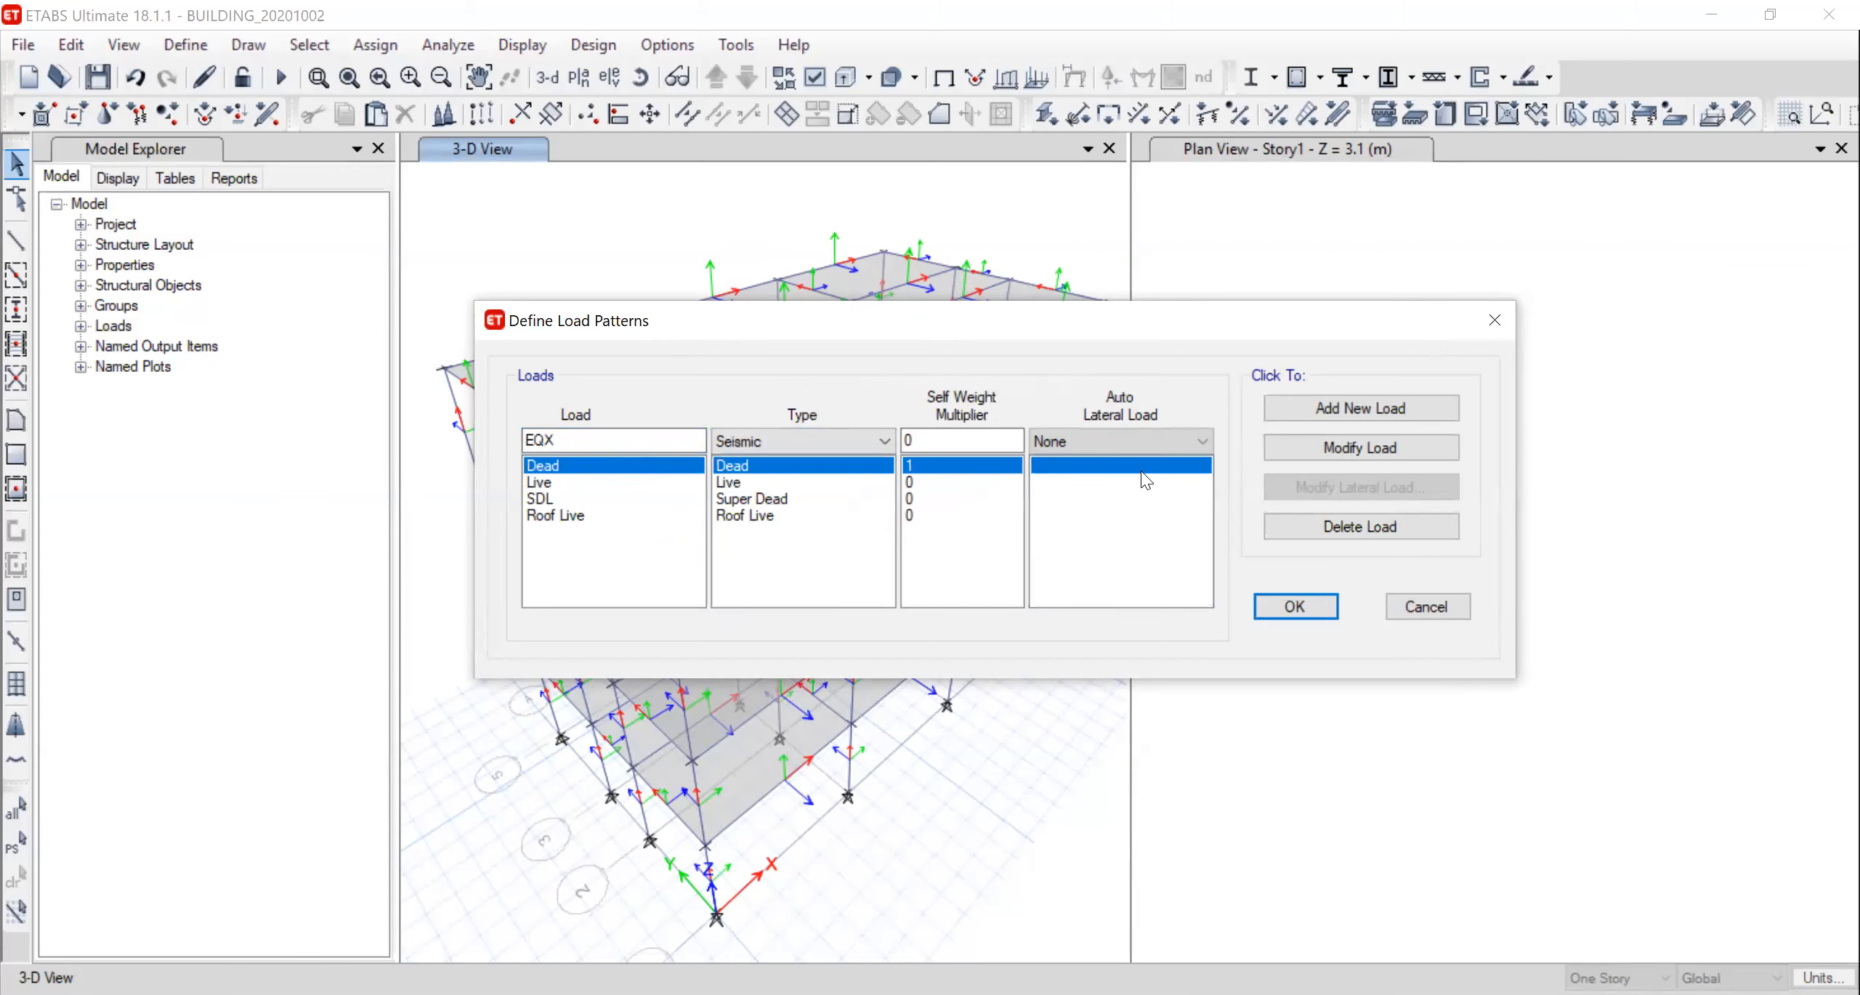
click(1116, 440)
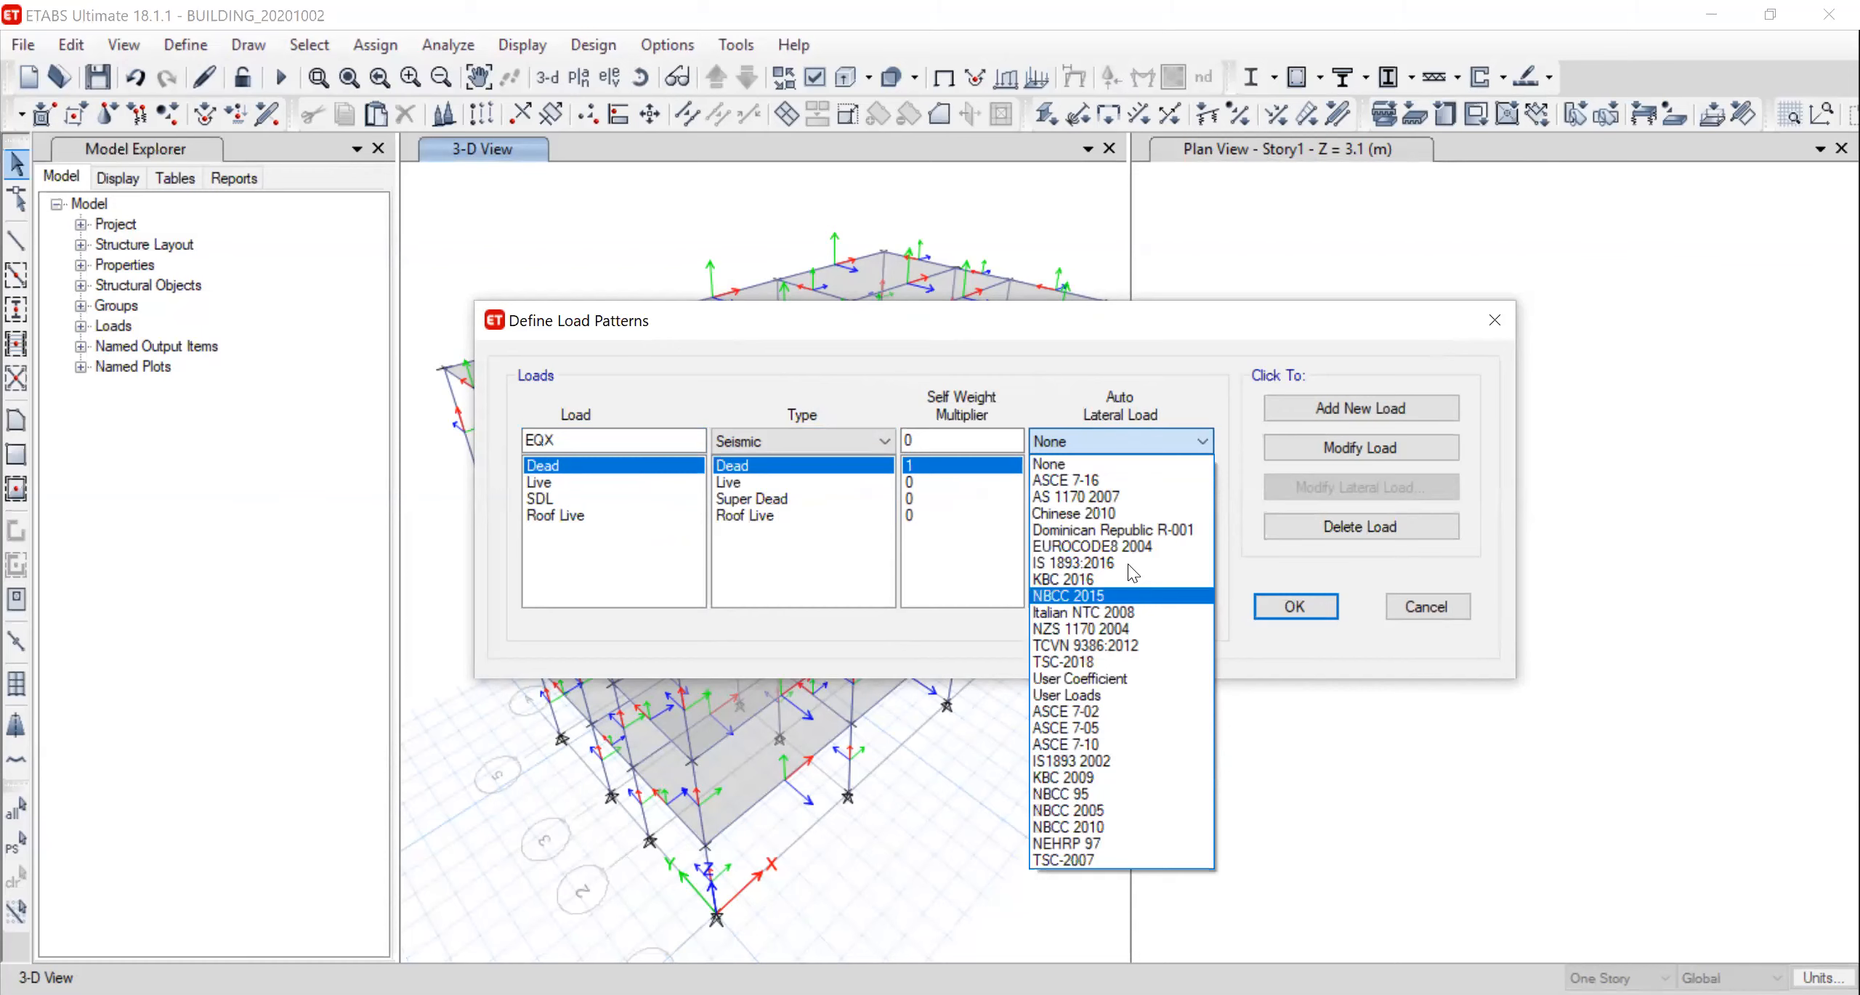
click(1381, 407)
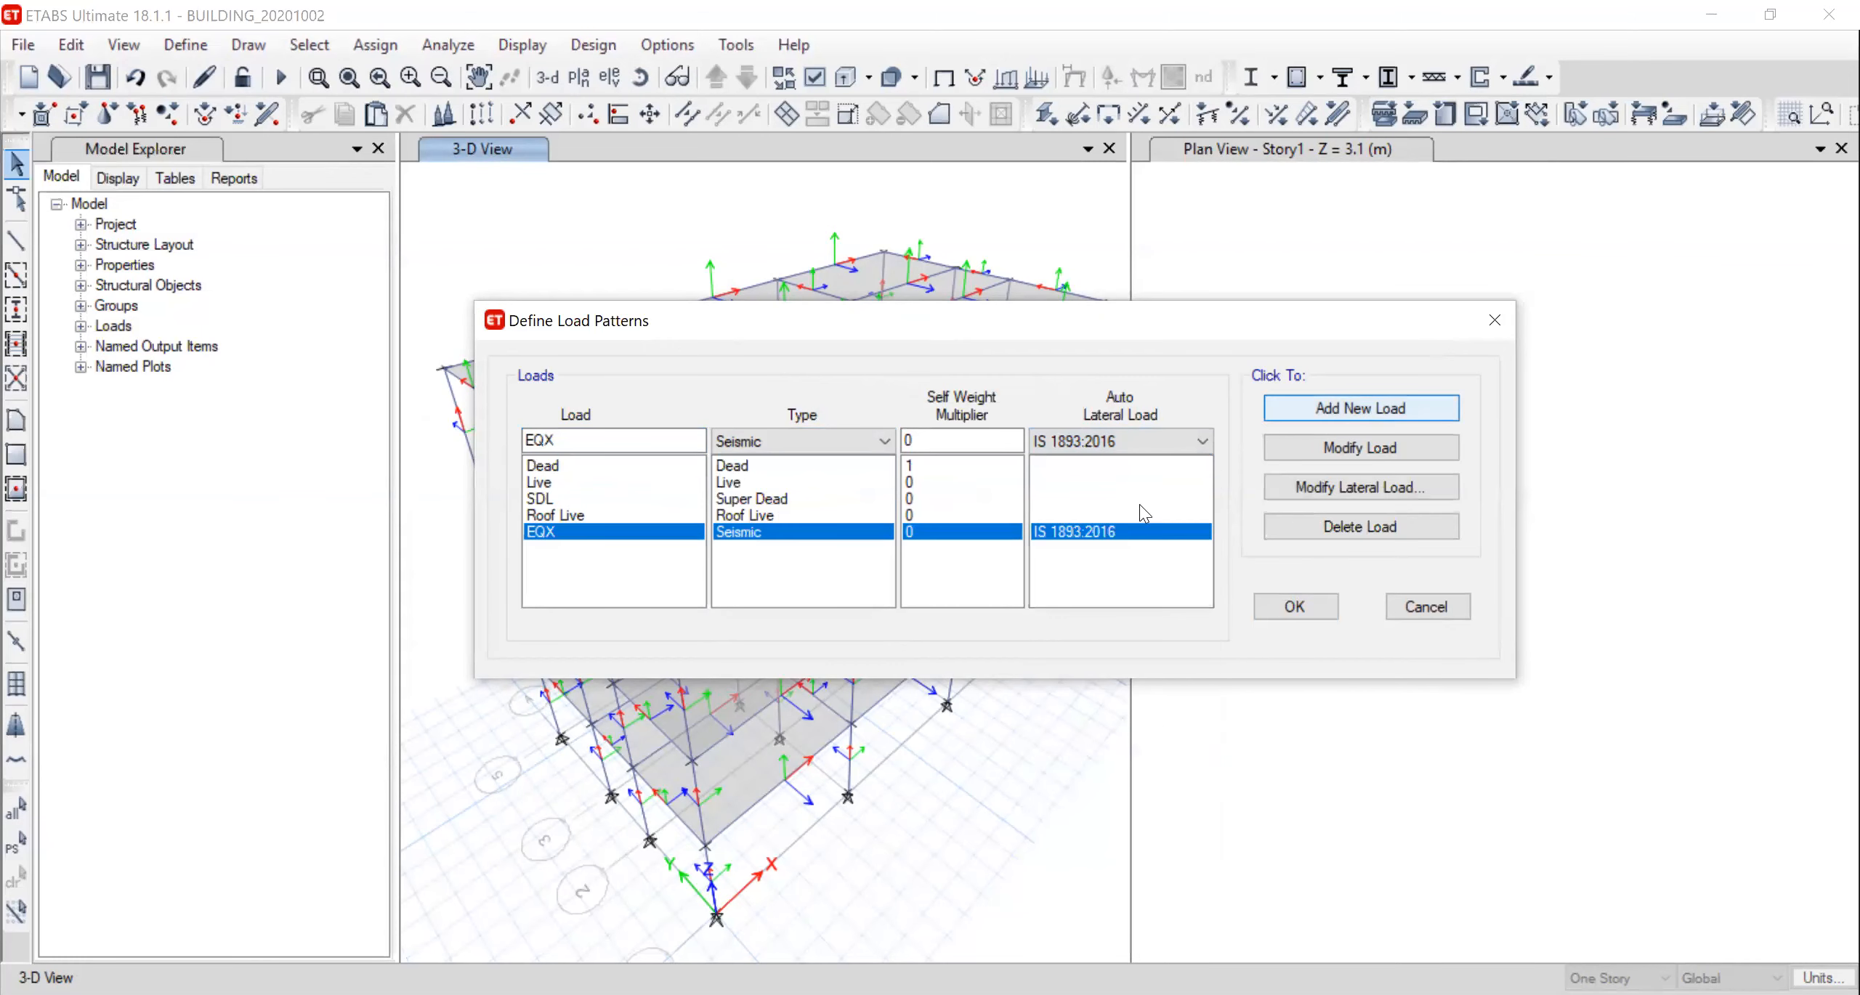
click(1349, 492)
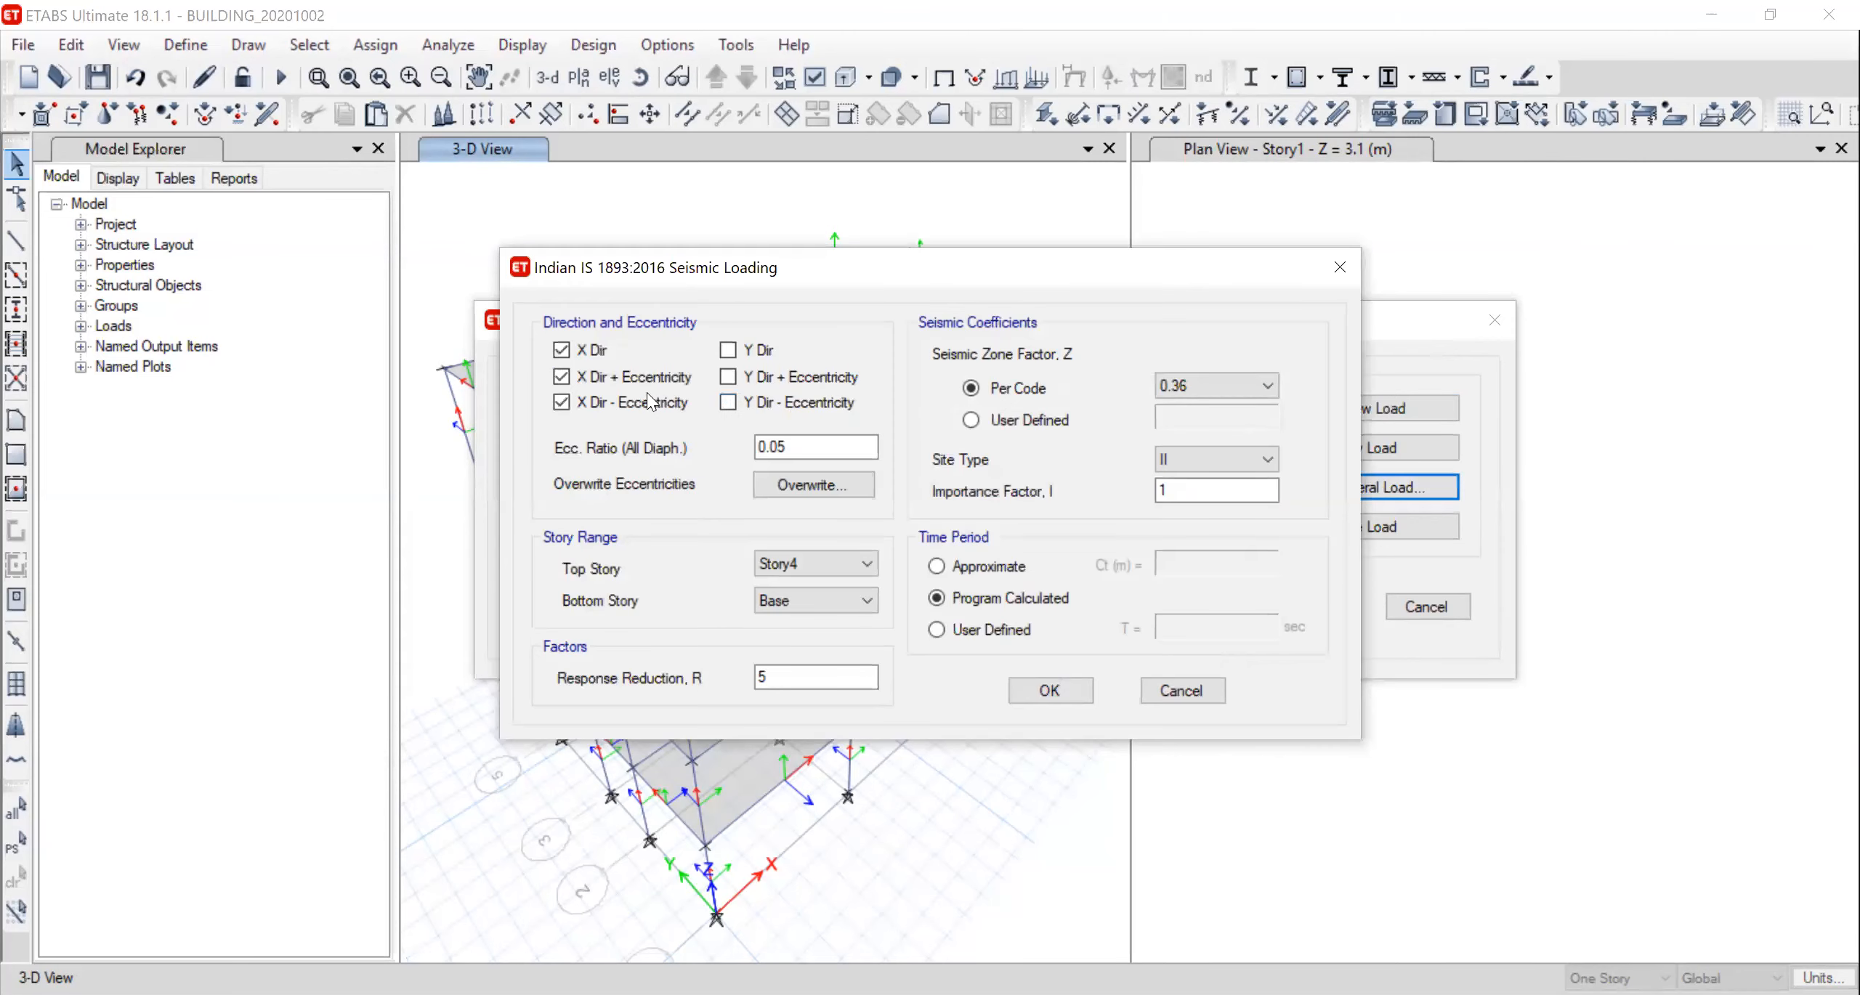
click(634, 400)
click(635, 379)
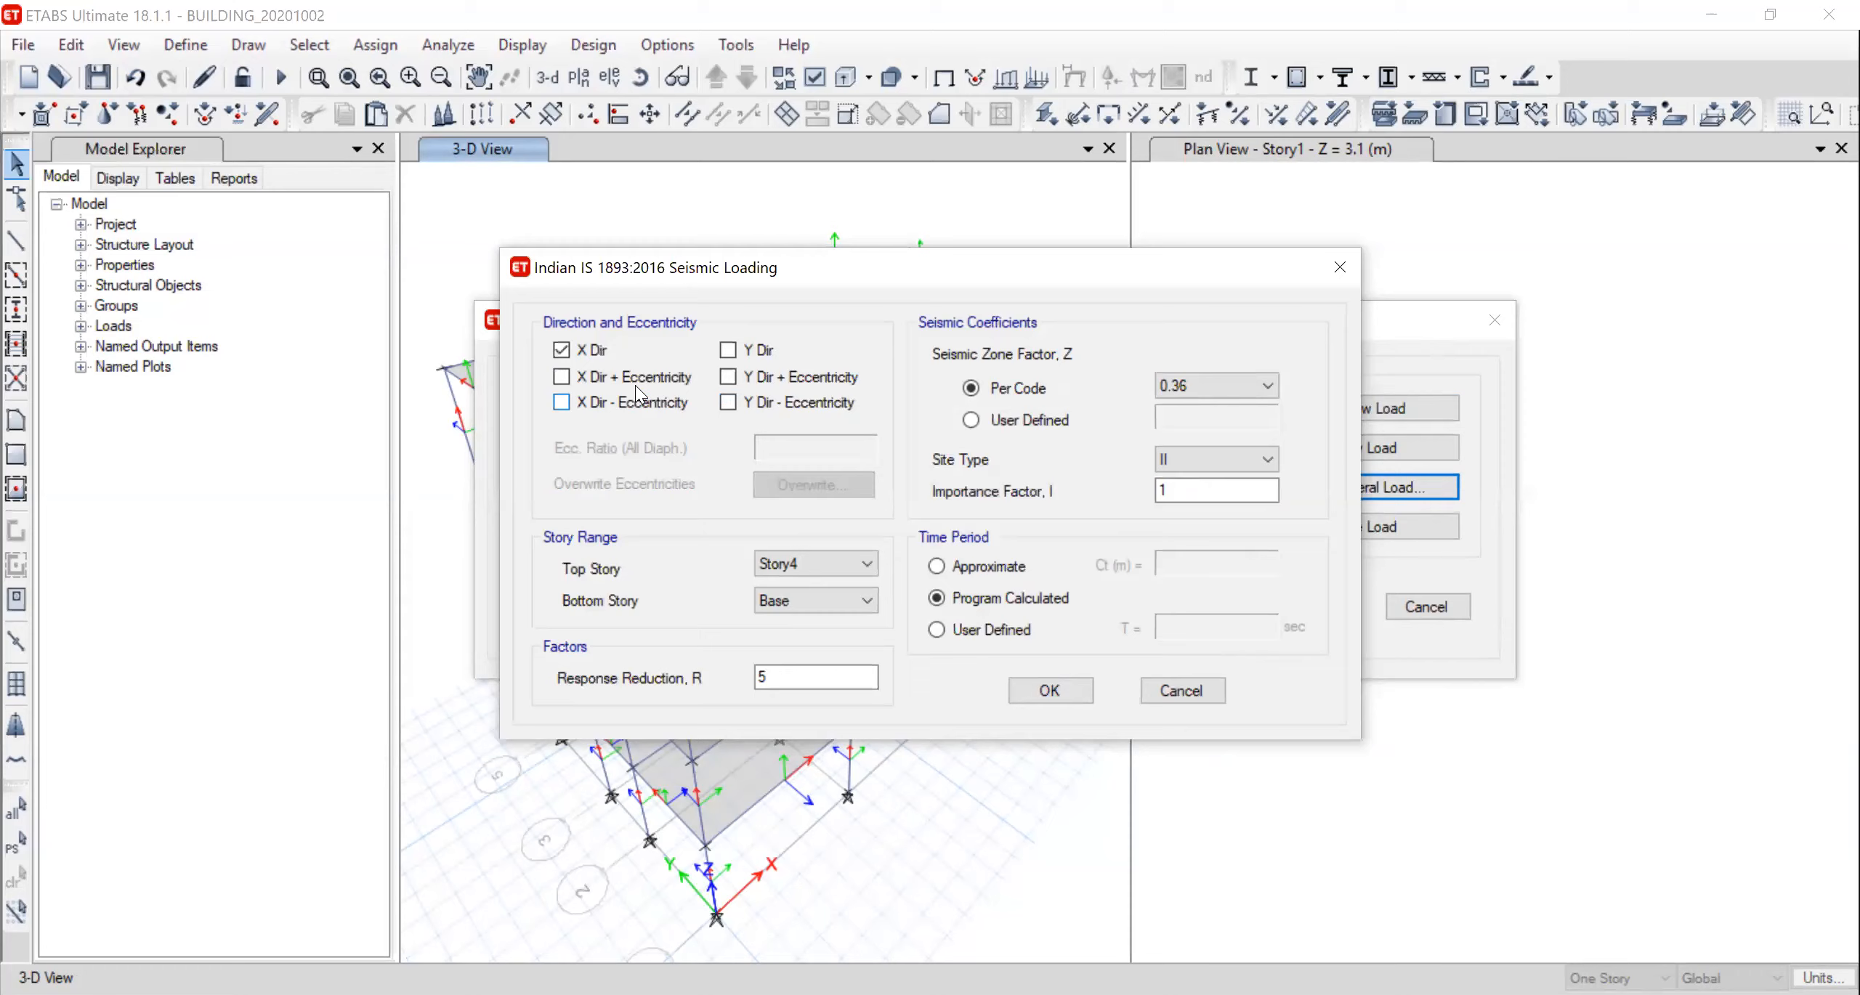
click(637, 403)
click(641, 376)
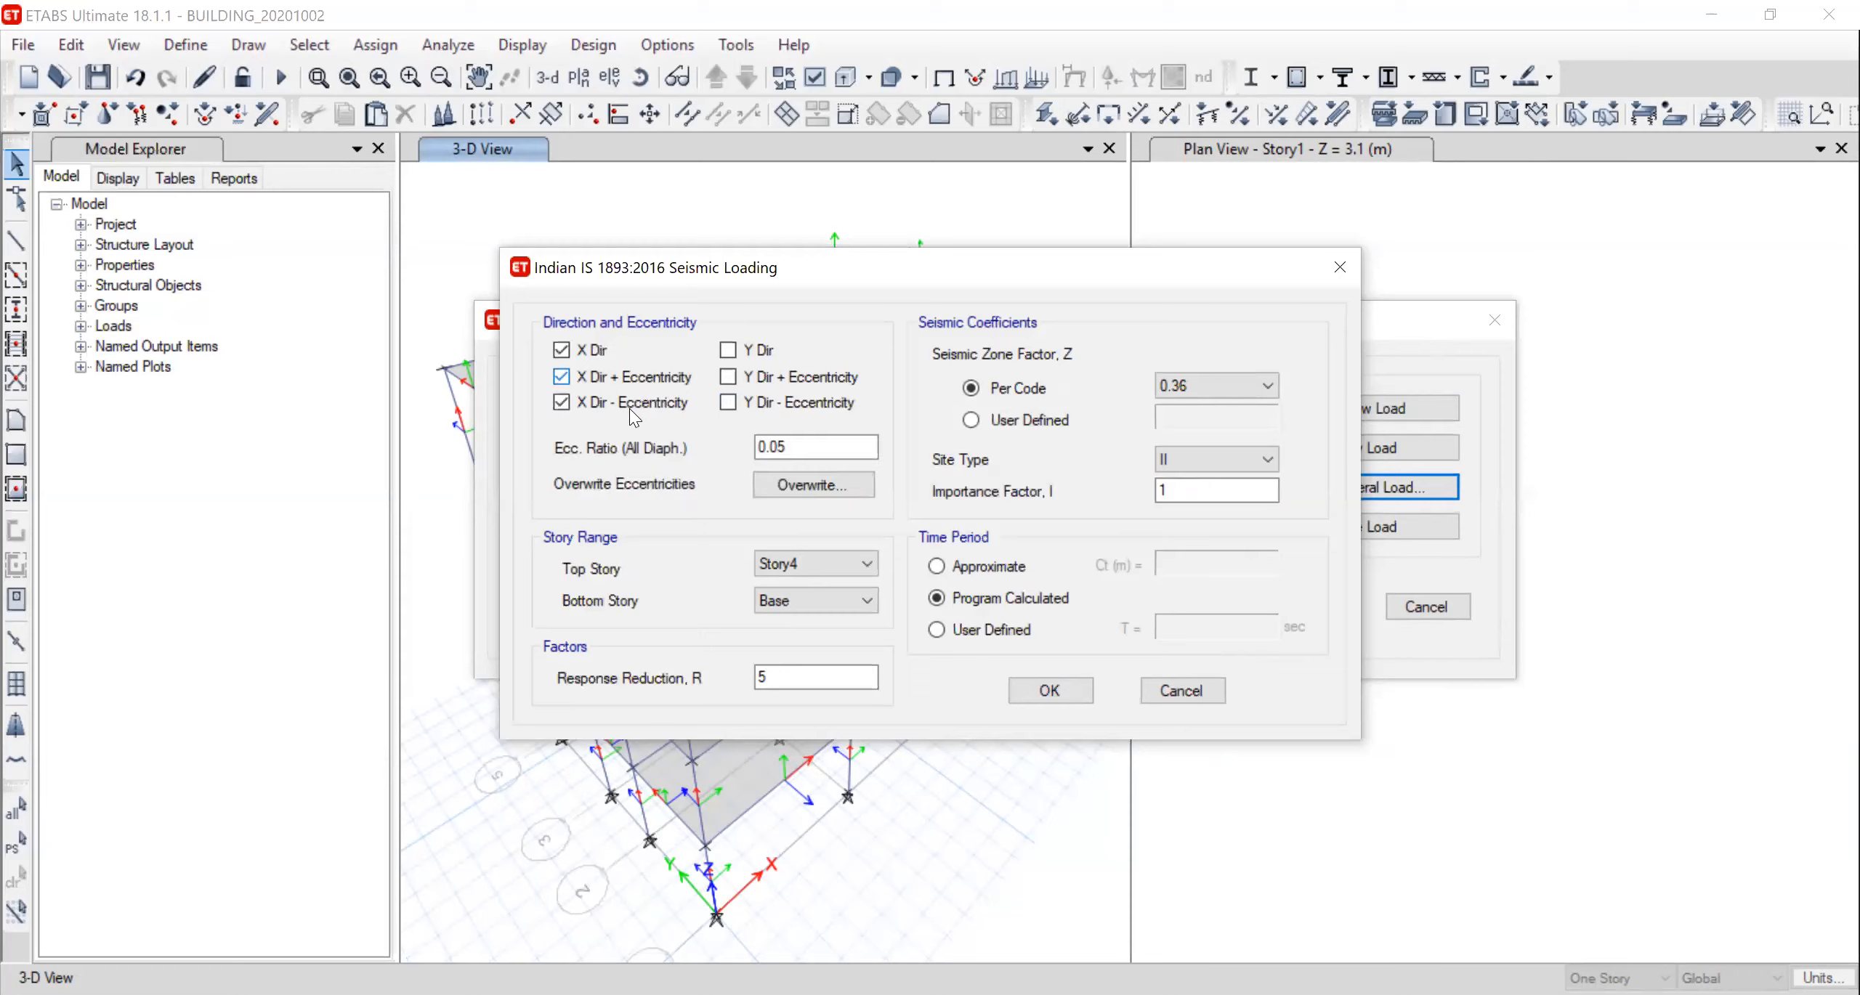
Set the per-code seismic zone factor Z for EQX to 0.16
click(839, 447)
click(1216, 387)
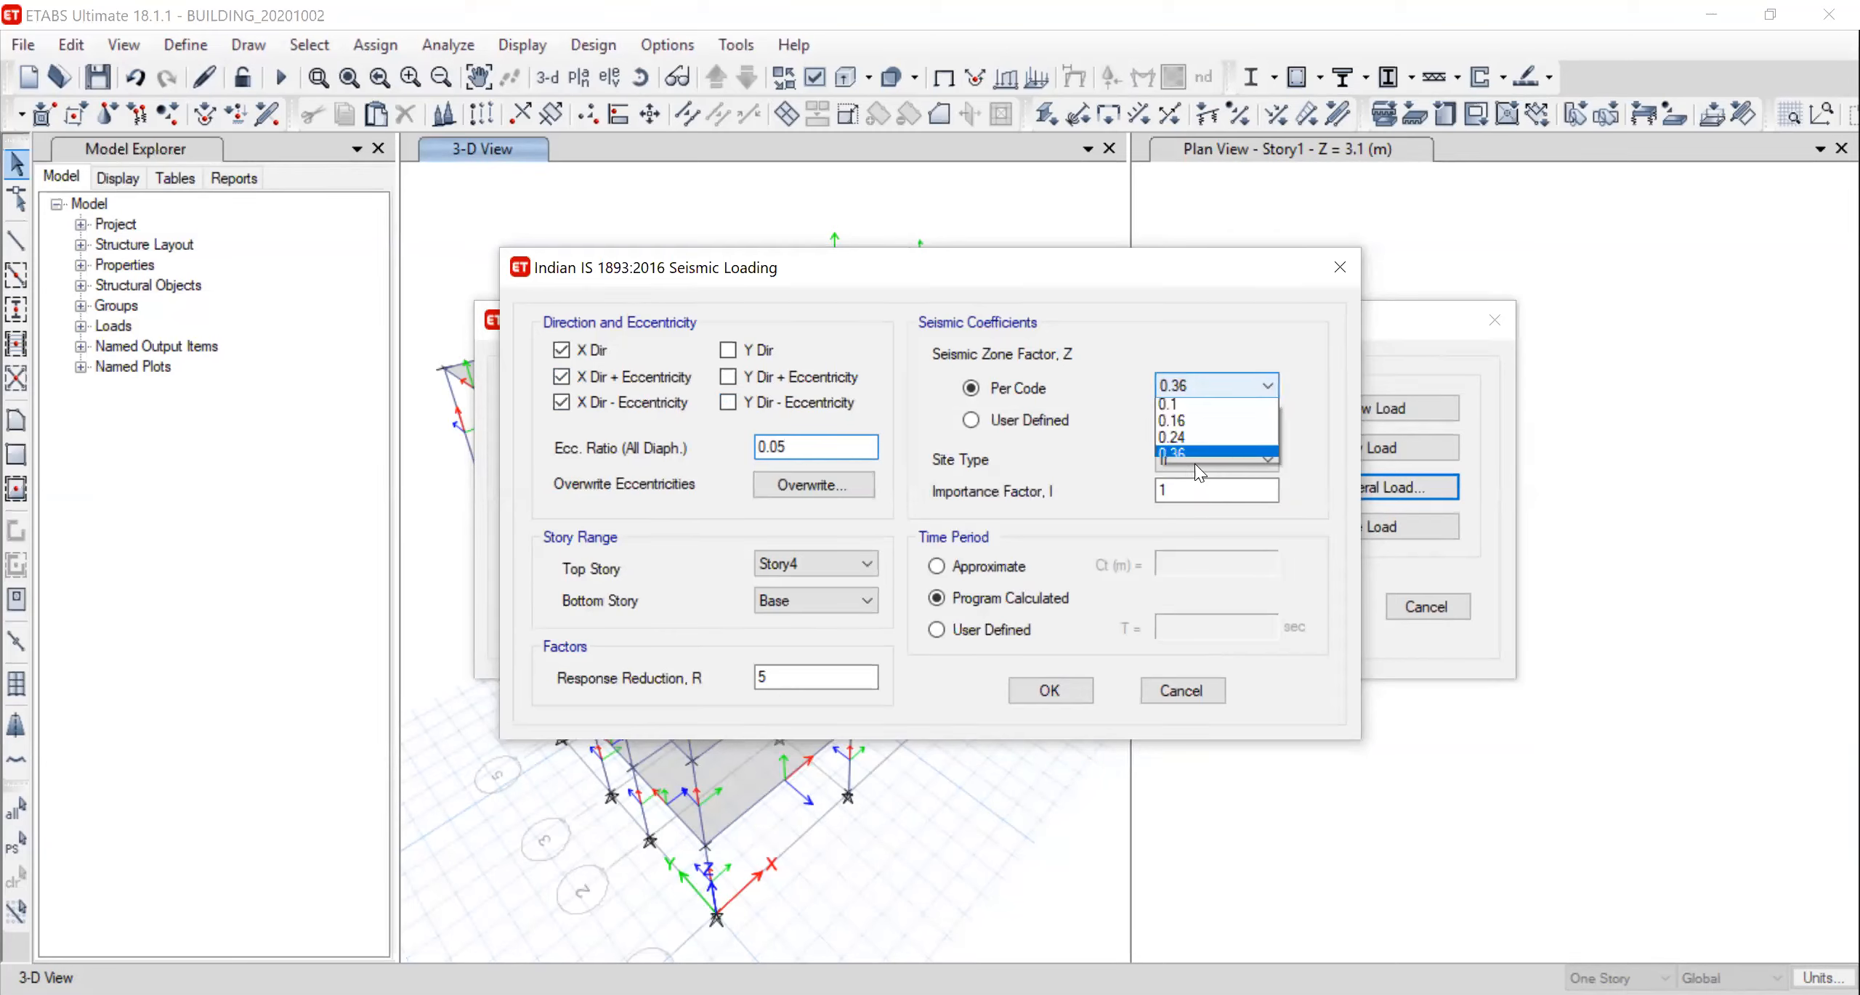
click(1198, 421)
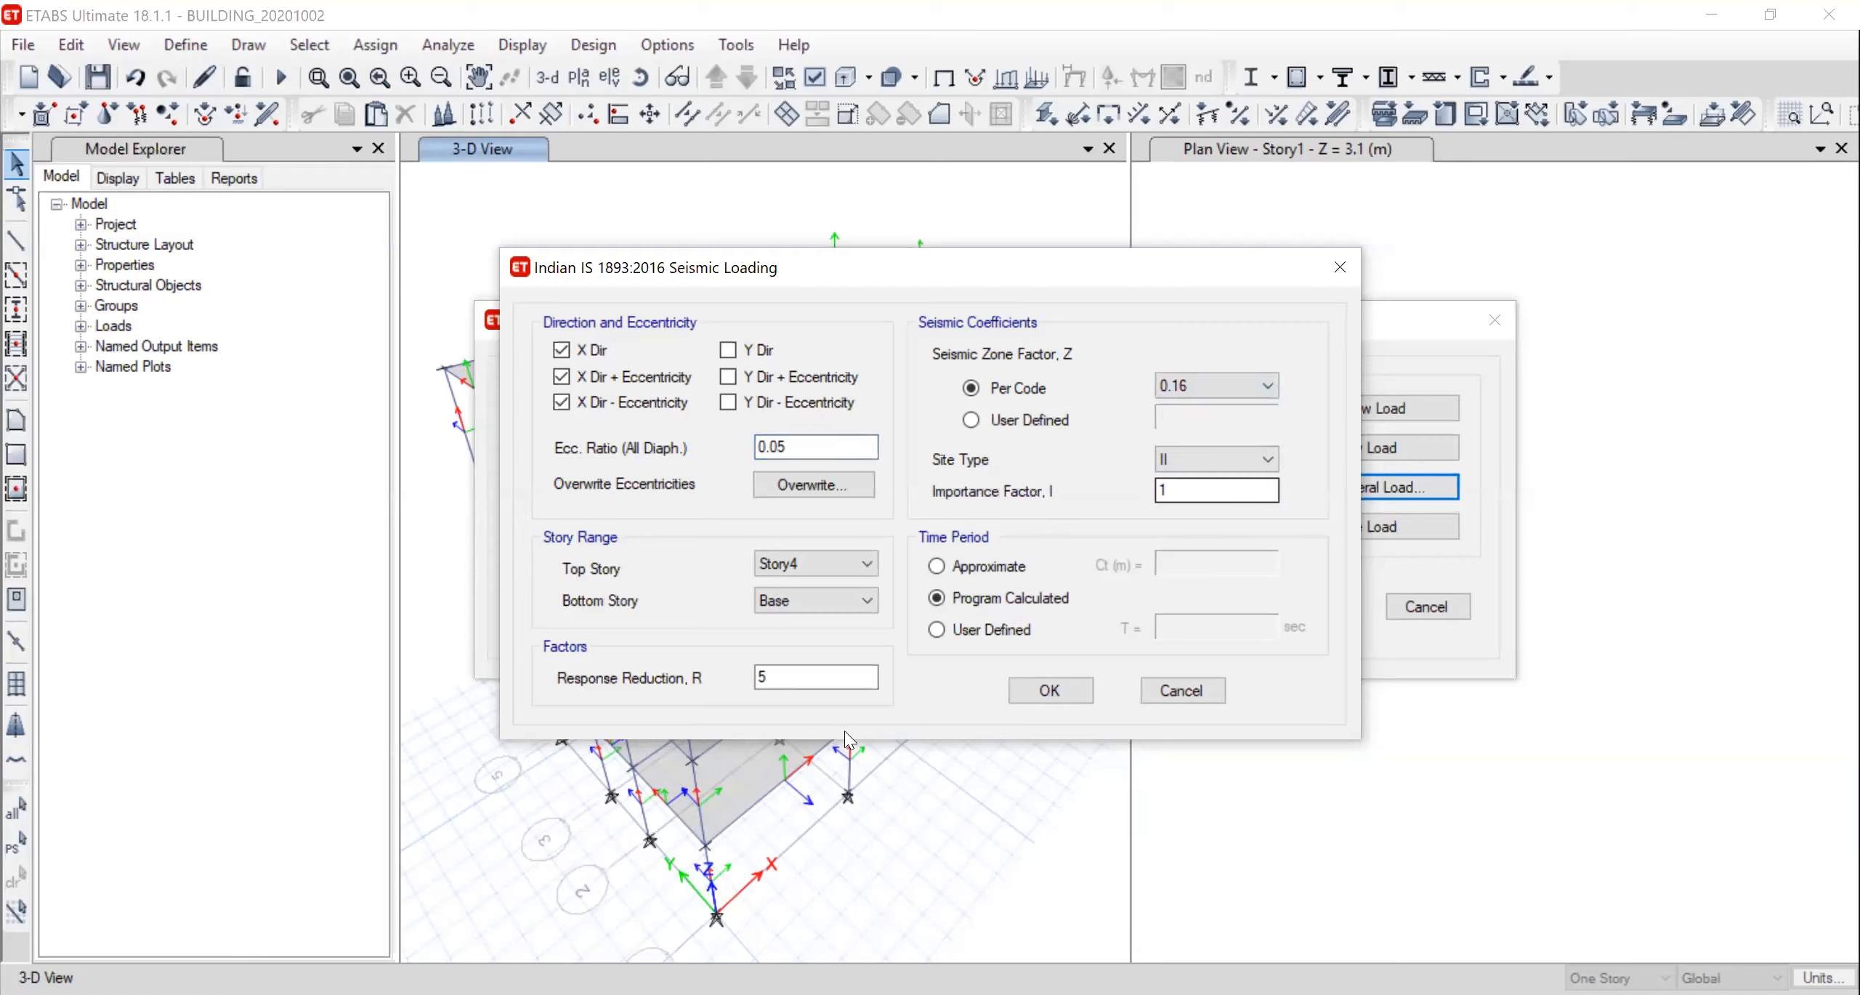
click(795, 673)
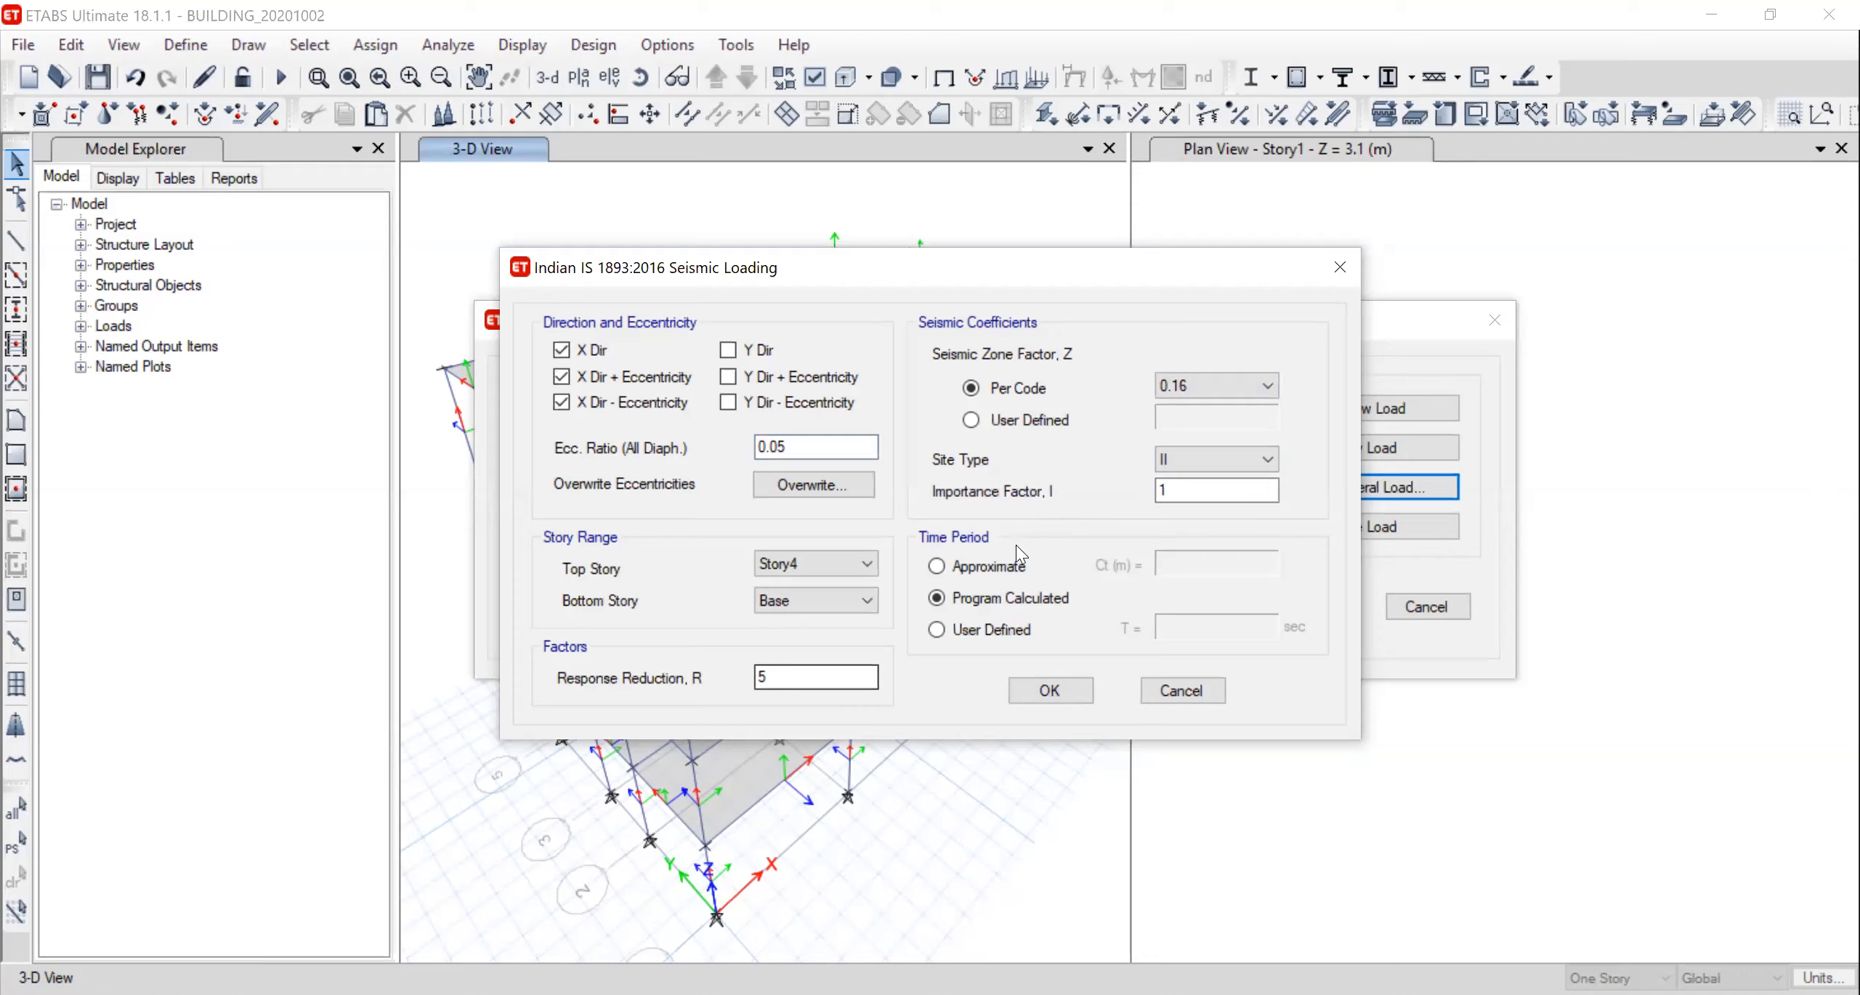
click(786, 682)
click(1195, 488)
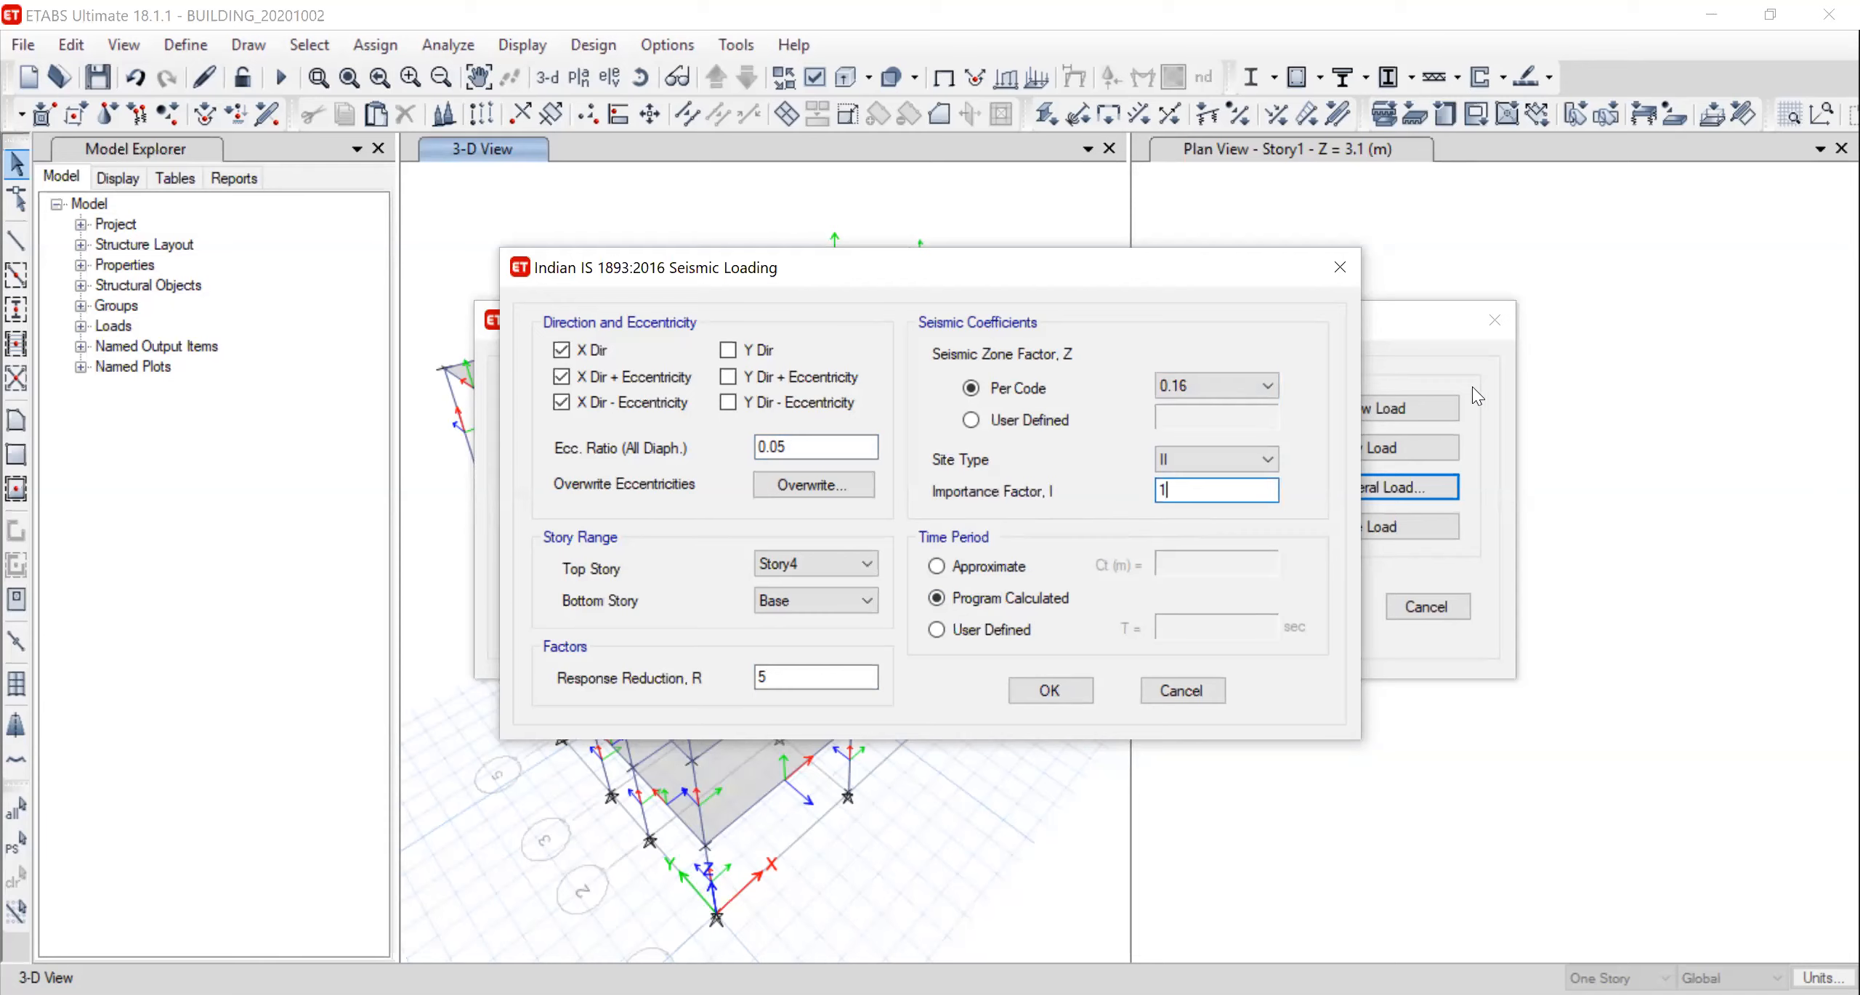
Give EQX a user-defined time period of 0.288 sec and accept its seismic loading
click(986, 631)
drag(1189, 629, 1095, 628)
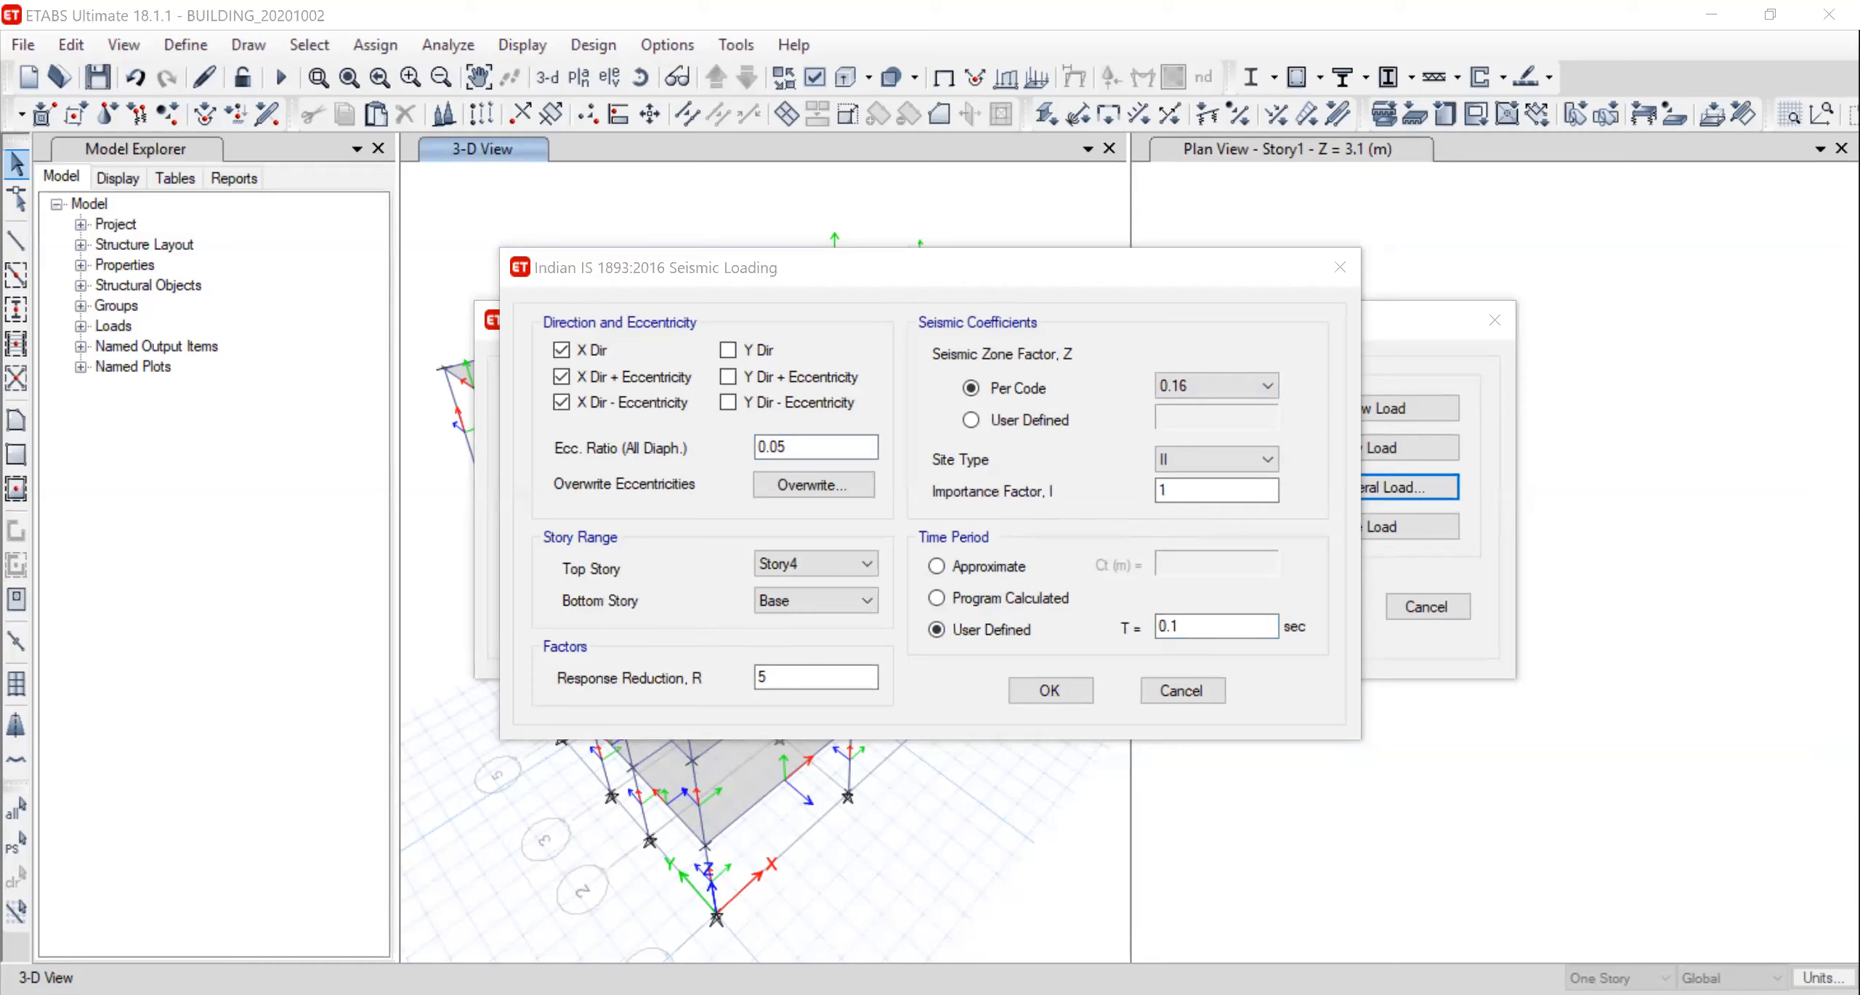
click(1174, 626)
key(BackSpace)
text(2)
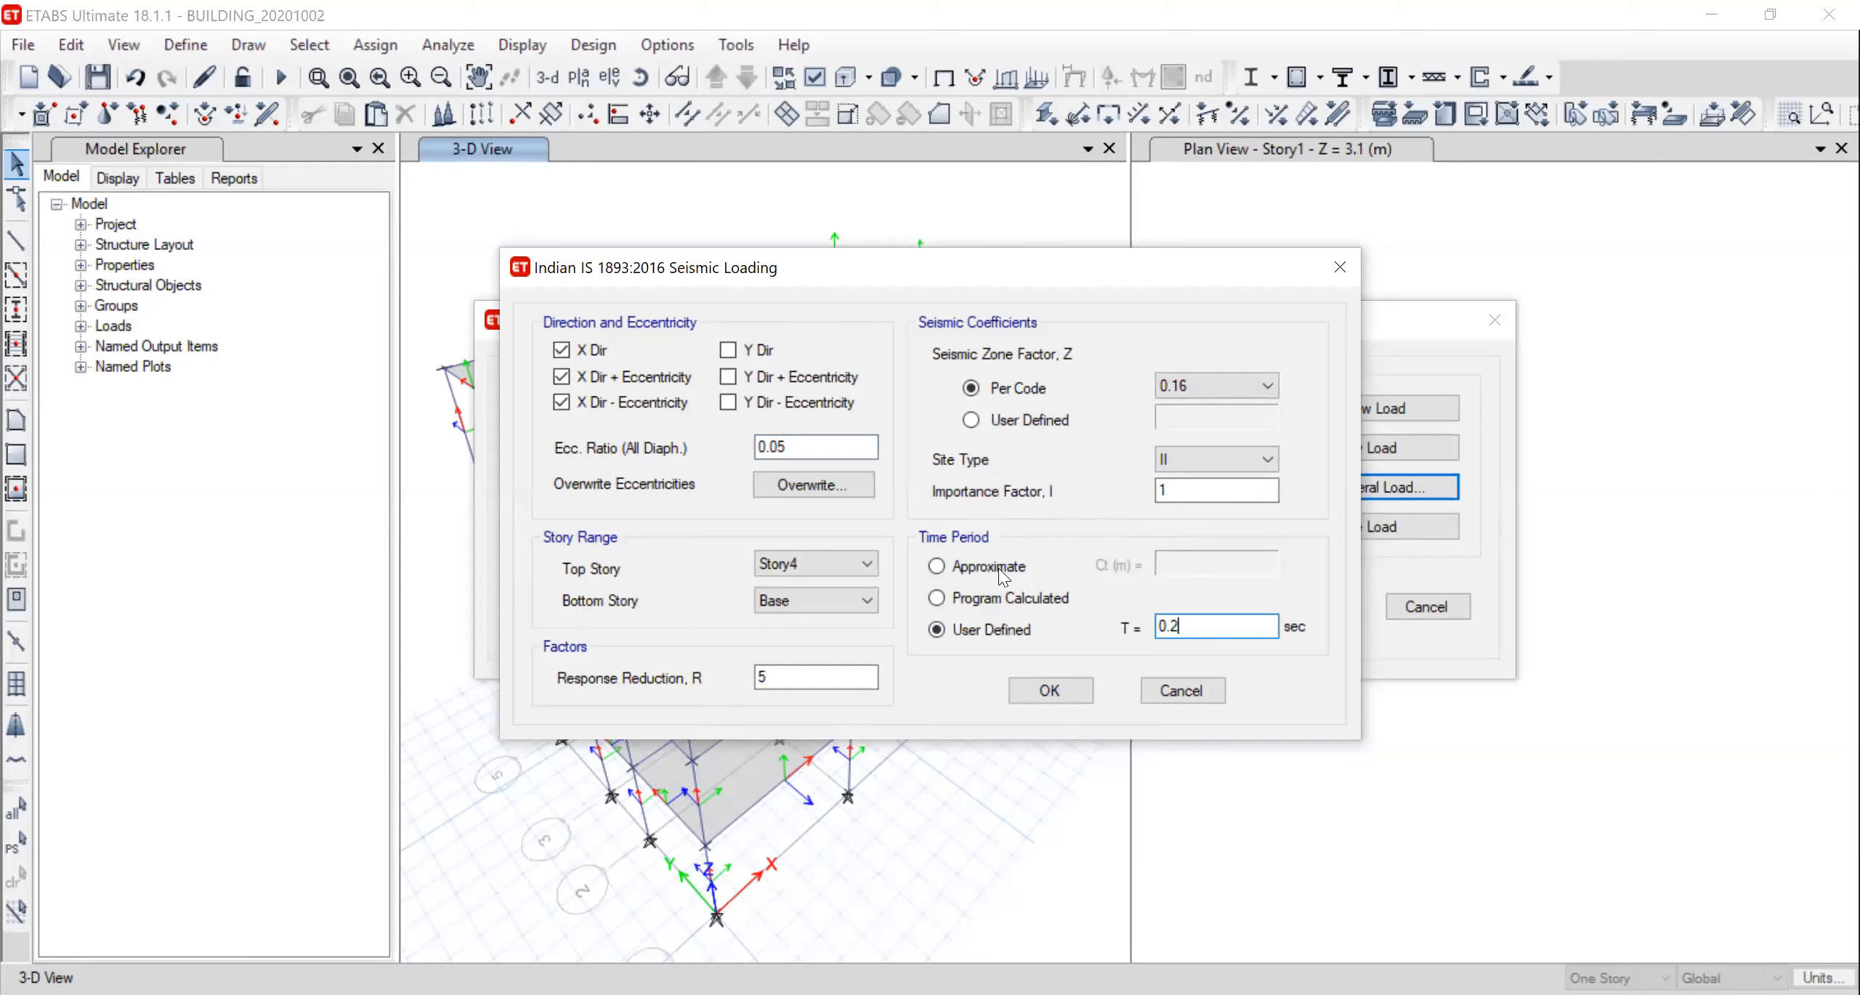
text(88)
click(1042, 692)
key(Return)
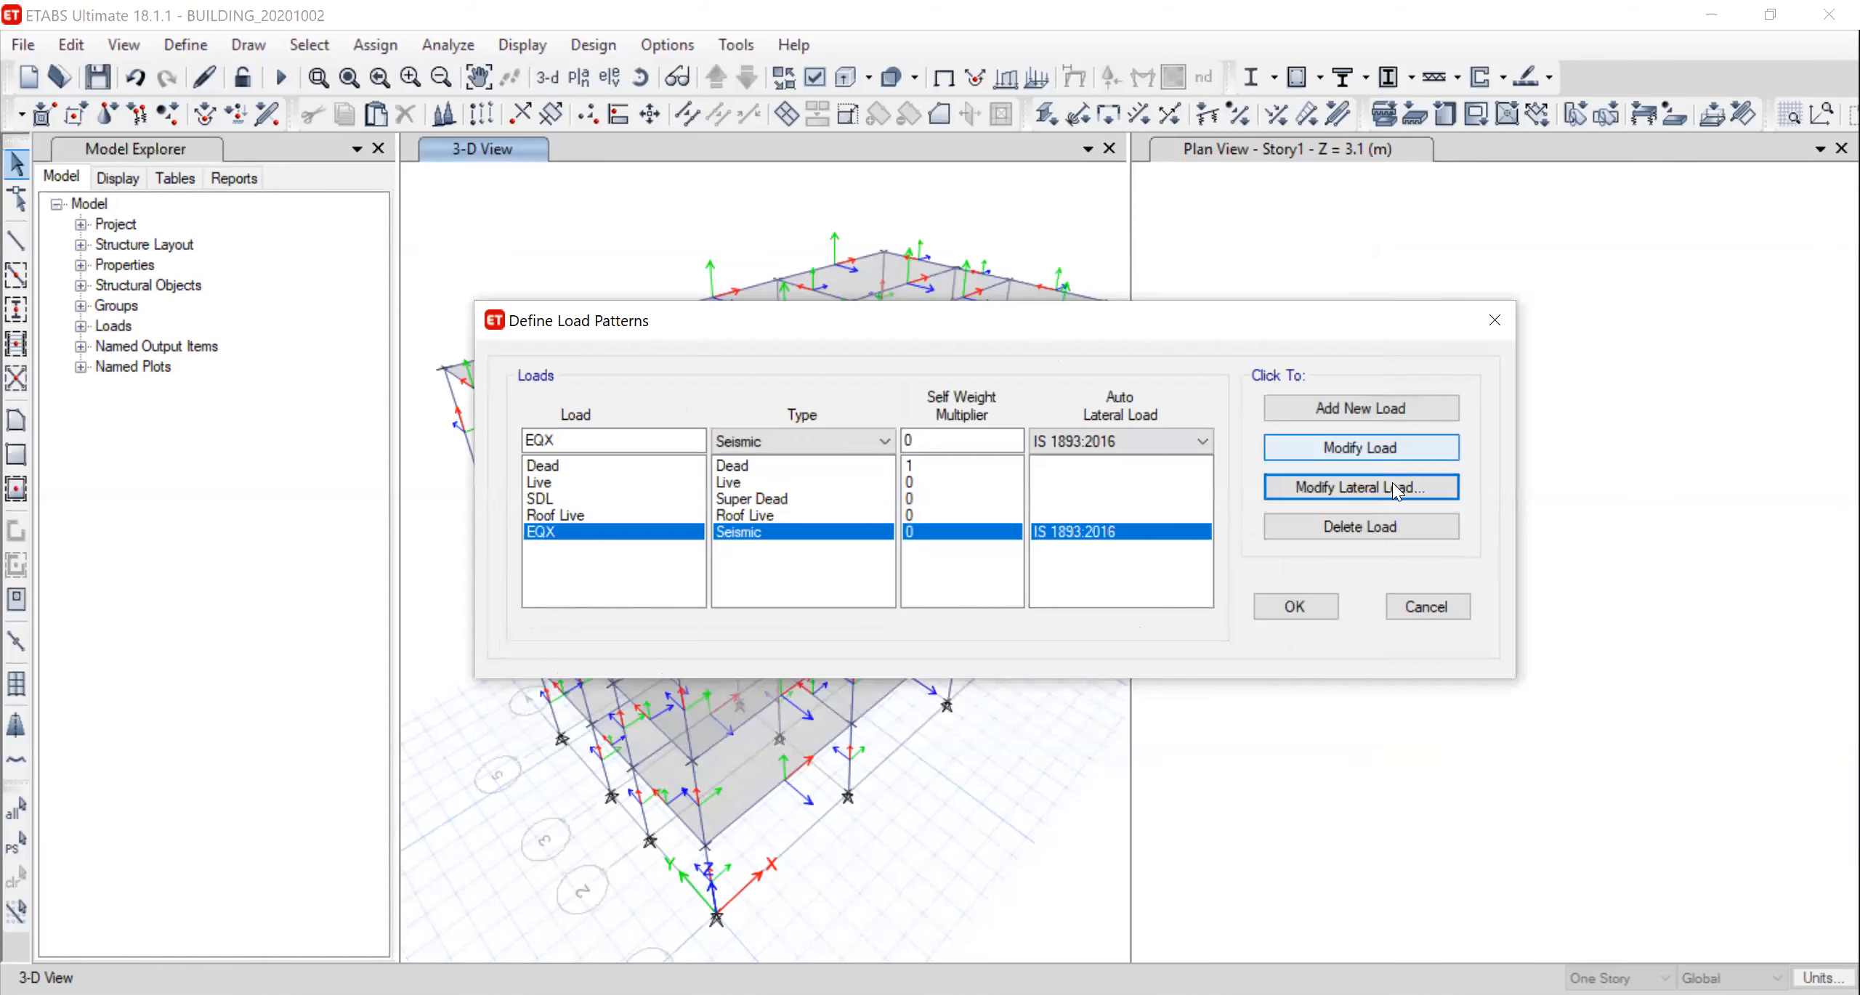
Add a second Seismic load pattern named EQY with auto lateral load IS 1893:2016
click(547, 441)
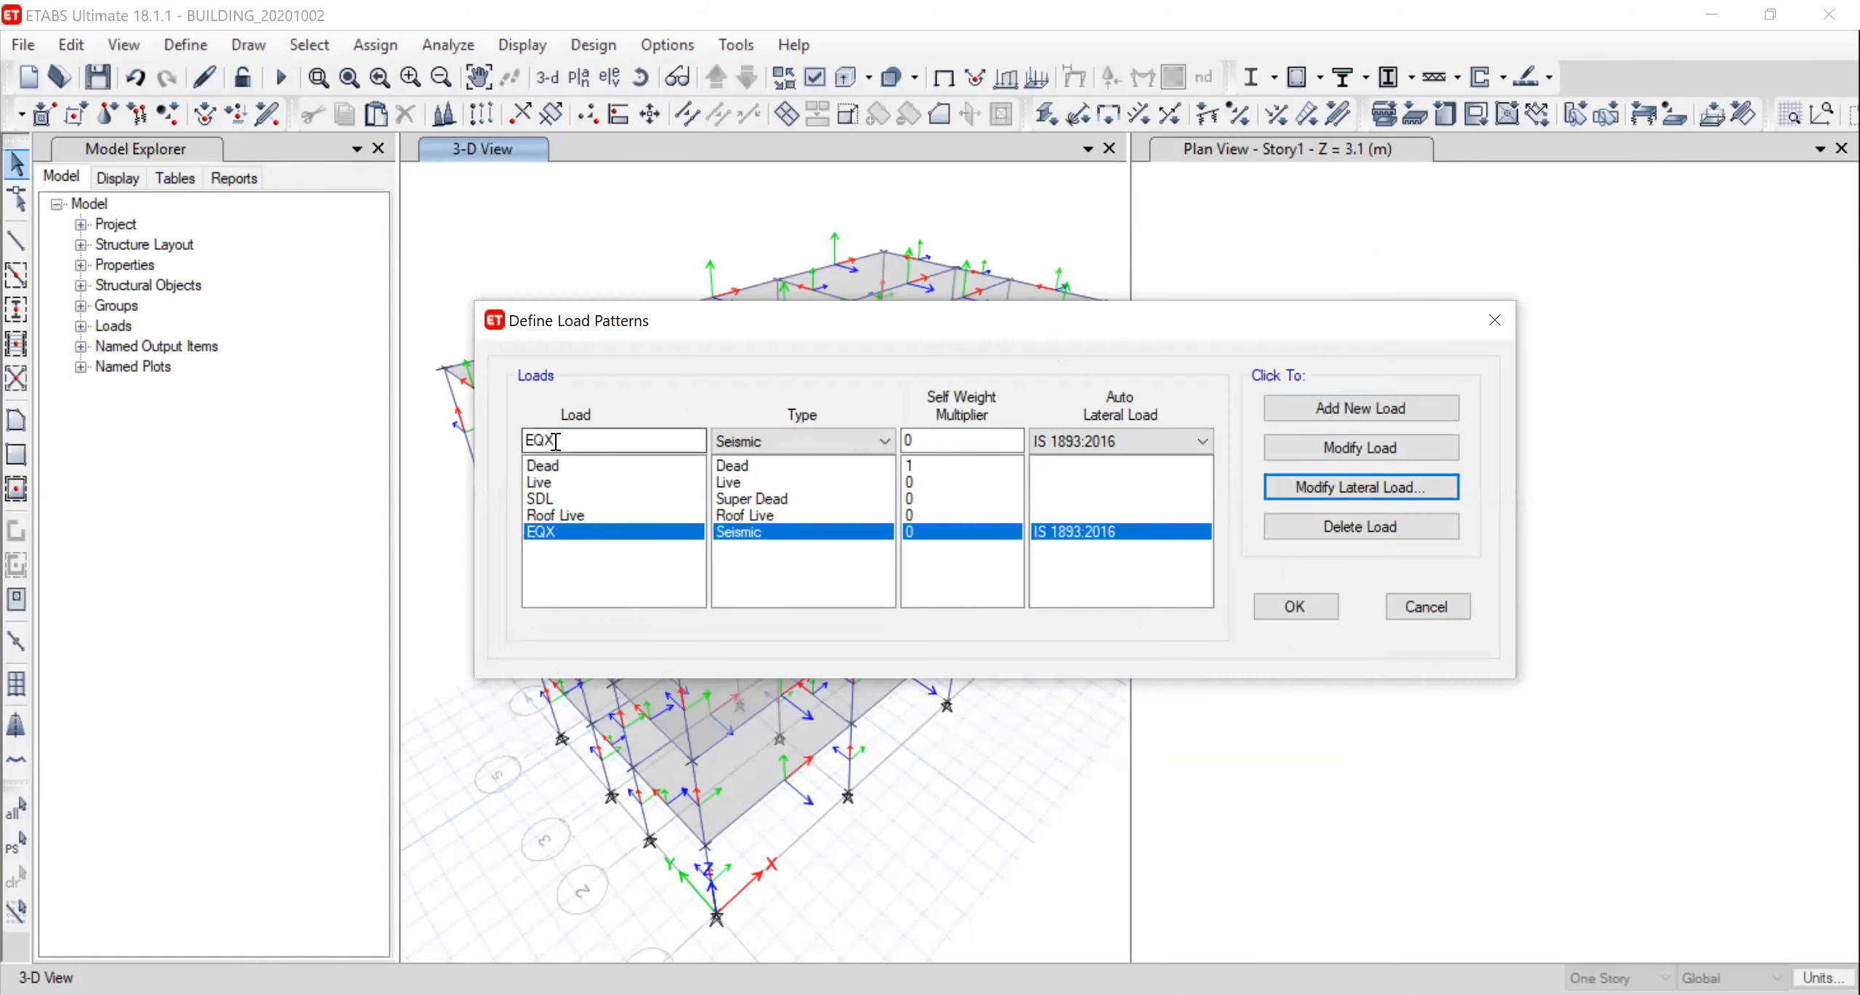
text(Y)
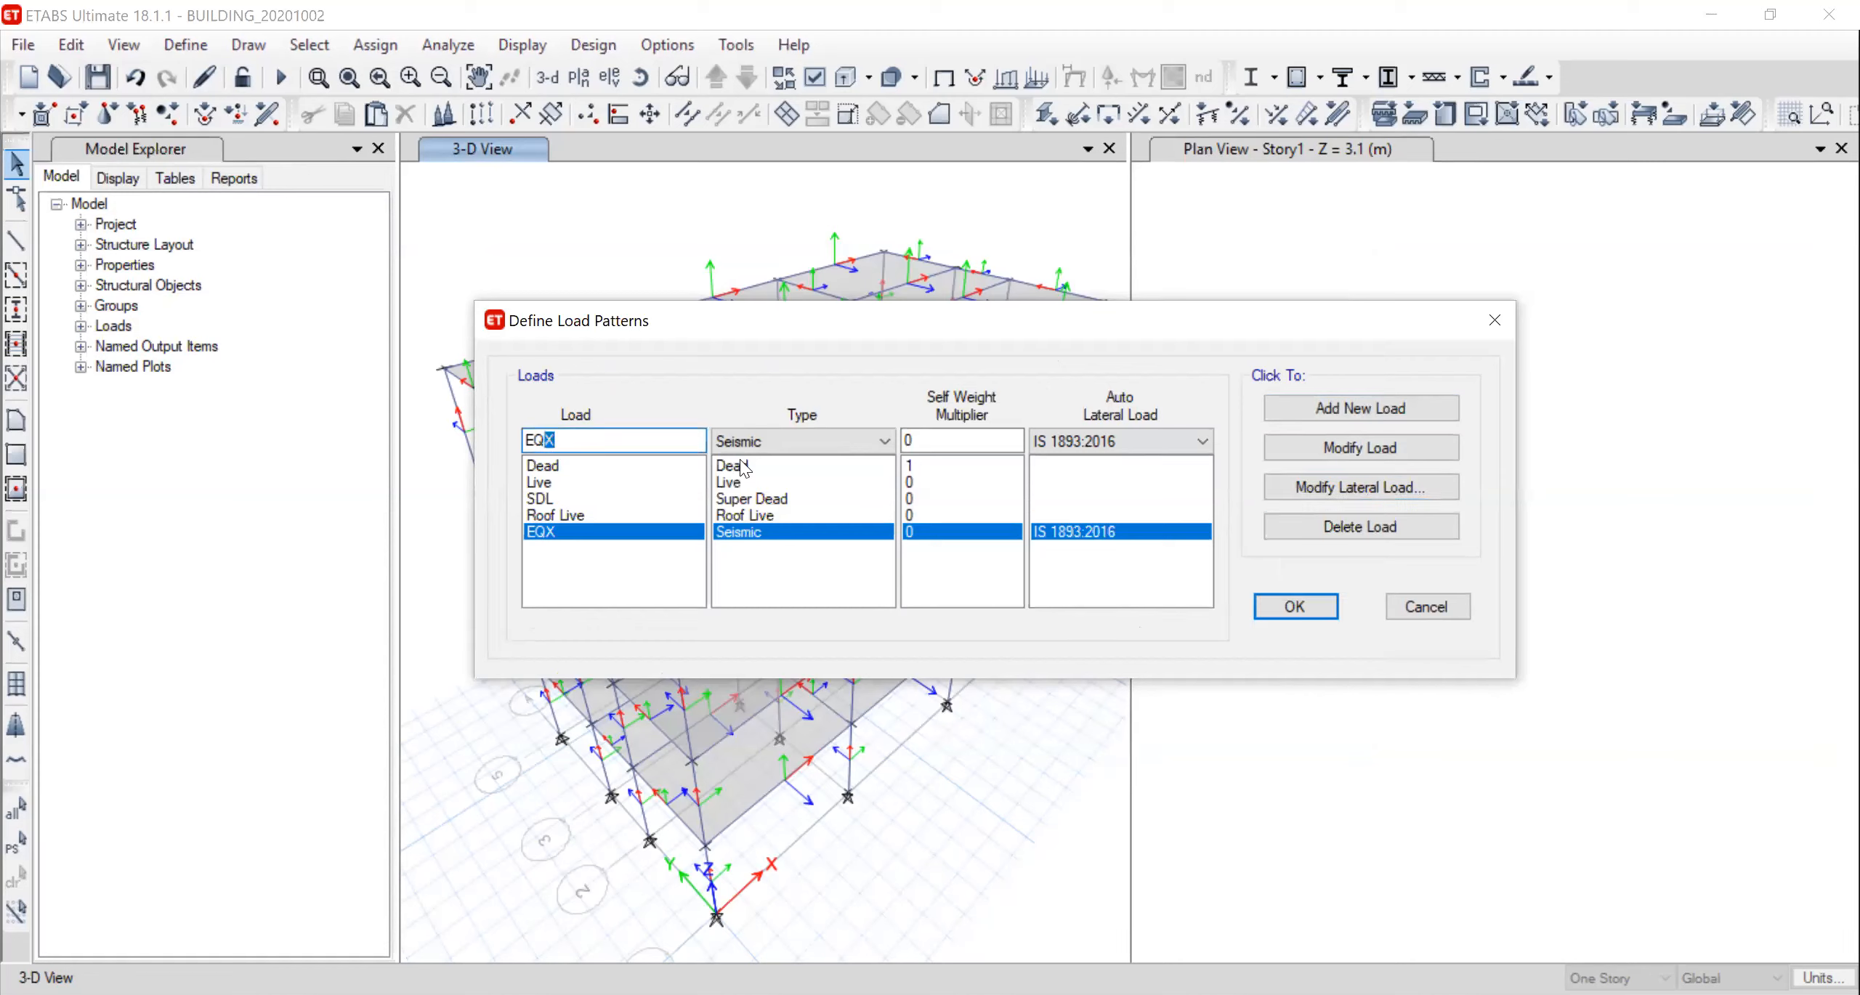
click(1396, 411)
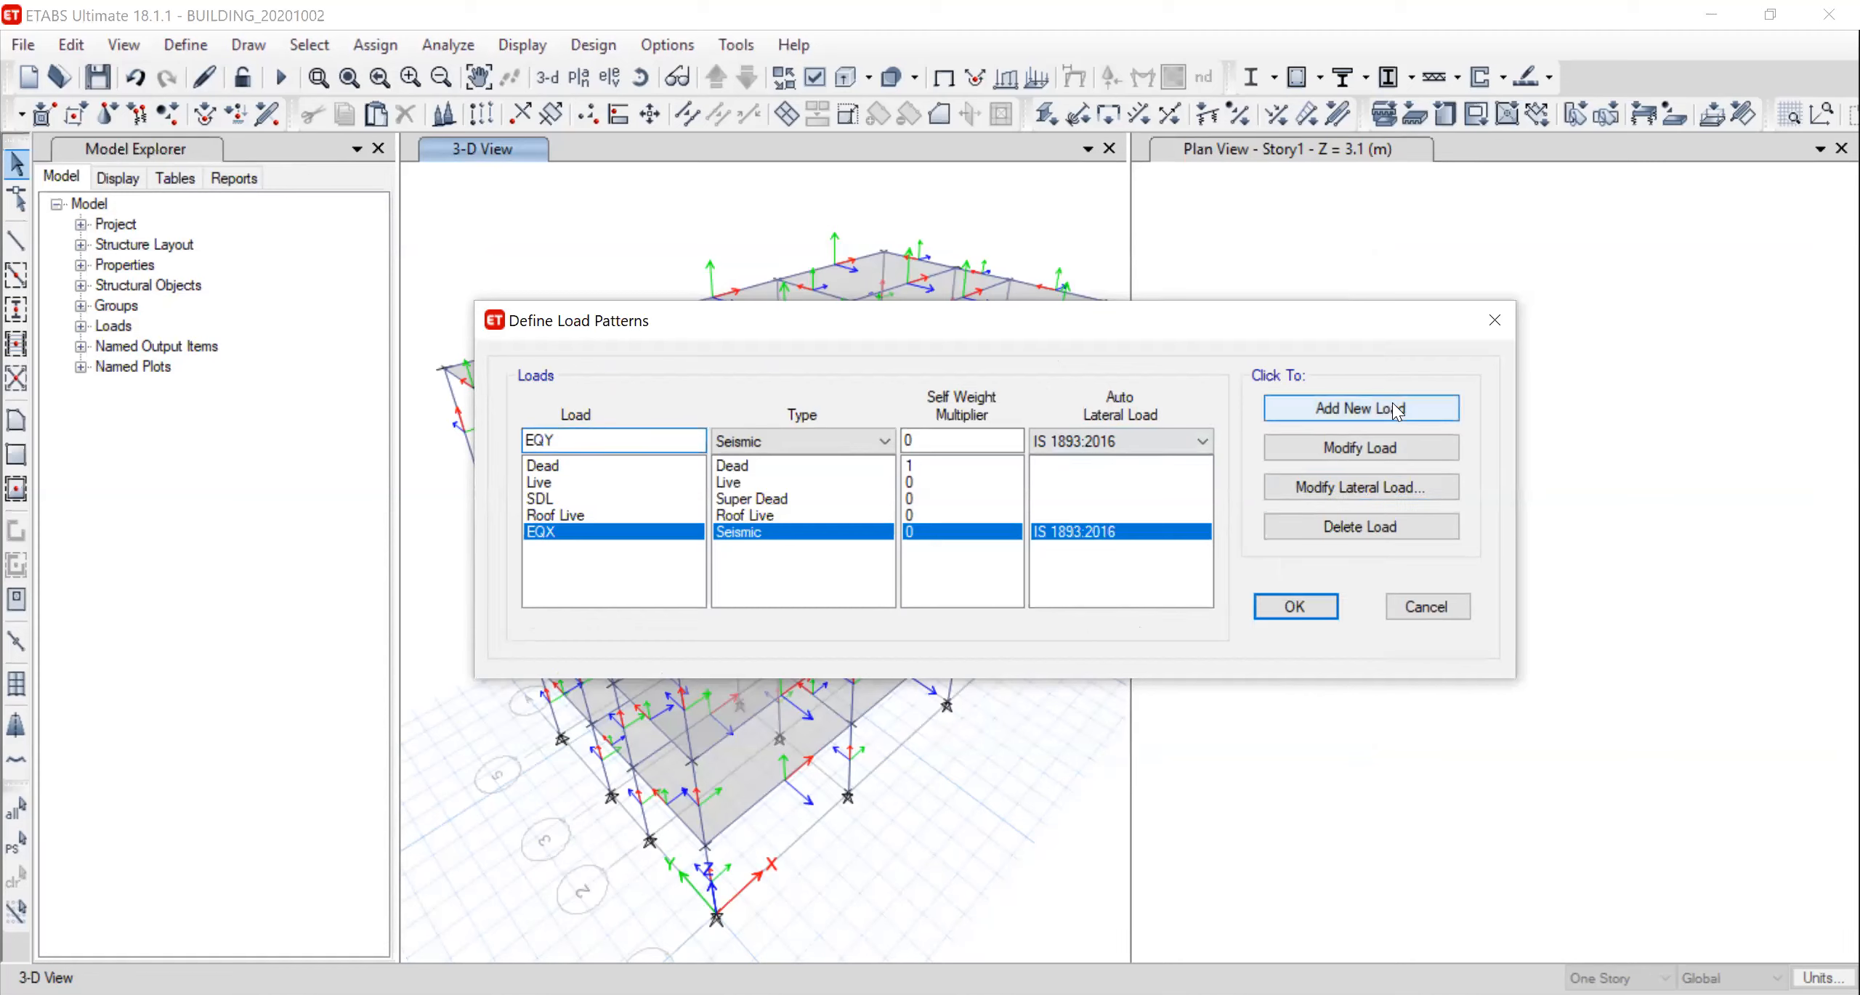
click(751, 533)
click(751, 548)
Restrict EQY's lateral load to the Y direction with its eccentricities and set the seismic zone factor to 0.16
click(1336, 489)
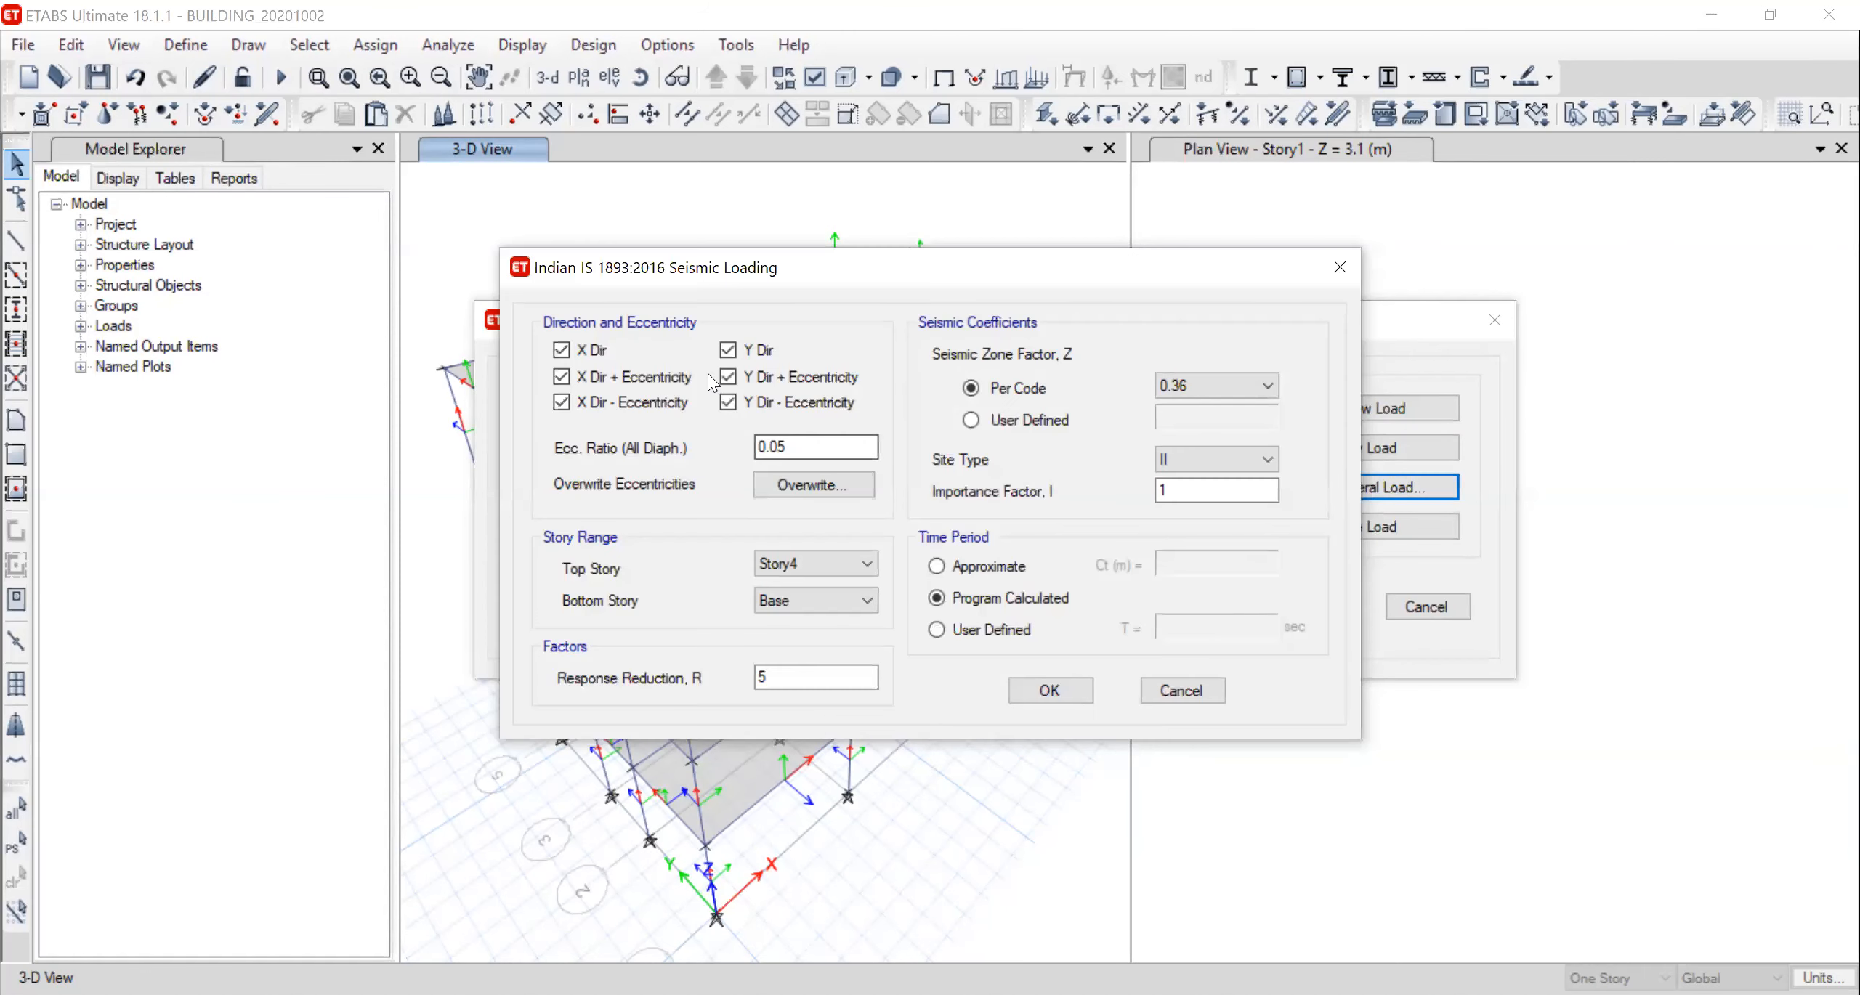
click(560, 402)
click(1214, 386)
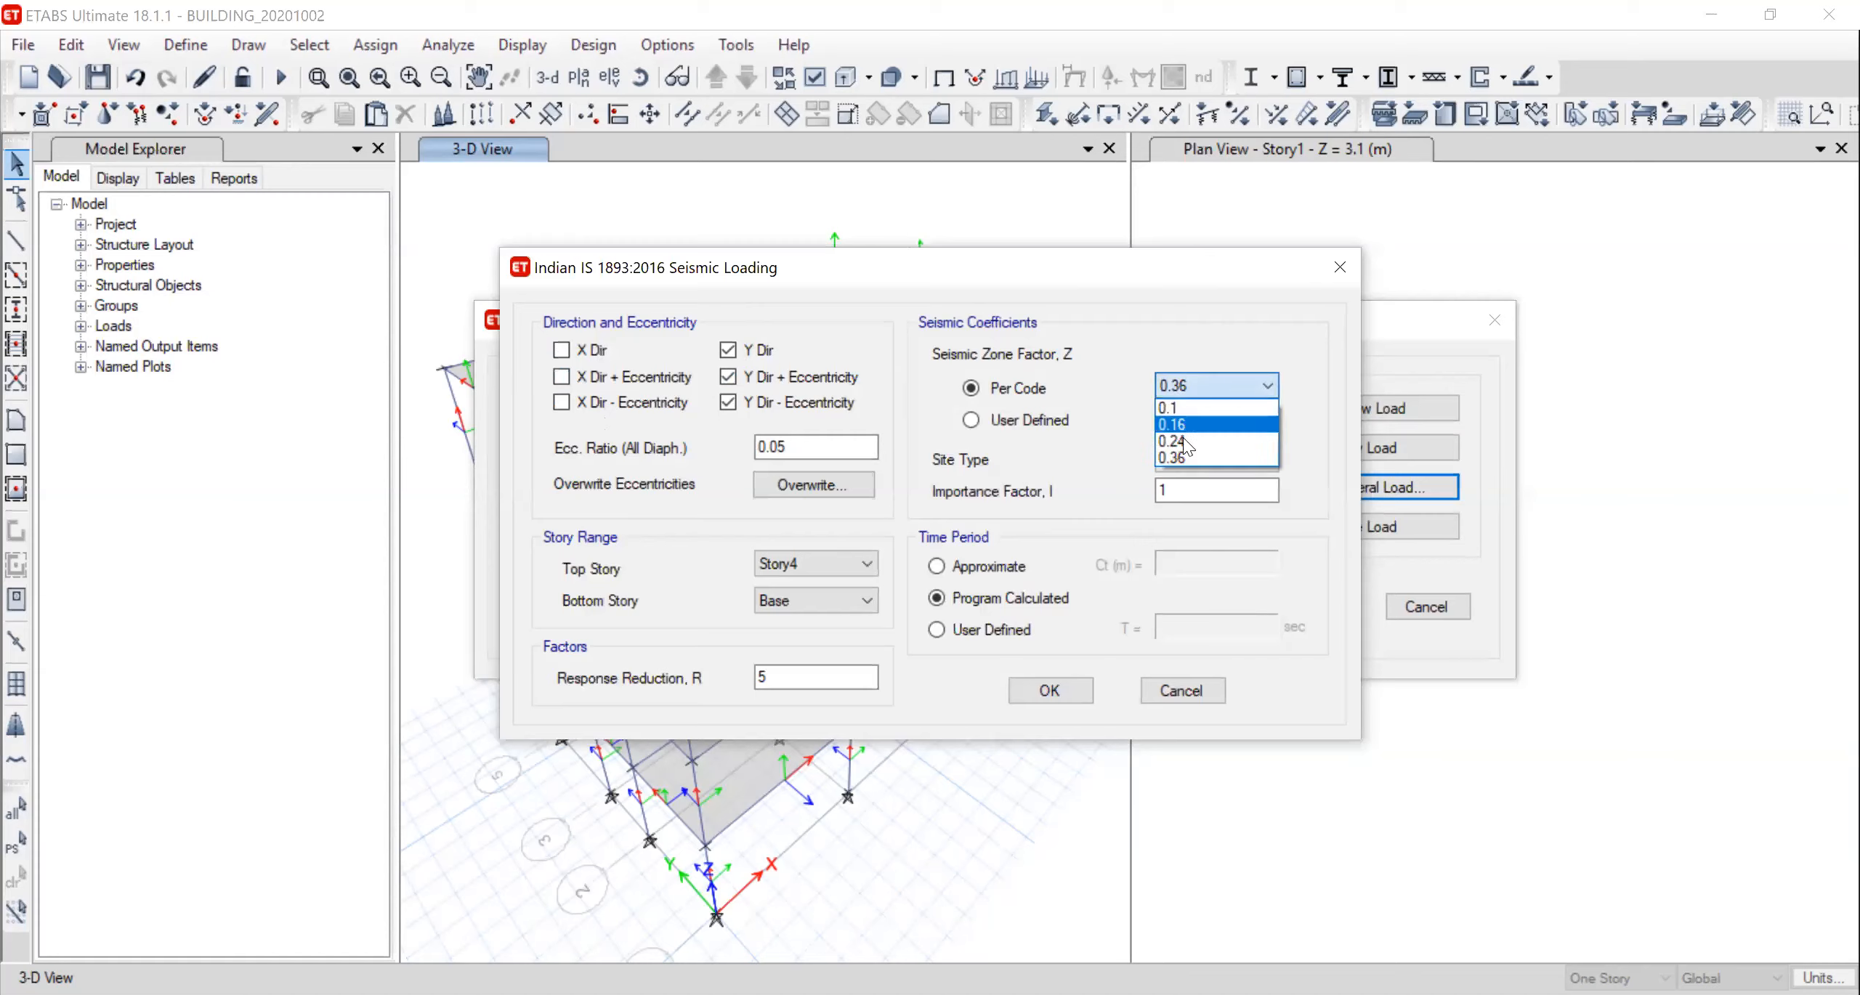
click(1180, 426)
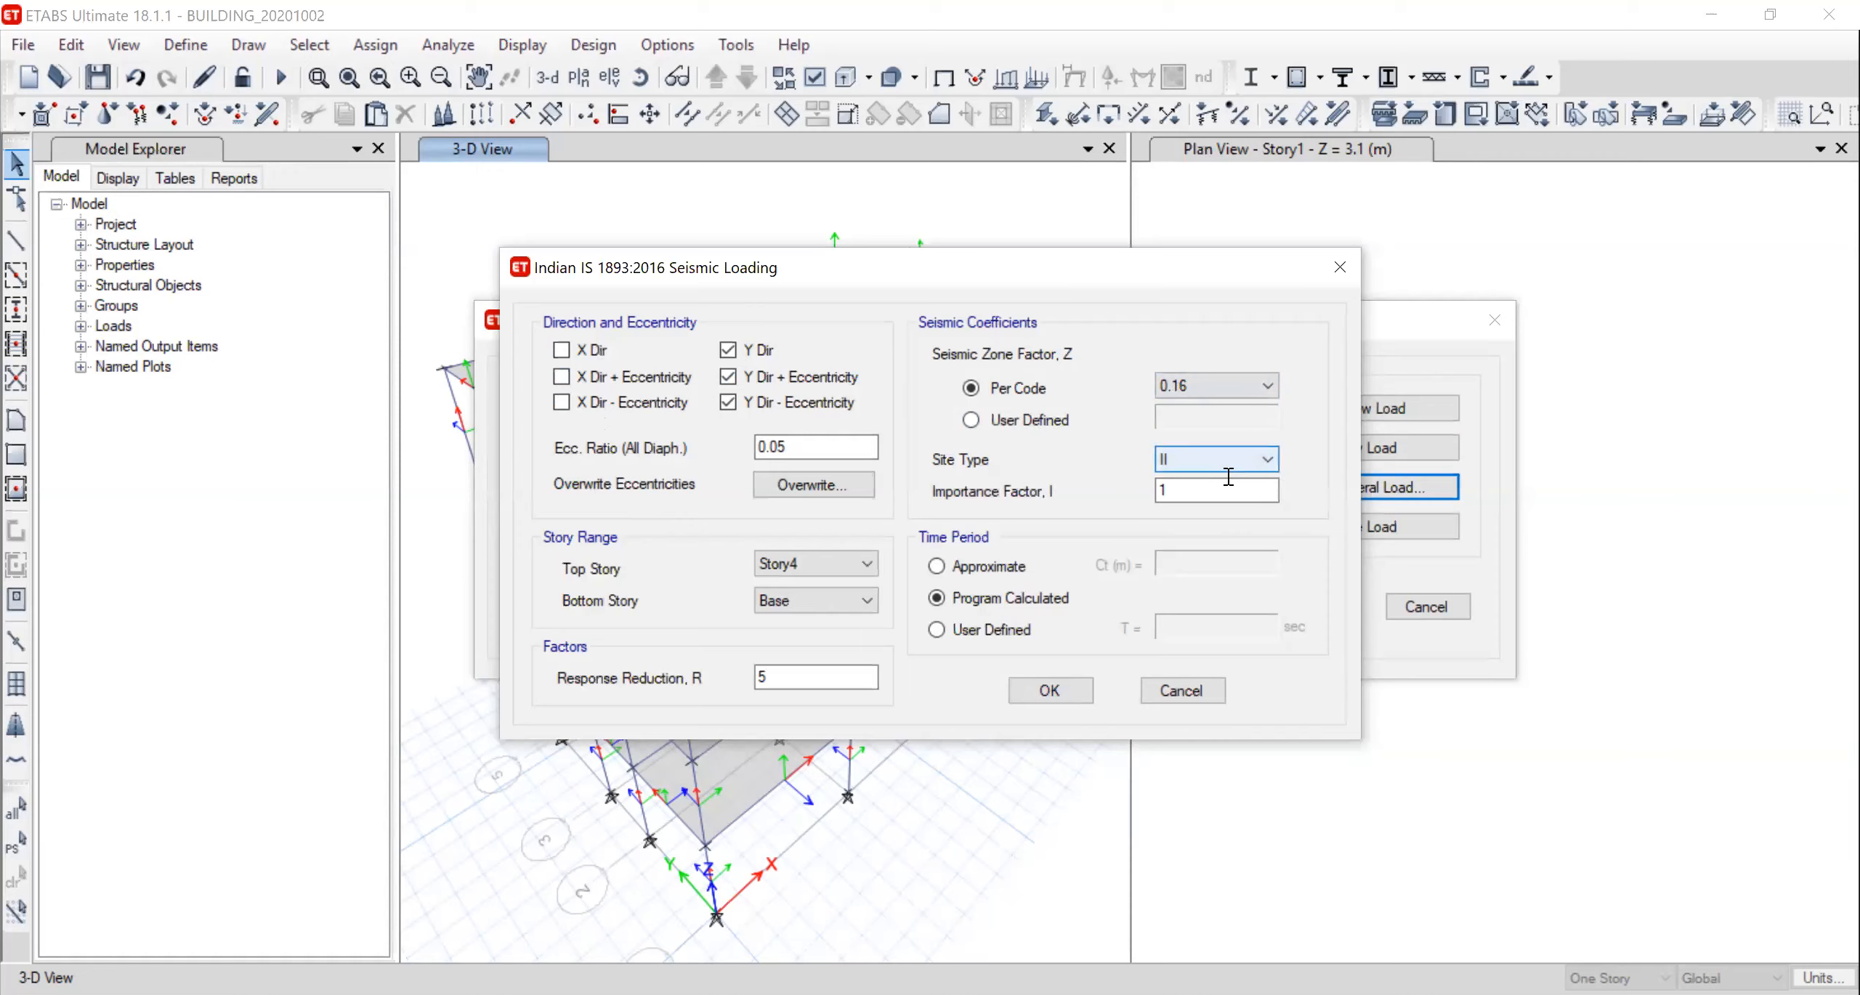
click(1192, 488)
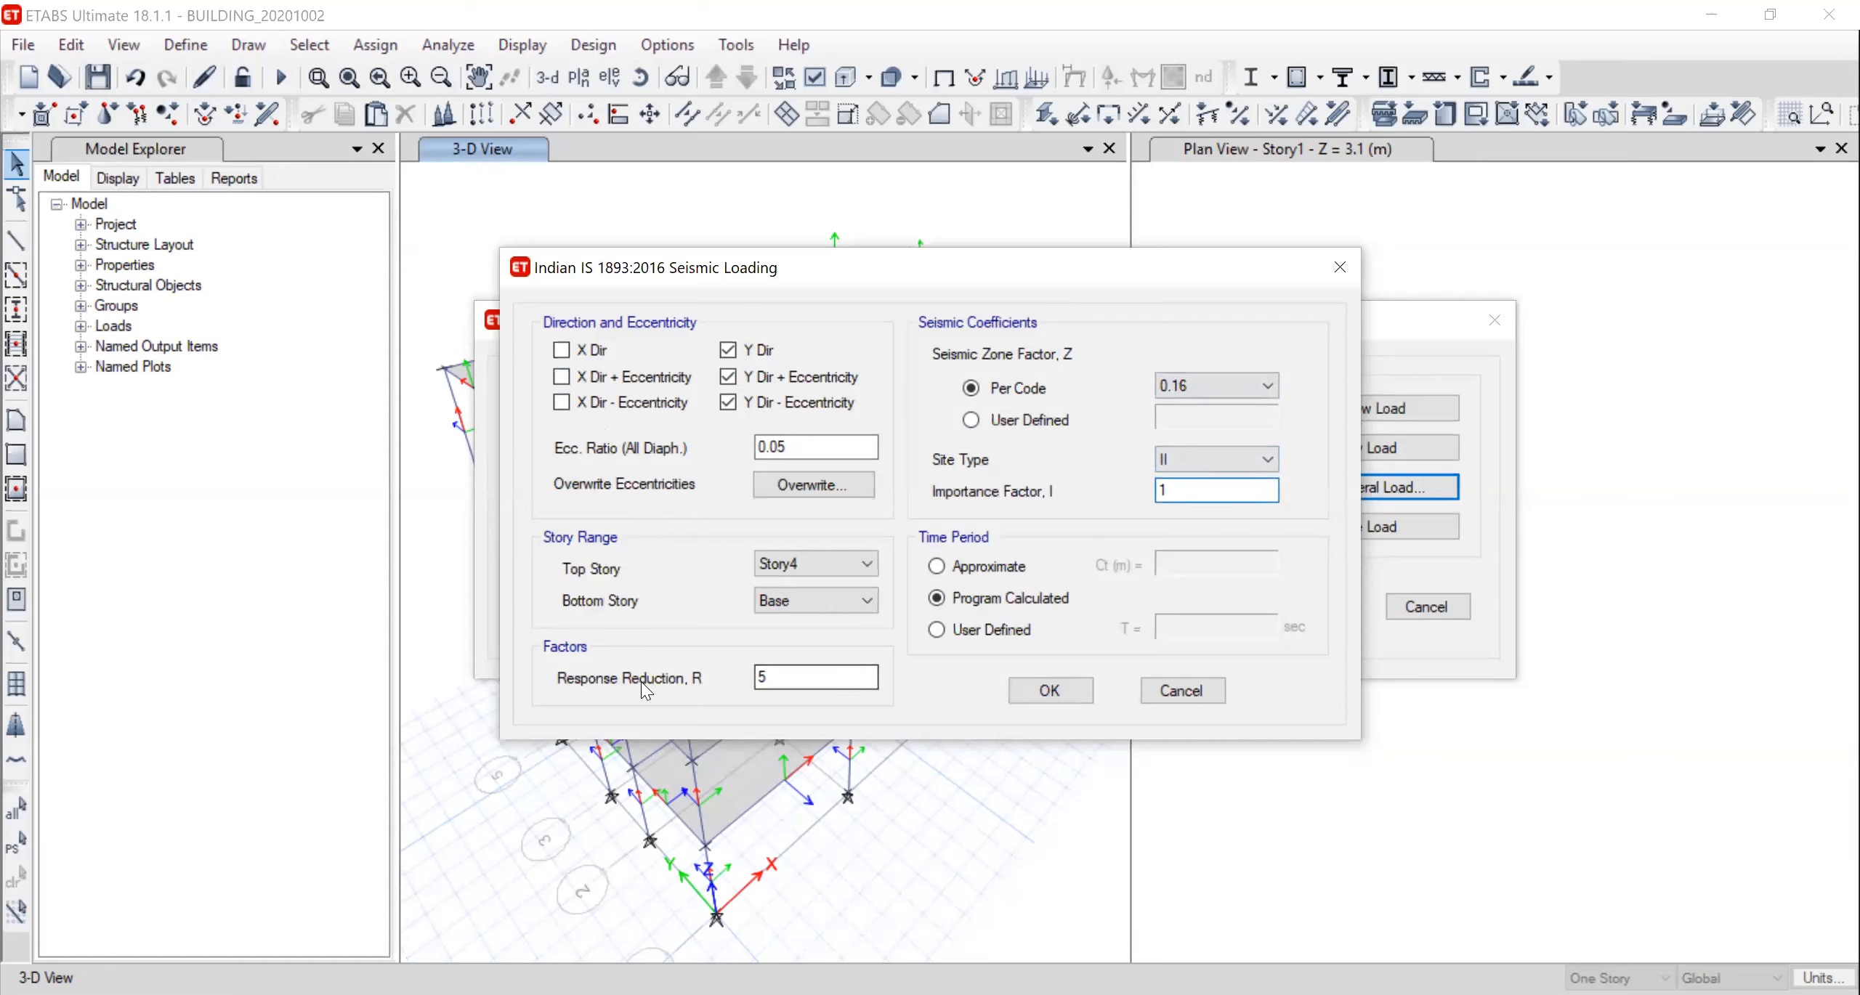
click(799, 677)
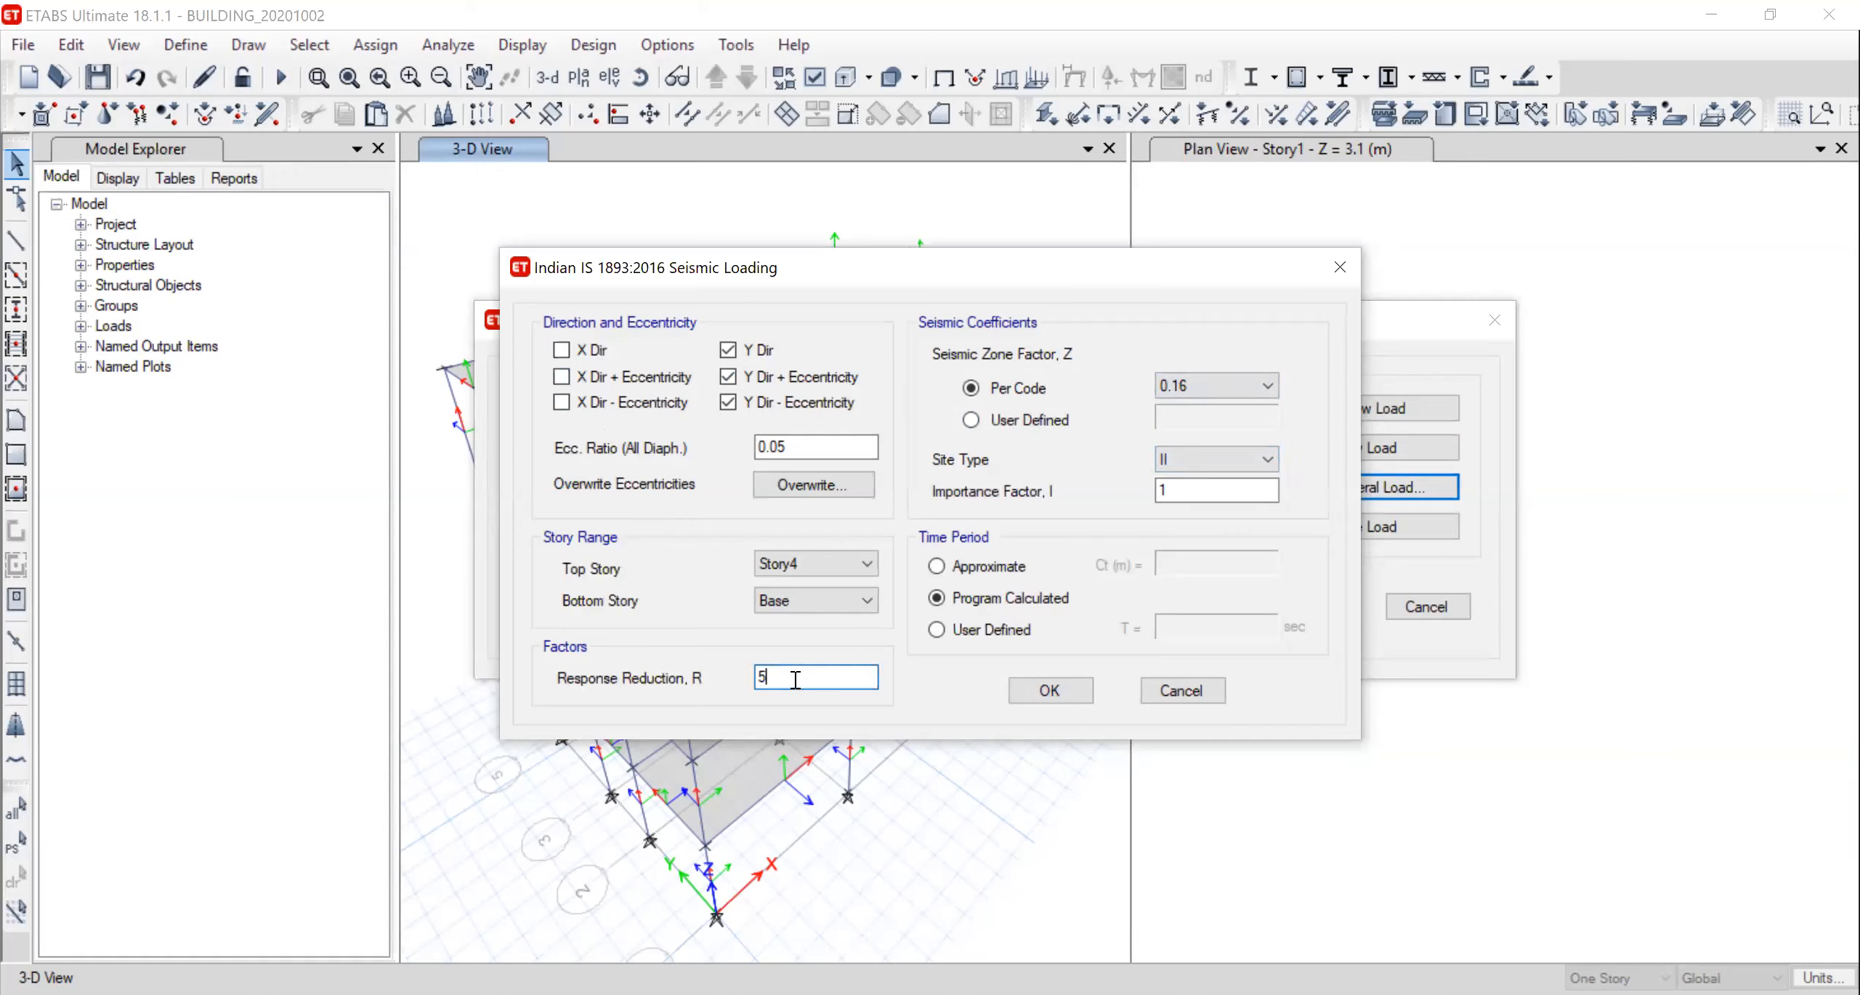
Give EQY a user-defined time period of 0.394 sec, then accept its seismic loading and the load pattern definitions
click(987, 629)
double_click(1153, 630)
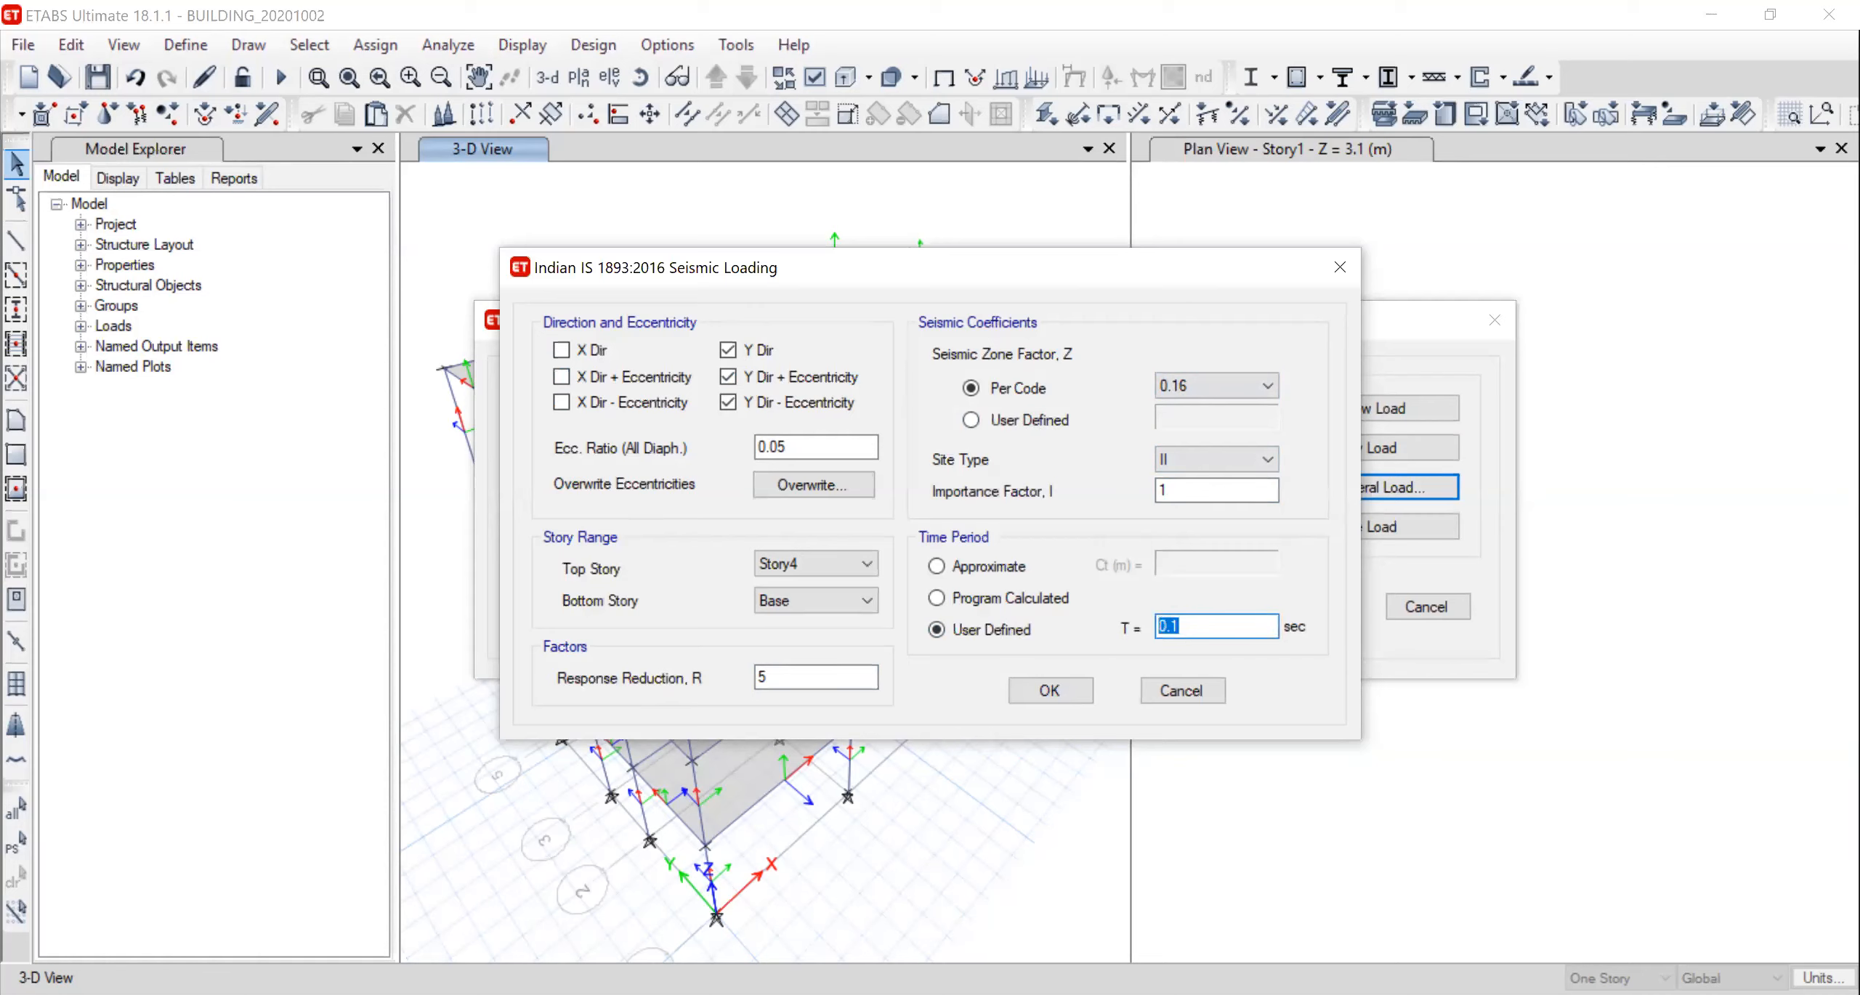
key(alt+Tab)
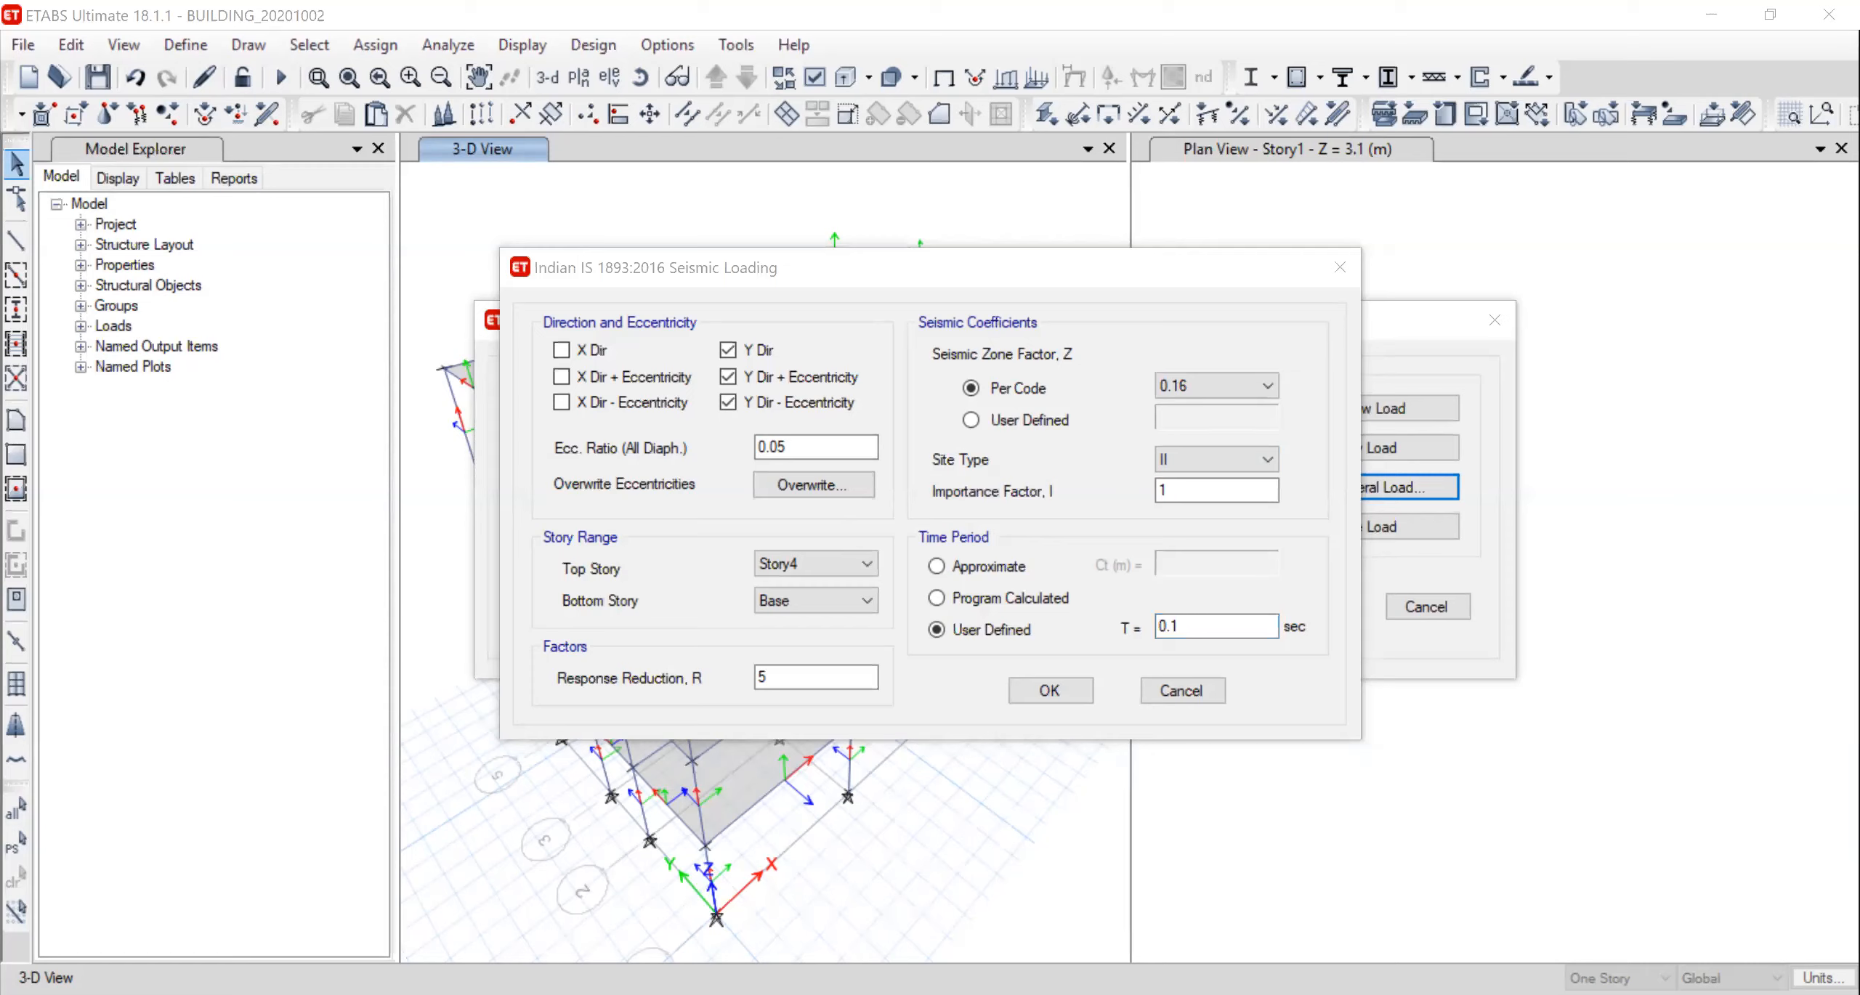
click(1204, 656)
drag(1169, 624, 1180, 624)
text(394)
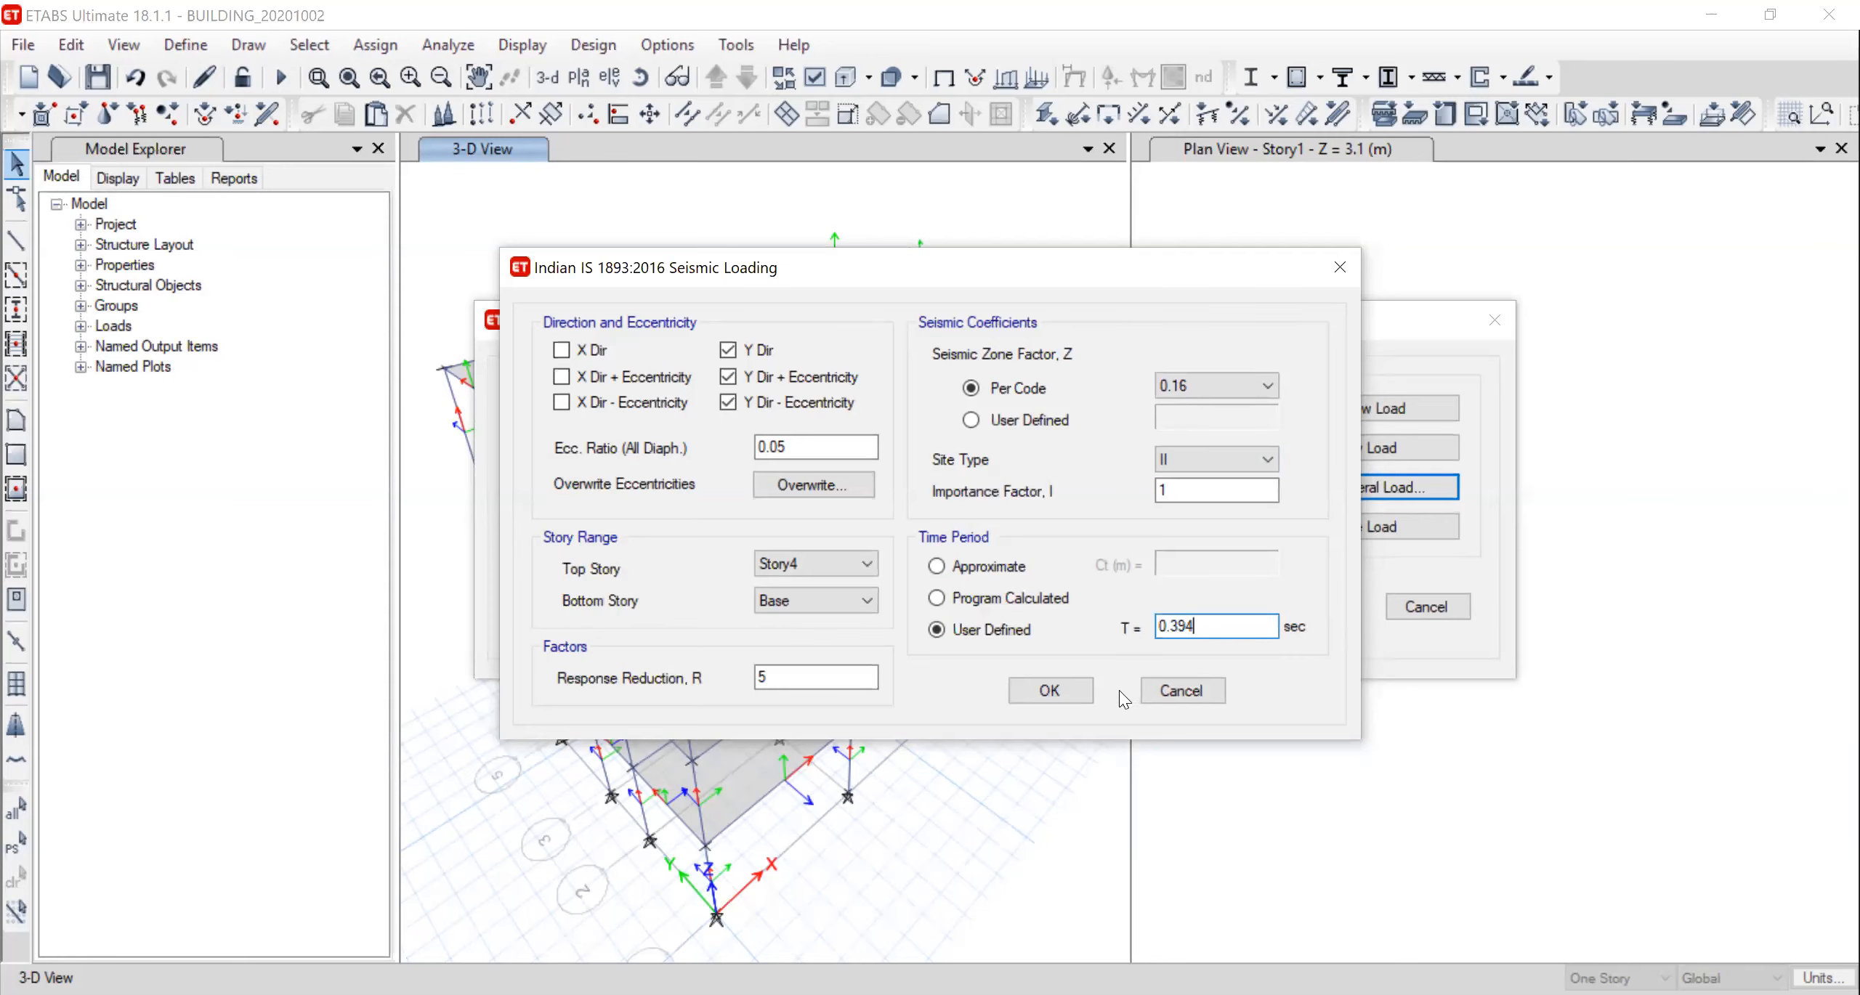
click(1050, 693)
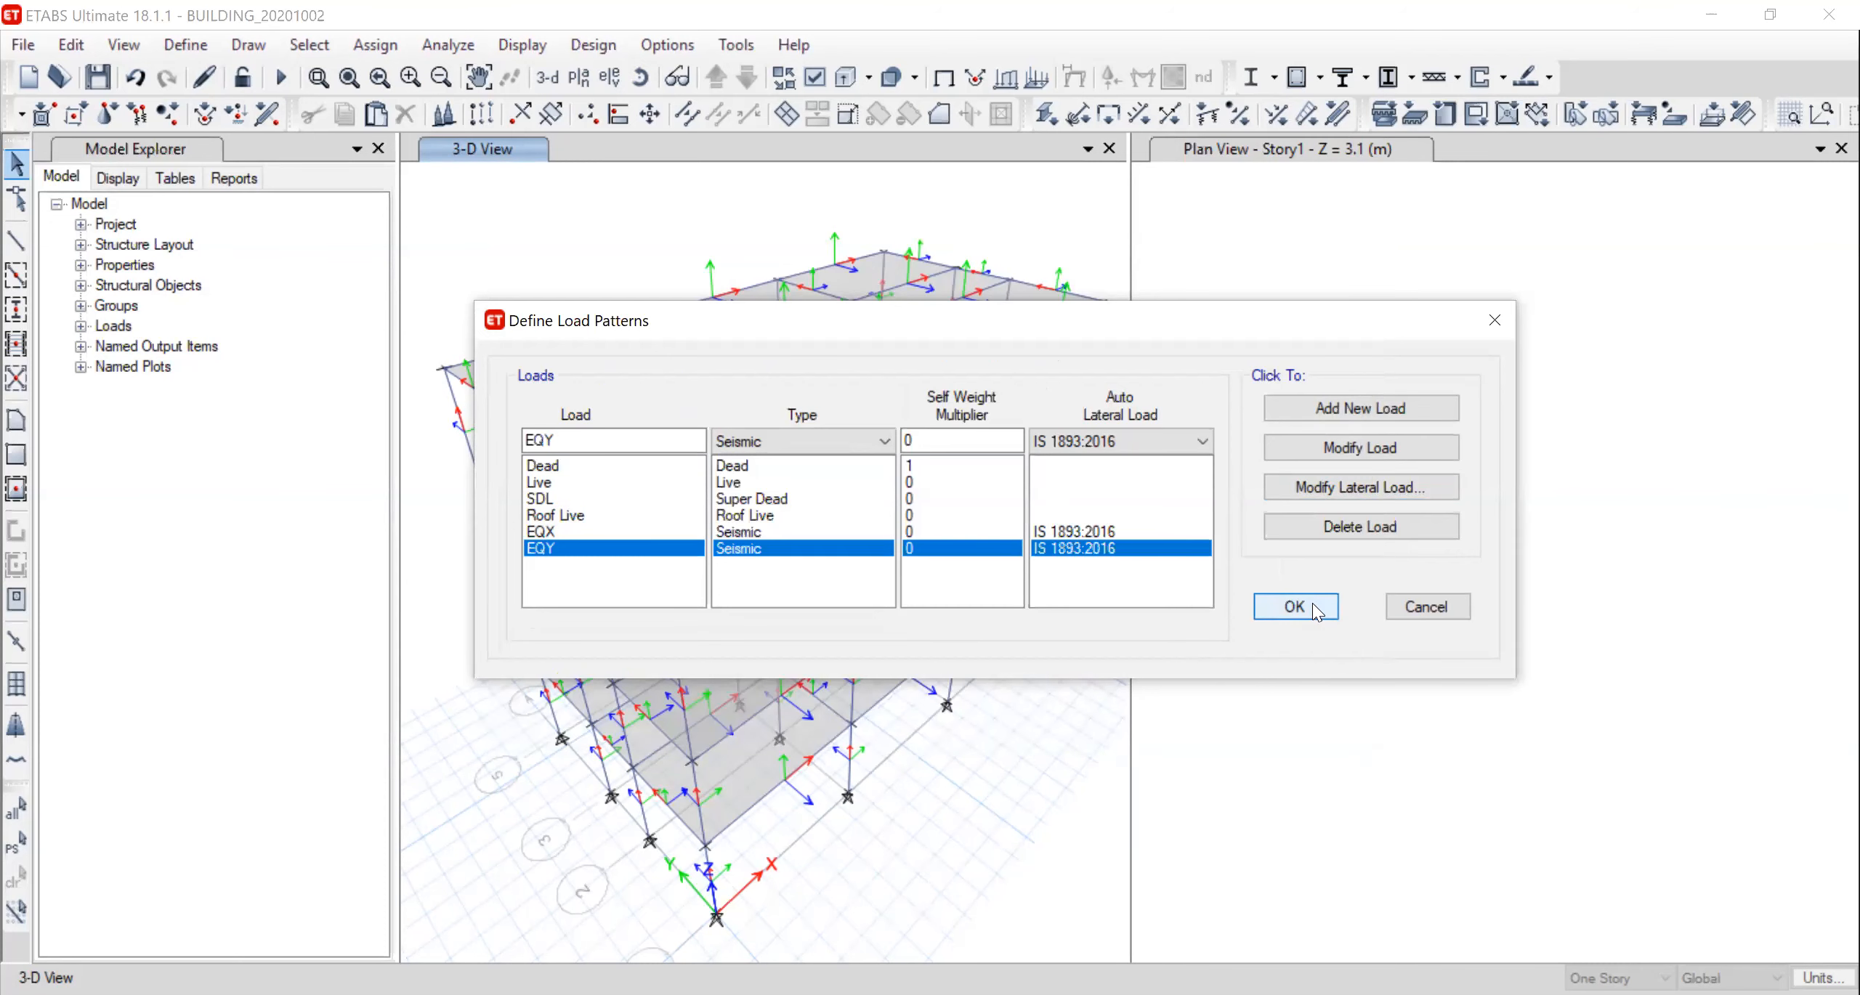
click(1295, 608)
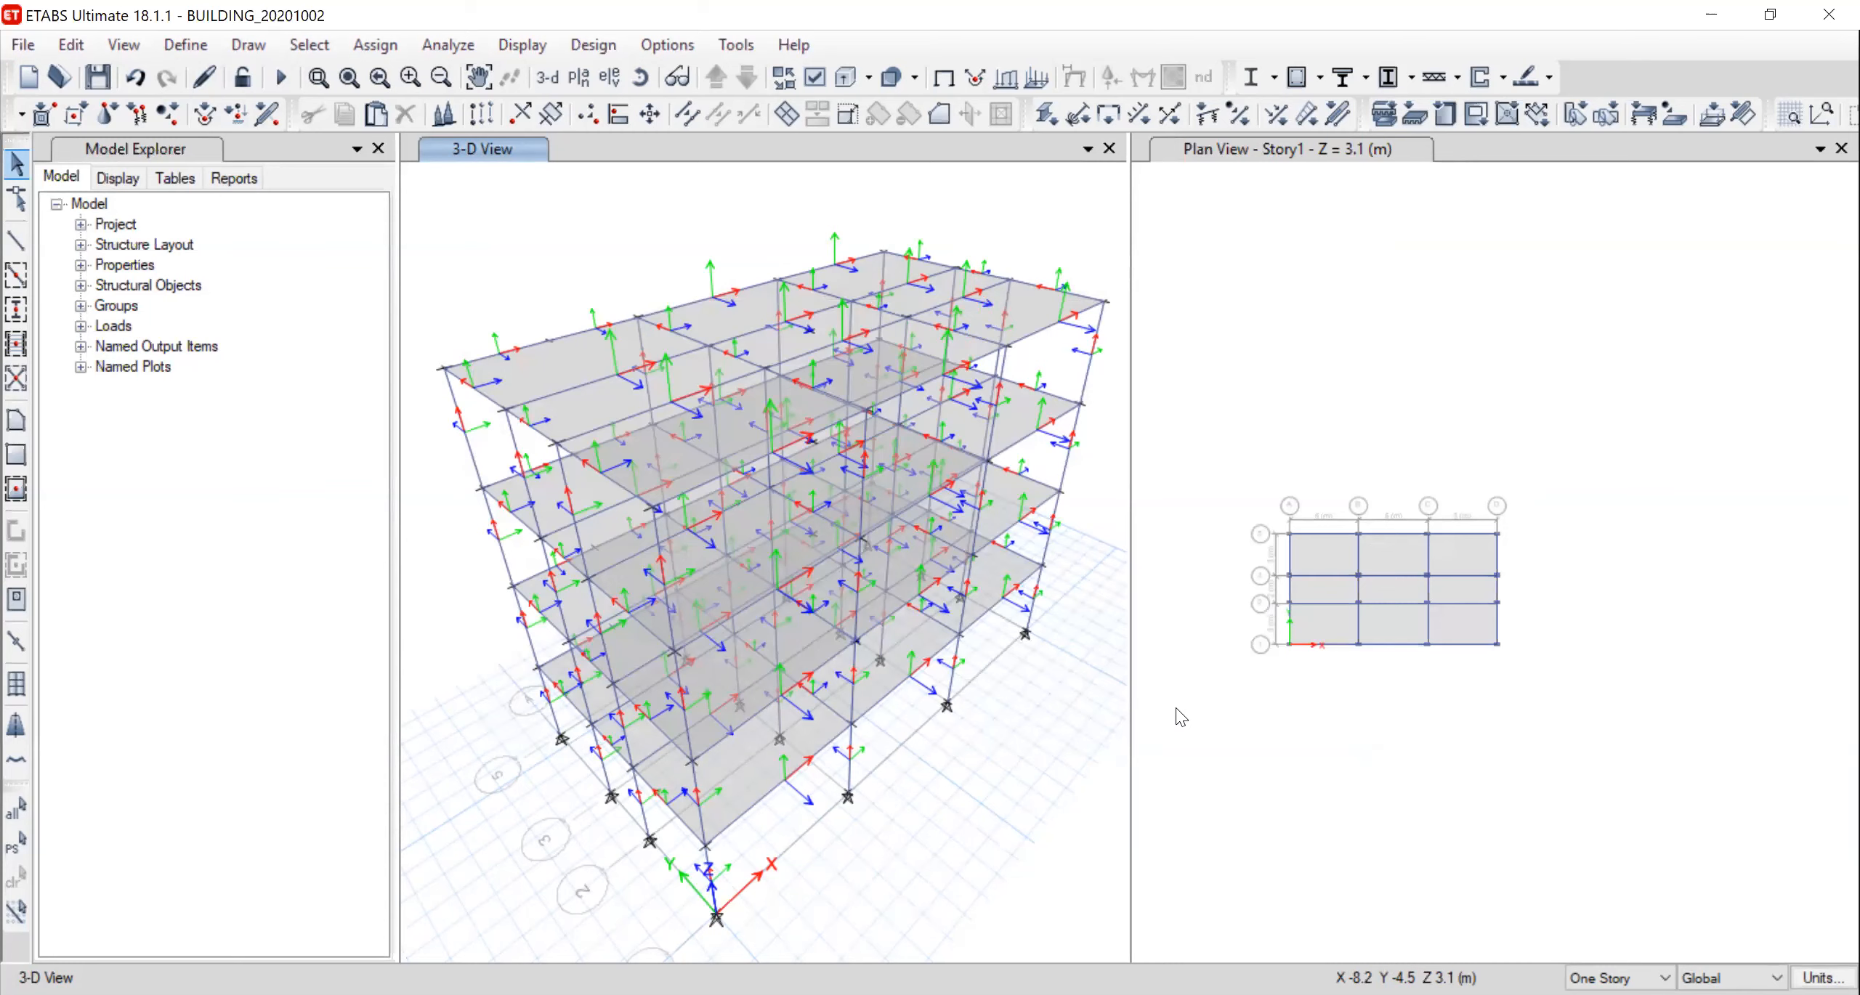
Run the analysis of the building model with the seismic load patterns included
click(280, 78)
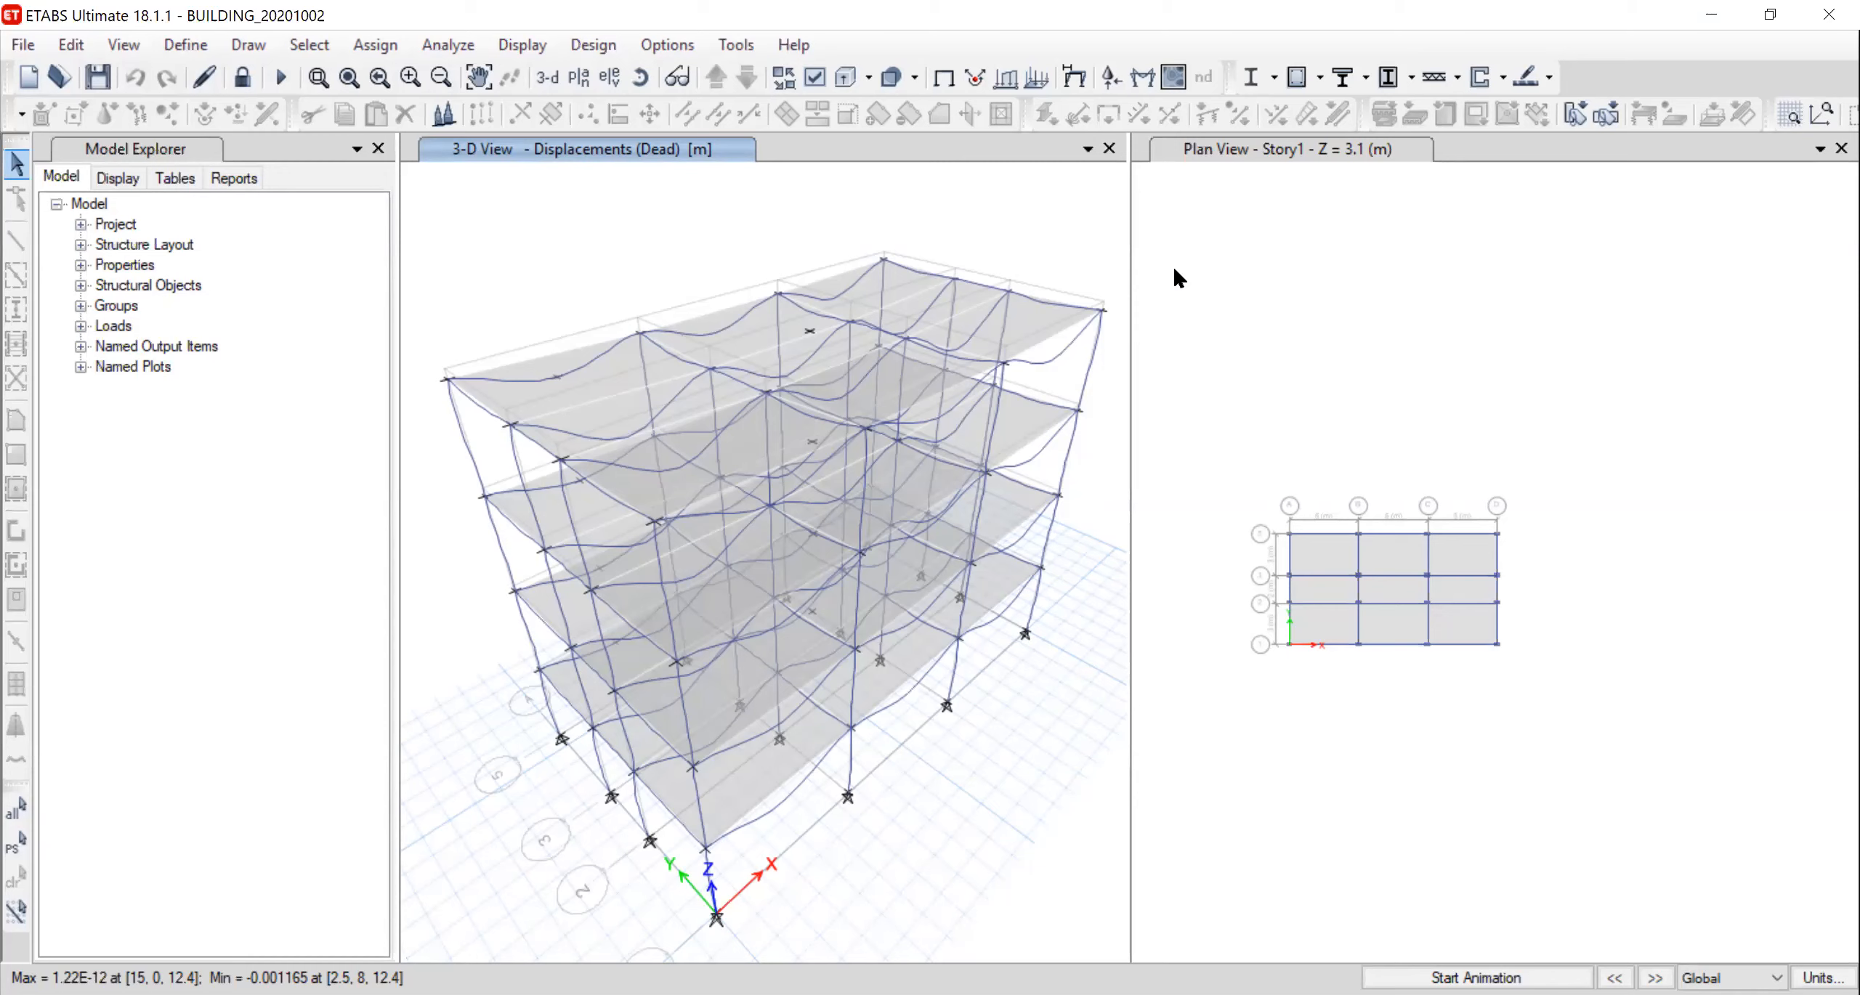
click(1435, 215)
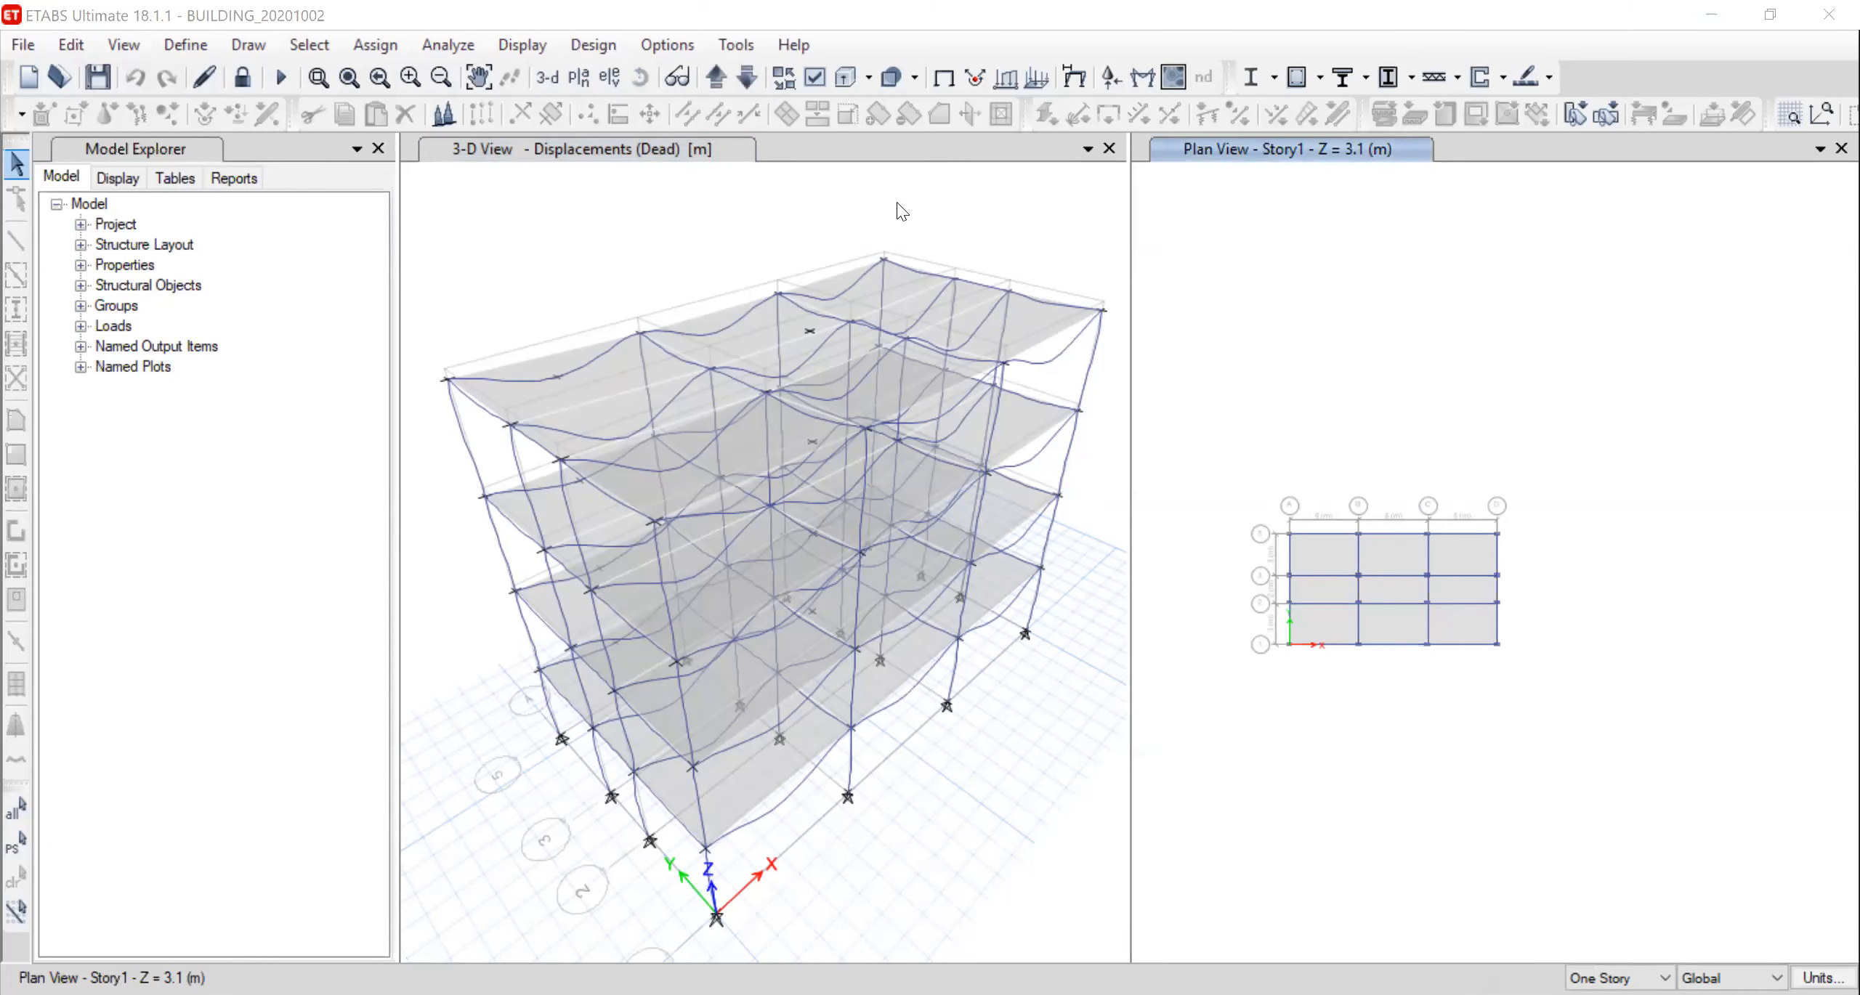
click(901, 211)
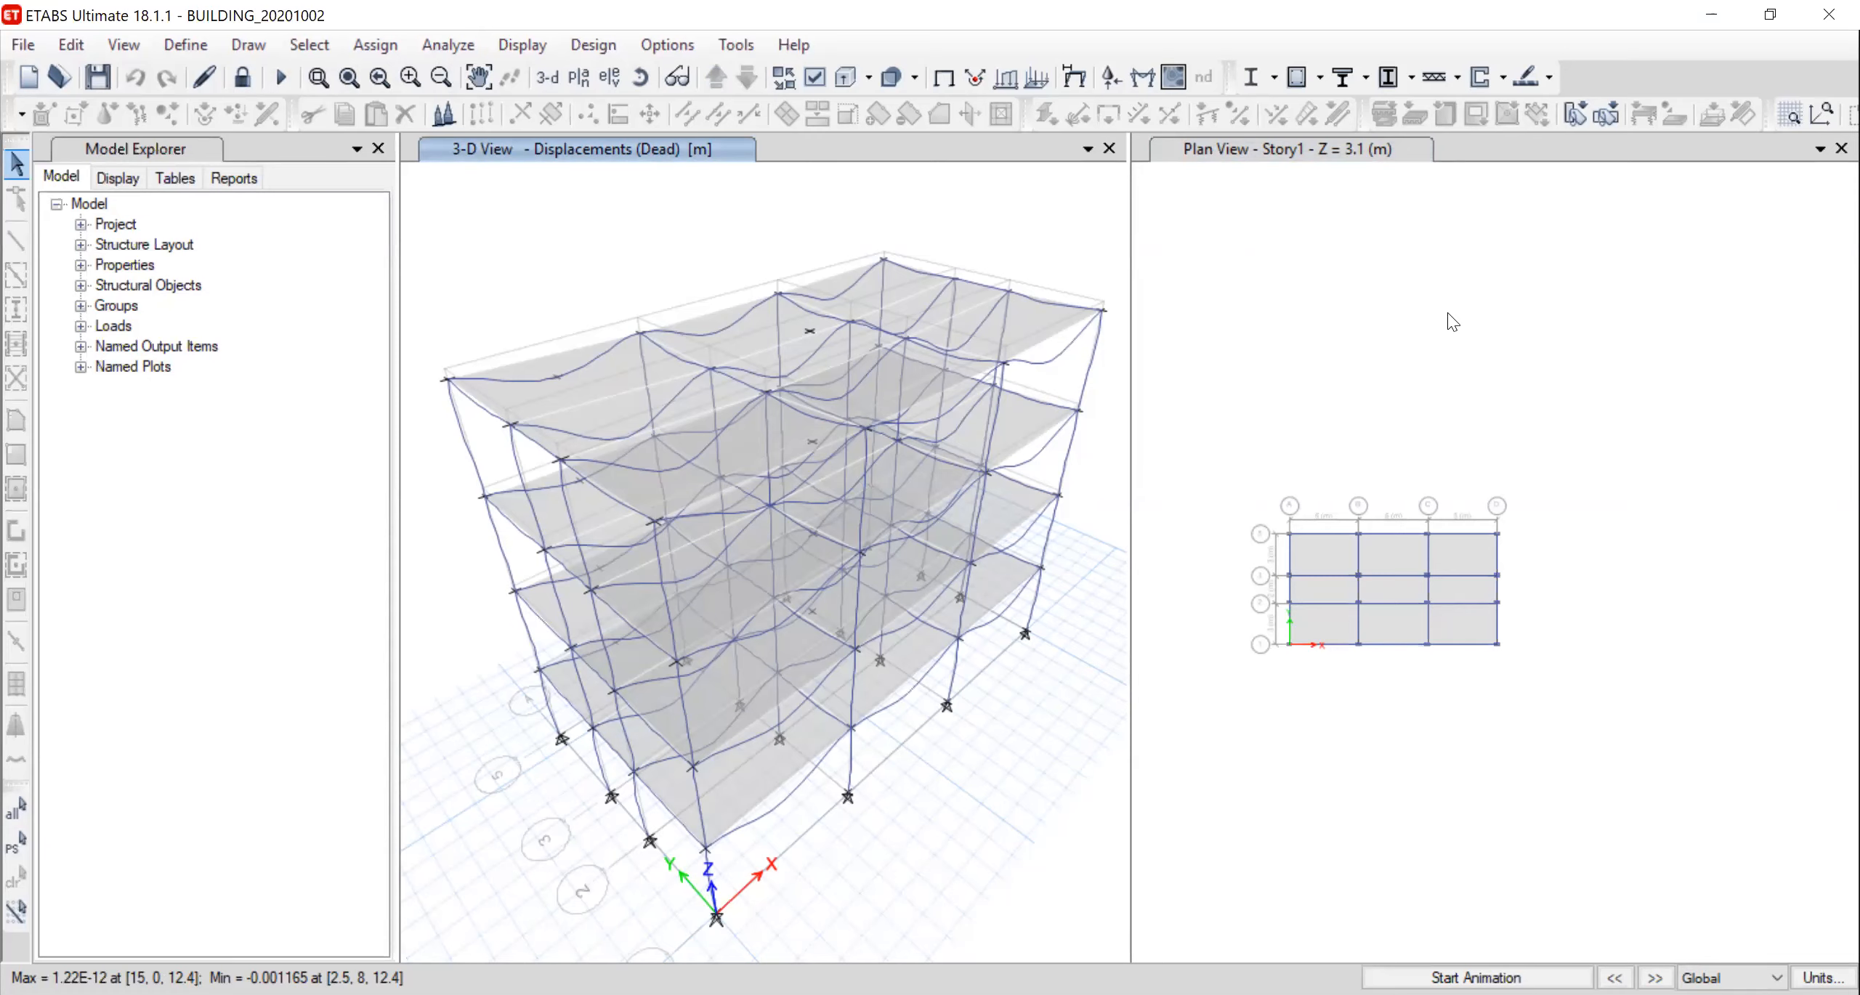
Choose only the Base Reactions table from the structure output of the analysis results for display
click(536, 48)
click(855, 606)
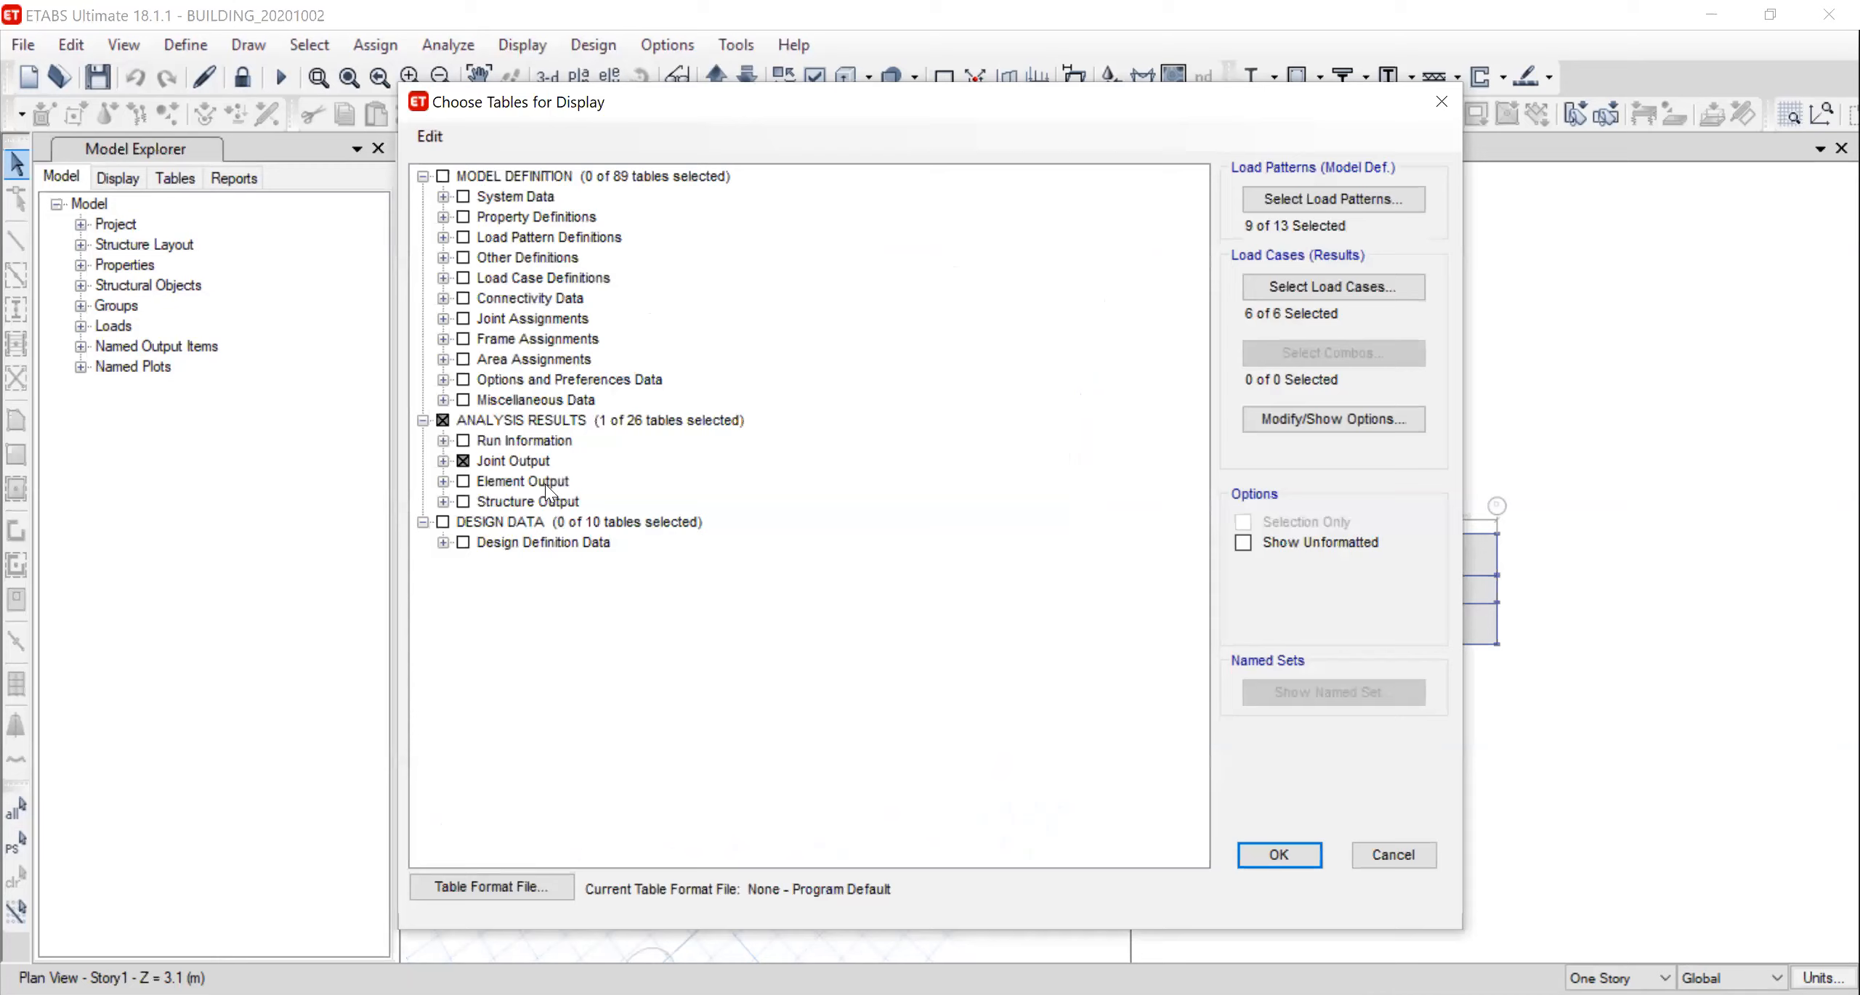
click(462, 461)
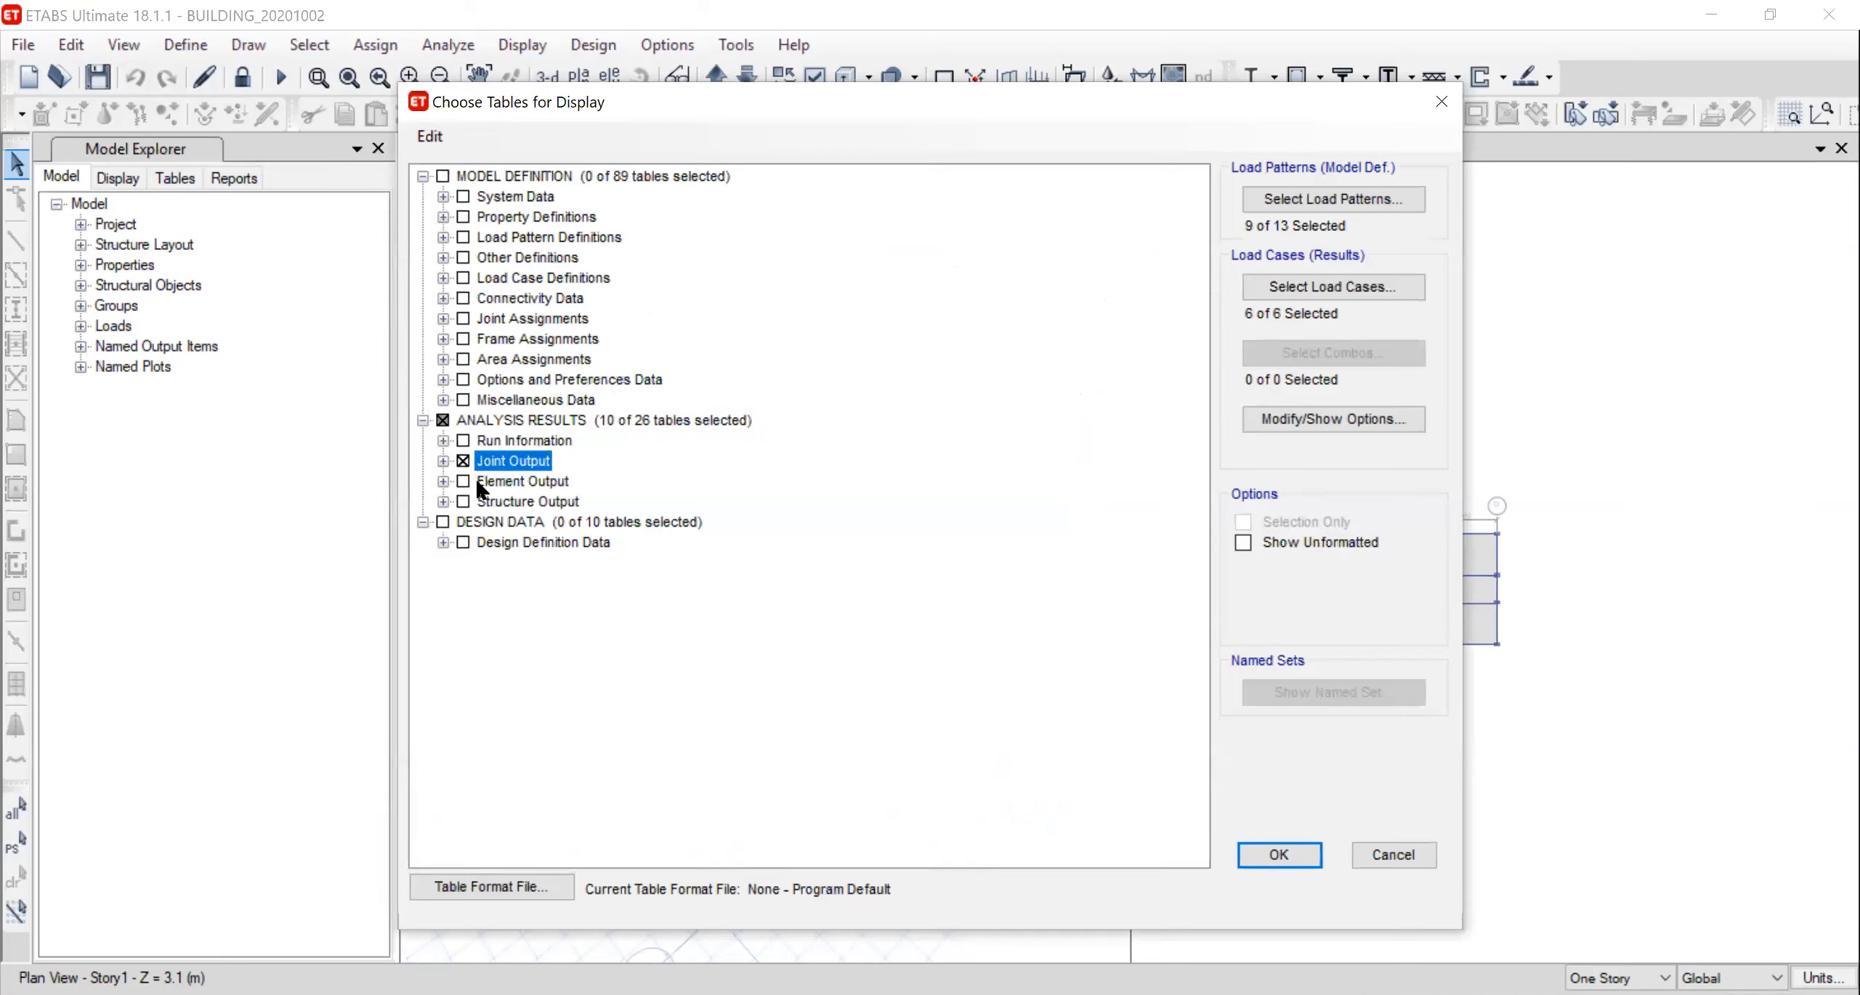
click(443, 420)
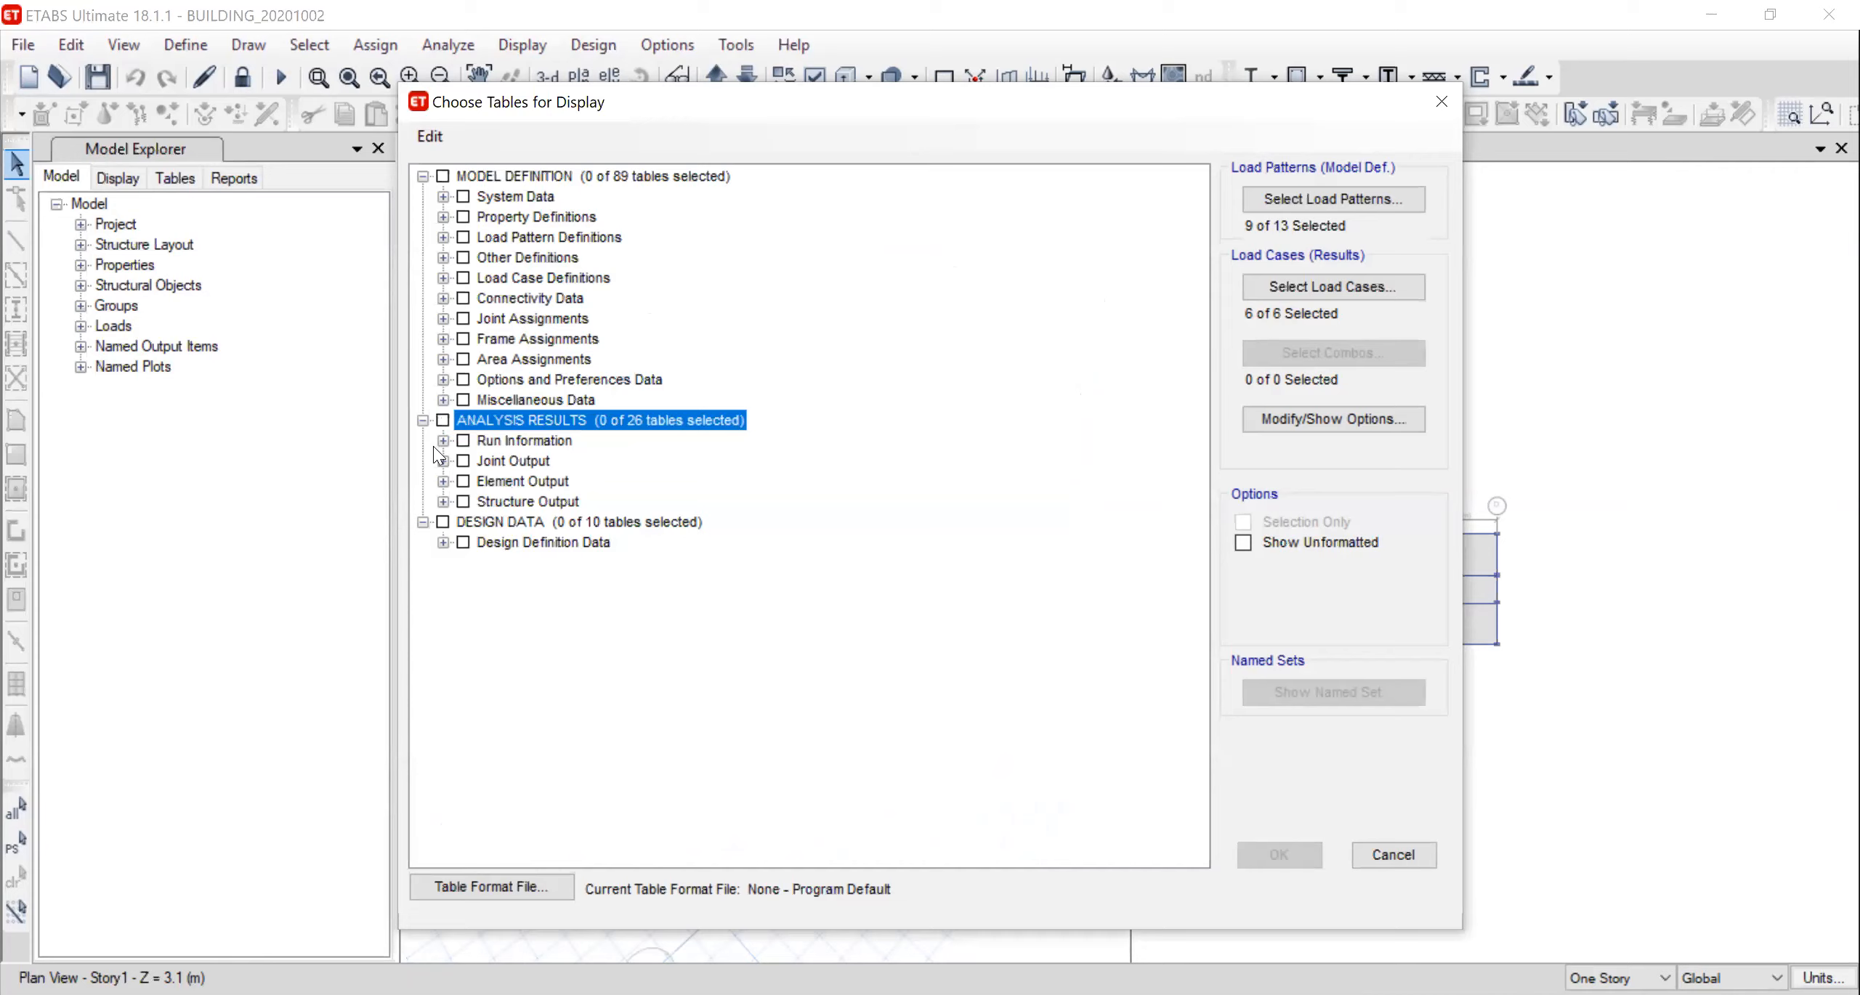
click(443, 501)
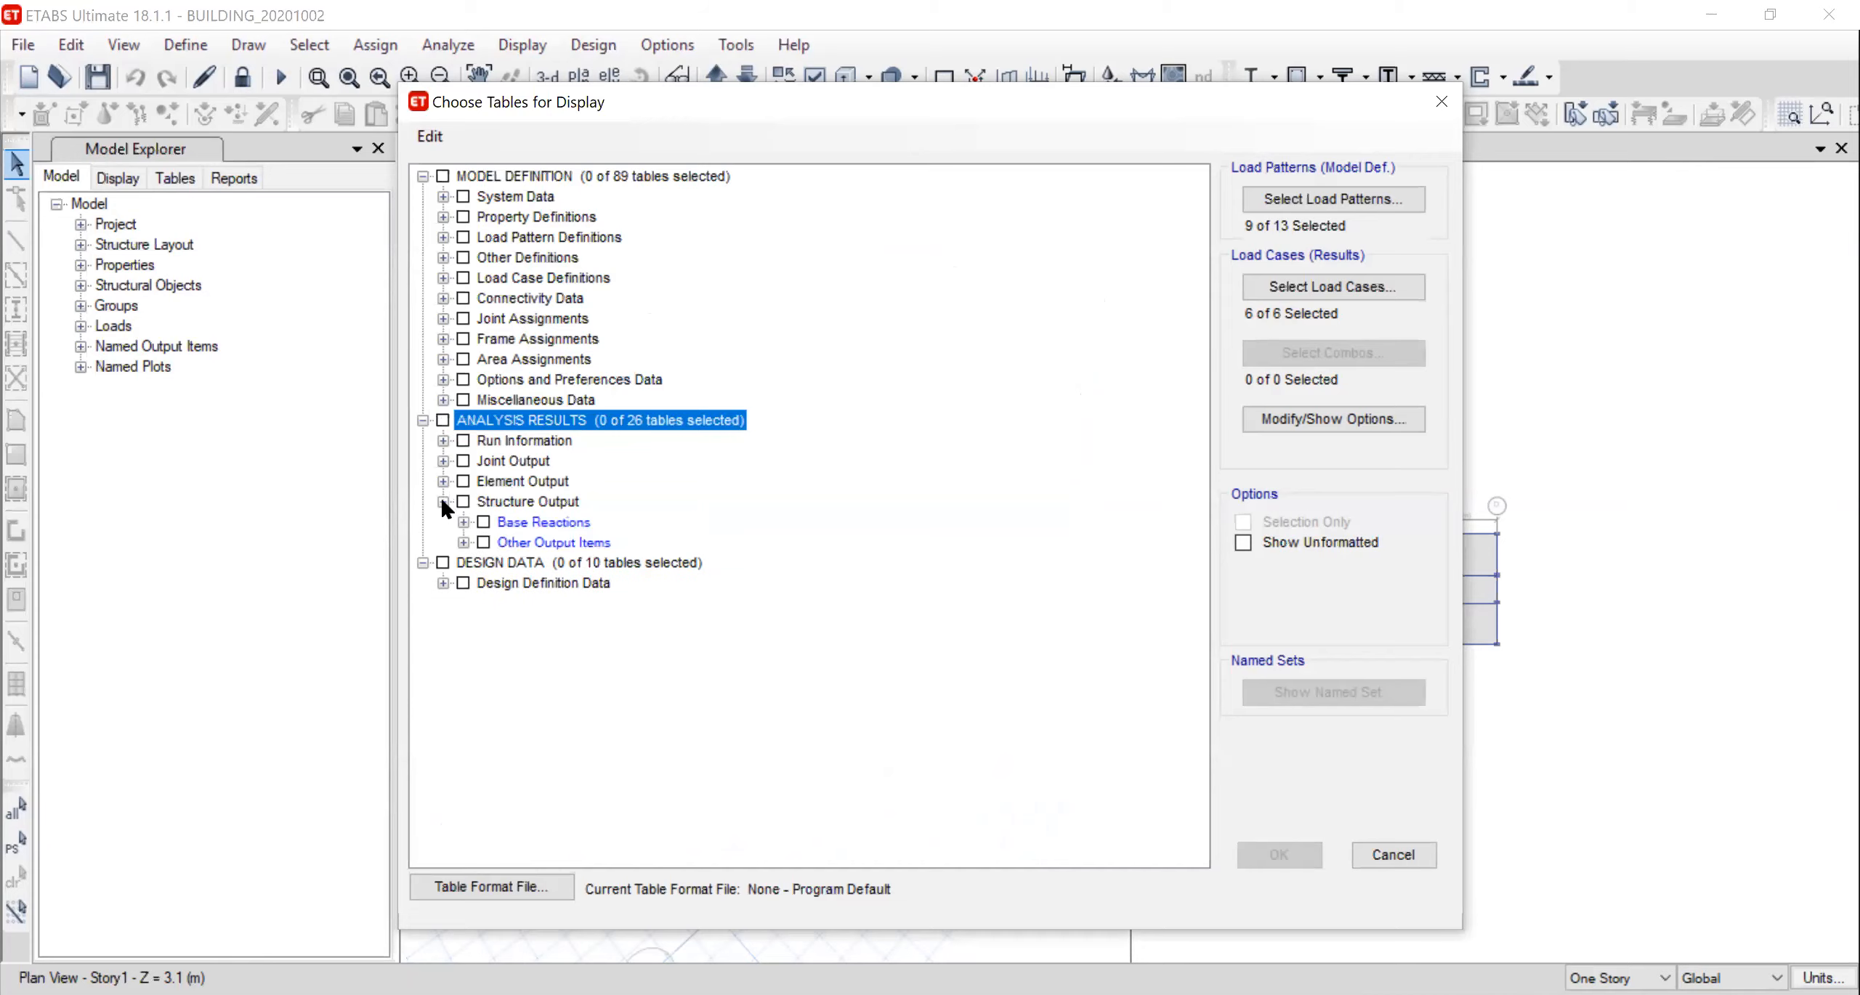
click(465, 522)
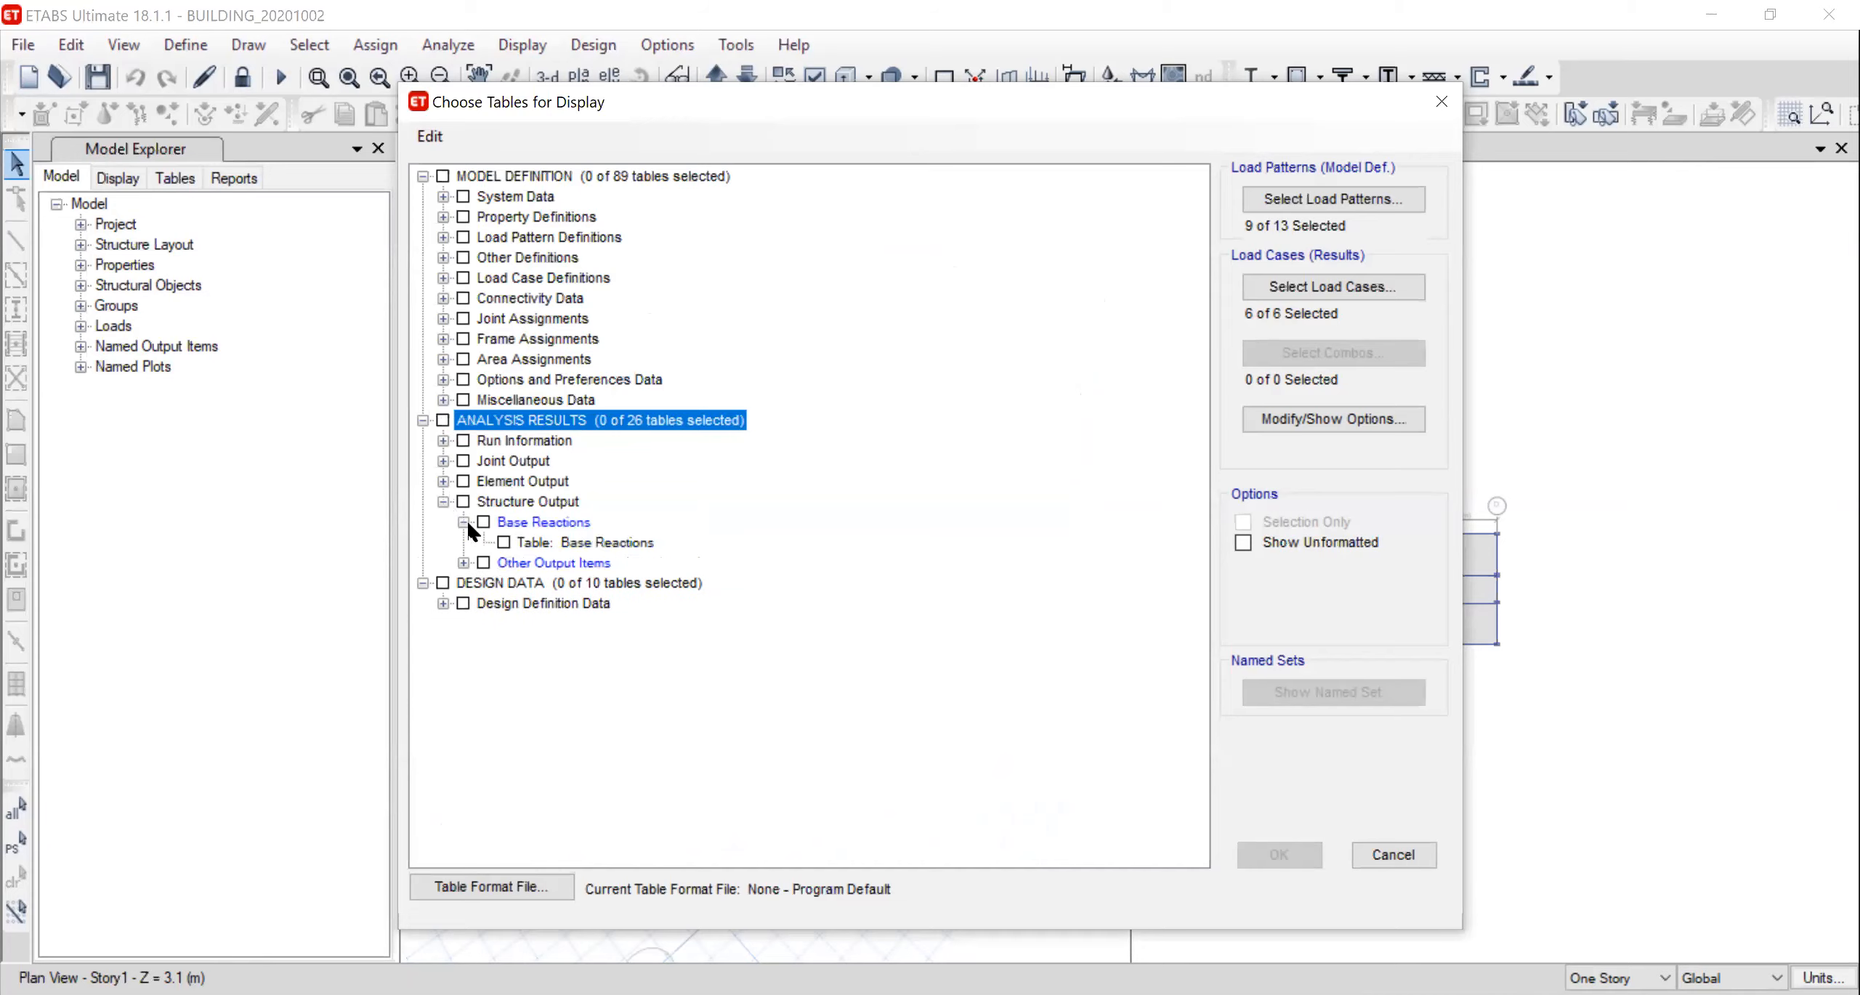
click(504, 542)
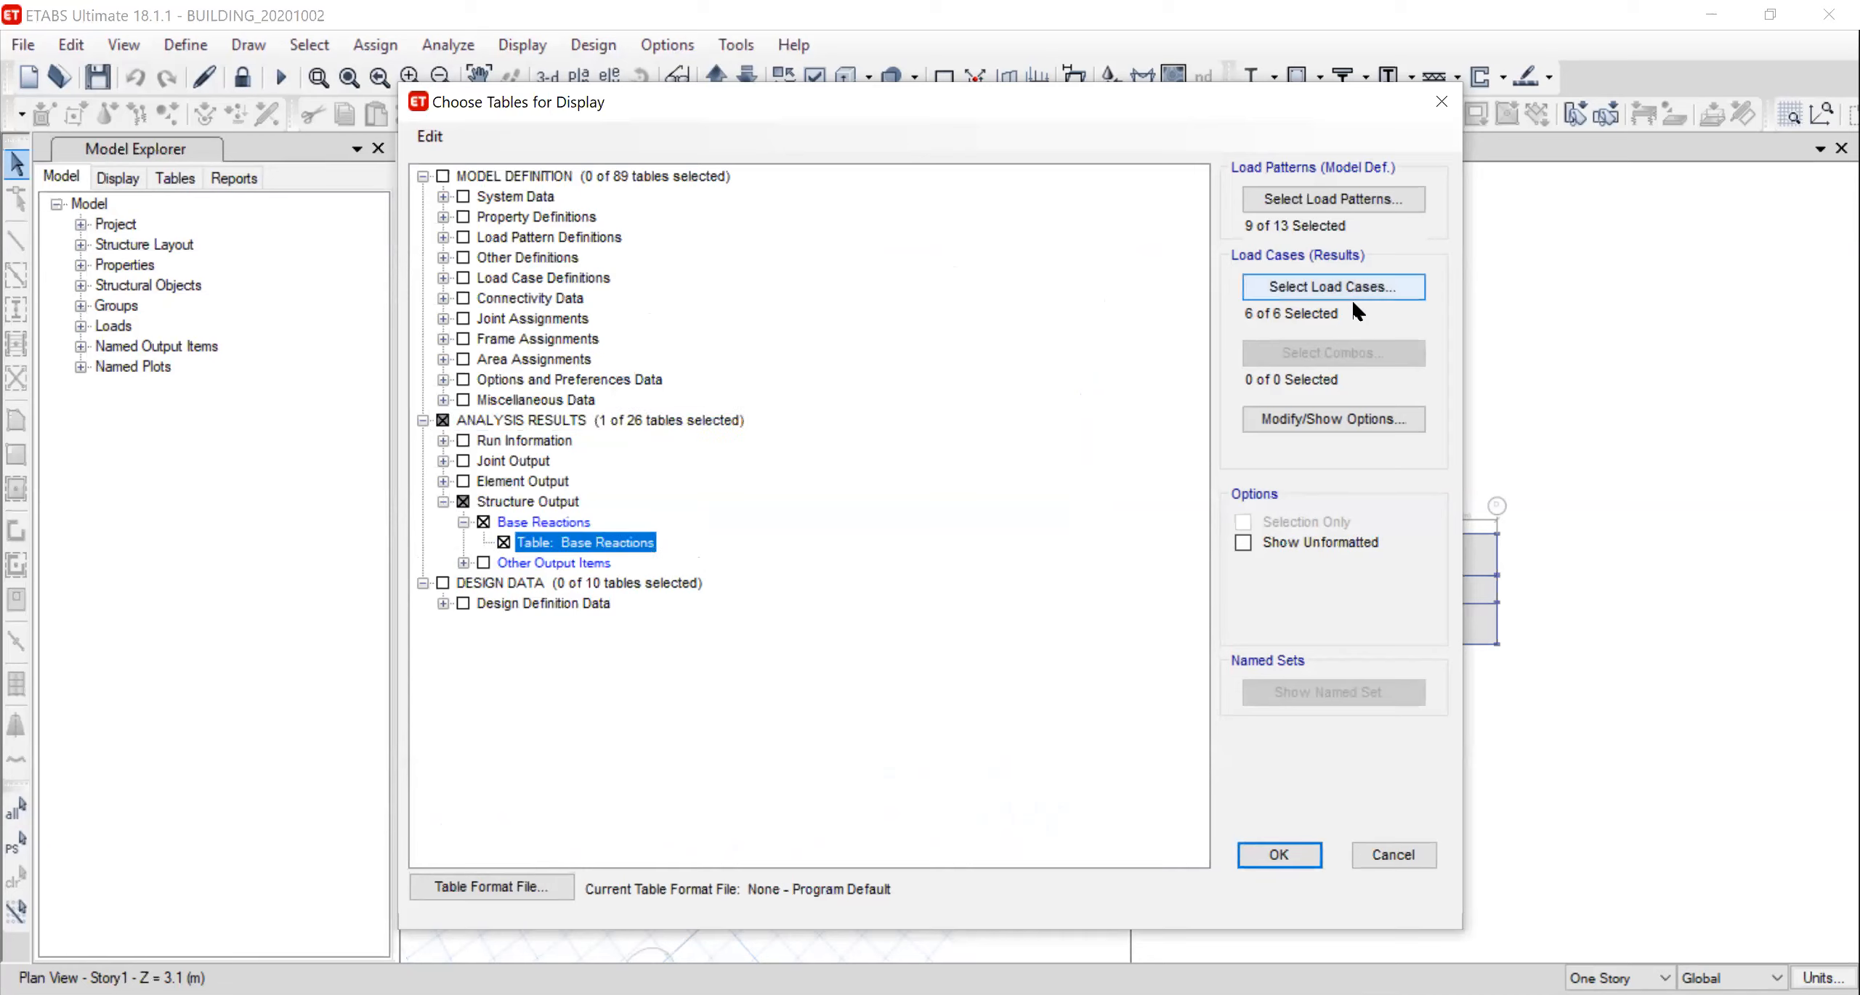
Clear the entire load pattern selection for the displayed tables
click(1341, 198)
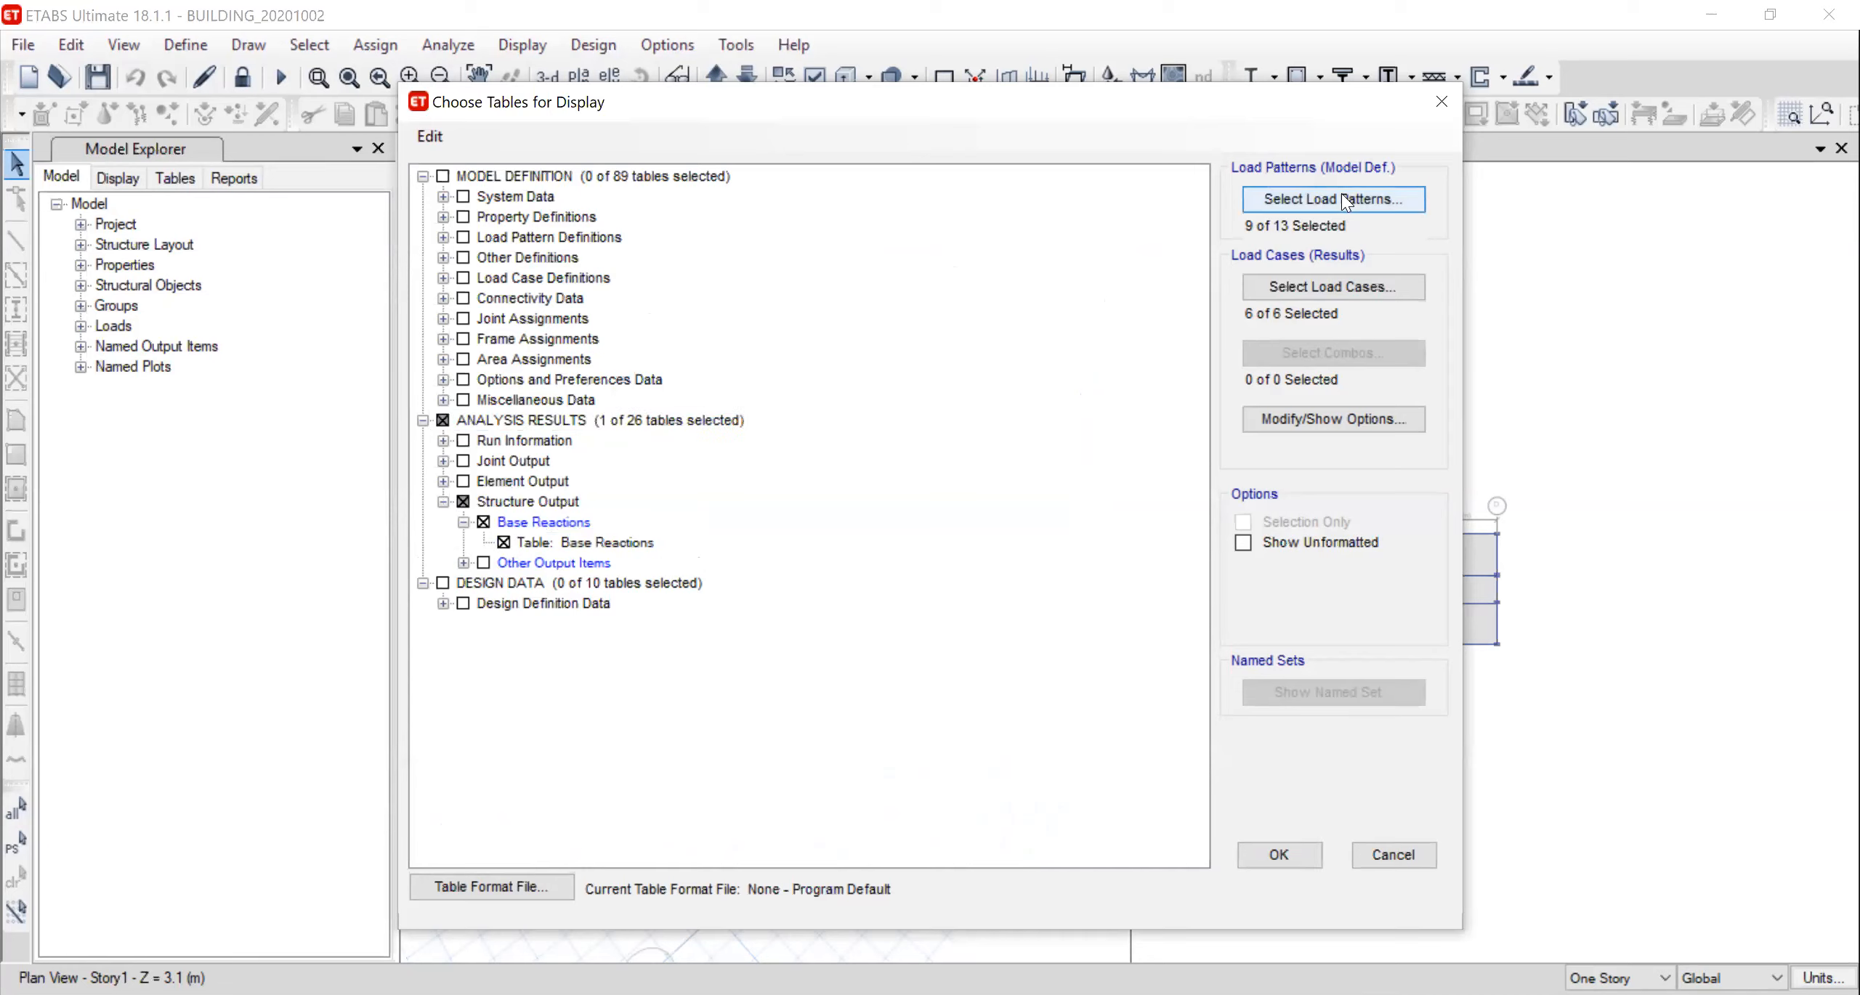
click(1070, 622)
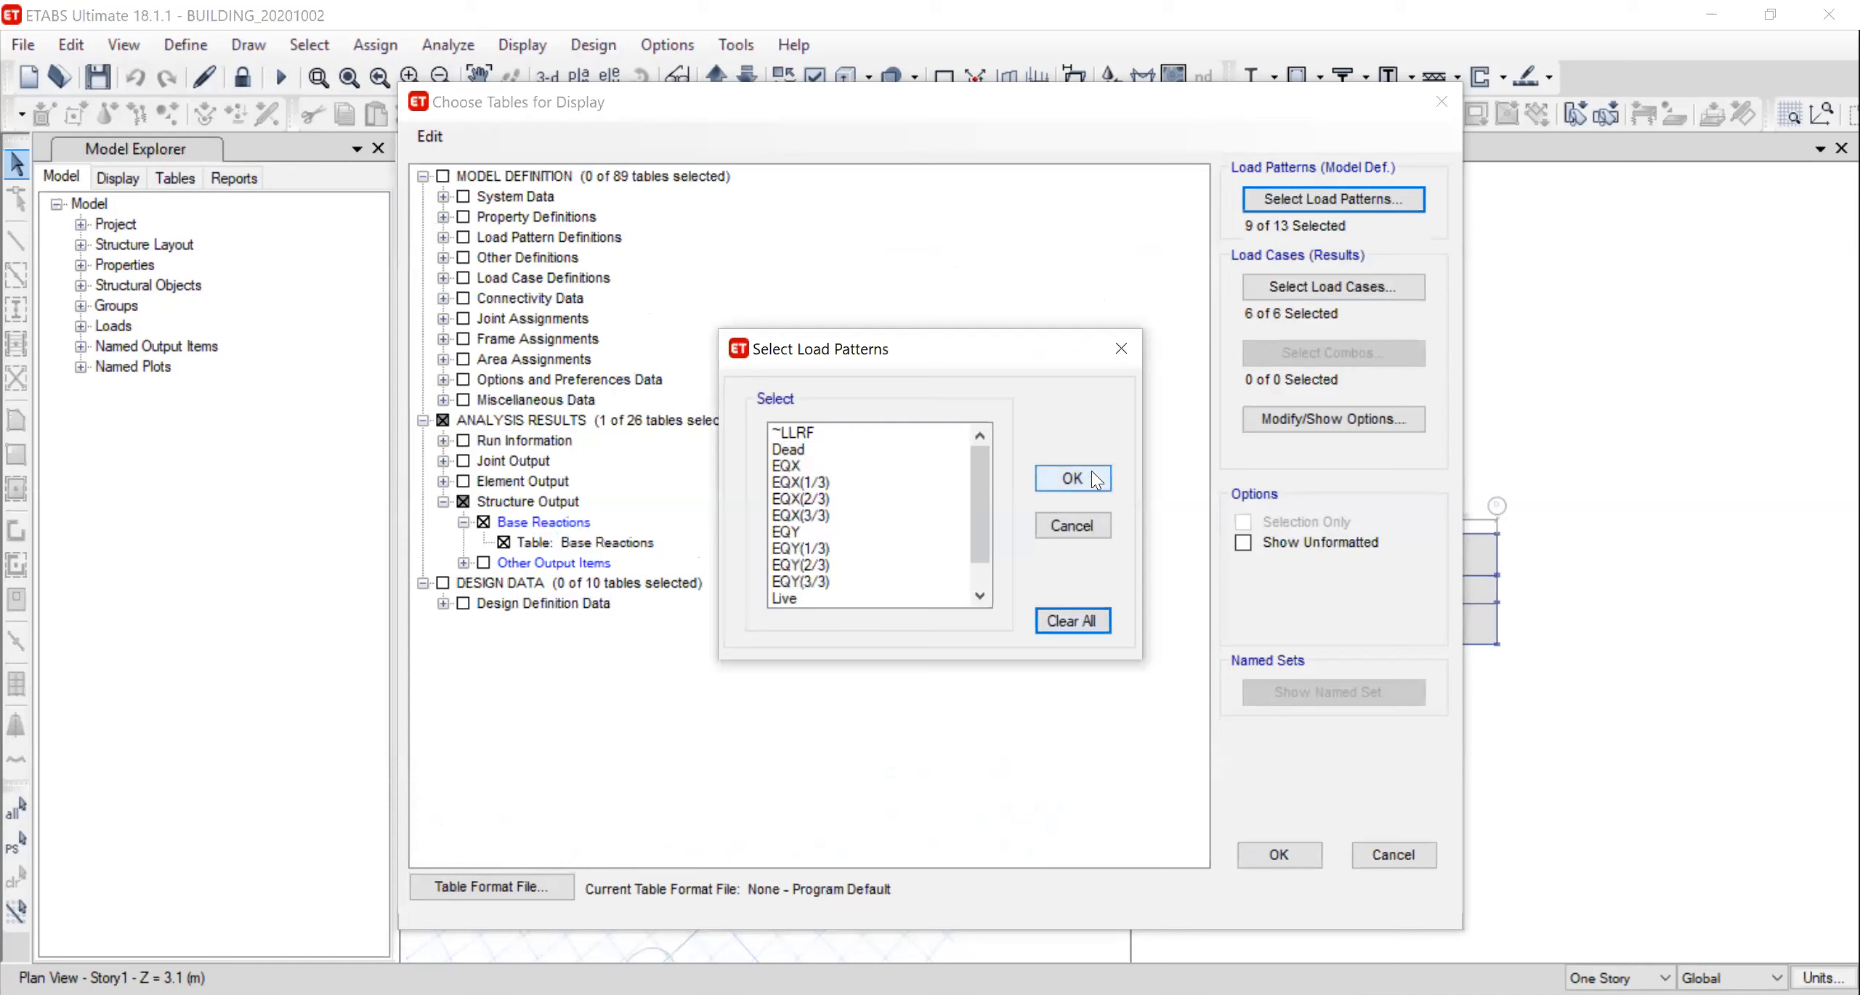
click(1089, 480)
Limit the results to load cases EQX and EQY, then view and close the Base Reactions table
click(1348, 283)
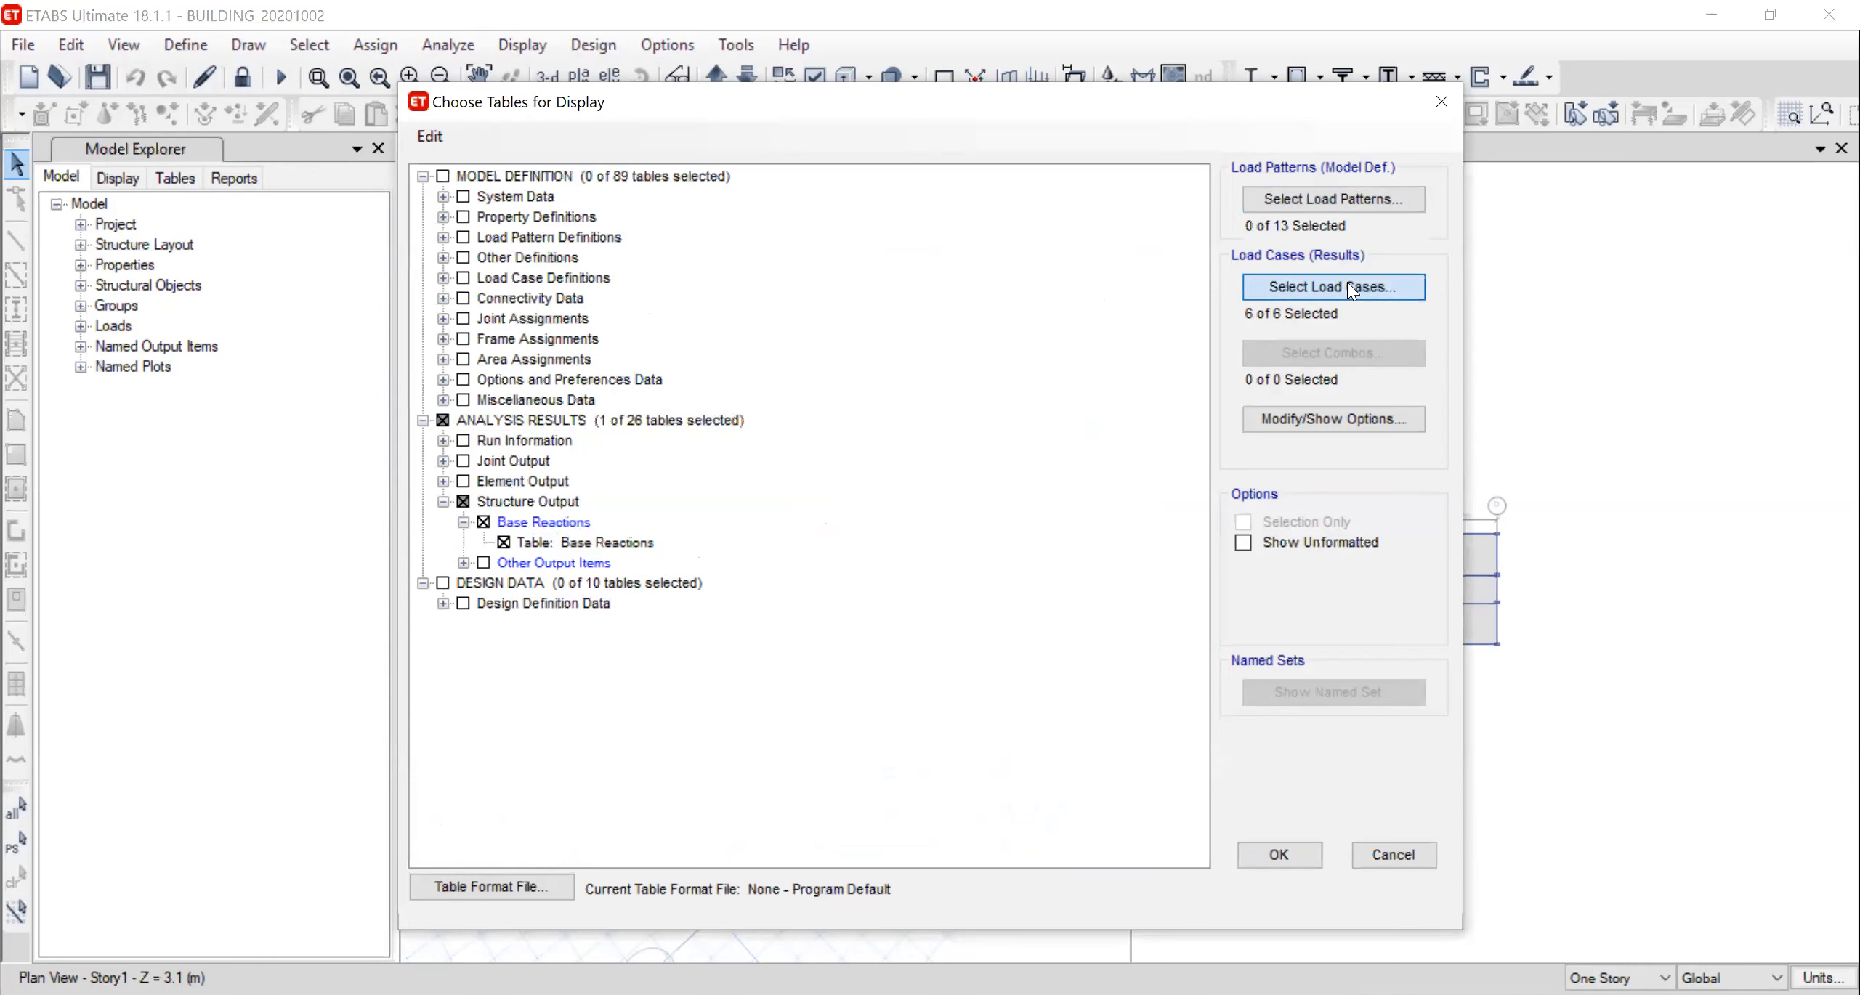
drag(714, 307, 715, 318)
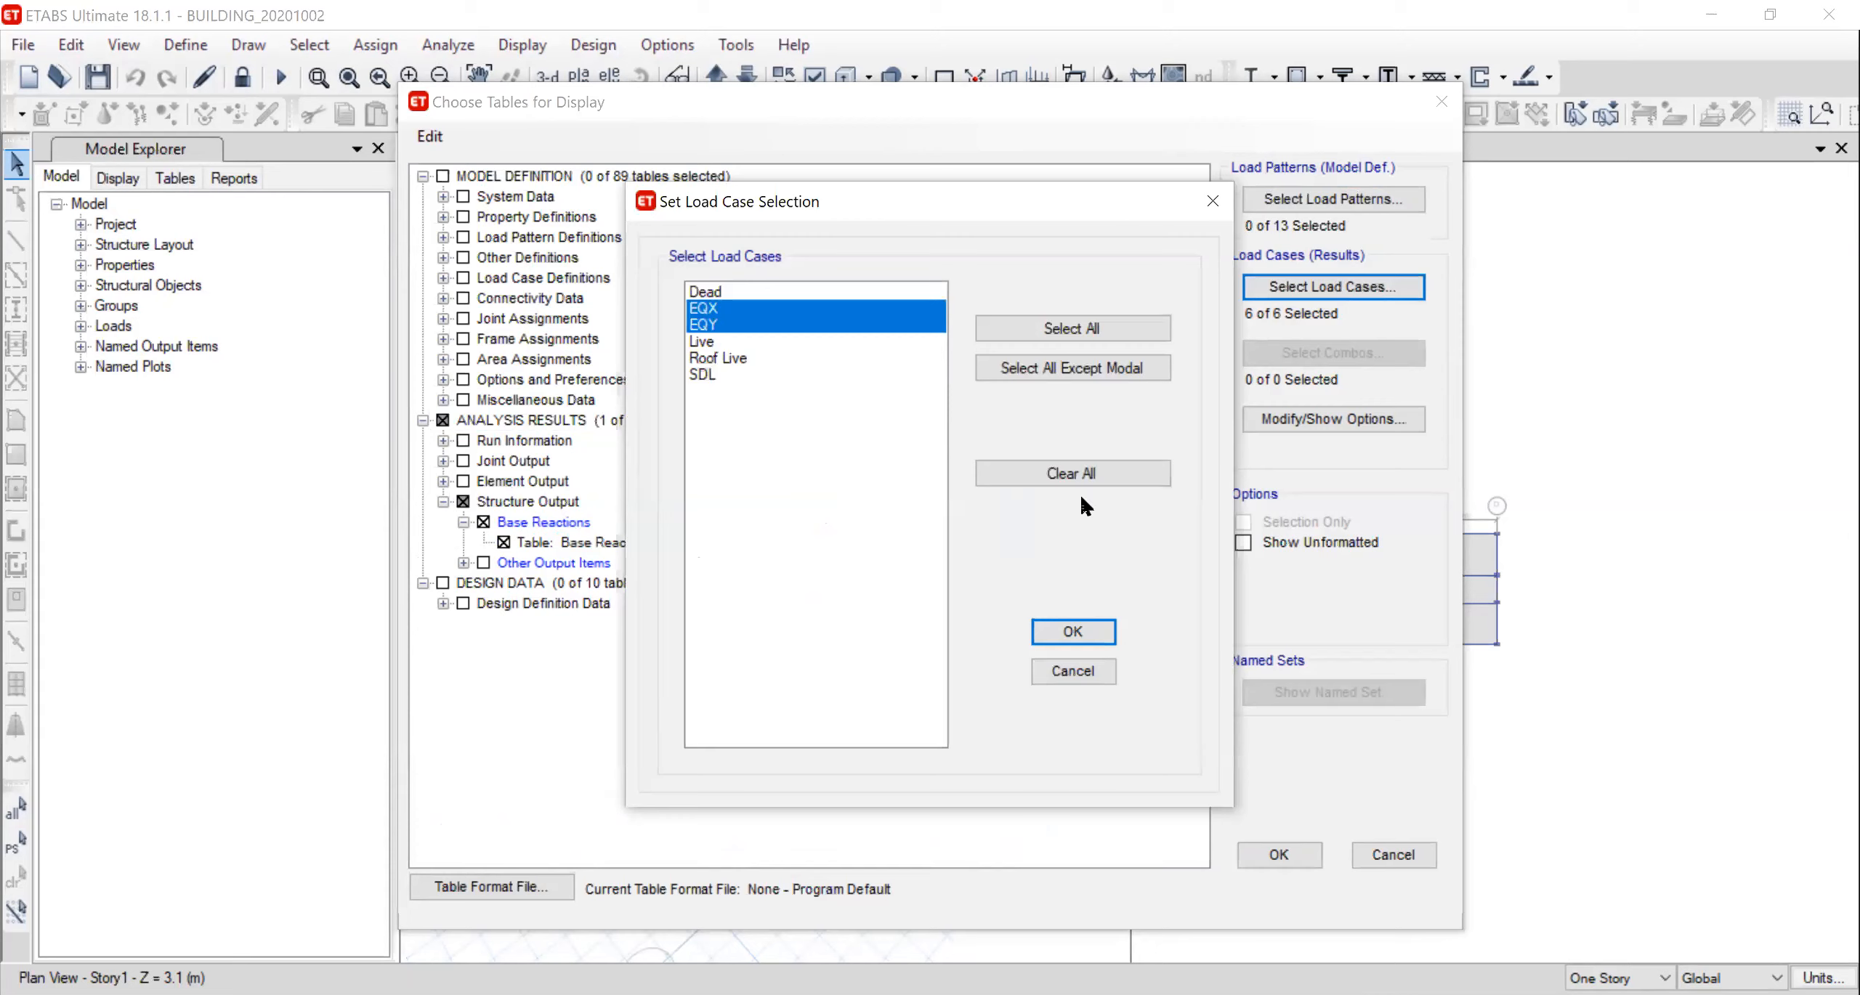
click(1073, 631)
click(1280, 854)
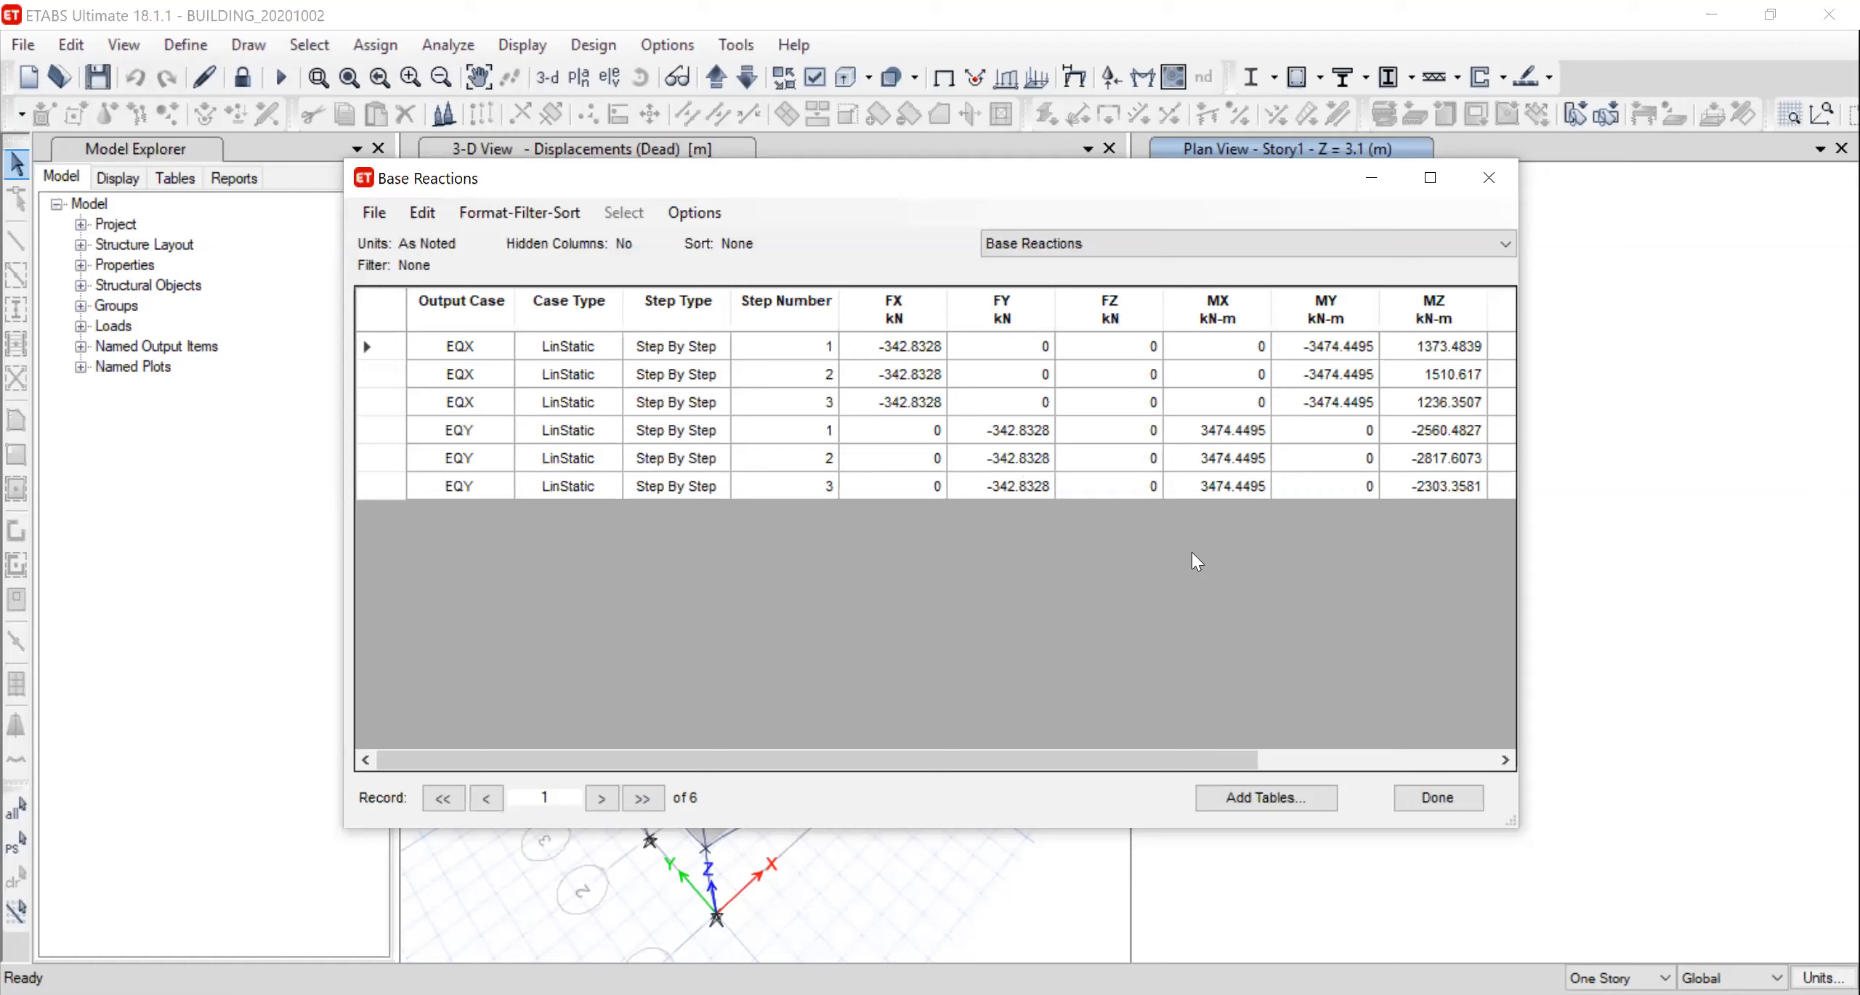
click(1437, 800)
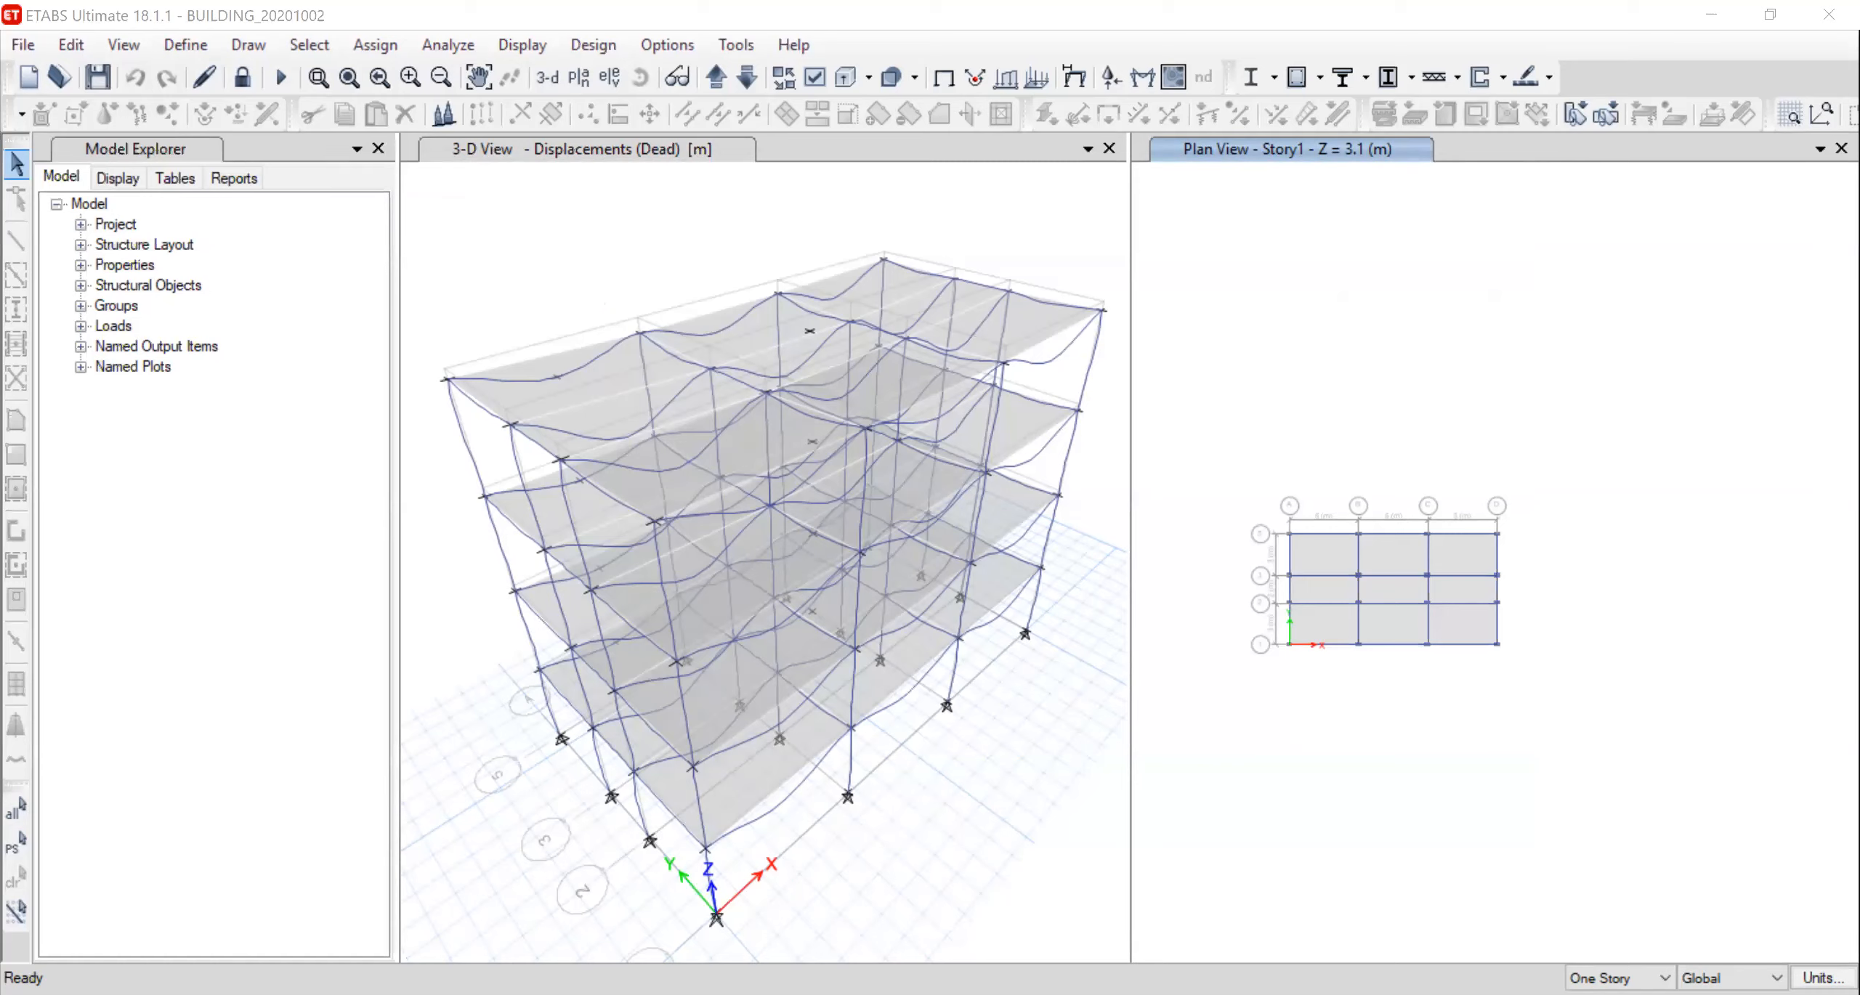
Switch to the Seismic load Calculations-Static workbook in Excel to view the Sesmic-X Dir sheet
click(1274, 382)
click(1647, 457)
key(alt+Tab)
click(1266, 594)
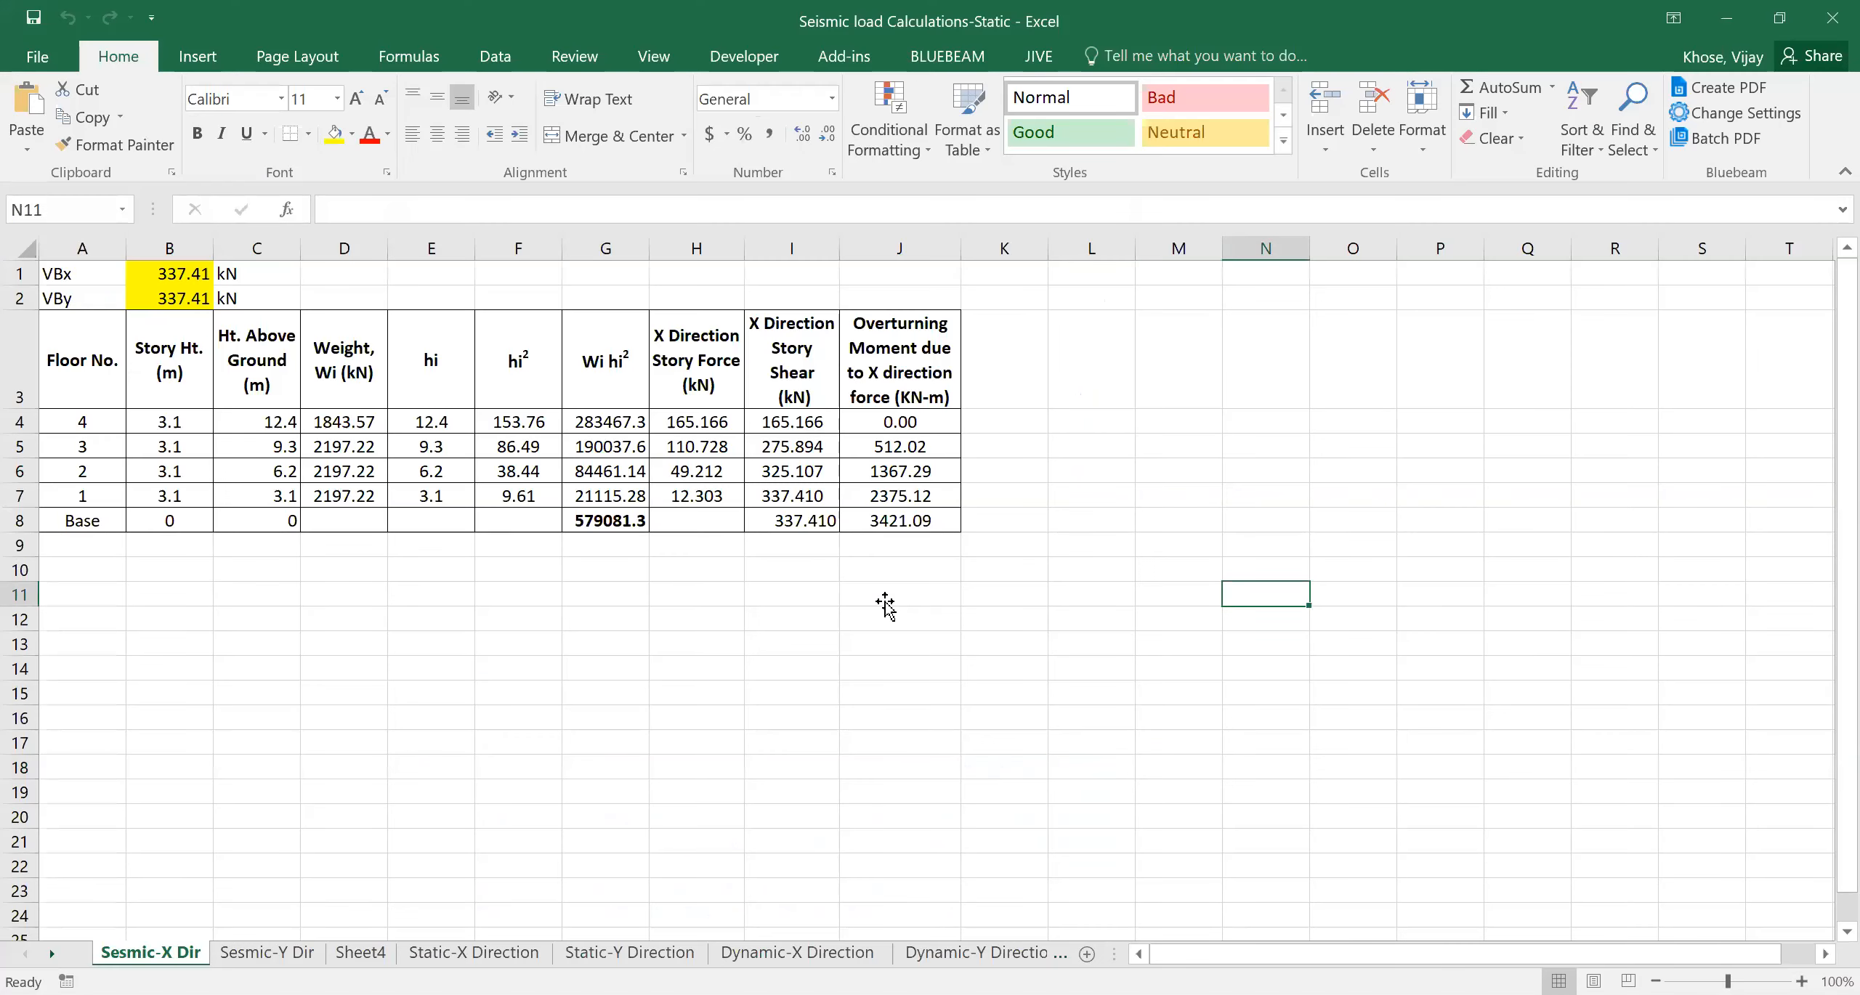
click(885, 602)
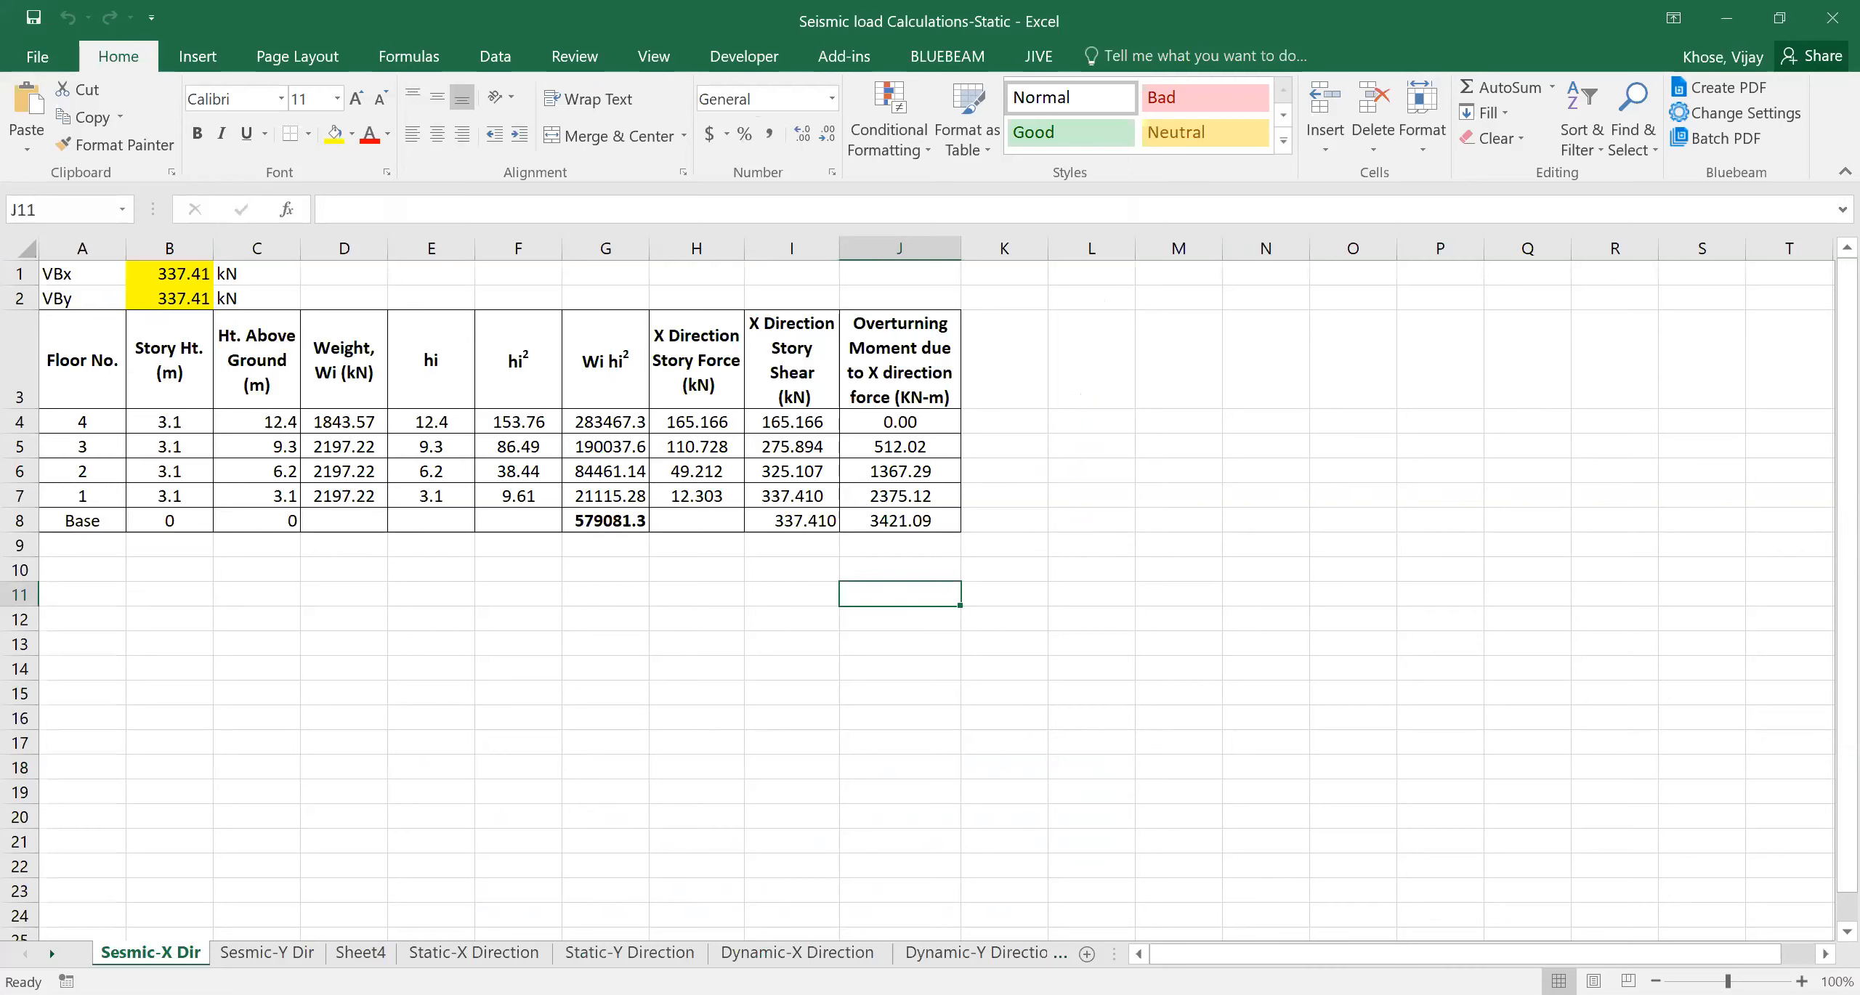
Switch to the PowerPoint training deck and read the slide on the distribution of earthquake forces
key(Caps_Lock)
key(alt+Tab)
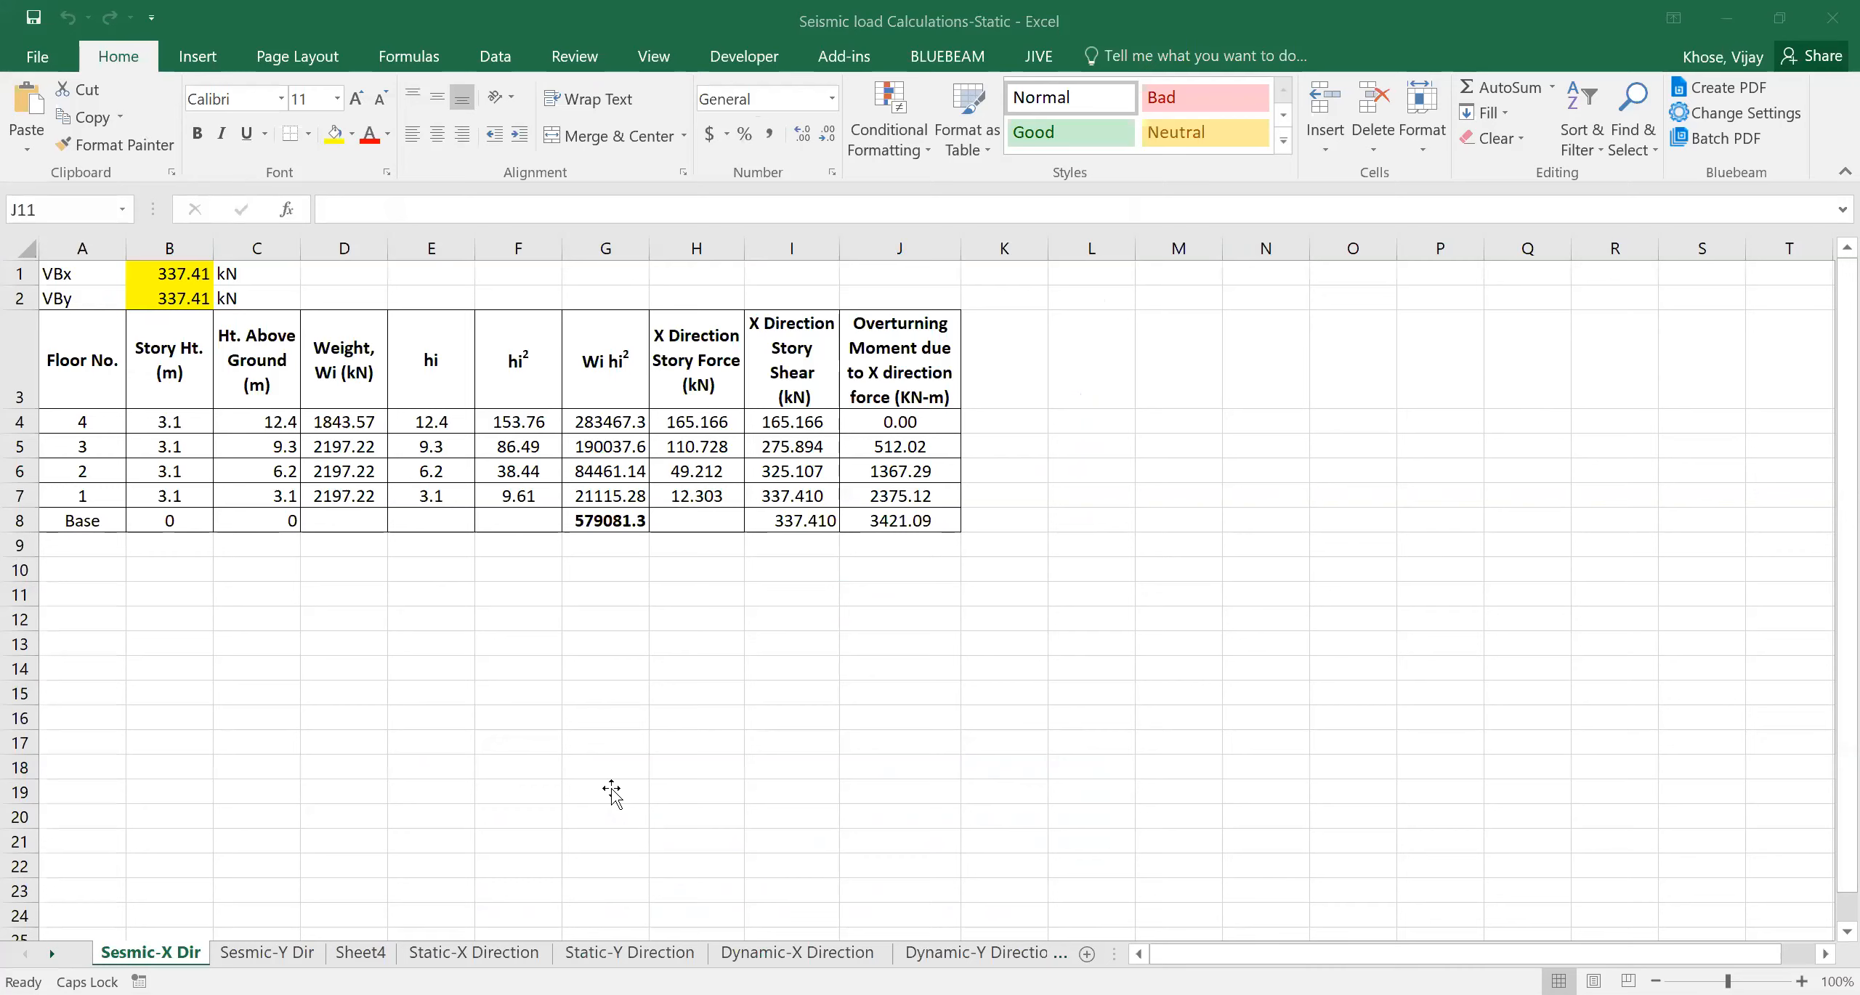
key(alt+Tab)
click(1506, 554)
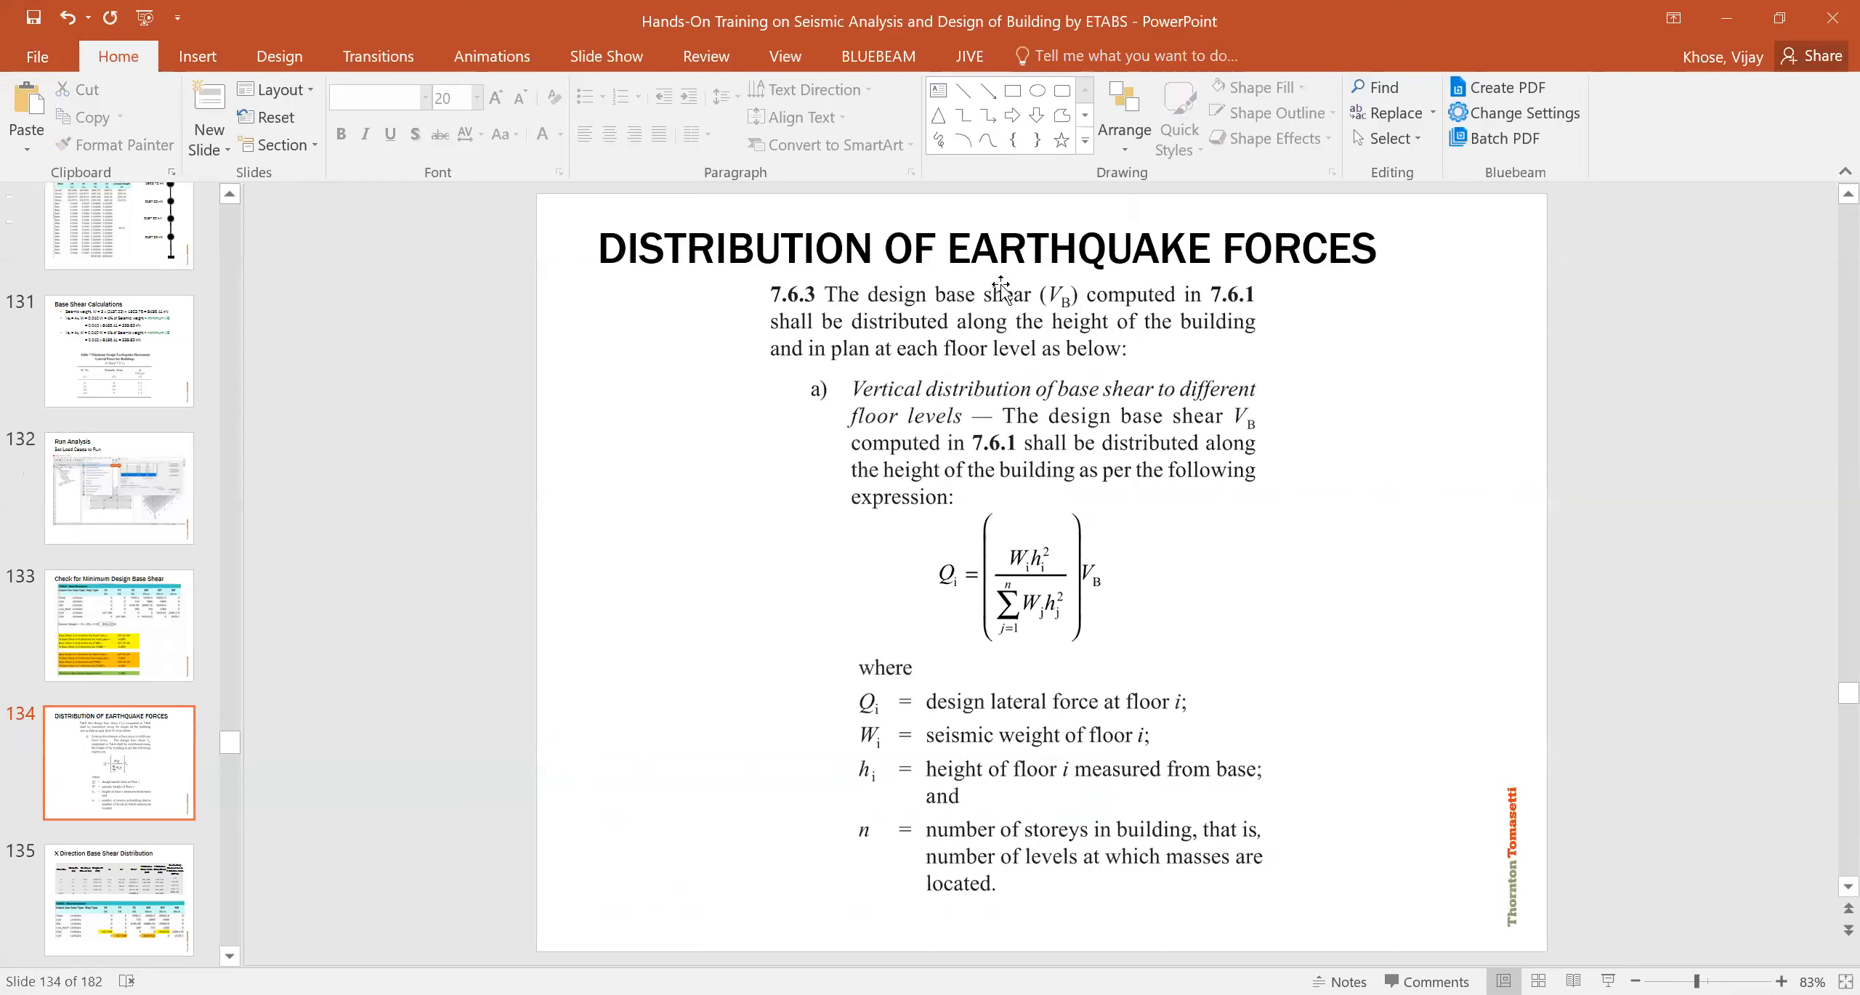
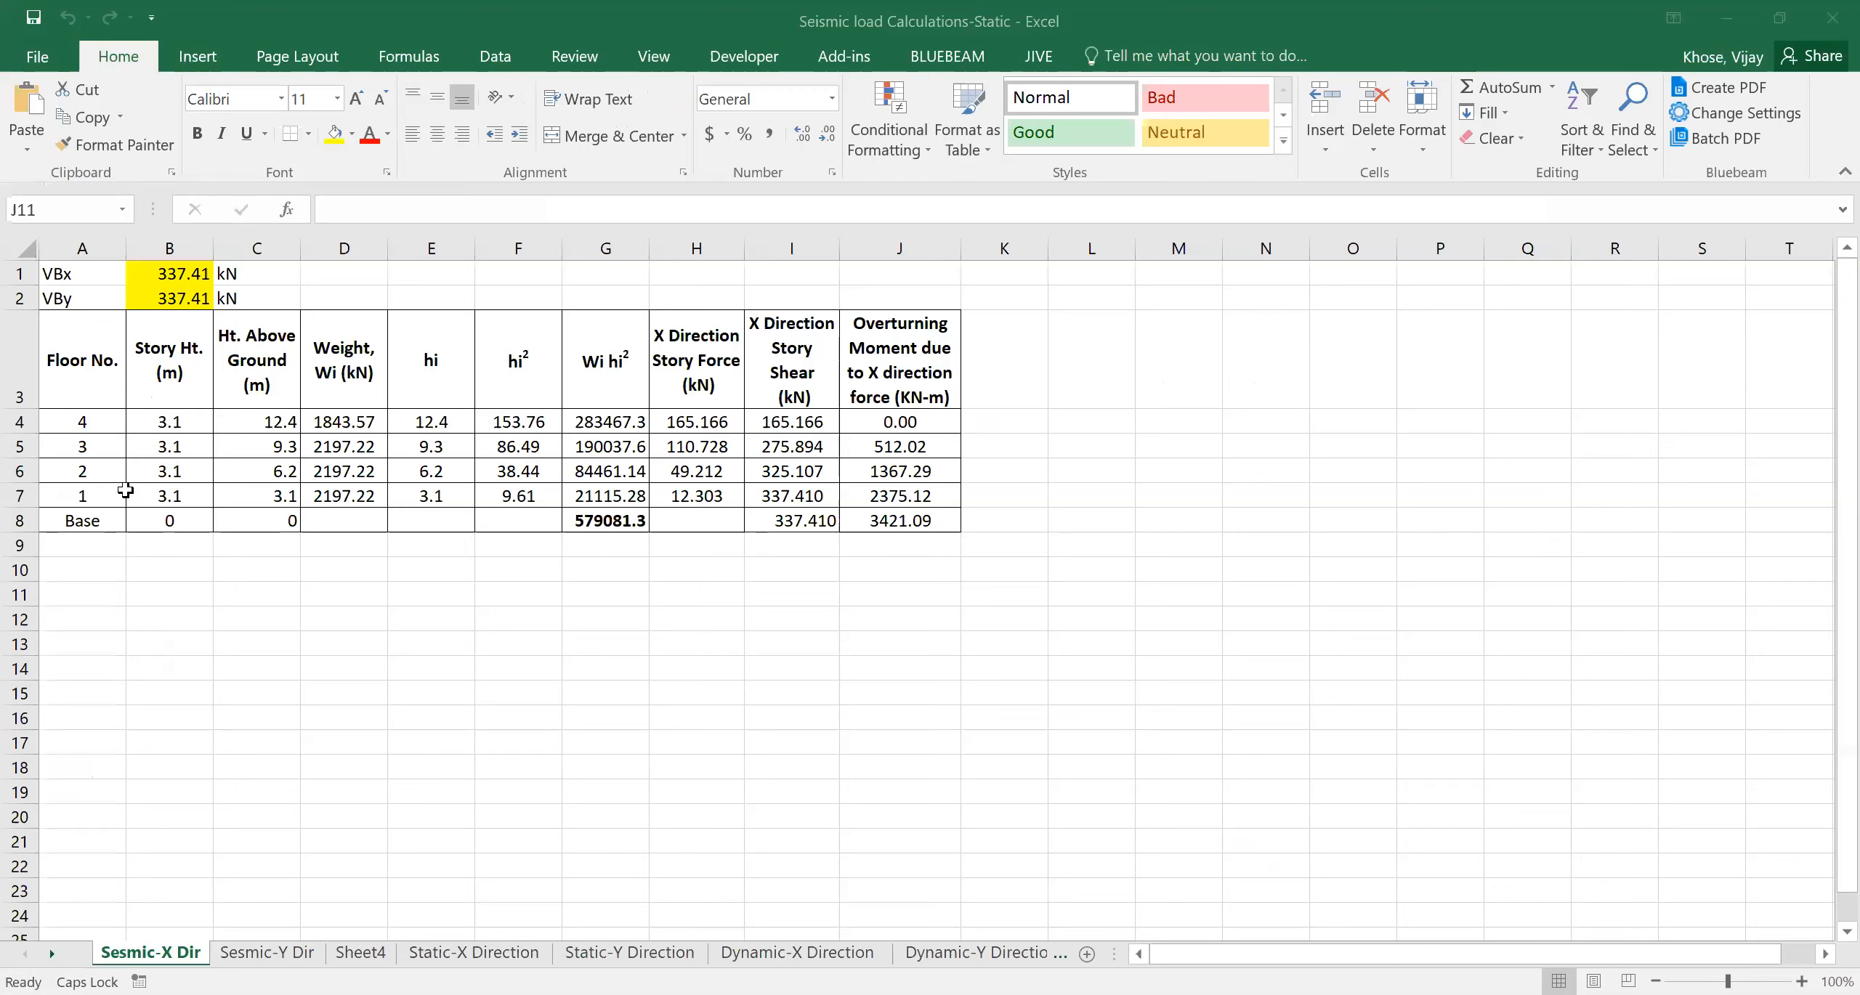
Return to the Excel workbook and examine the floor numbers, heights above ground and floor weights on the Sesmic-X Dir sheet
click(109, 516)
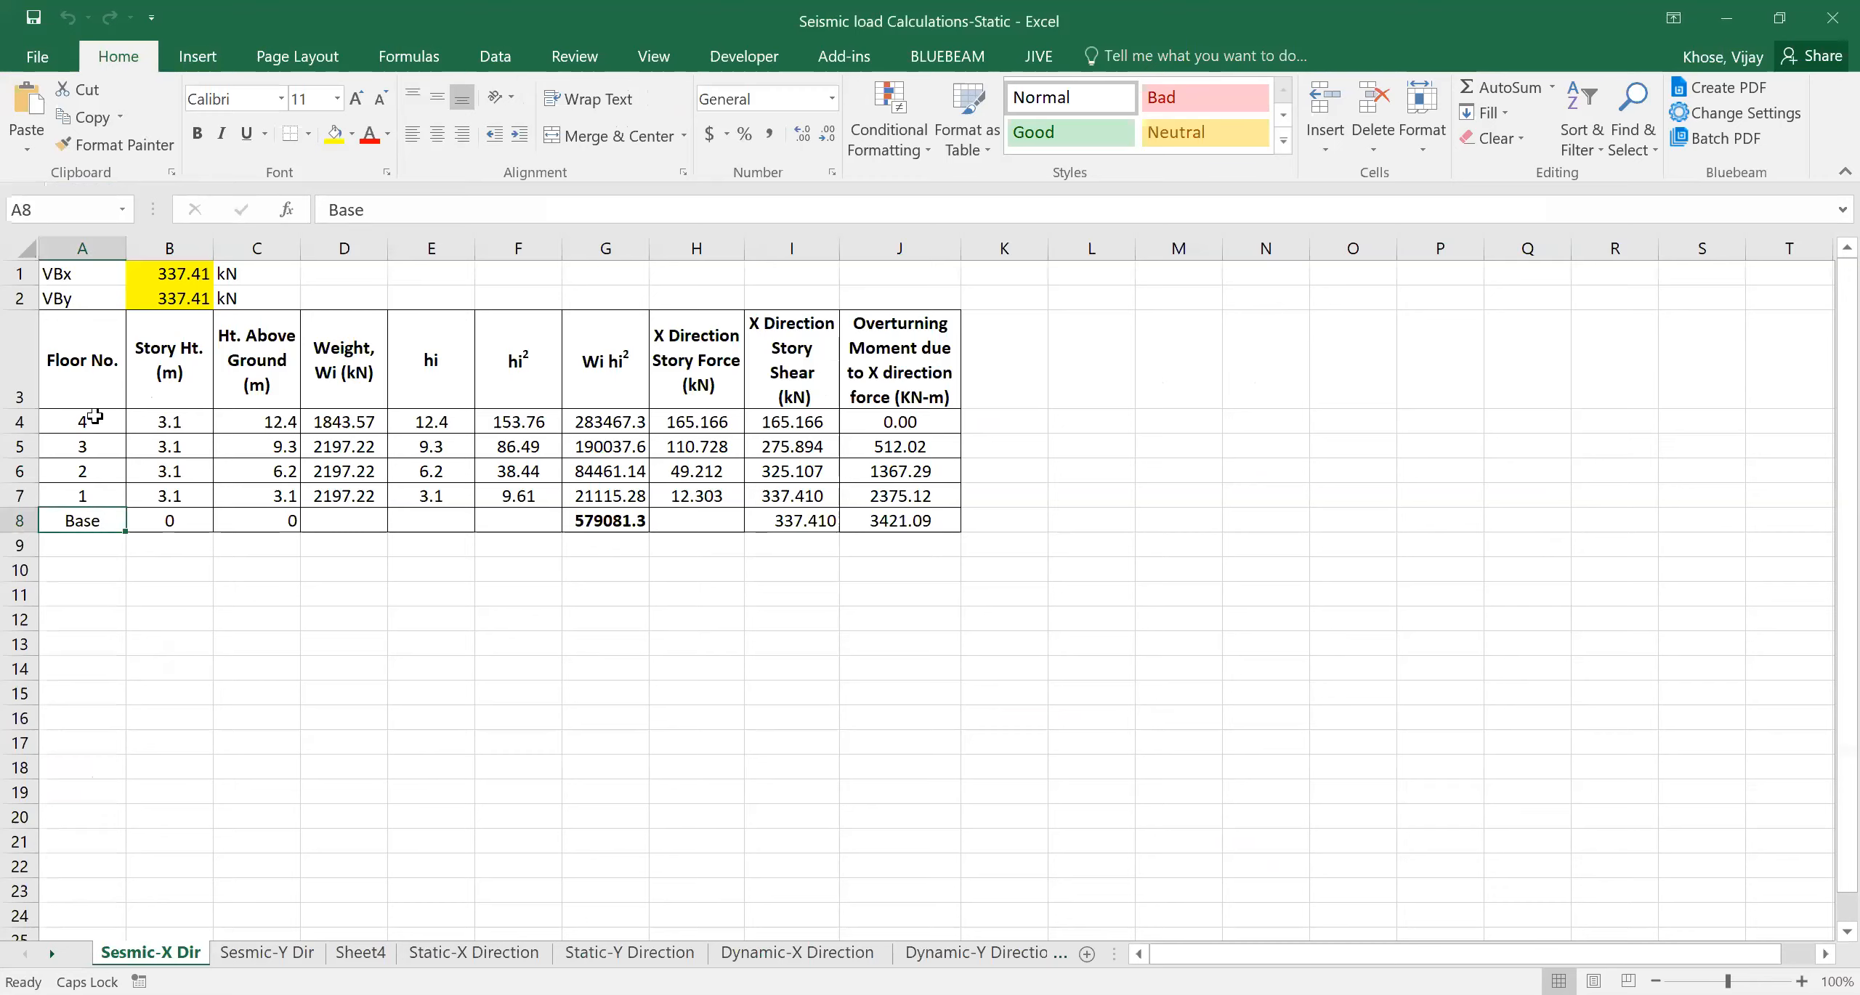
key(shift+Down)
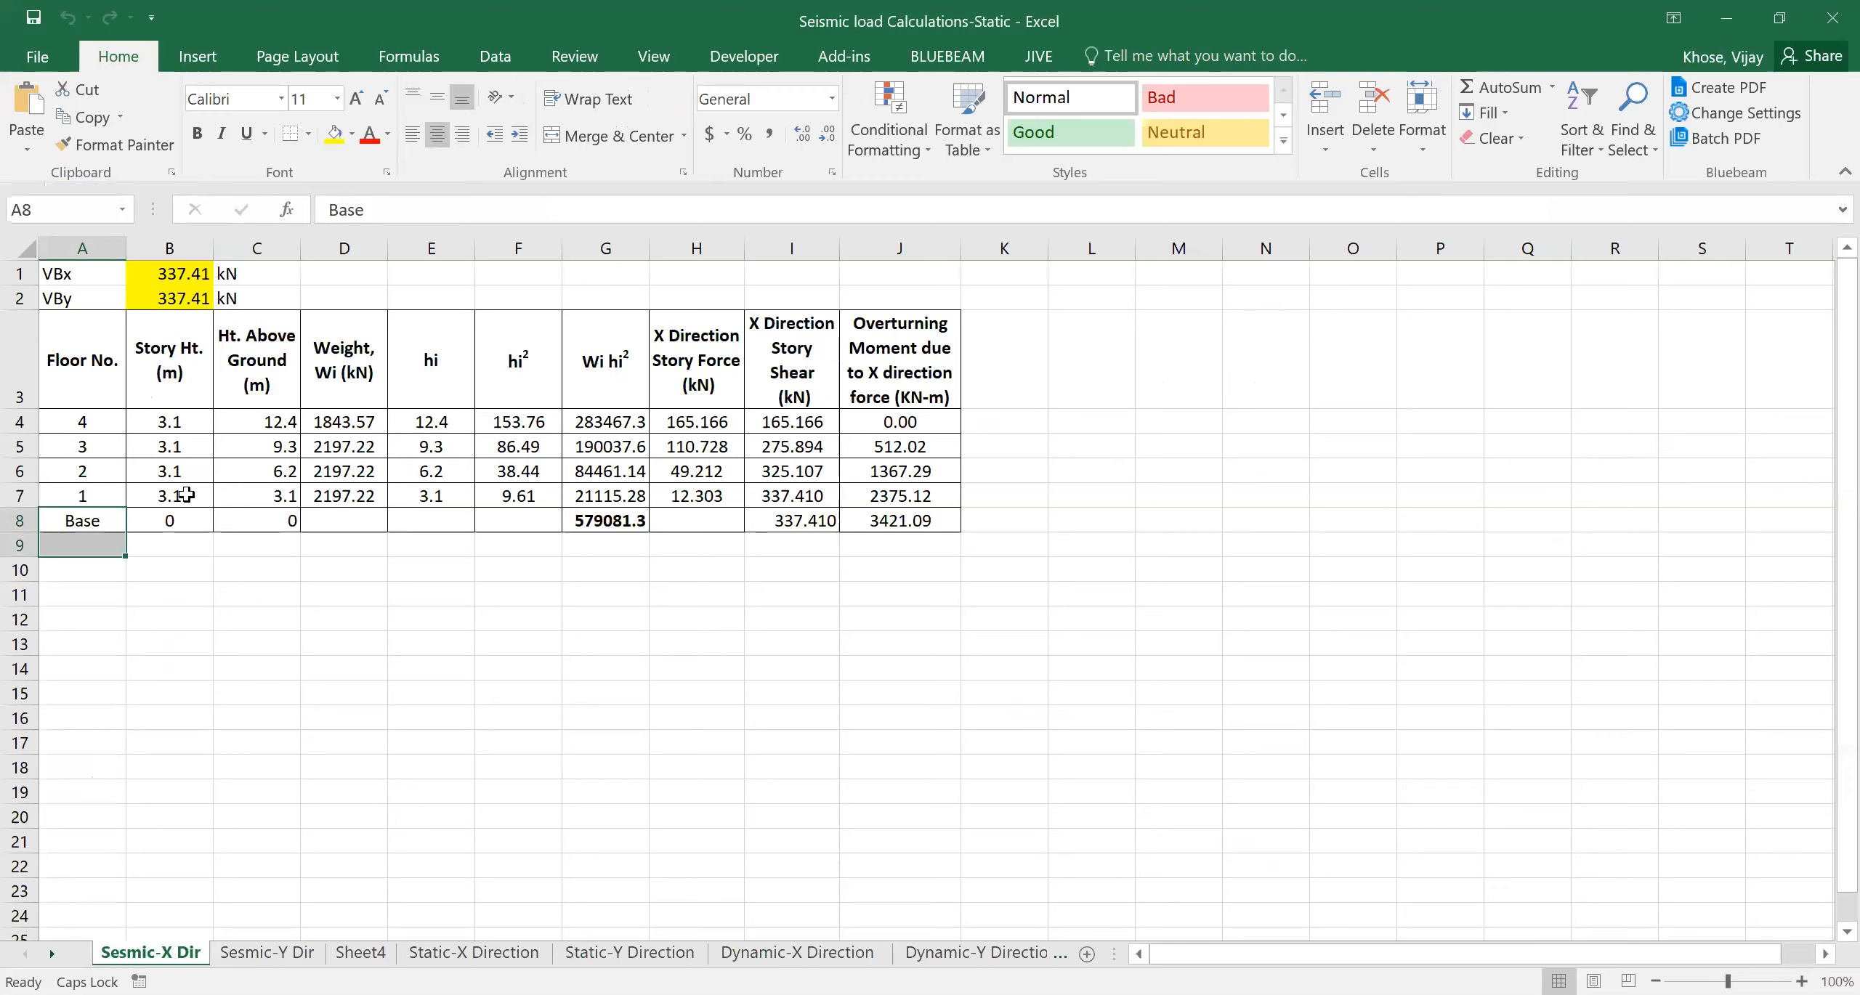
key(Up)
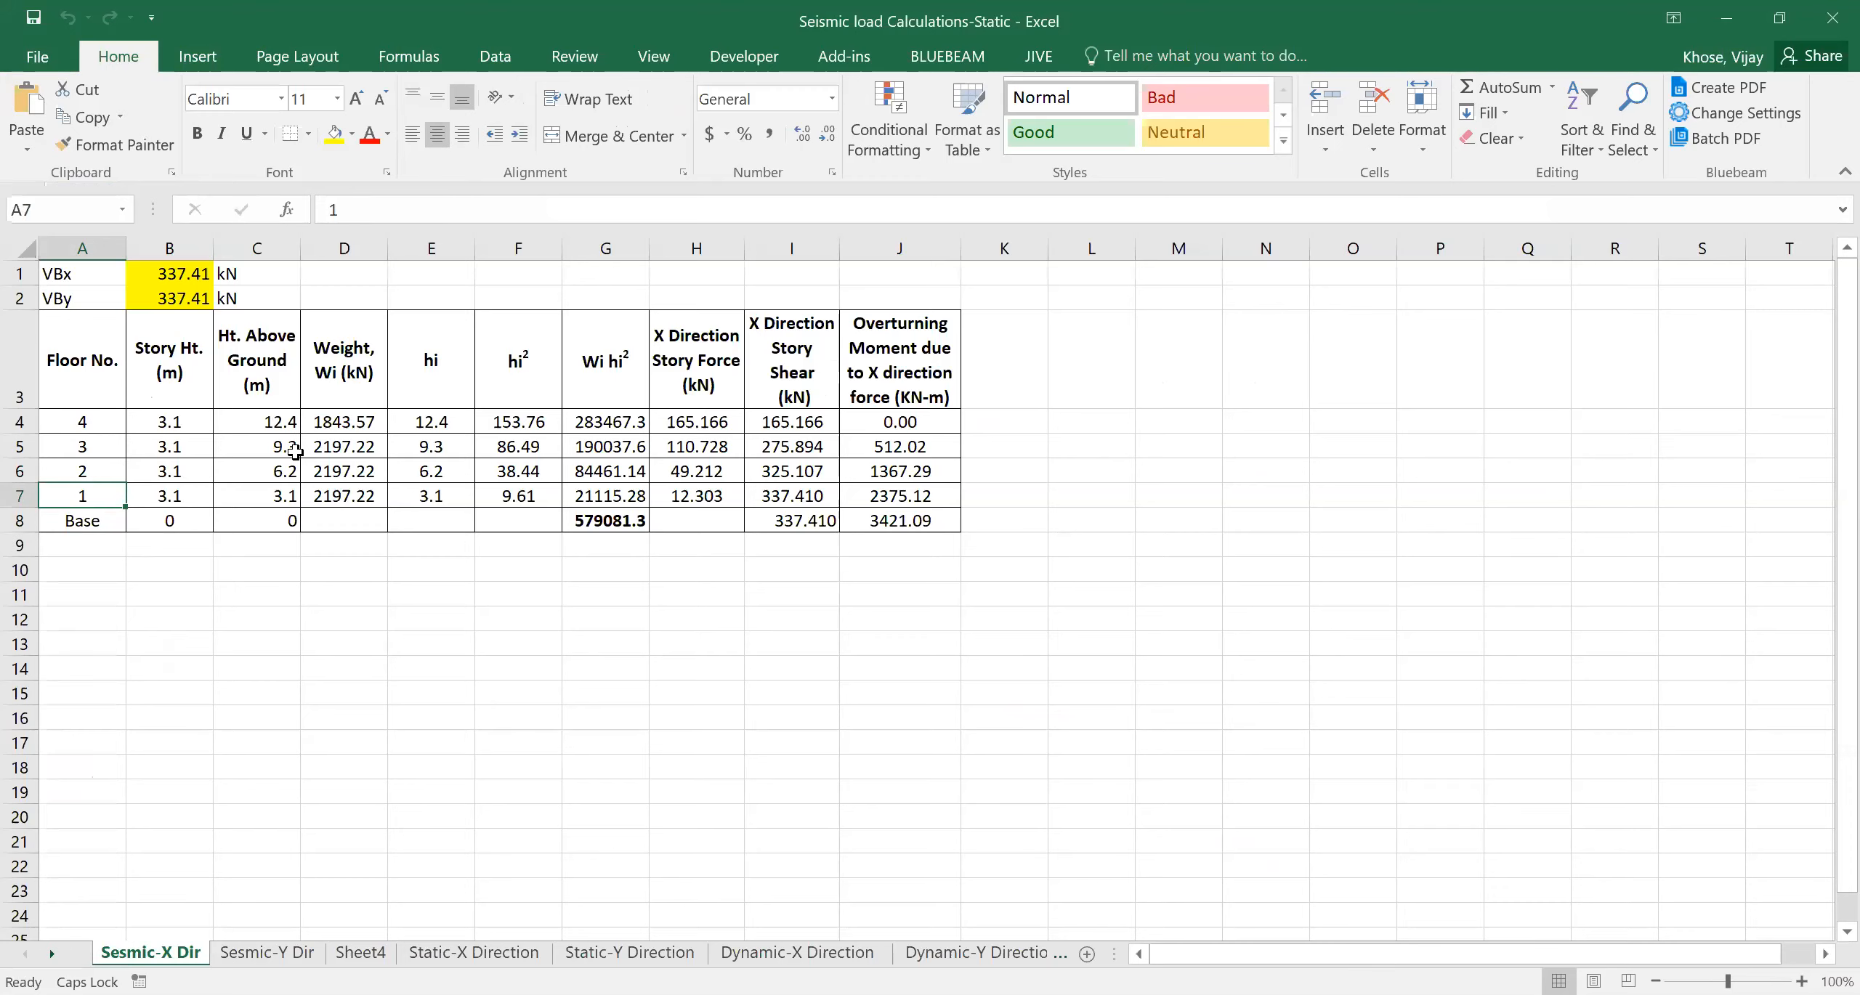
click(261, 495)
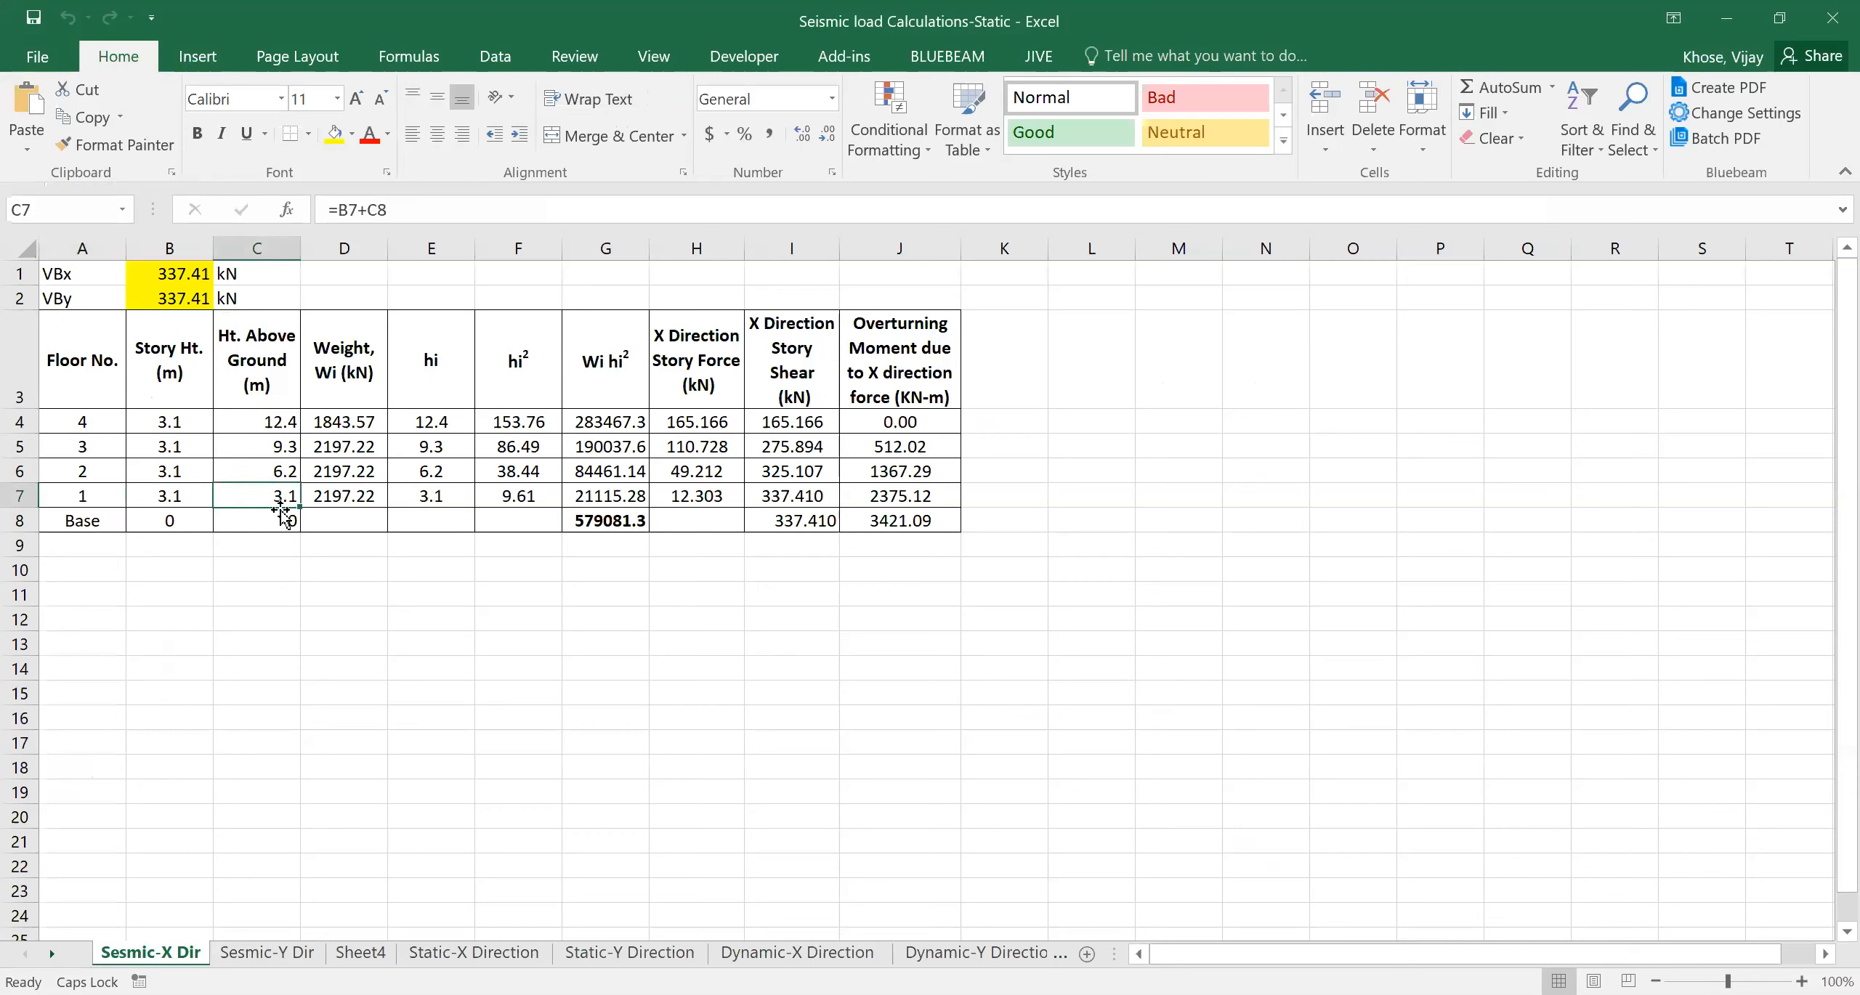
click(345, 422)
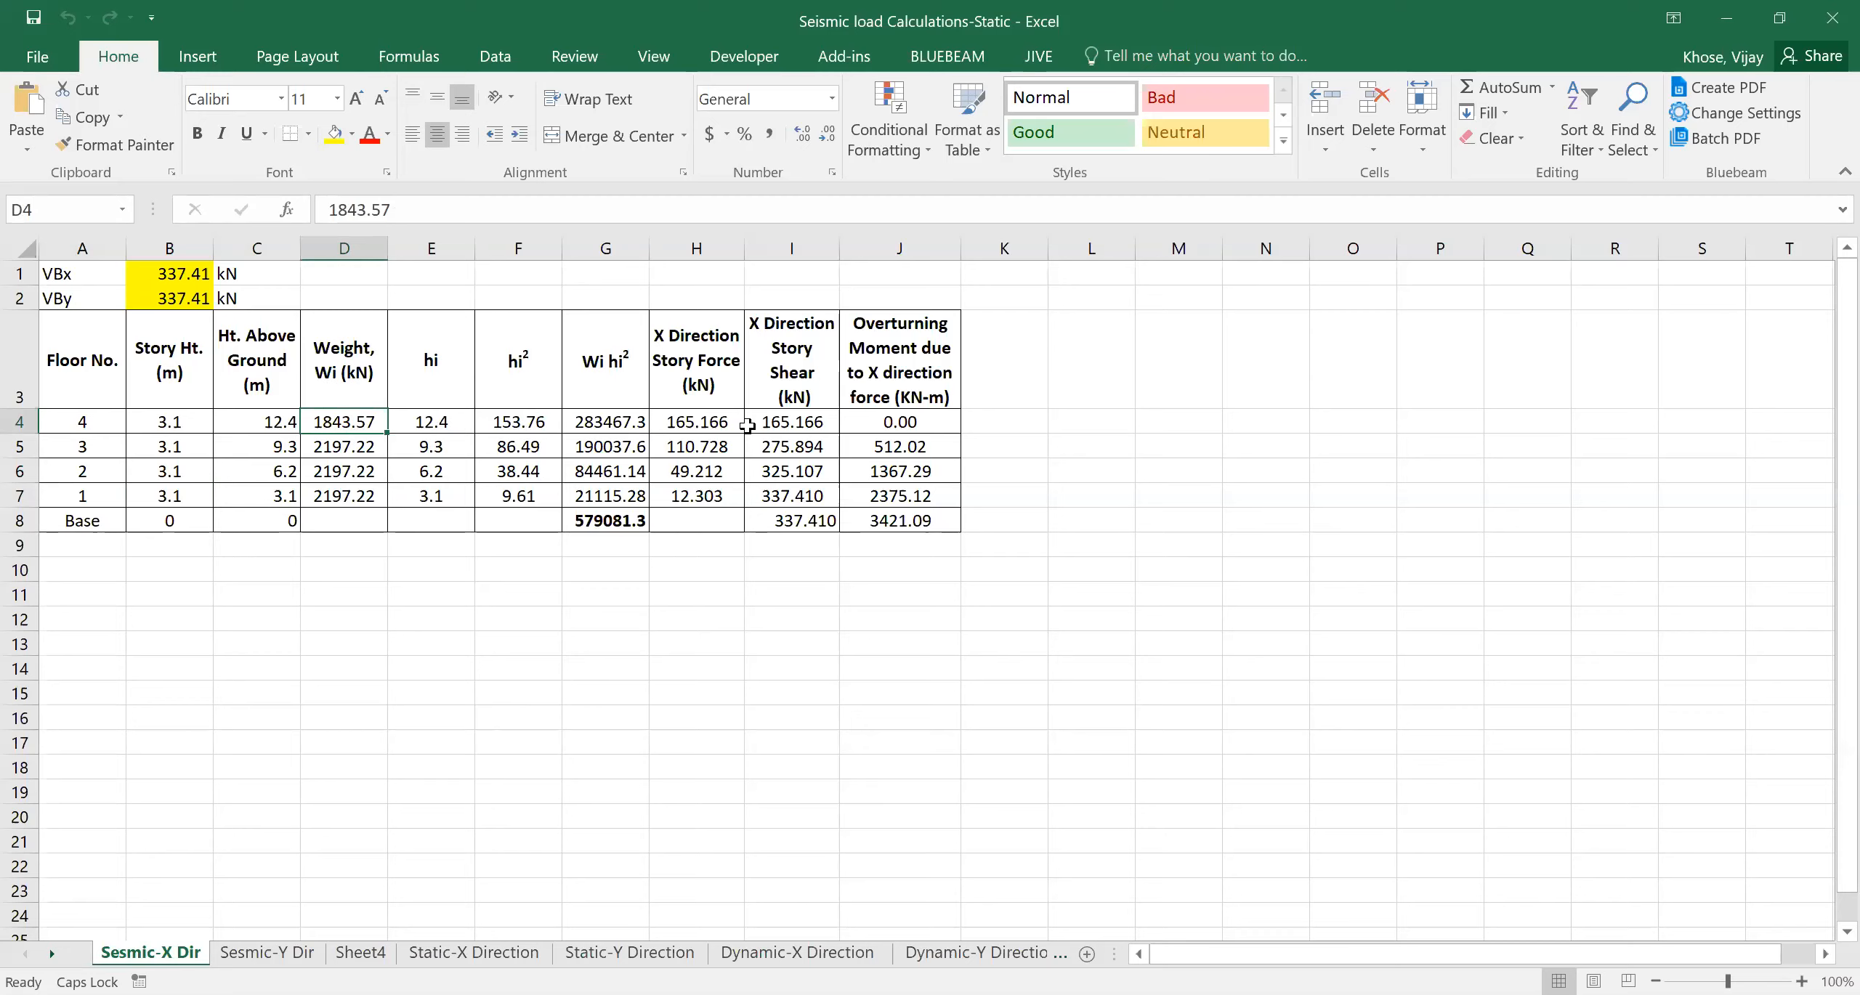
Inspect the X-direction story force formula for floor 4 and the story forces of the floors below
click(699, 428)
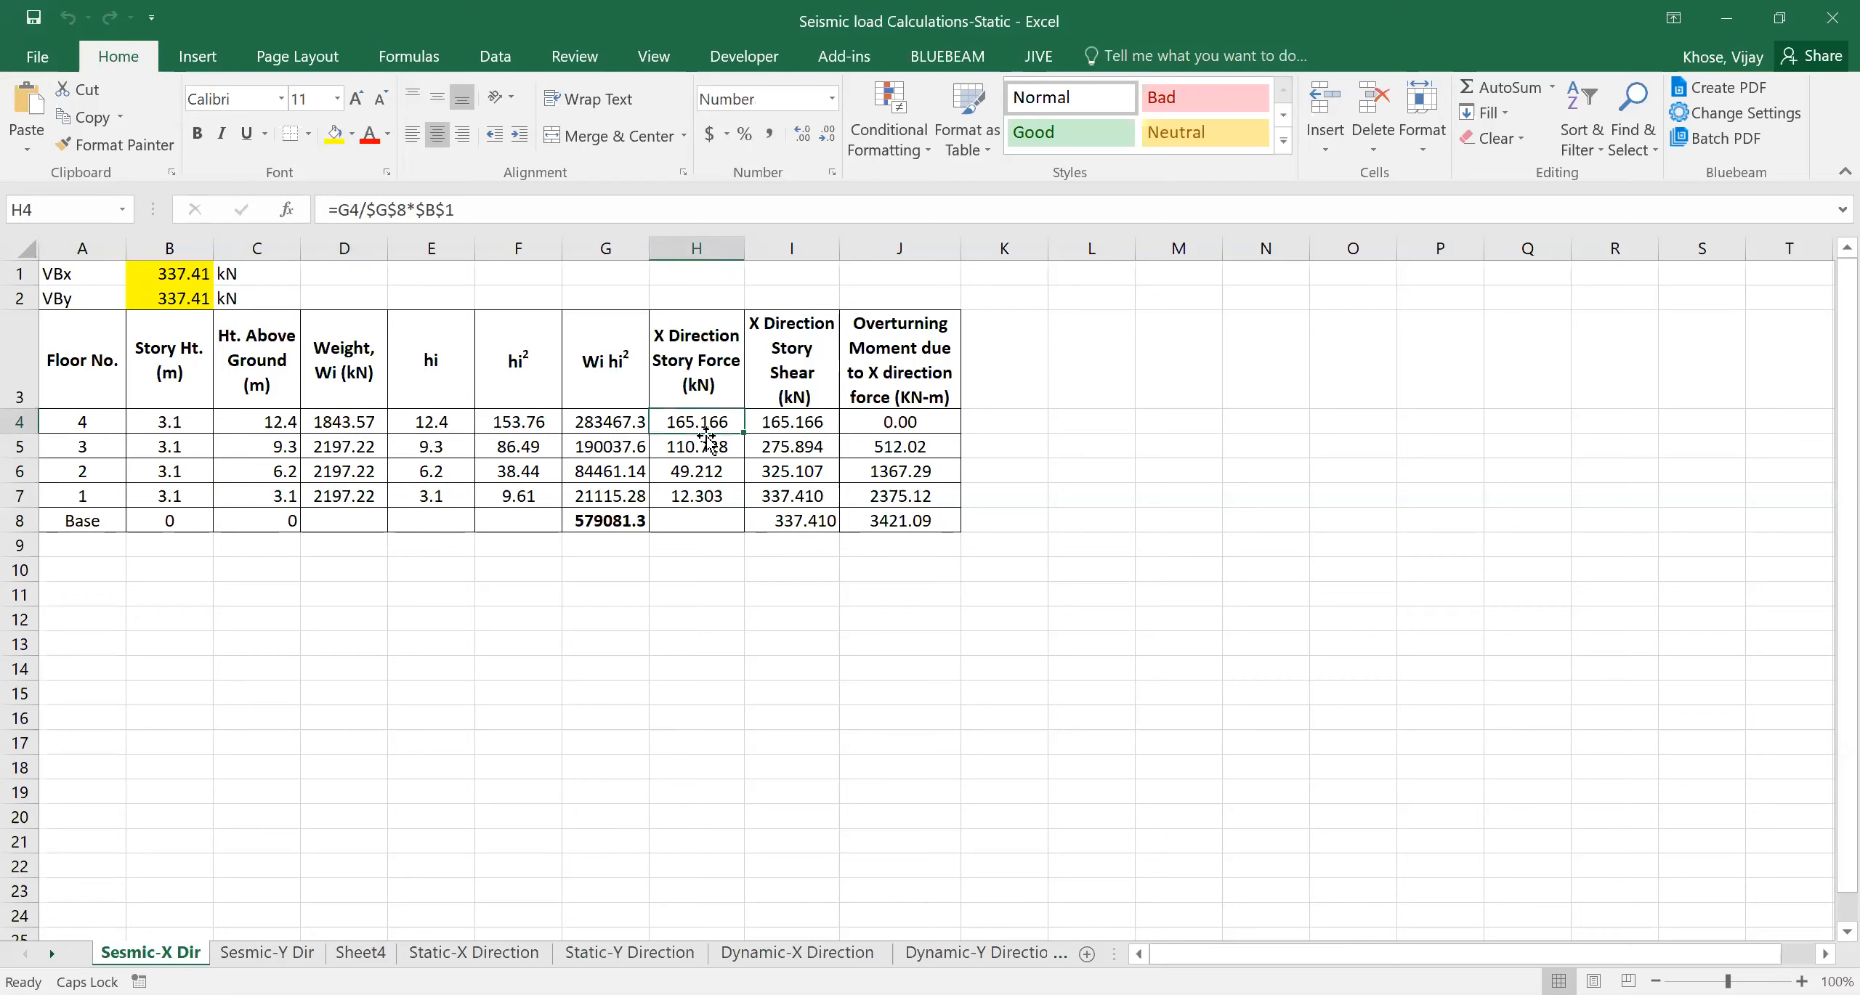
double_click(651, 435)
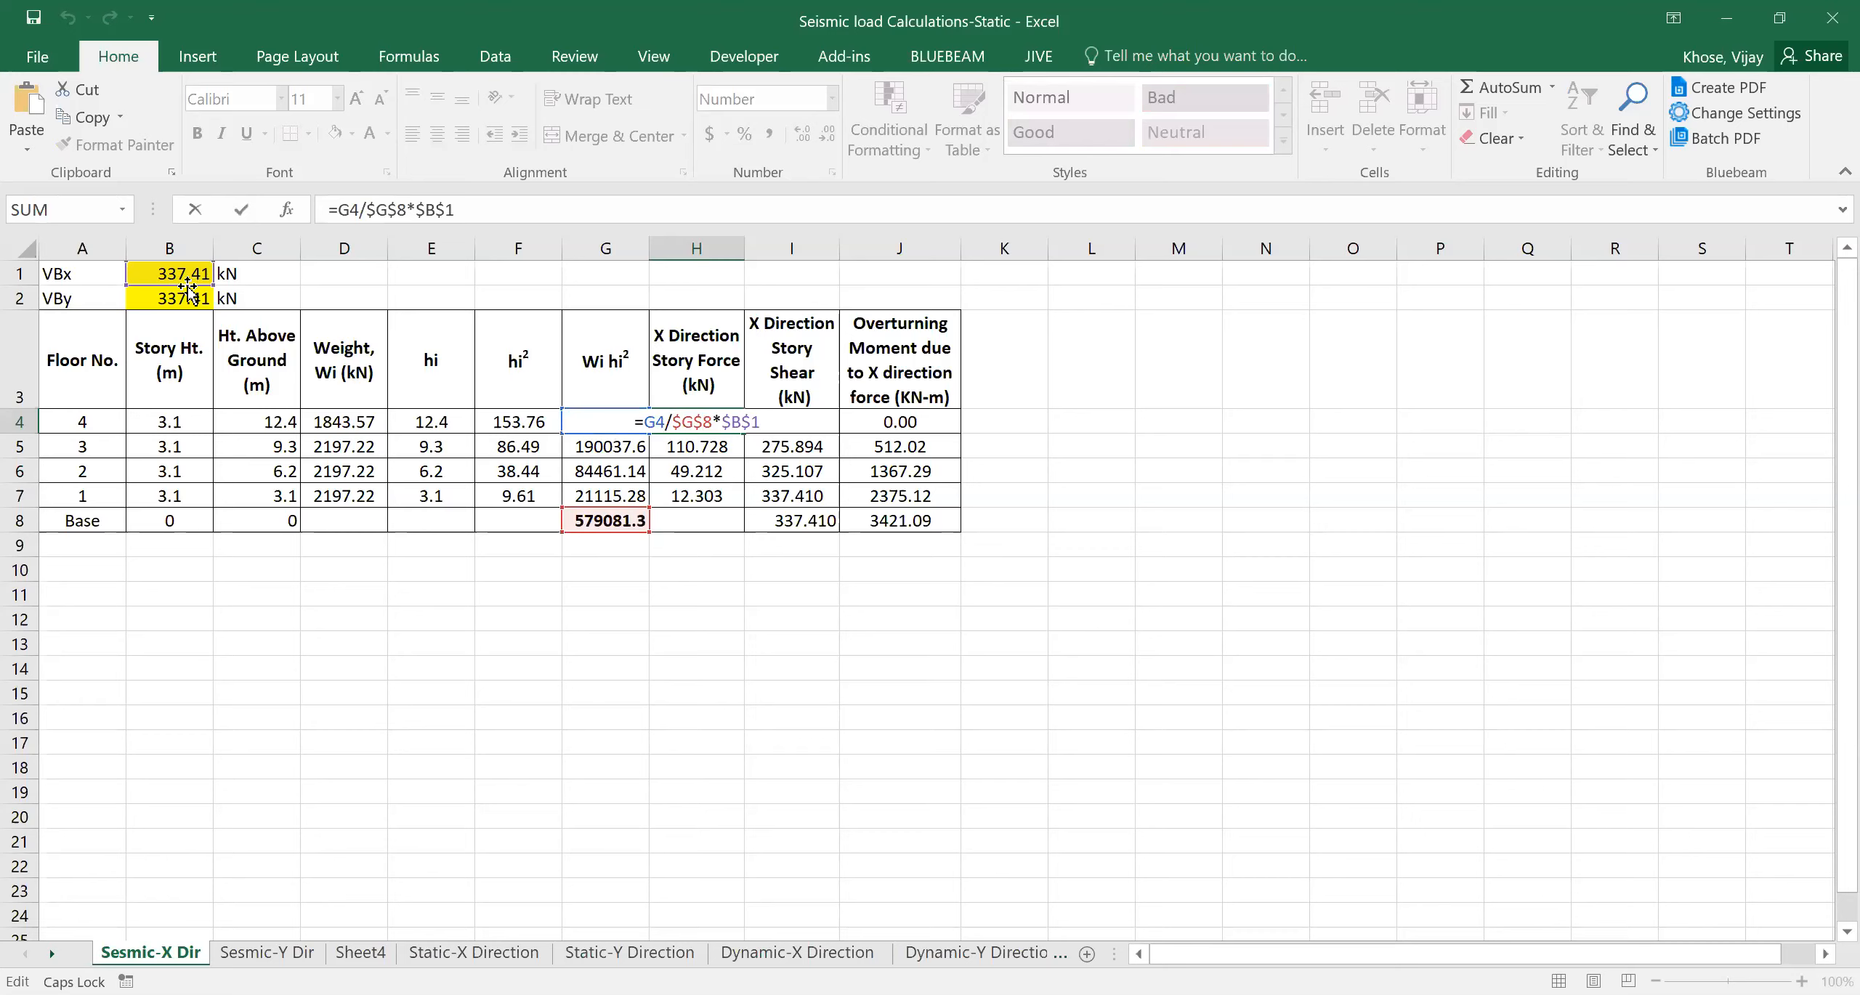
key(Return)
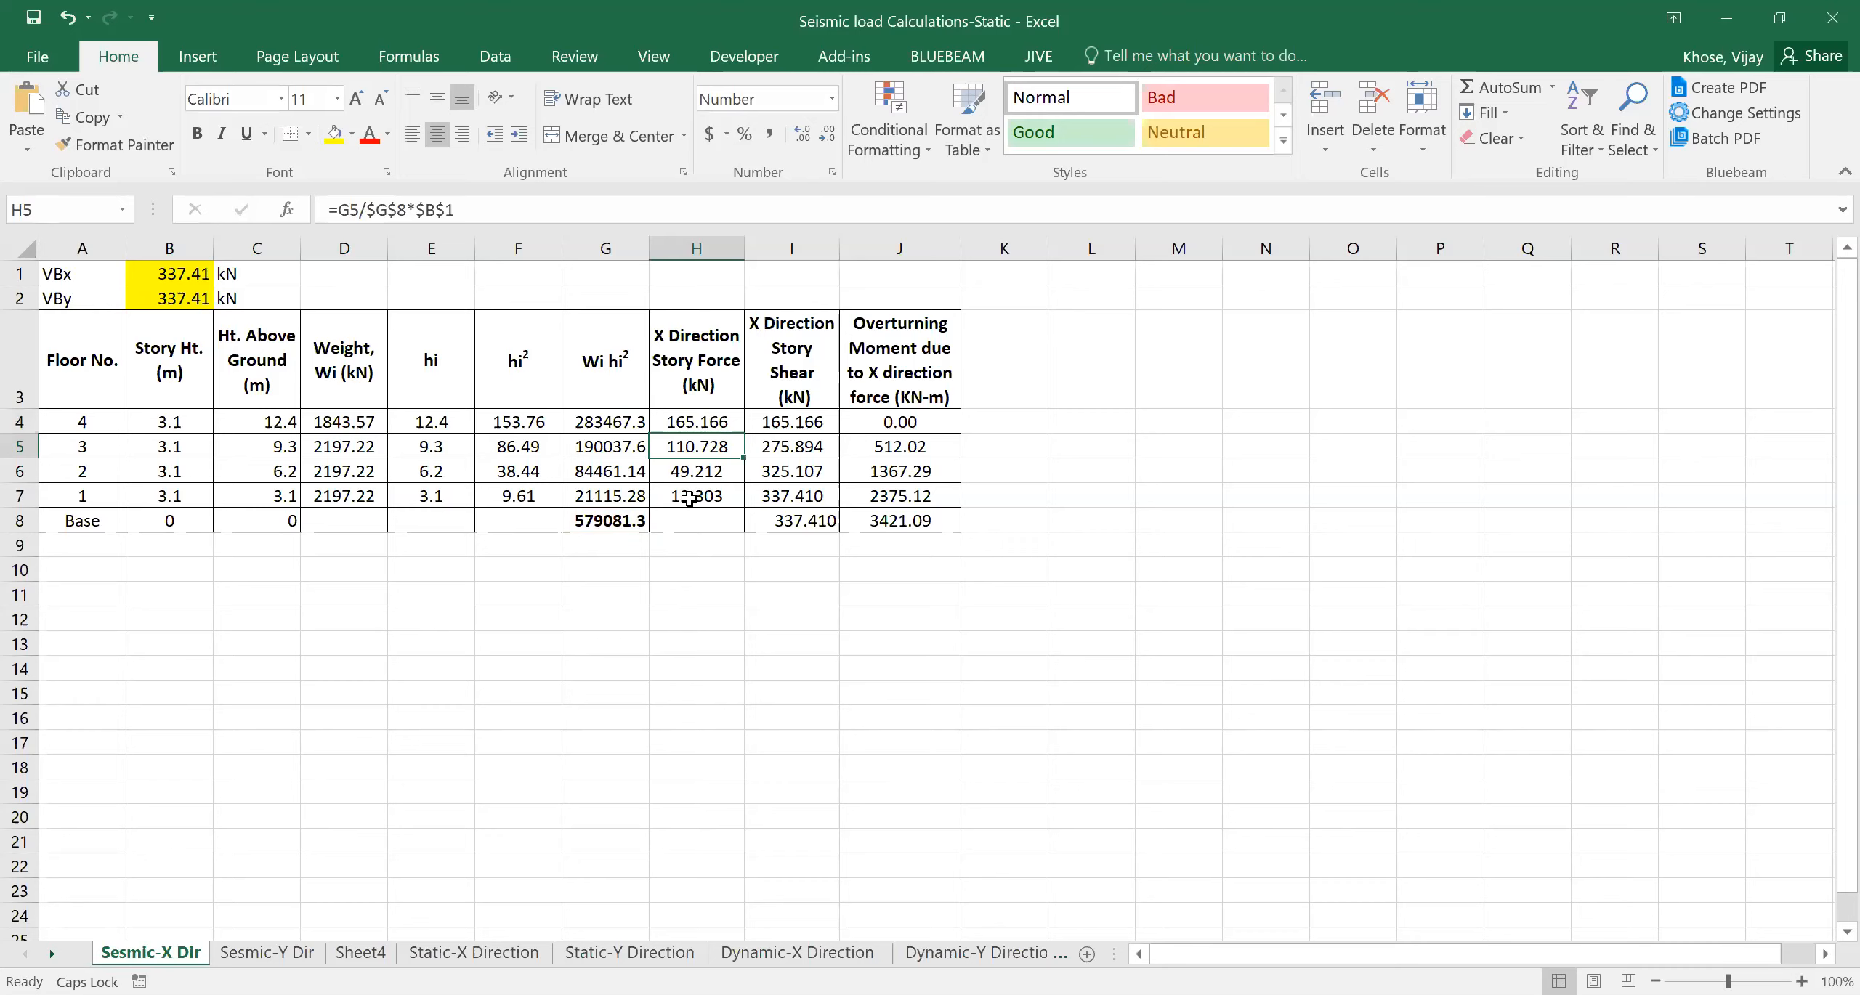
drag(689, 420, 689, 496)
click(719, 430)
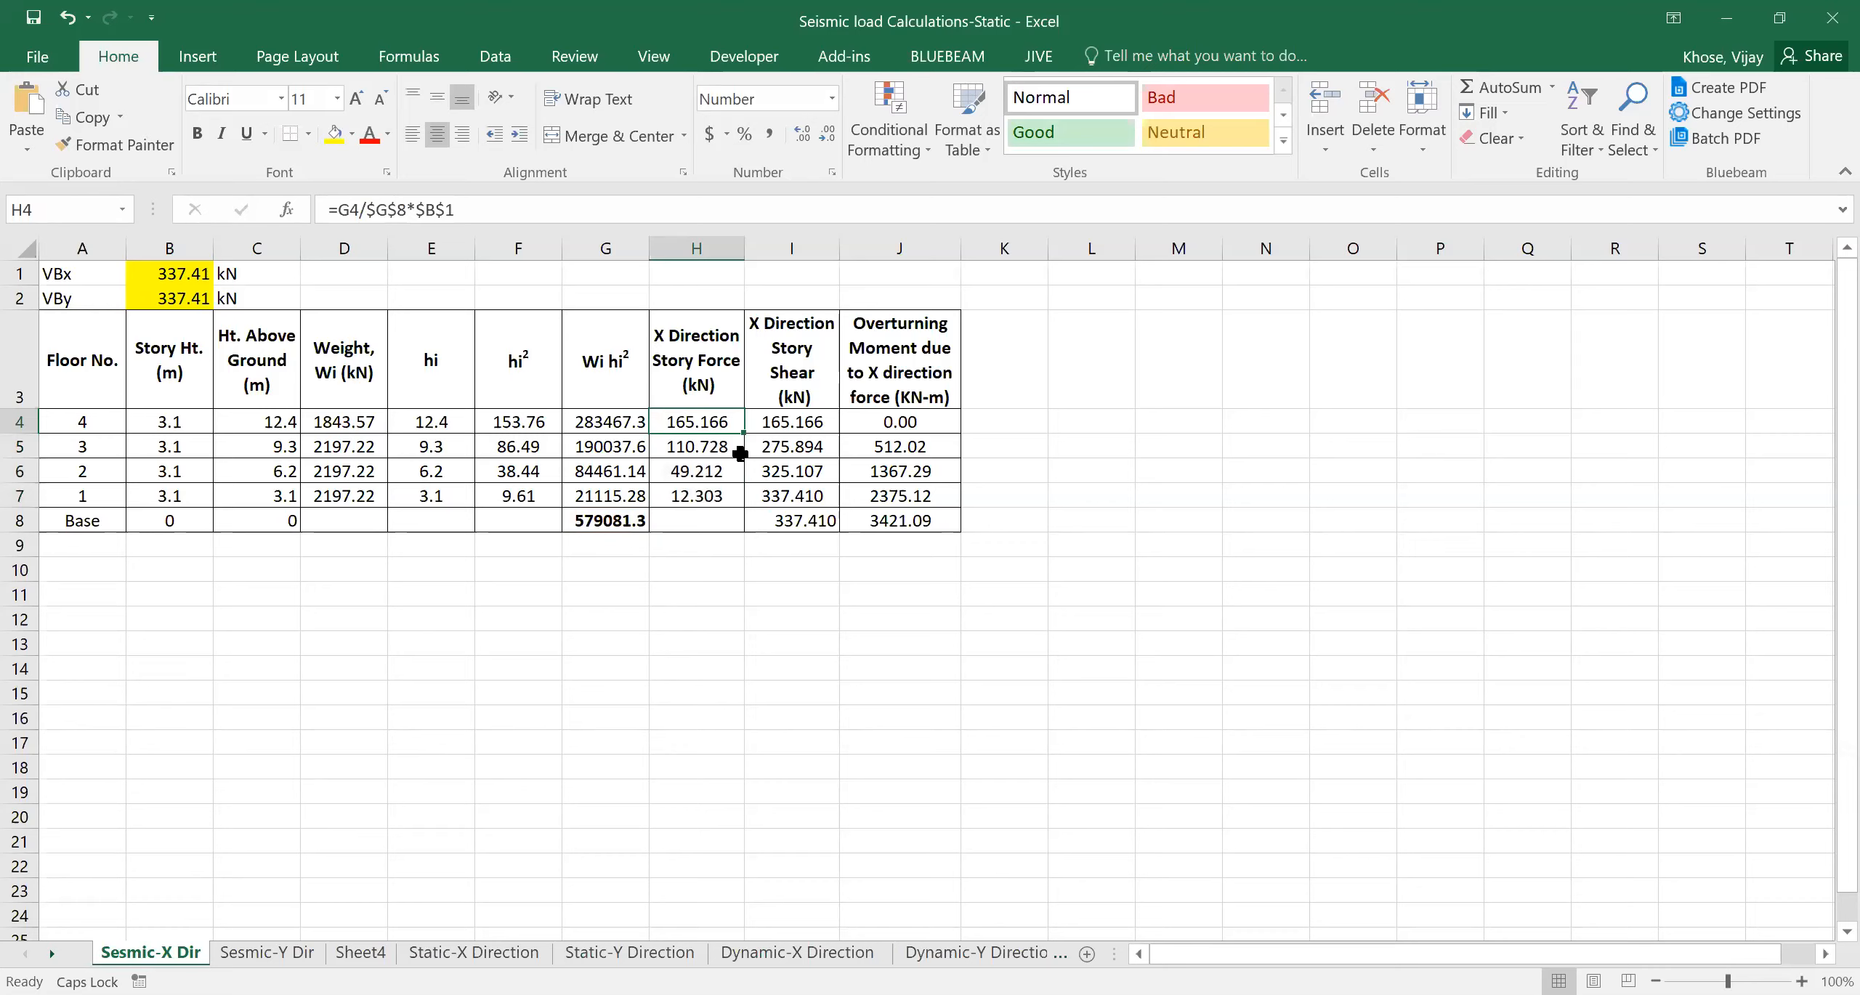
Set the VBx base shear in B1 to 339.42 kN and copy the value down to VBy
click(169, 274)
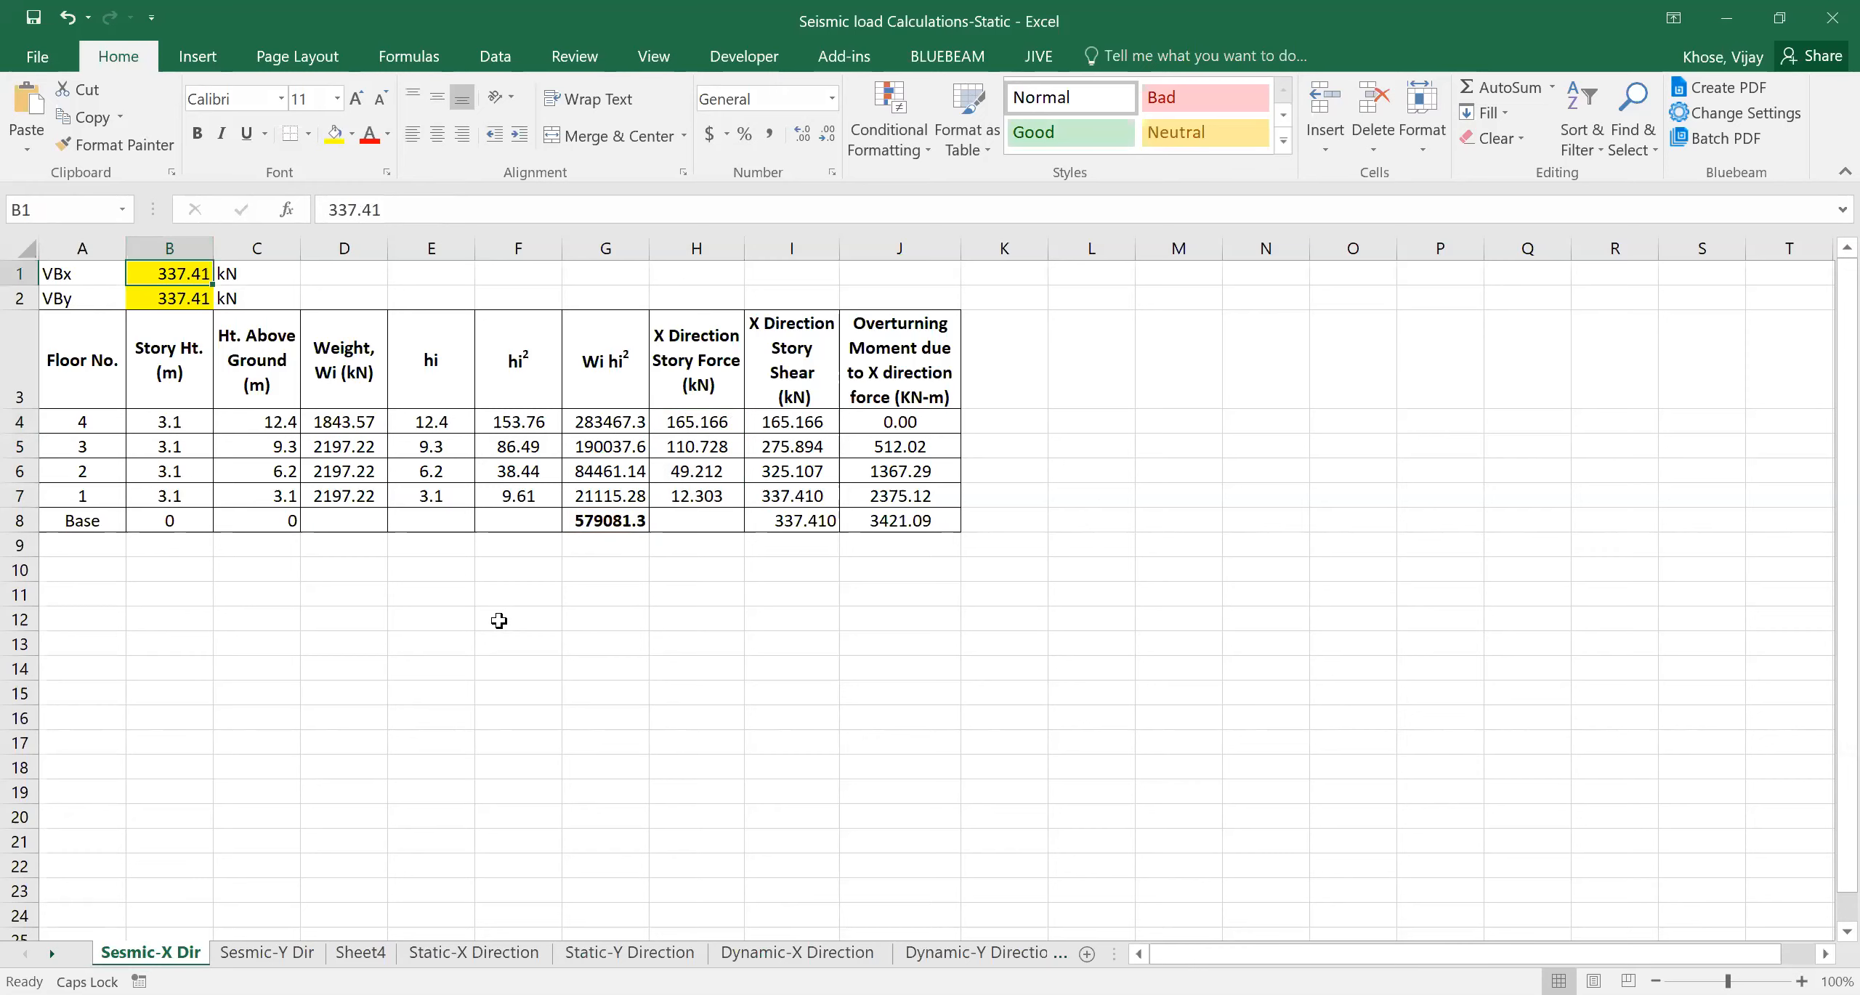
text(22)
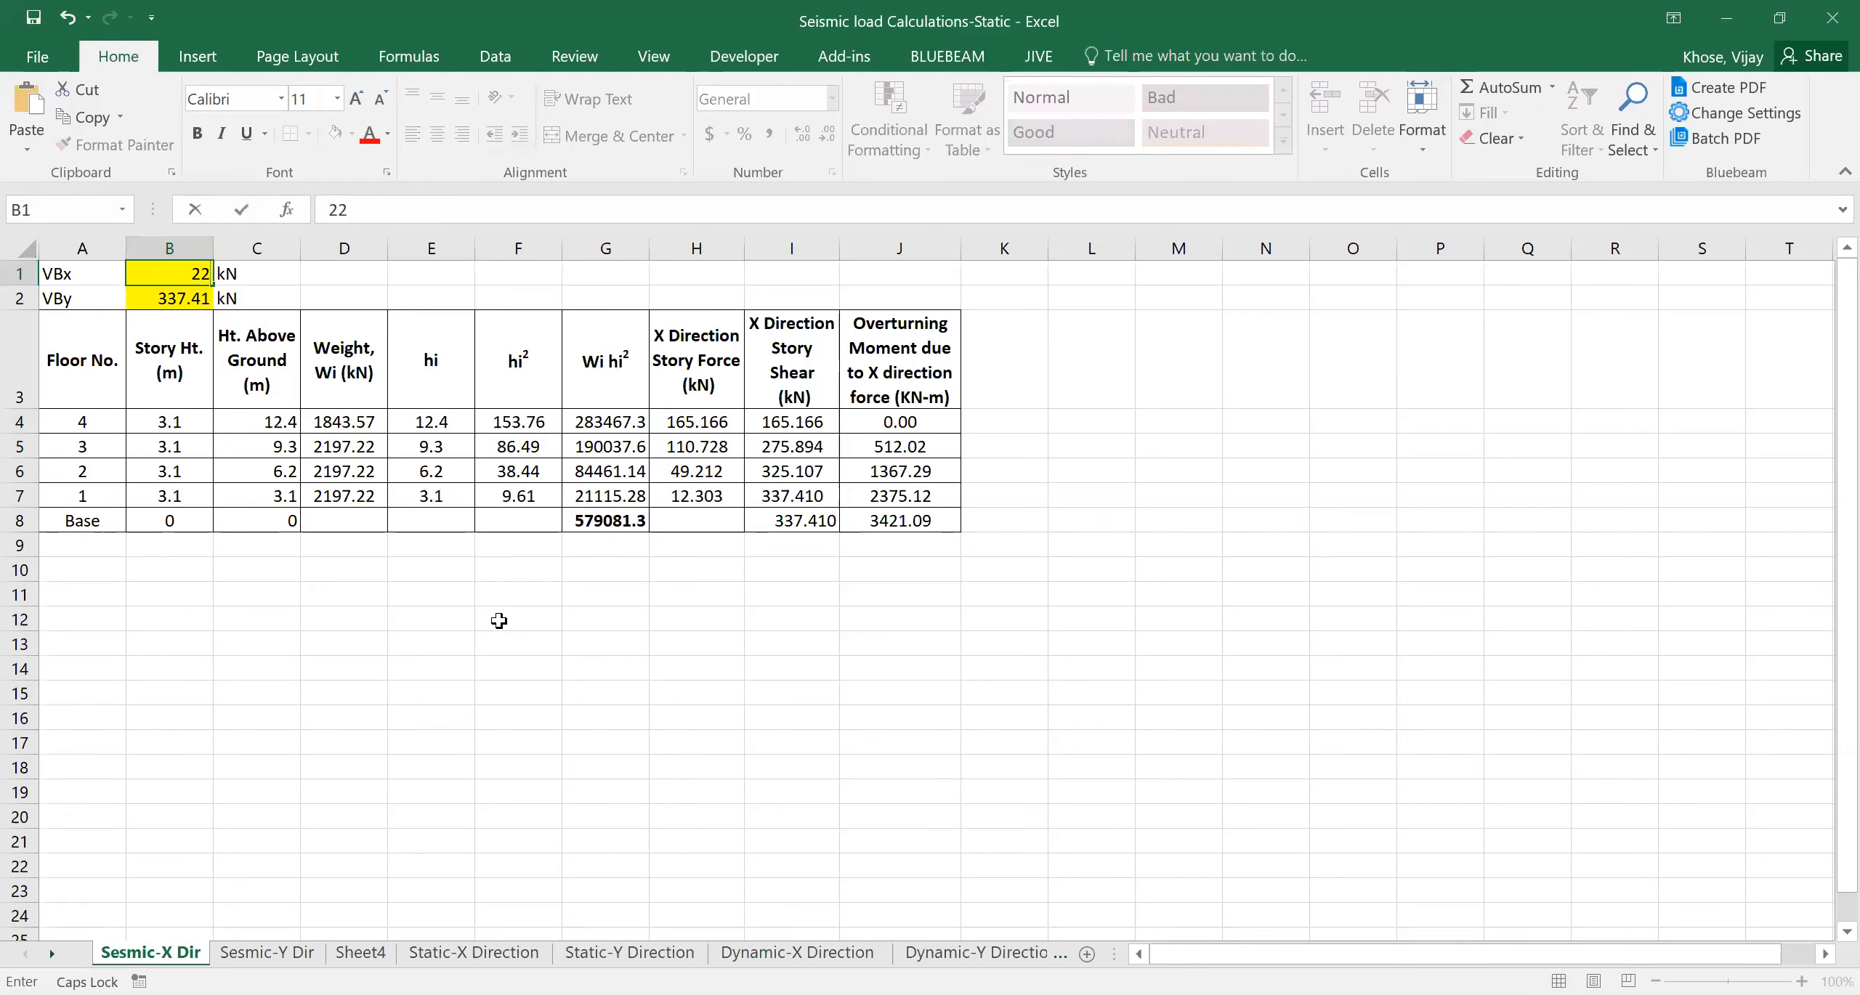
key(BackSpace)
key(BackSpace)
text(3)
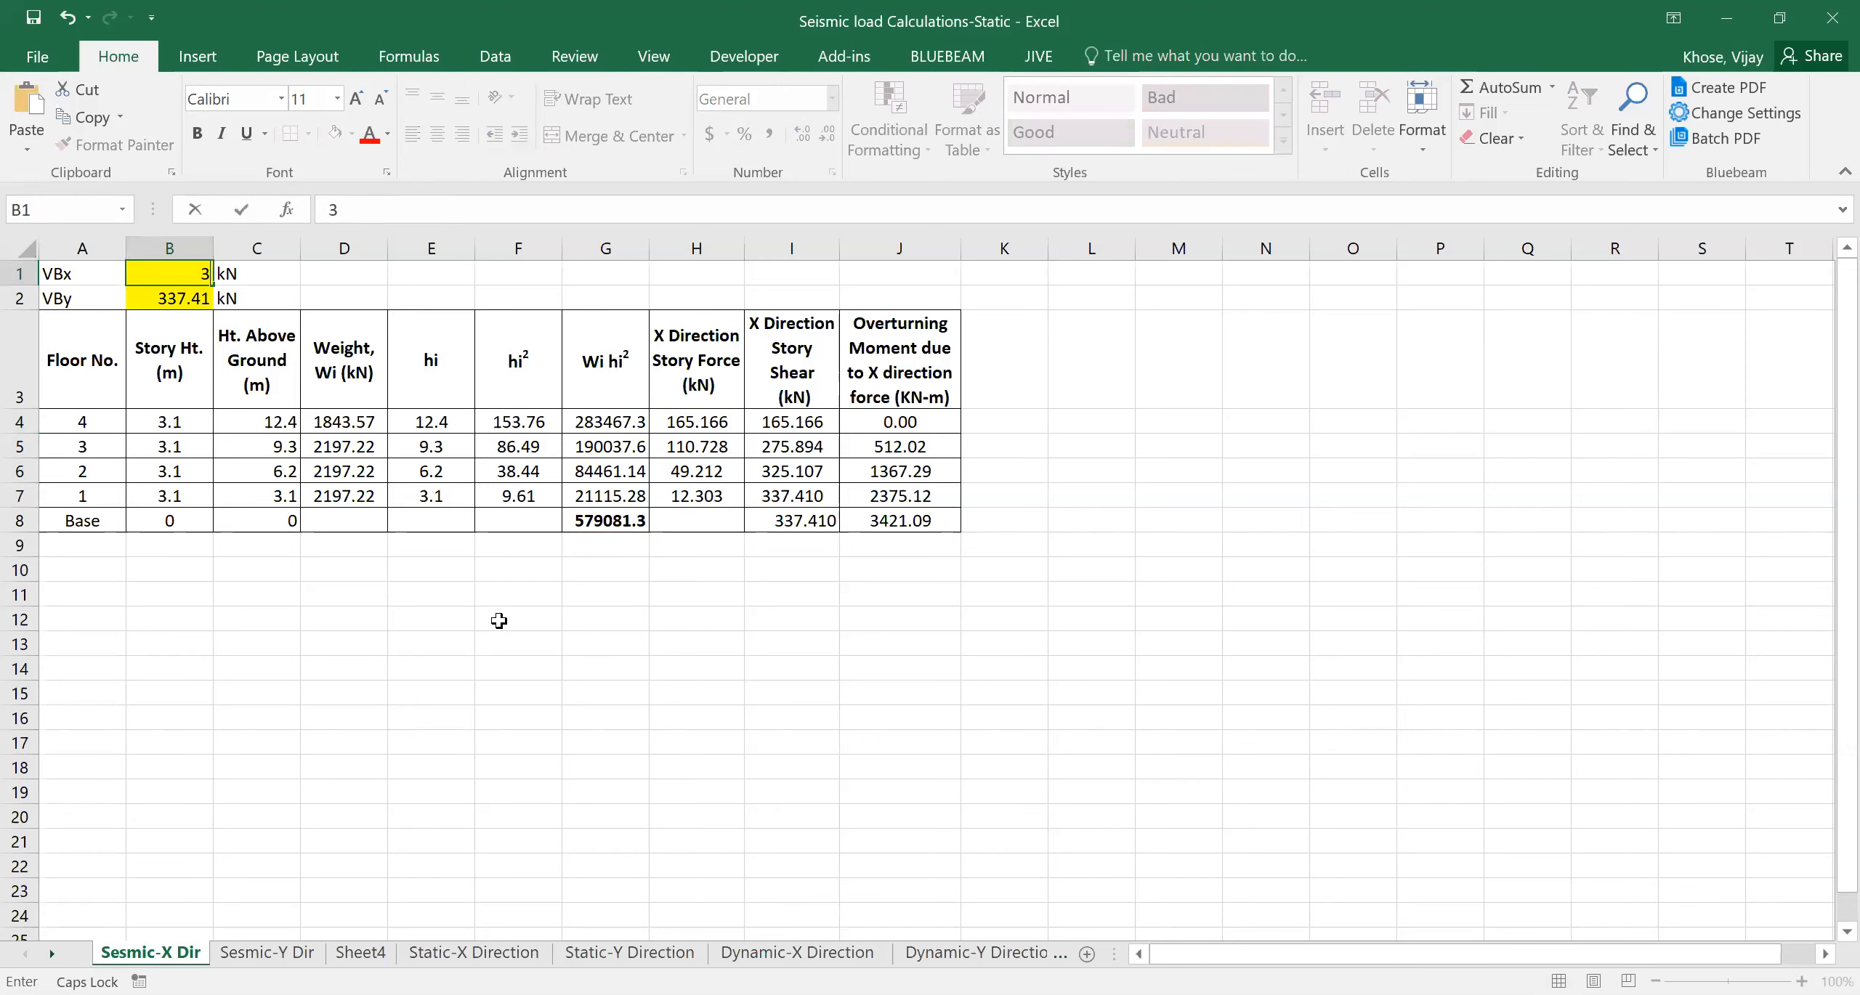
text(39.41)
click(501, 465)
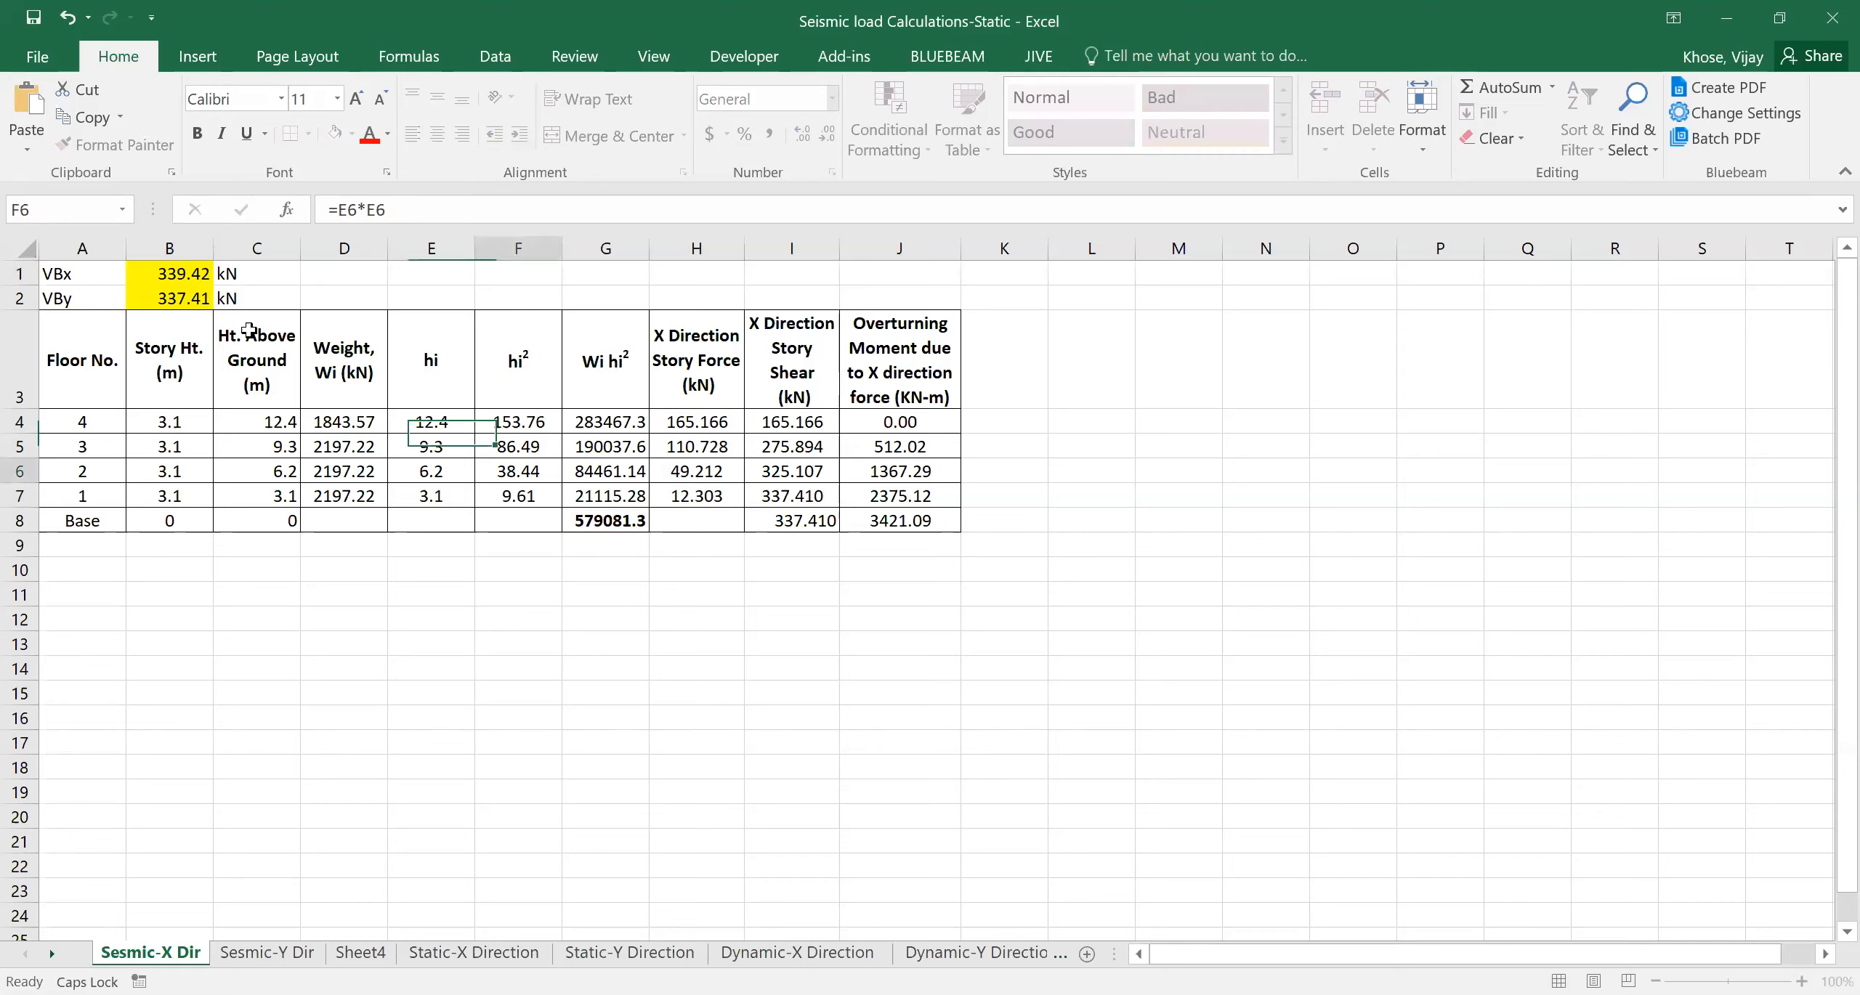
click(204, 278)
Set the weight Wi of floor 4 to 1932 kN and check the X-direction story shear at the base
click(599, 423)
key(Left)
key(Left)
key(Left)
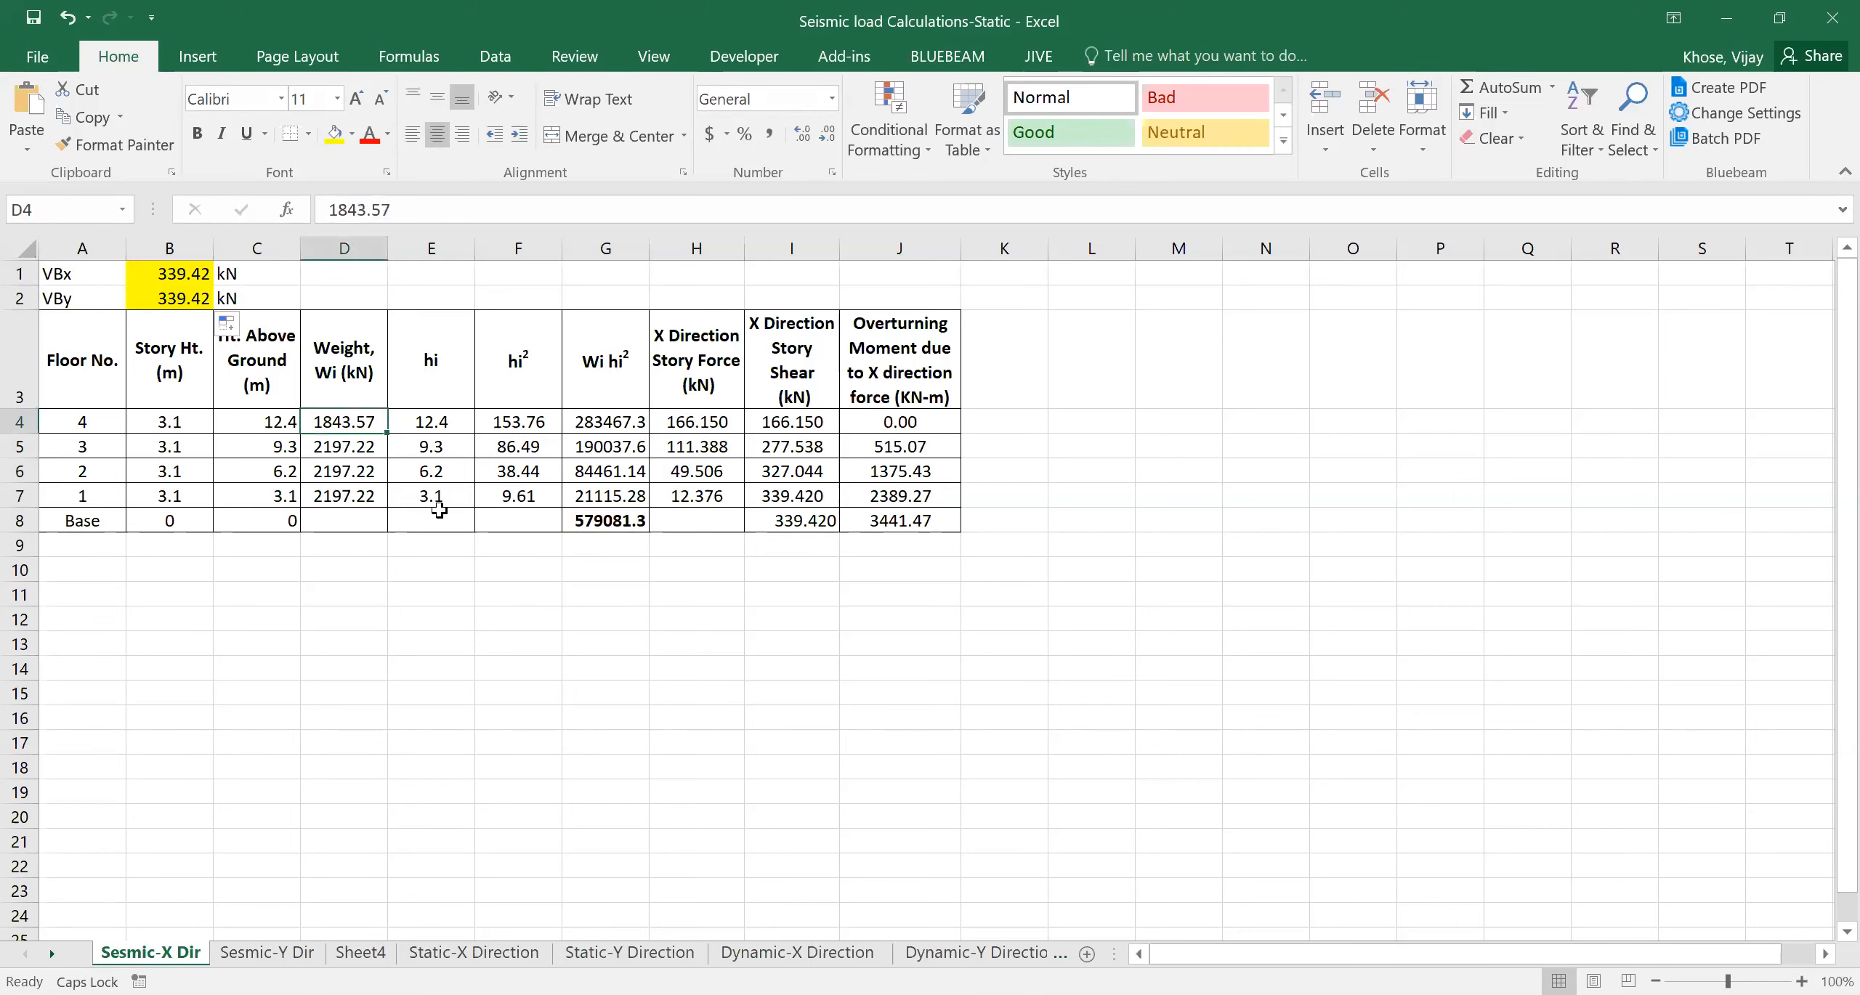
text(1)
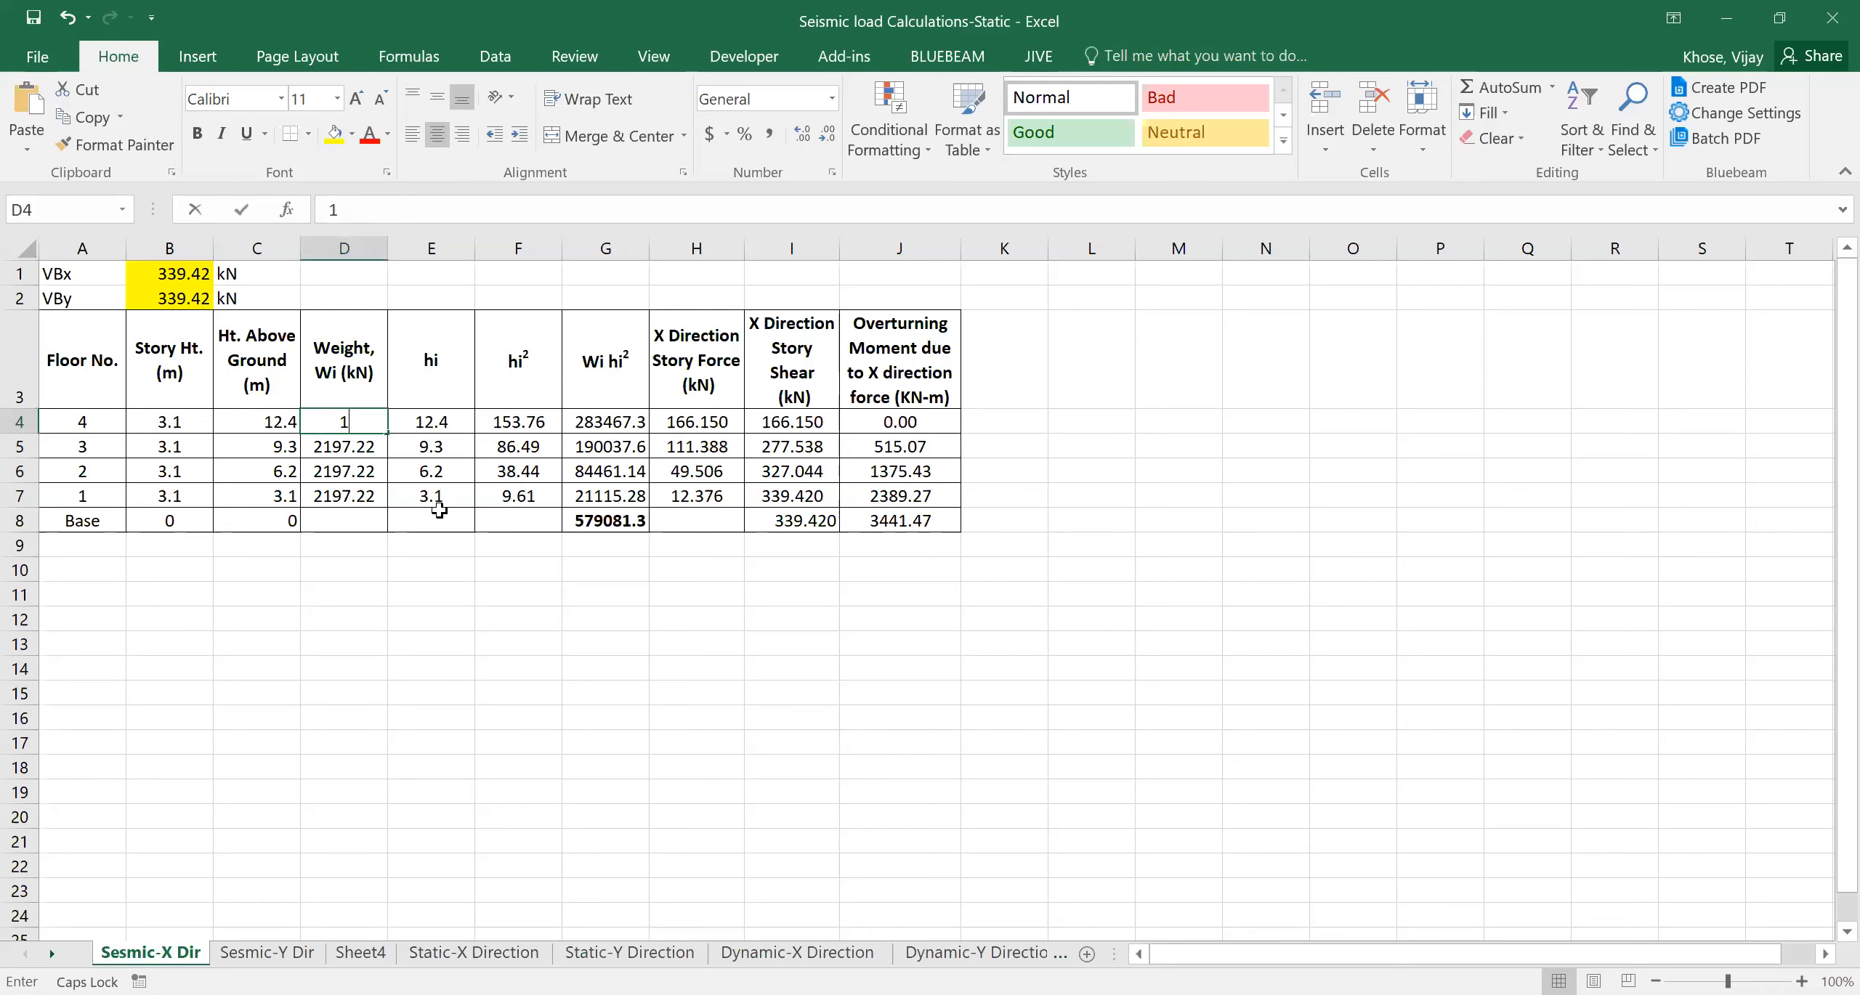
text(9)
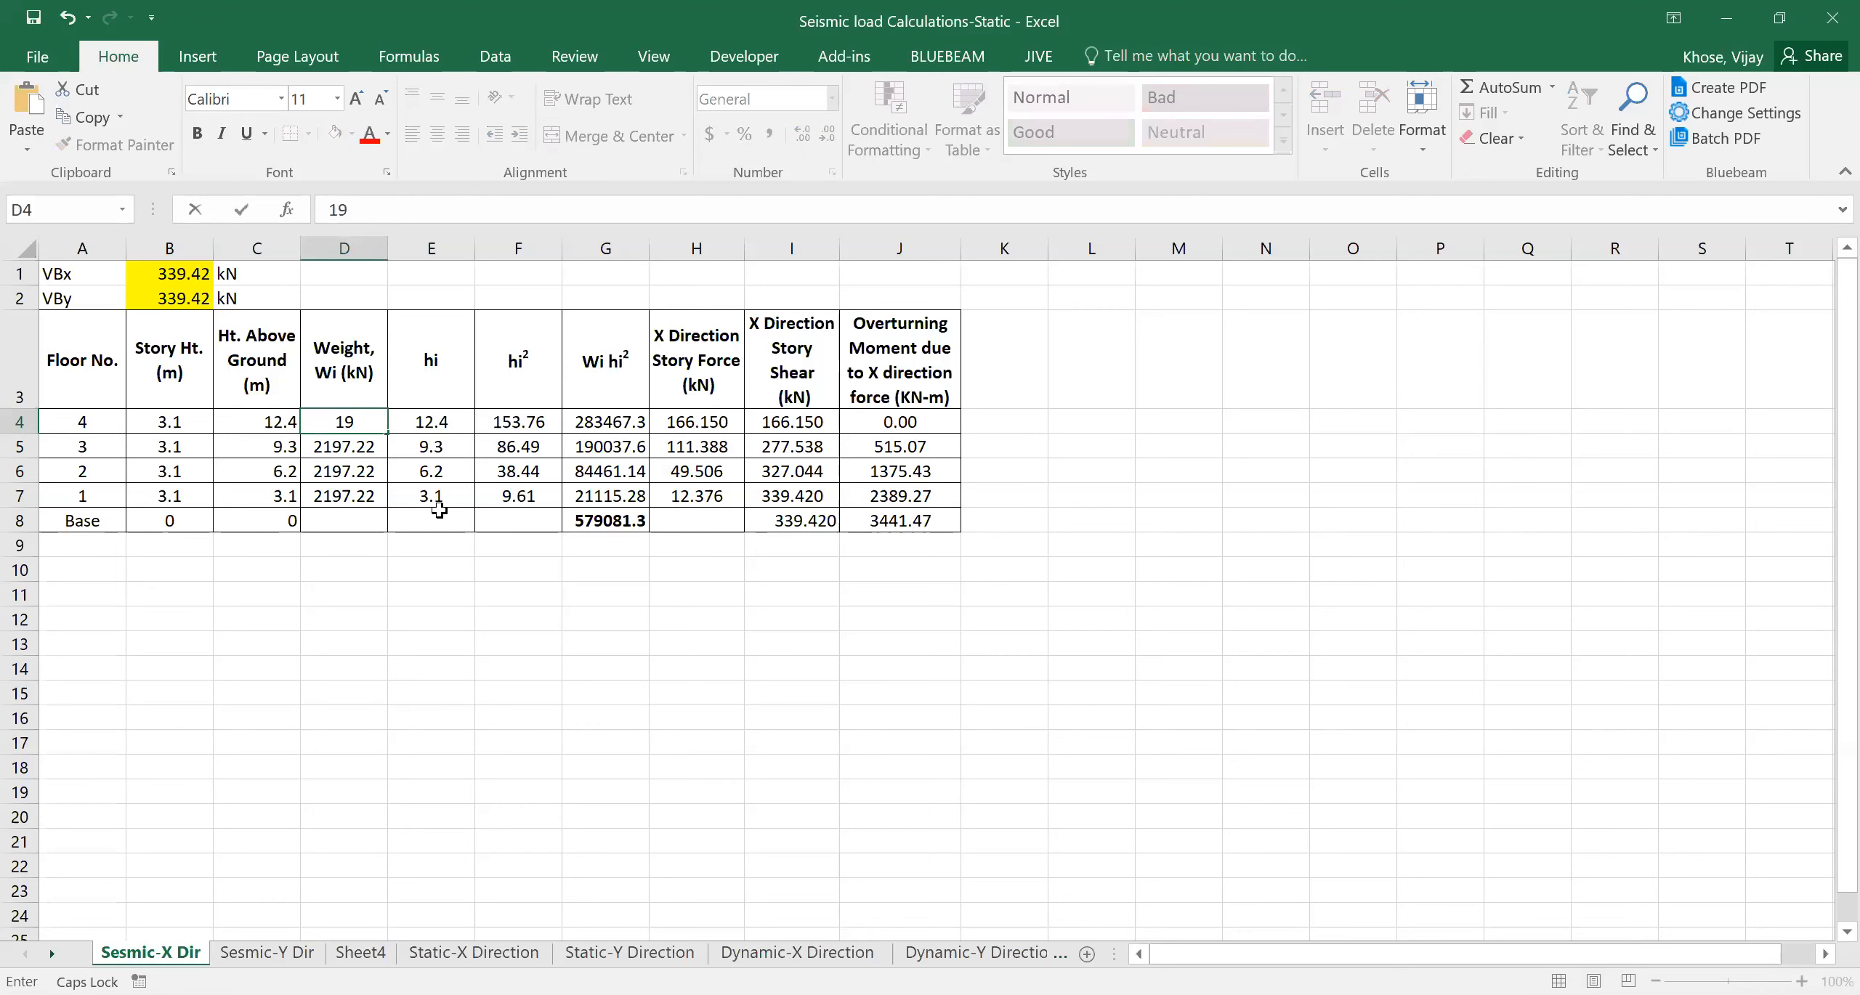
text(32)
click(476, 571)
click(875, 686)
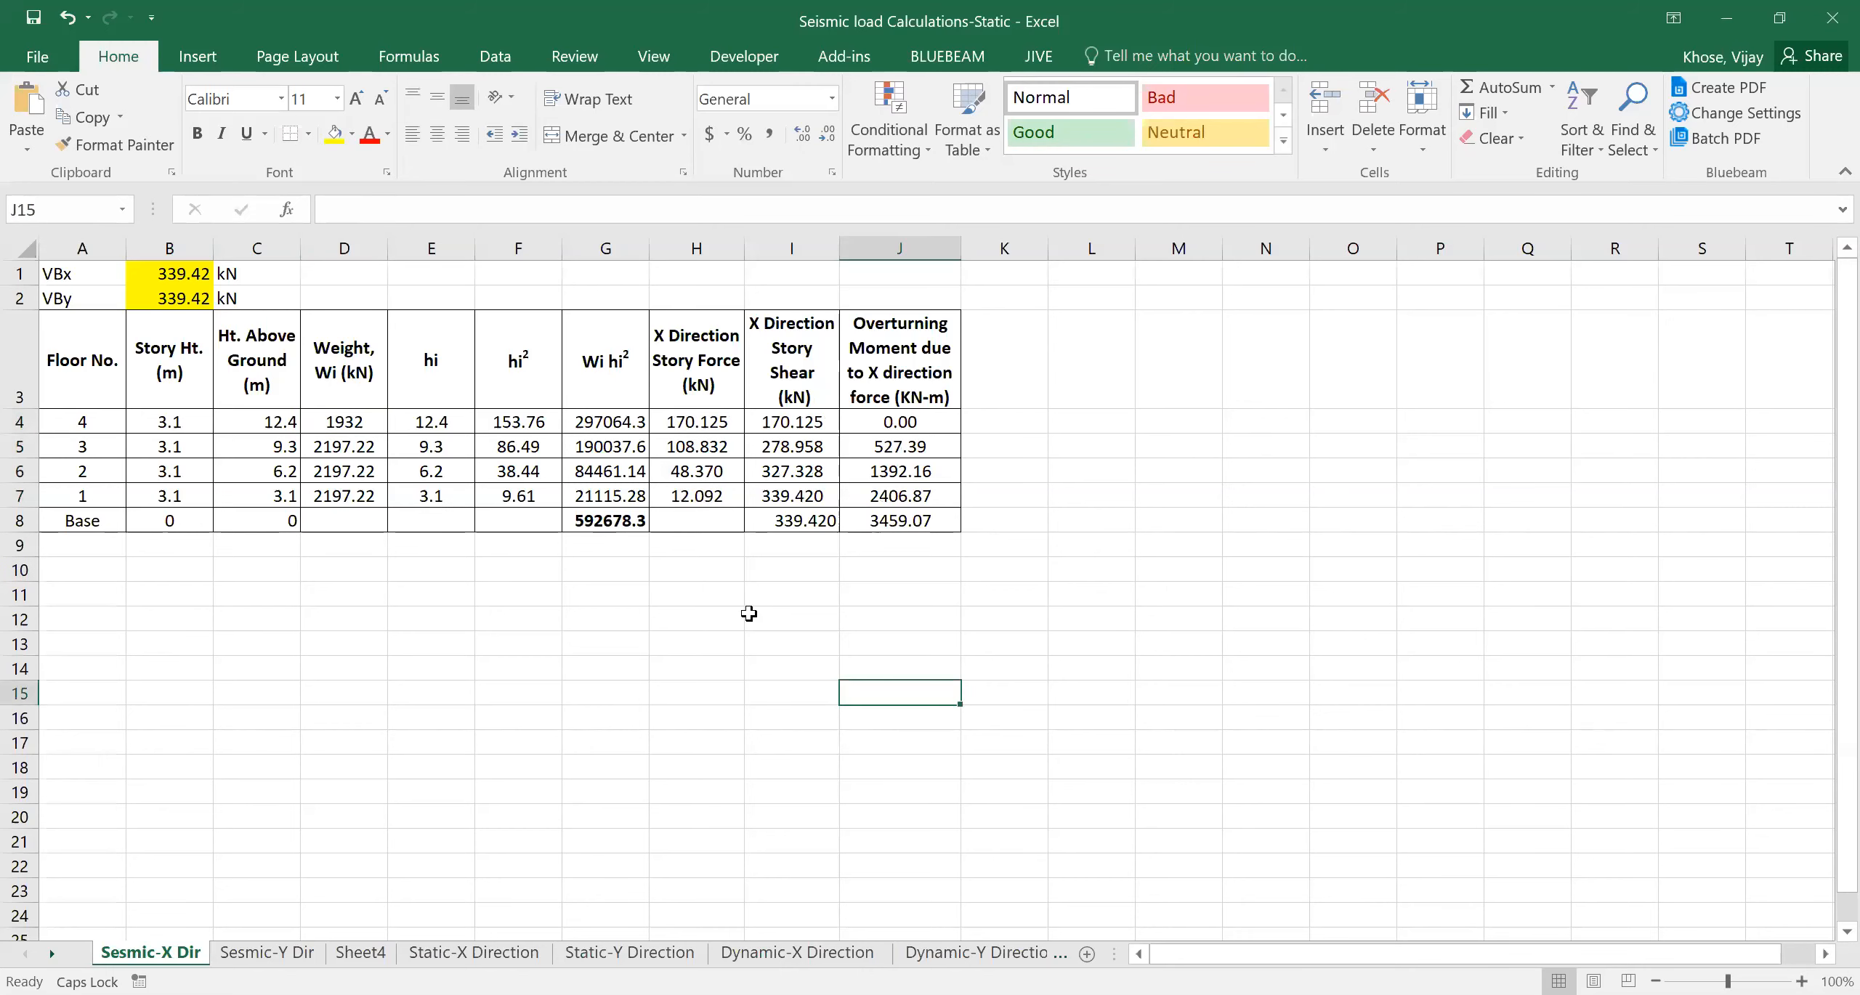
click(793, 523)
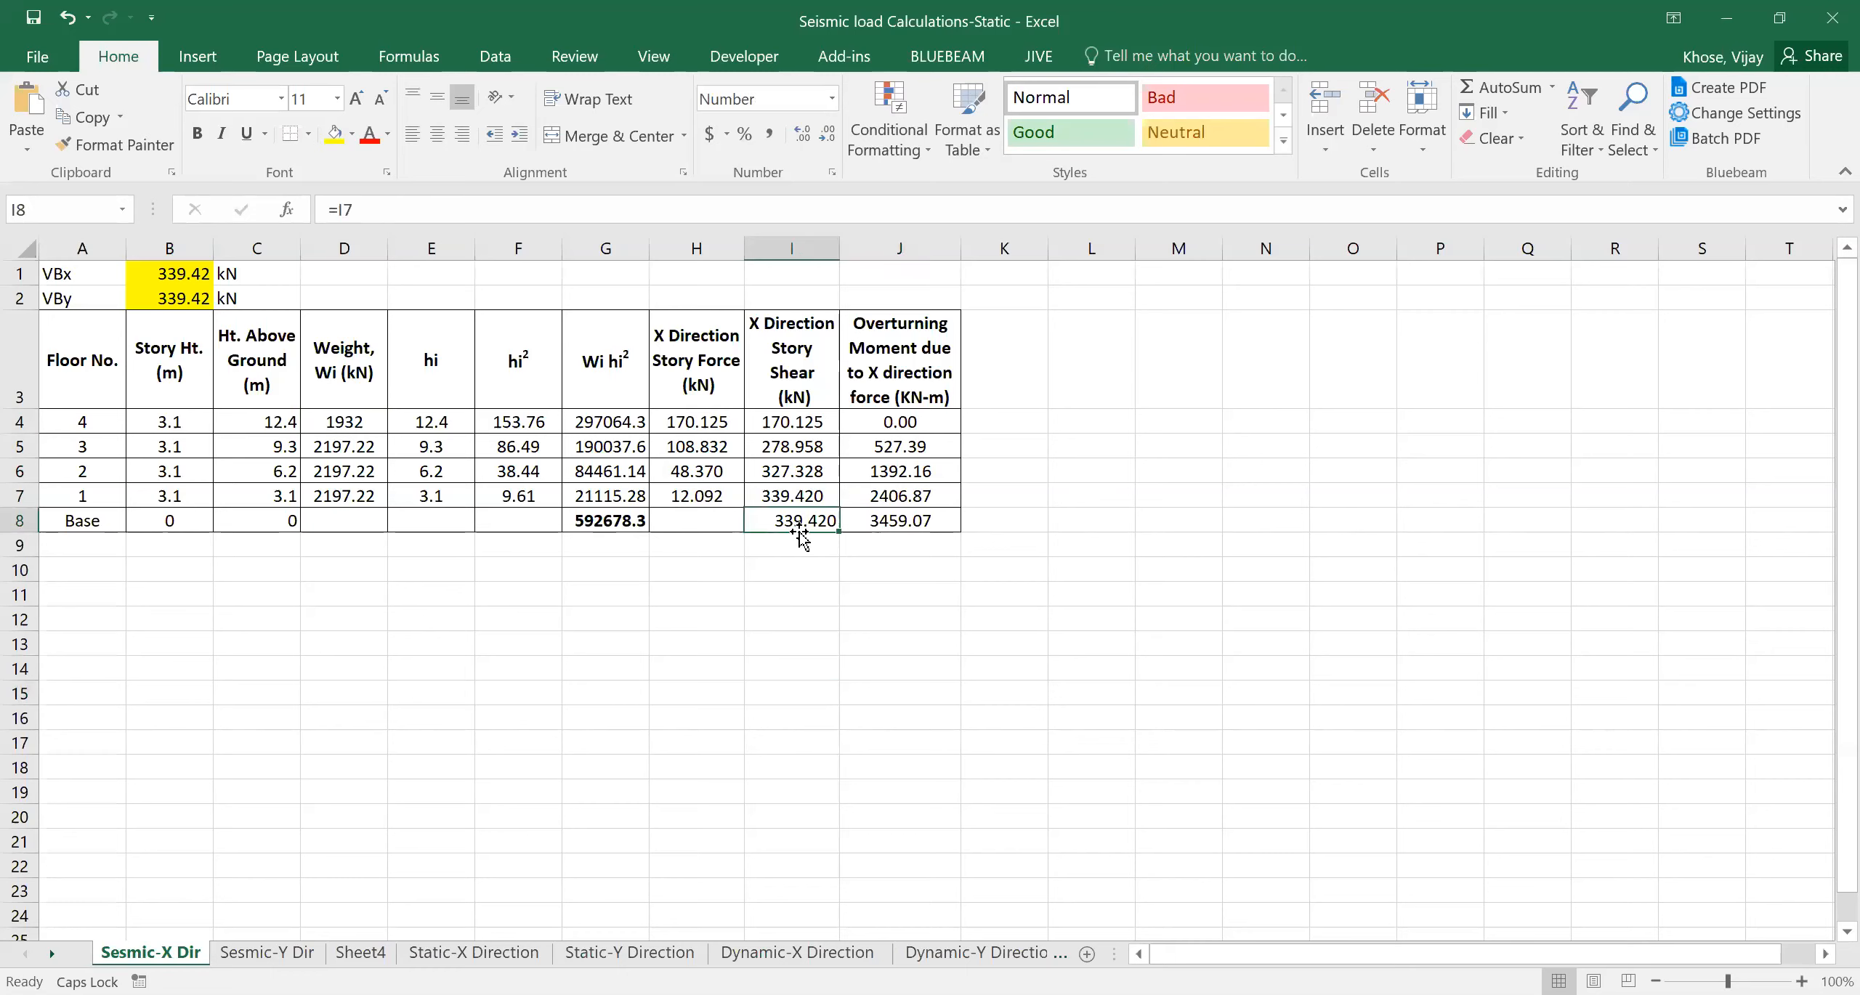
Highlight the X-direction story shears of floors 4 to 1, then switch to ETABS and close the Story Forces table
drag(792, 422, 792, 496)
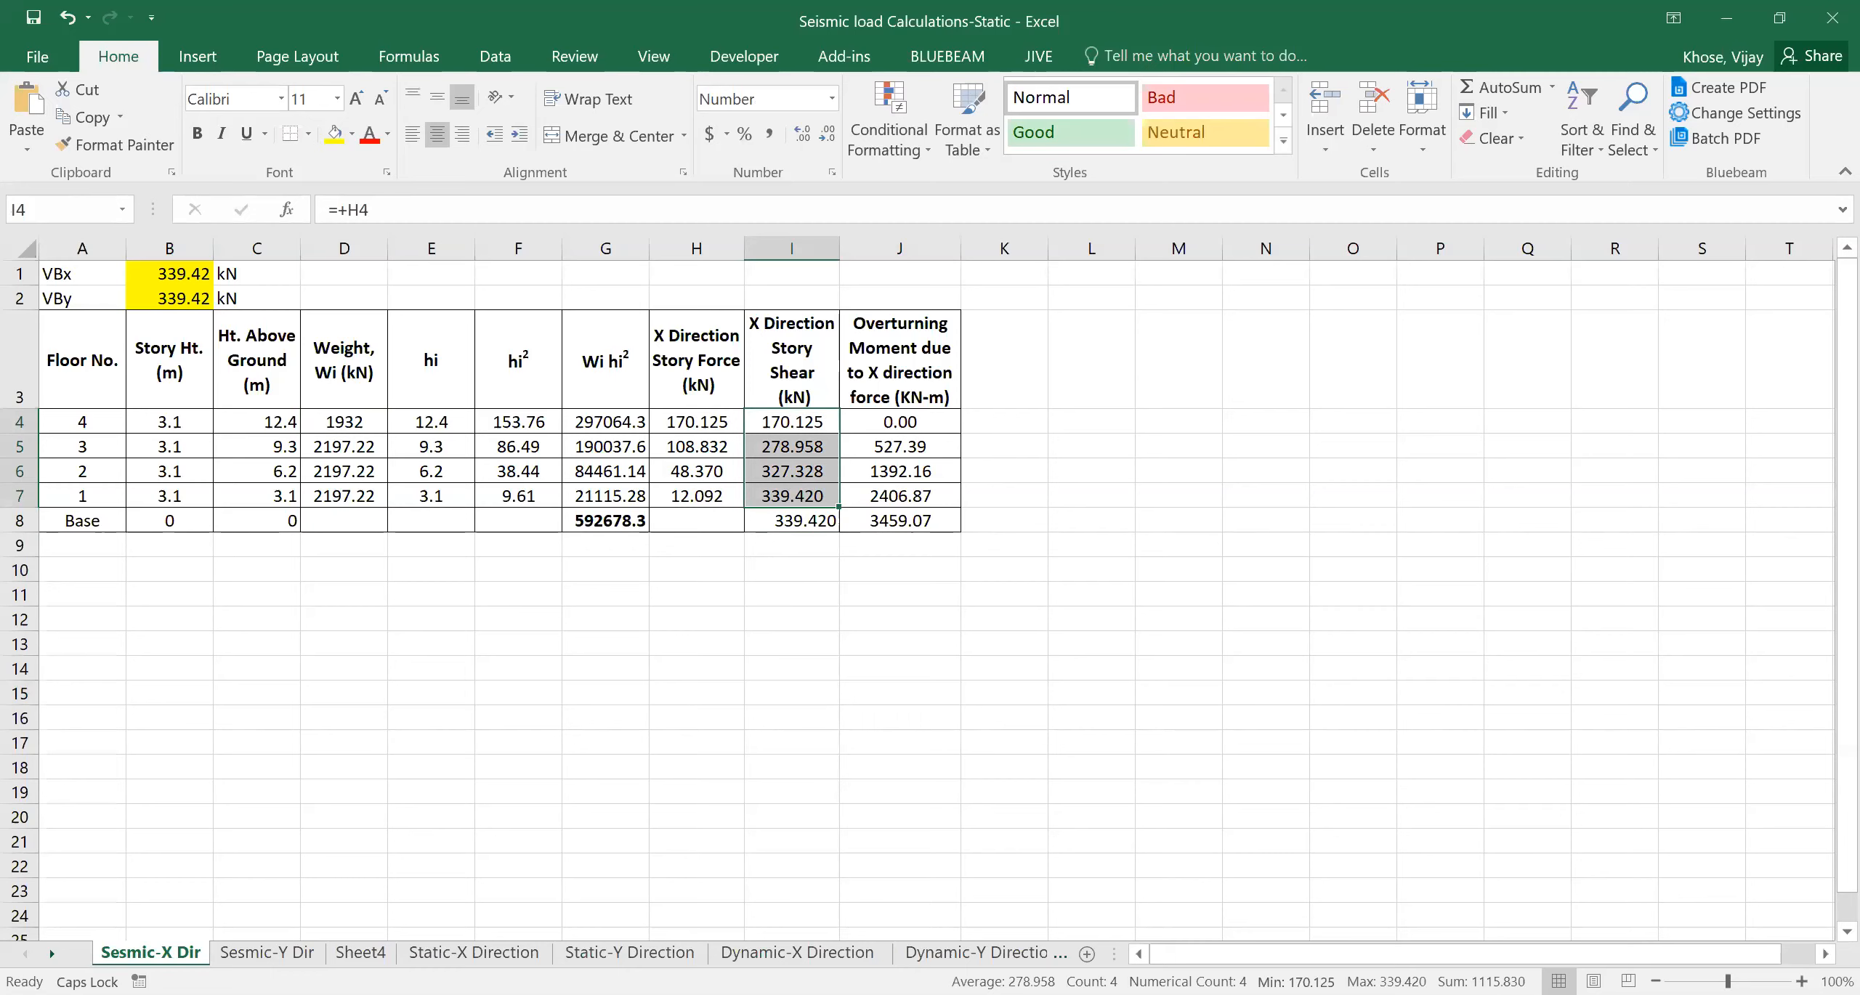
key(alt+Tab)
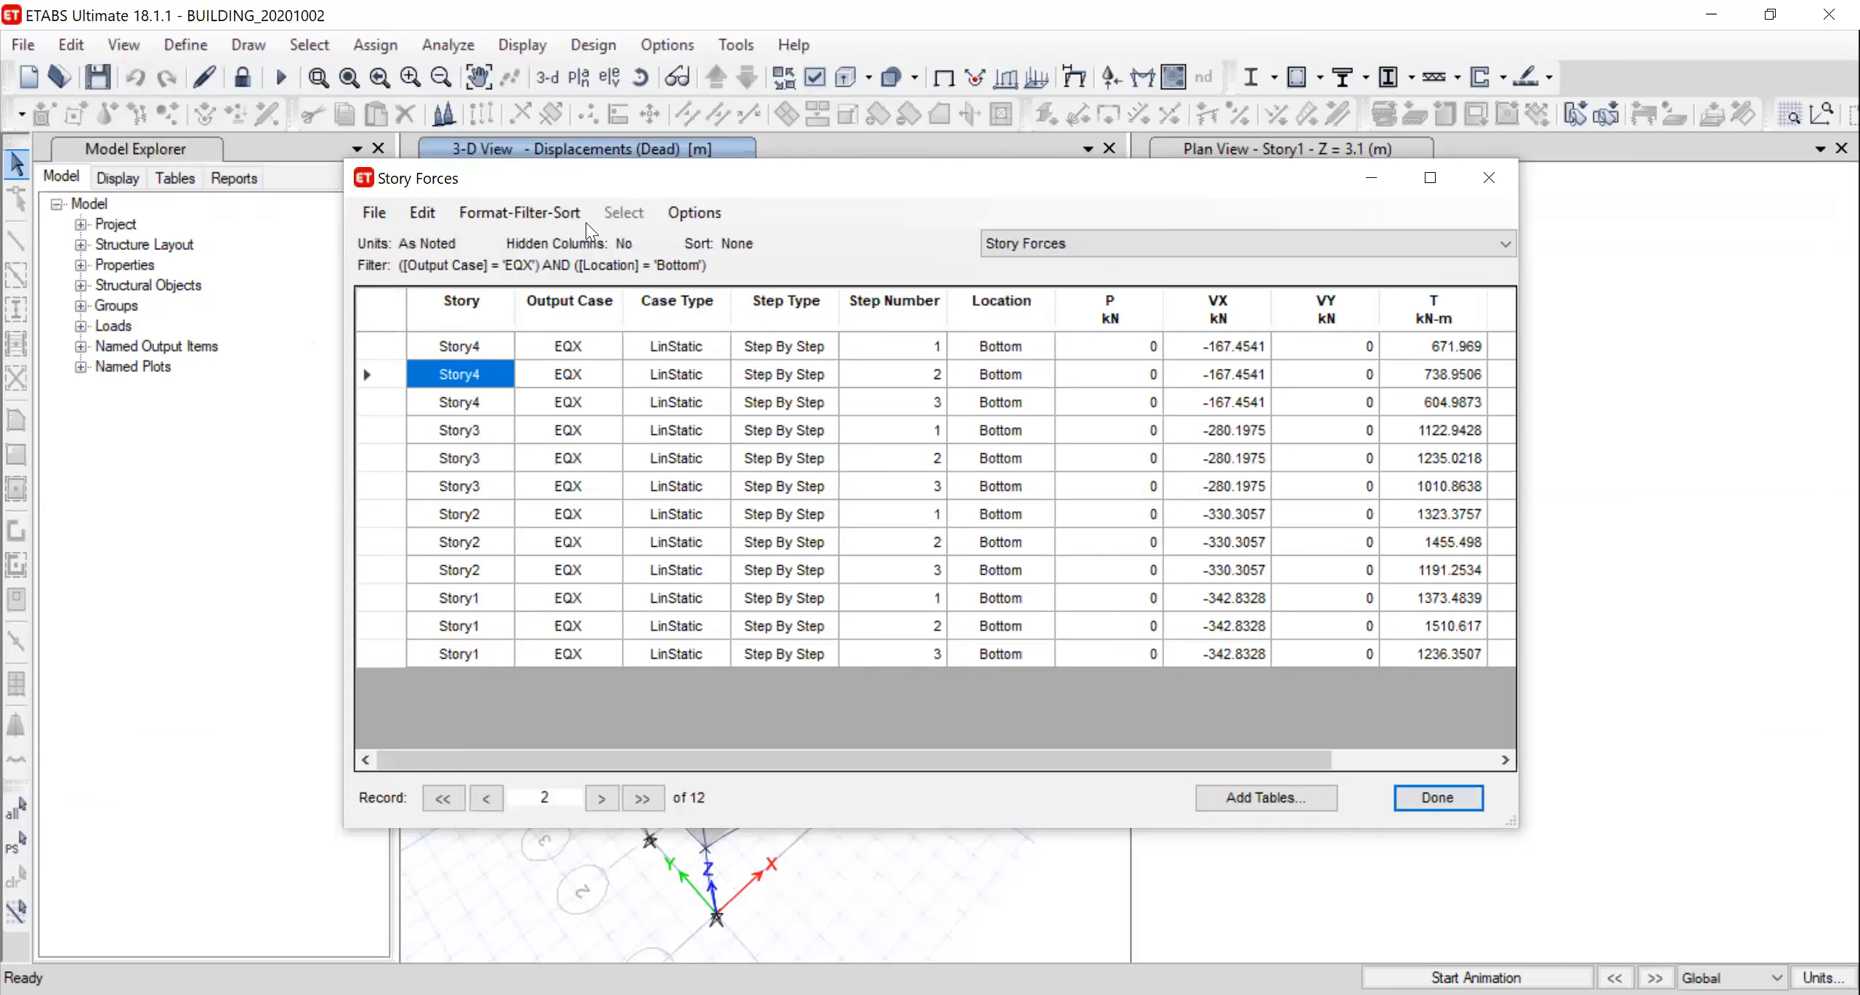
key(Escape)
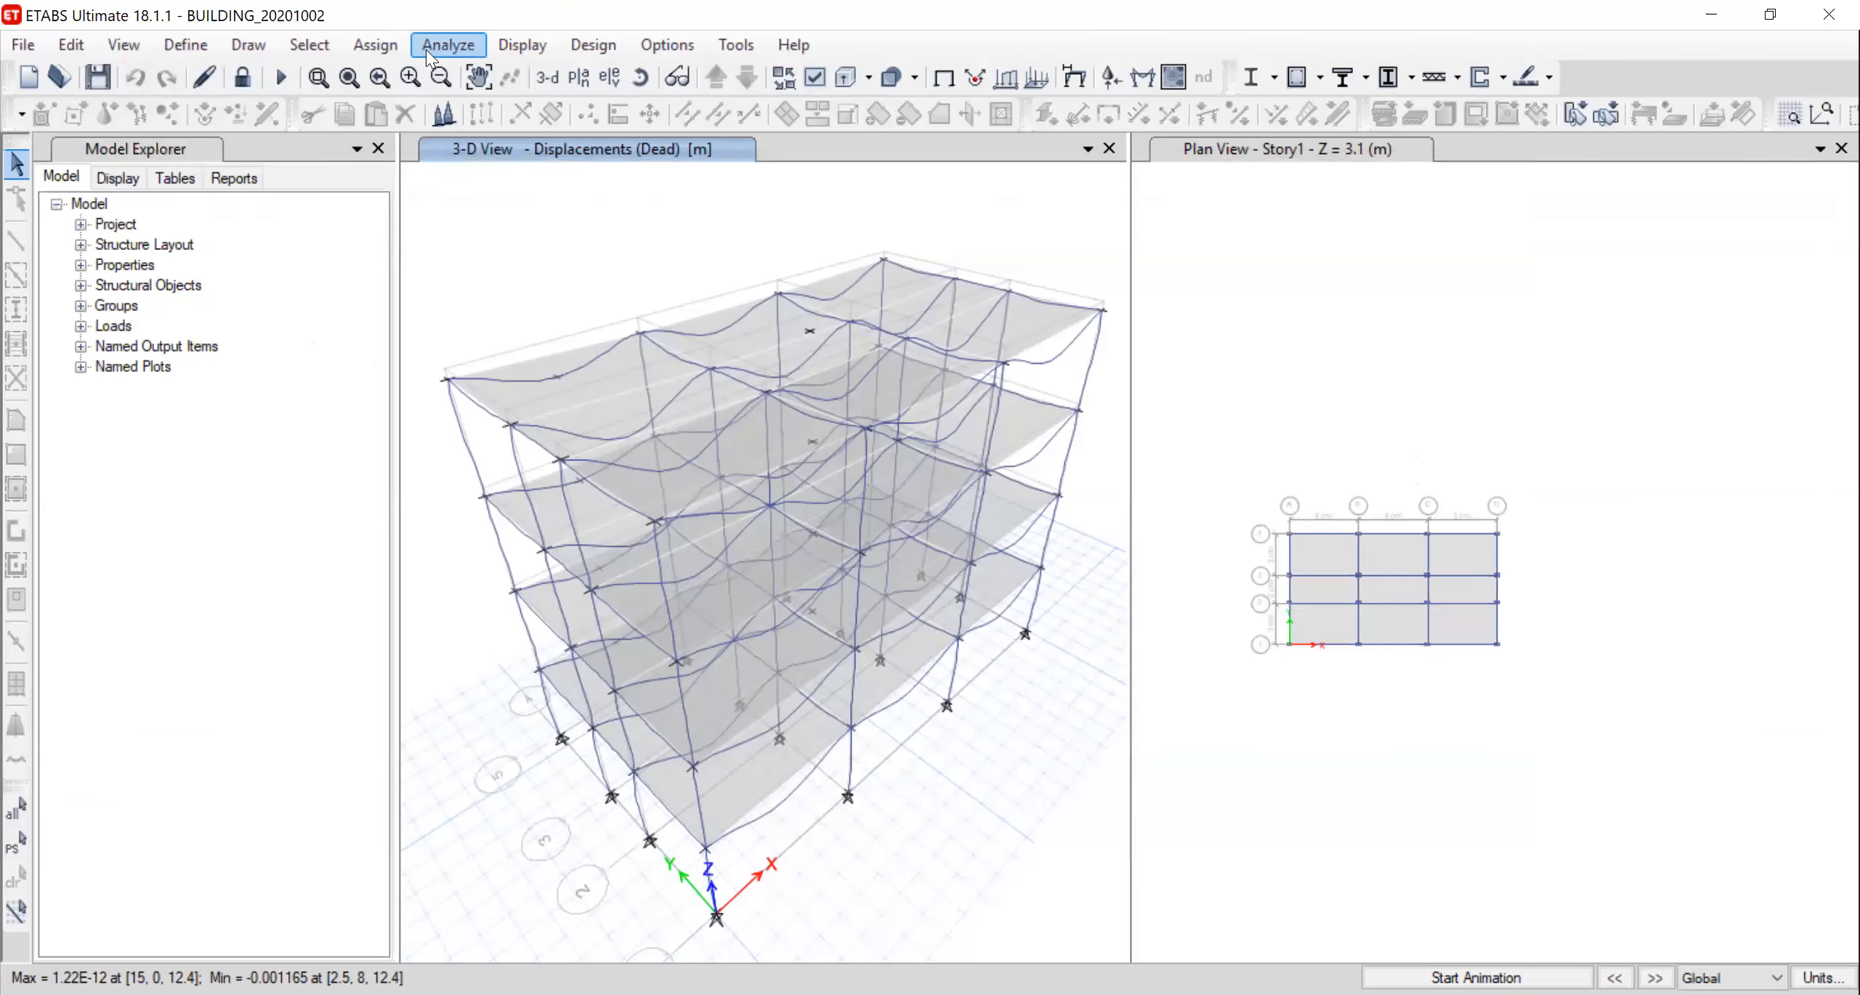
Reopen the Story Forces table with load cases EQX and EQY selected and look through its rows
click(505, 44)
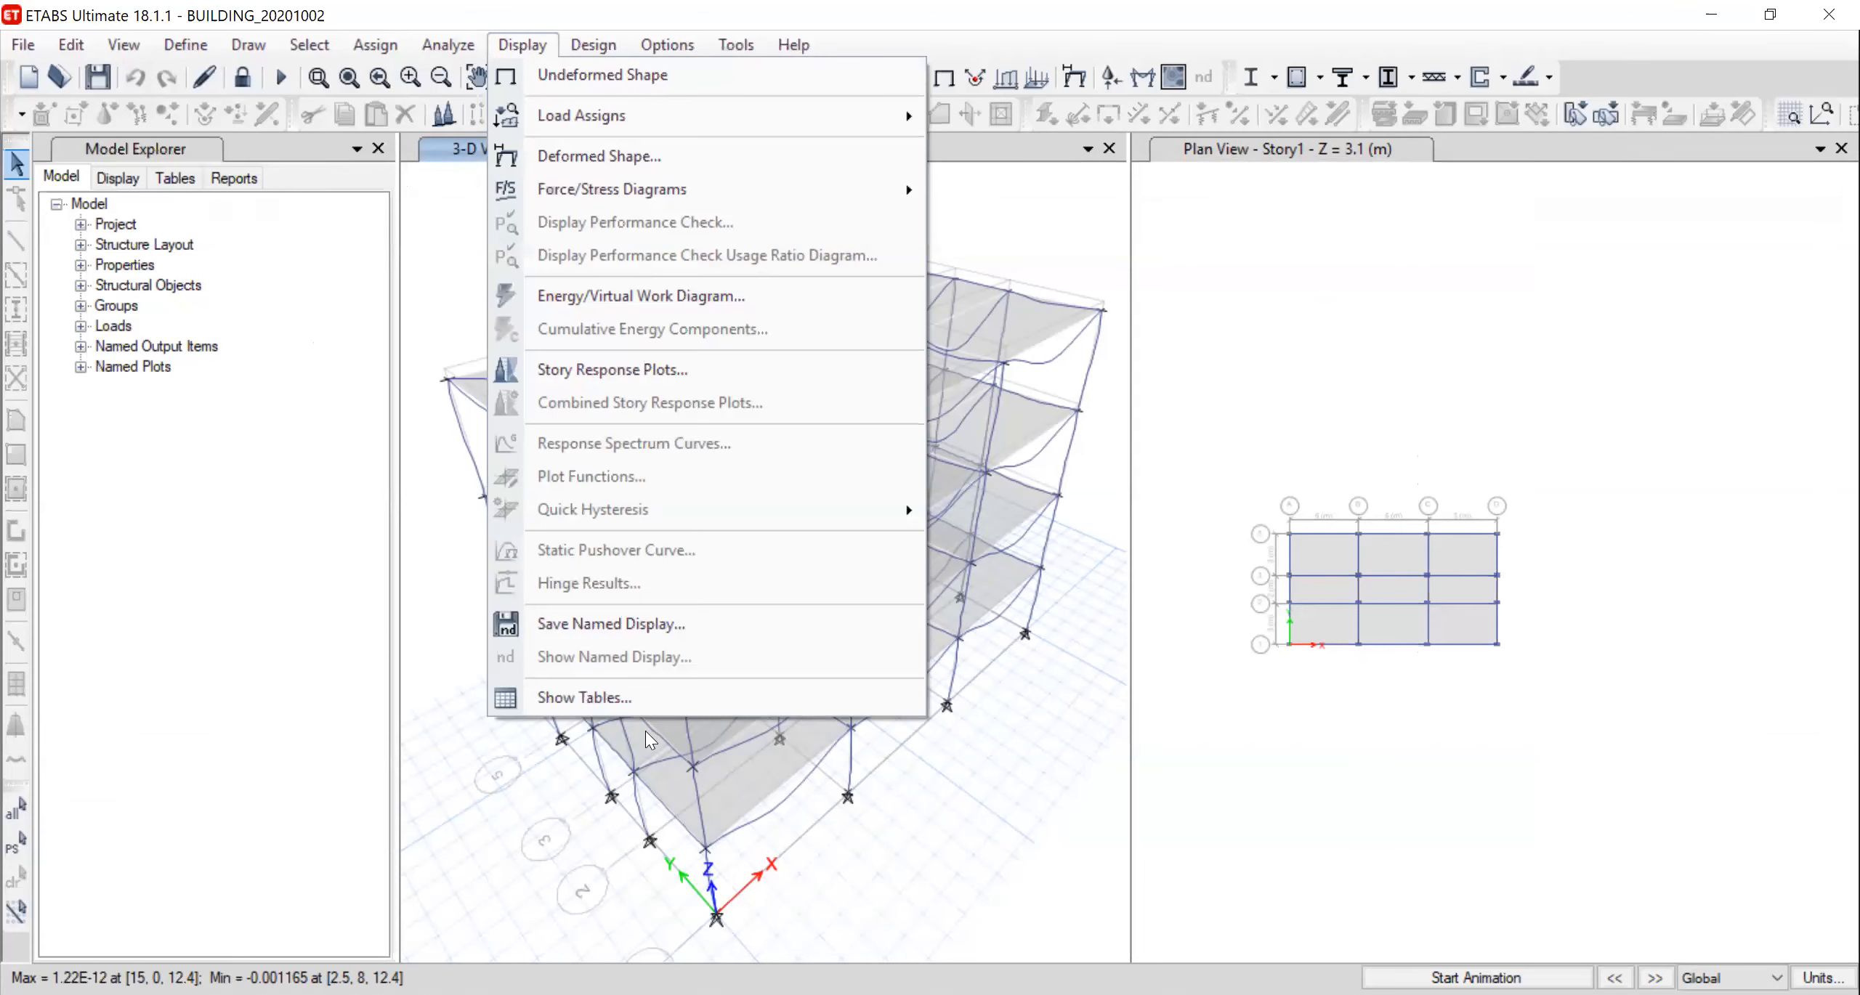
click(590, 697)
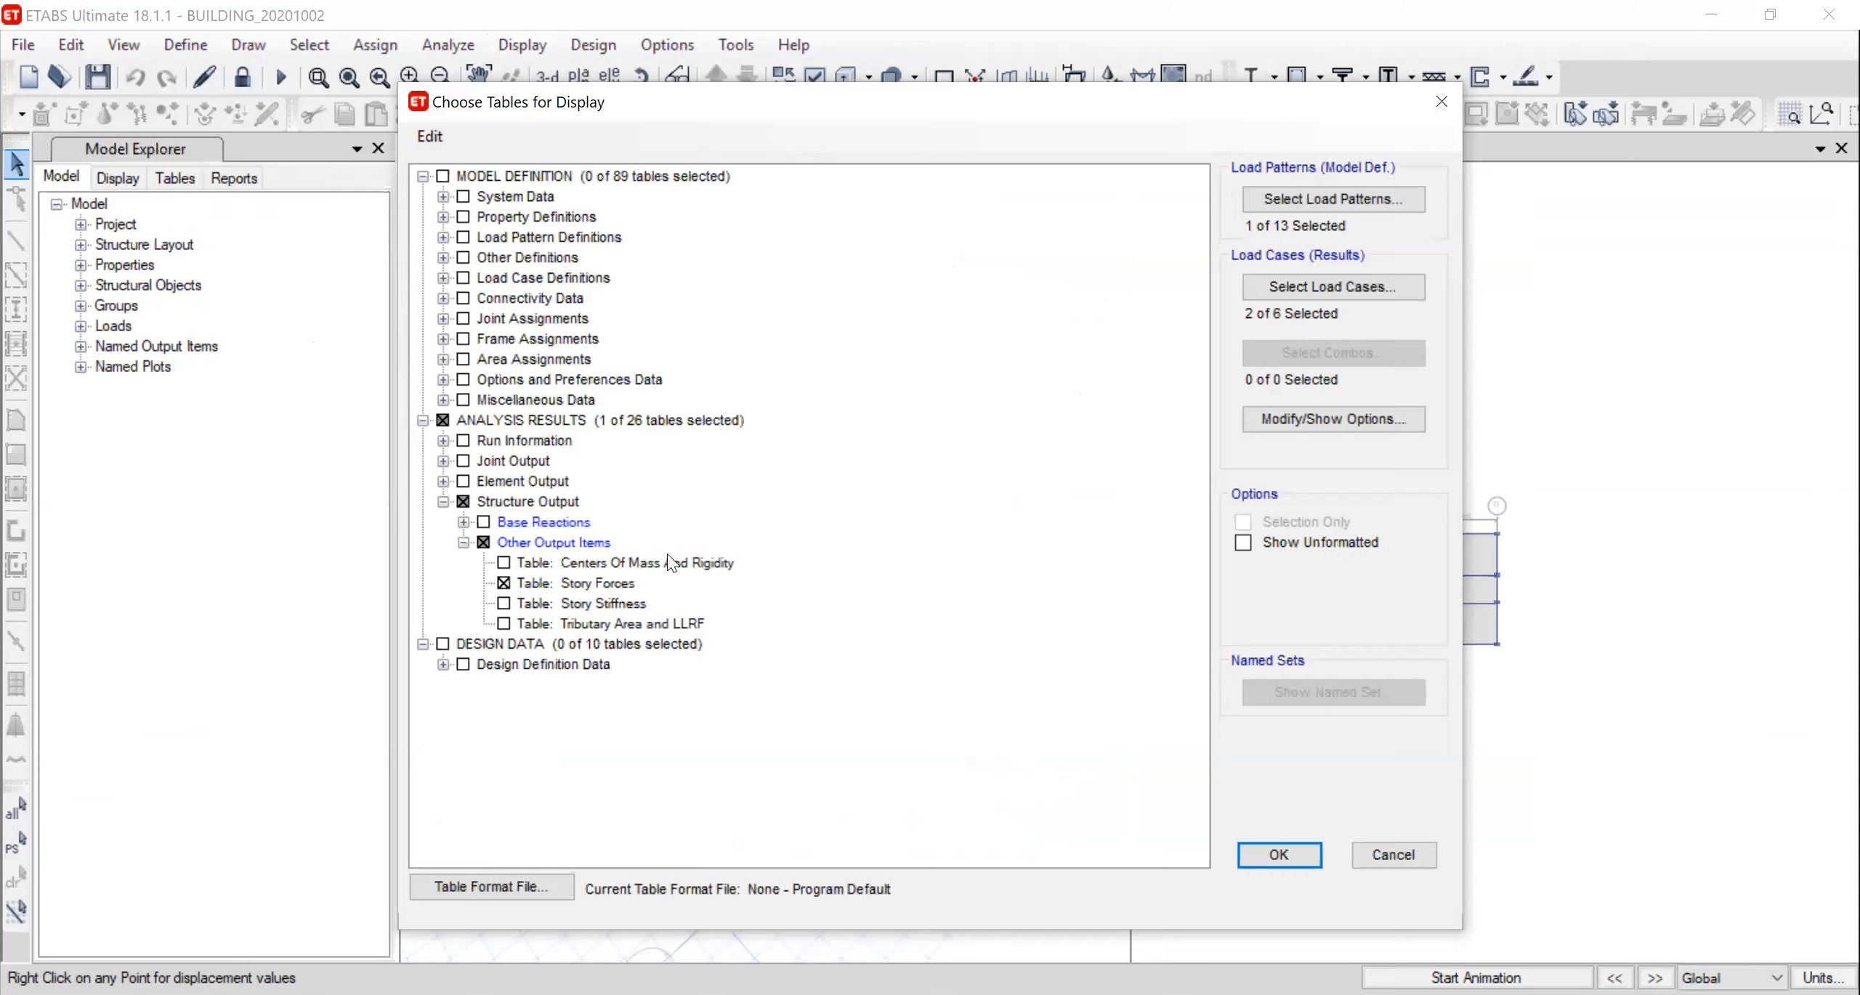
click(1321, 285)
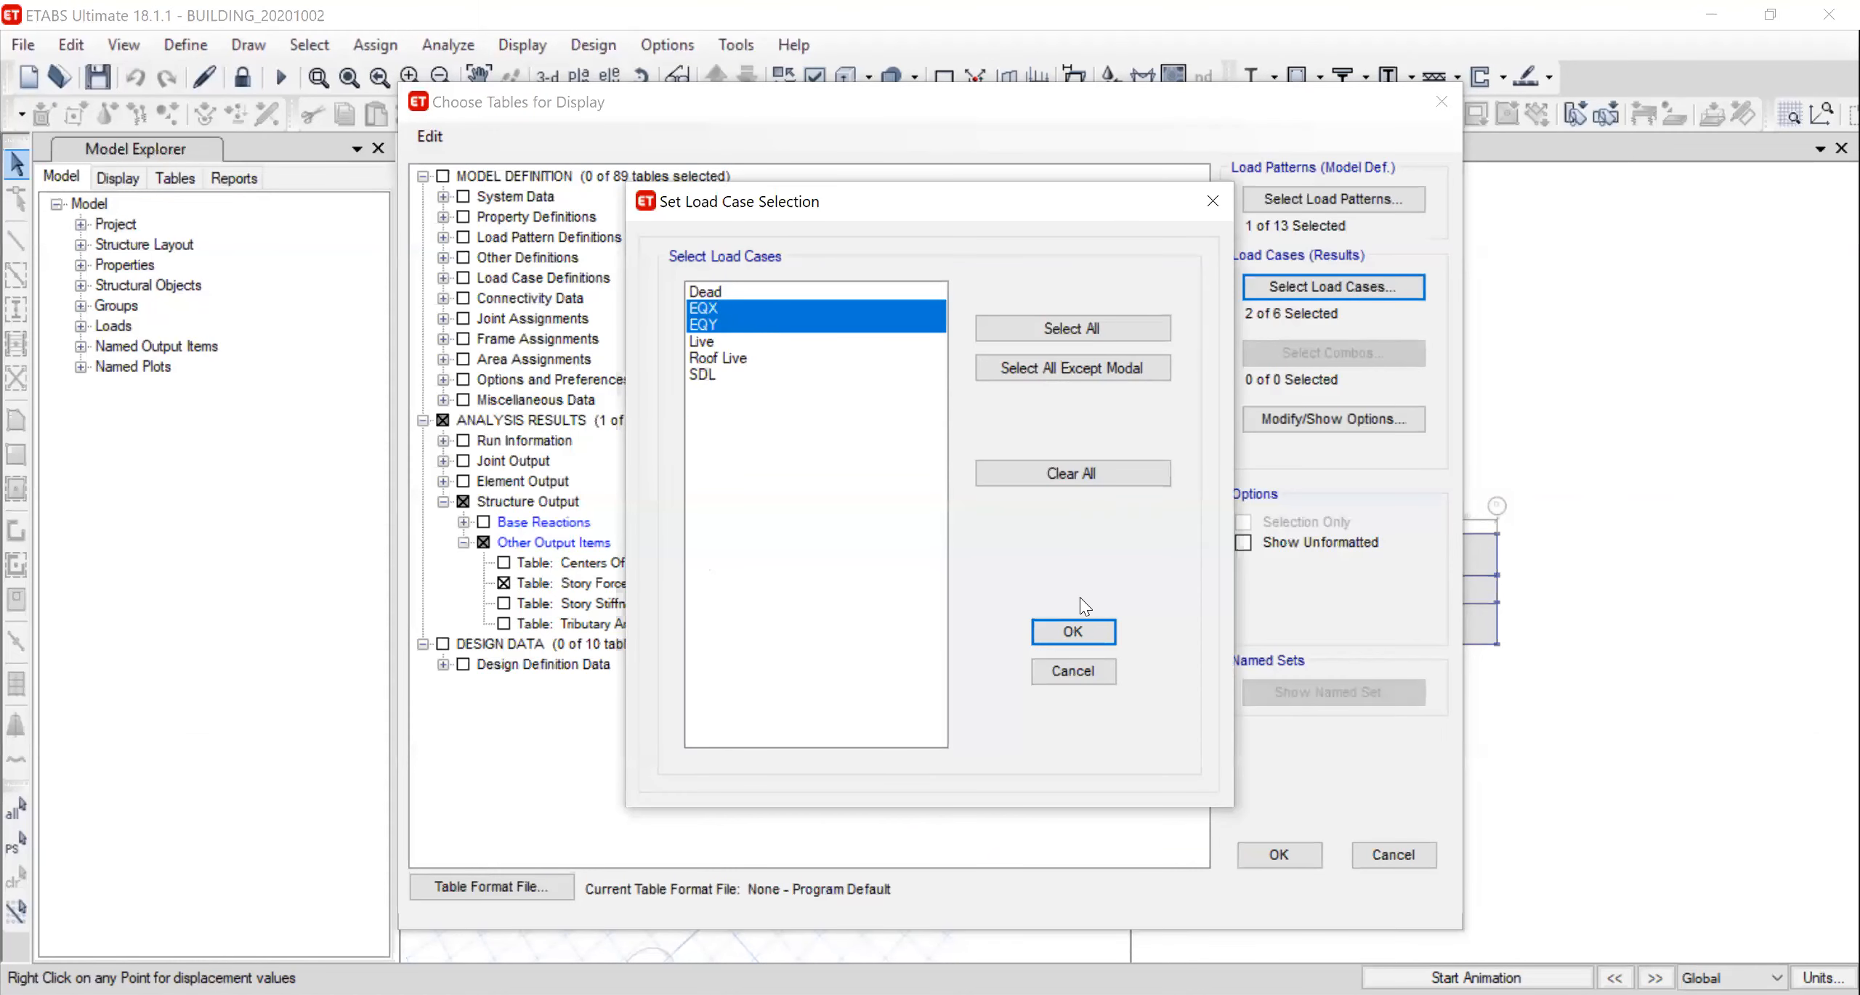
click(1281, 848)
key(Return)
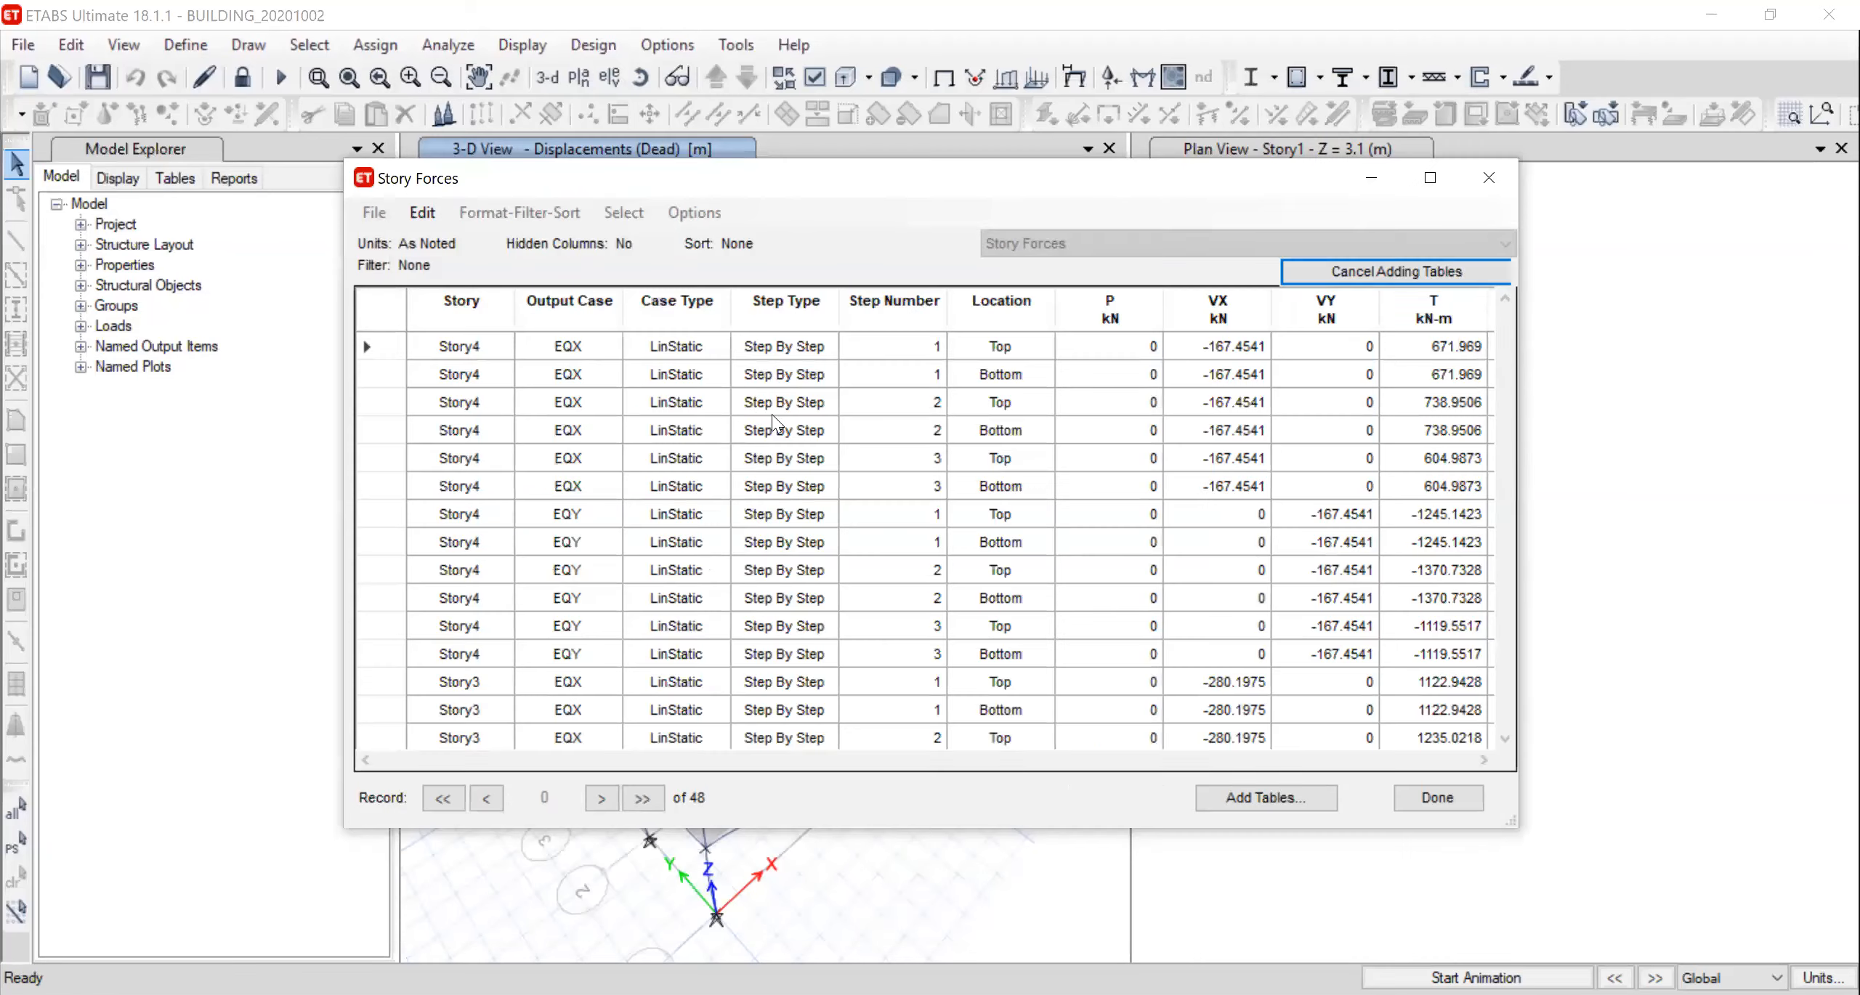
scroll(693, 565, down, 10)
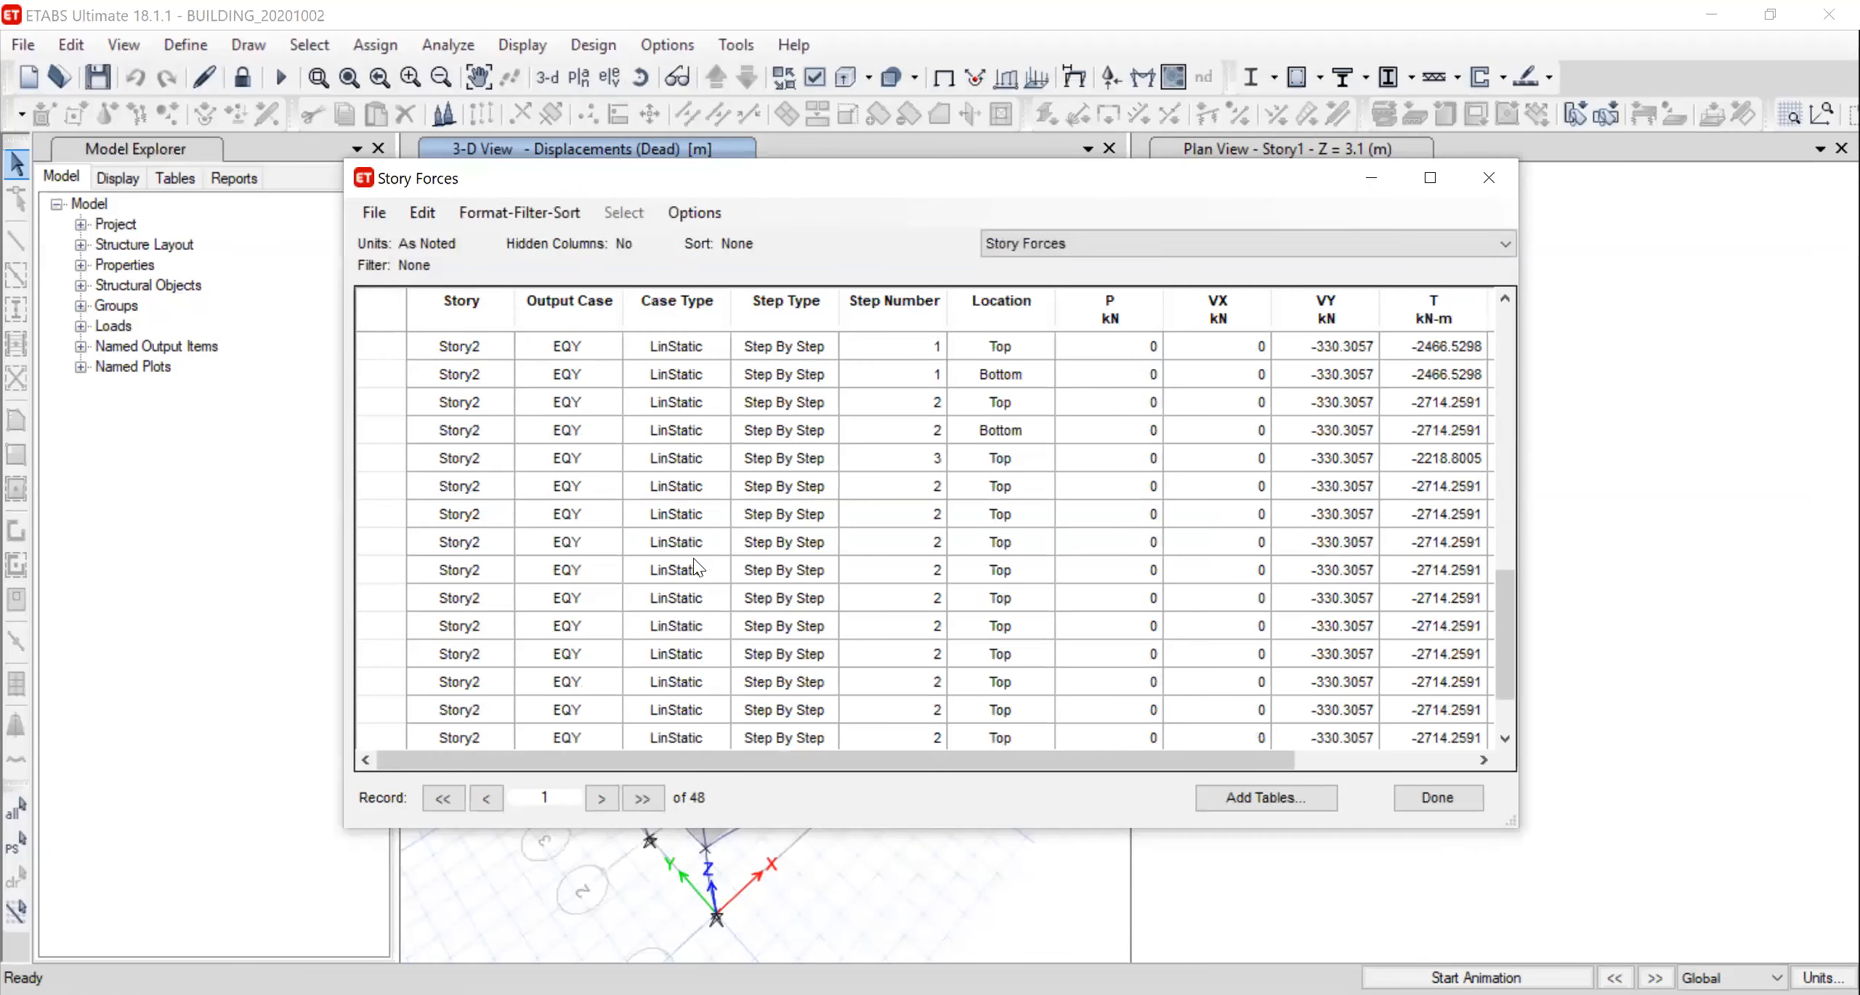
scroll(693, 558, up, 10)
scroll(1022, 342, up, 1)
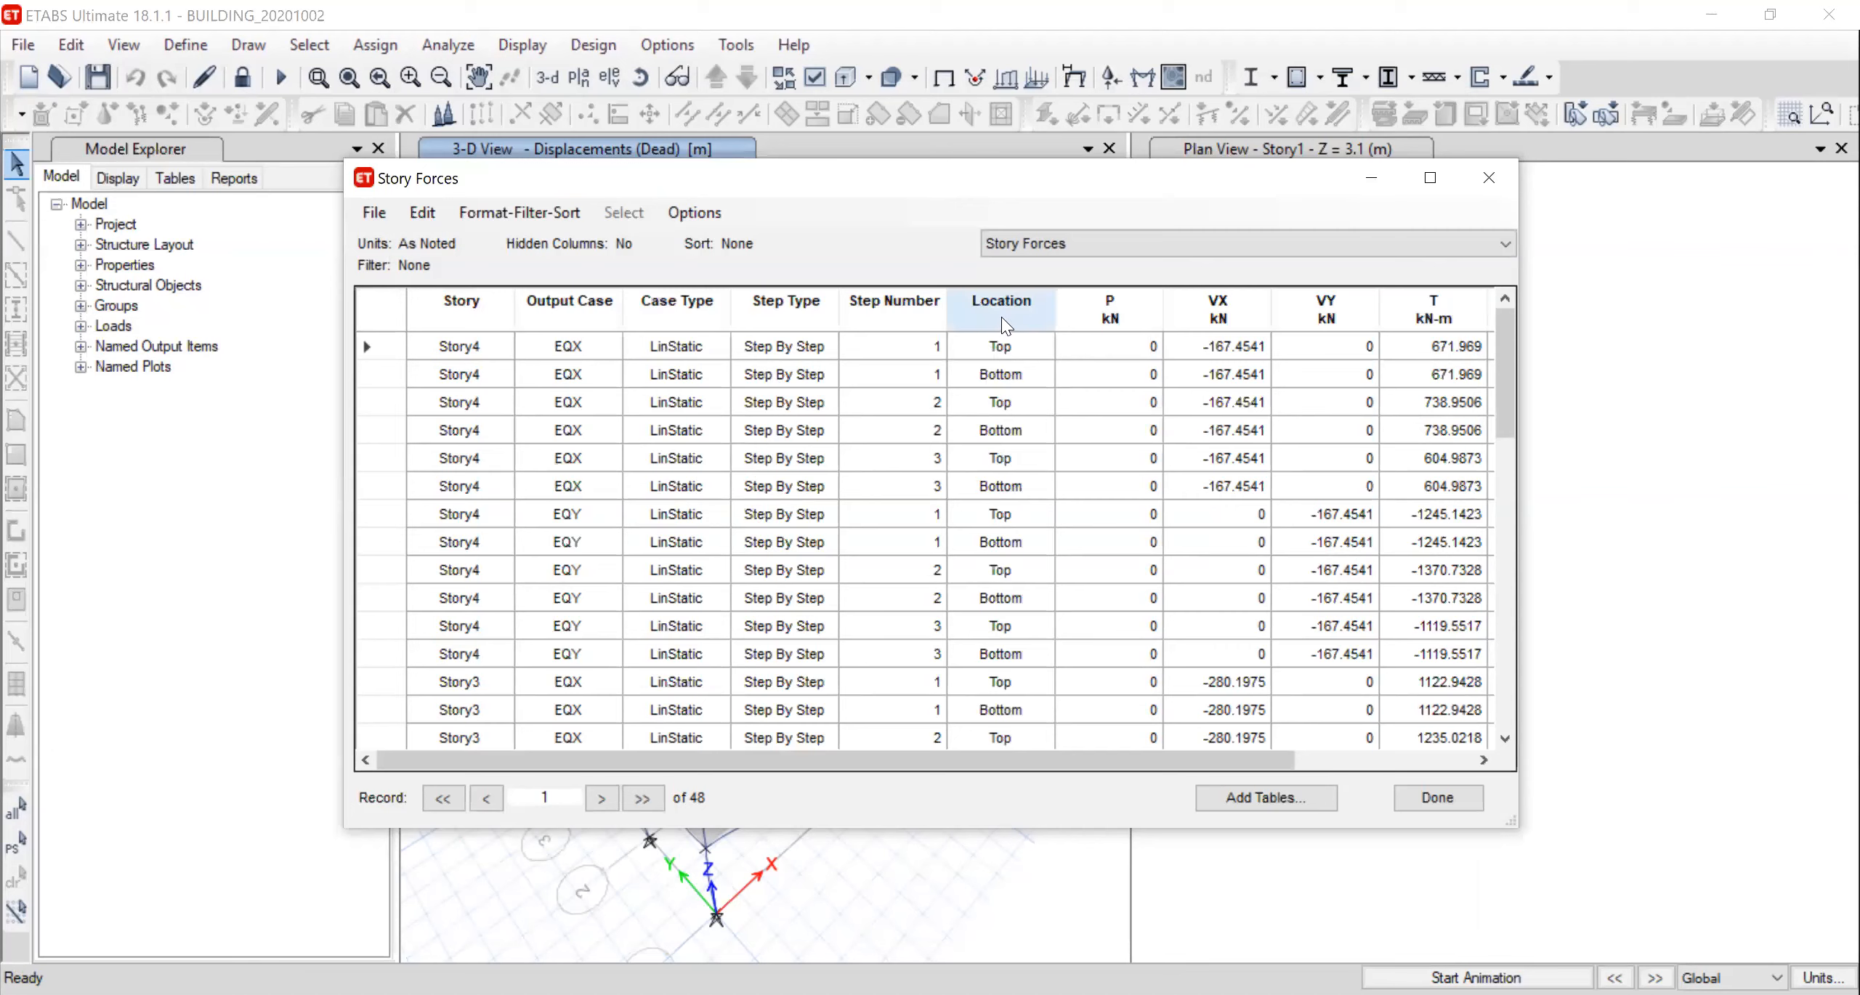
Filter the Story Forces table to the Bottom location and the EQX output case
right_click(1007, 314)
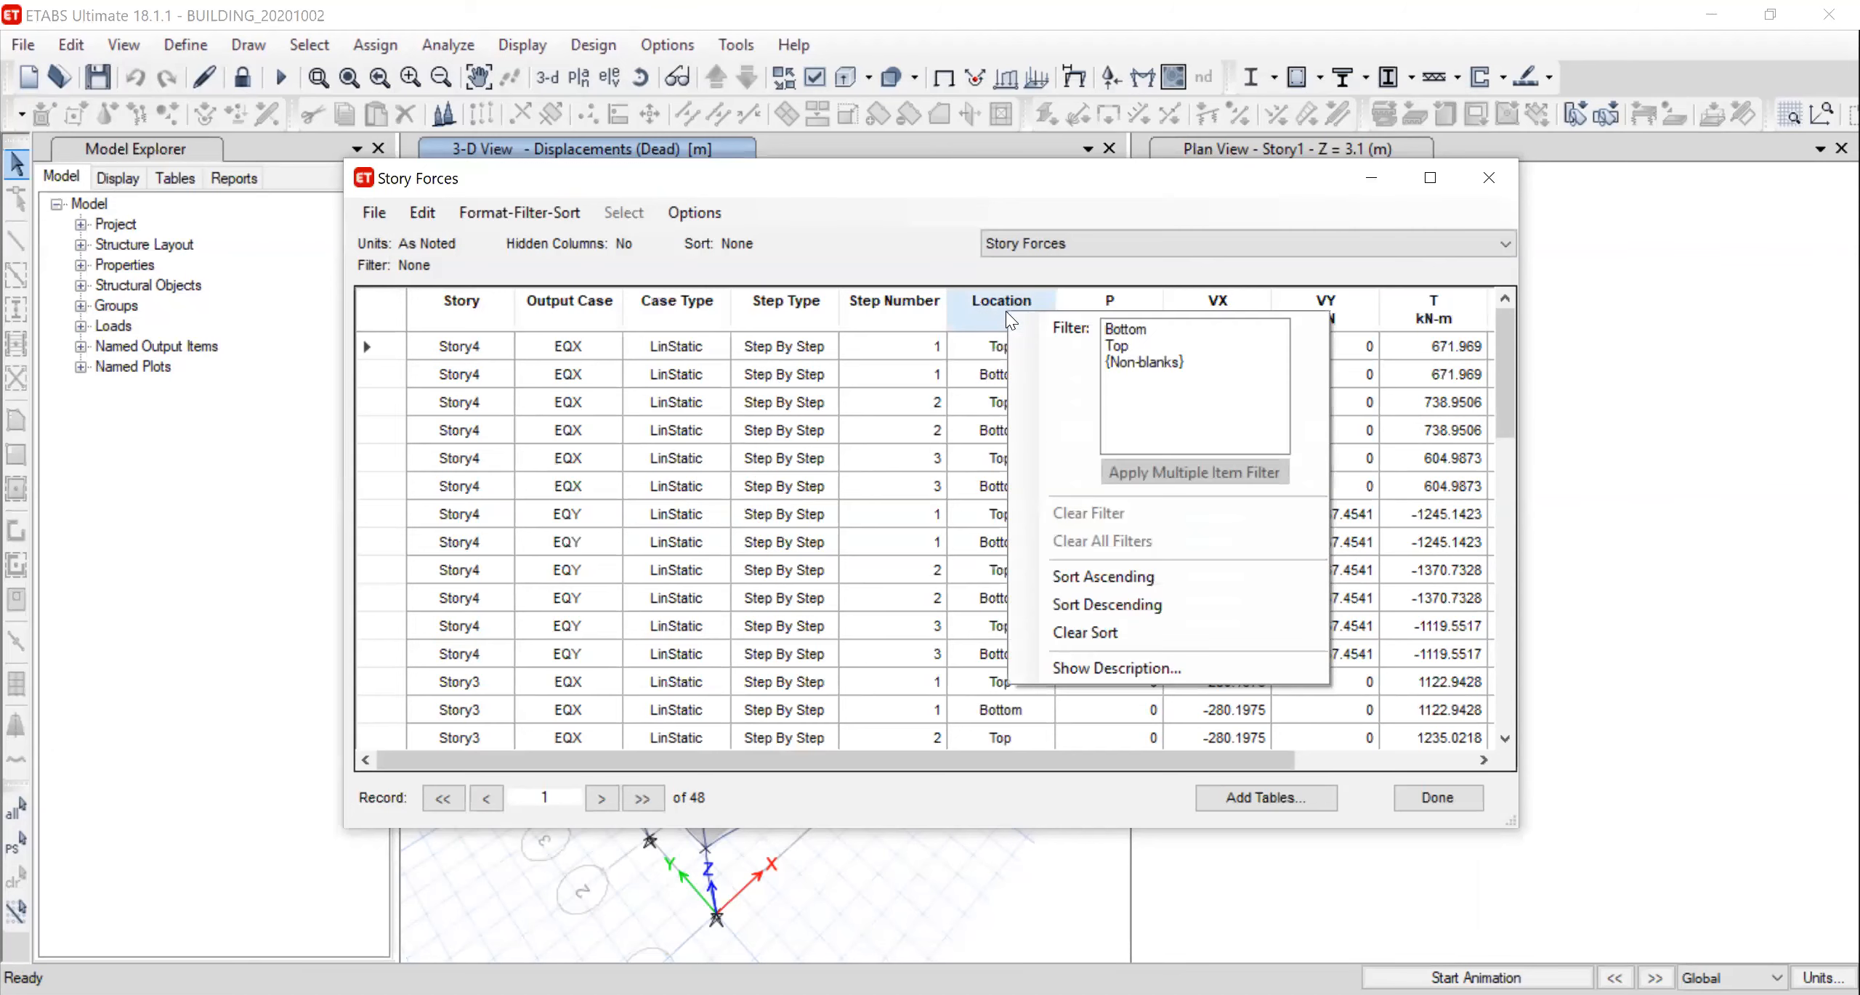
click(1133, 329)
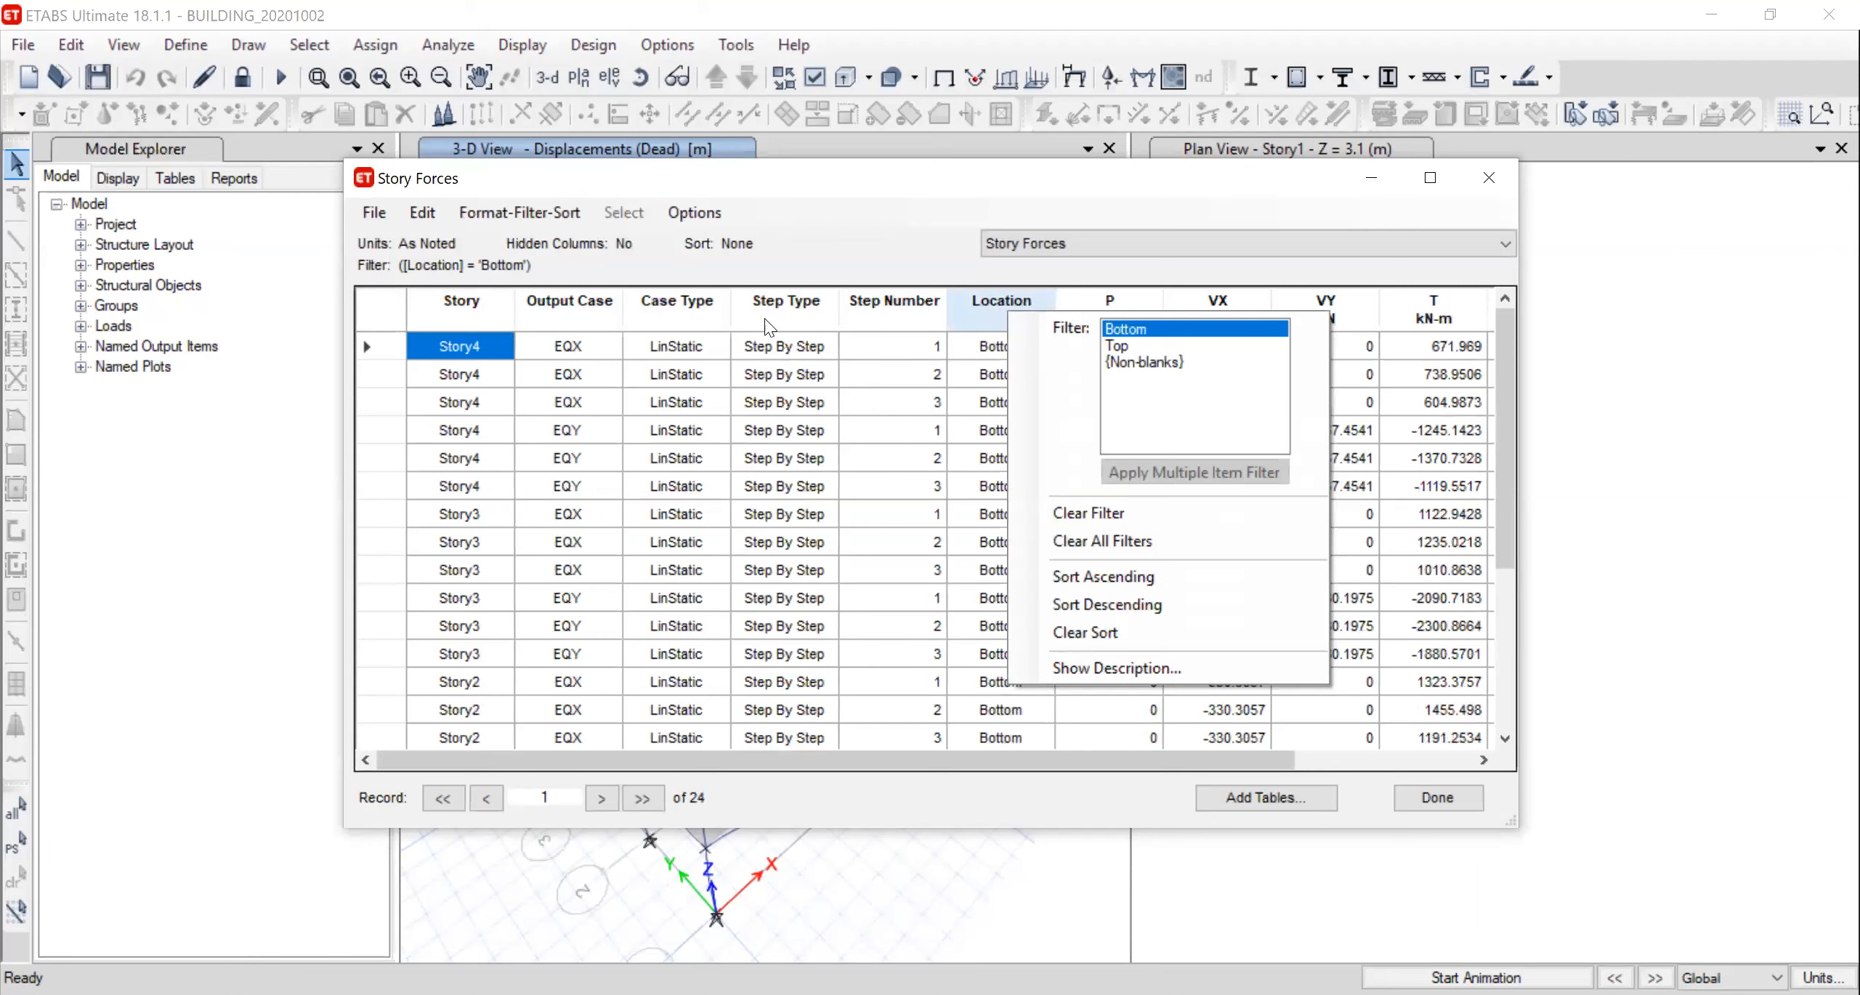
right_click(587, 310)
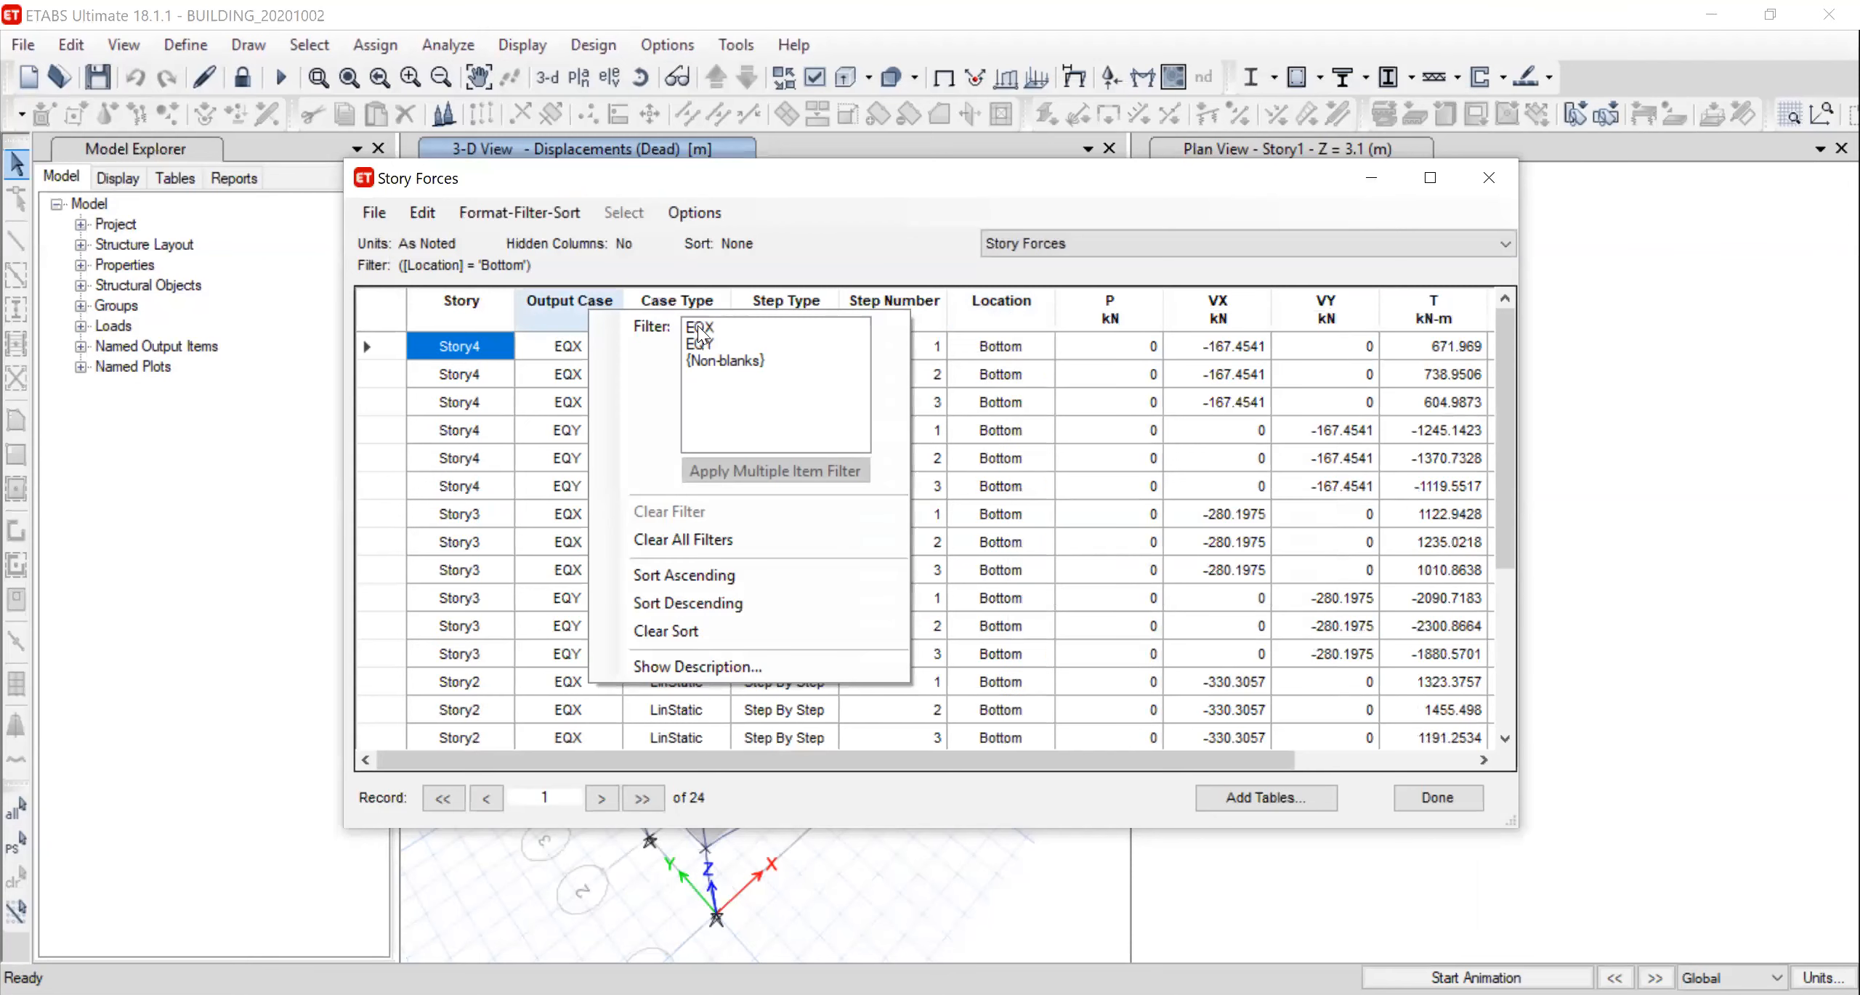
click(700, 329)
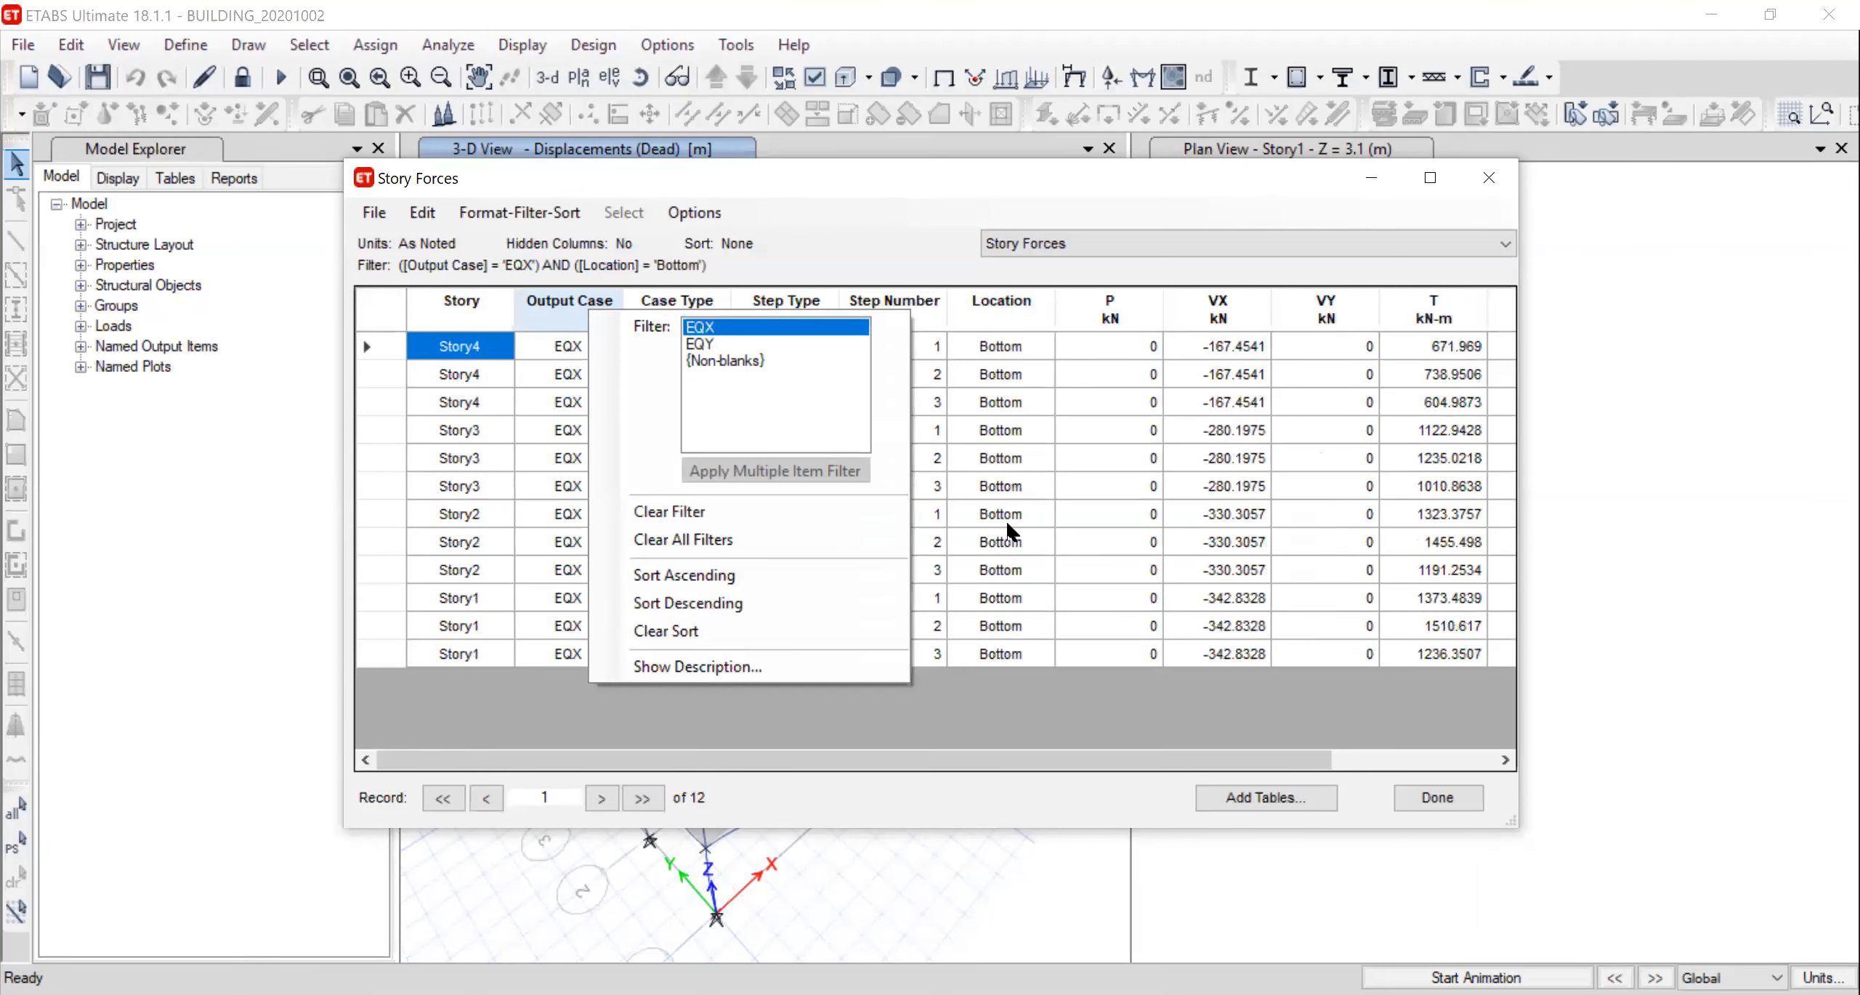
click(1003, 516)
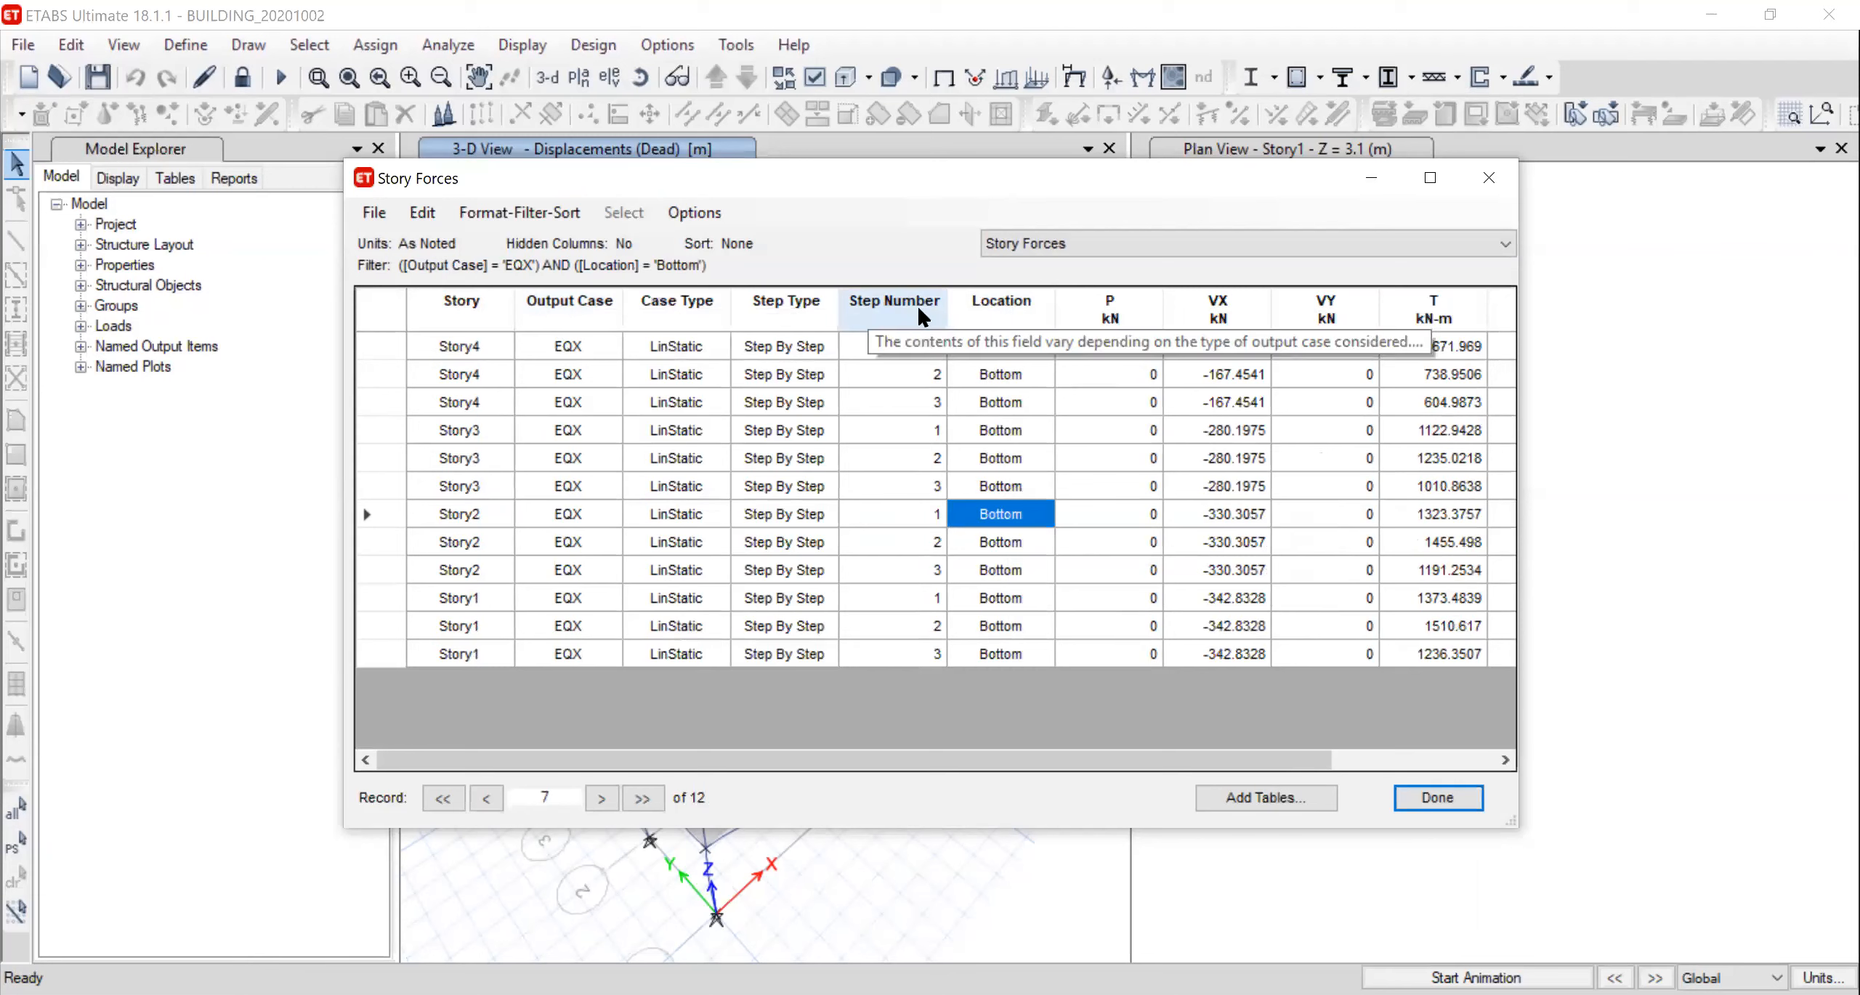
Look at the Step Number filter options without applying any, review the filtered EQX story shears and close the table
right_click(921, 316)
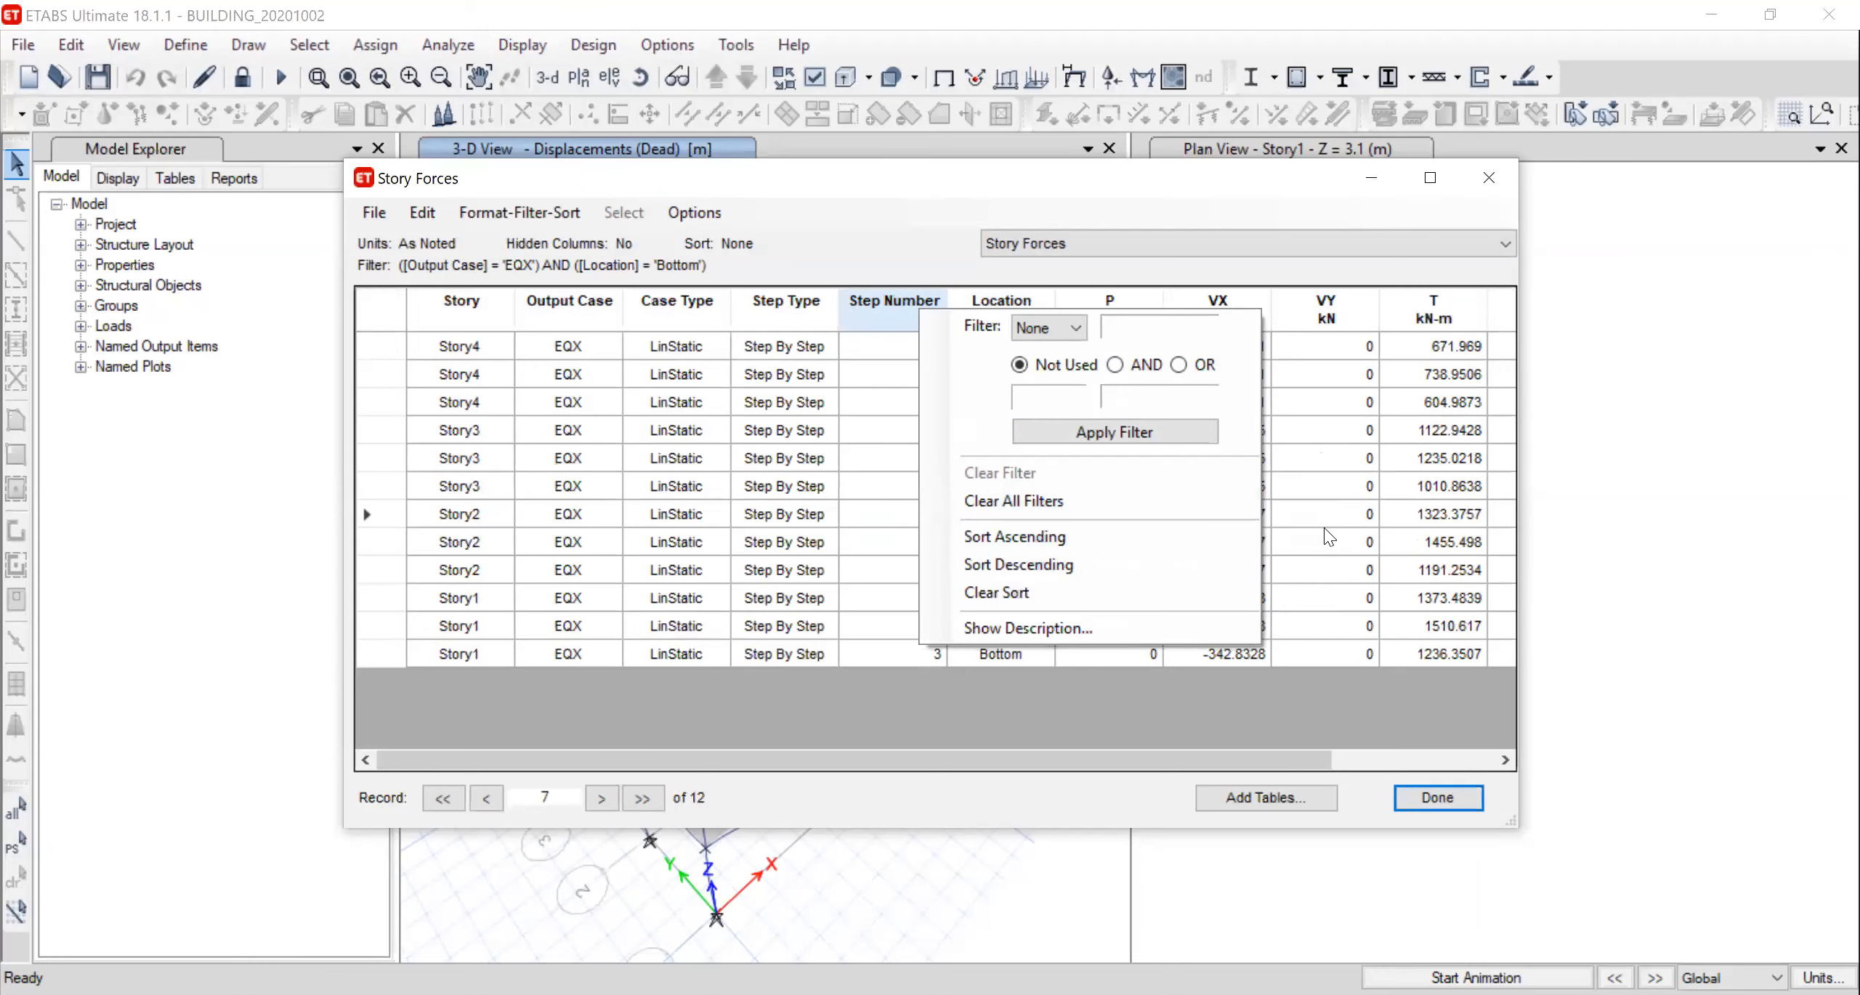
drag(1321, 531, 1318, 523)
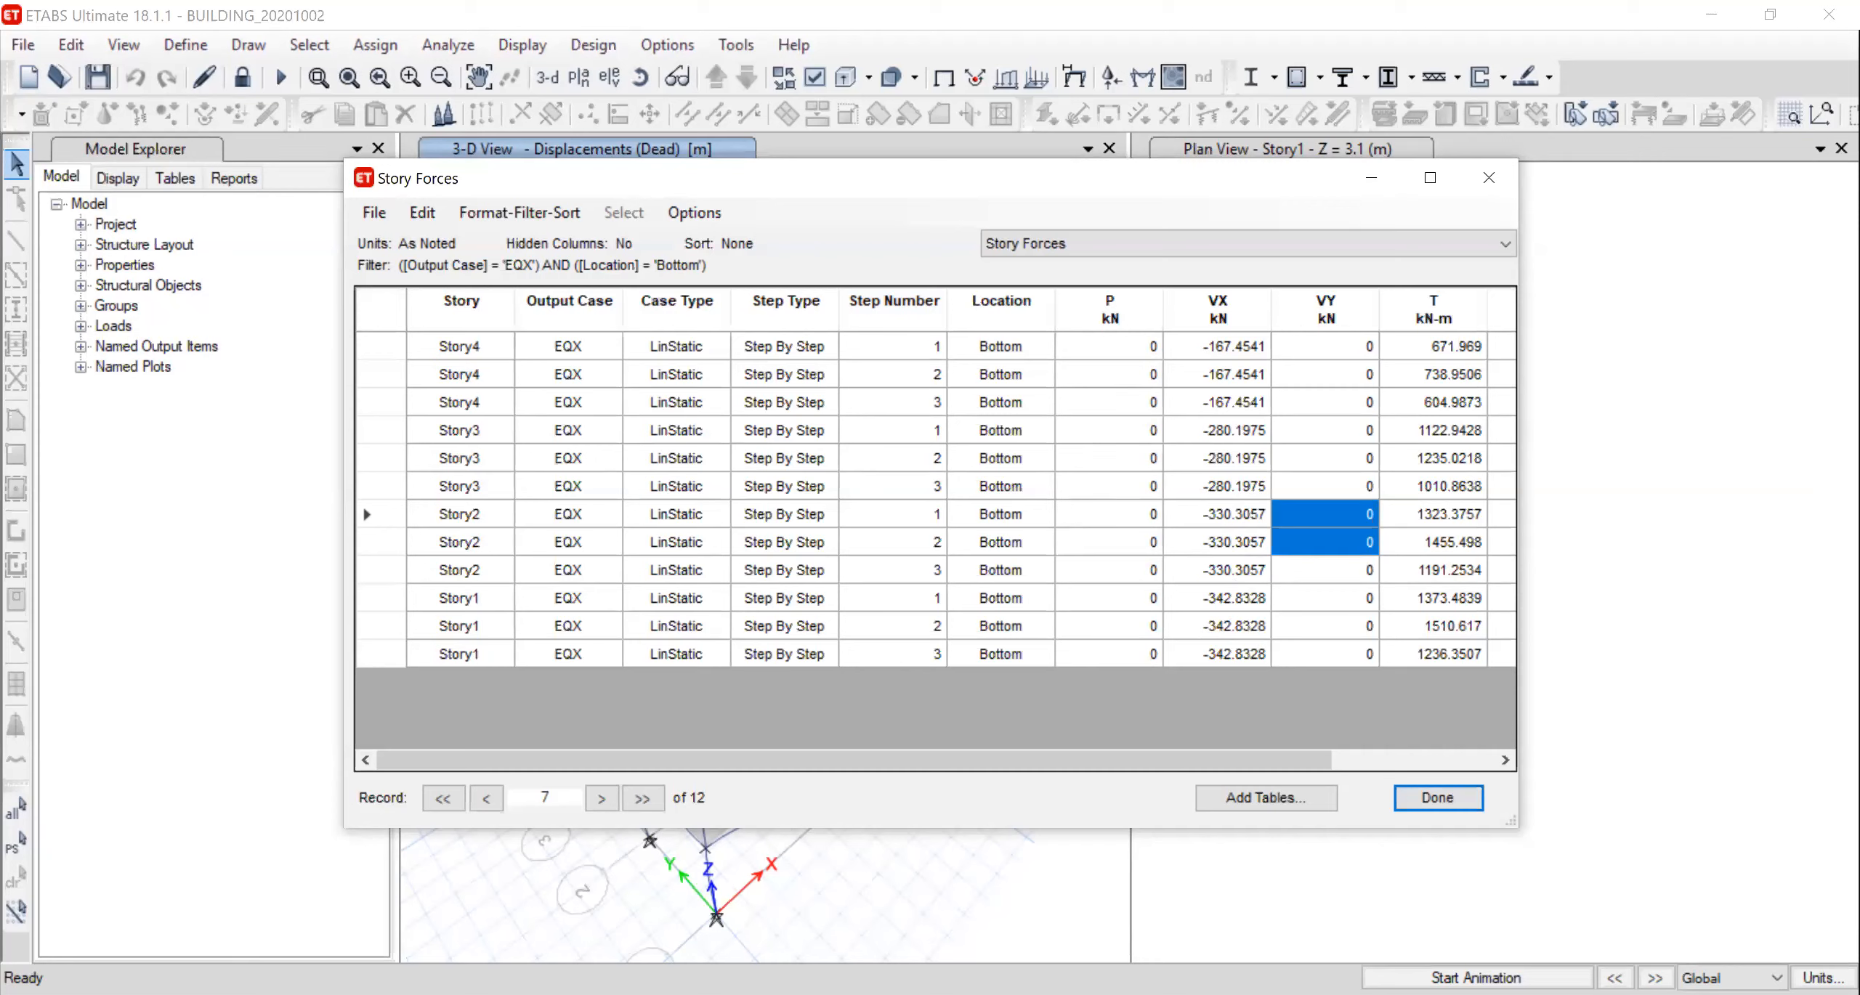
click(1012, 431)
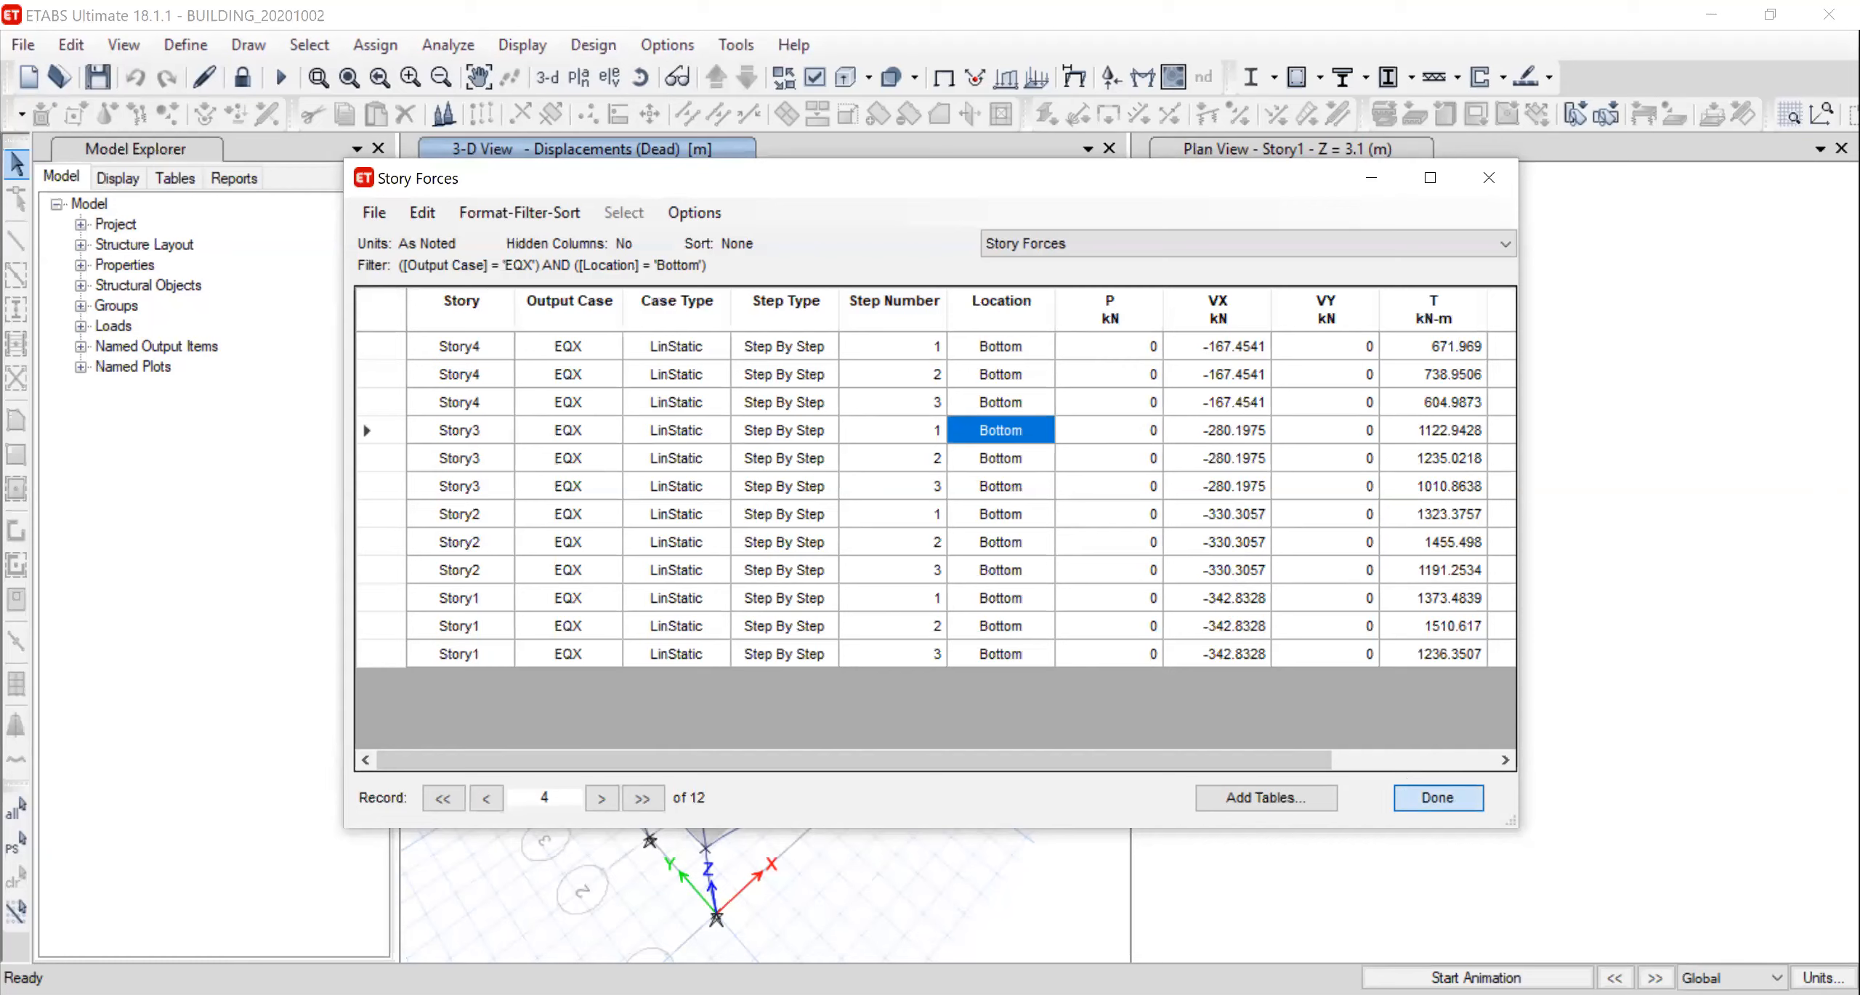
click(1438, 798)
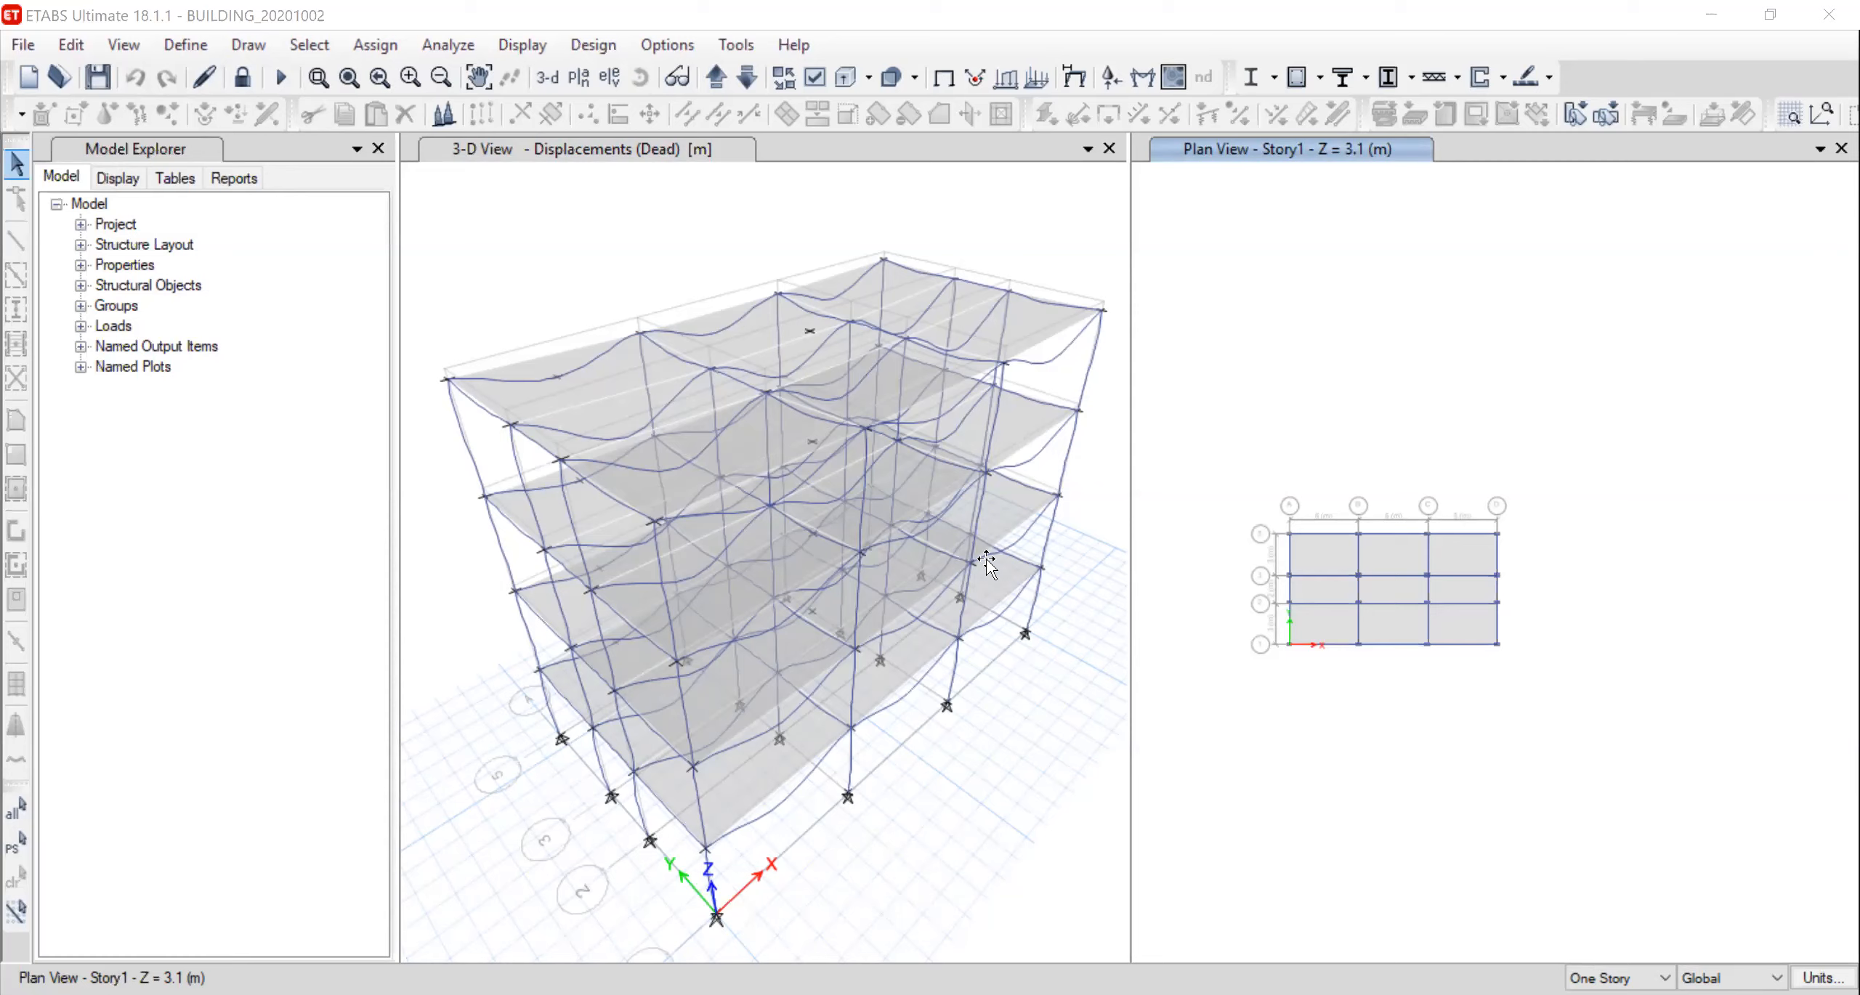
Switch to PowerPoint and read the Modal Analysis slide on the number of modes to be considered
key(alt+Tab)
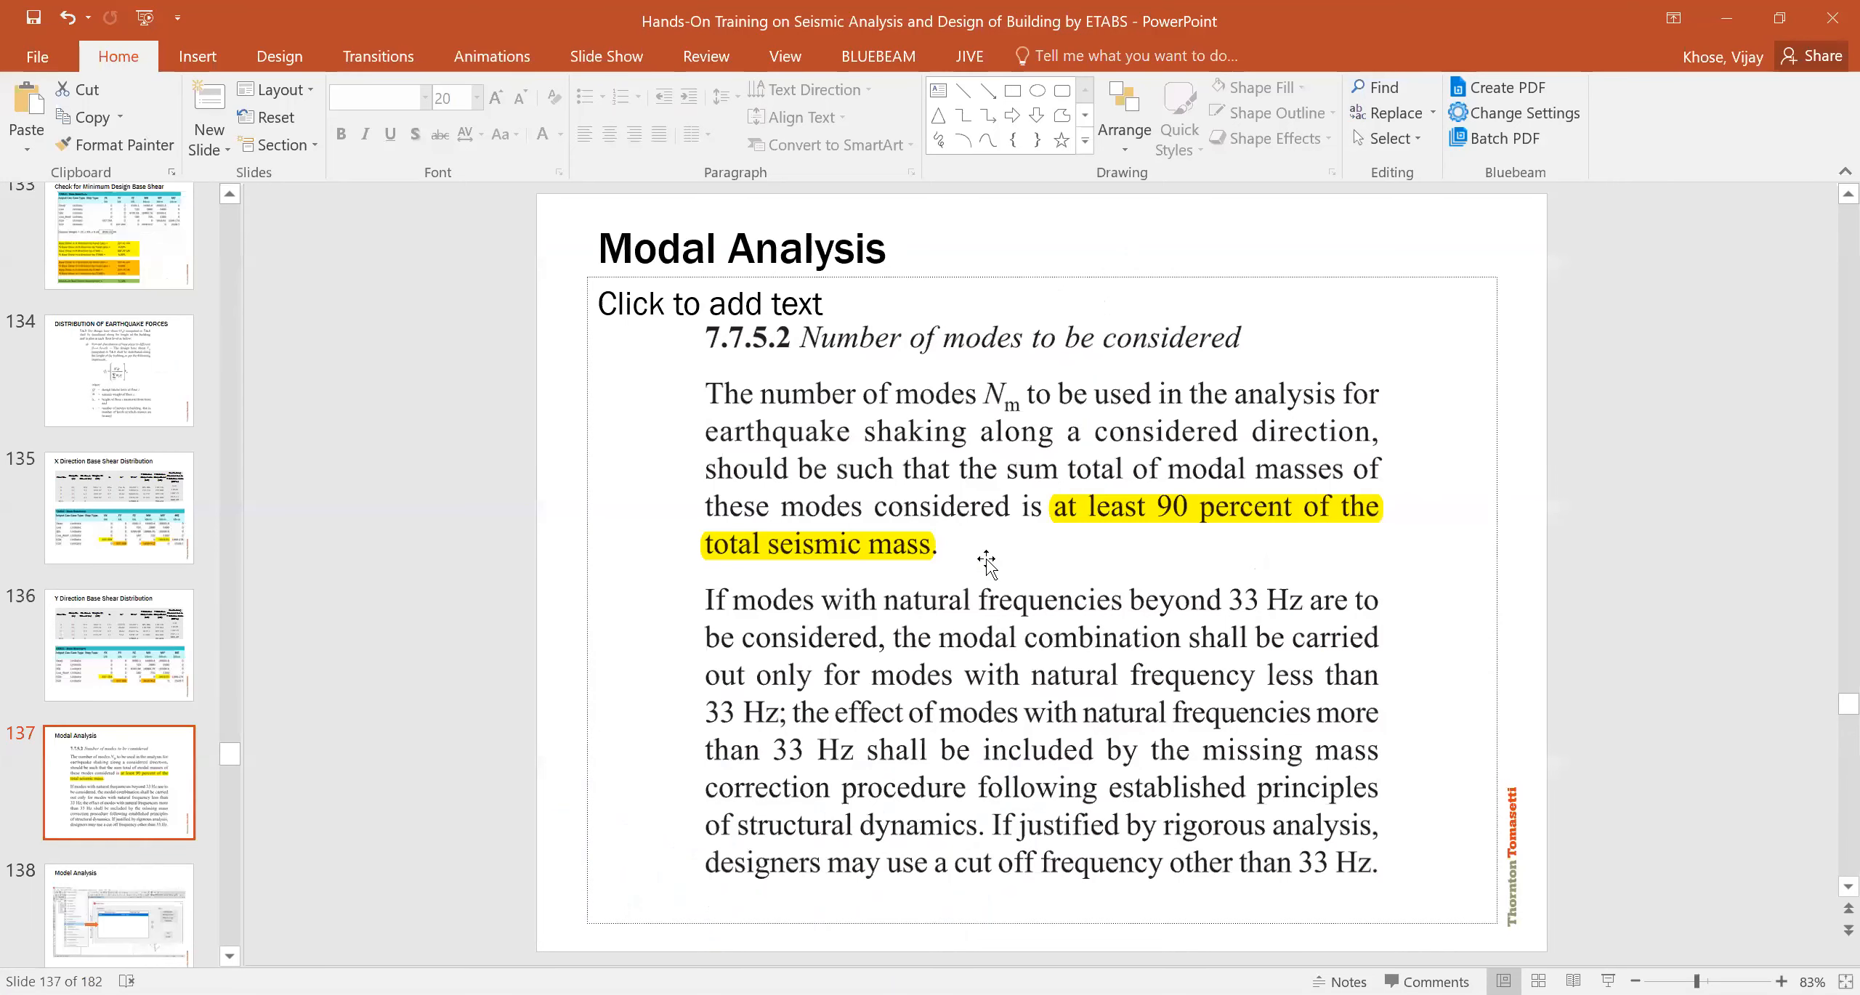
click(986, 559)
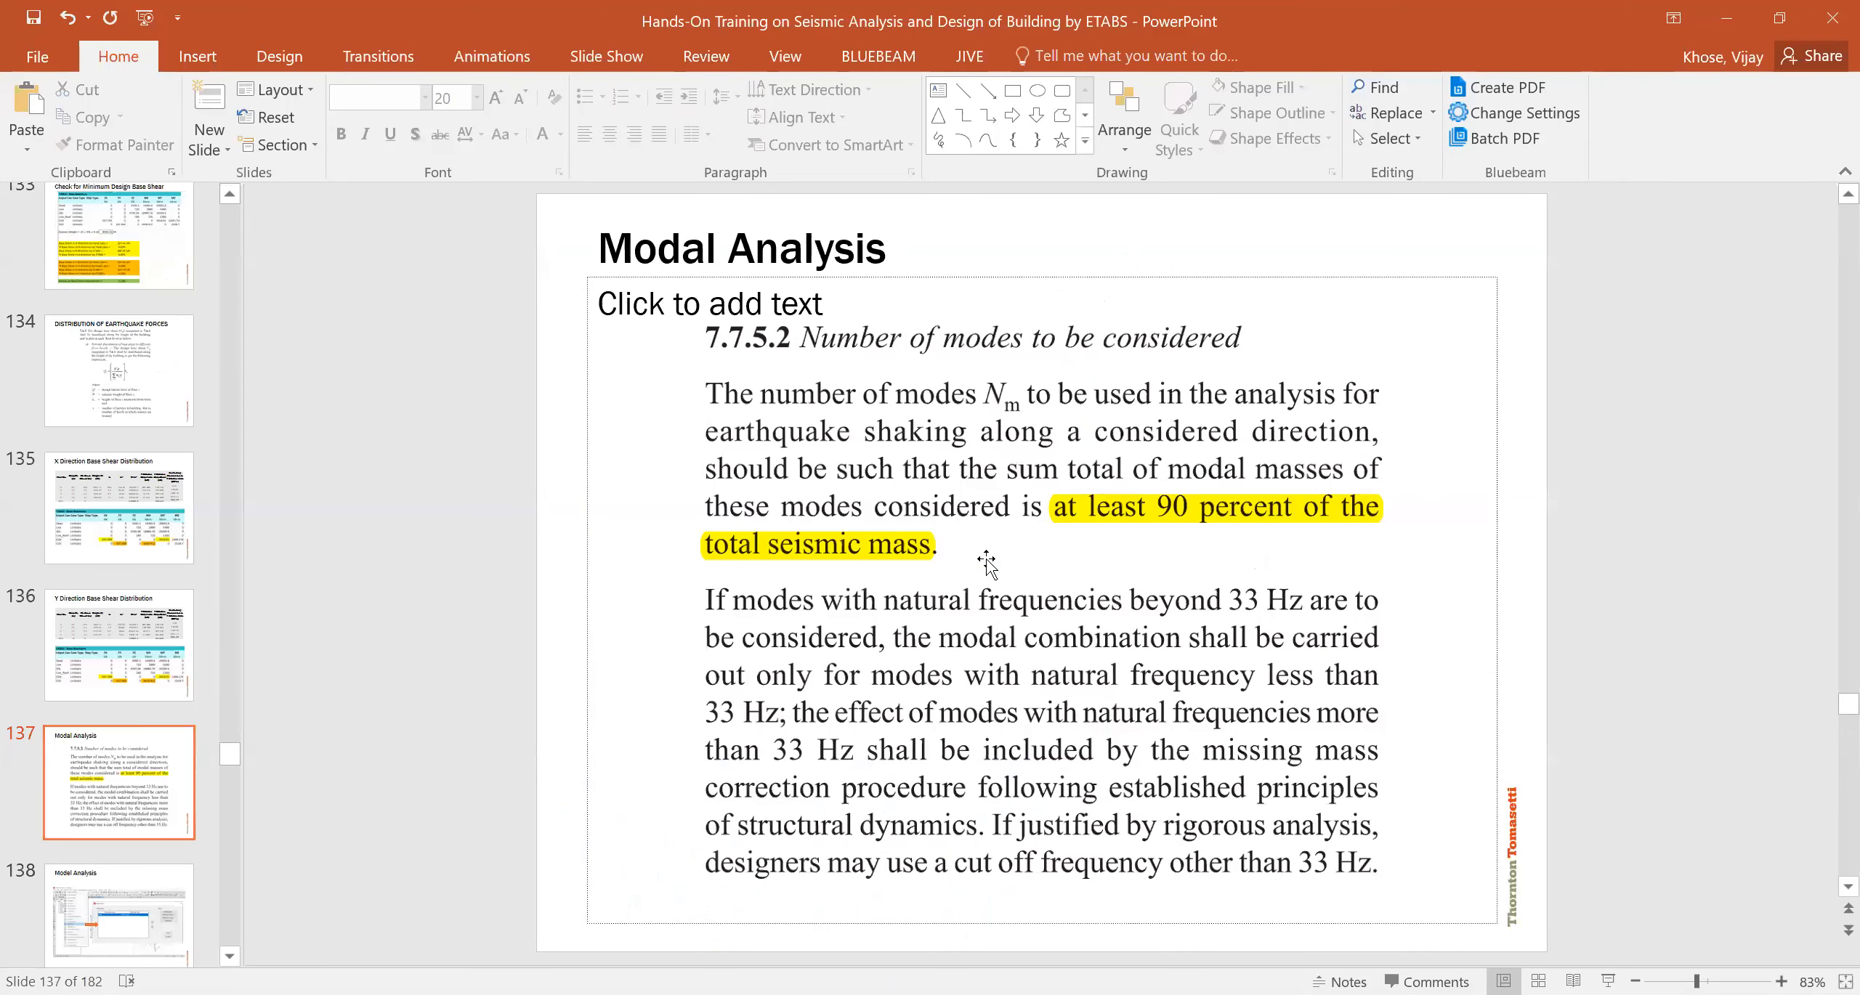
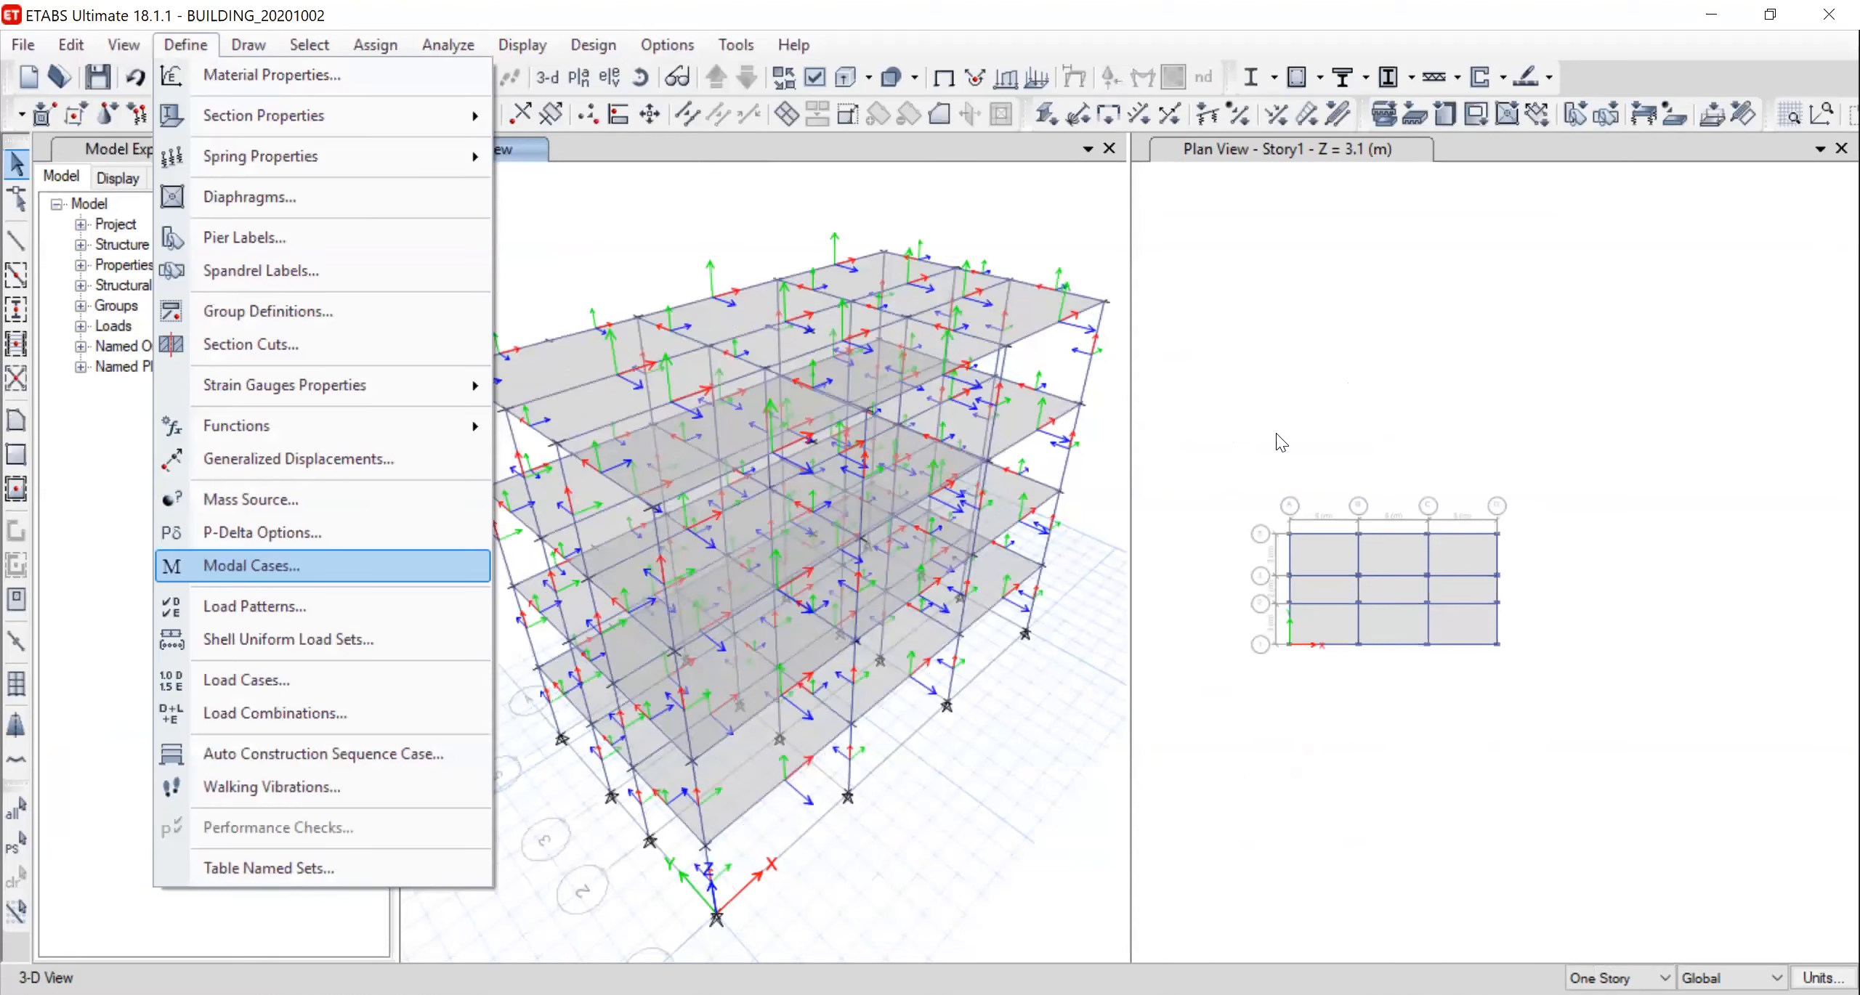
In ETABS, review the maximum number of modes of the Modal eigen case and accept the modal case settings
click(251, 566)
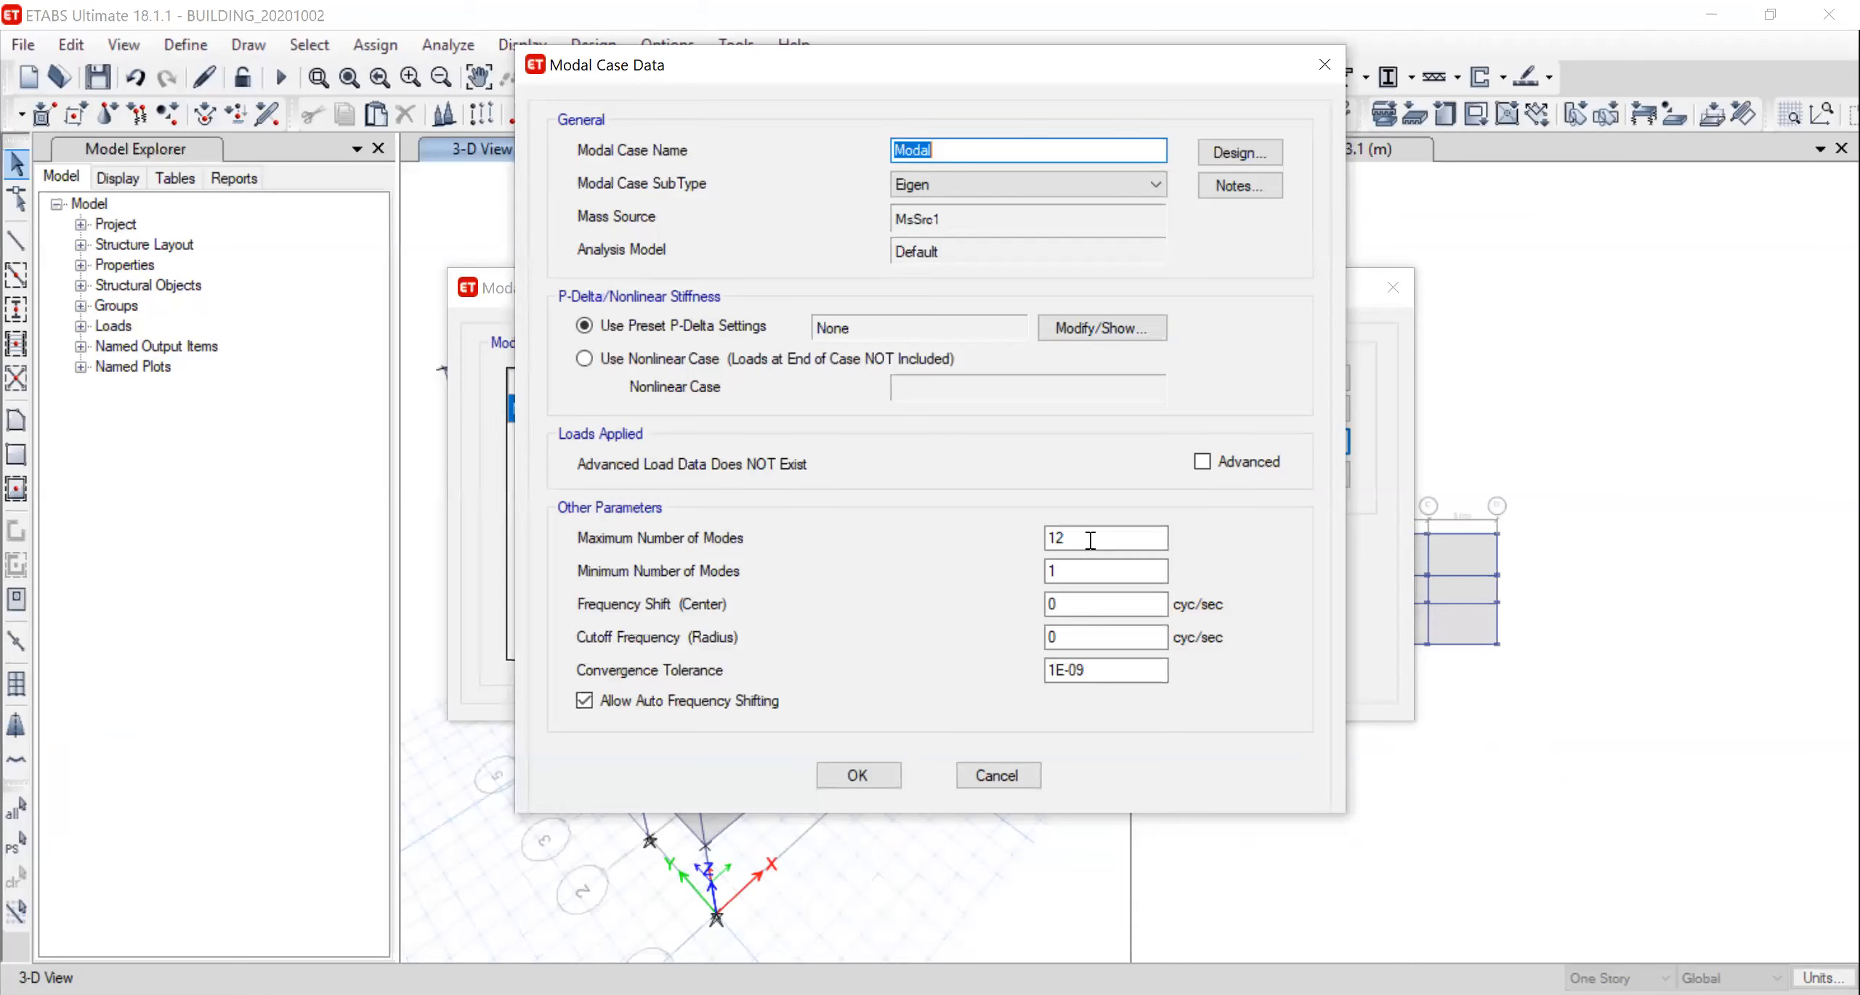
click(1150, 543)
click(1148, 545)
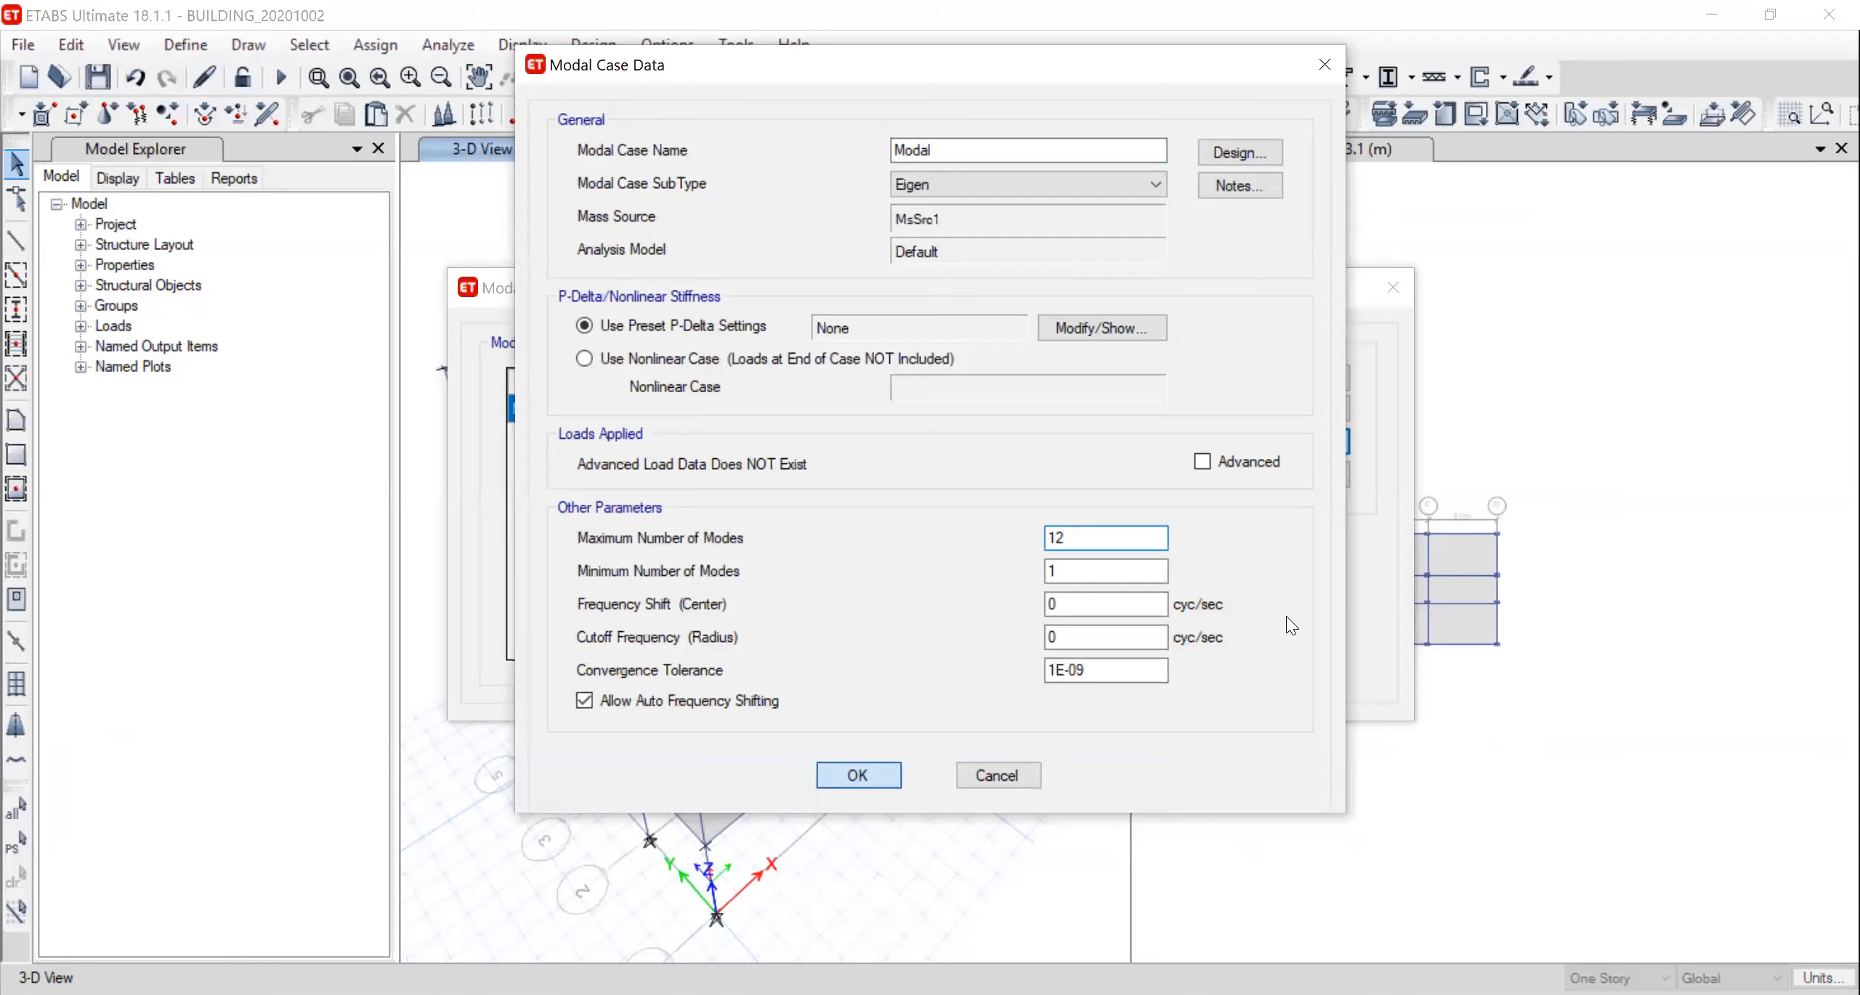
key(Return)
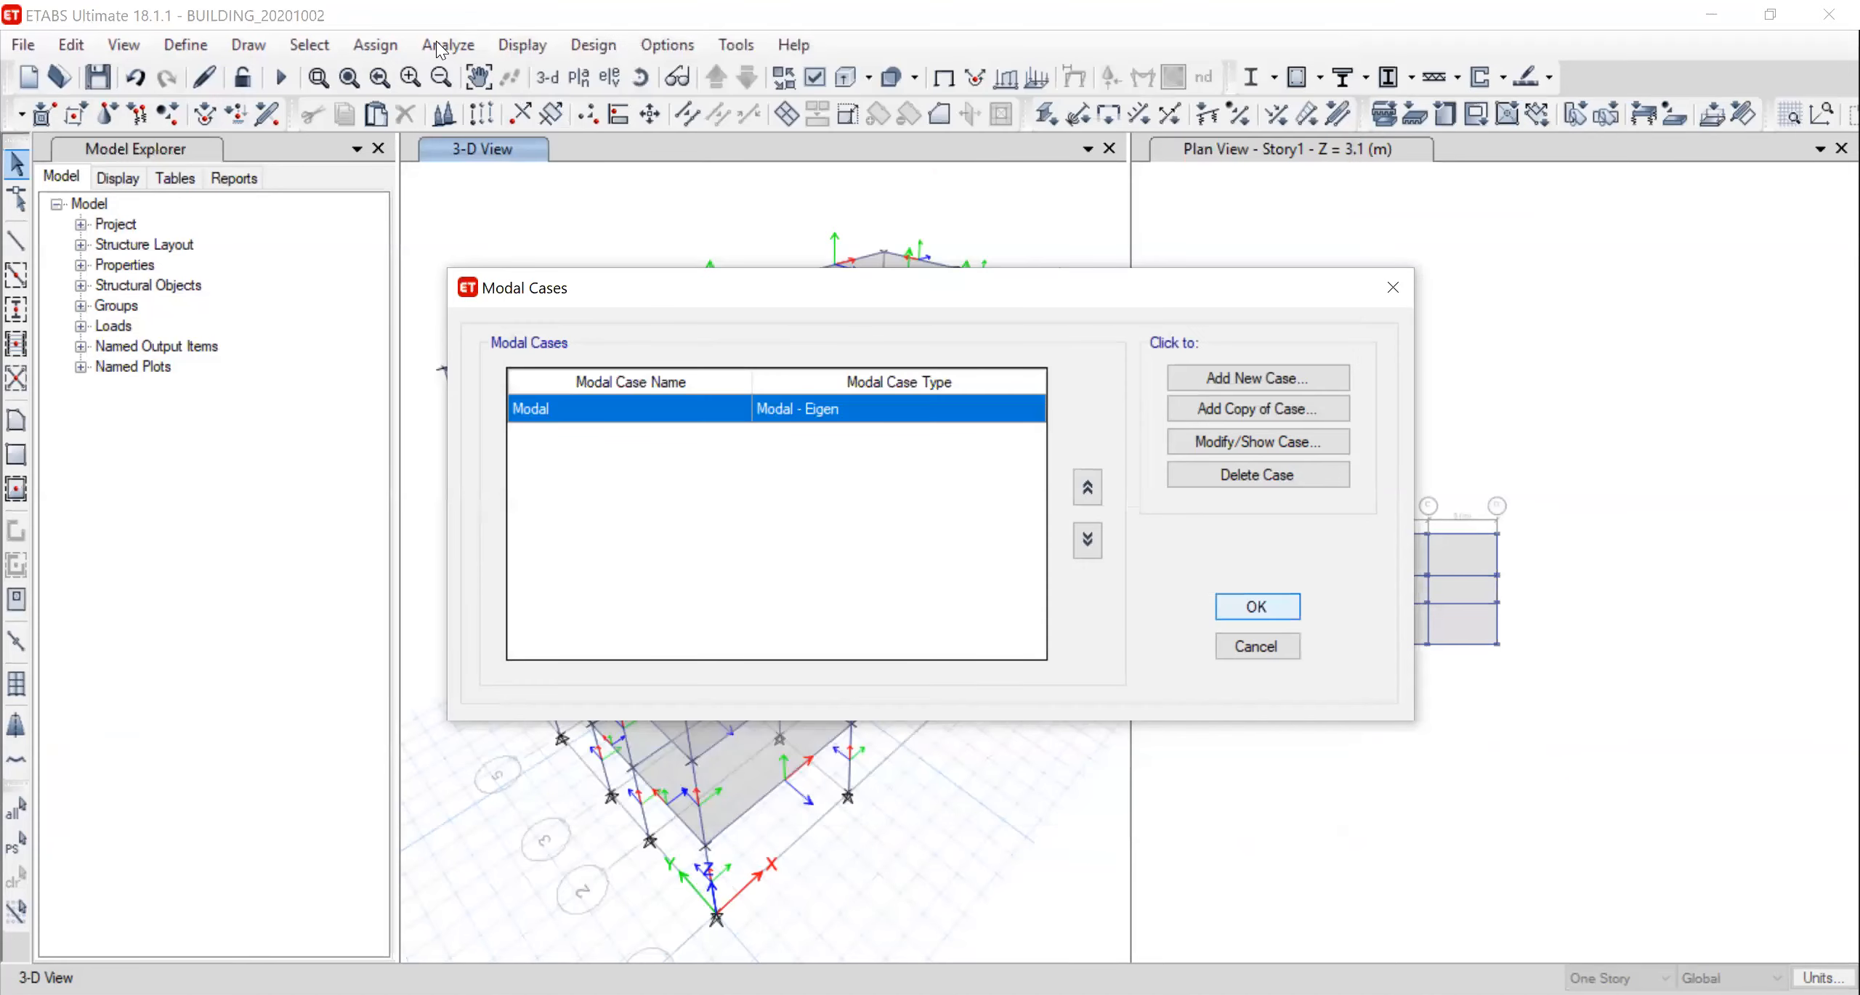
key(Return)
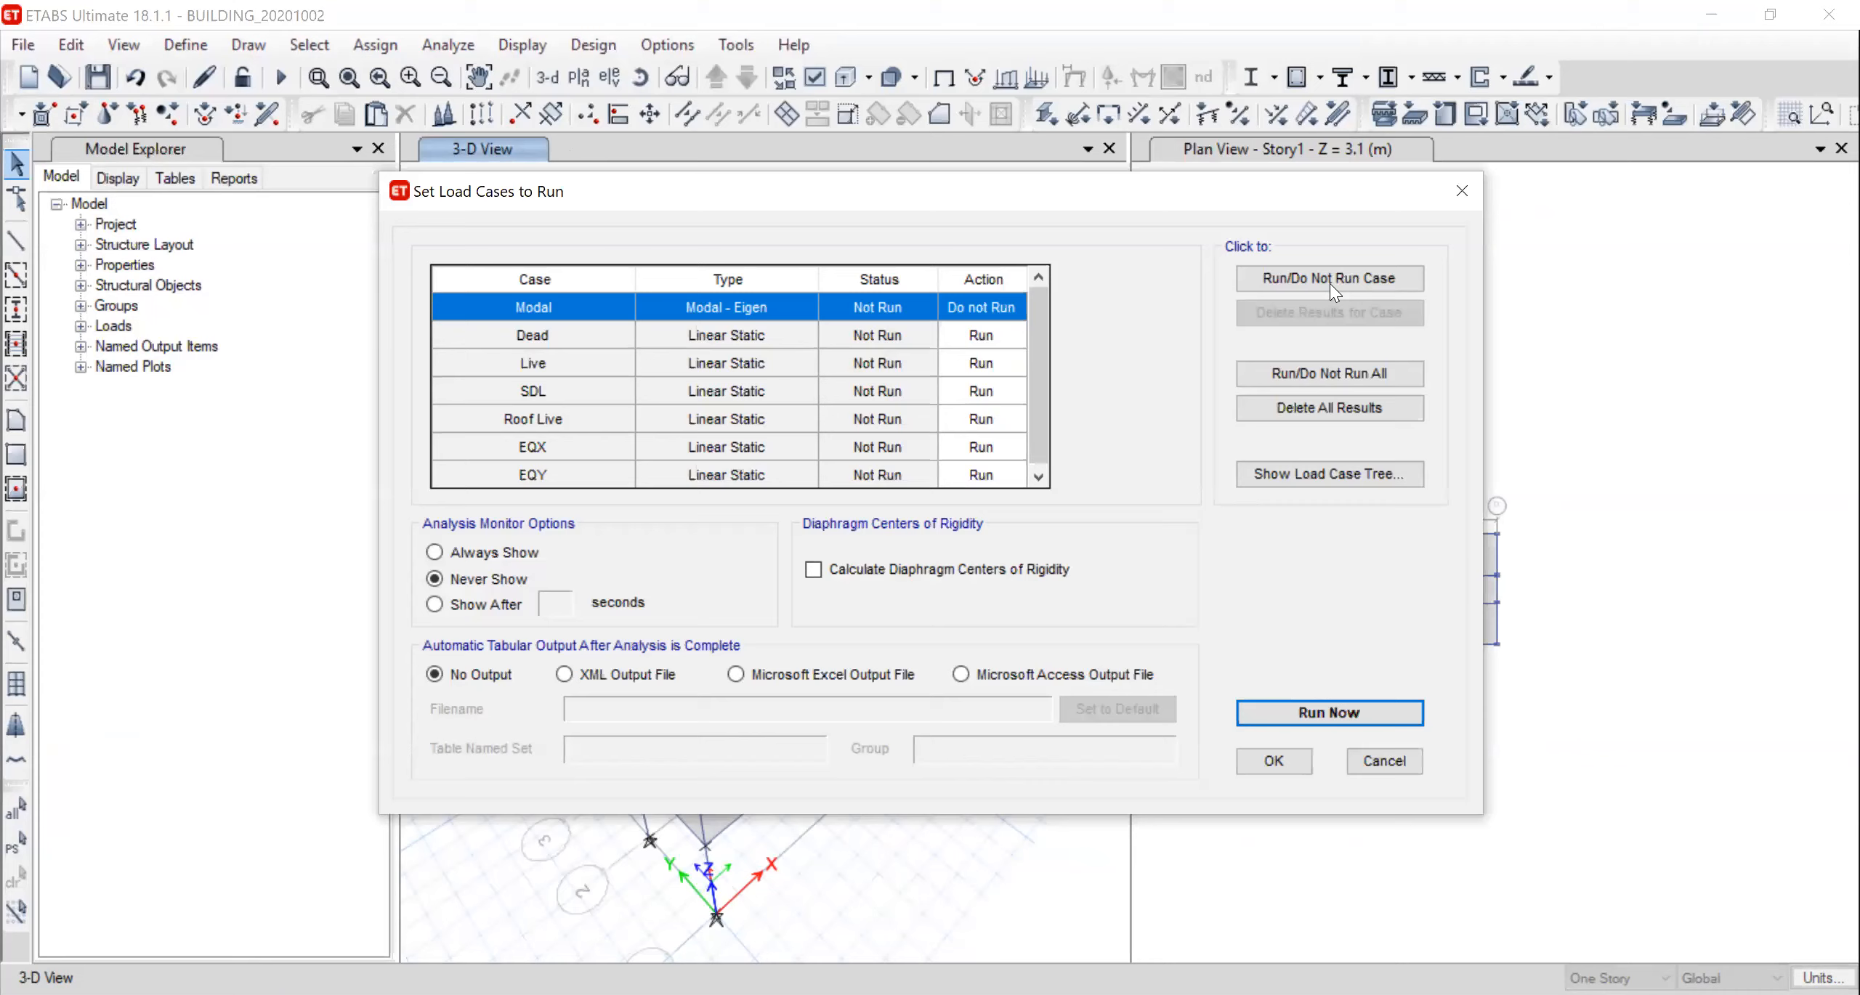
Set the Modal case to run along with the static load cases and run the analysis
click(1329, 283)
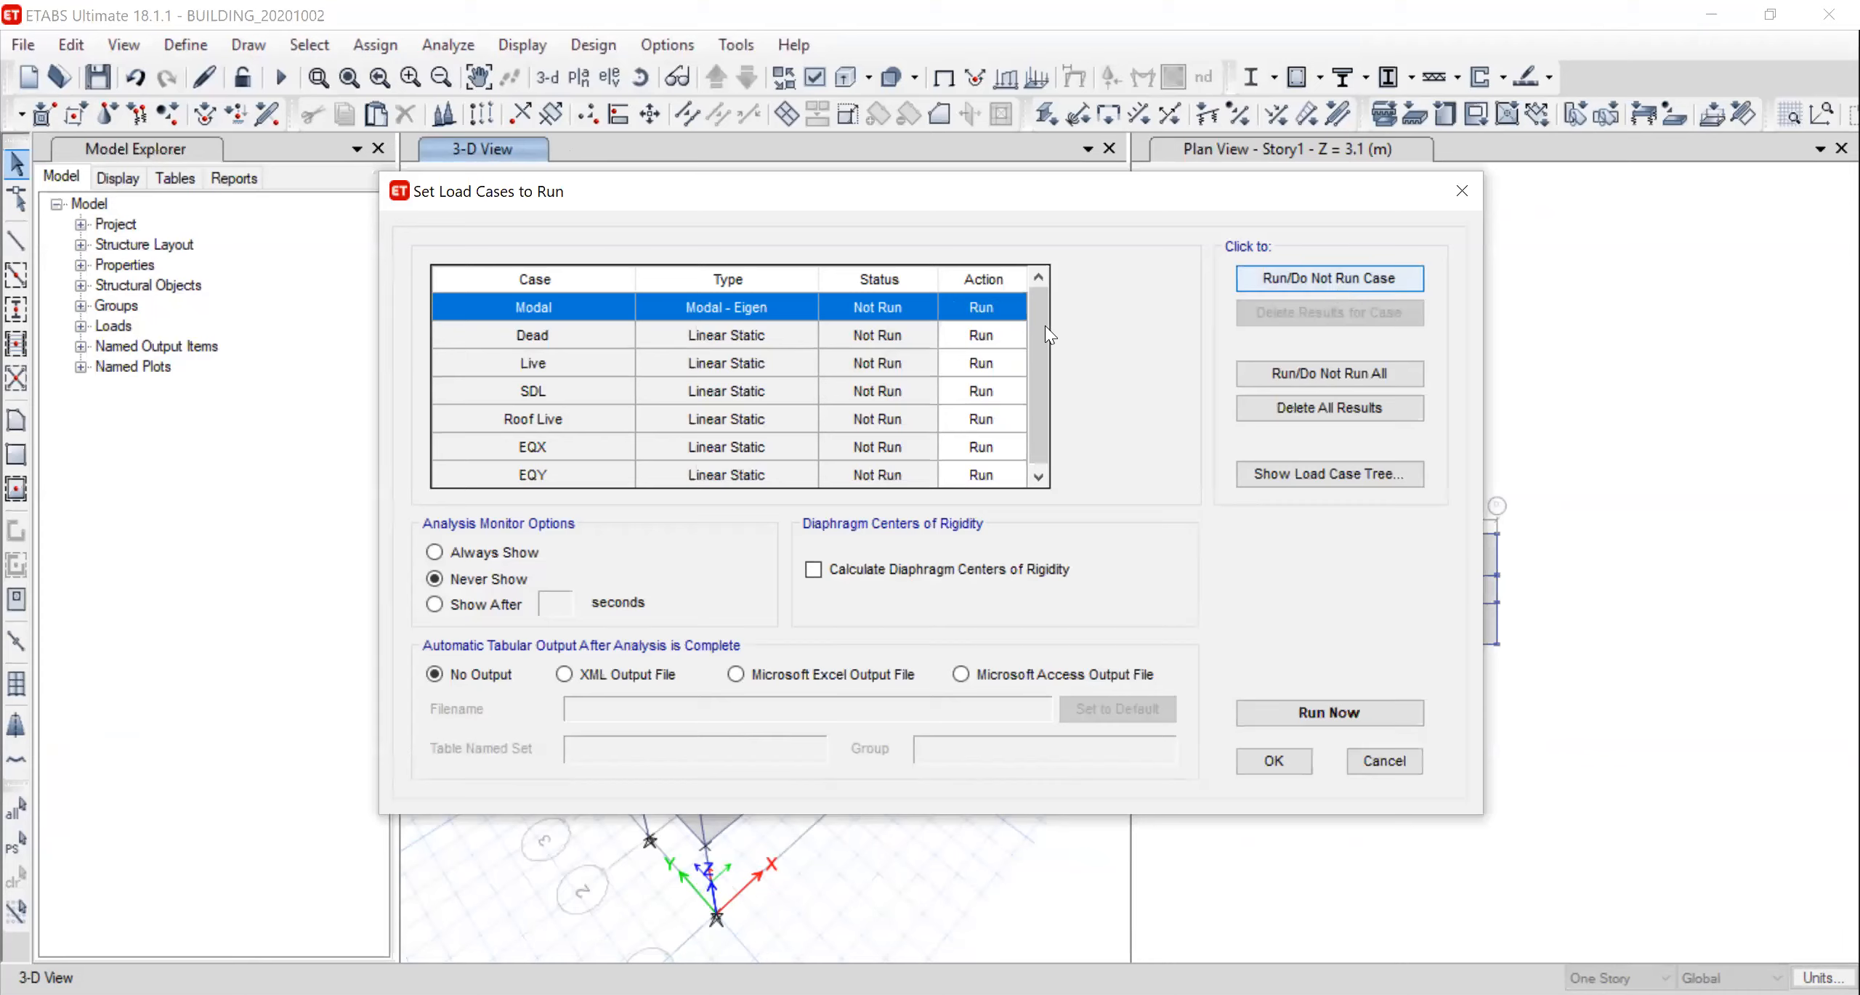
click(1345, 712)
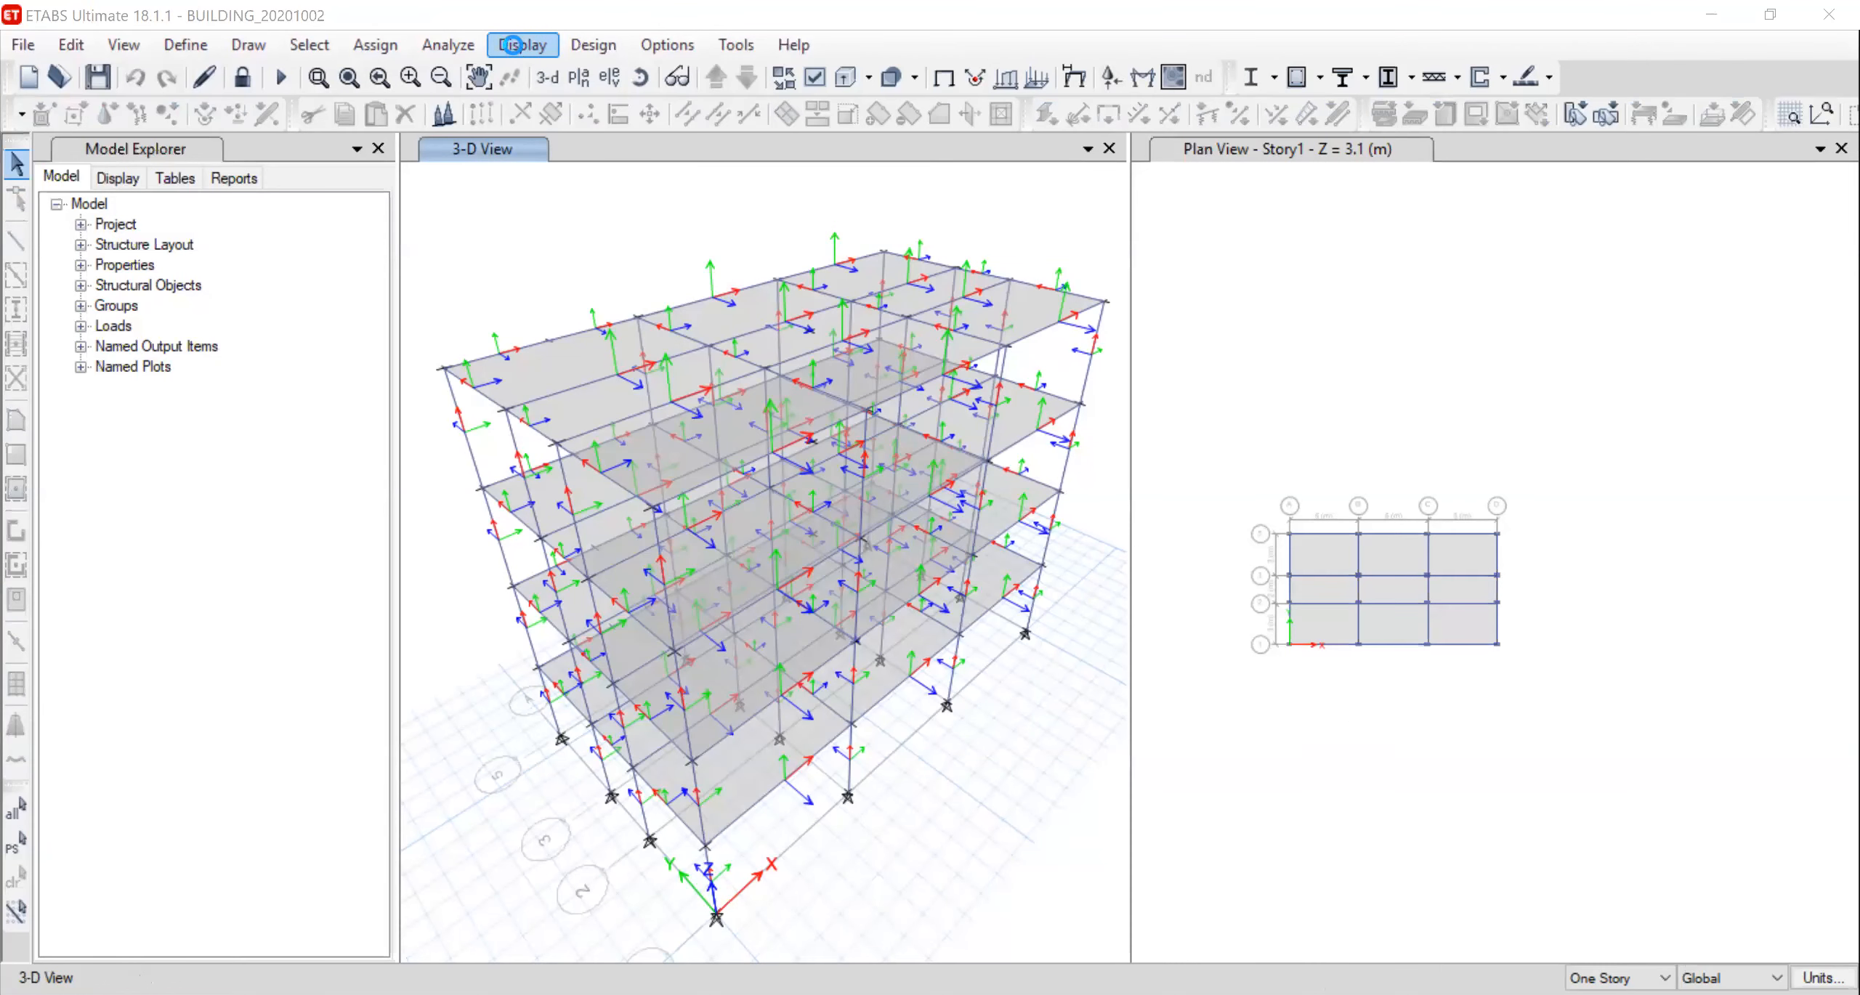
Display the Modal Participating Mass Ratios table from the structure output's modal information
click(513, 45)
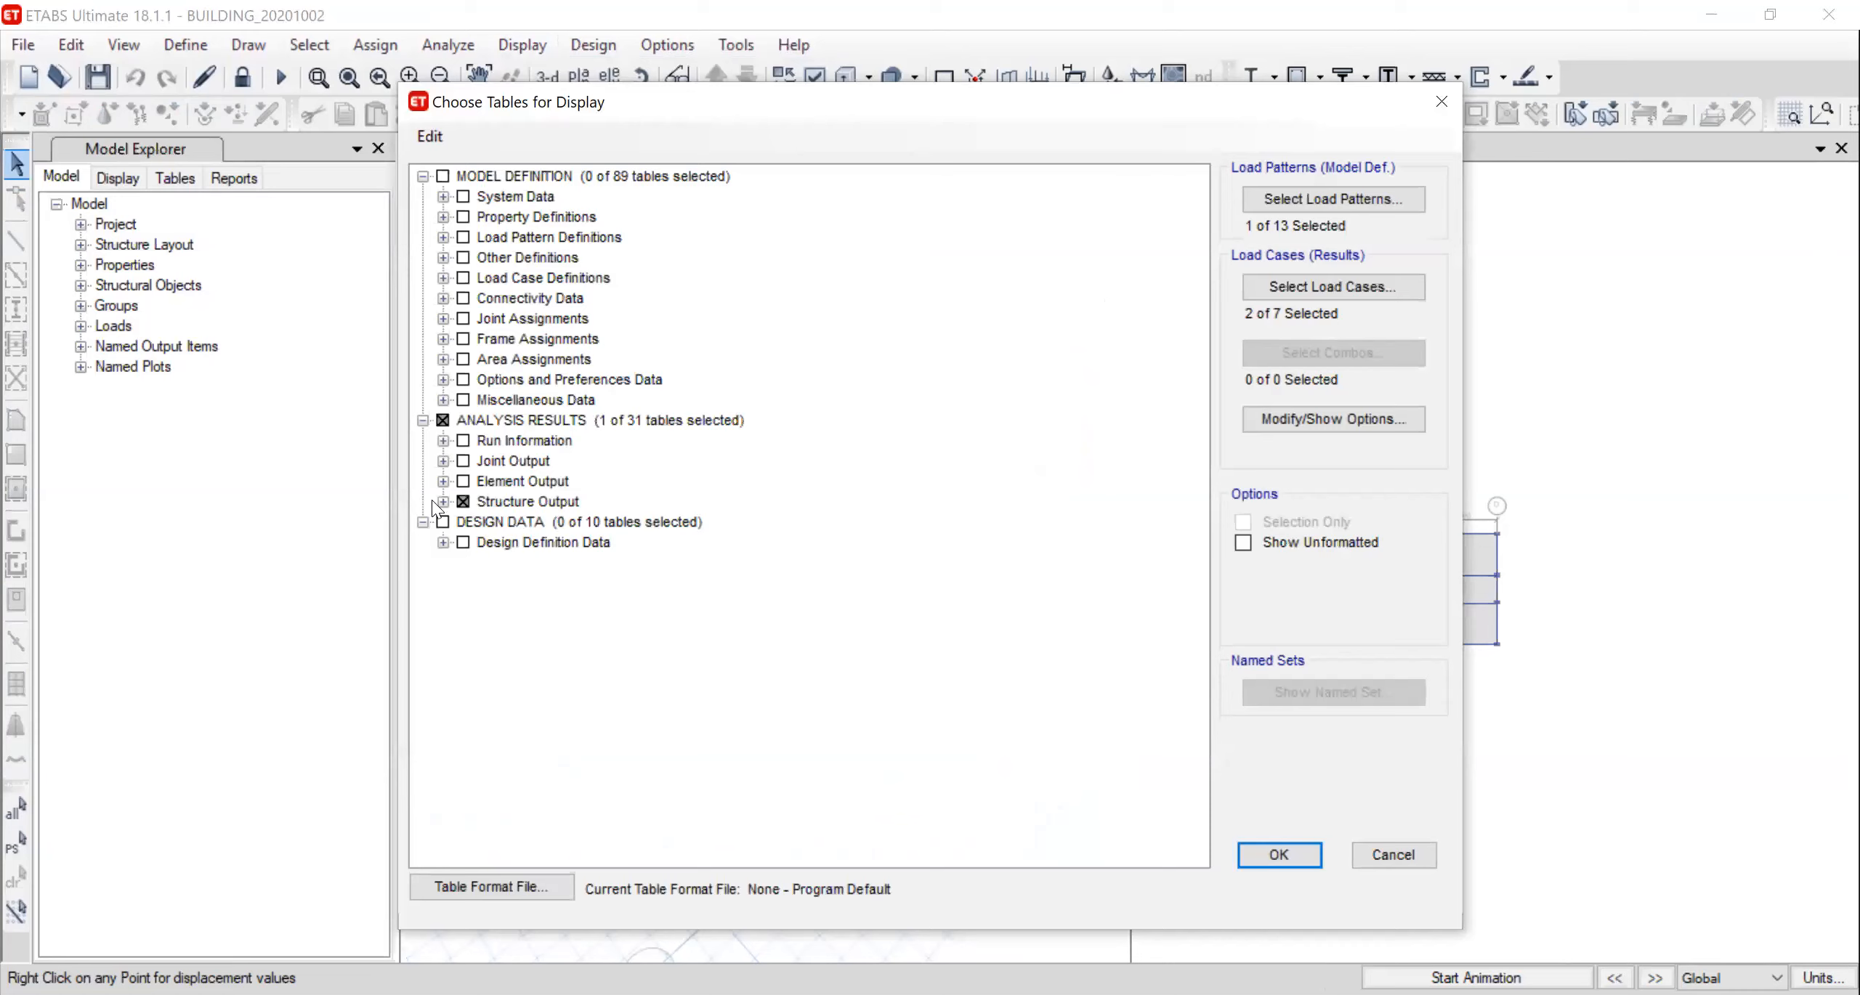
click(442, 502)
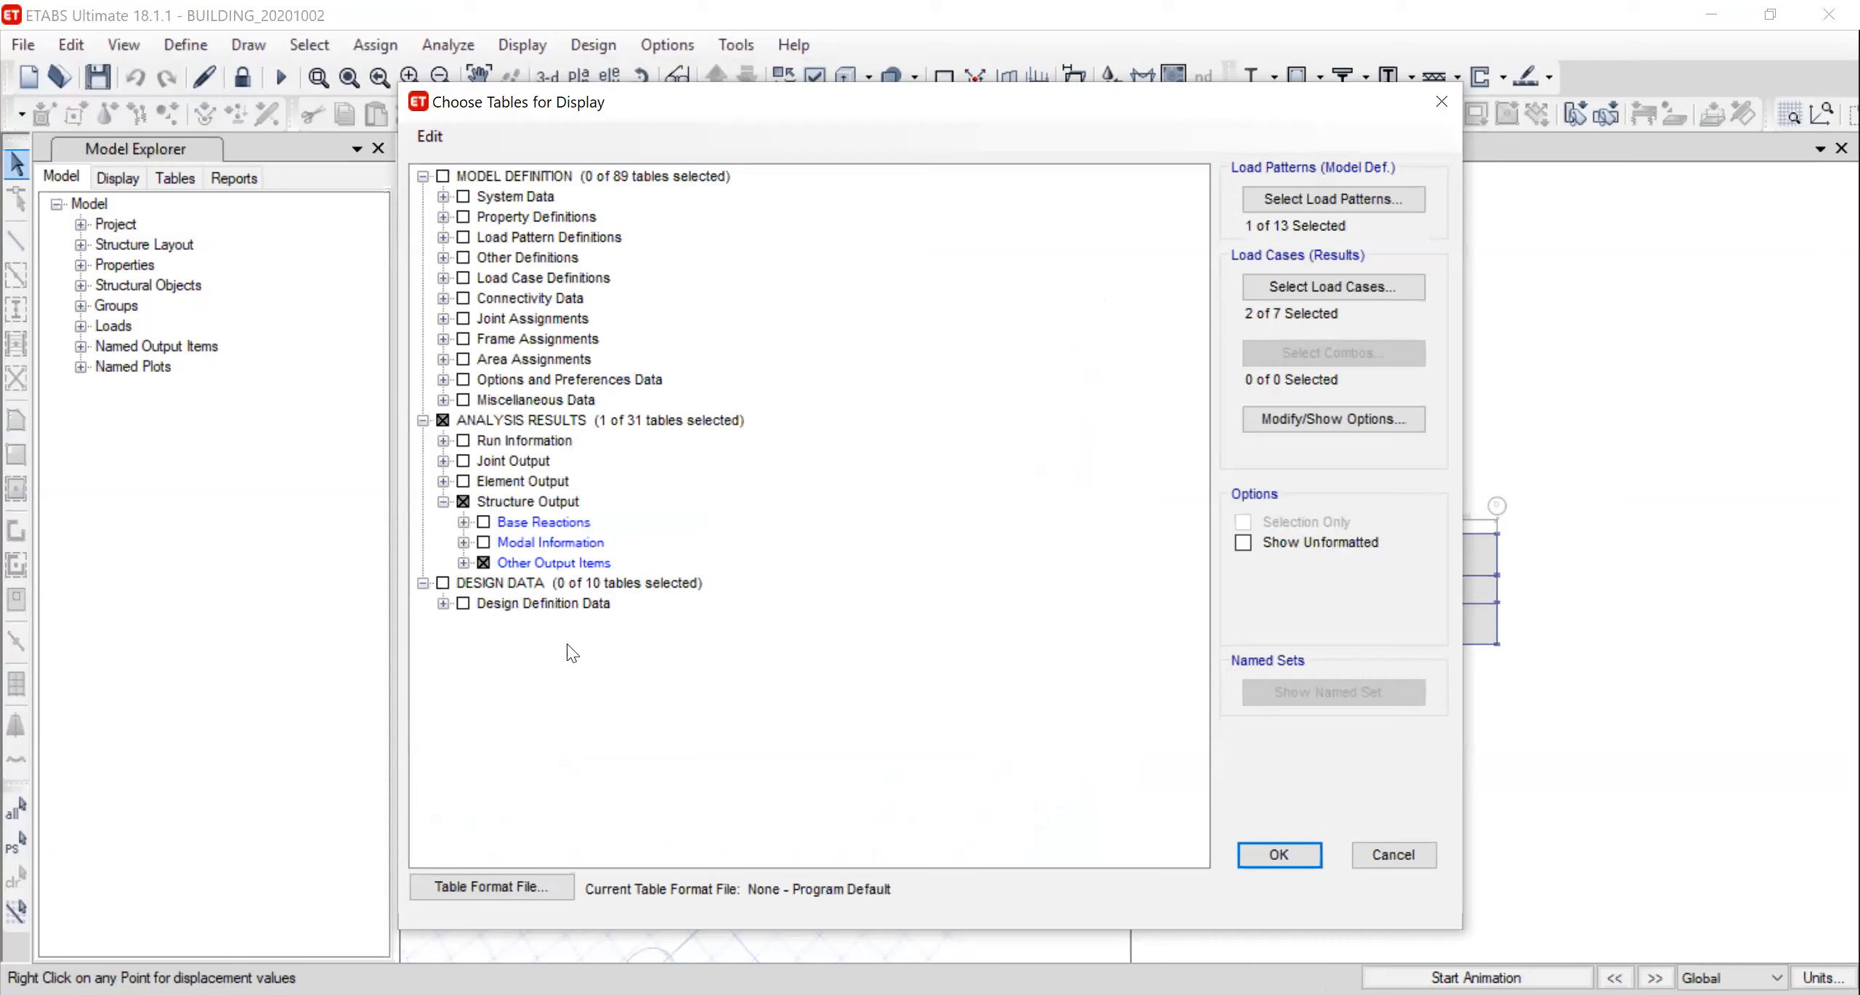
click(462, 543)
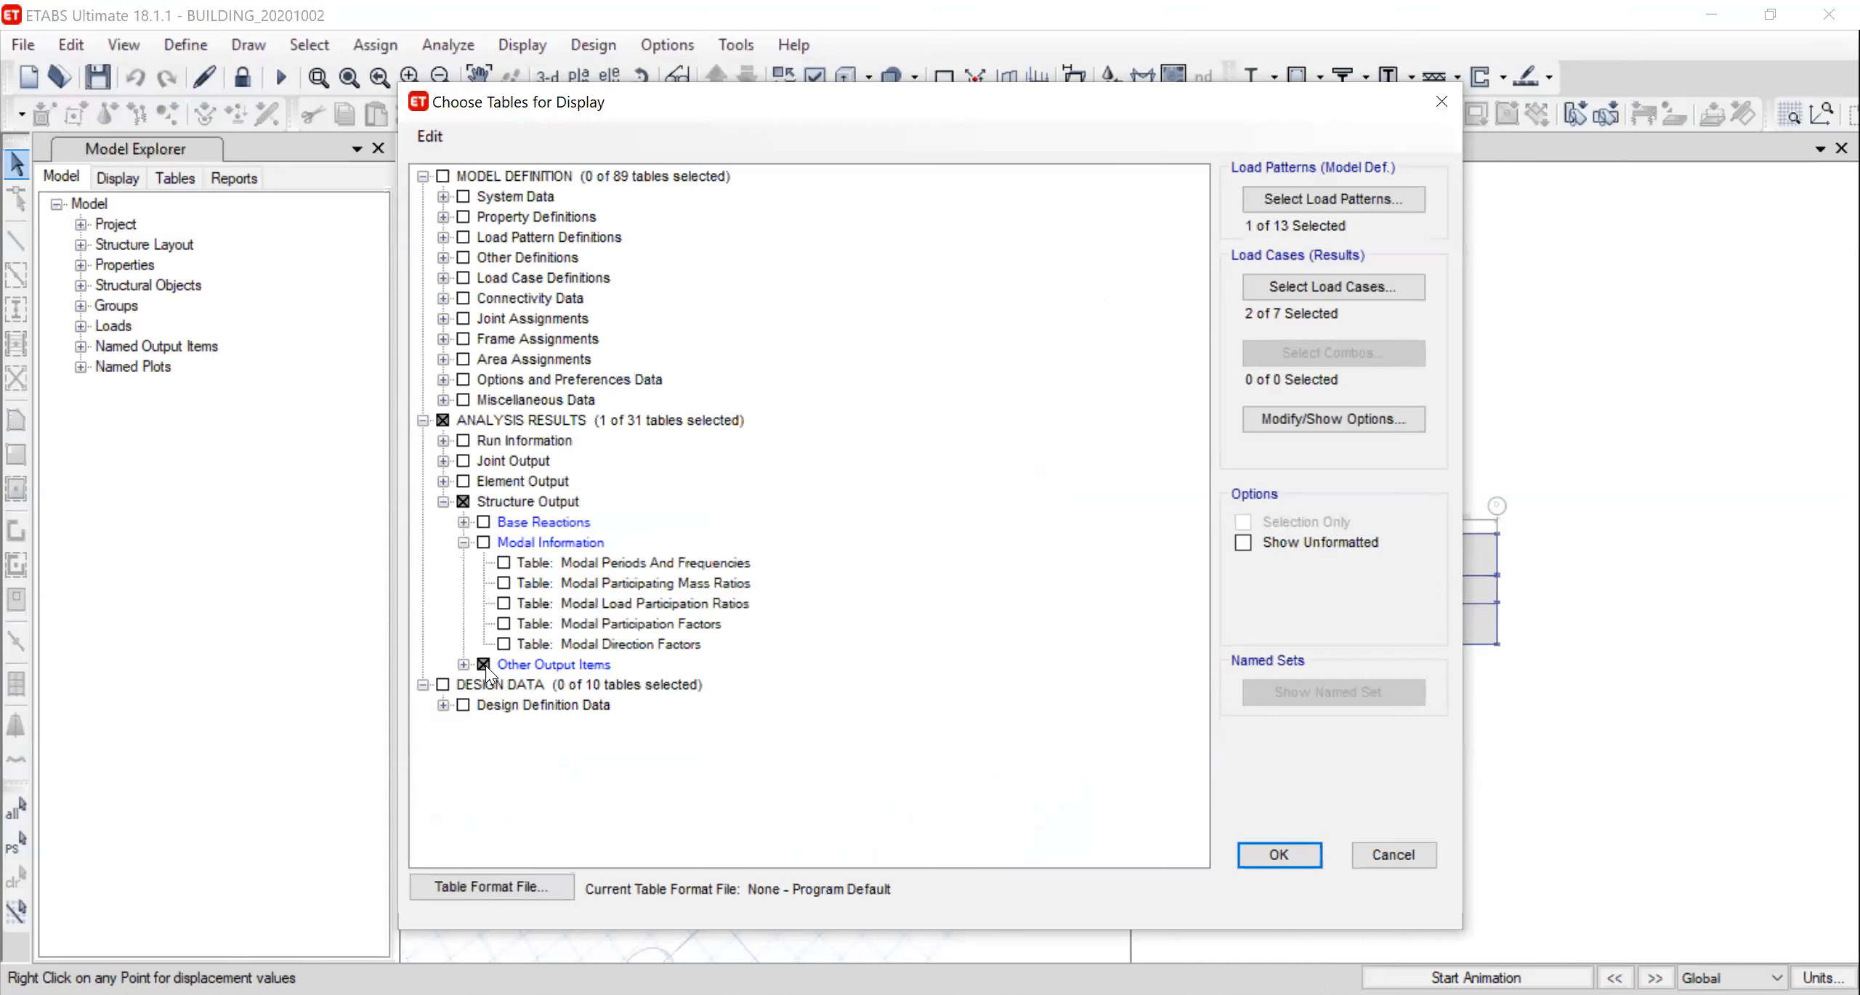
click(504, 584)
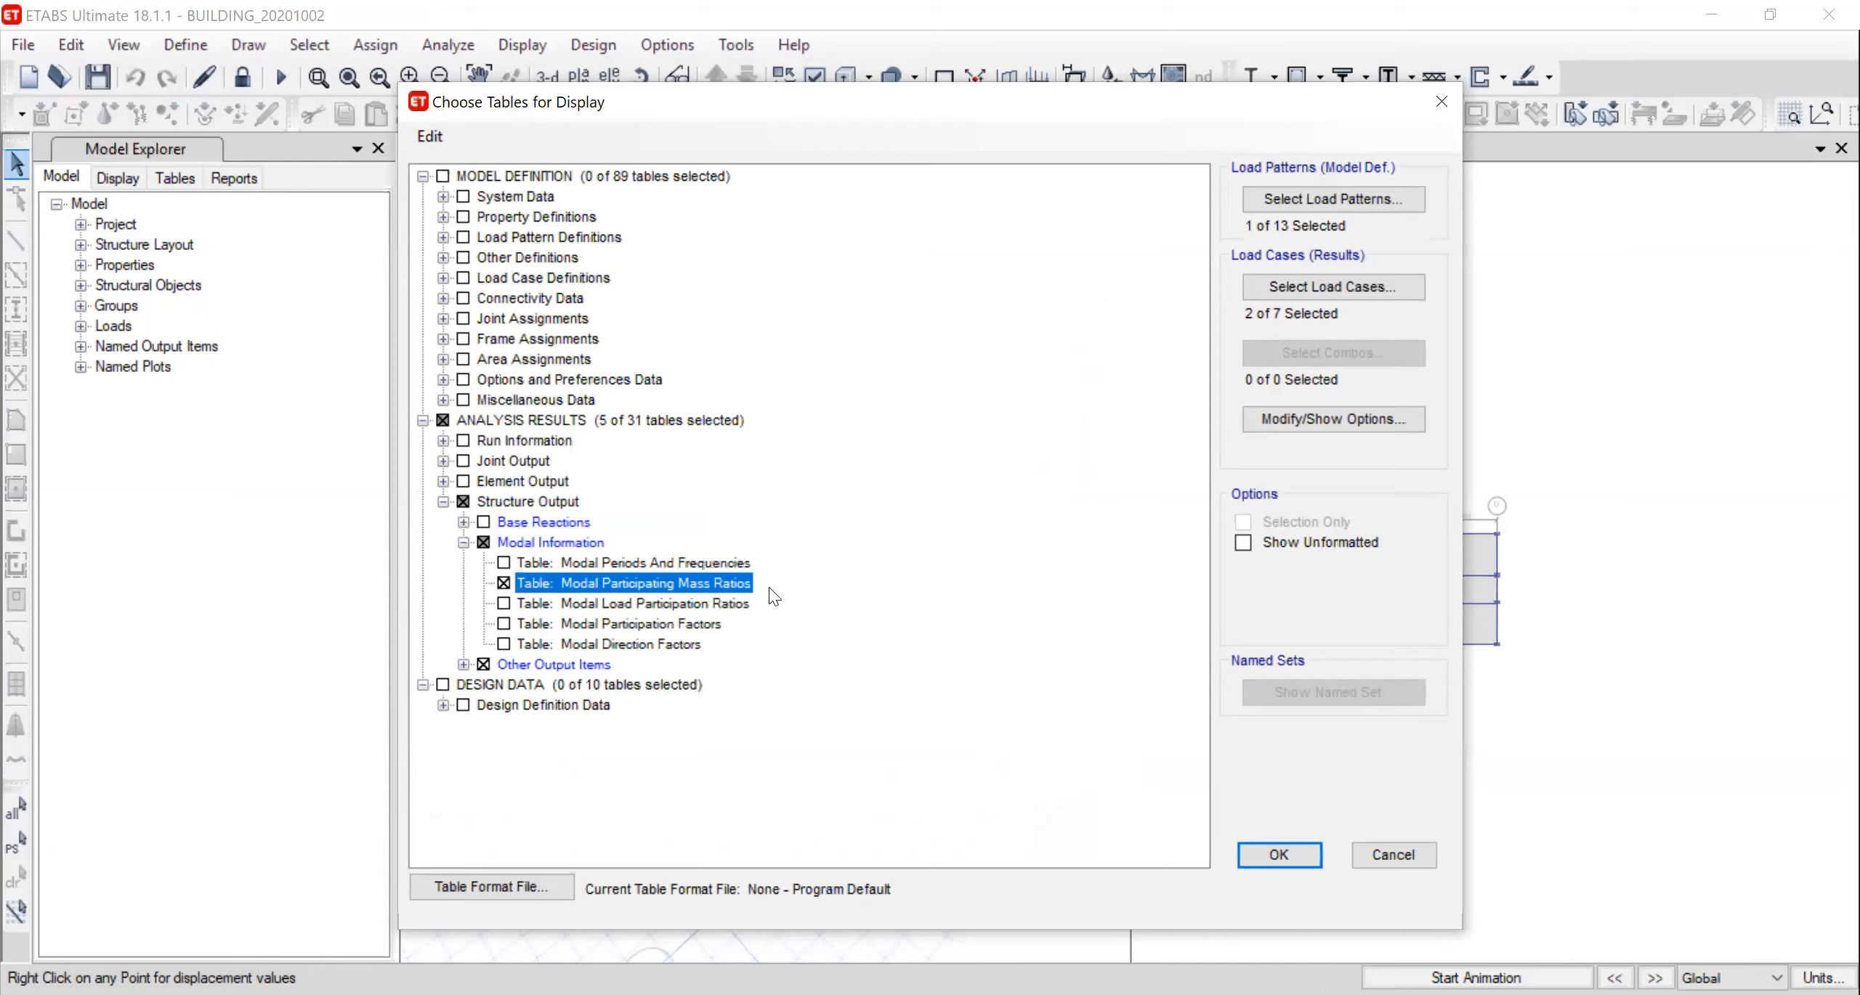
click(1279, 854)
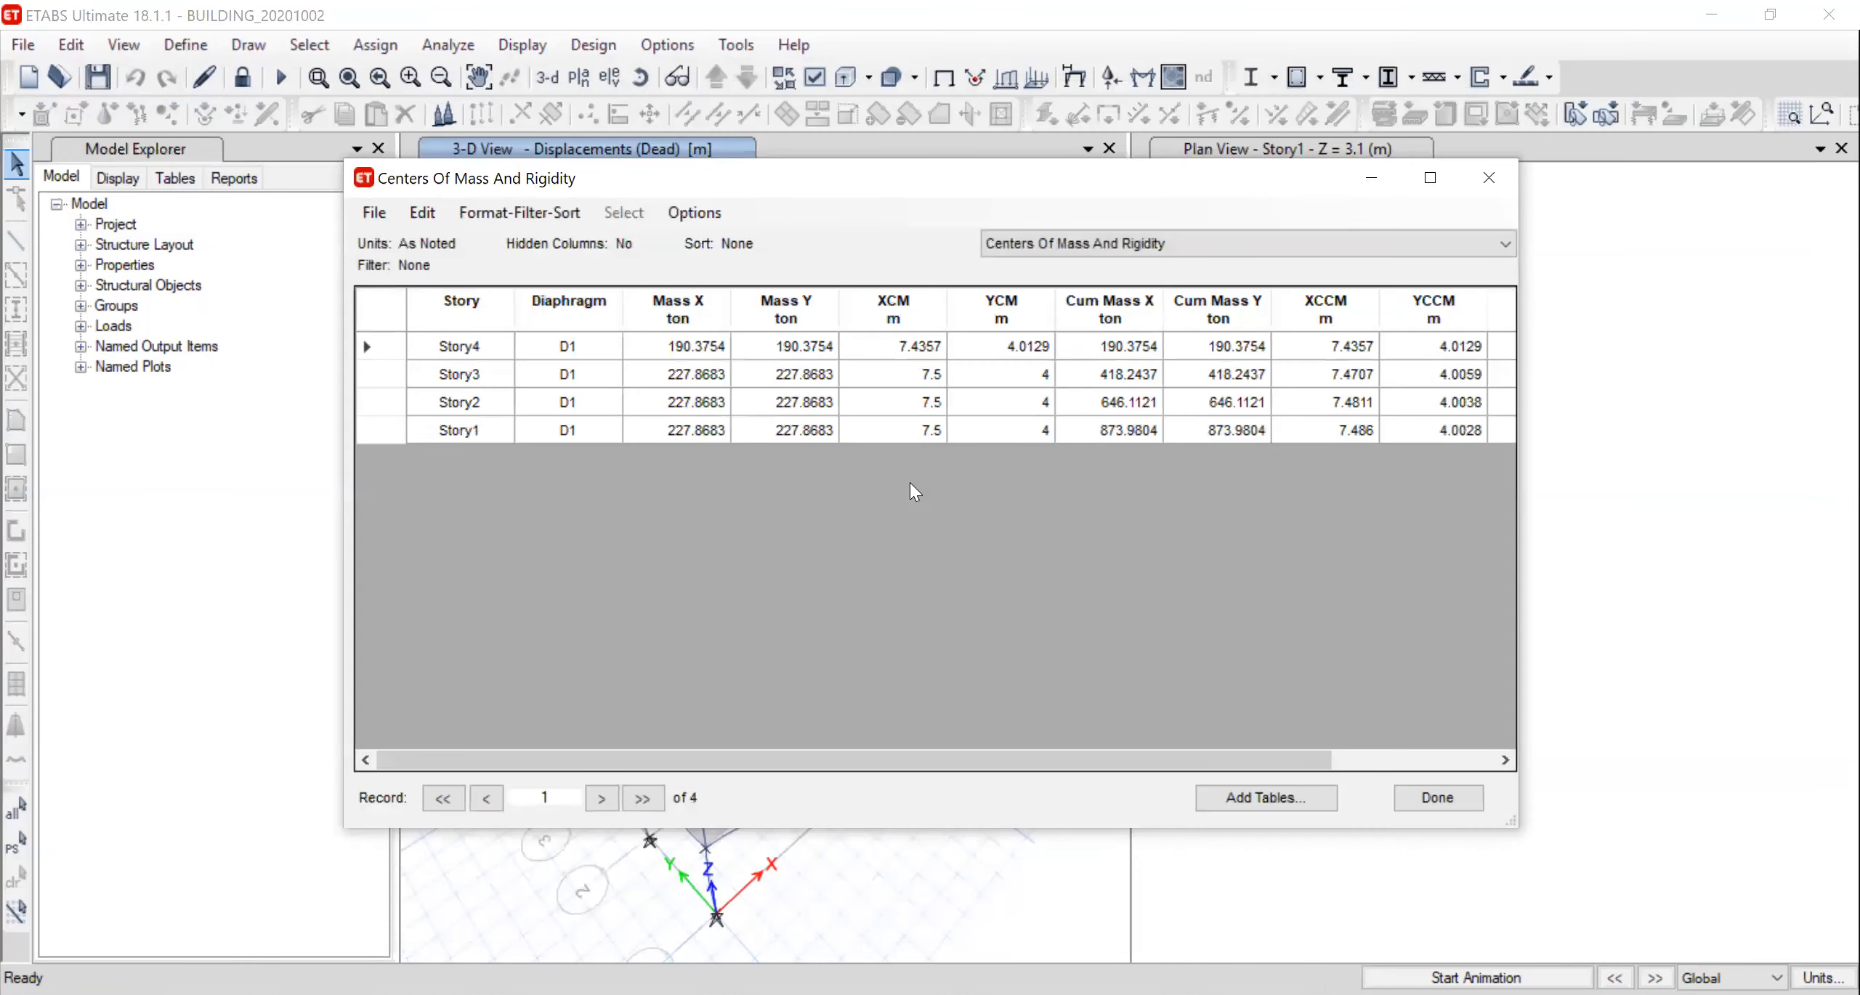
click(1222, 242)
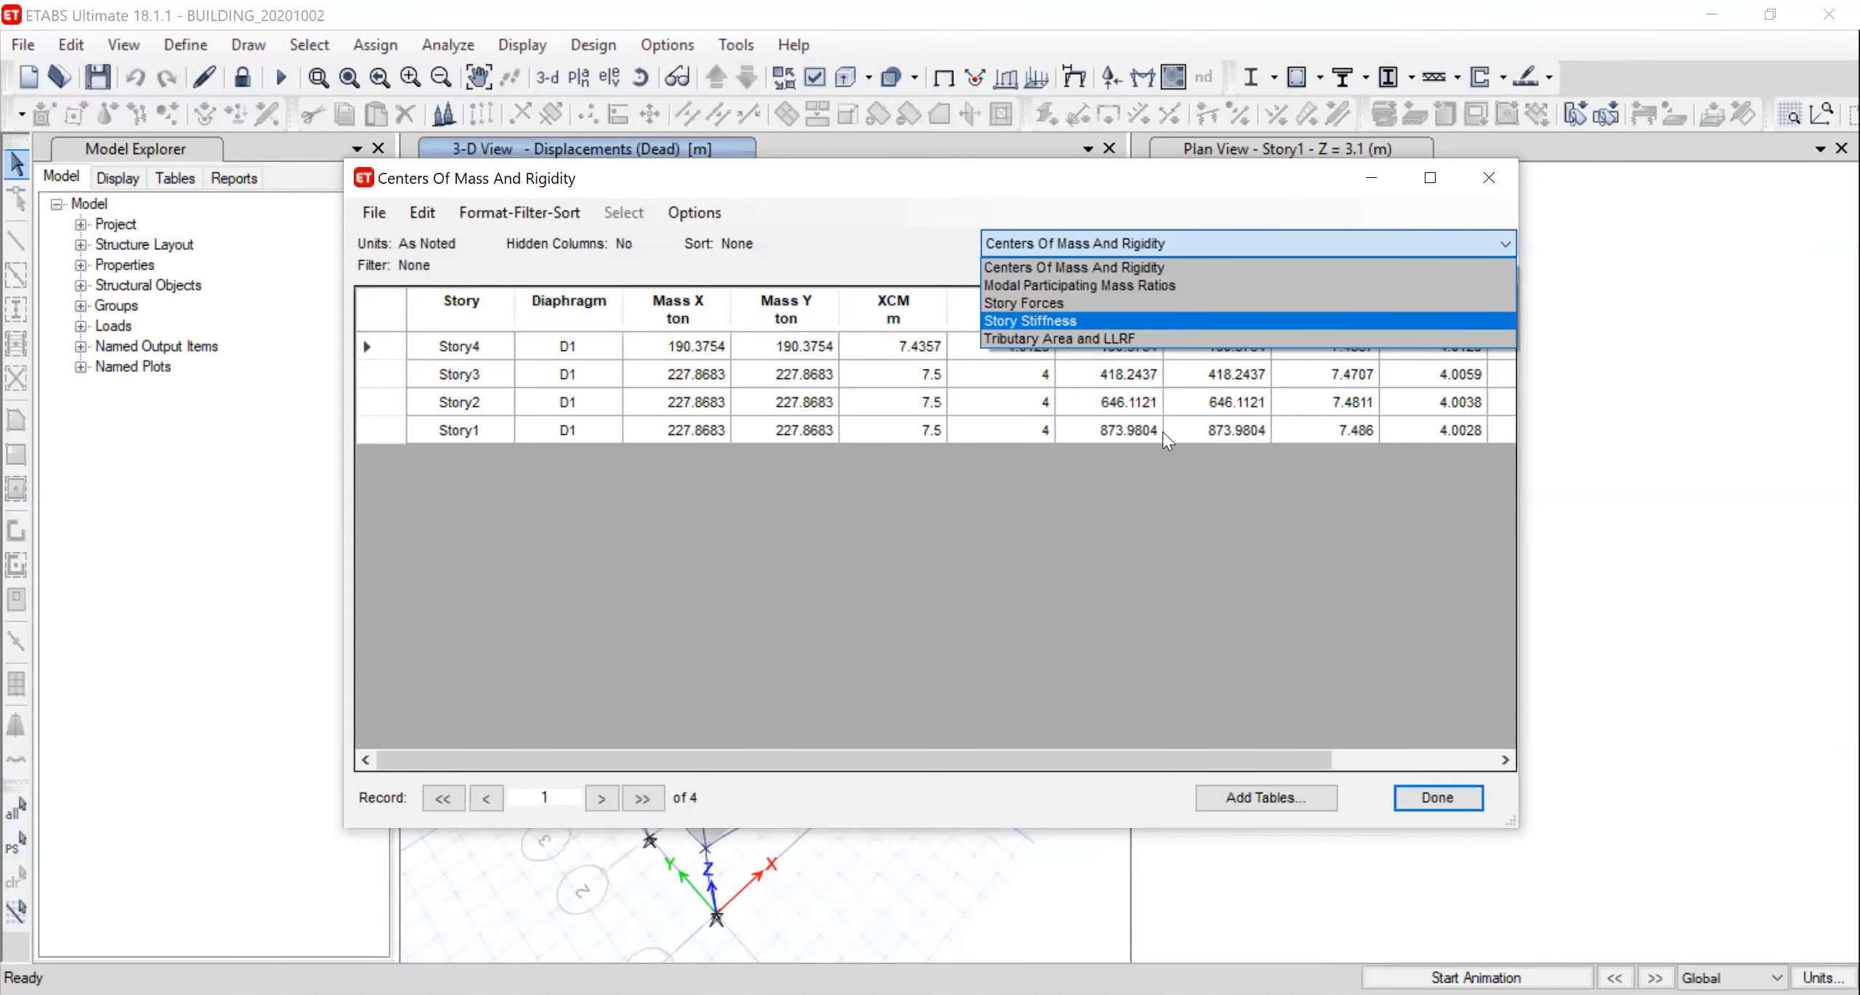
click(1078, 285)
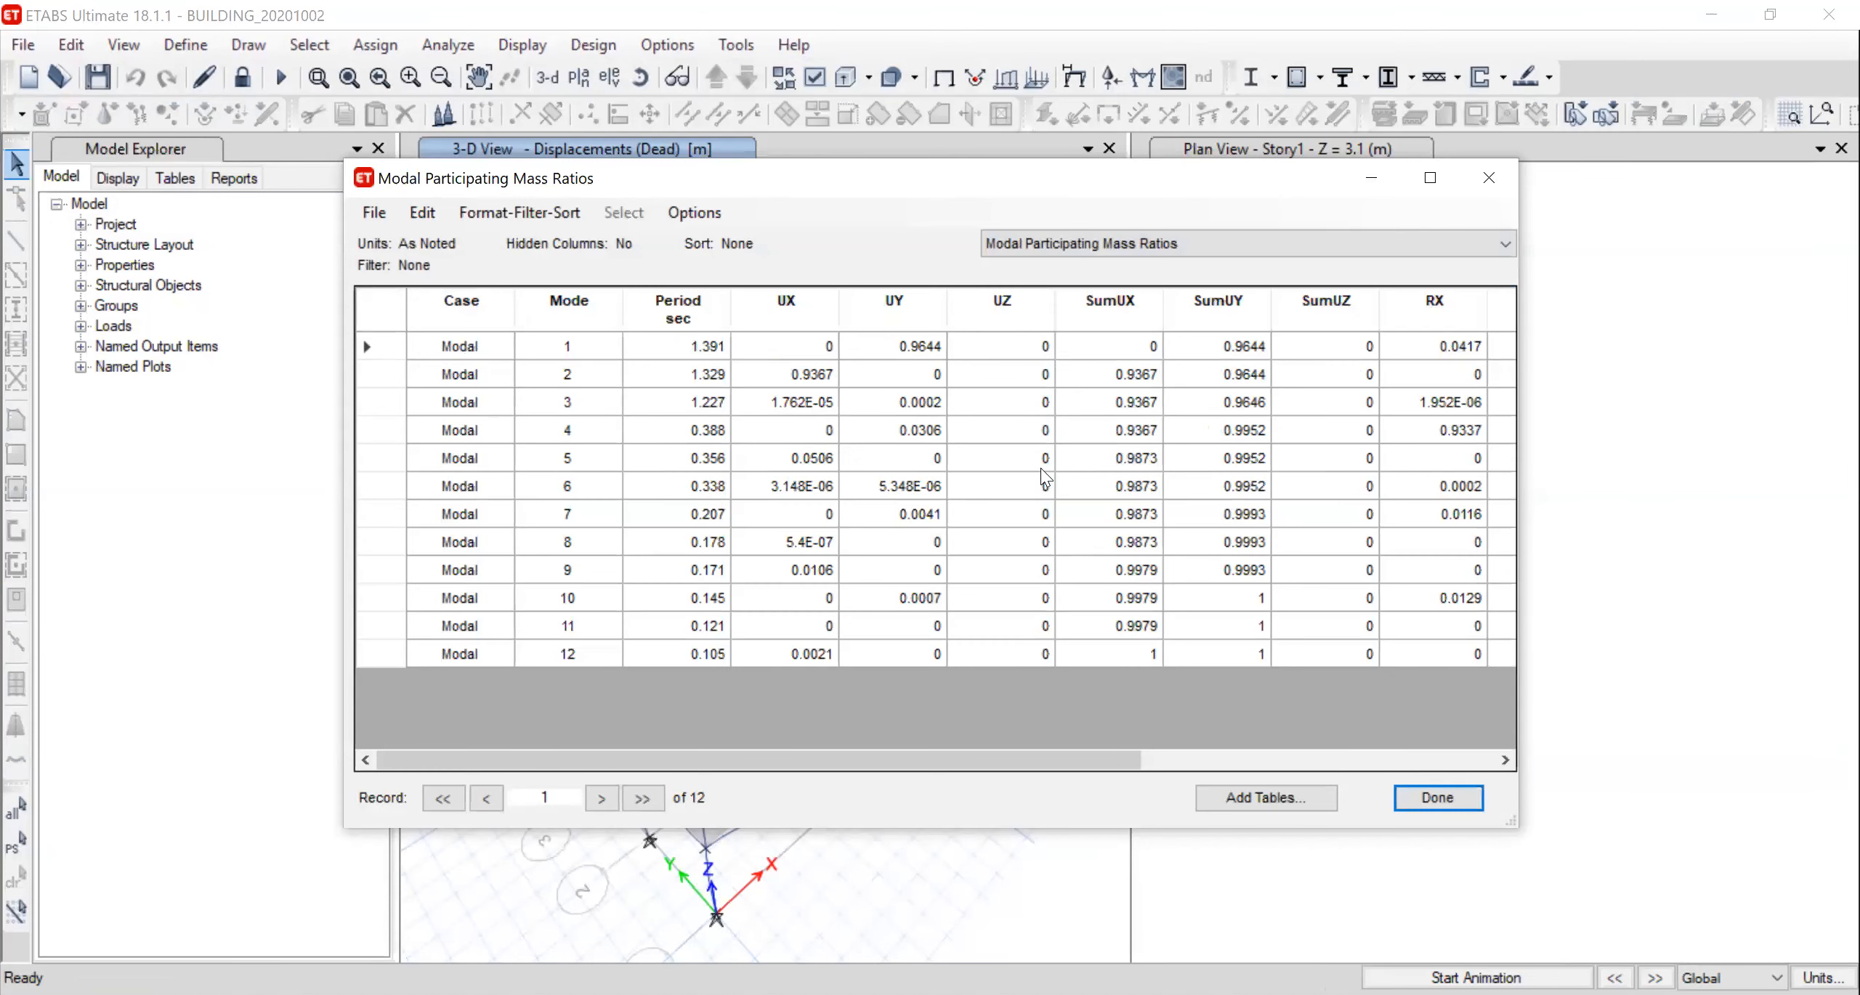
Export the Modal Participating Mass Ratios table to Excel
click(374, 214)
mouse_move(497, 243)
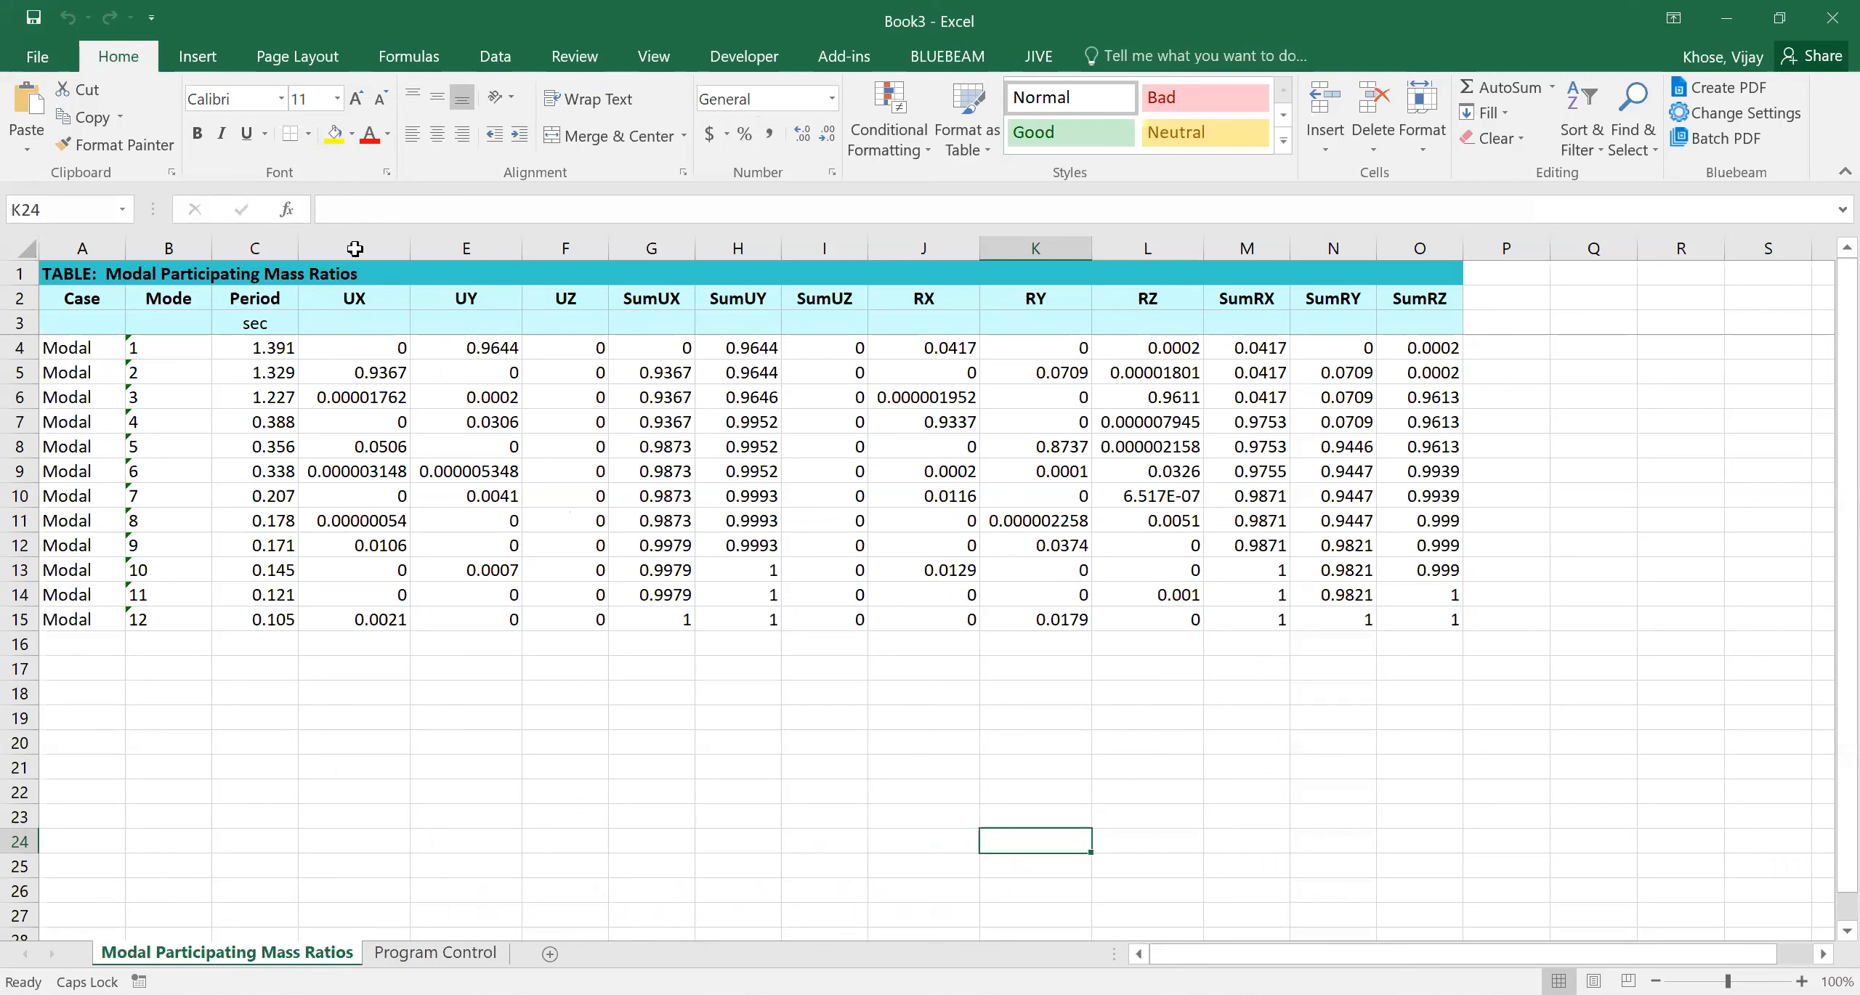
Move the RZ column so it sits directly after UY, ahead of the UZ column, in the modal mass ratios table
click(355, 247)
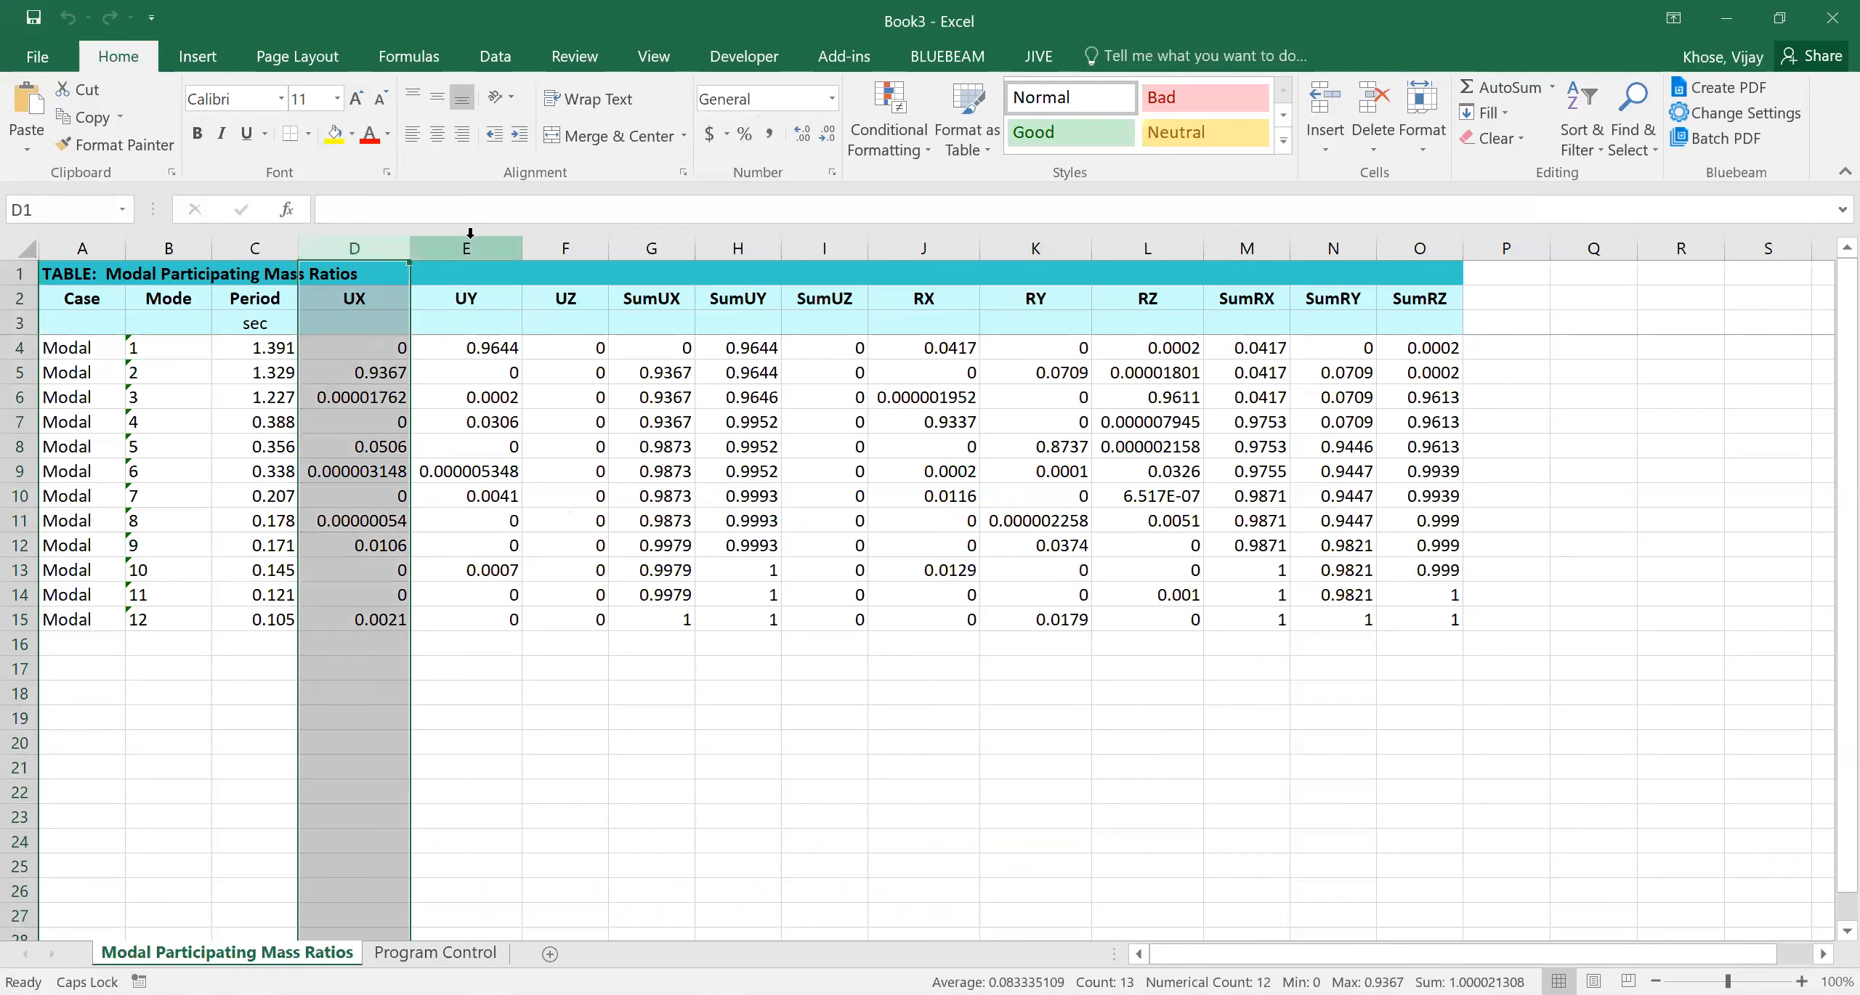
click(512, 243)
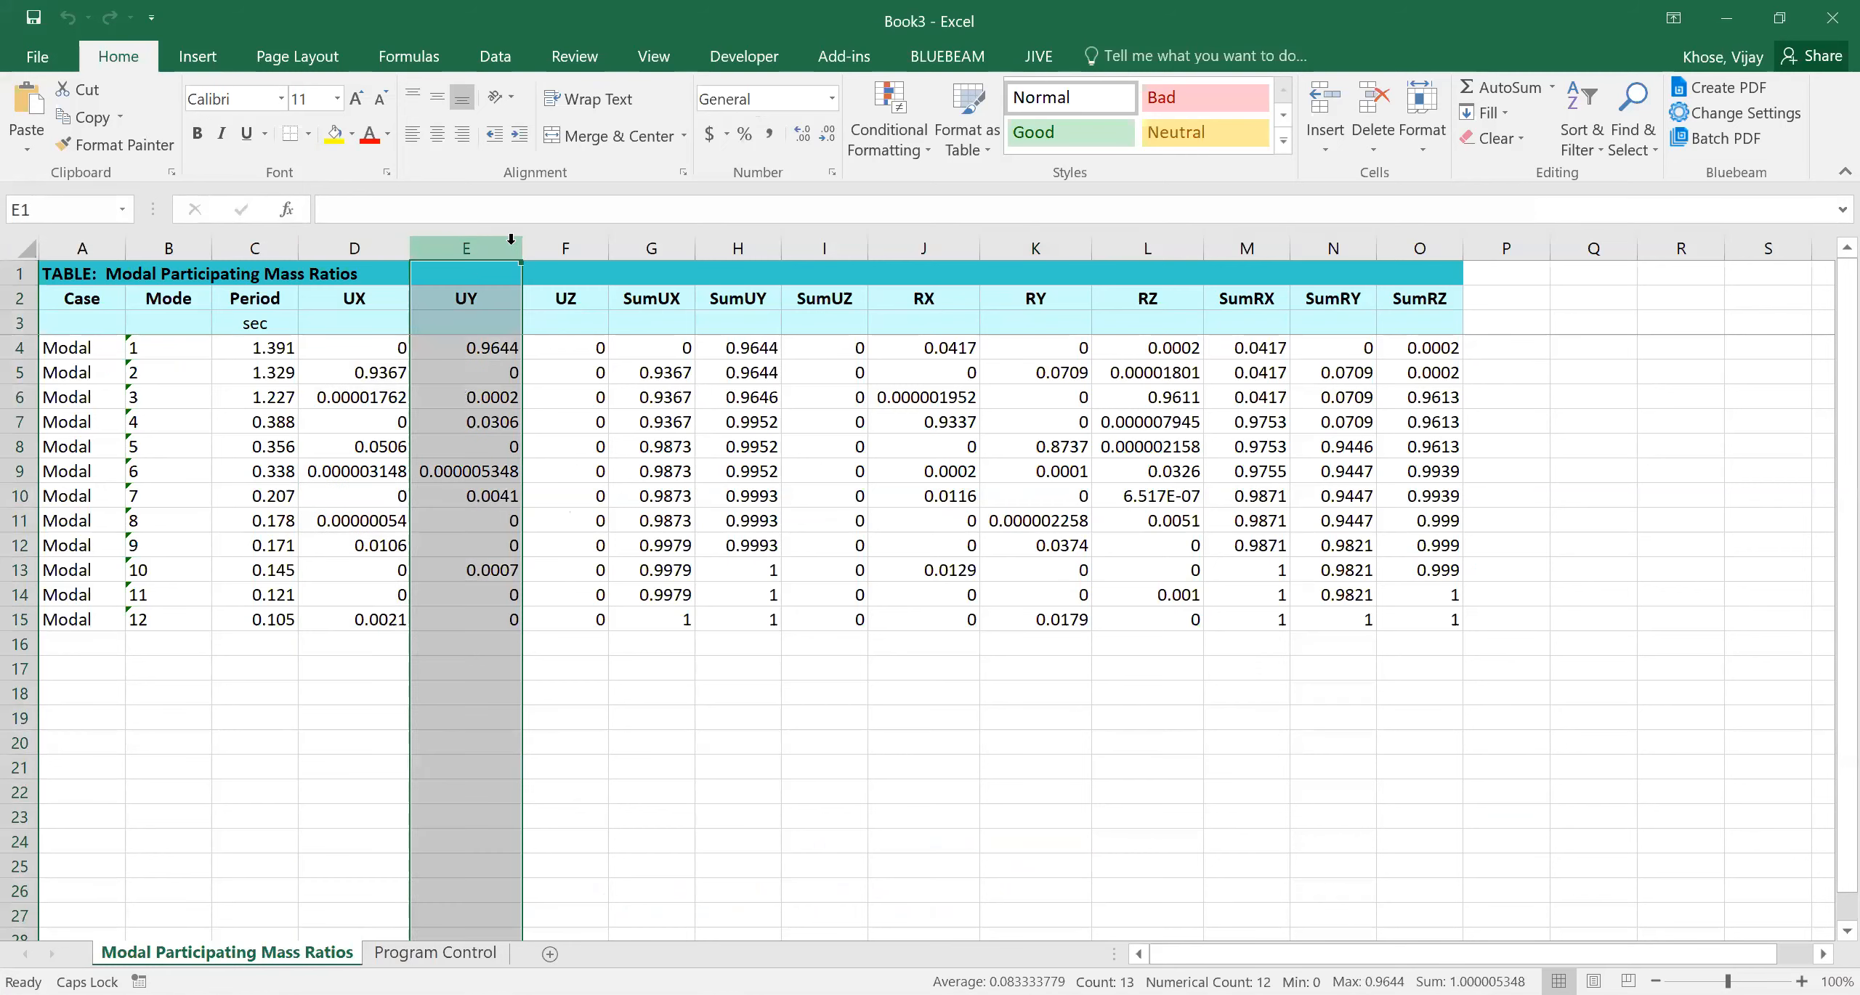
click(1151, 233)
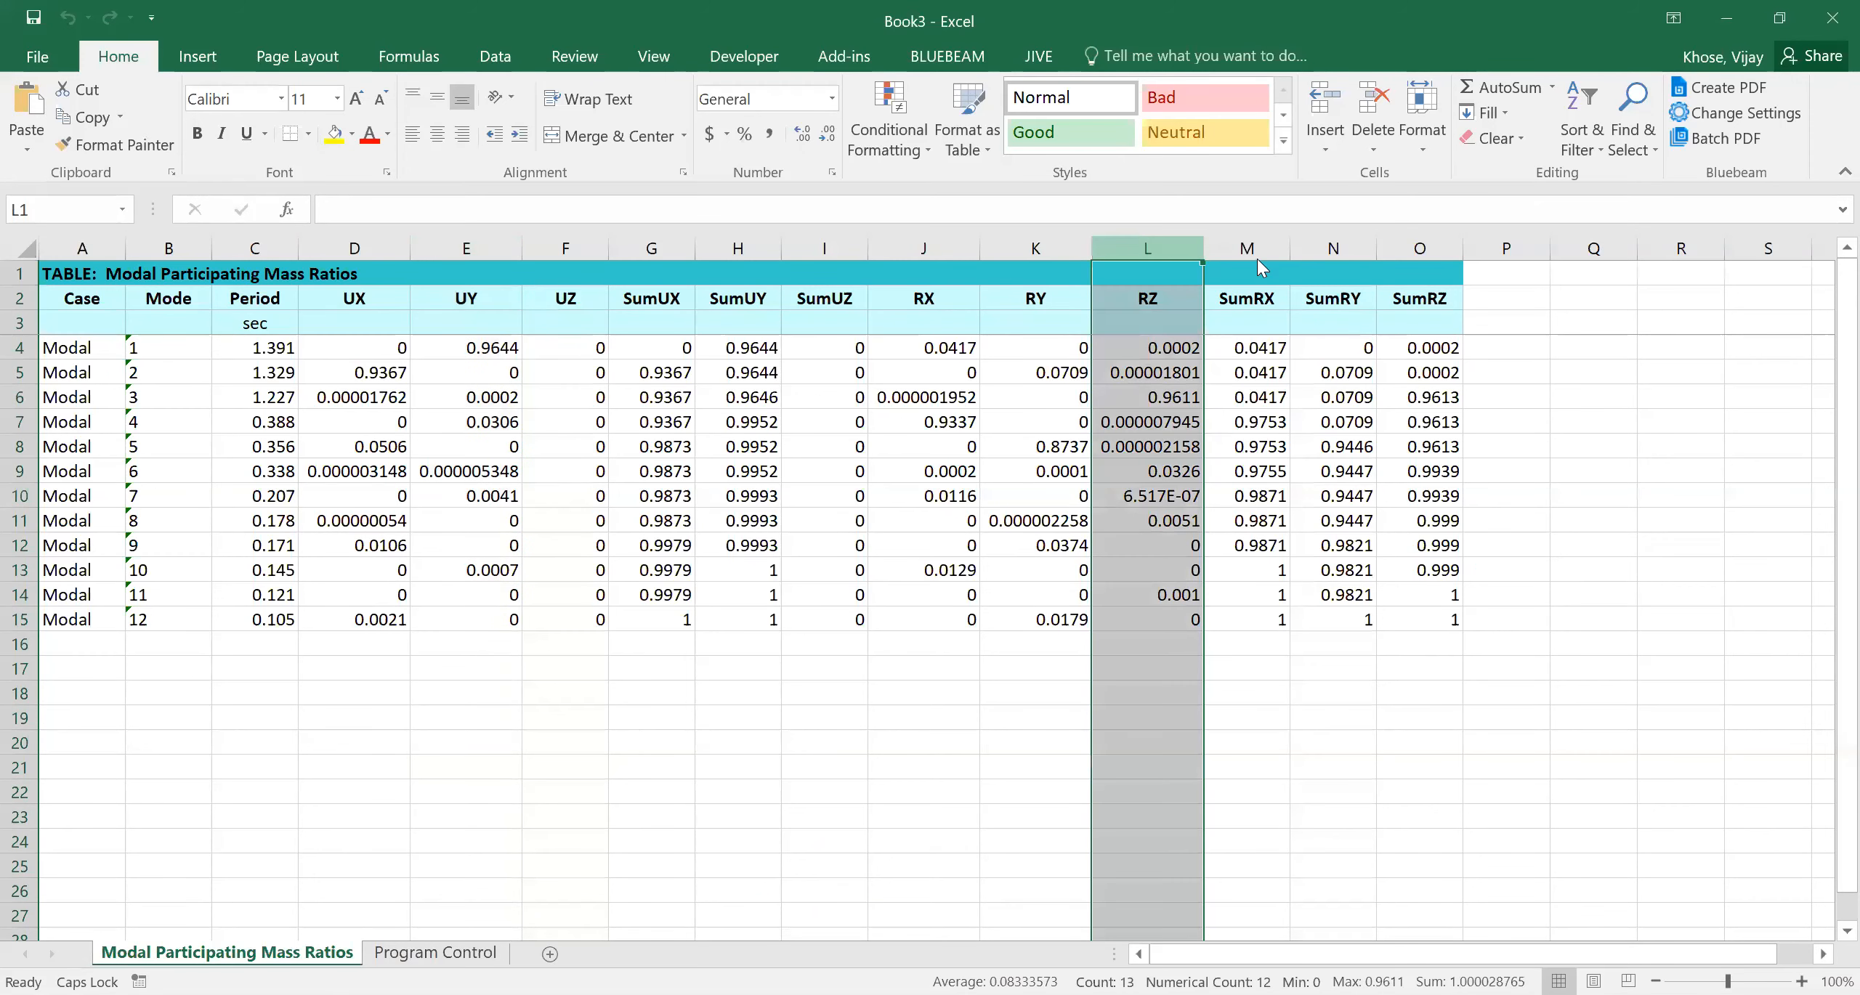
key(ctrl+x)
click(565, 233)
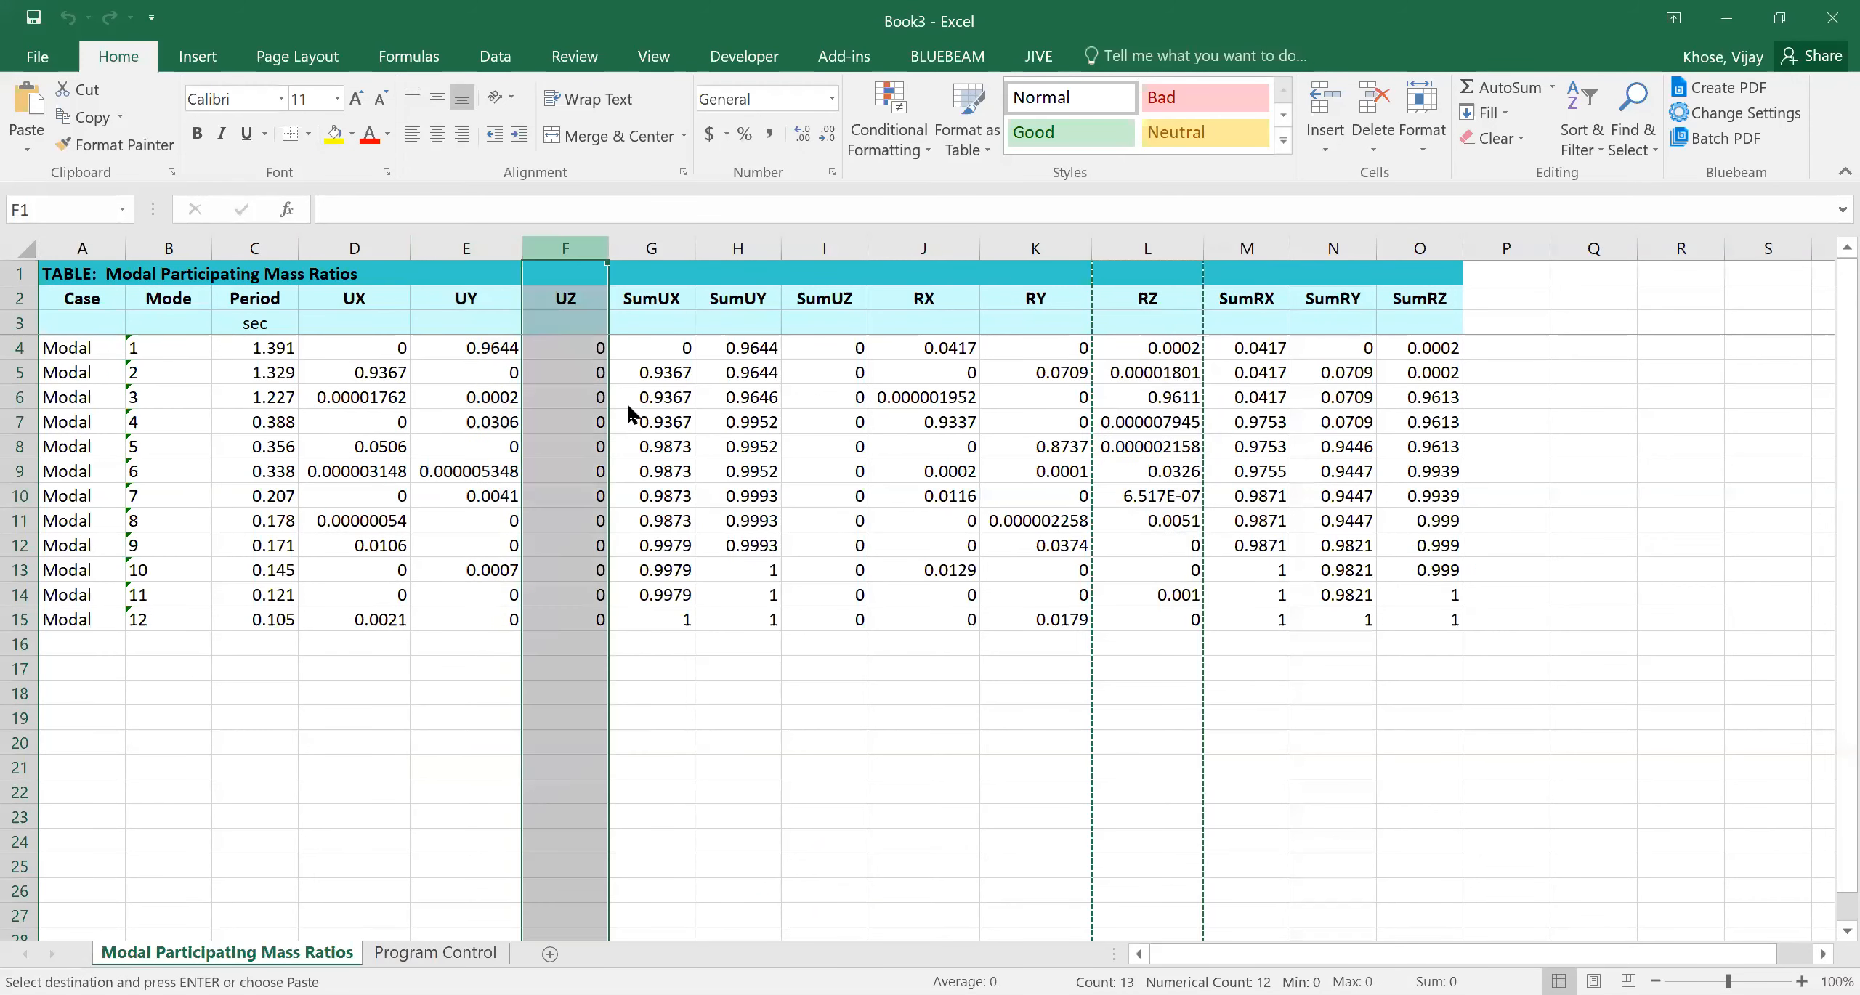
right_click(565, 238)
click(629, 412)
click(938, 742)
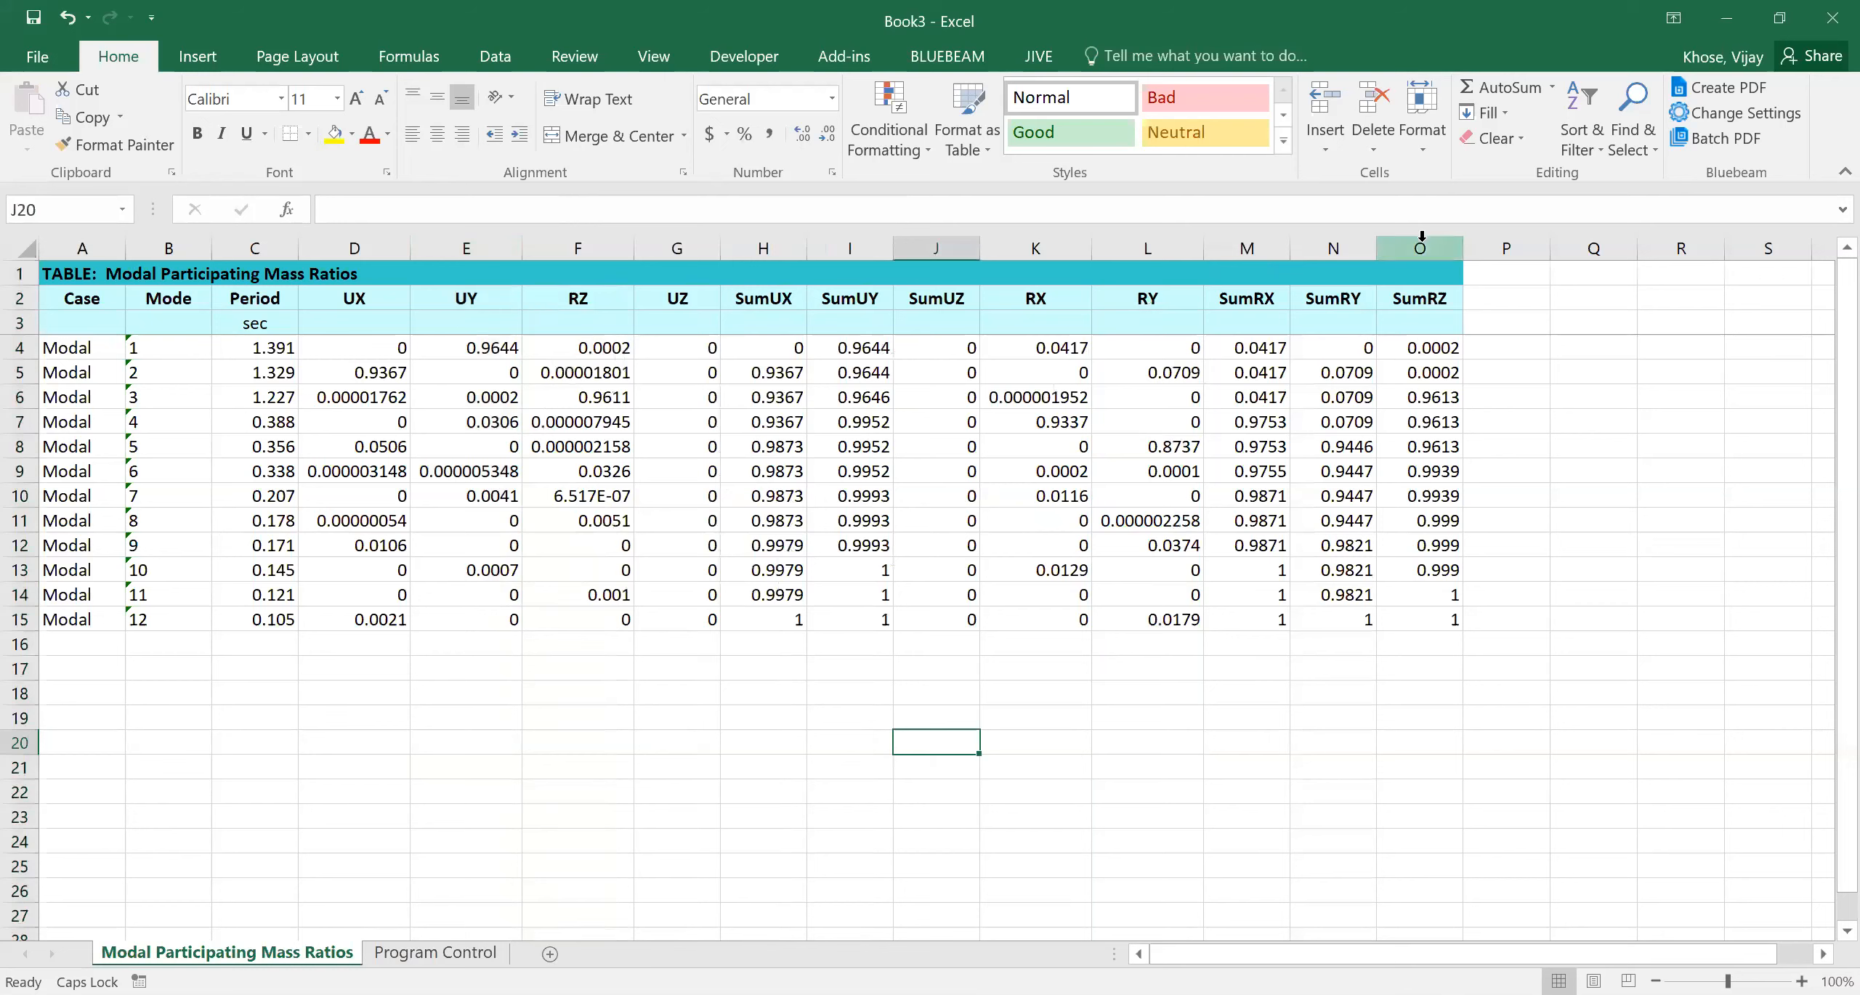
Move the SumRZ column so it sits directly after SumUY, ahead of the SumUZ column
click(1422, 233)
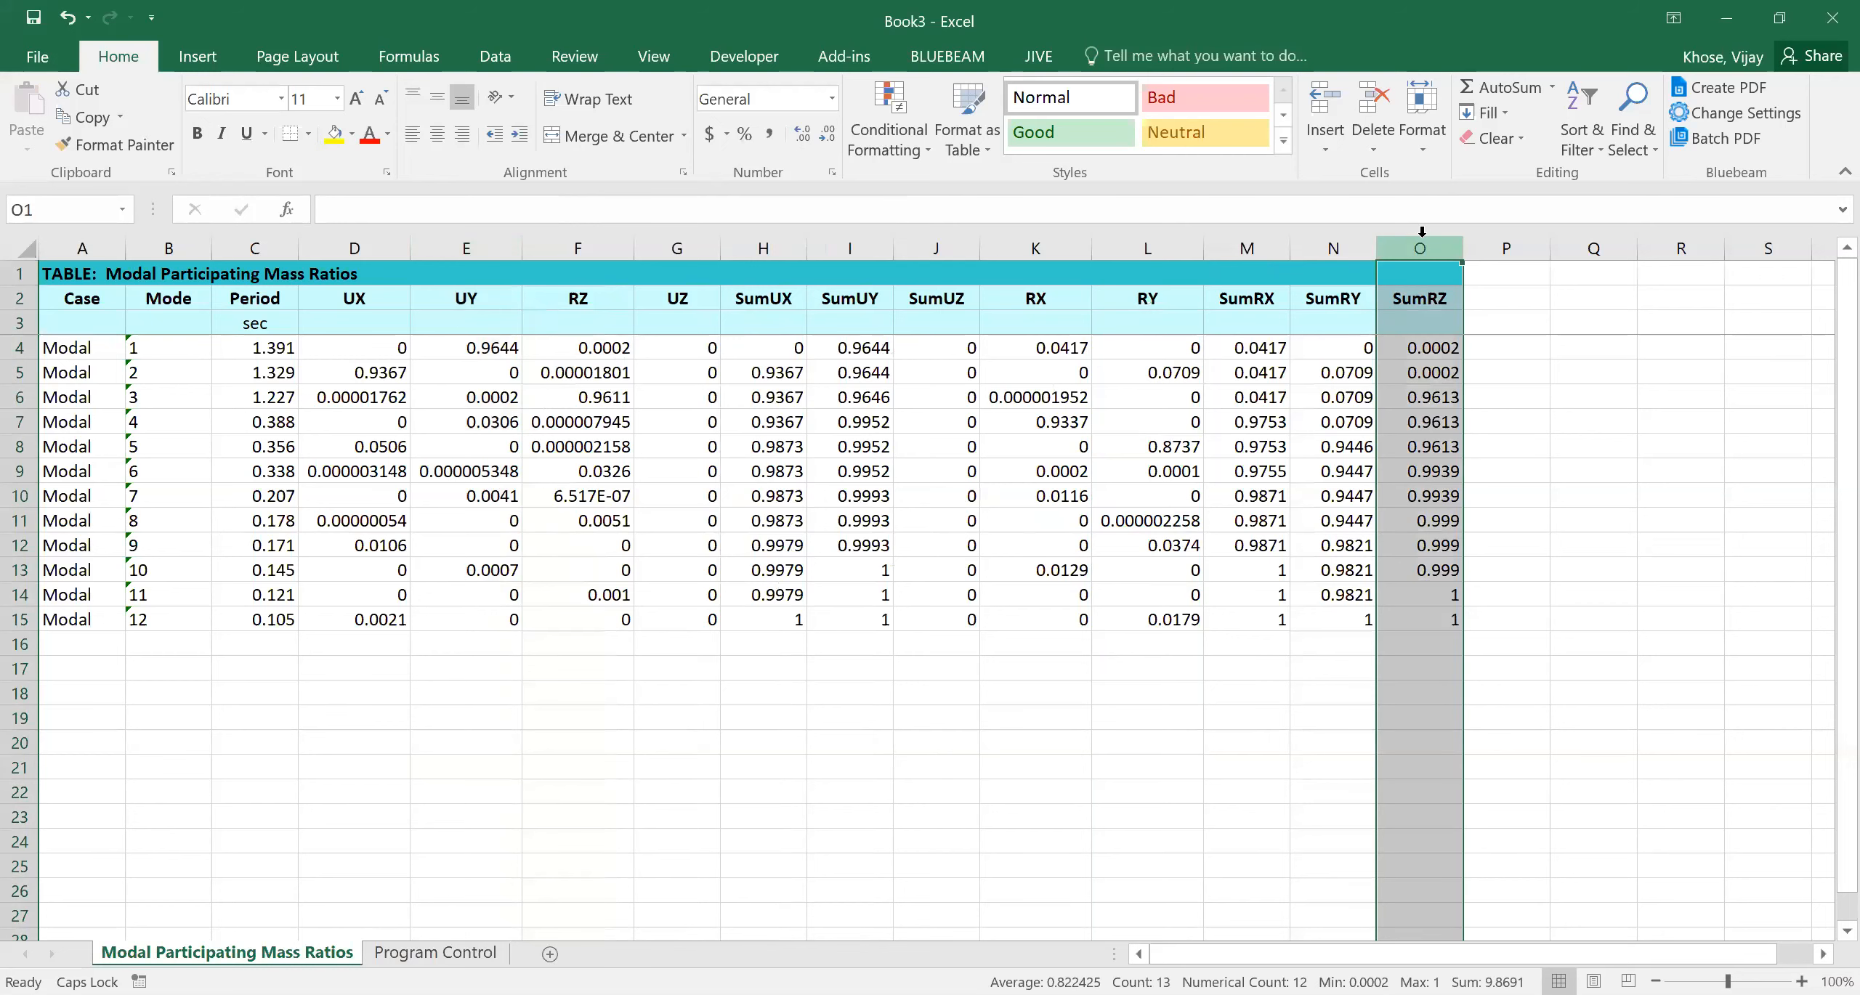
key(ctrl+x)
click(1147, 248)
click(937, 249)
right_click(936, 244)
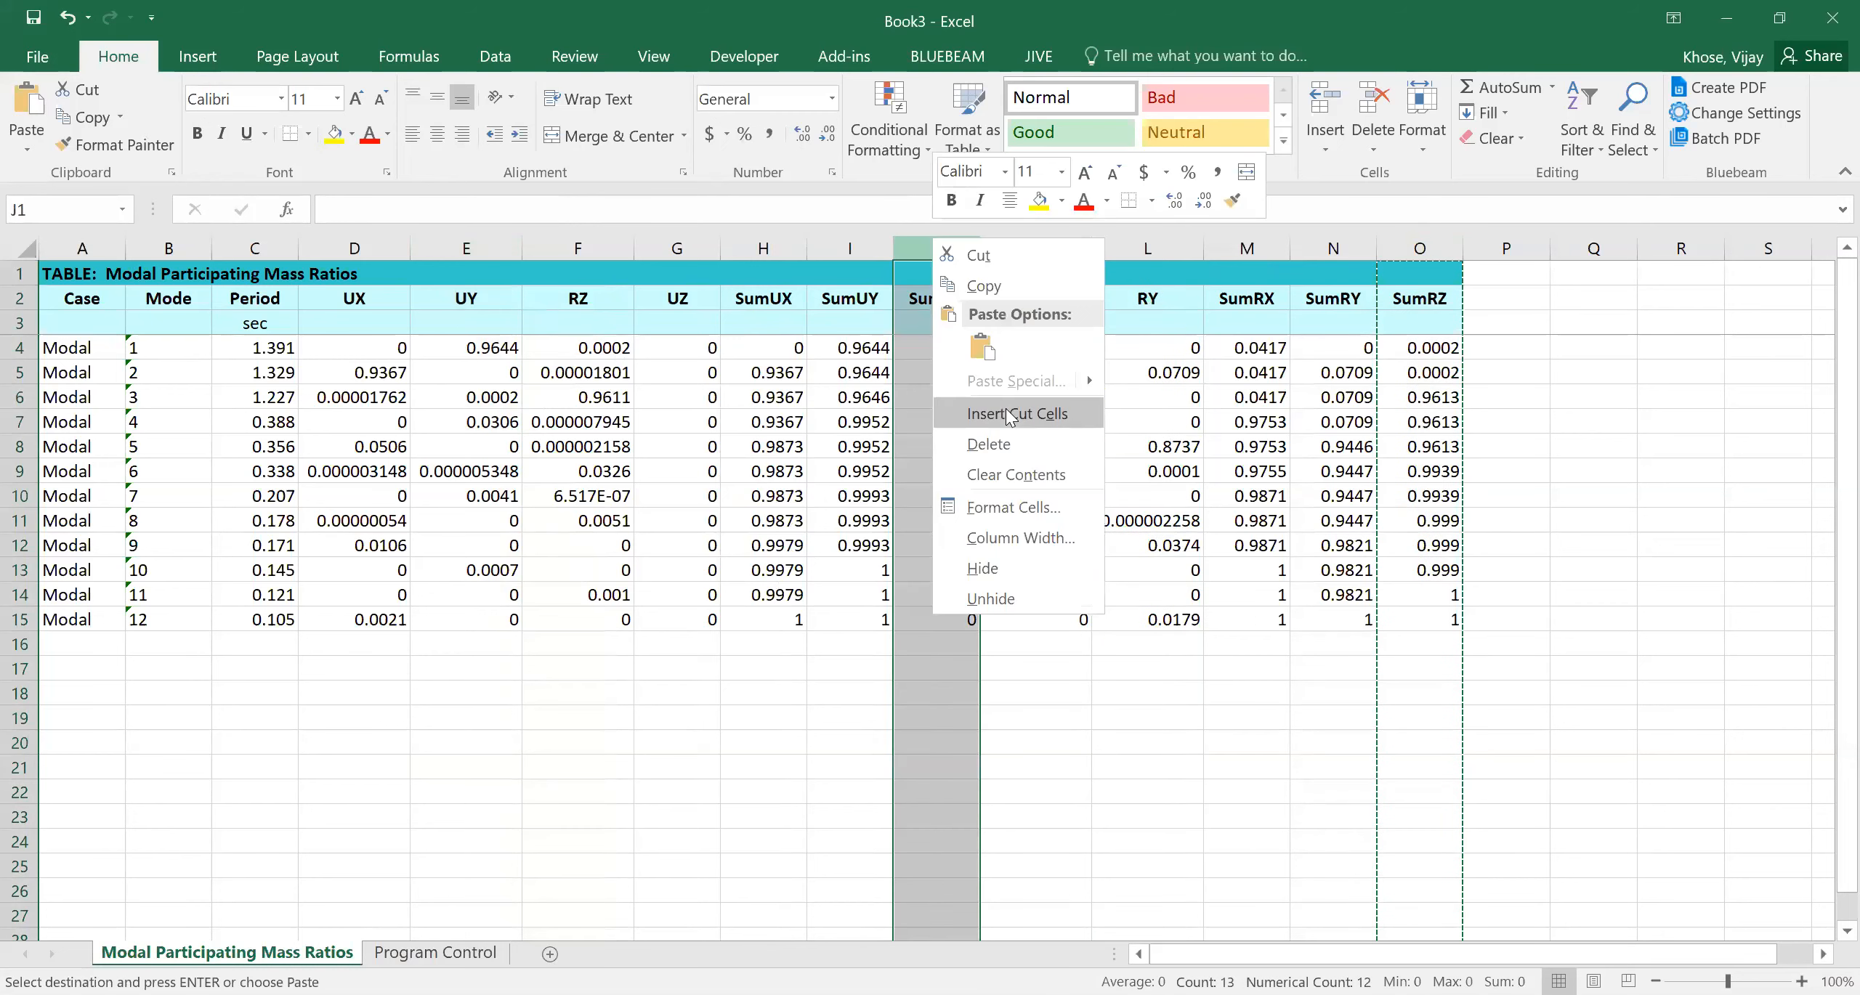
click(1005, 412)
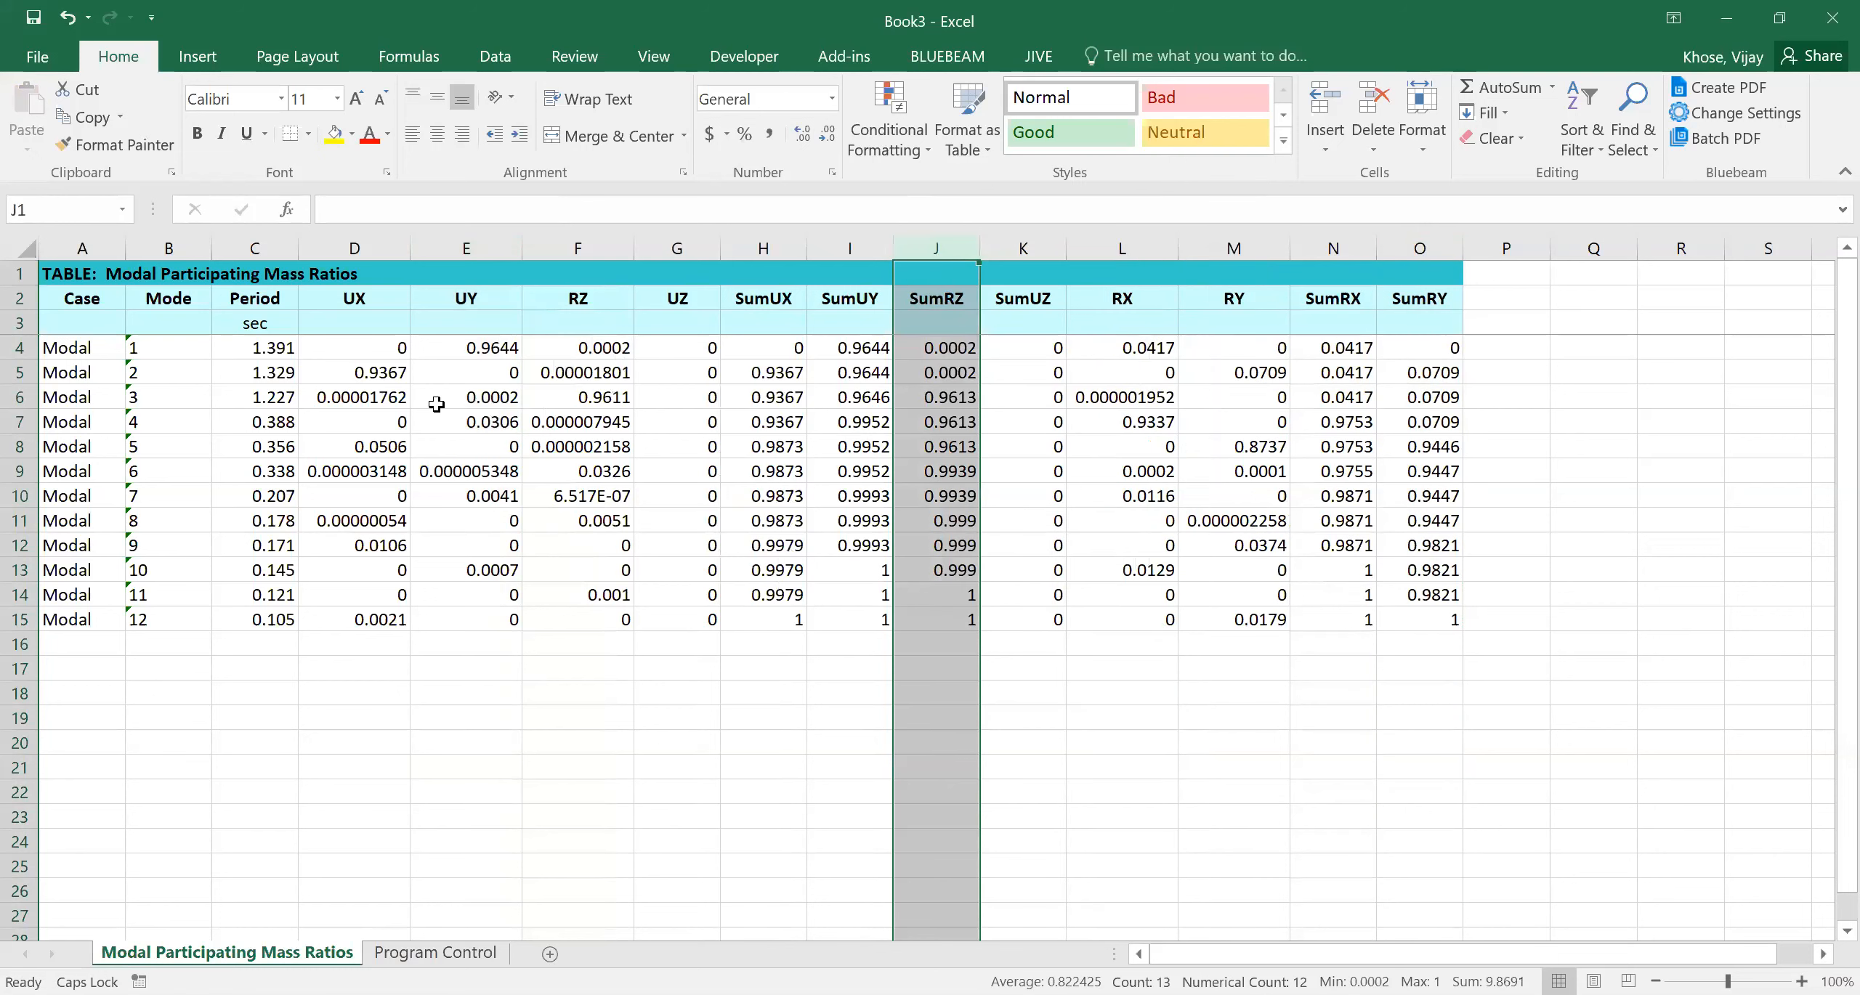
Format the UX through SumRZ values (D4:J15) as percentages and apply the Red-Yellow-Green color scale to the UX, UY and RZ values
drag(367, 349, 966, 621)
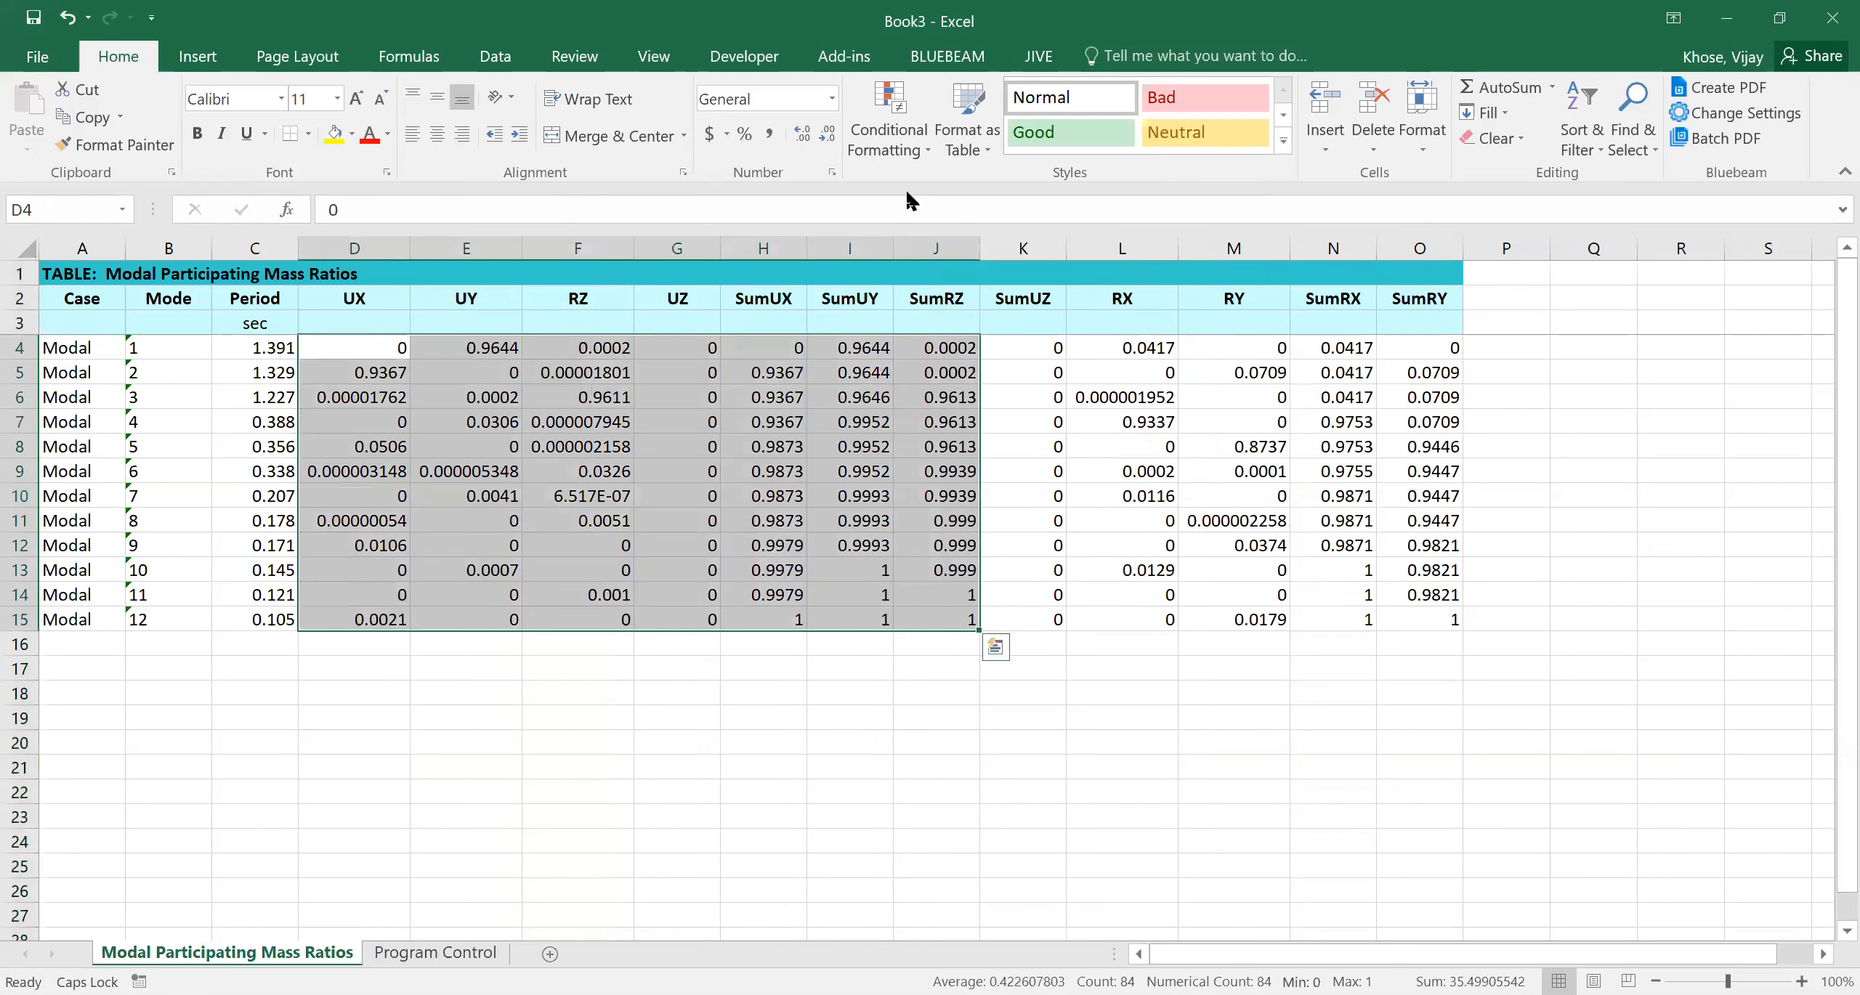
click(745, 134)
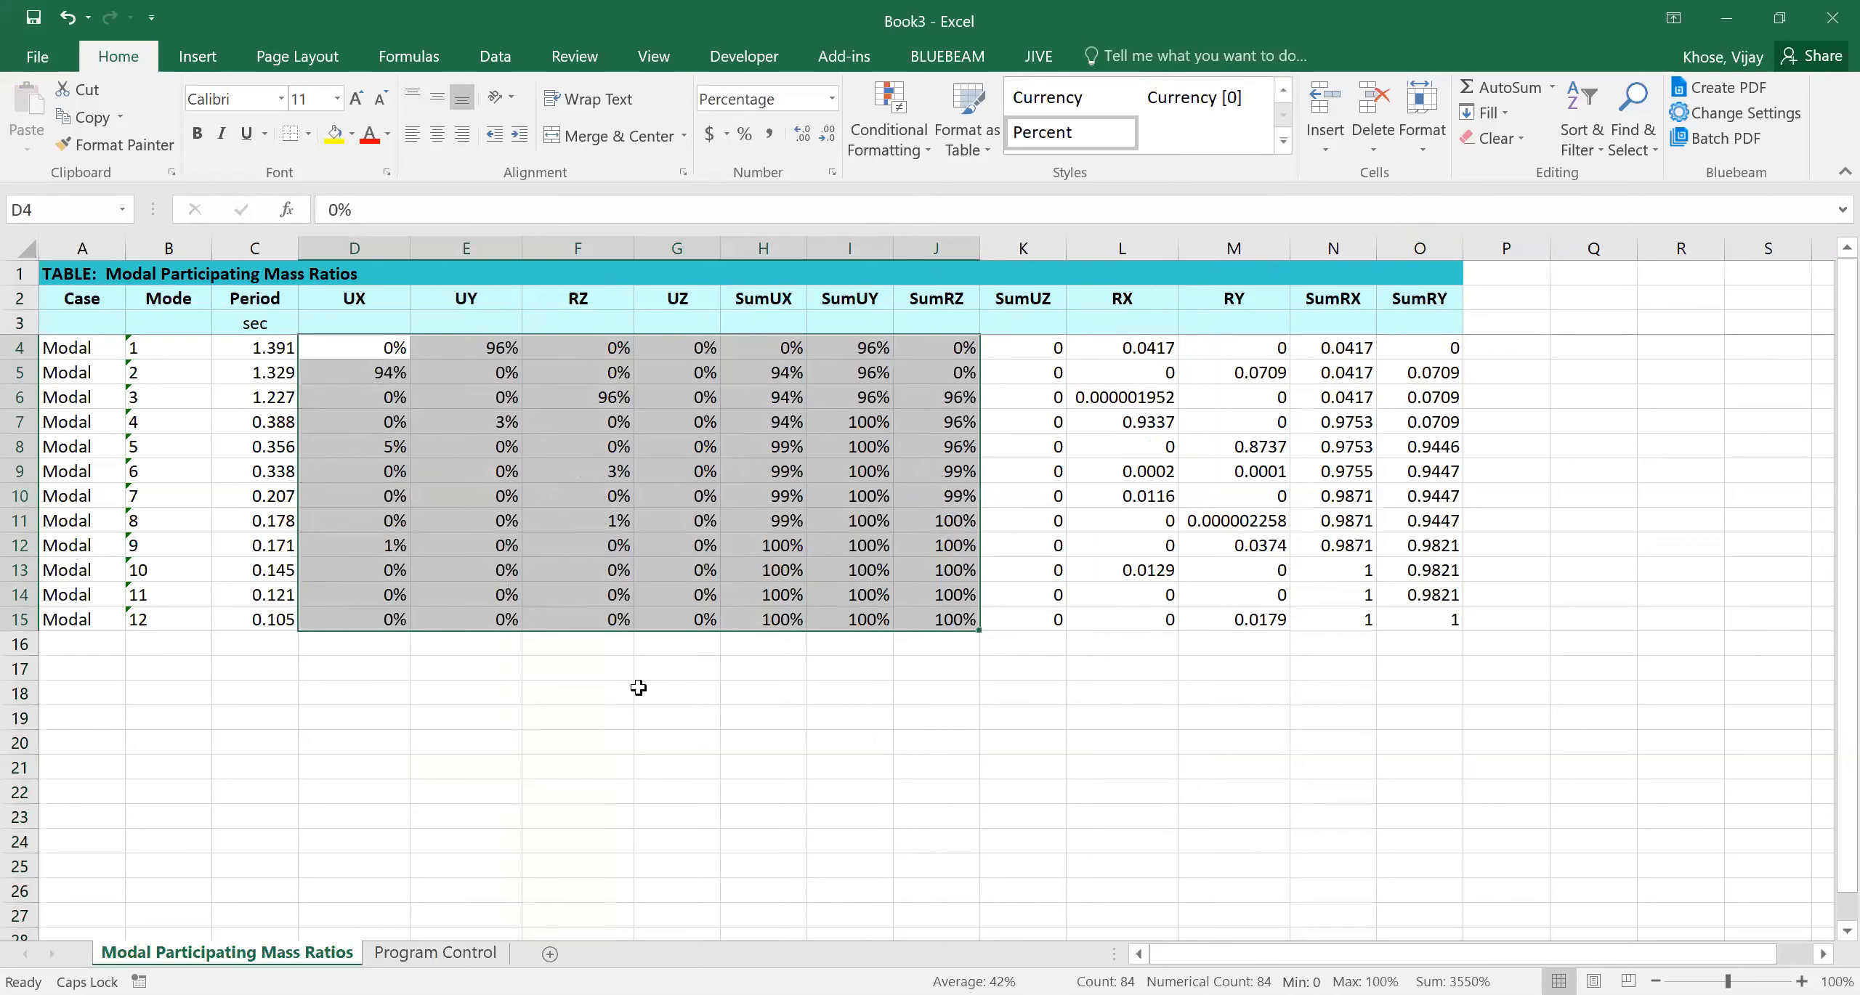
drag(377, 351, 574, 624)
click(870, 131)
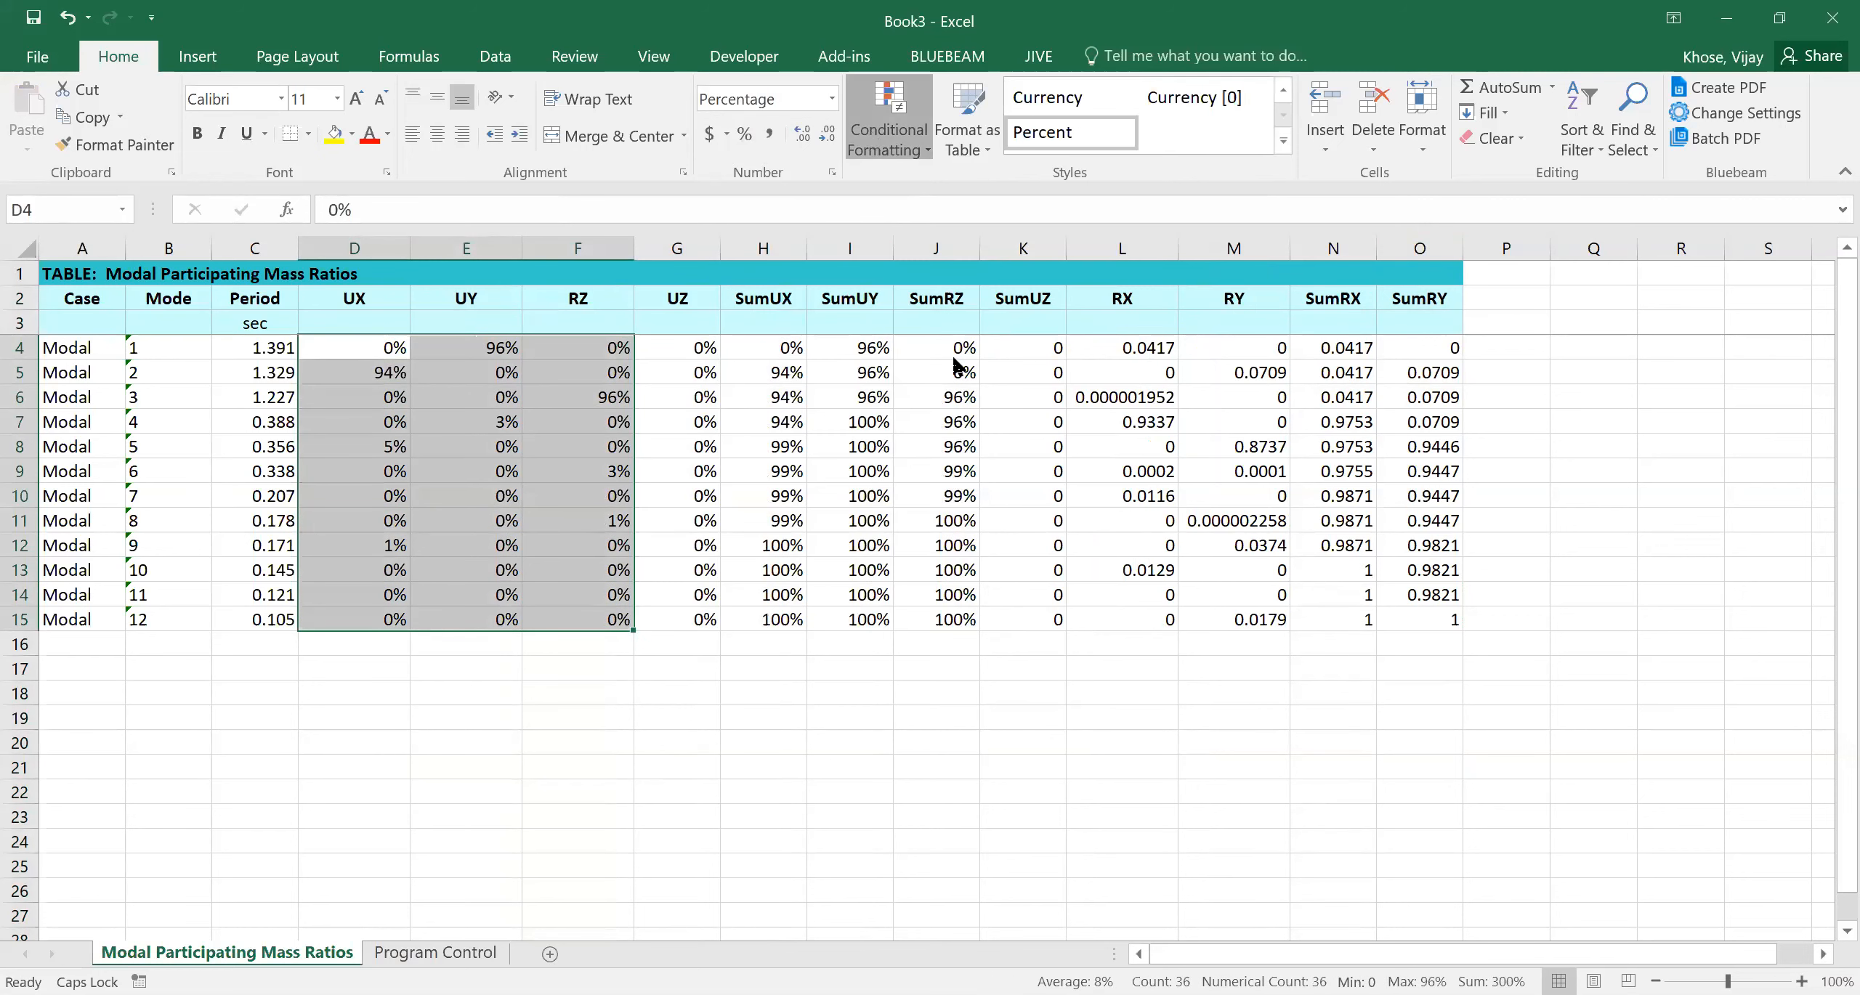
click(1137, 349)
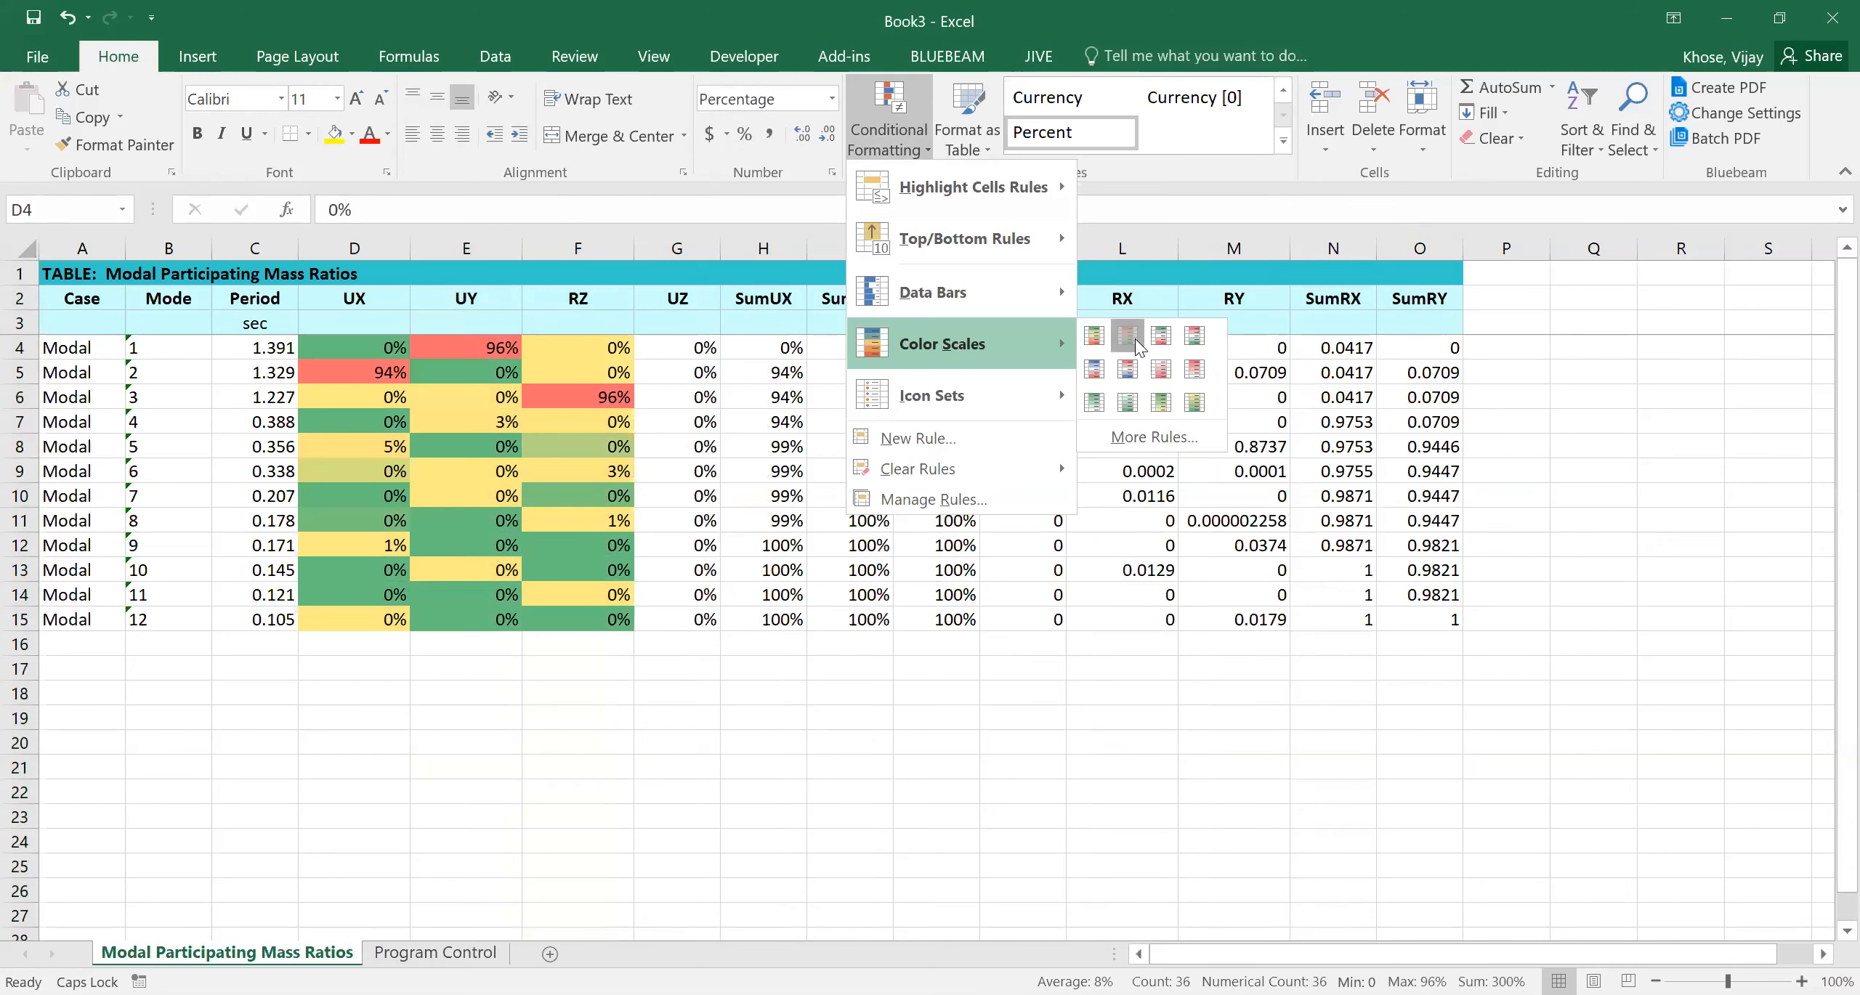
click(788, 790)
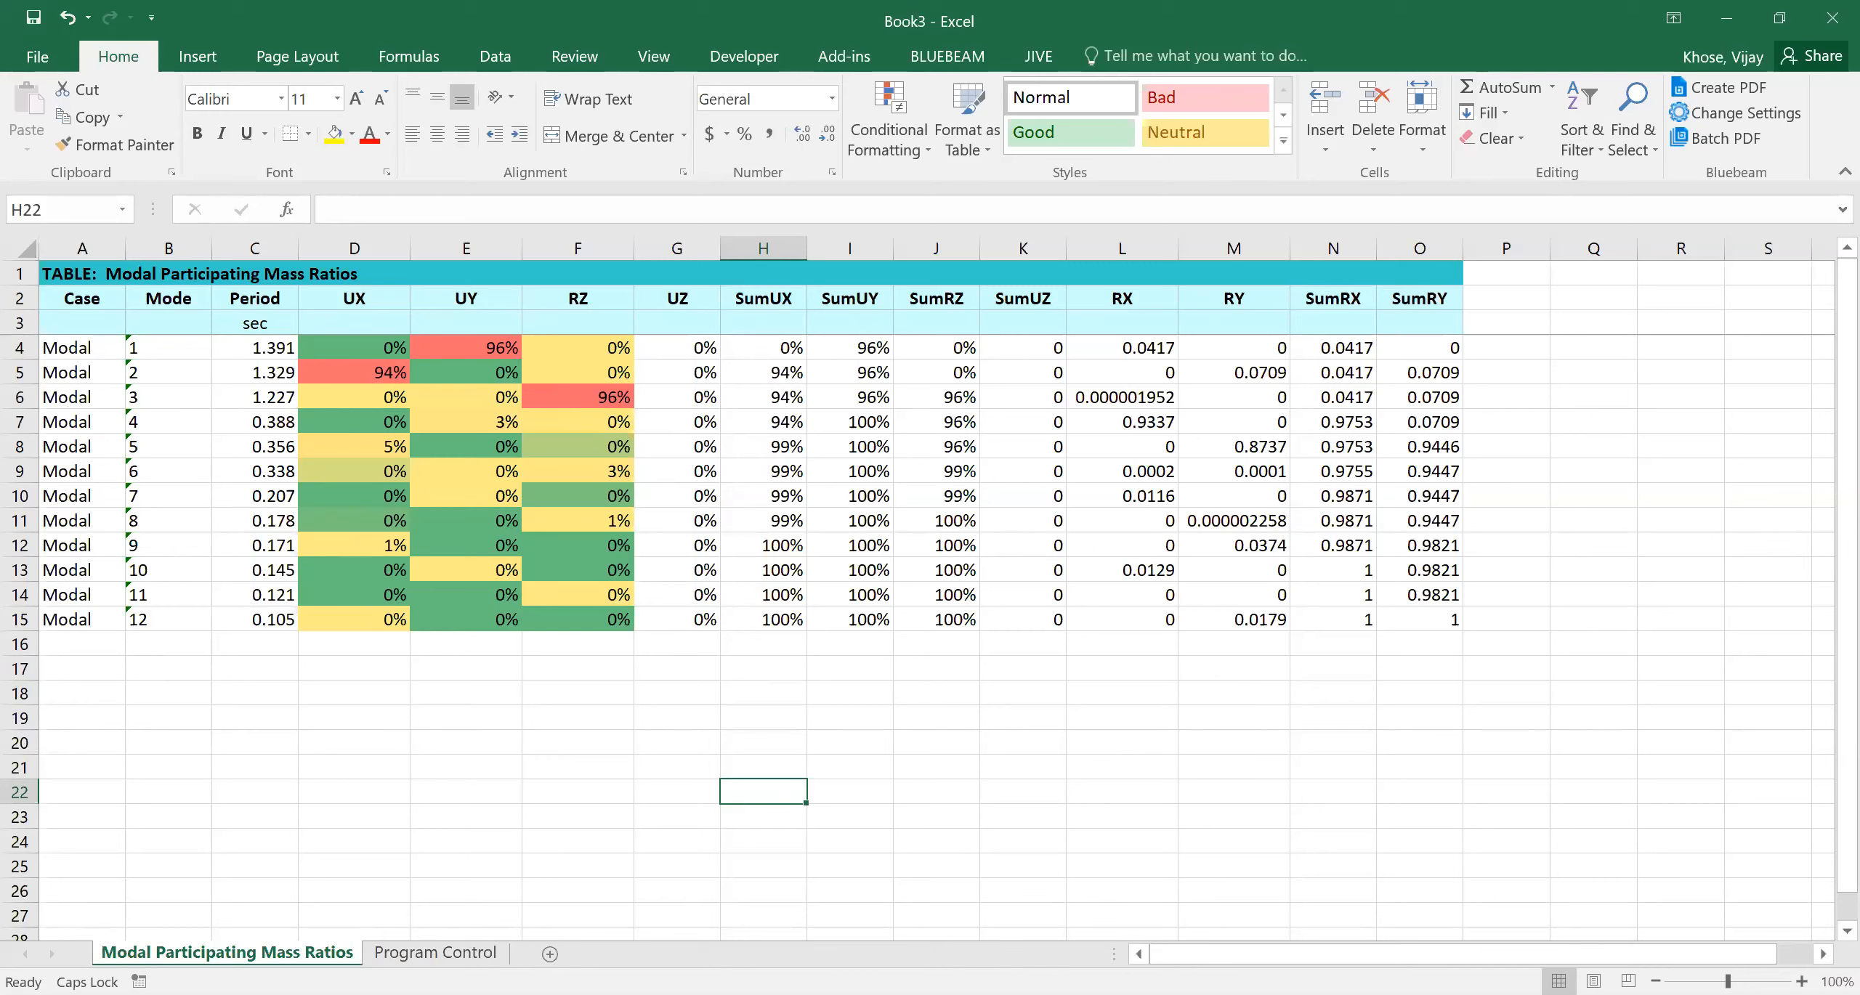
Switch to ETABS, name the new load case RS X and set its type to Response Spectrum
click(953, 116)
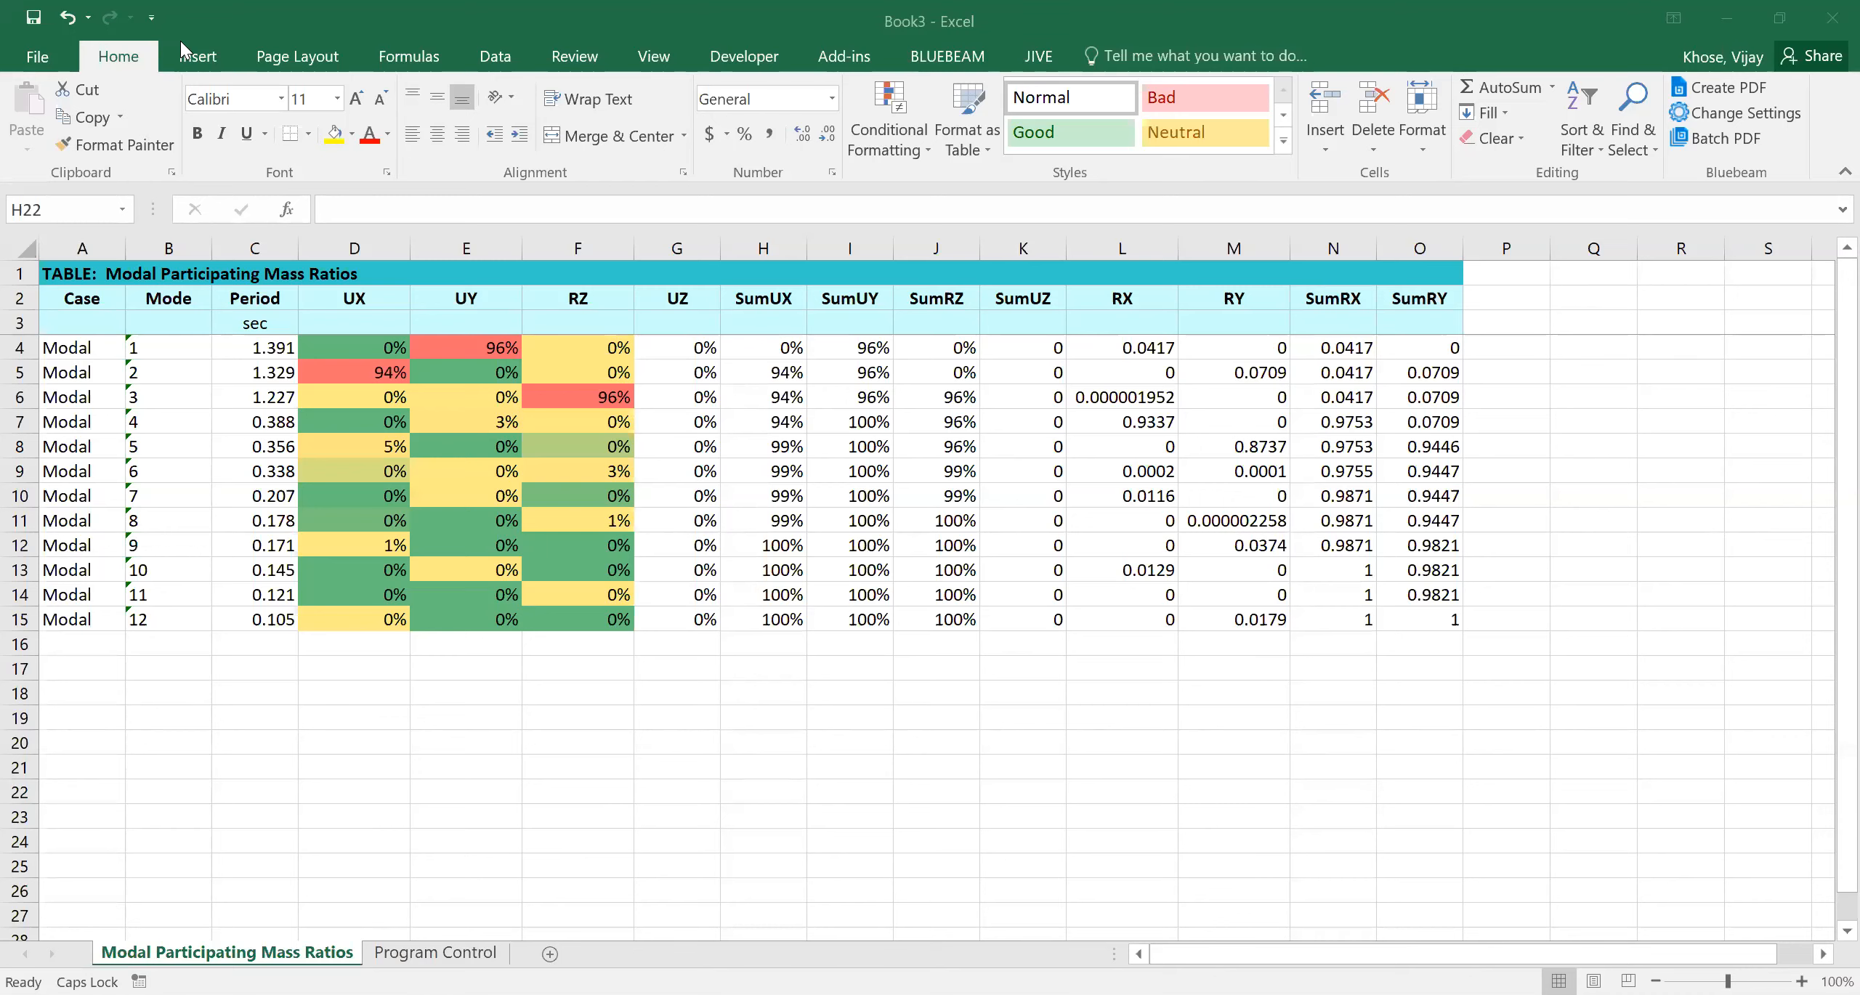
key(alt+Tab)
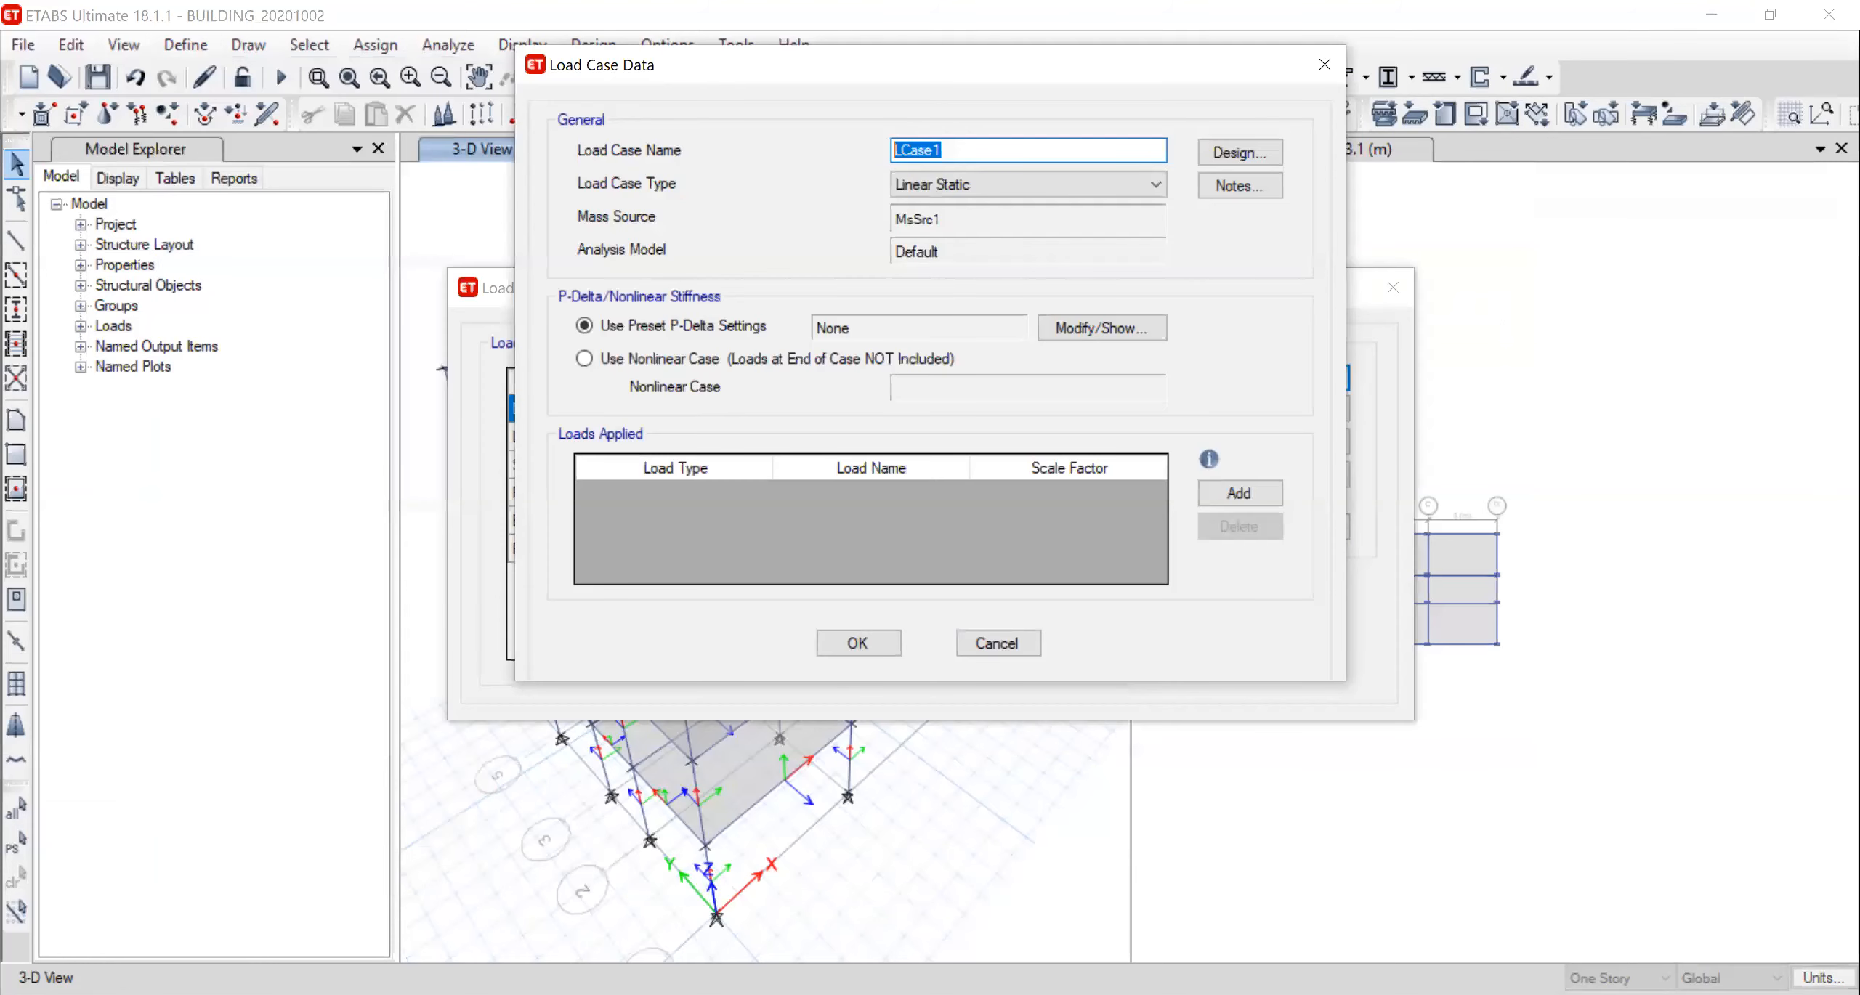
text(RS X)
click(1033, 185)
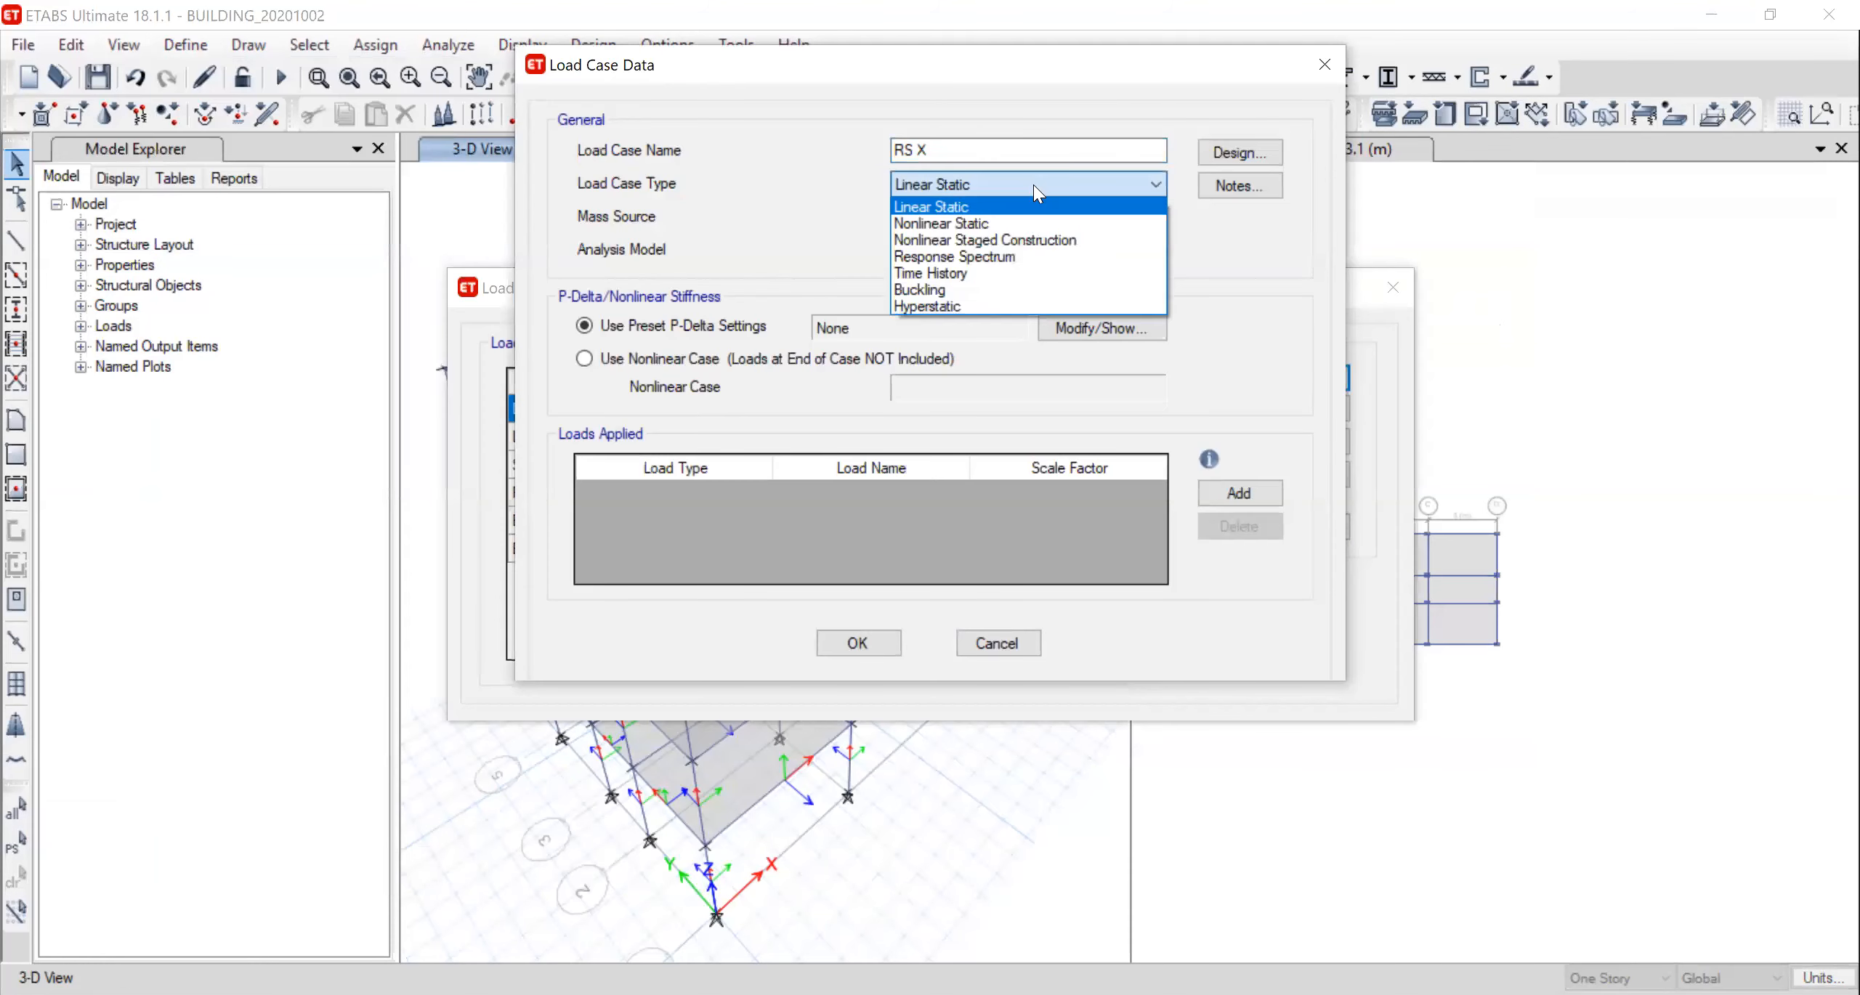
click(1009, 258)
Add an acceleration load in direction U1 to the RS X case and assign it the IS1893-II function
click(1230, 357)
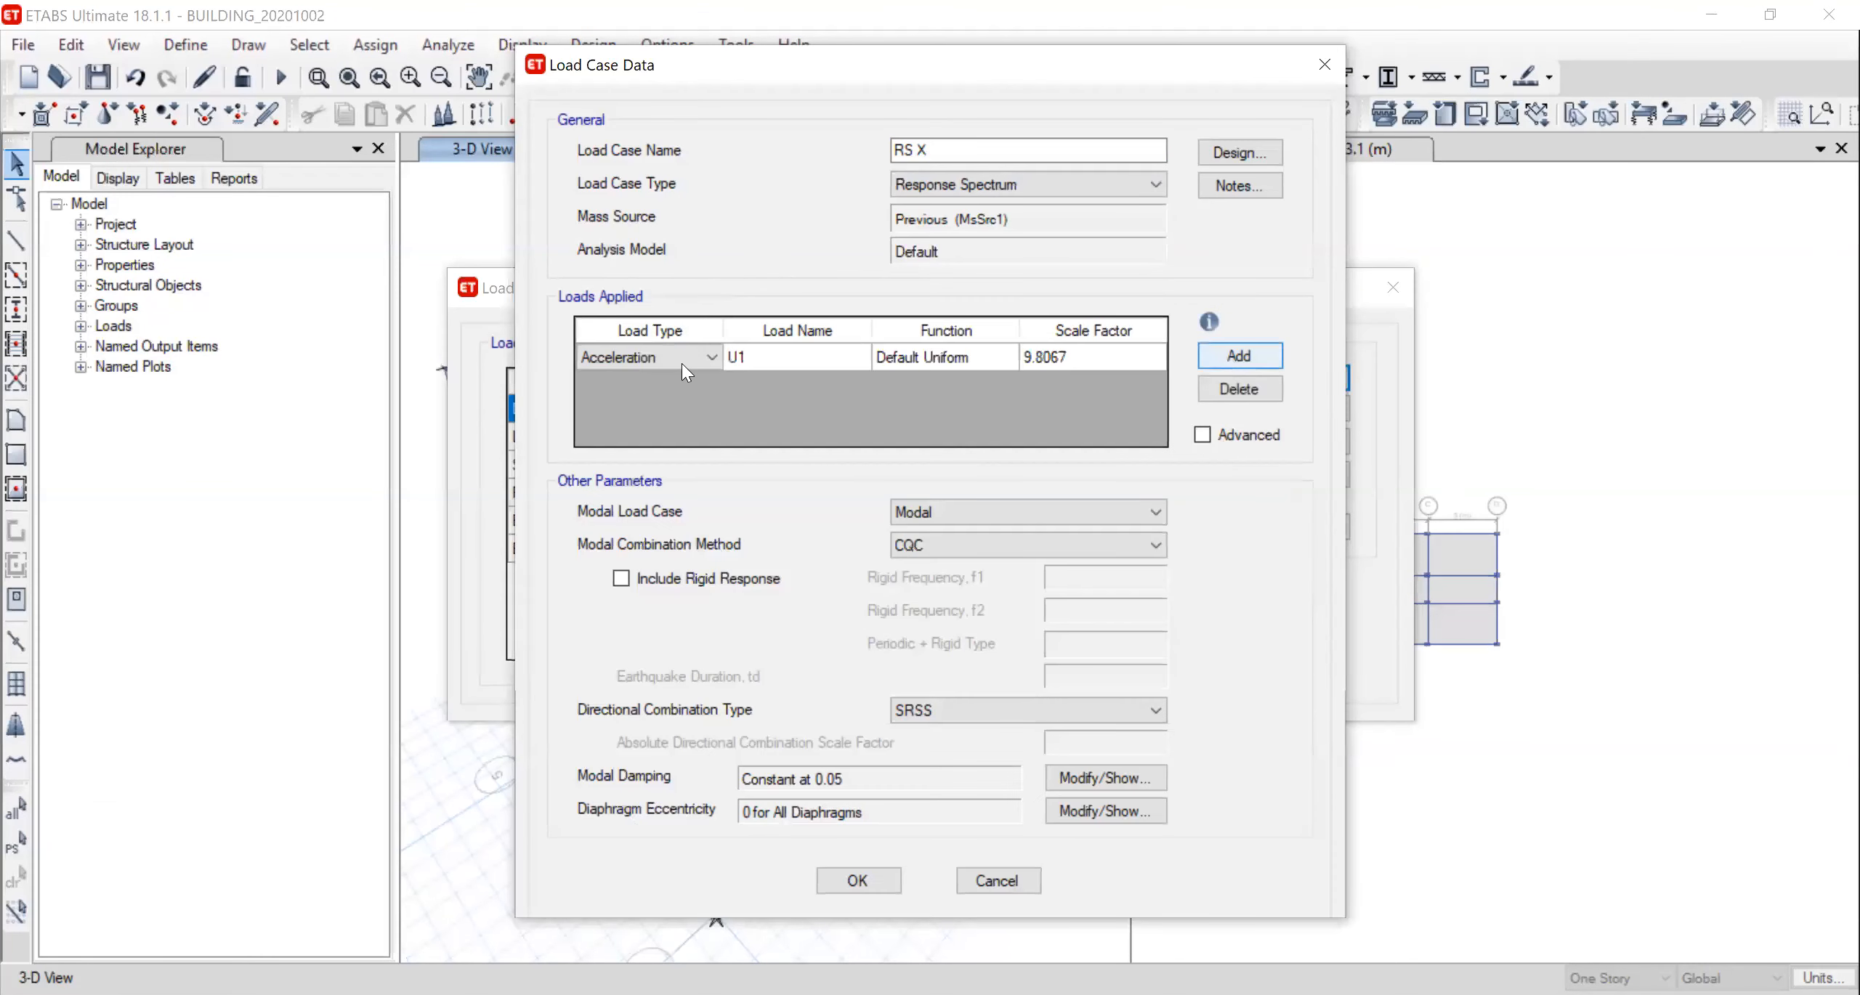
click(670, 359)
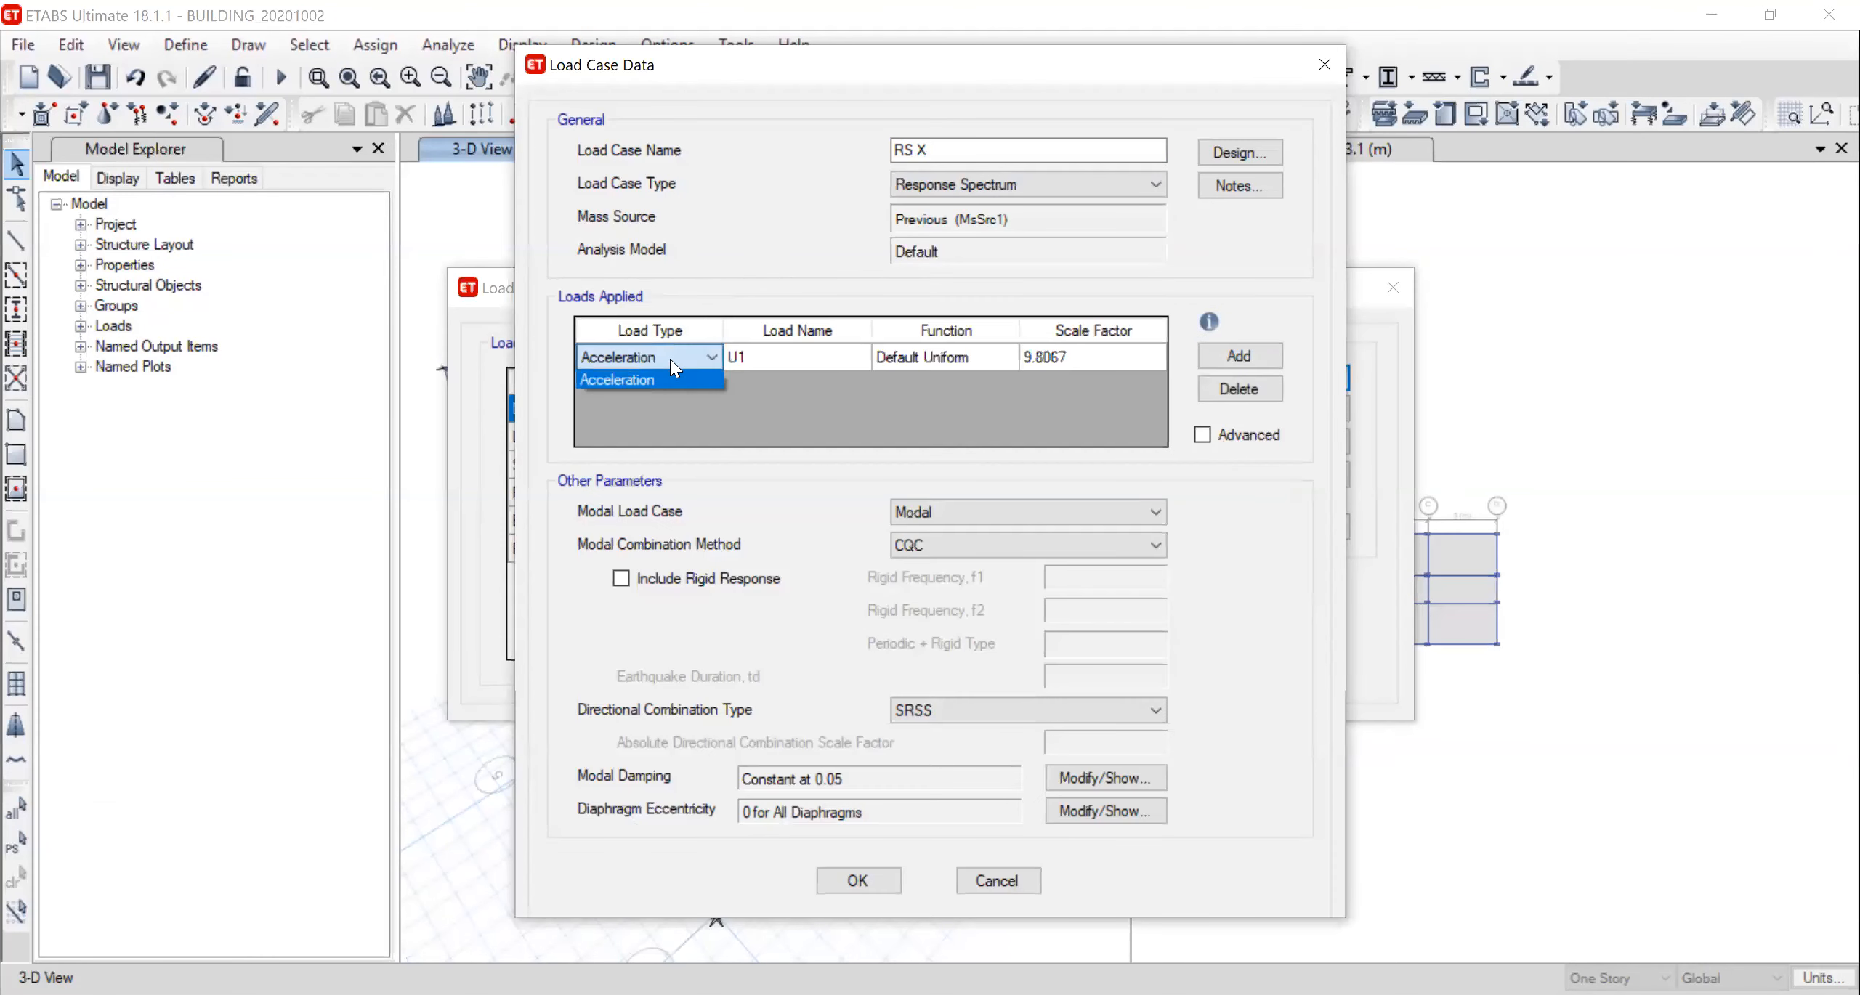
click(803, 359)
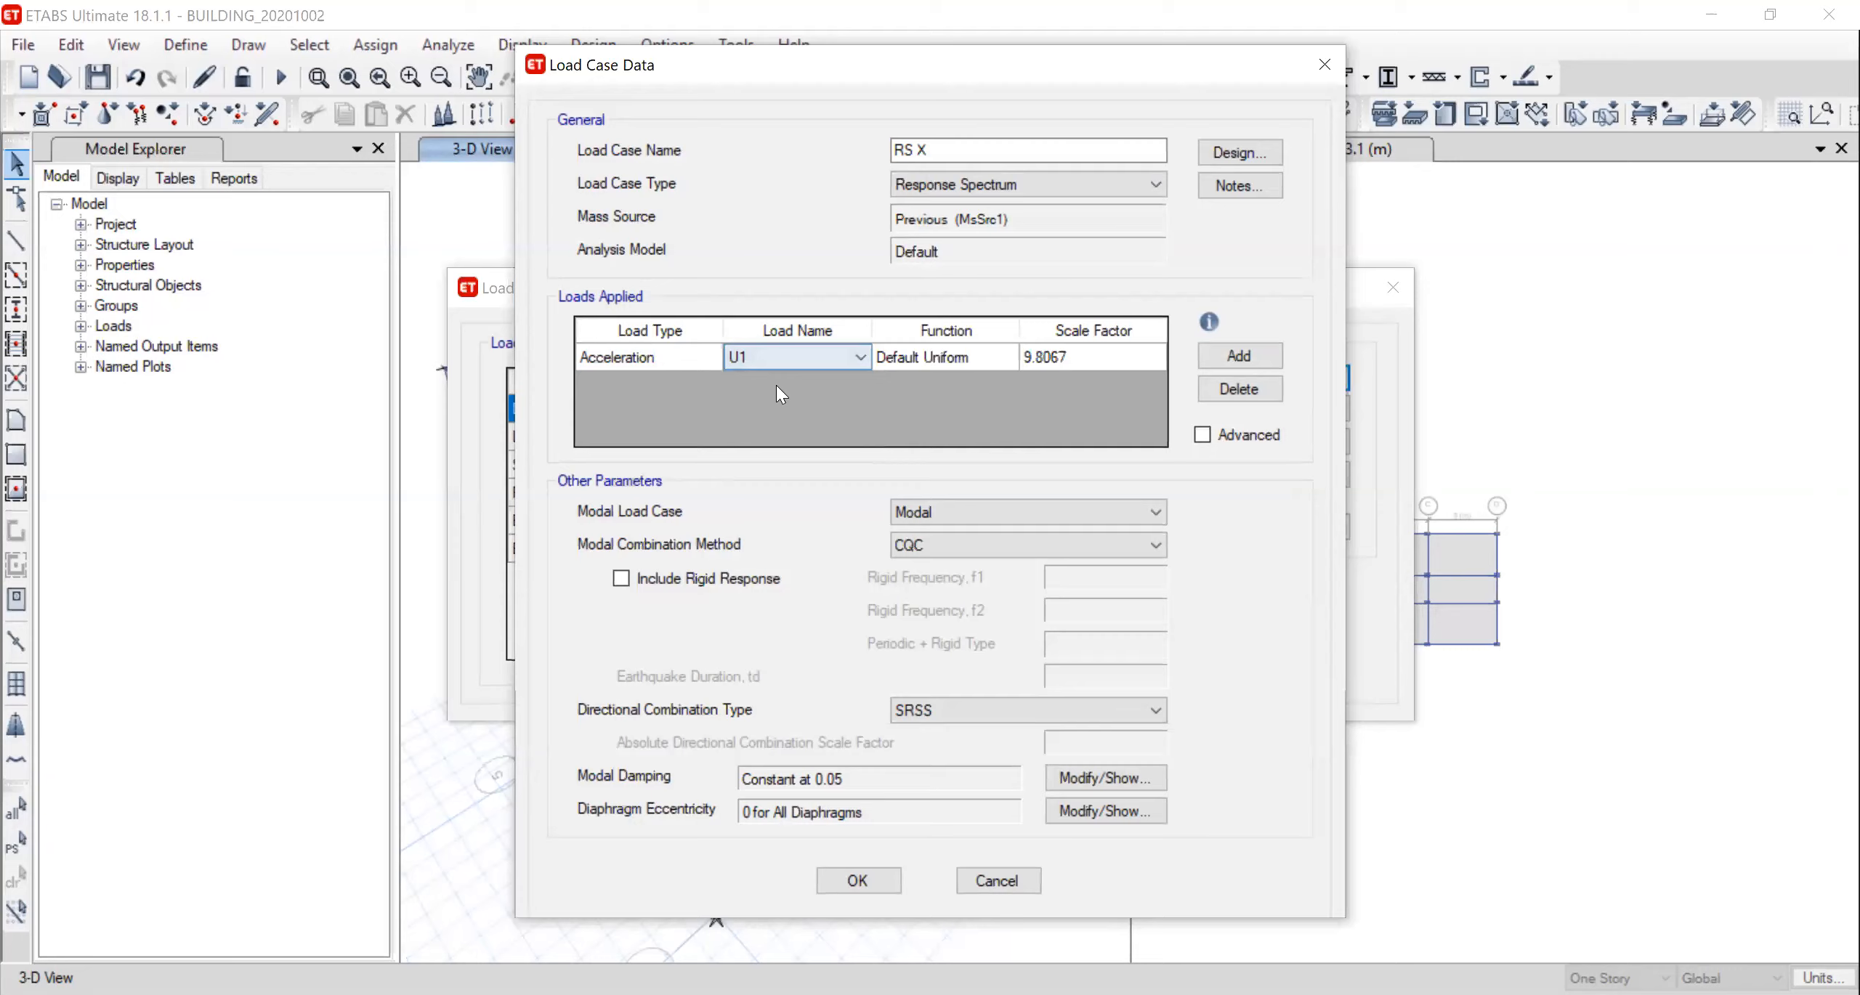
click(766, 356)
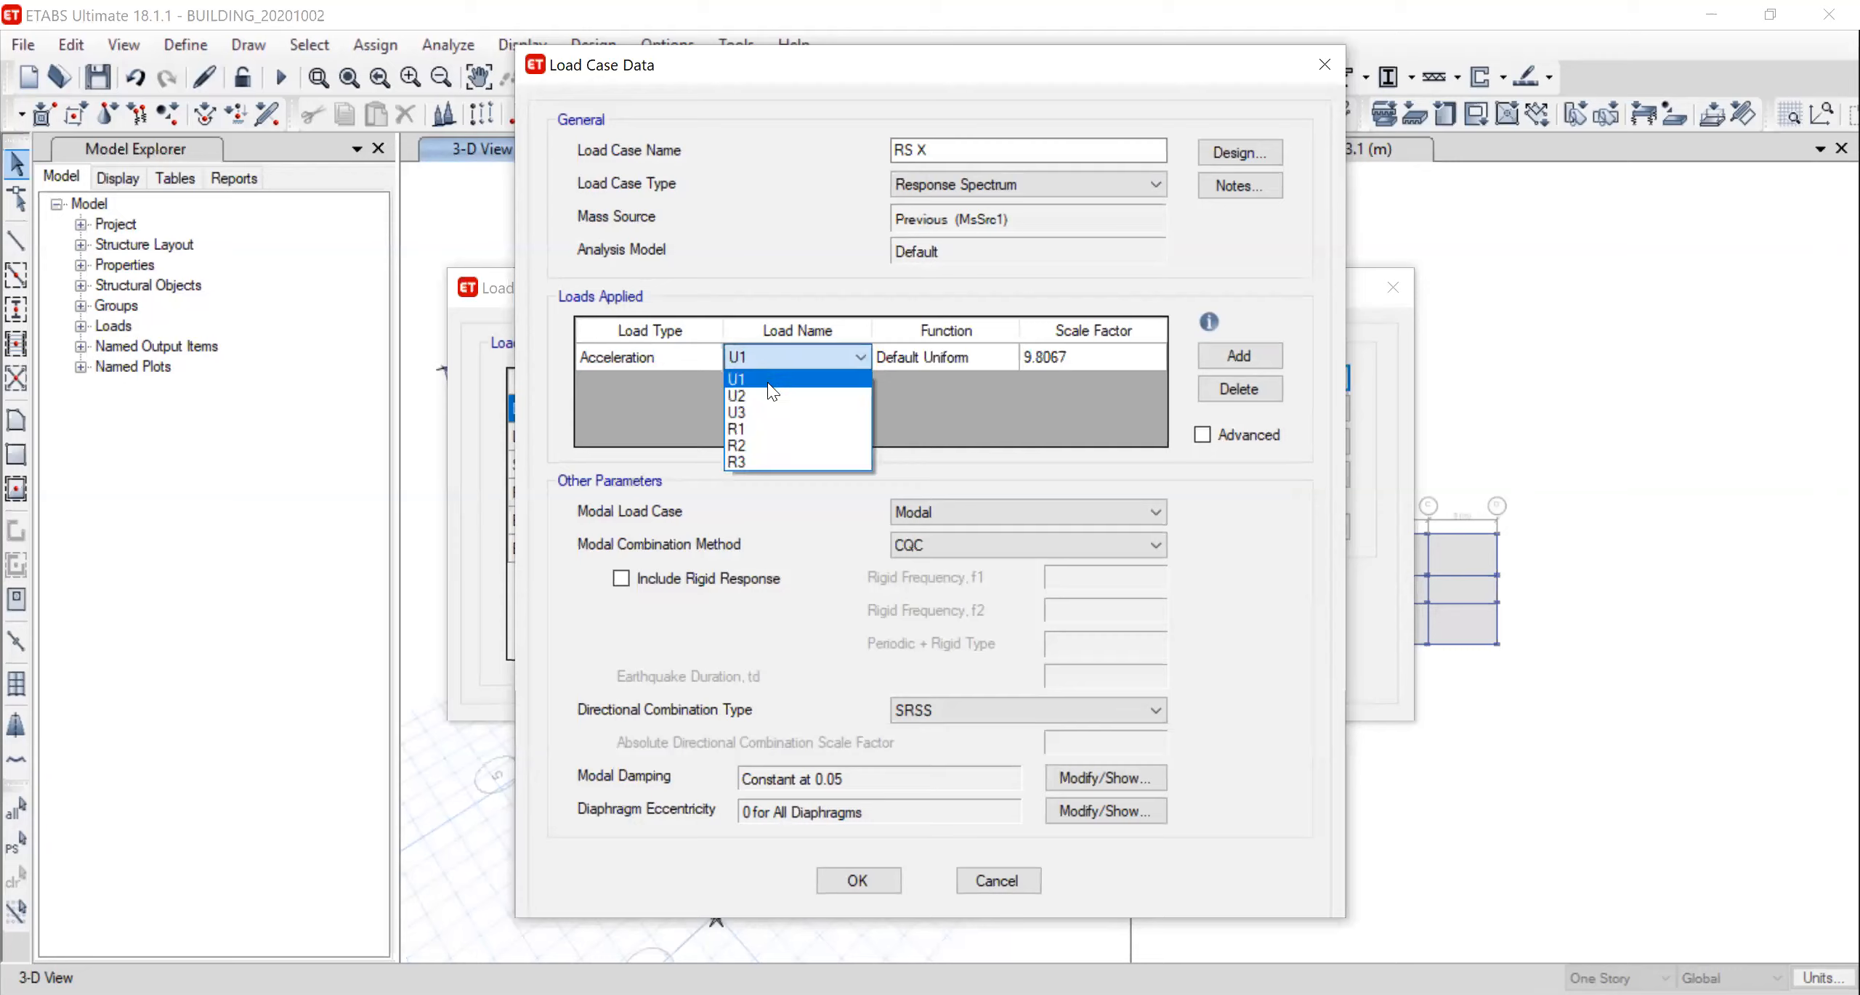
click(753, 286)
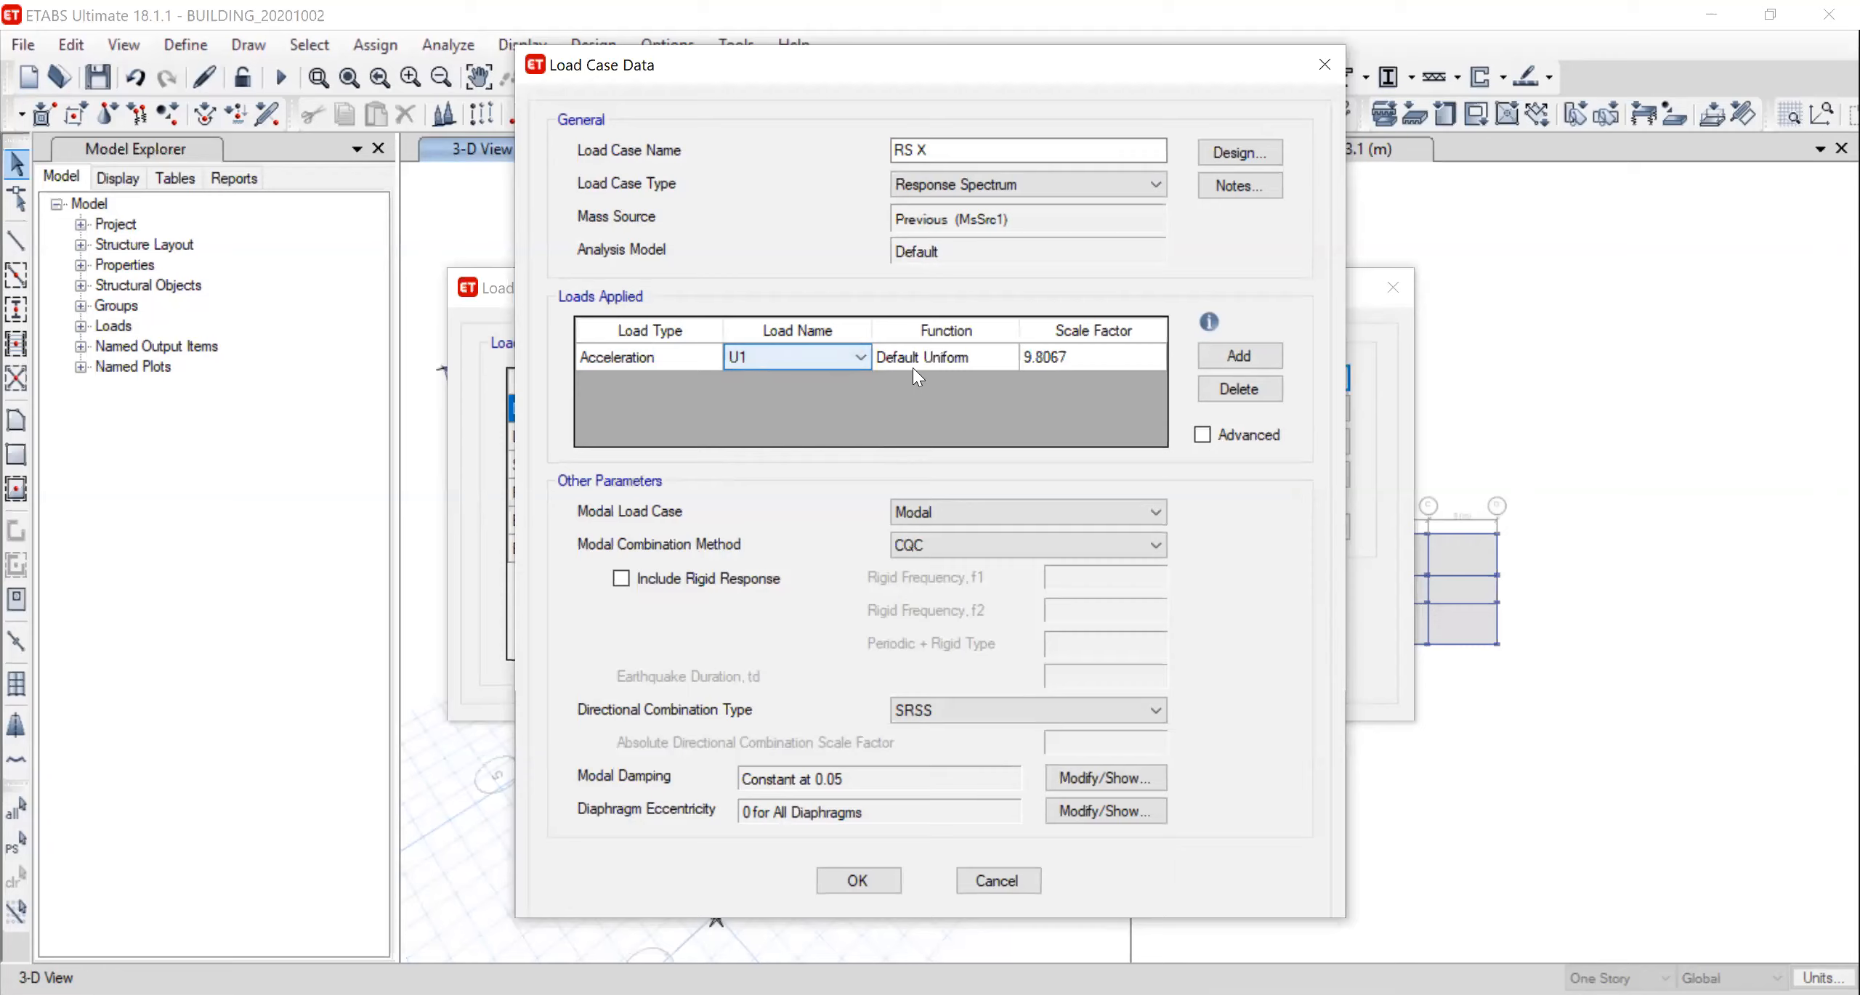
click(952, 353)
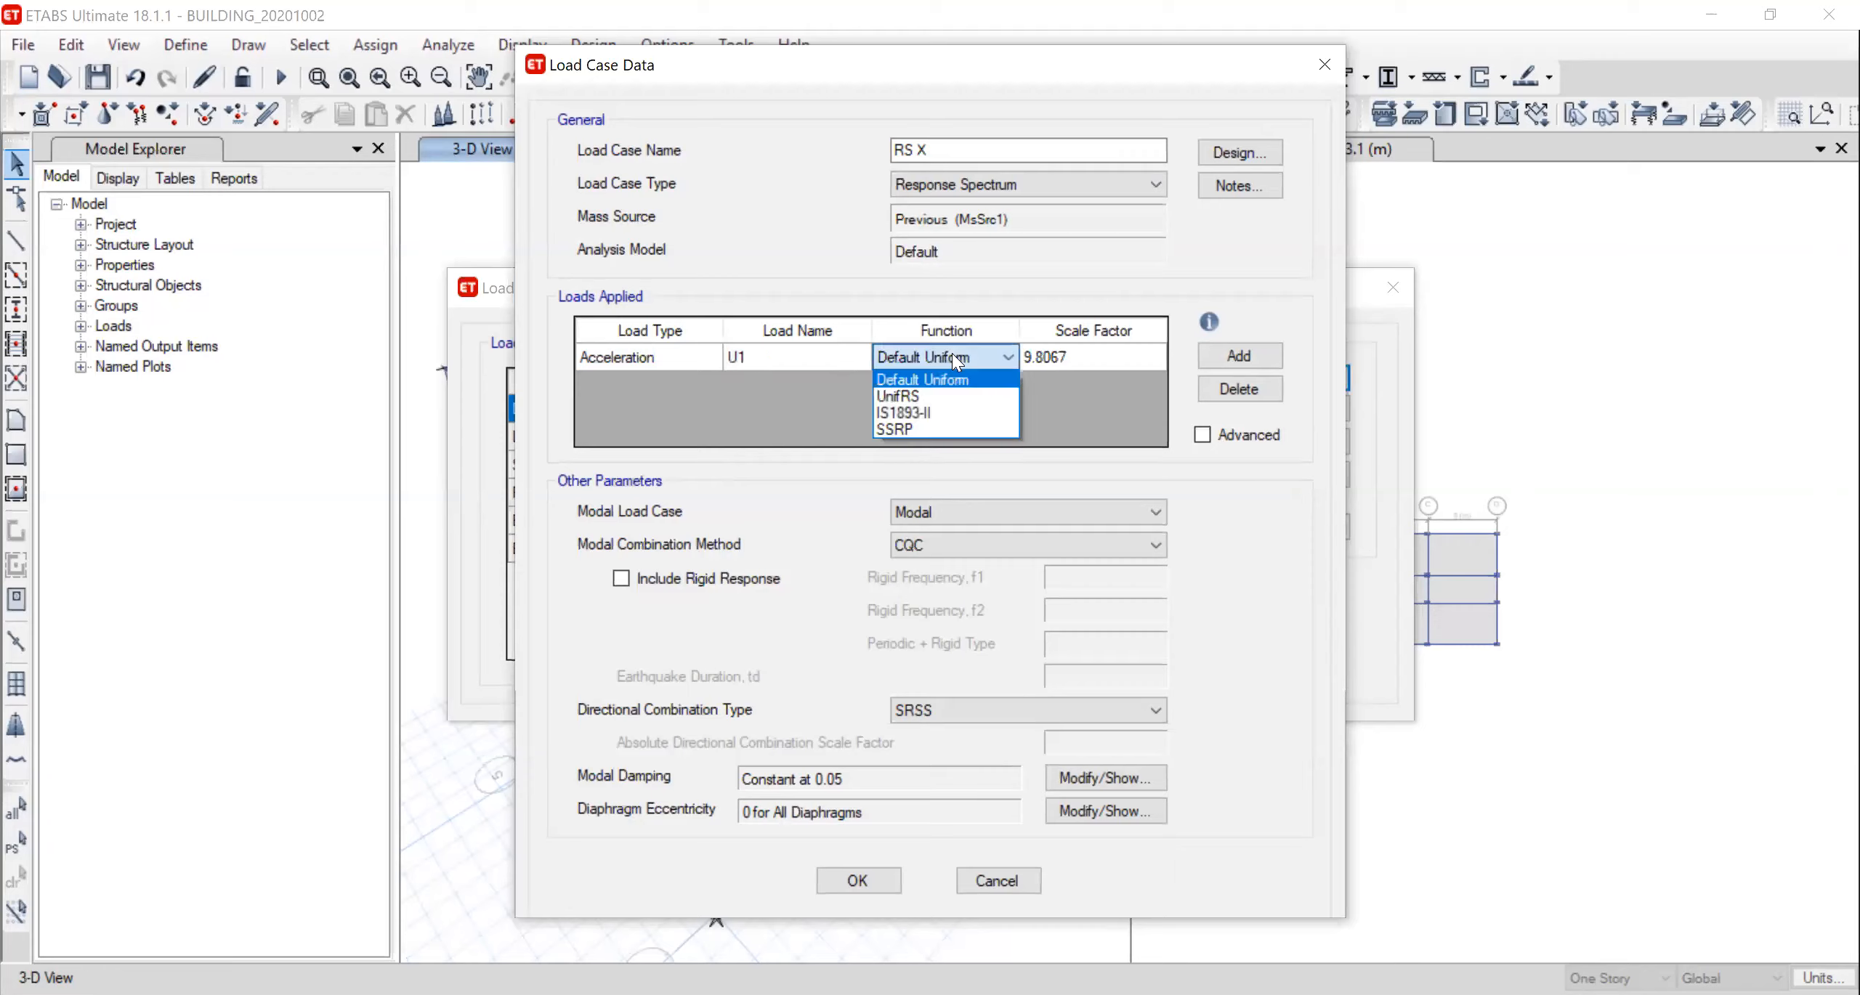
click(929, 413)
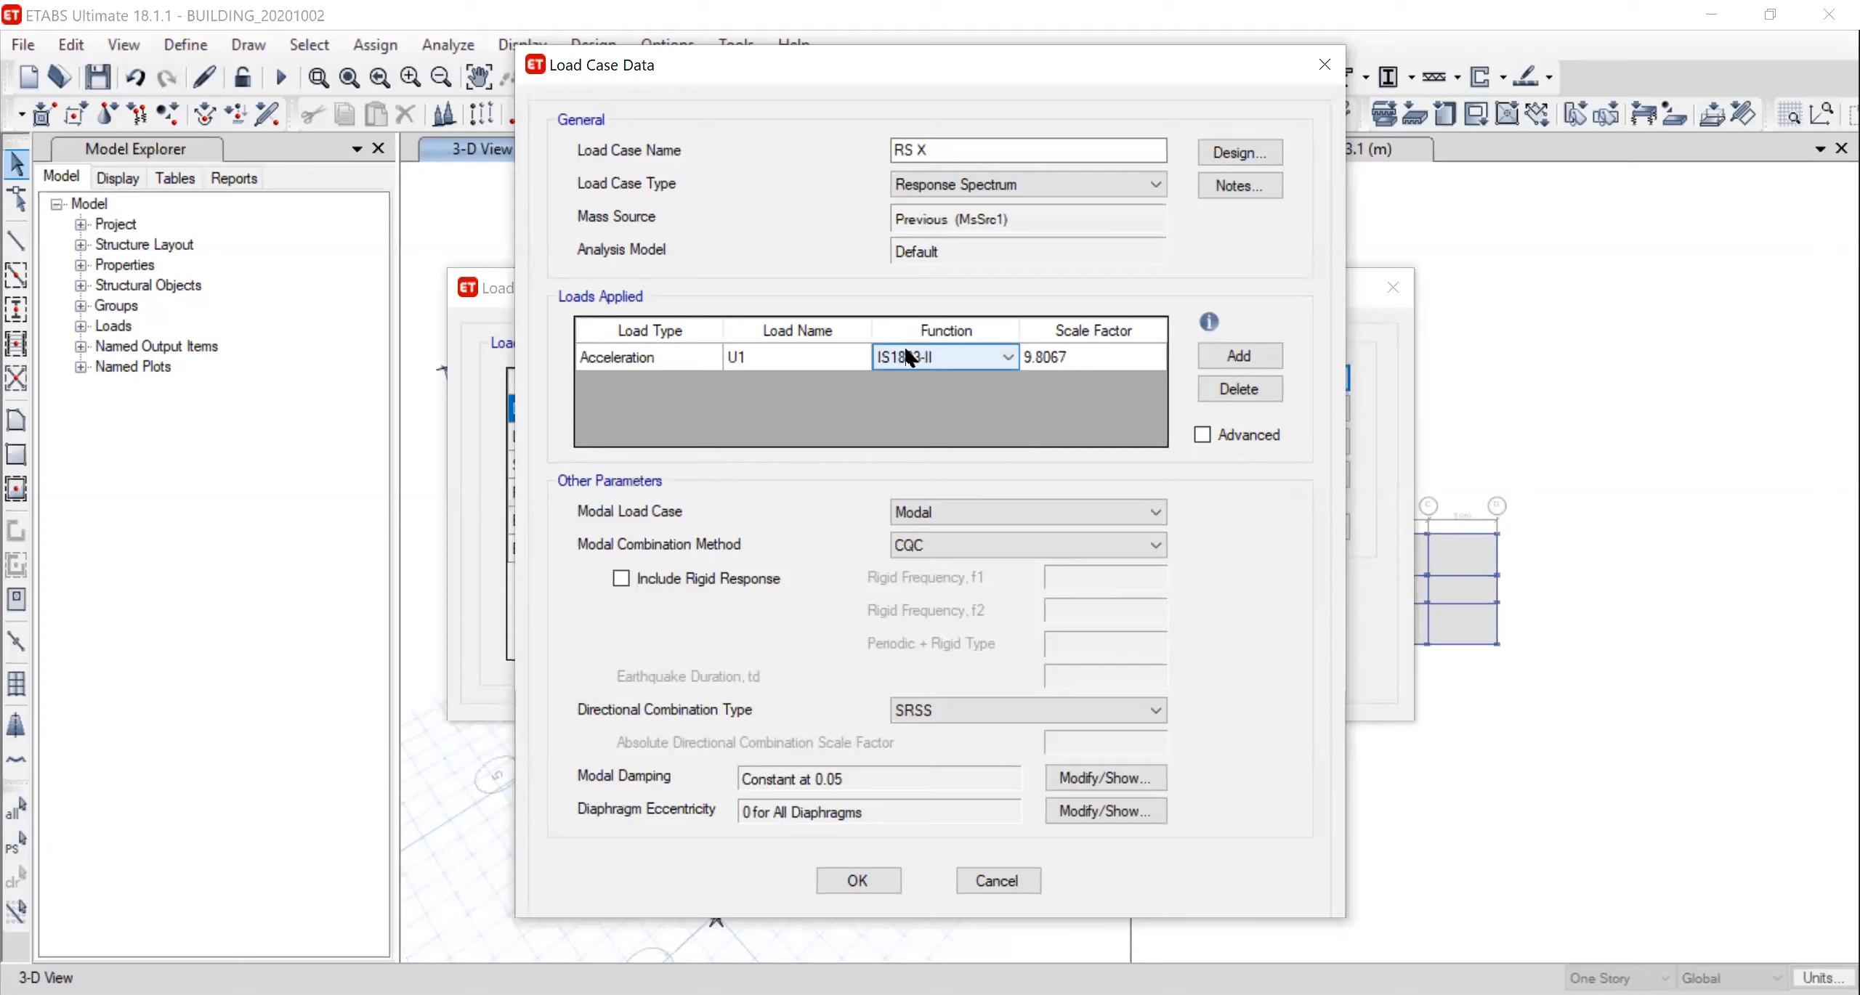
Select the scale factor of the U1 load and check the PowerPoint slide on which units it must use
click(1114, 360)
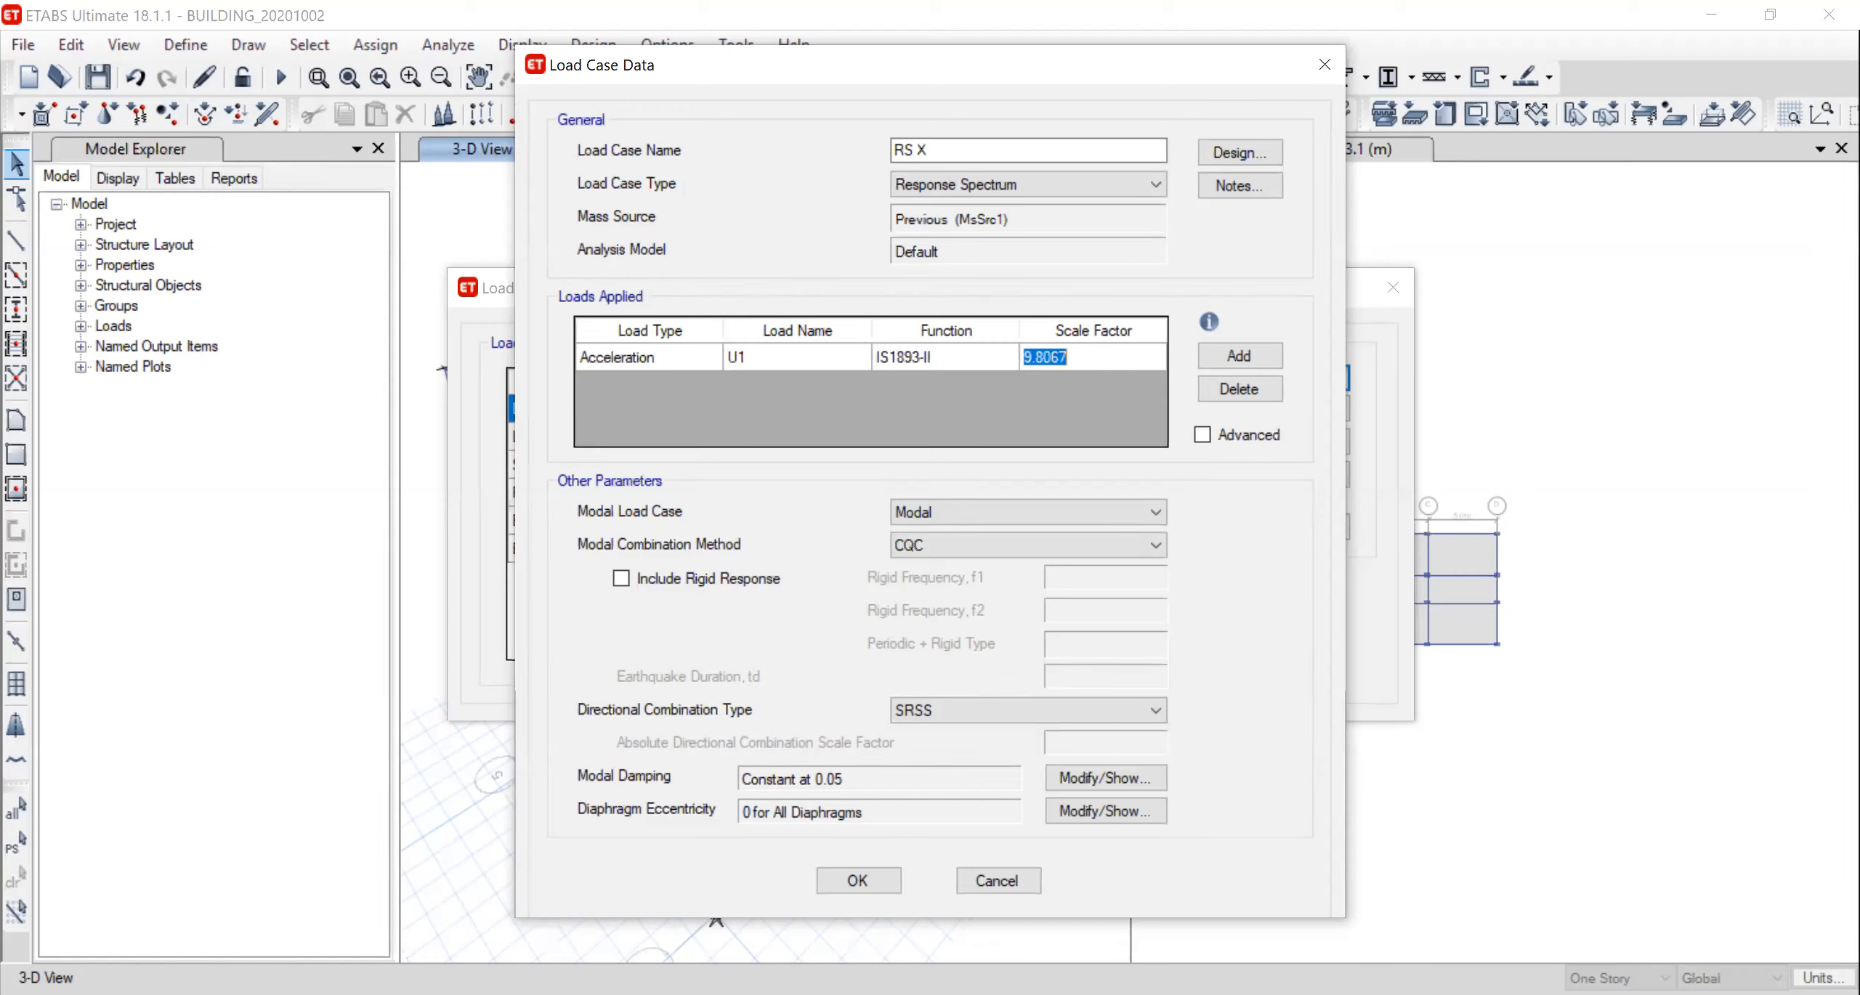
key(alt+Tab)
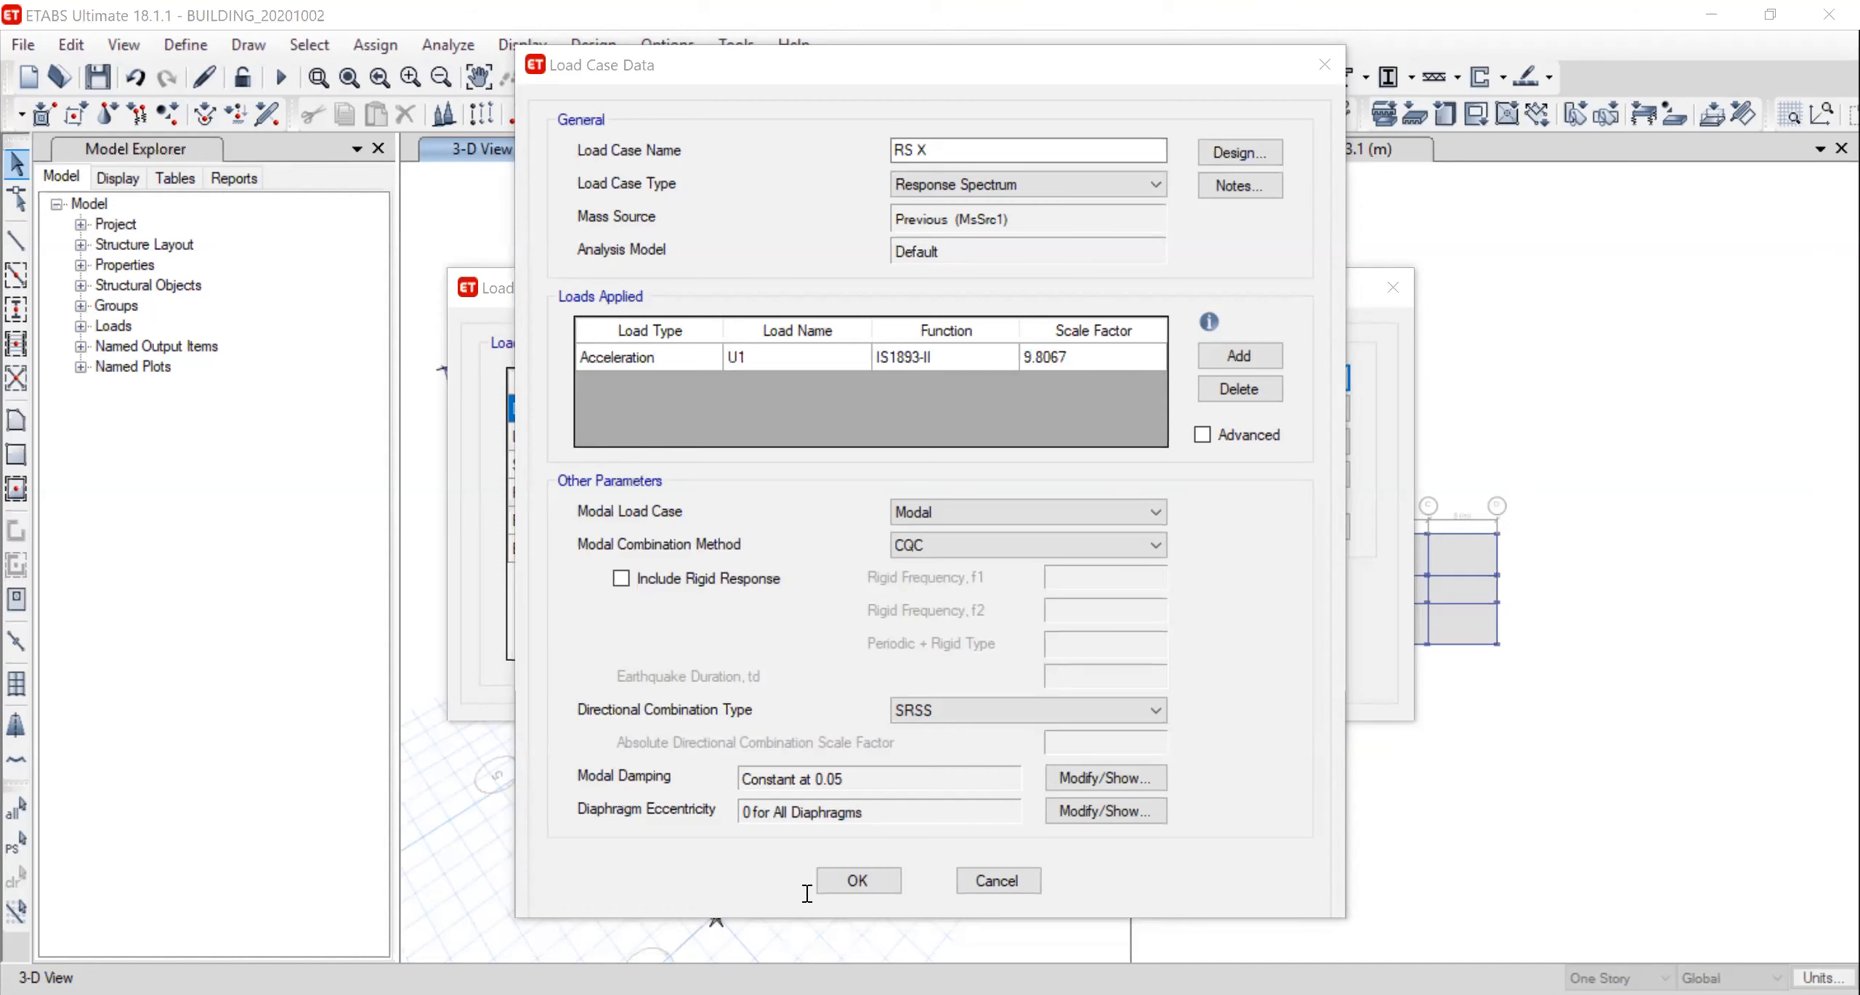
key(alt+Tab)
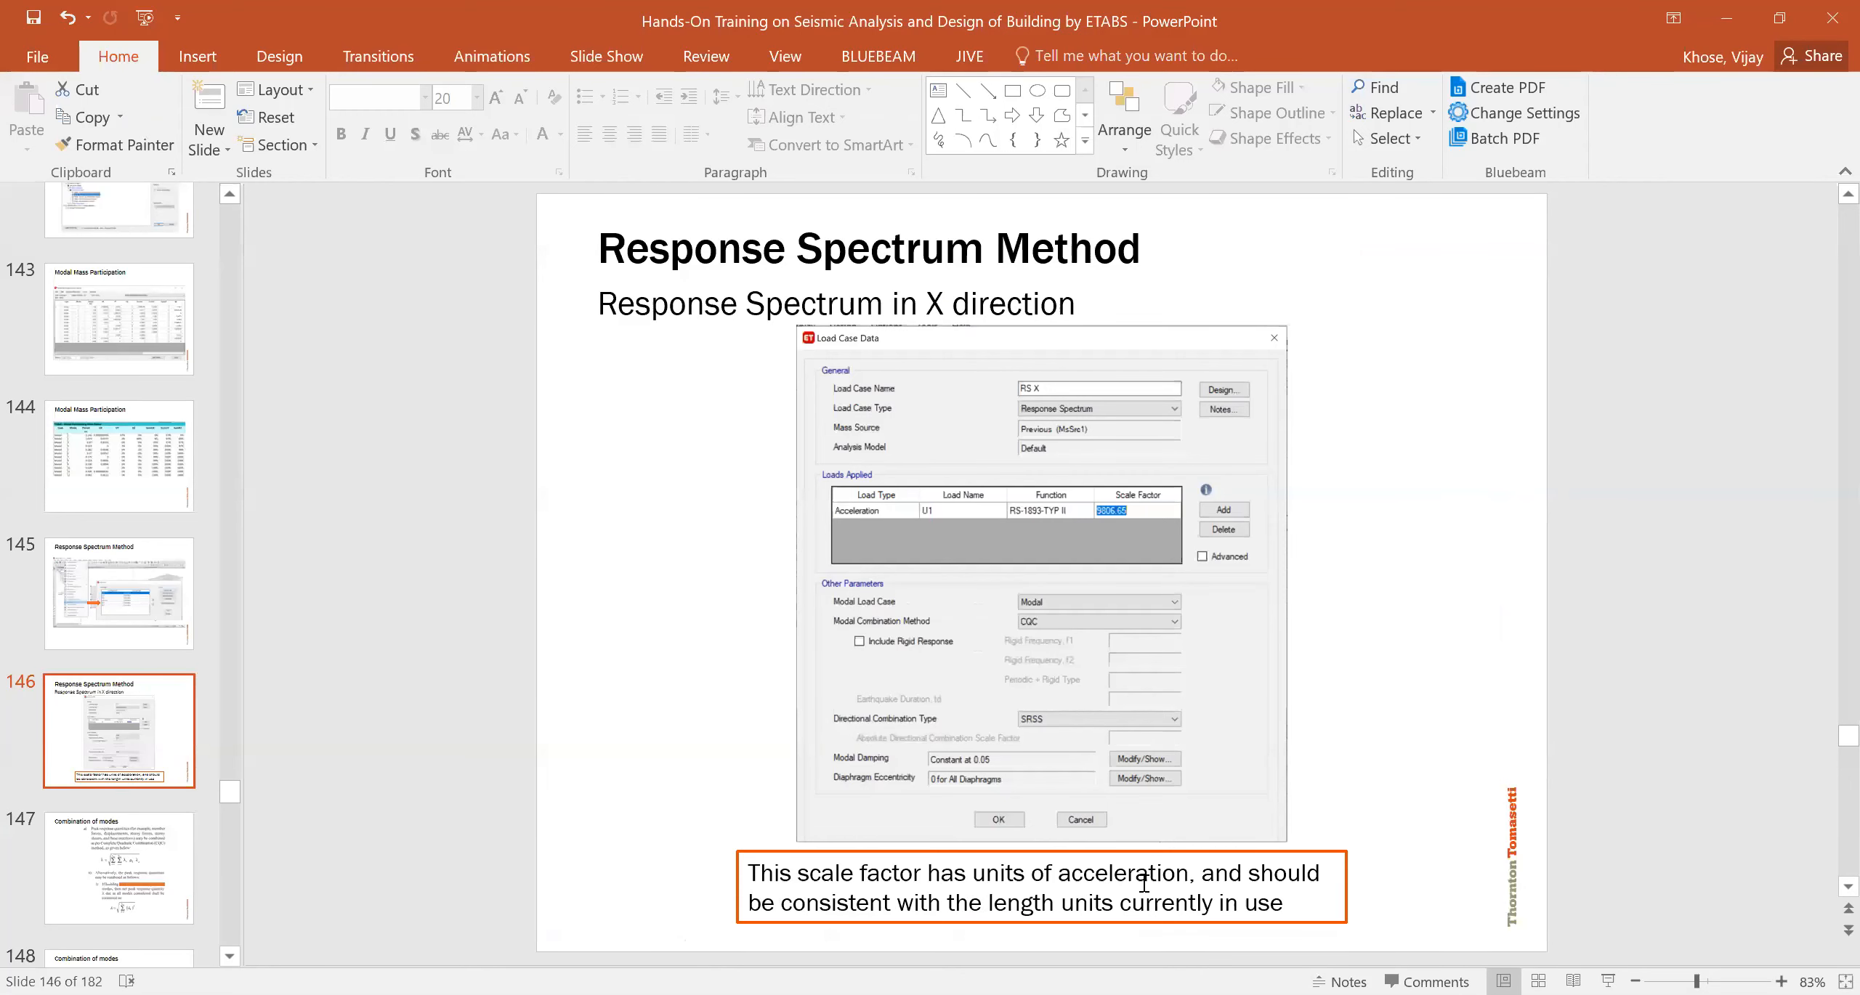
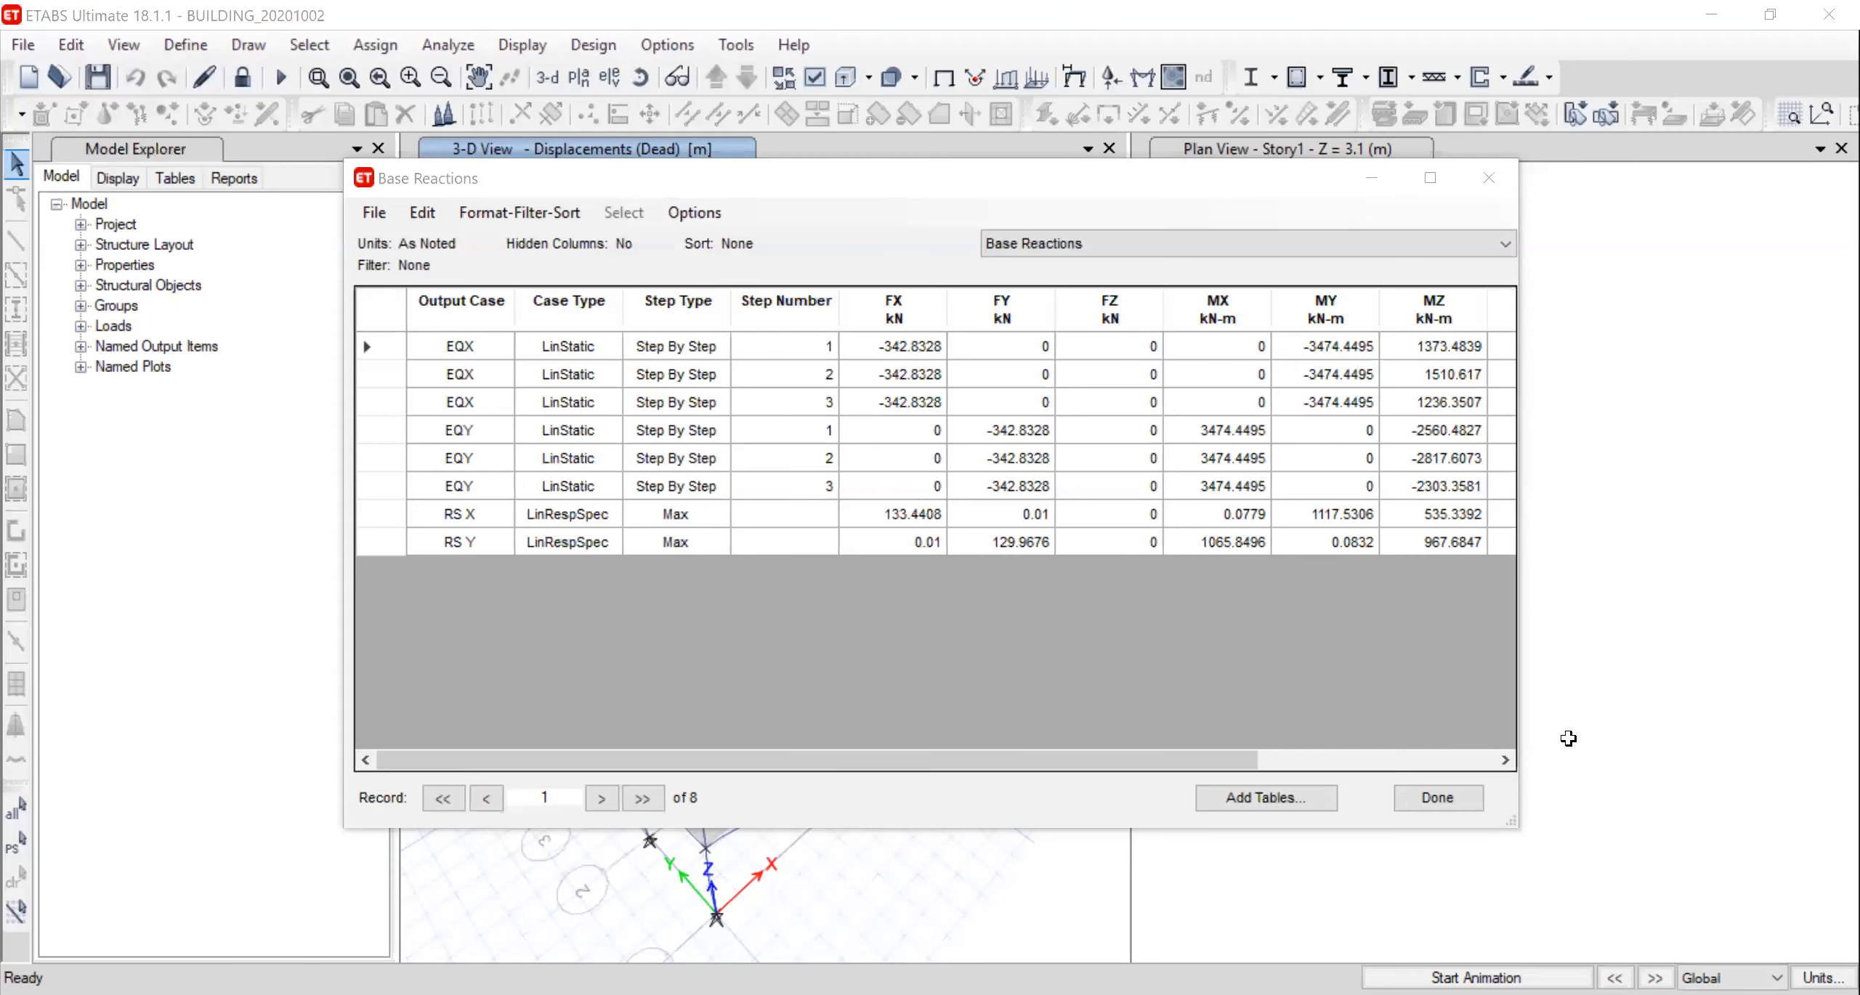
Switch to the Base Shear workbook in Excel and set the EQ X FX reaction to 342 on the Base Reactions sheet
key(alt+Tab)
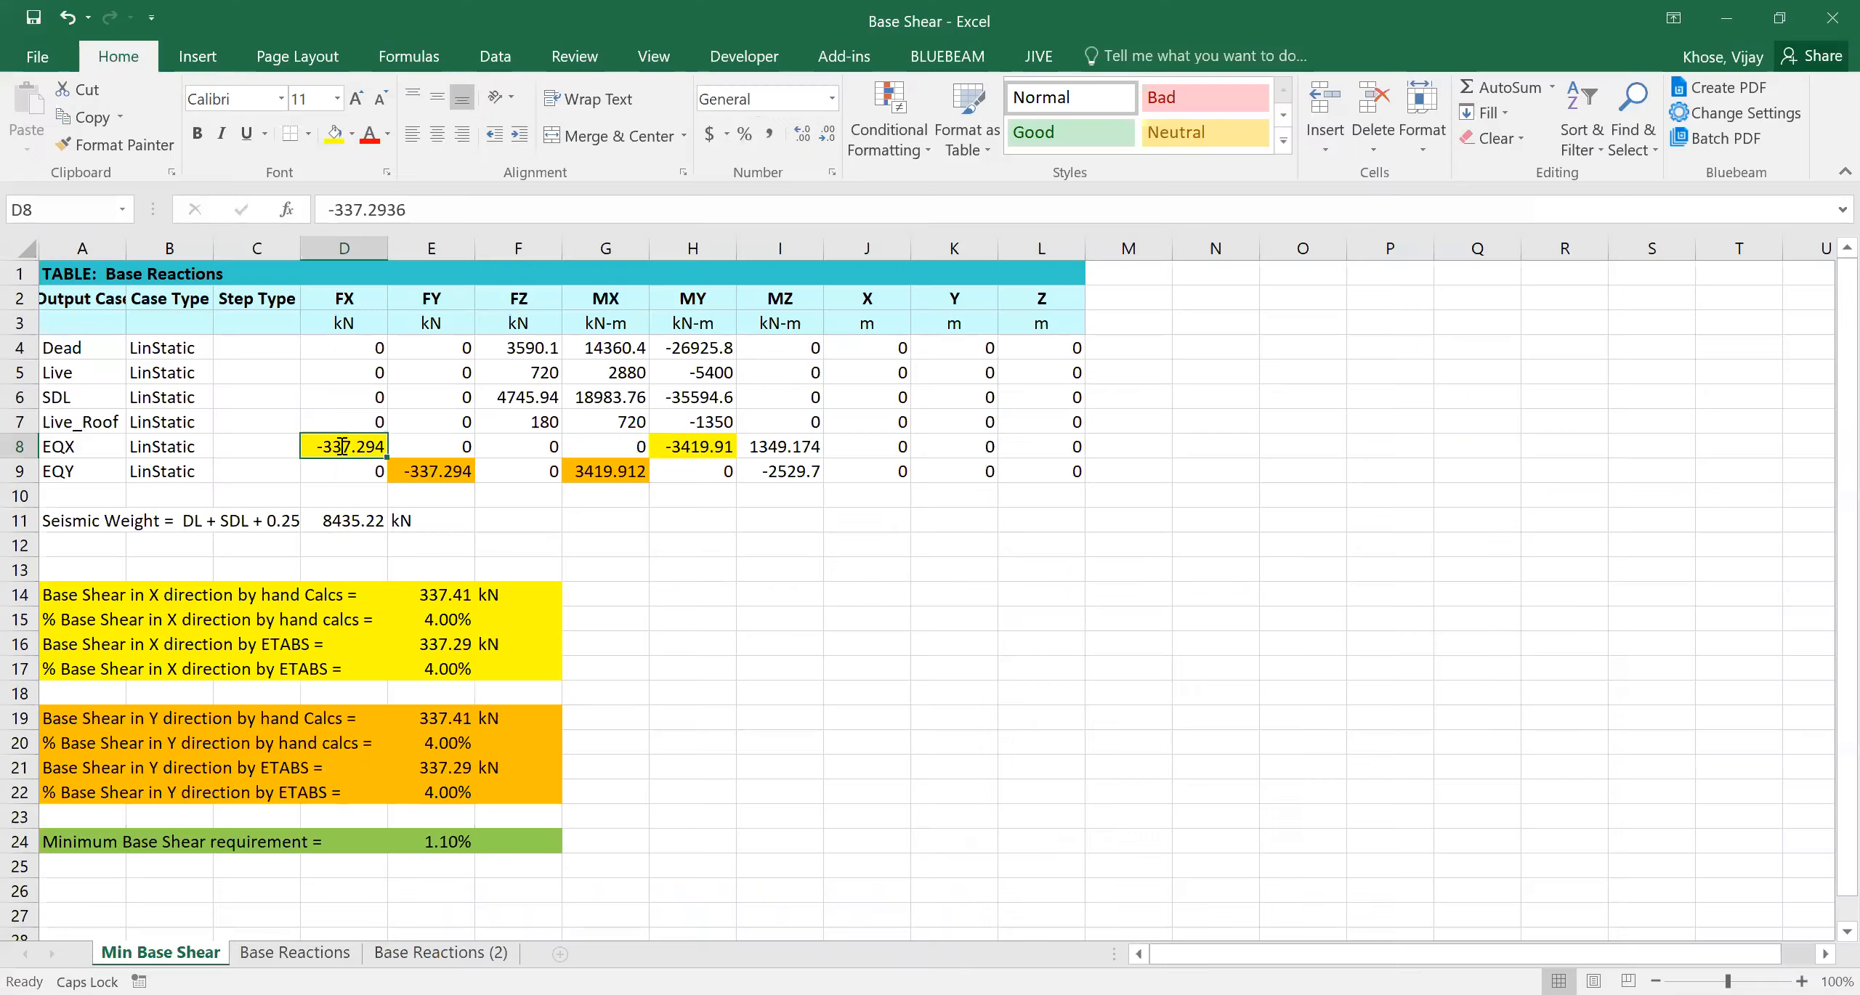
click(298, 954)
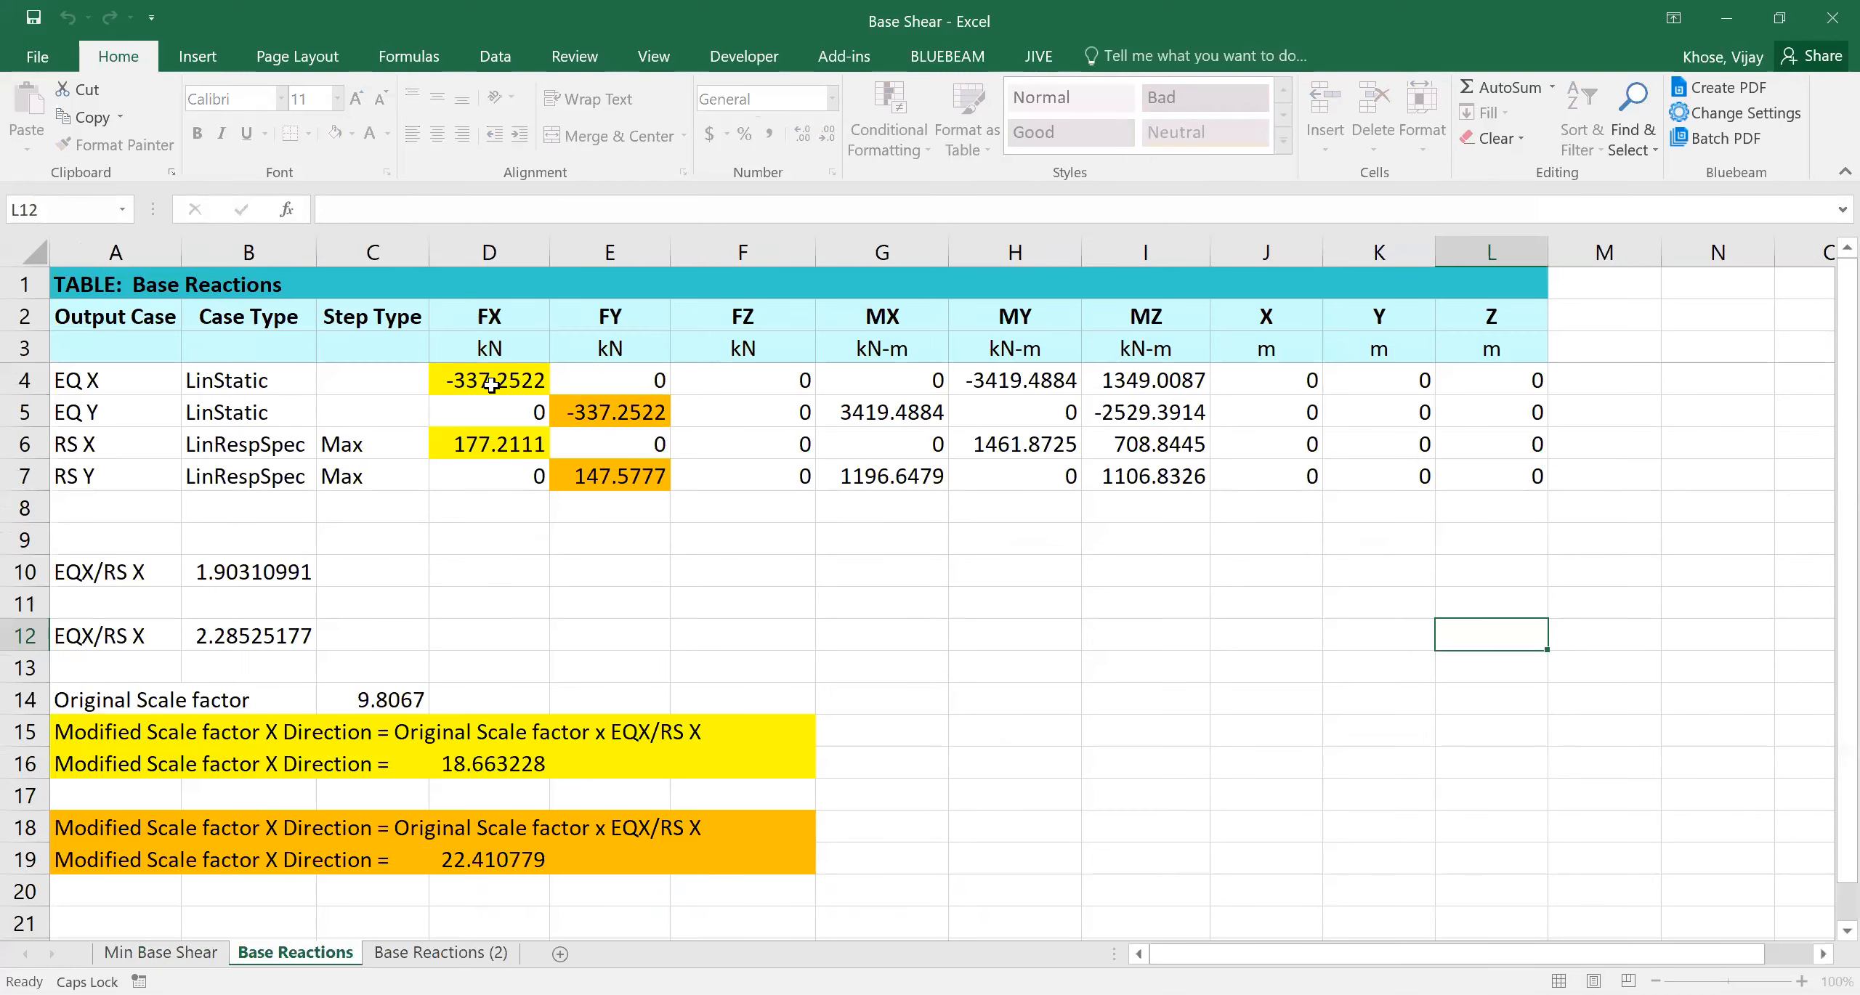
click(492, 385)
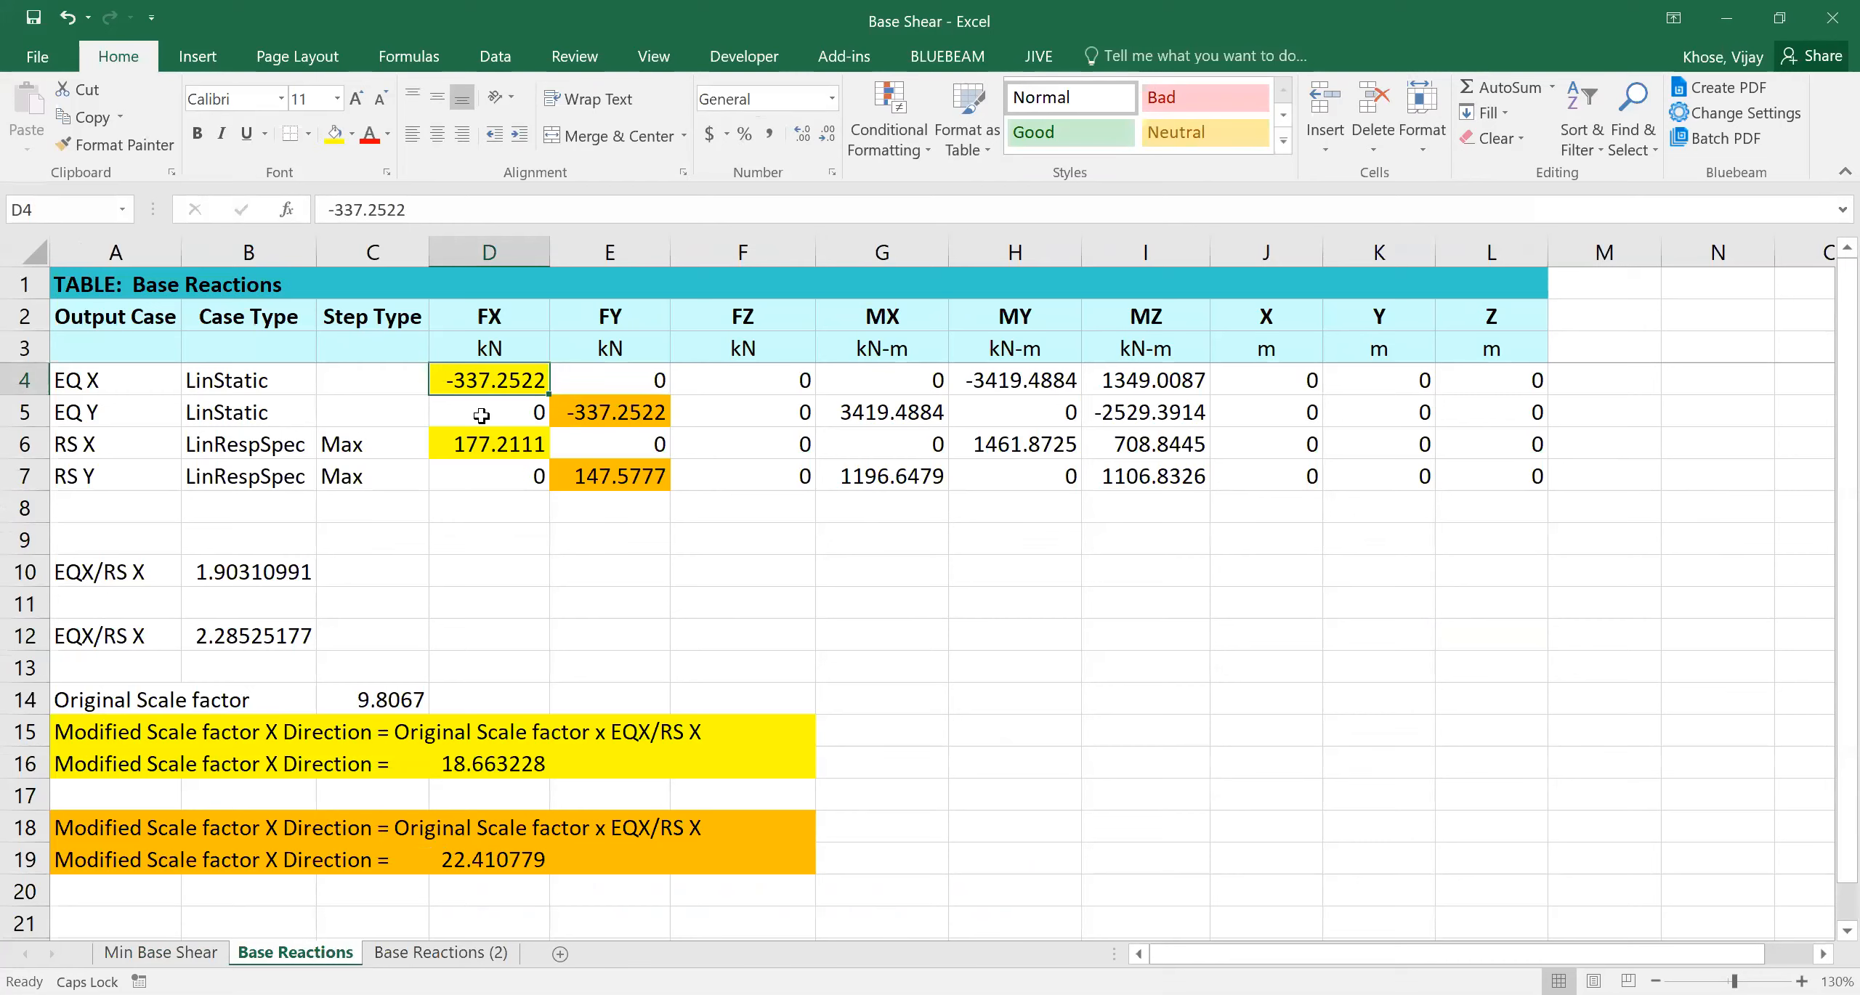
text(342)
key(Return)
key(Return)
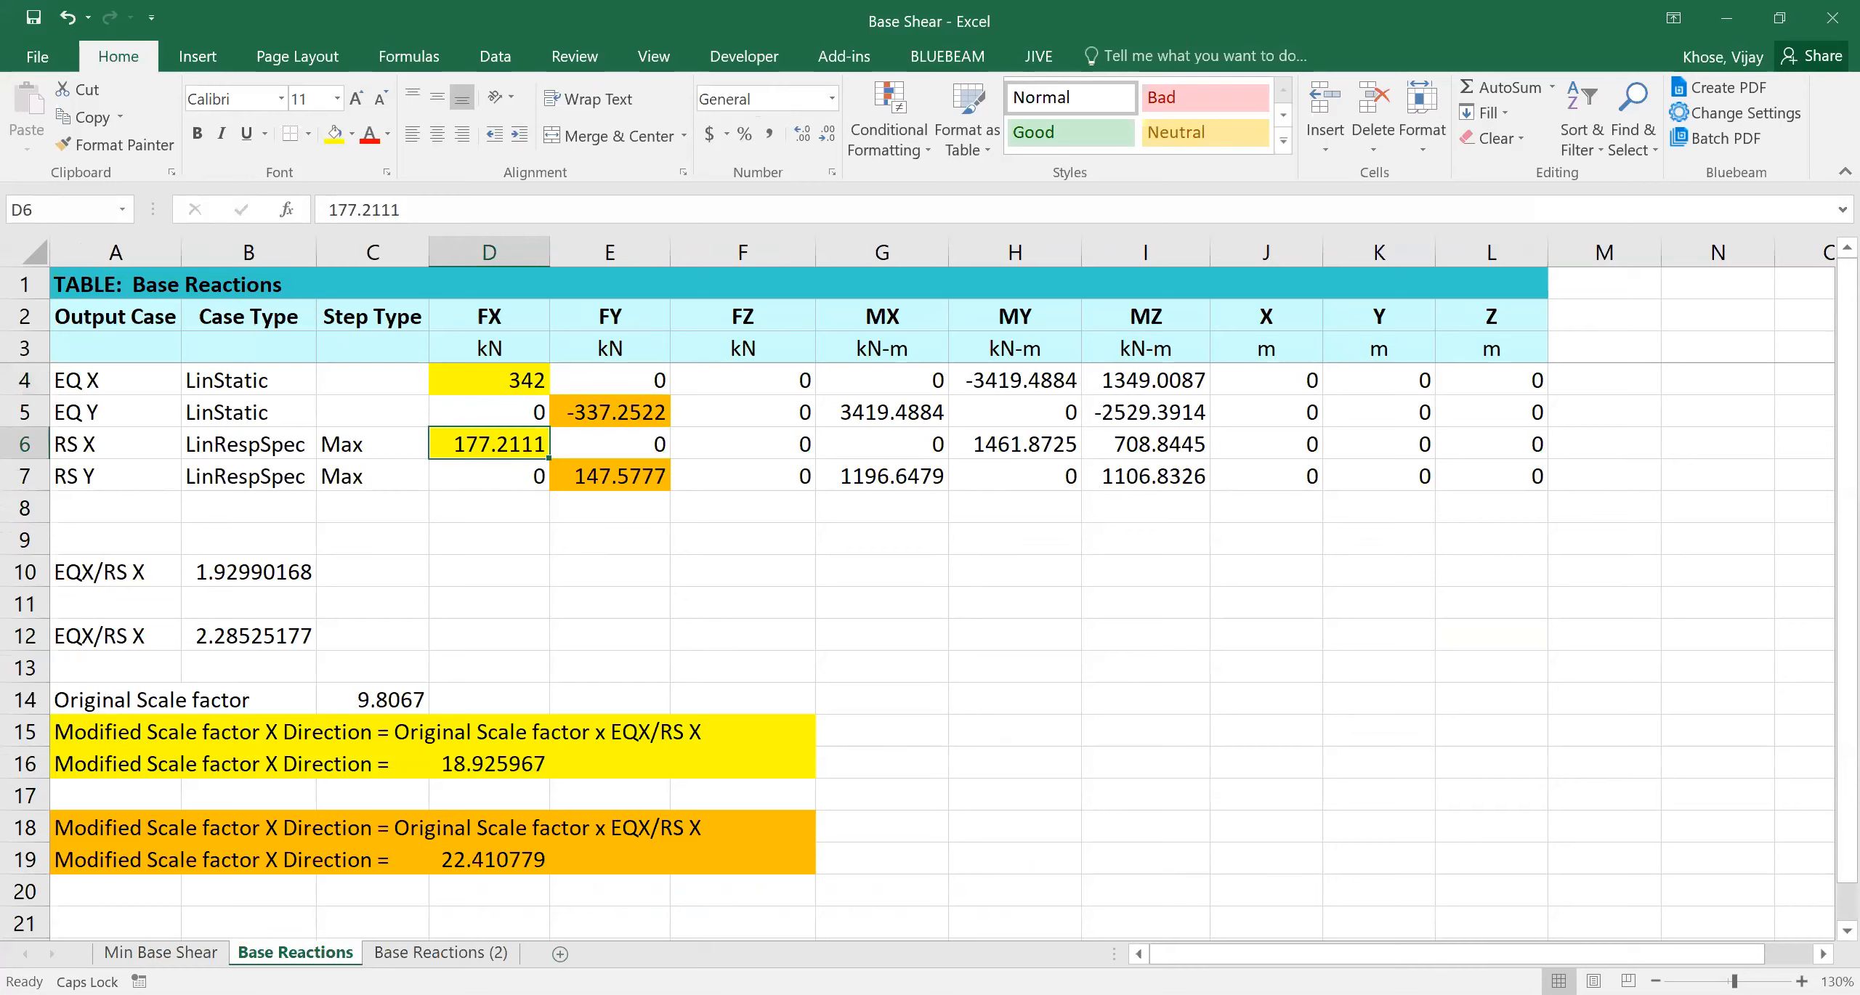
Check the ETABS base reactions, set the EQ X FX reaction to 342.83 and copy that value to the EQ Y FY cell
key(alt+Tab)
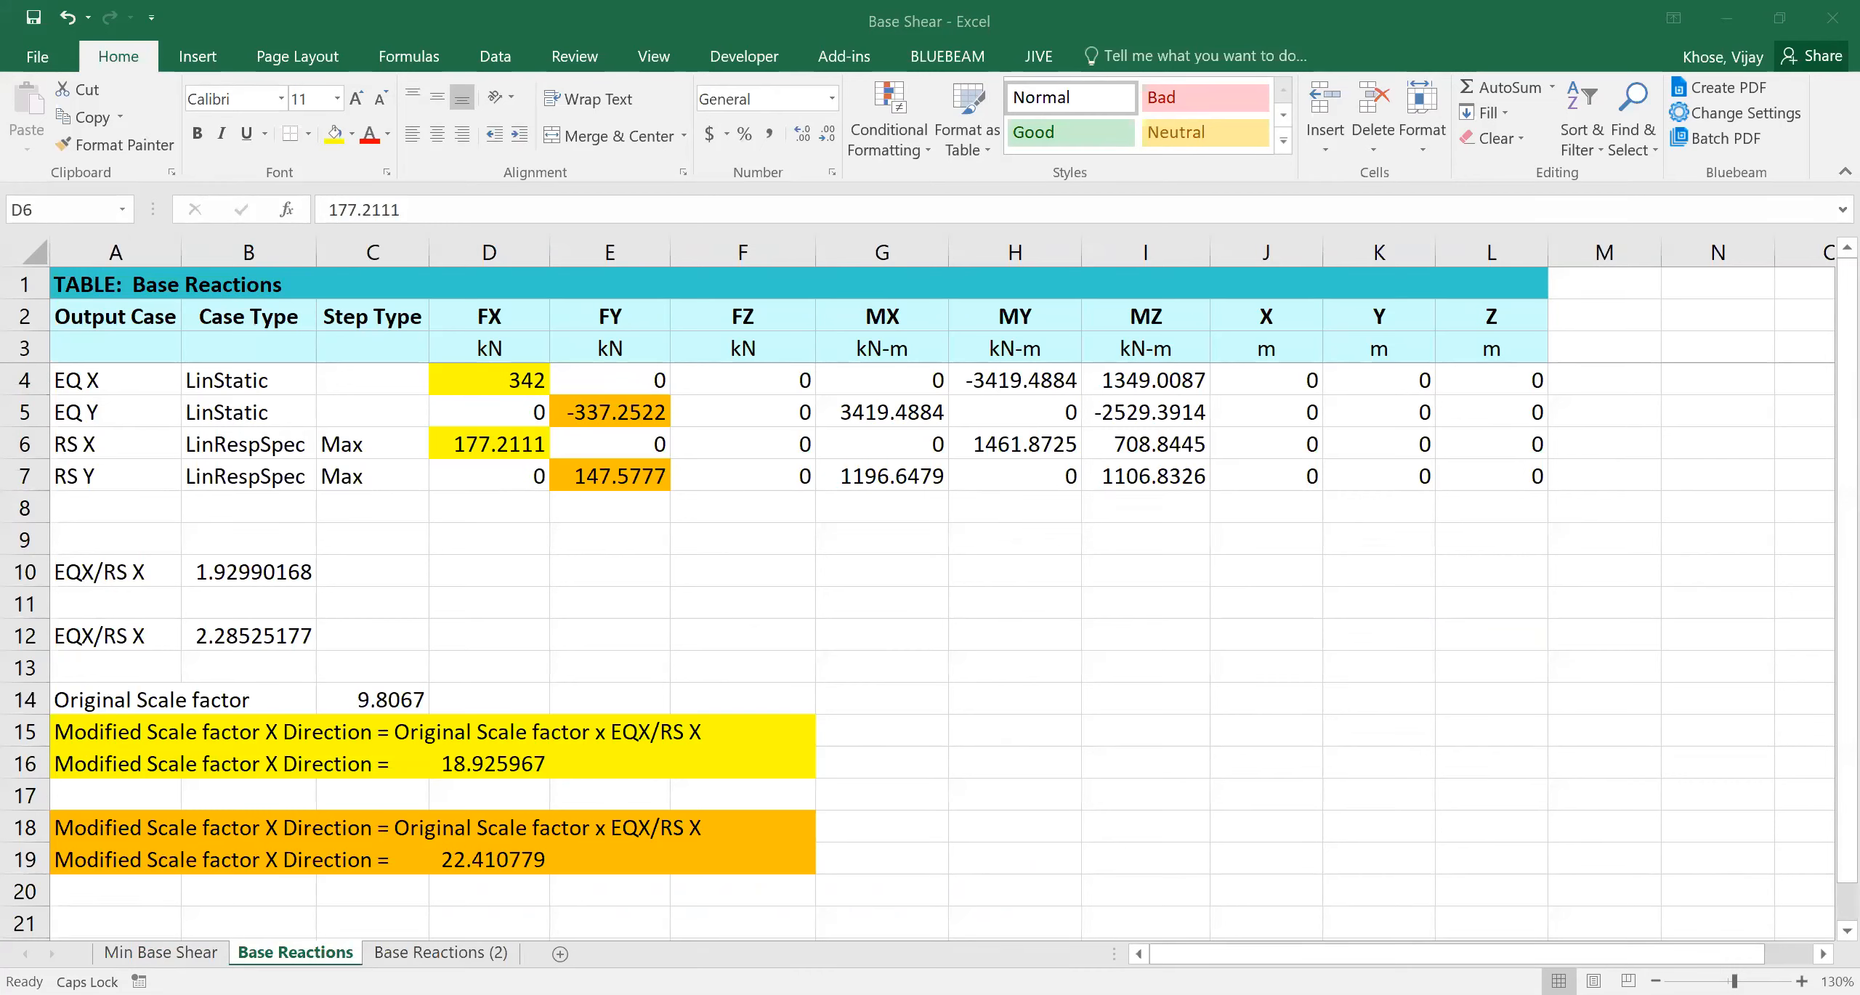
click(520, 372)
key(F2)
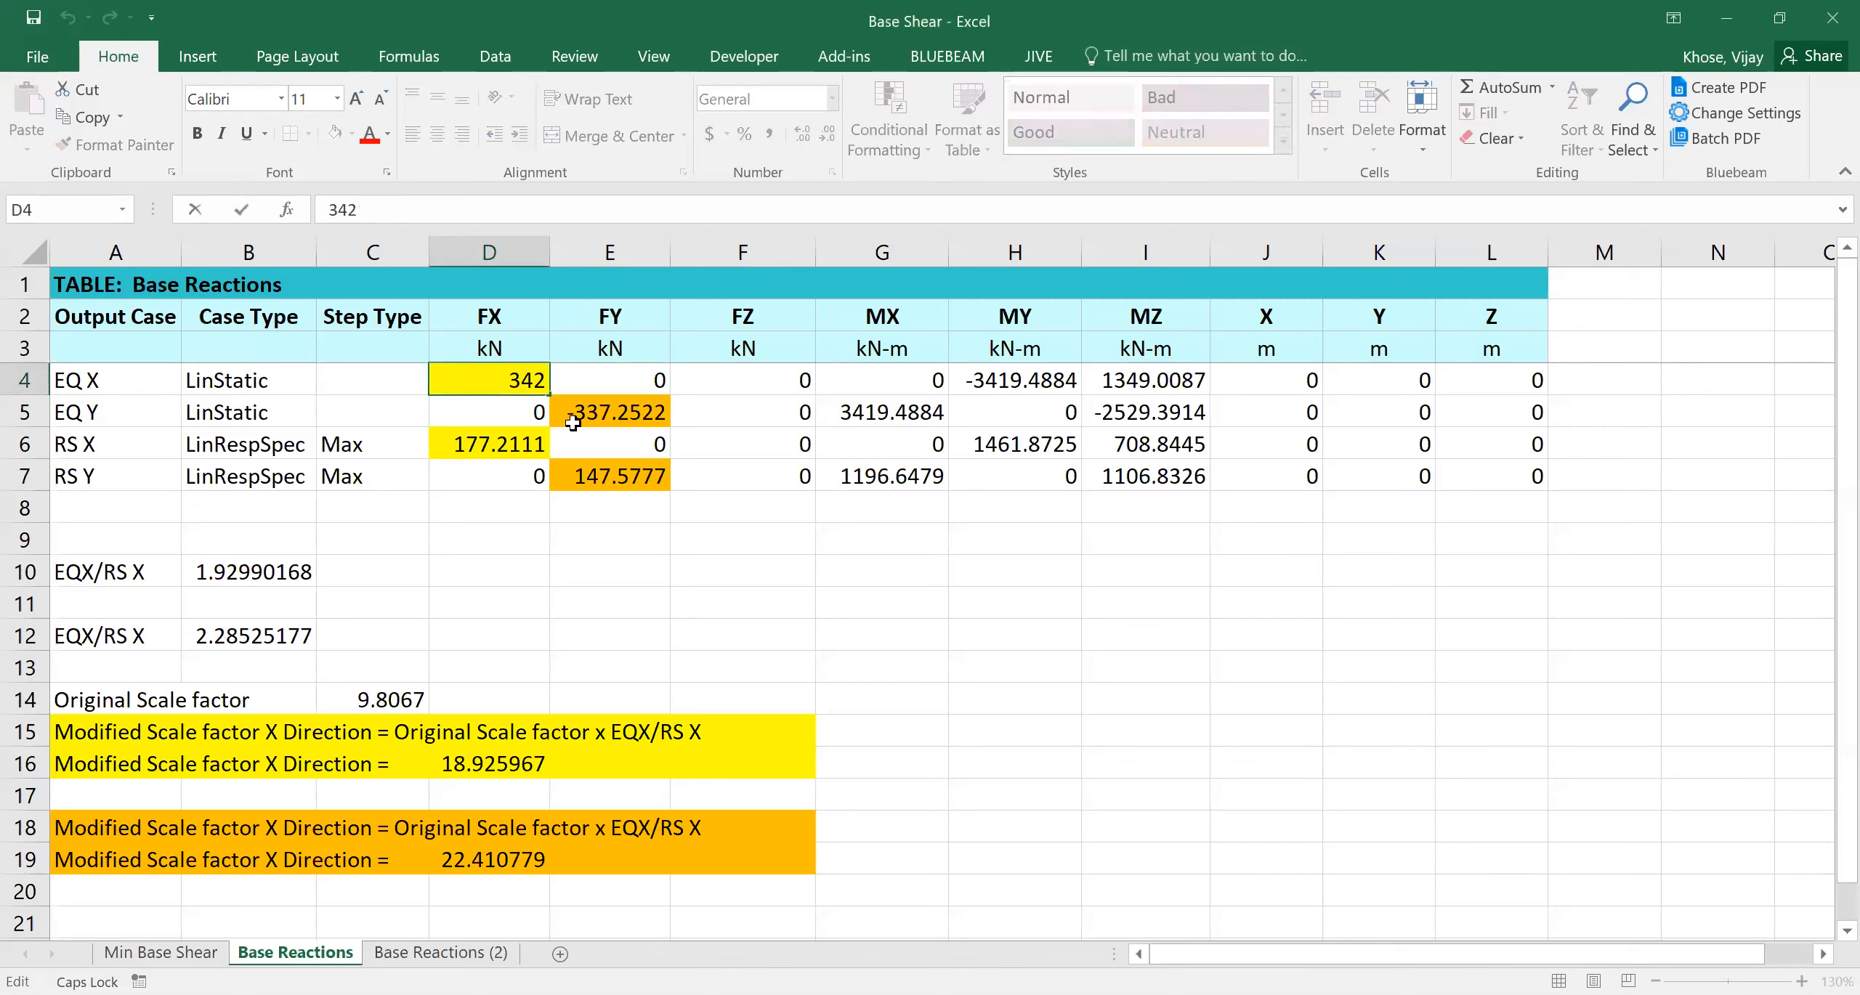
text(.83)
key(Return)
key(ctrl+c)
click(615, 411)
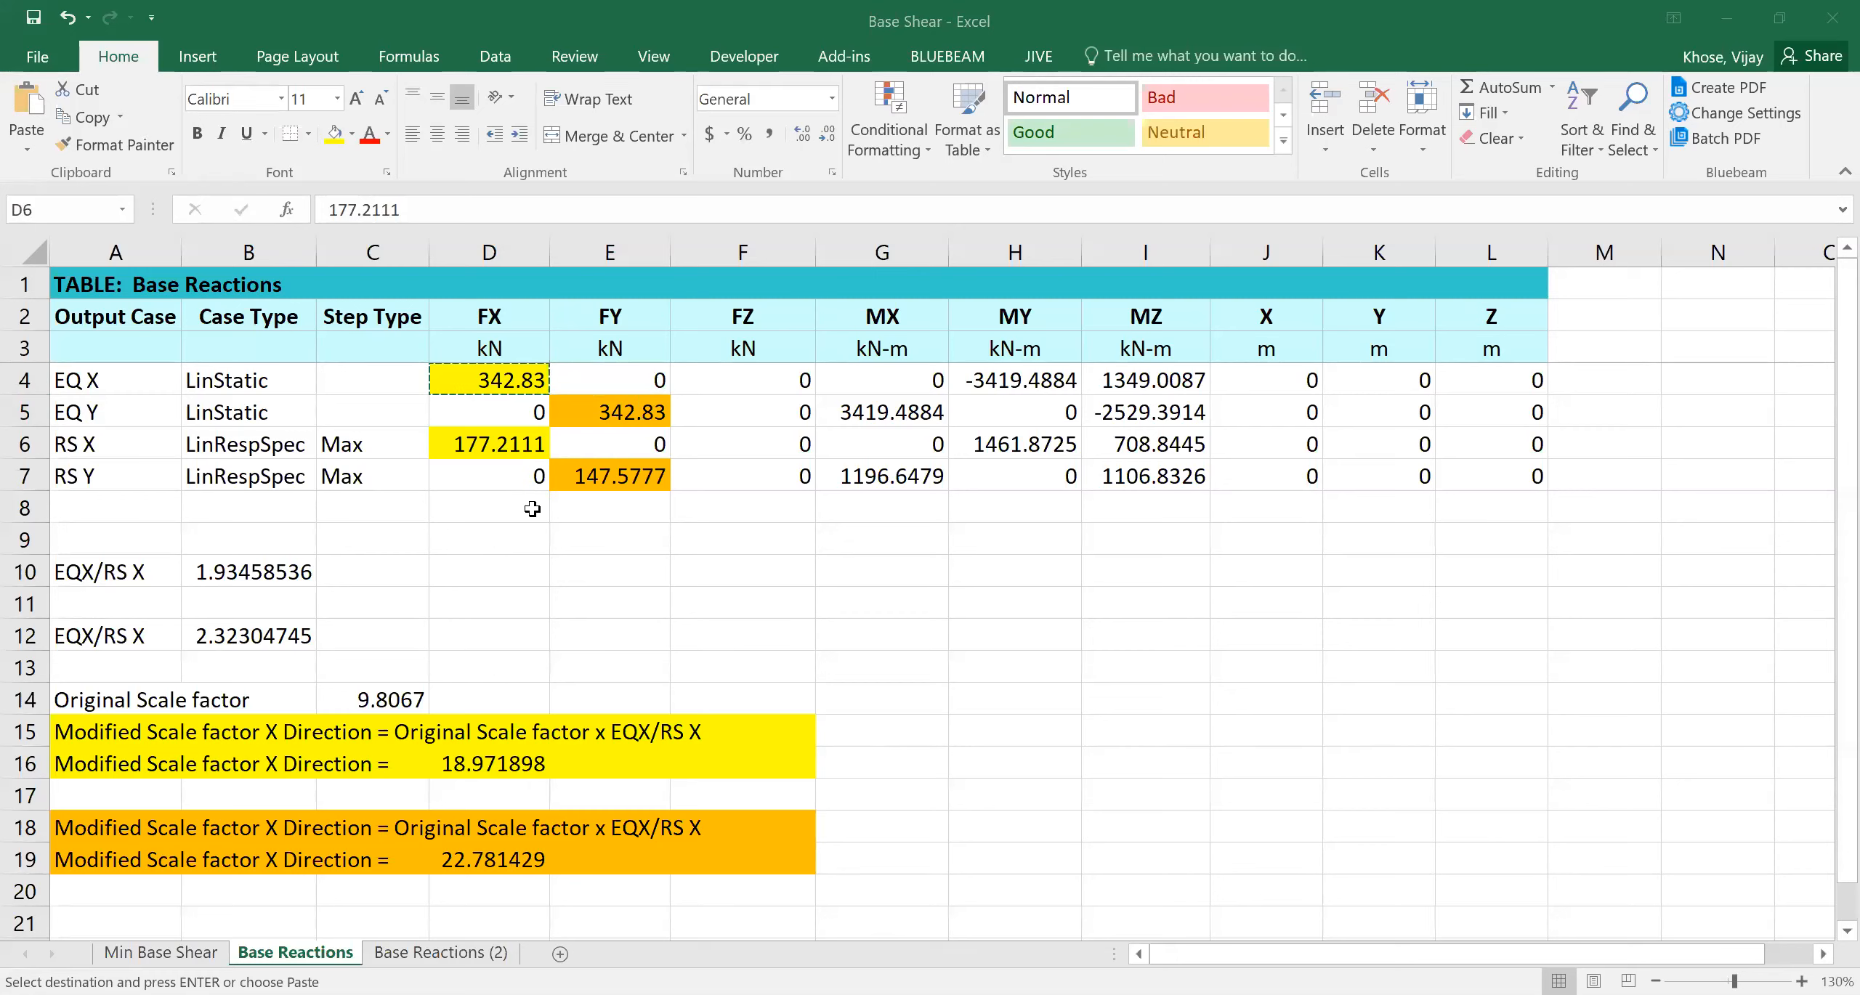
Set the RS X FX reaction to 133.44 and the RS Y FY reaction to 129.96 on the Base Reactions sheet
click(491, 442)
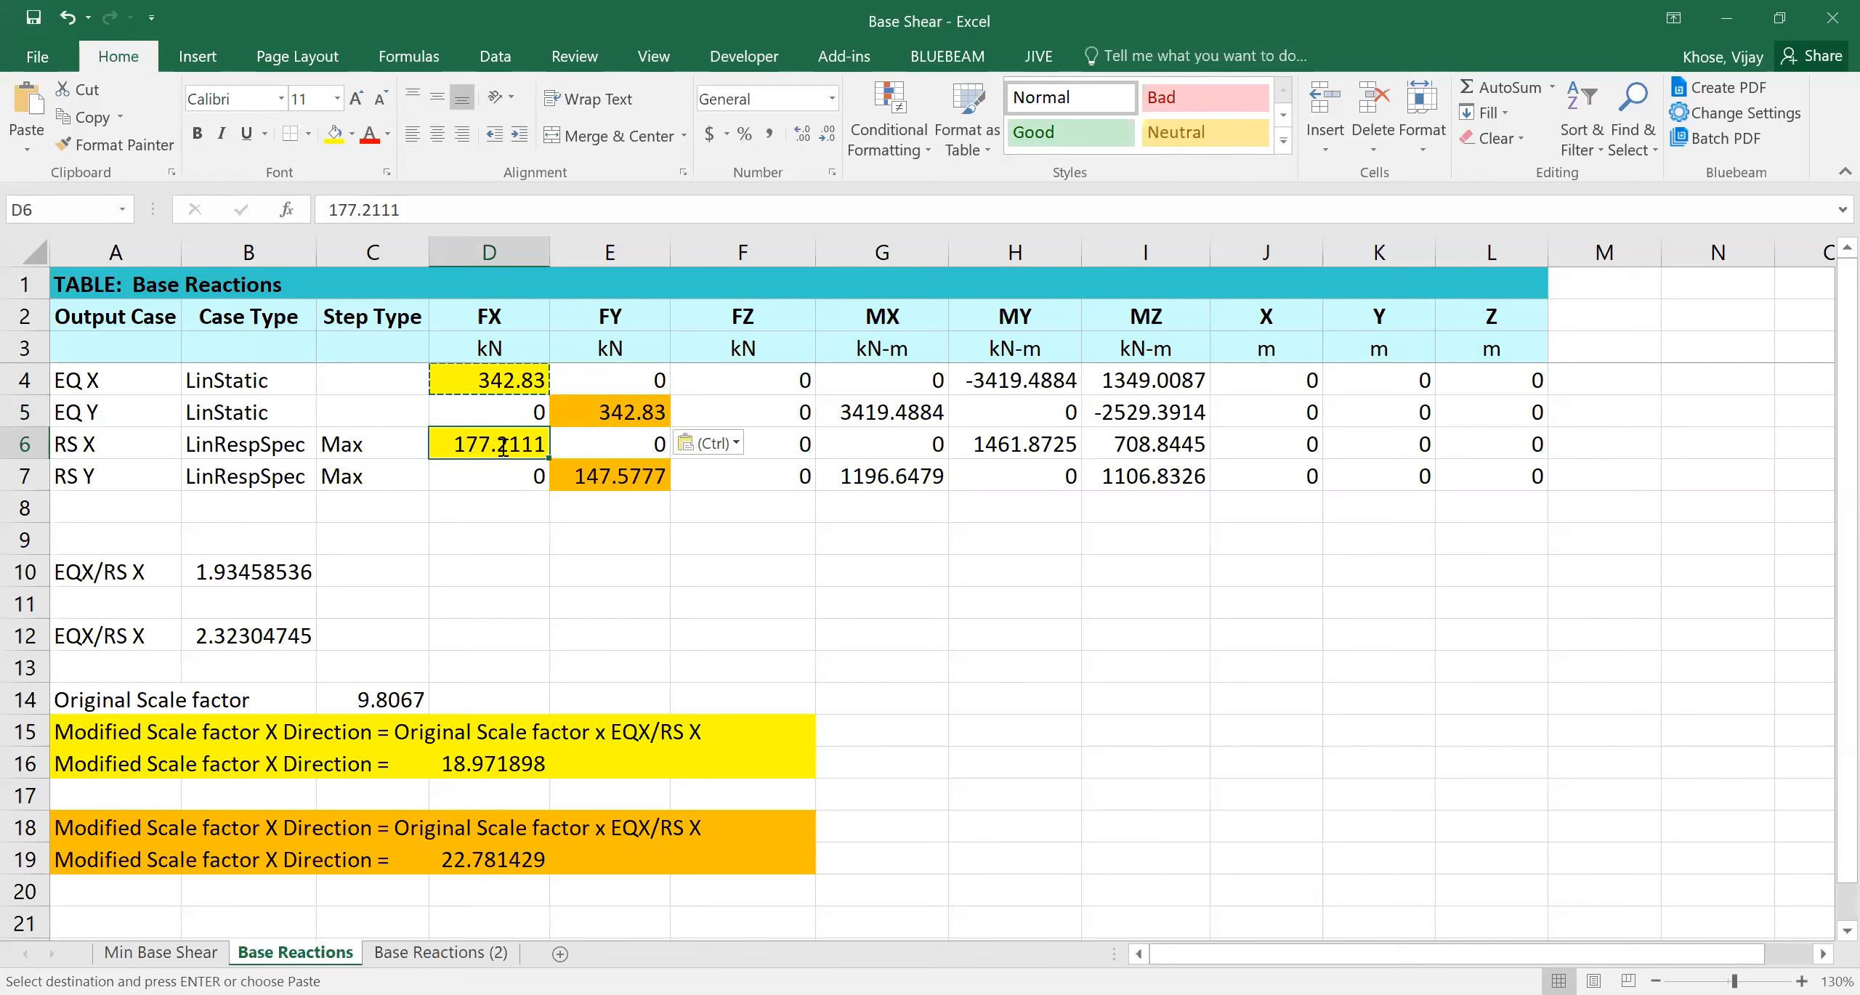
text(133.44)
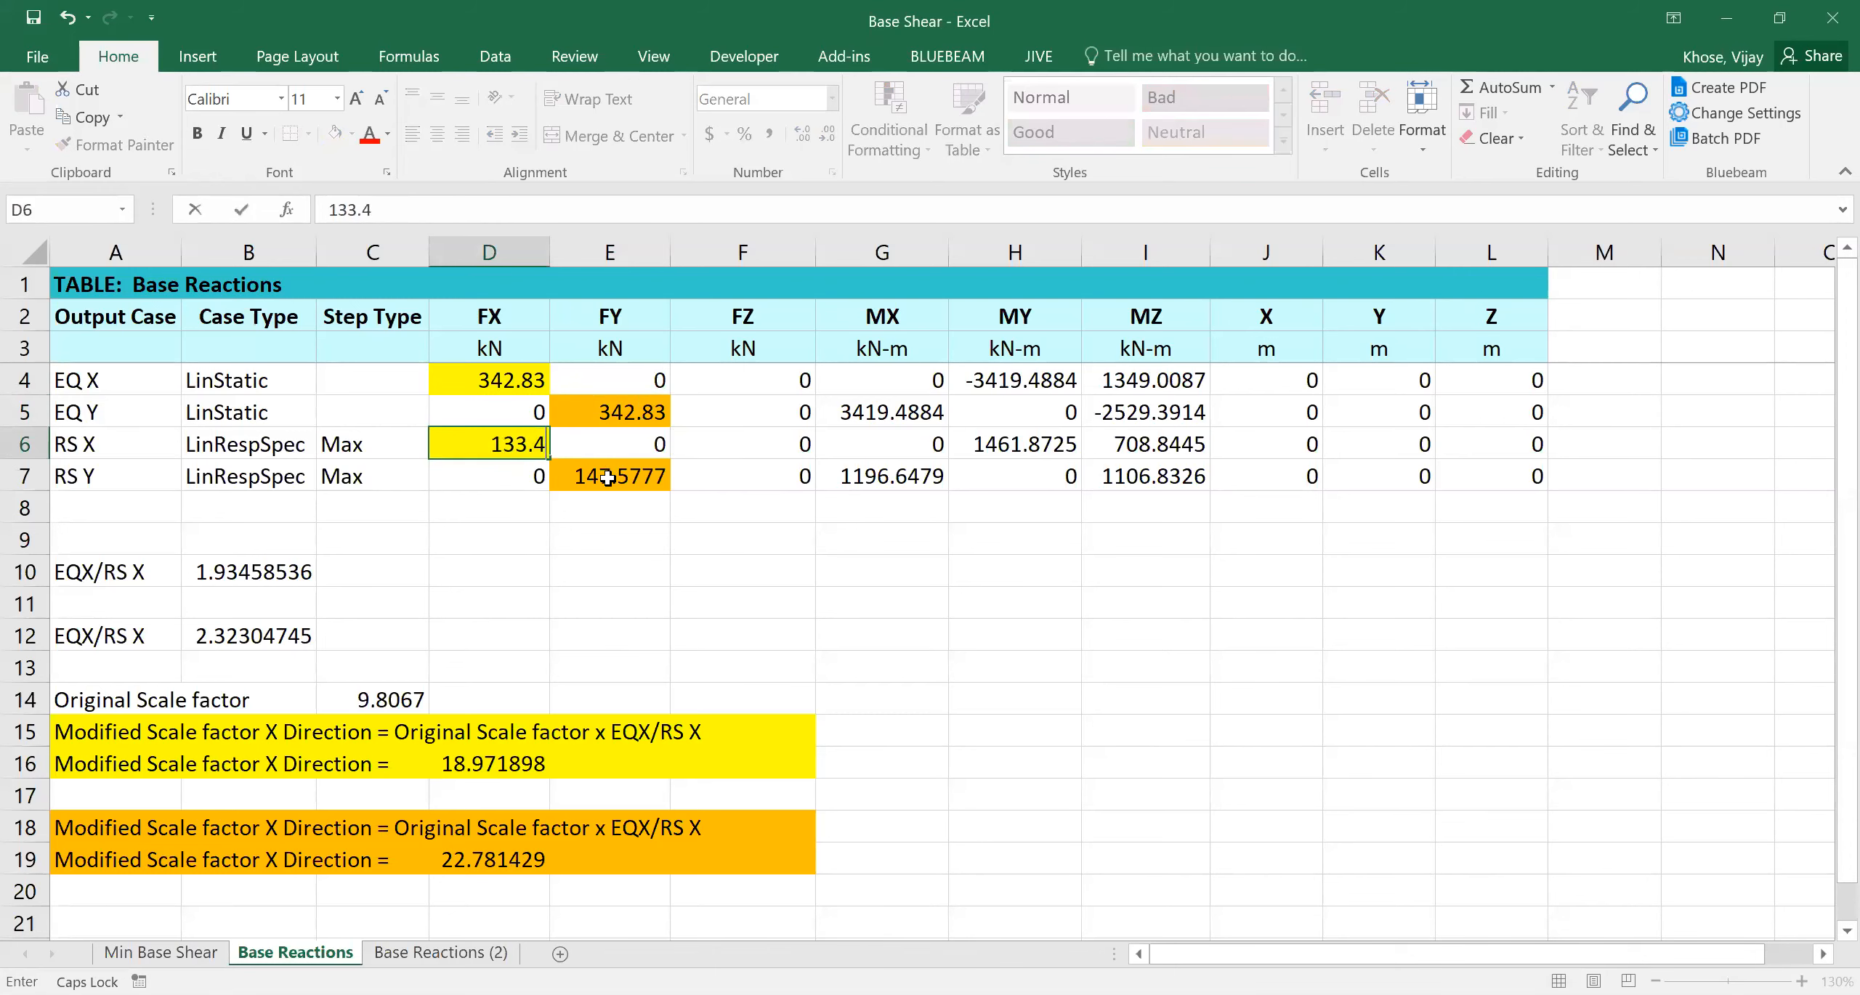
click(611, 480)
text(129.96)
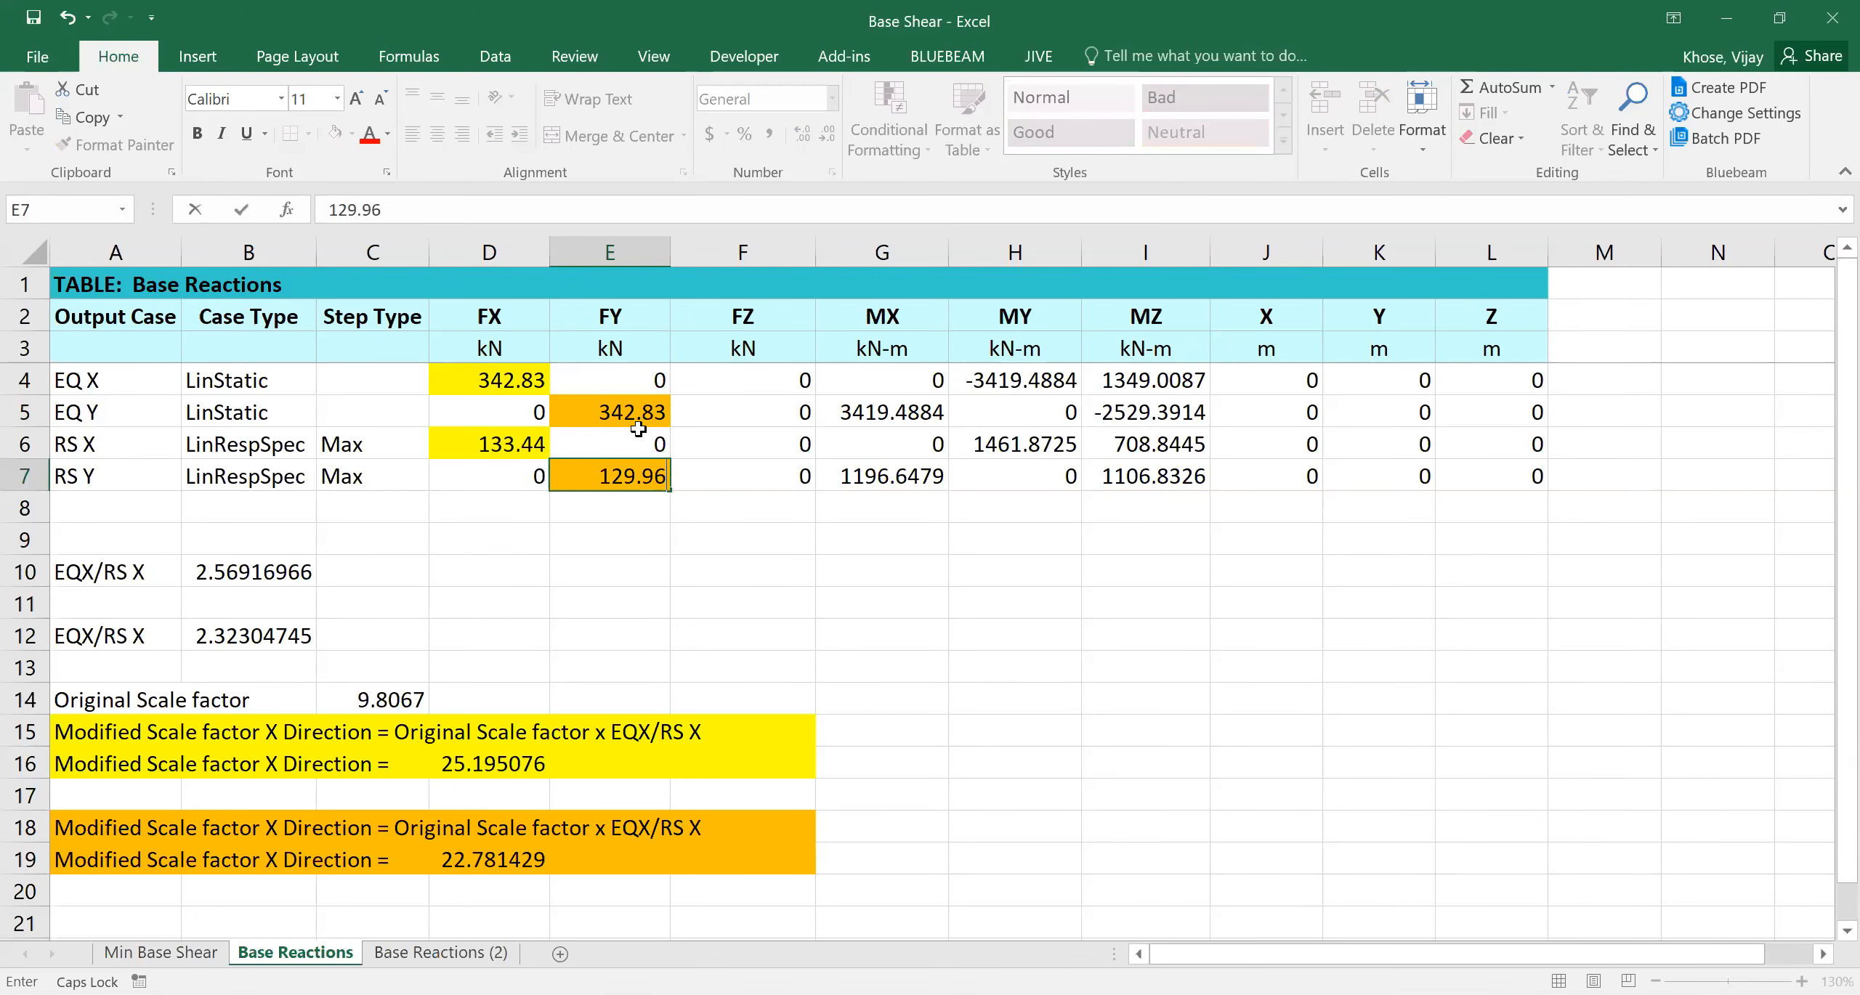
click(726, 574)
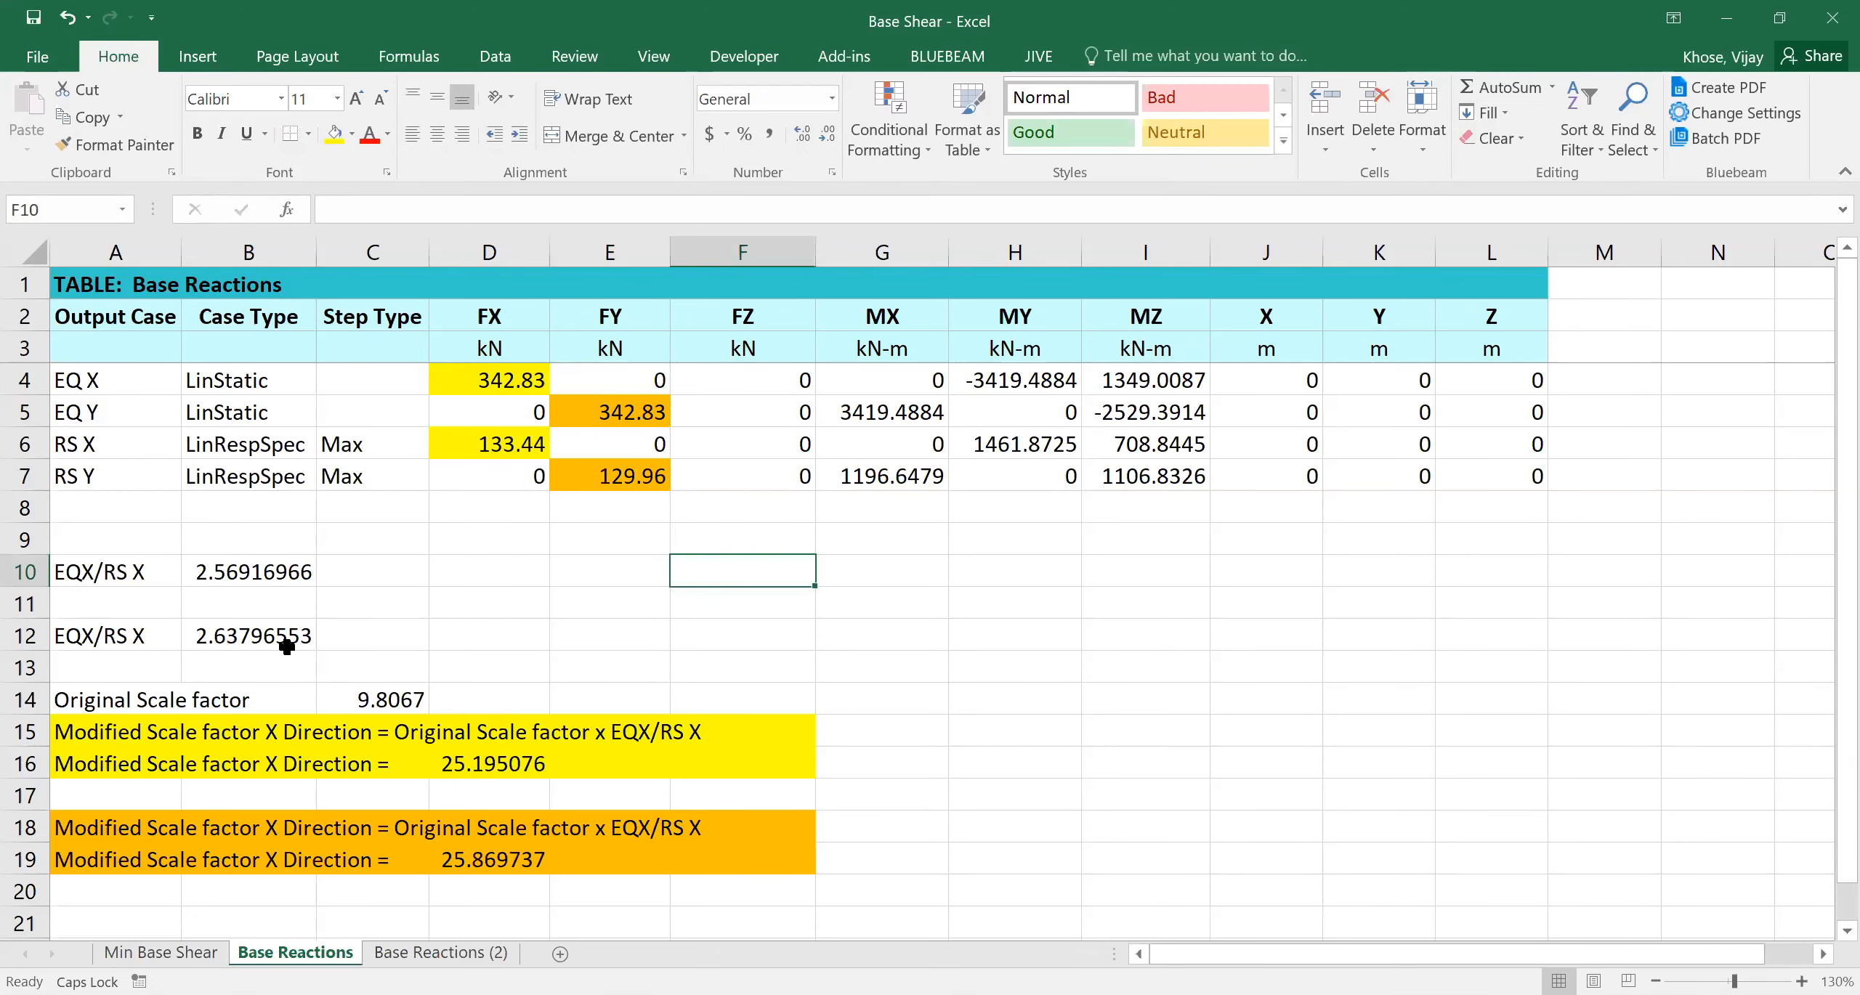
Check the original scale factor and the modified X-direction scale factor formula, and copy the modified X-direction result
scroll(396, 618, down, 1)
click(411, 599)
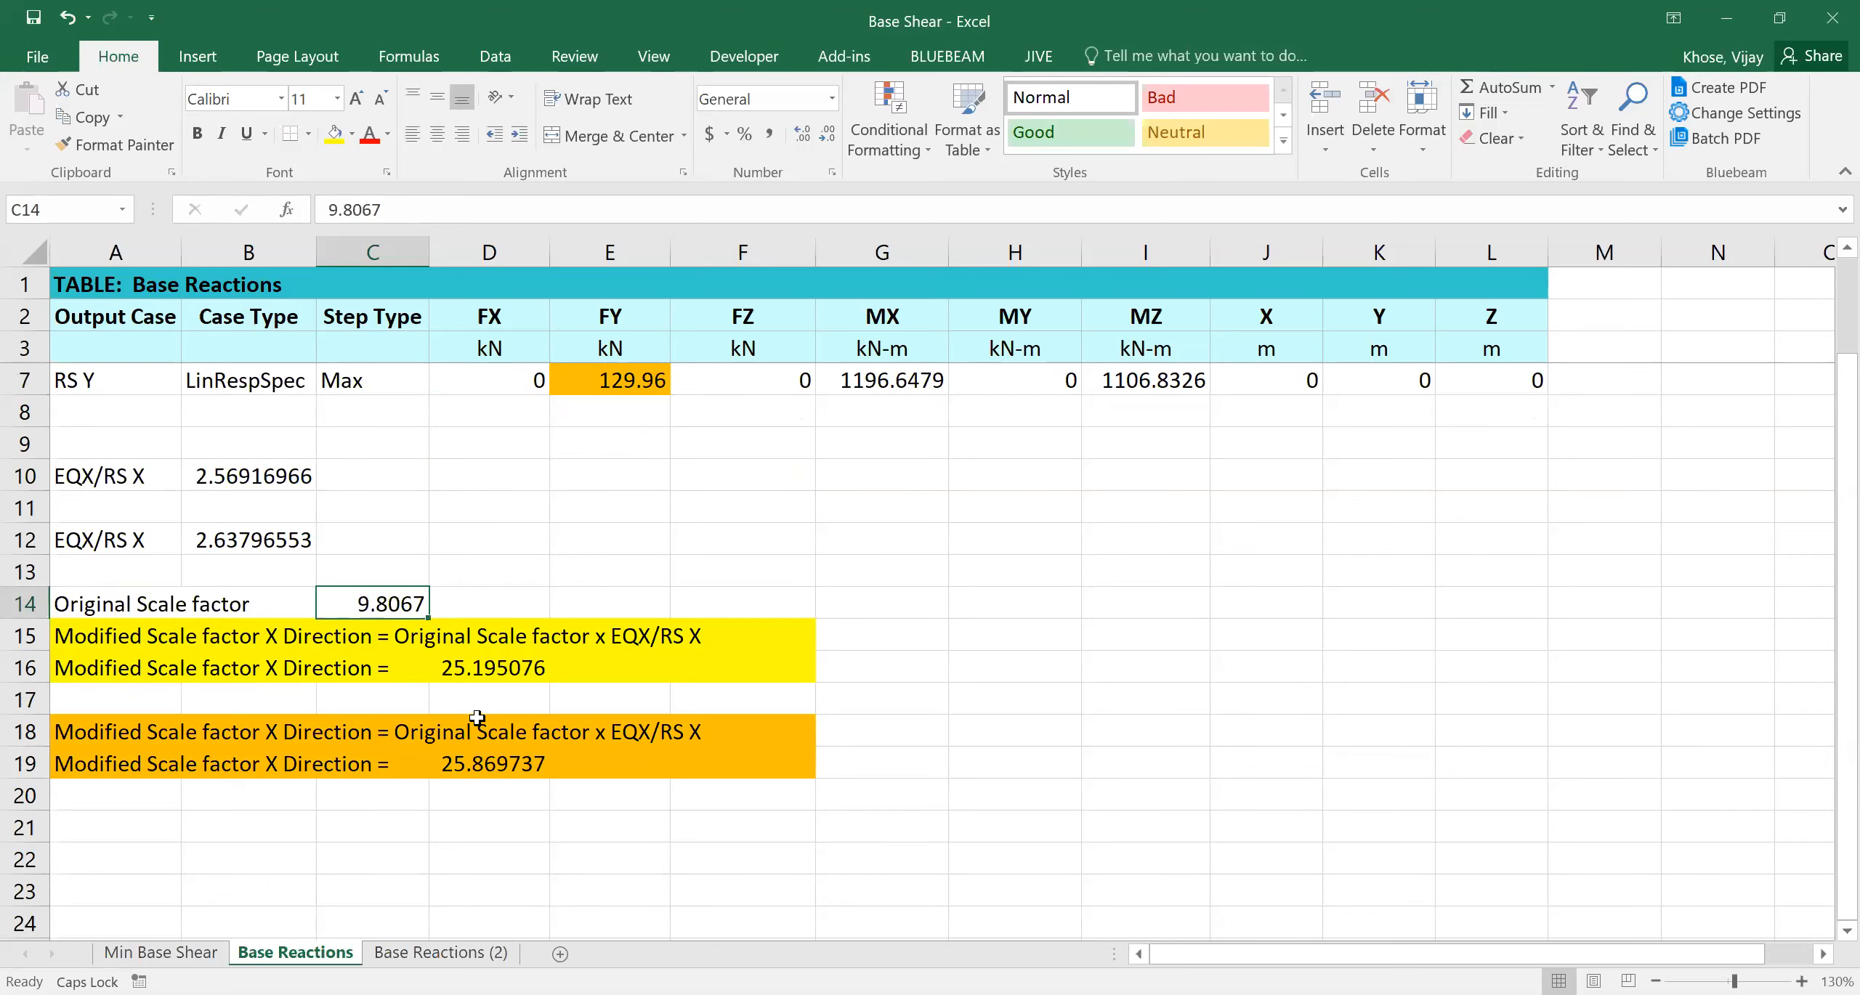
scroll(241, 698, up, 1)
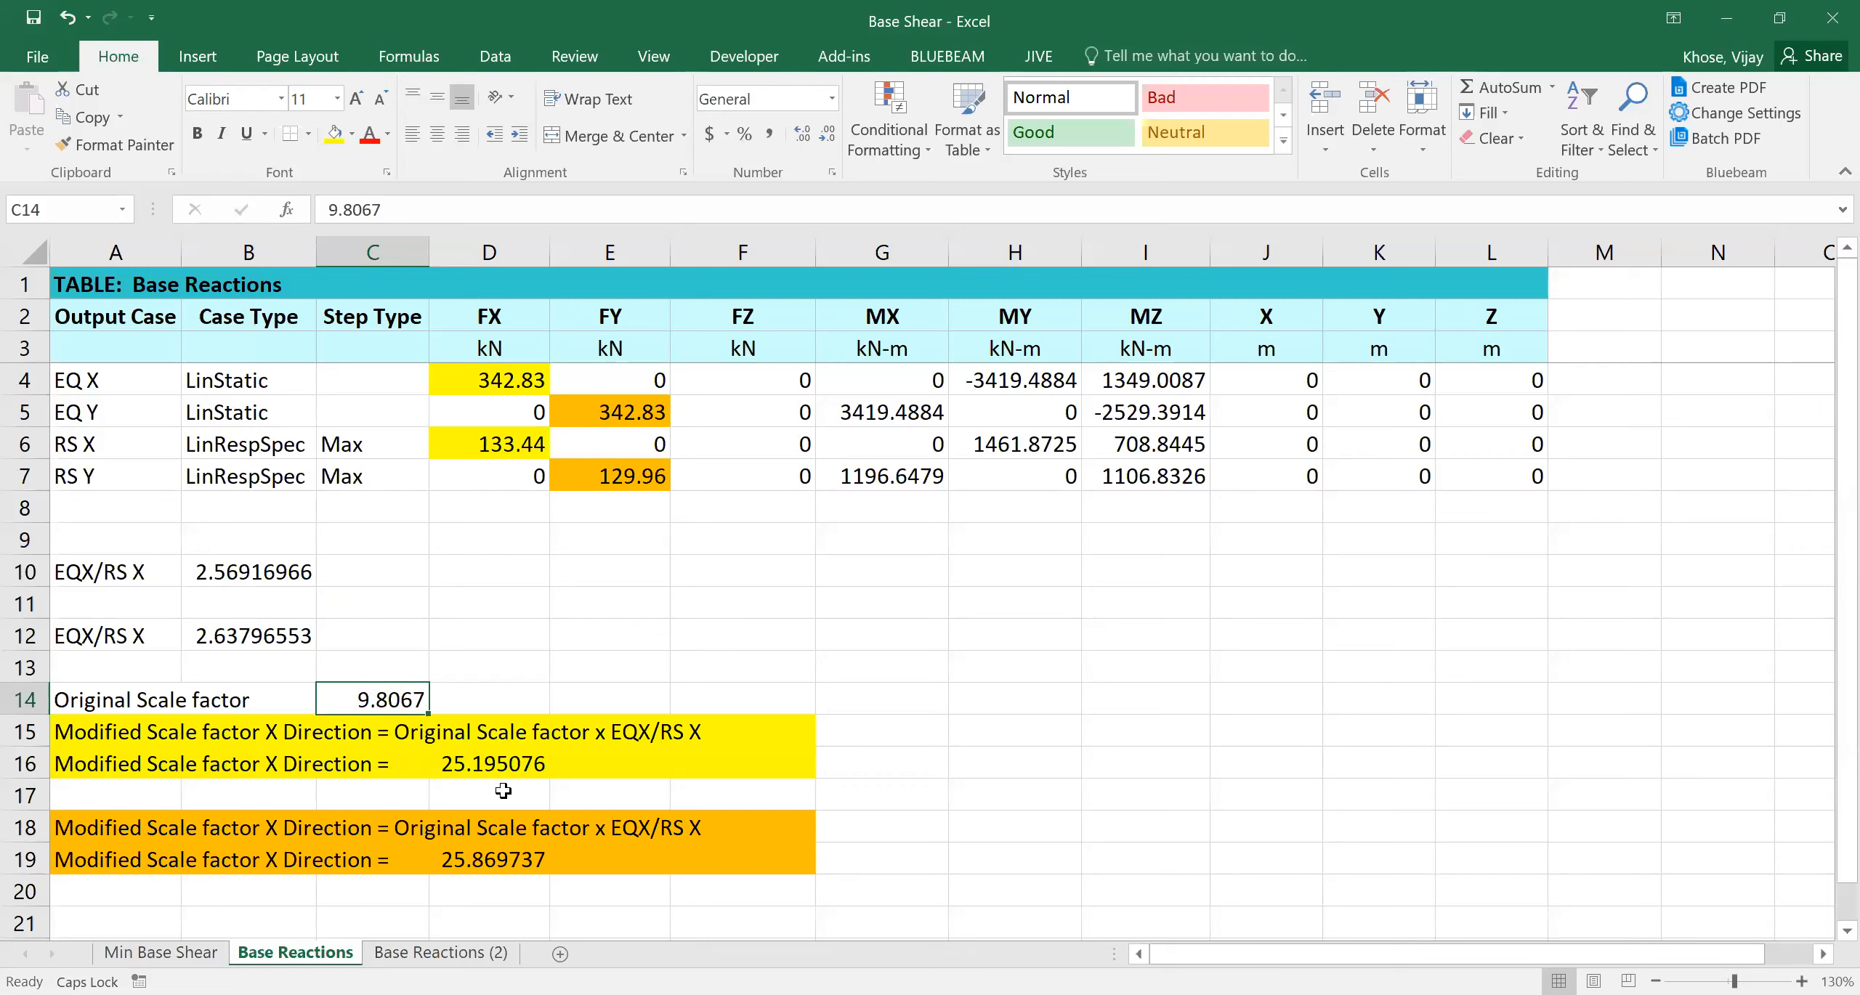
click(465, 765)
key(F2)
key(Escape)
key(ctrl+c)
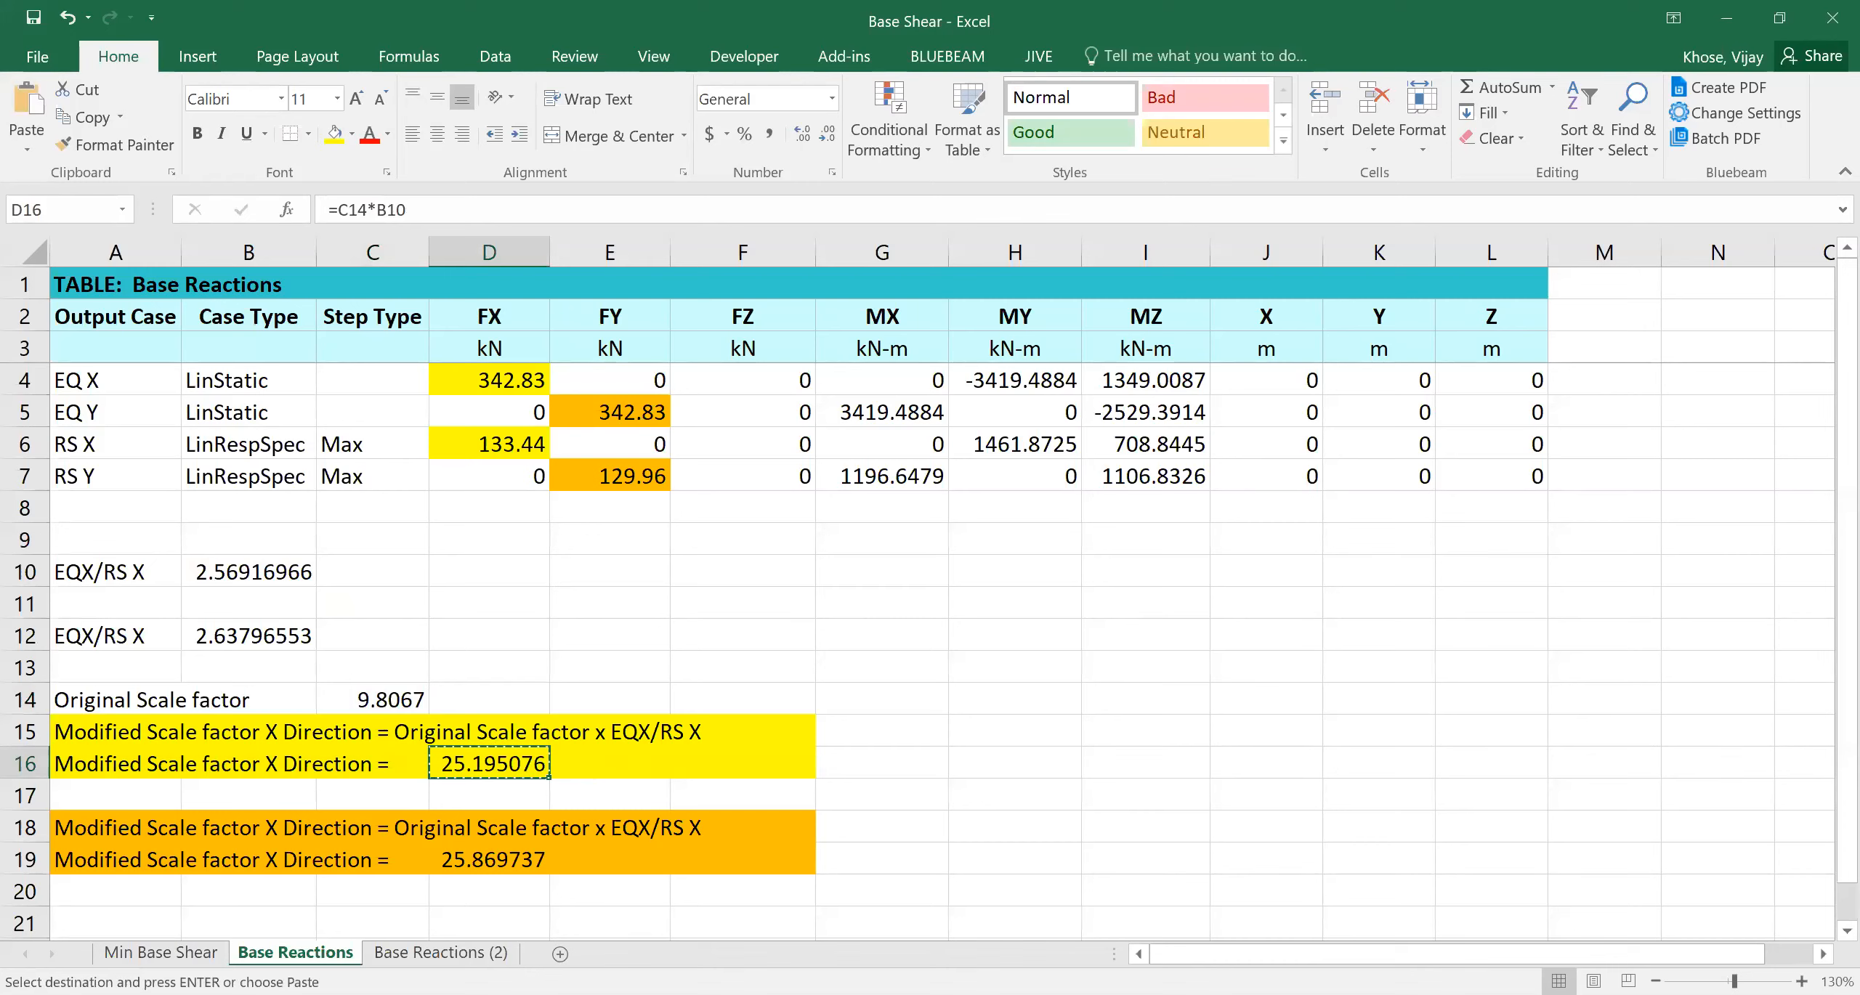
Switch to ETABS and accept the open RS Y load case data and the load case list
key(alt+Tab)
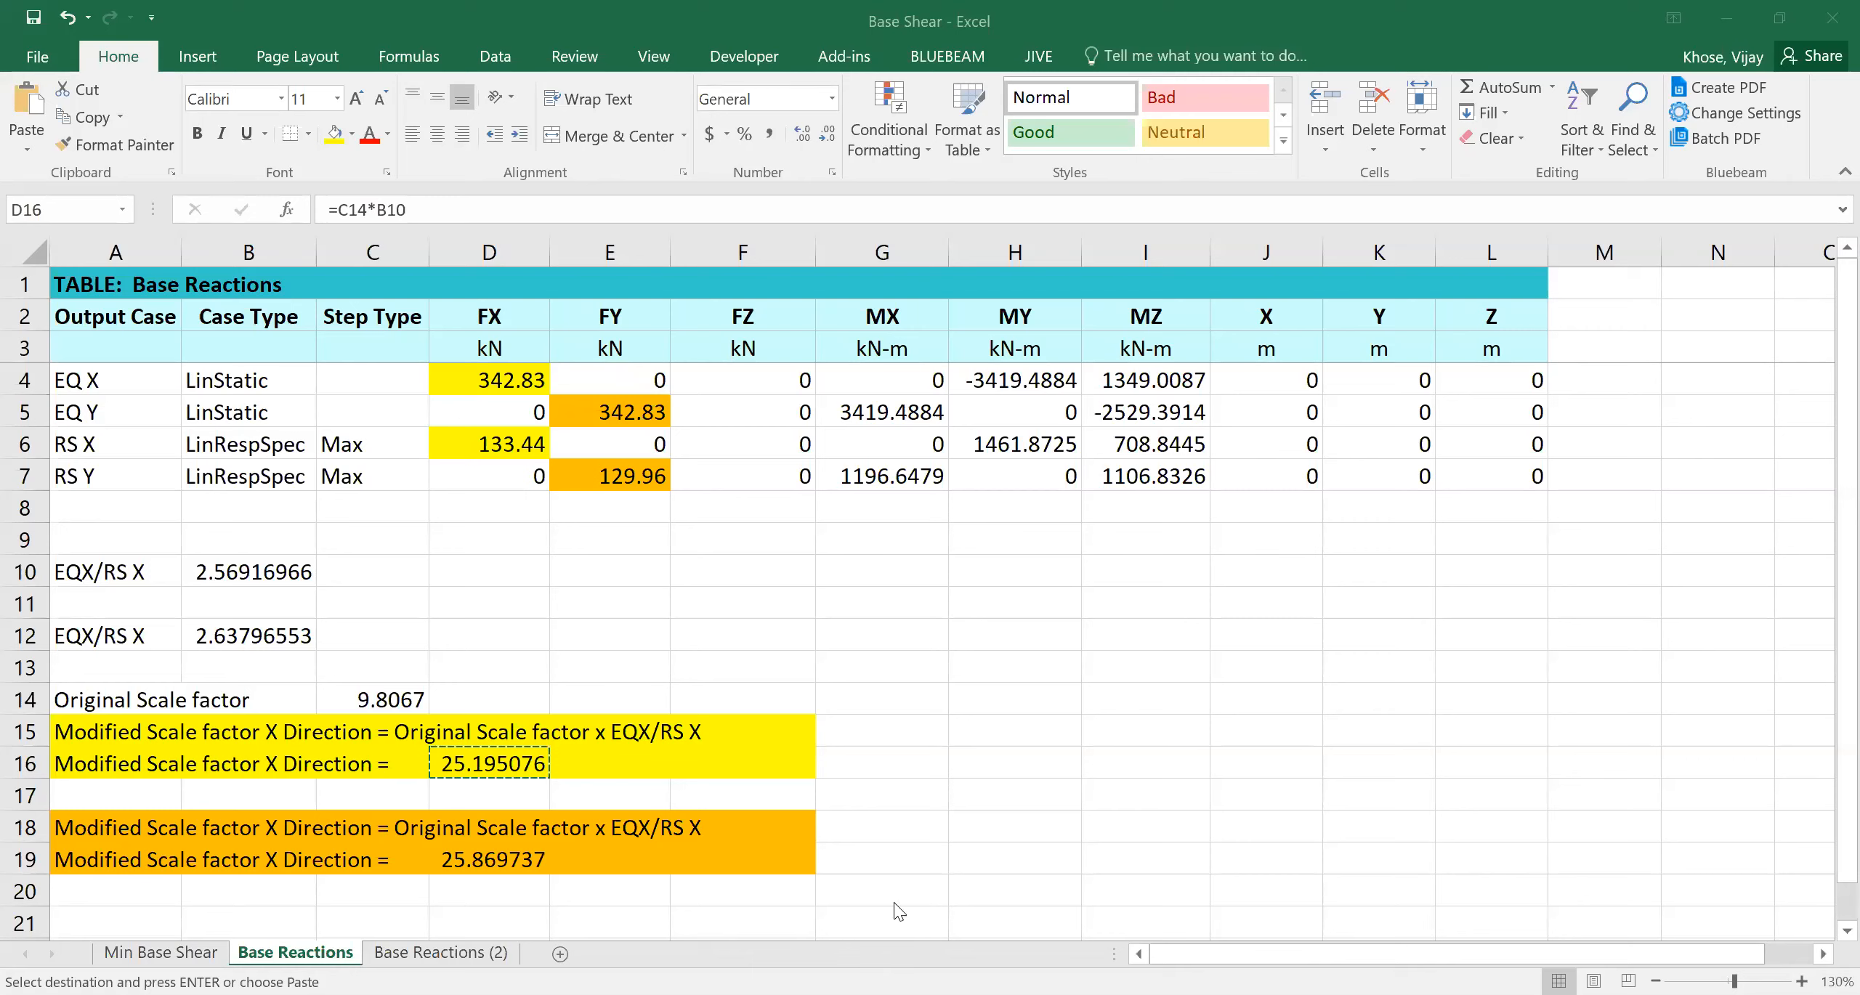
key(alt+Tab)
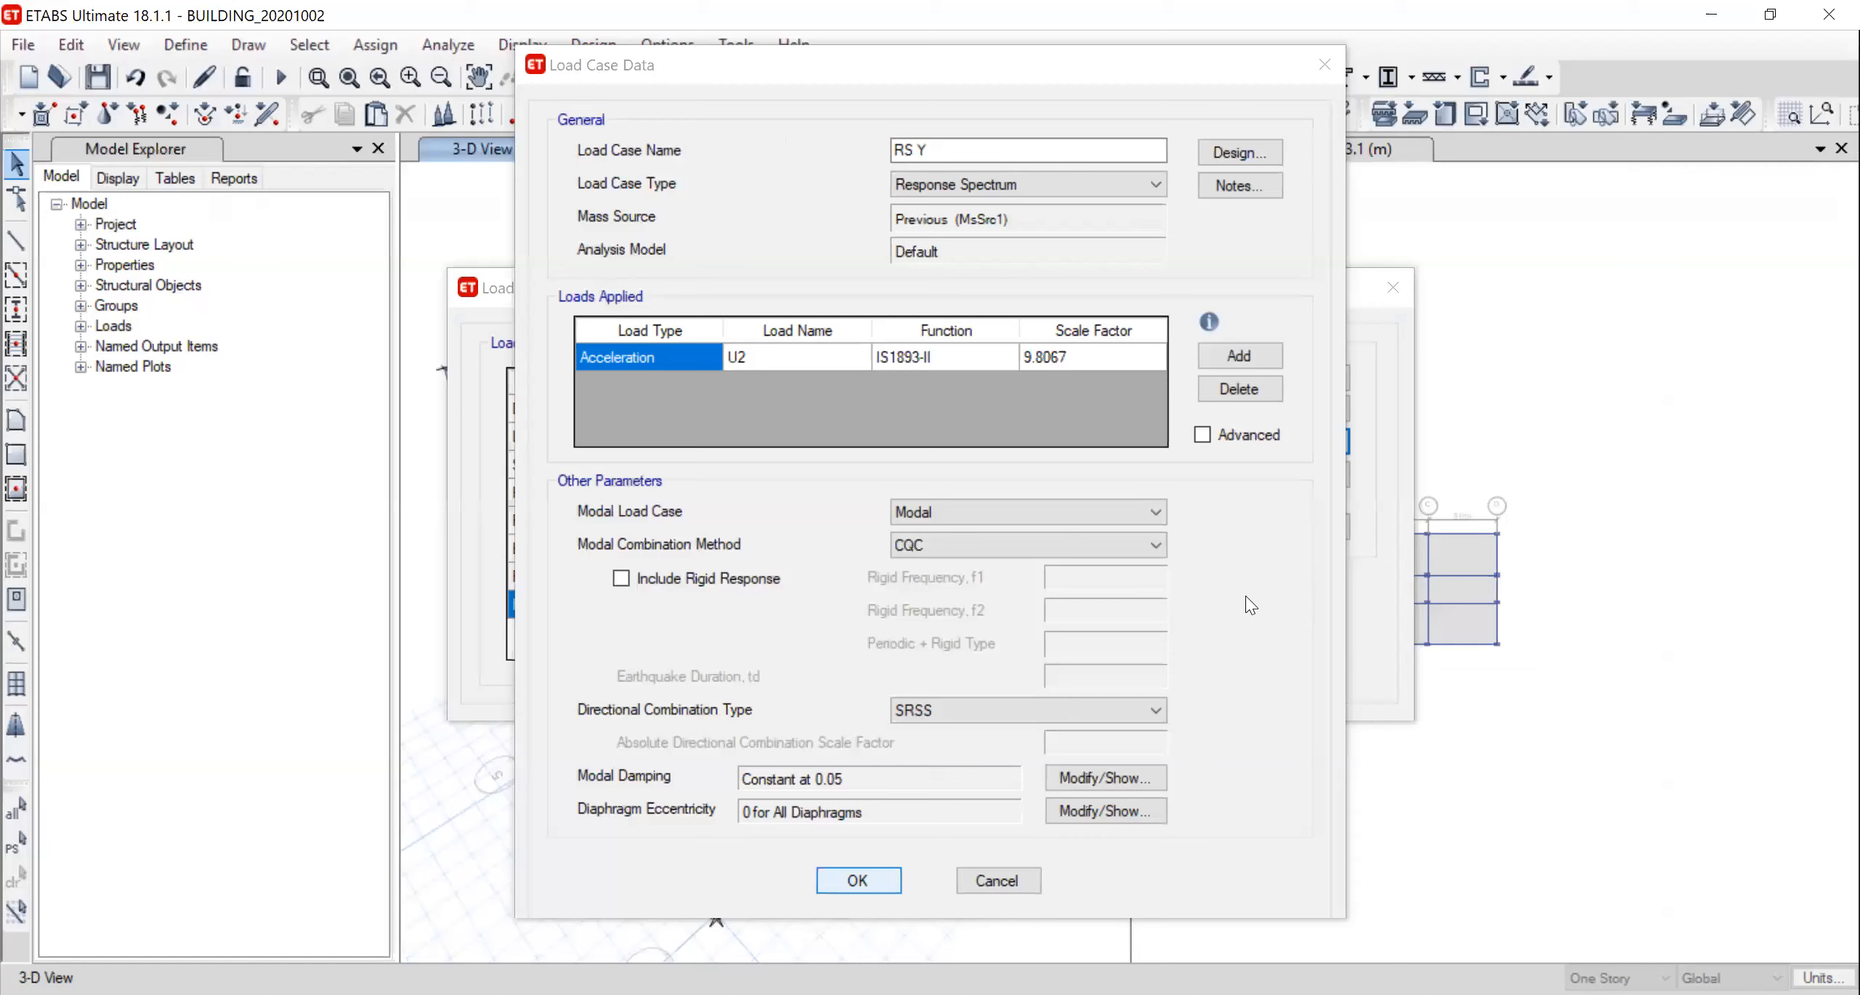
key(Return)
key(Return)
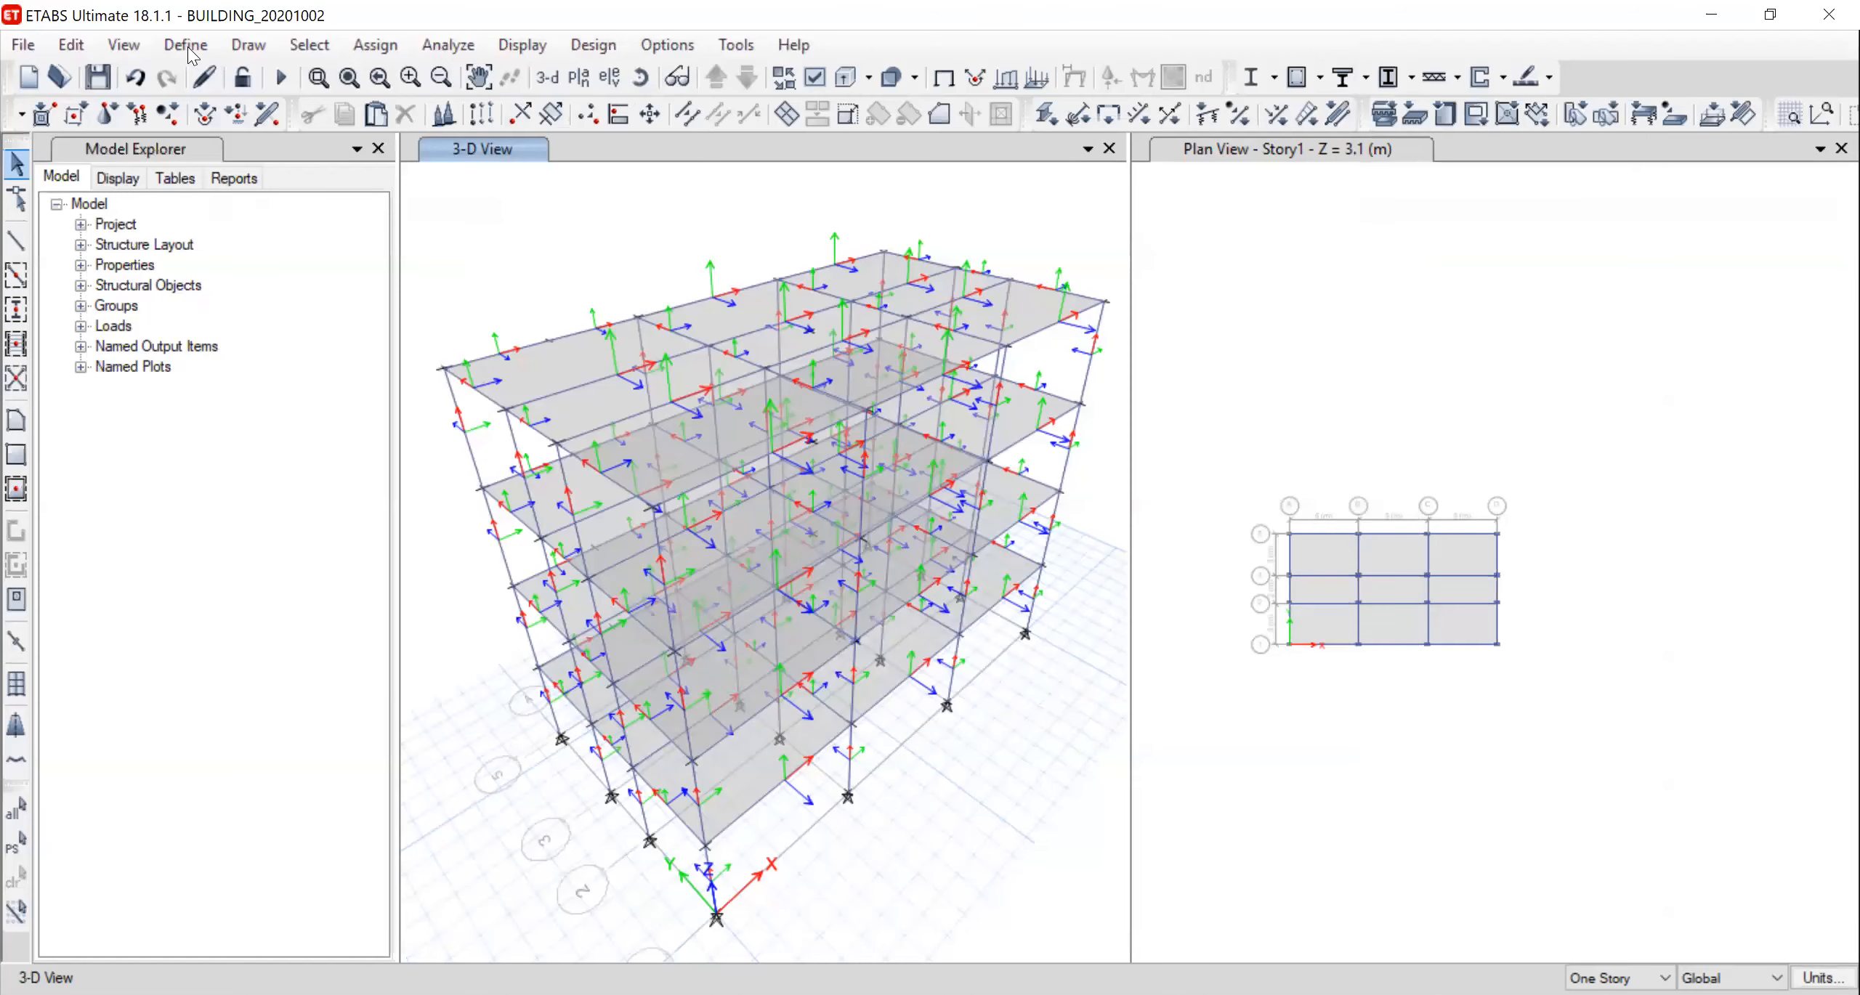
Reopen the load cases and set the U1 scale factor of the RS X case to 25.19507615
key(alt+d)
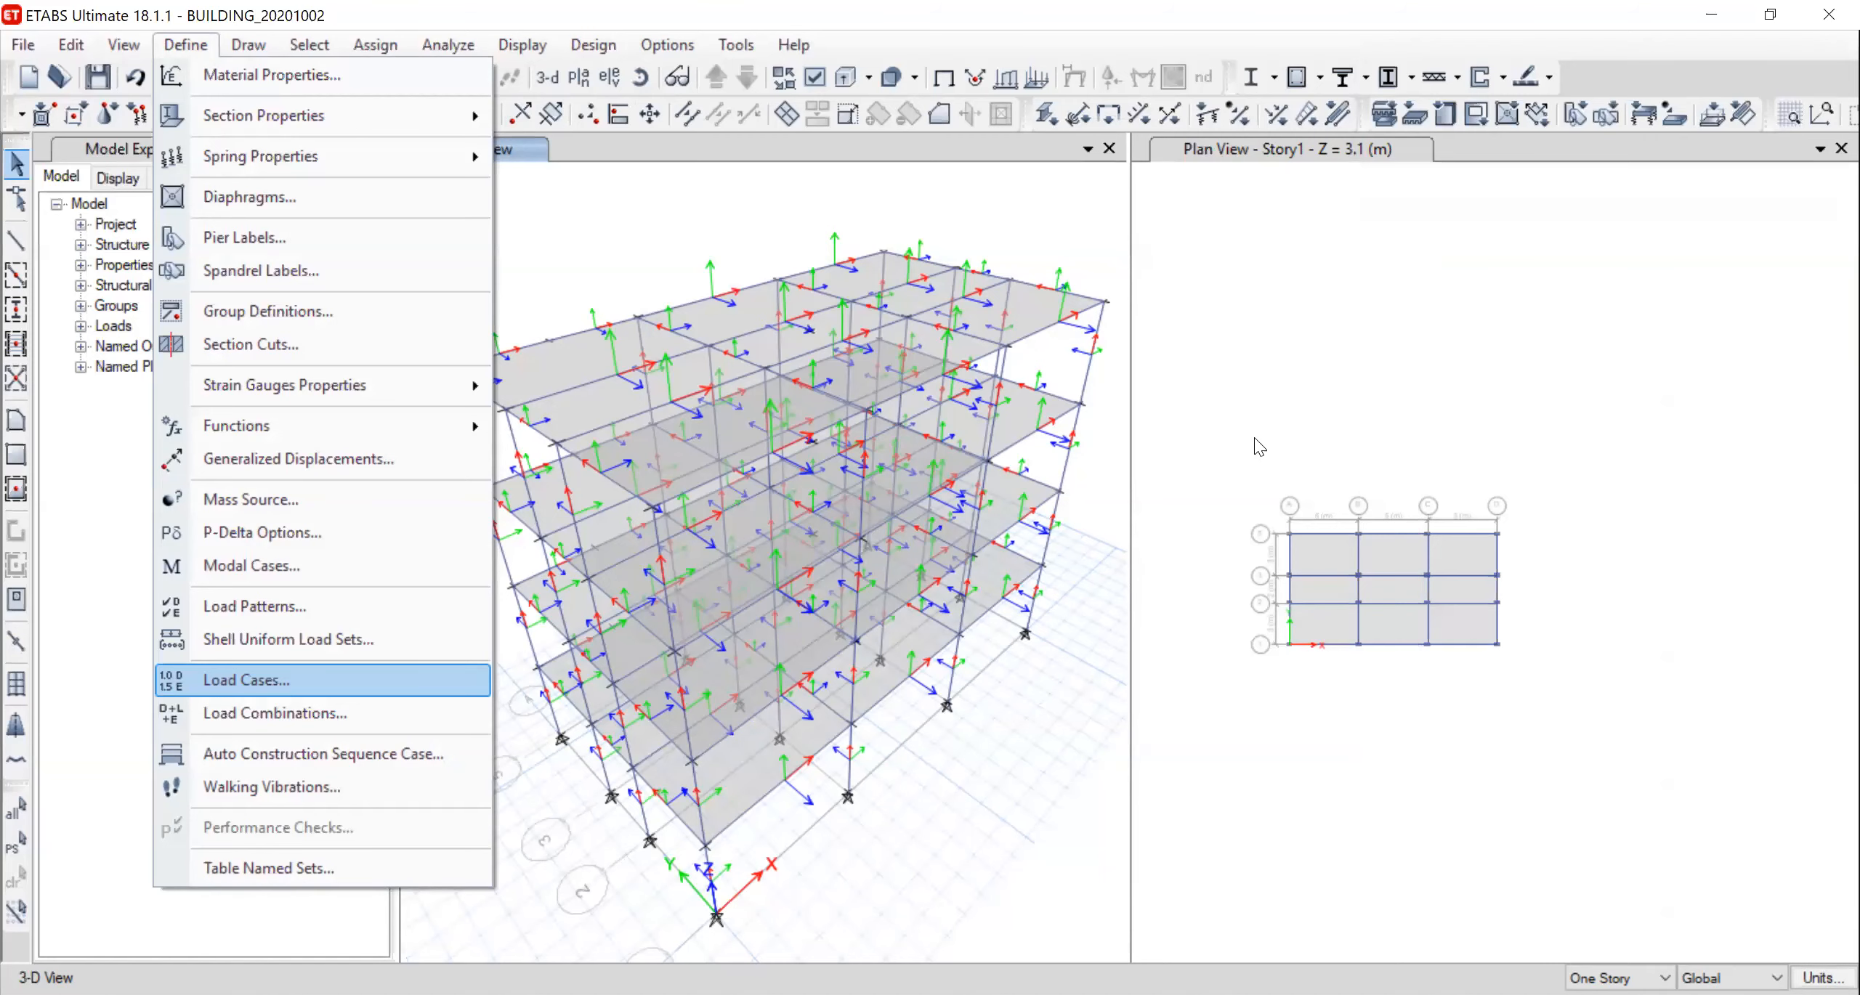
key(Return)
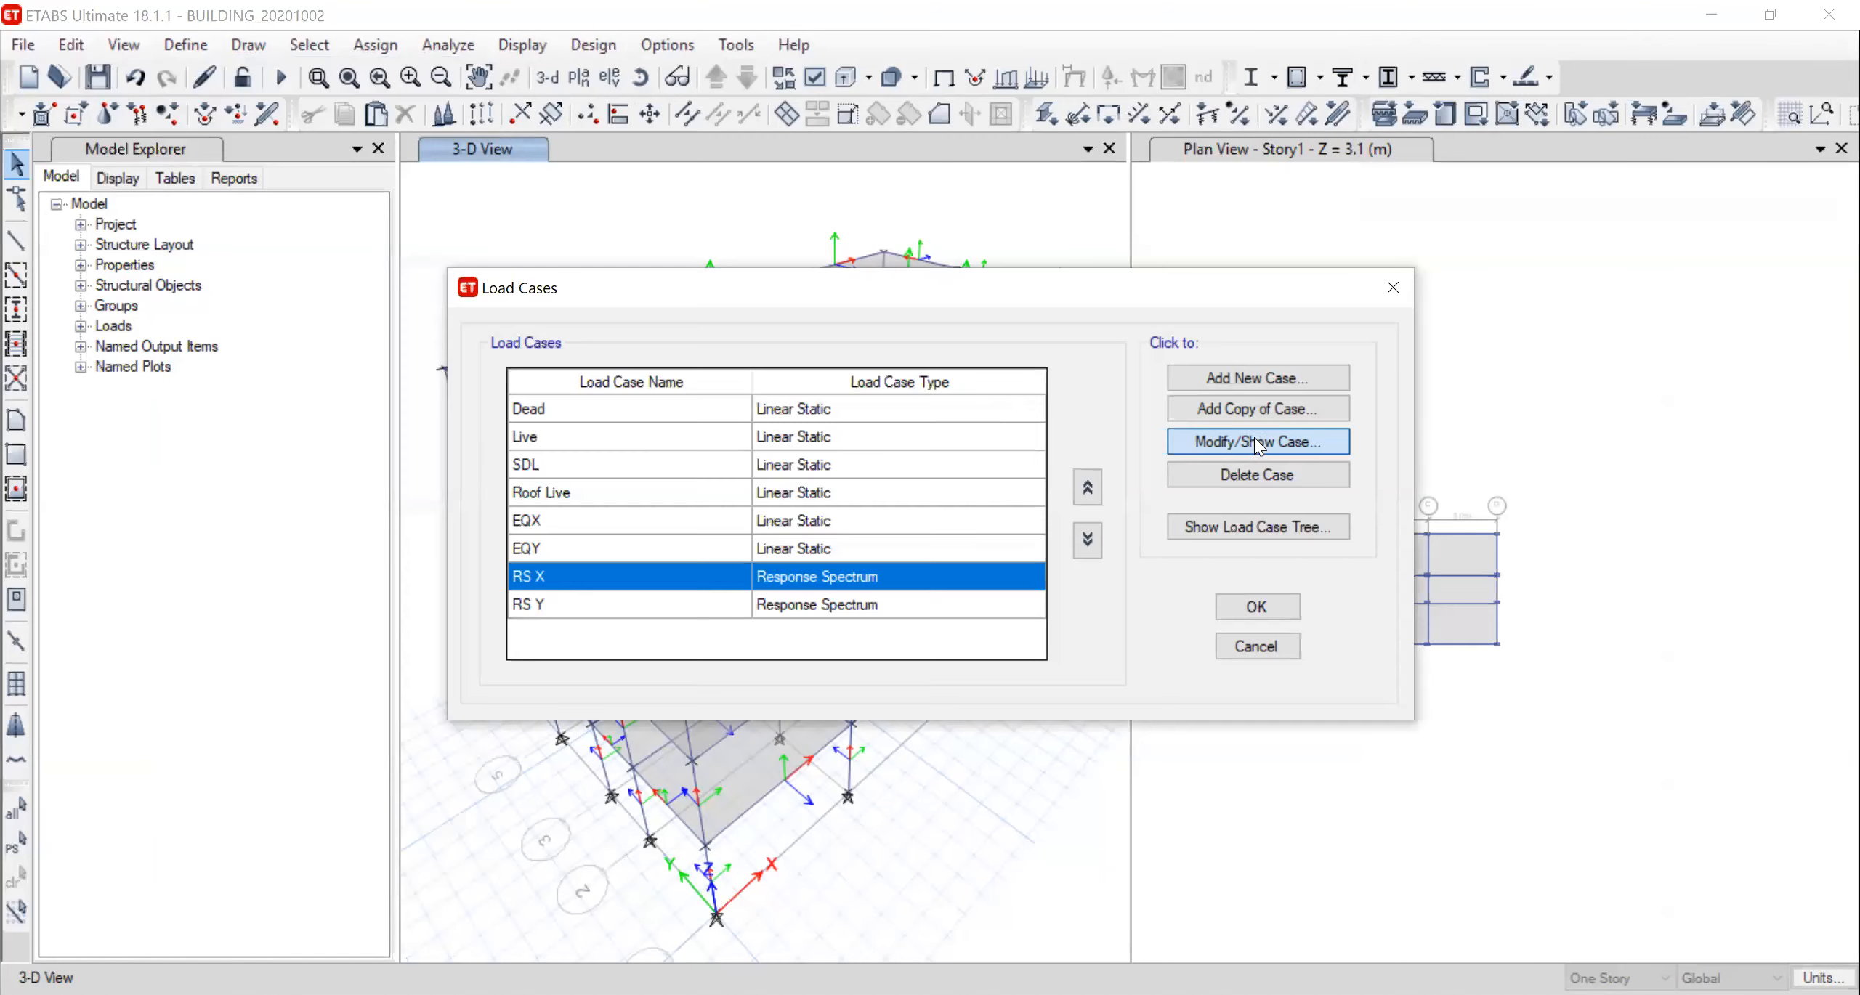
key(Return)
click(1091, 359)
key(ctrl+v)
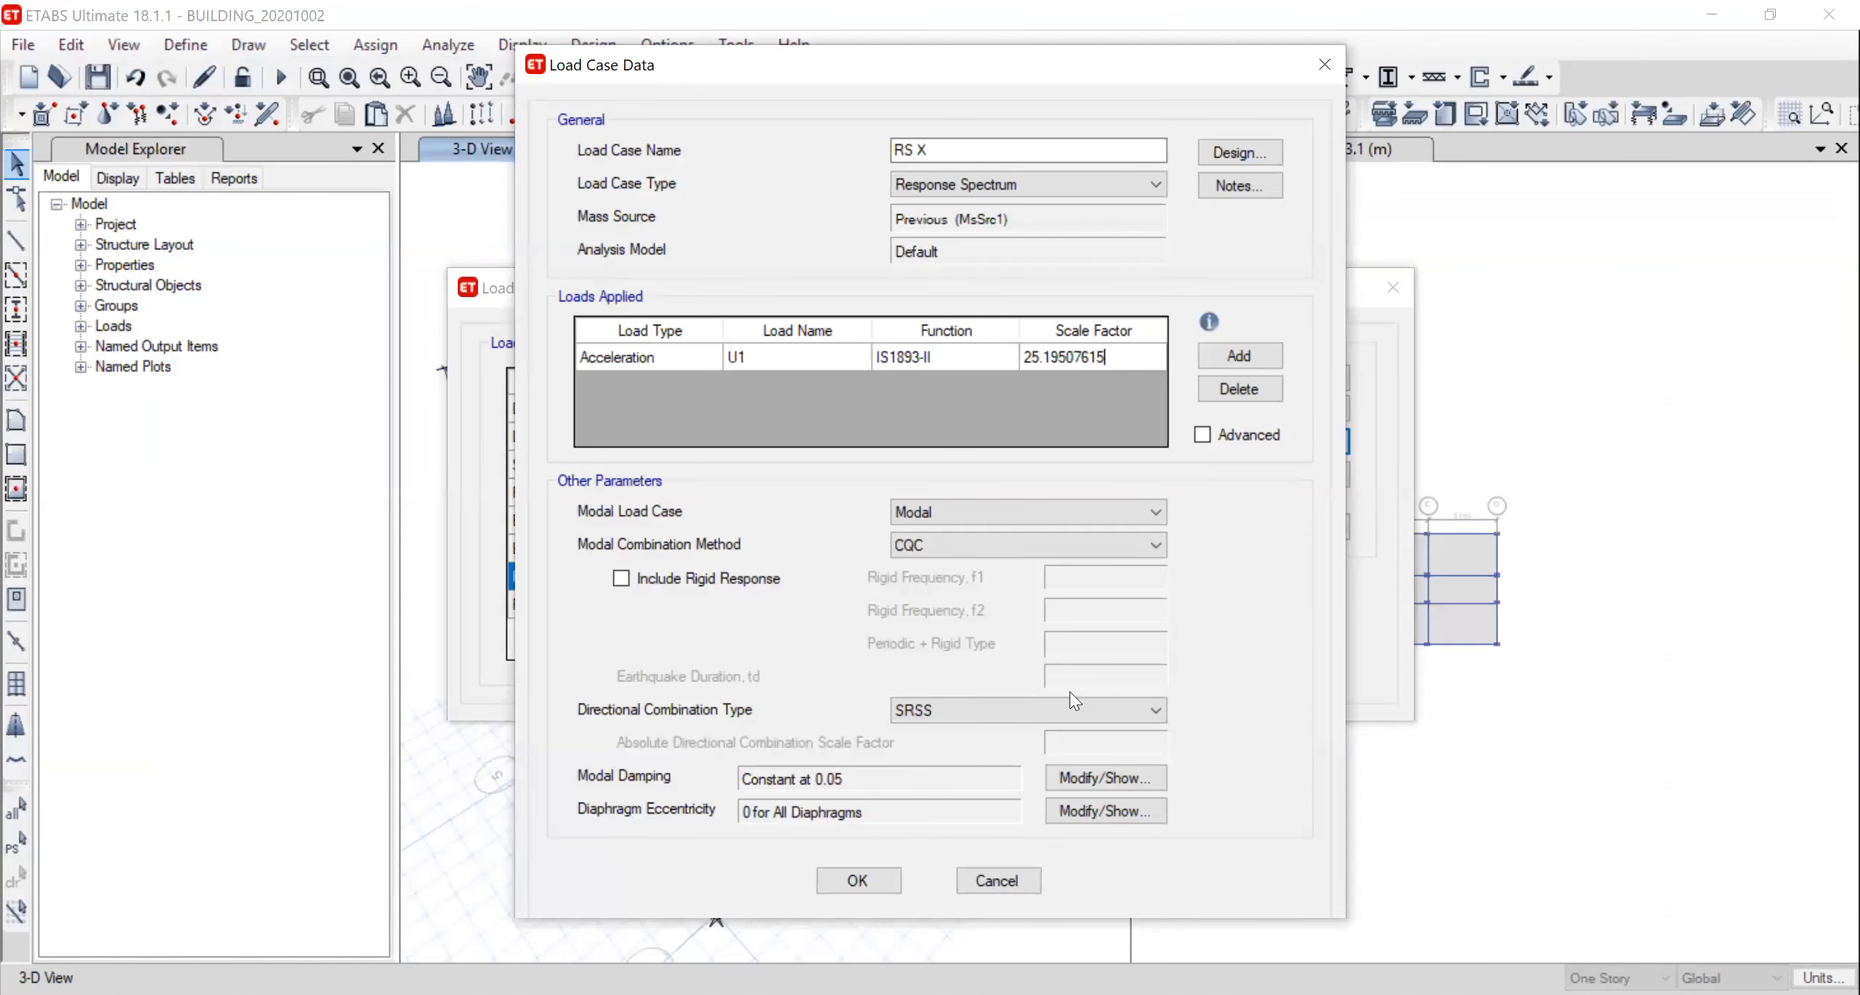
click(862, 881)
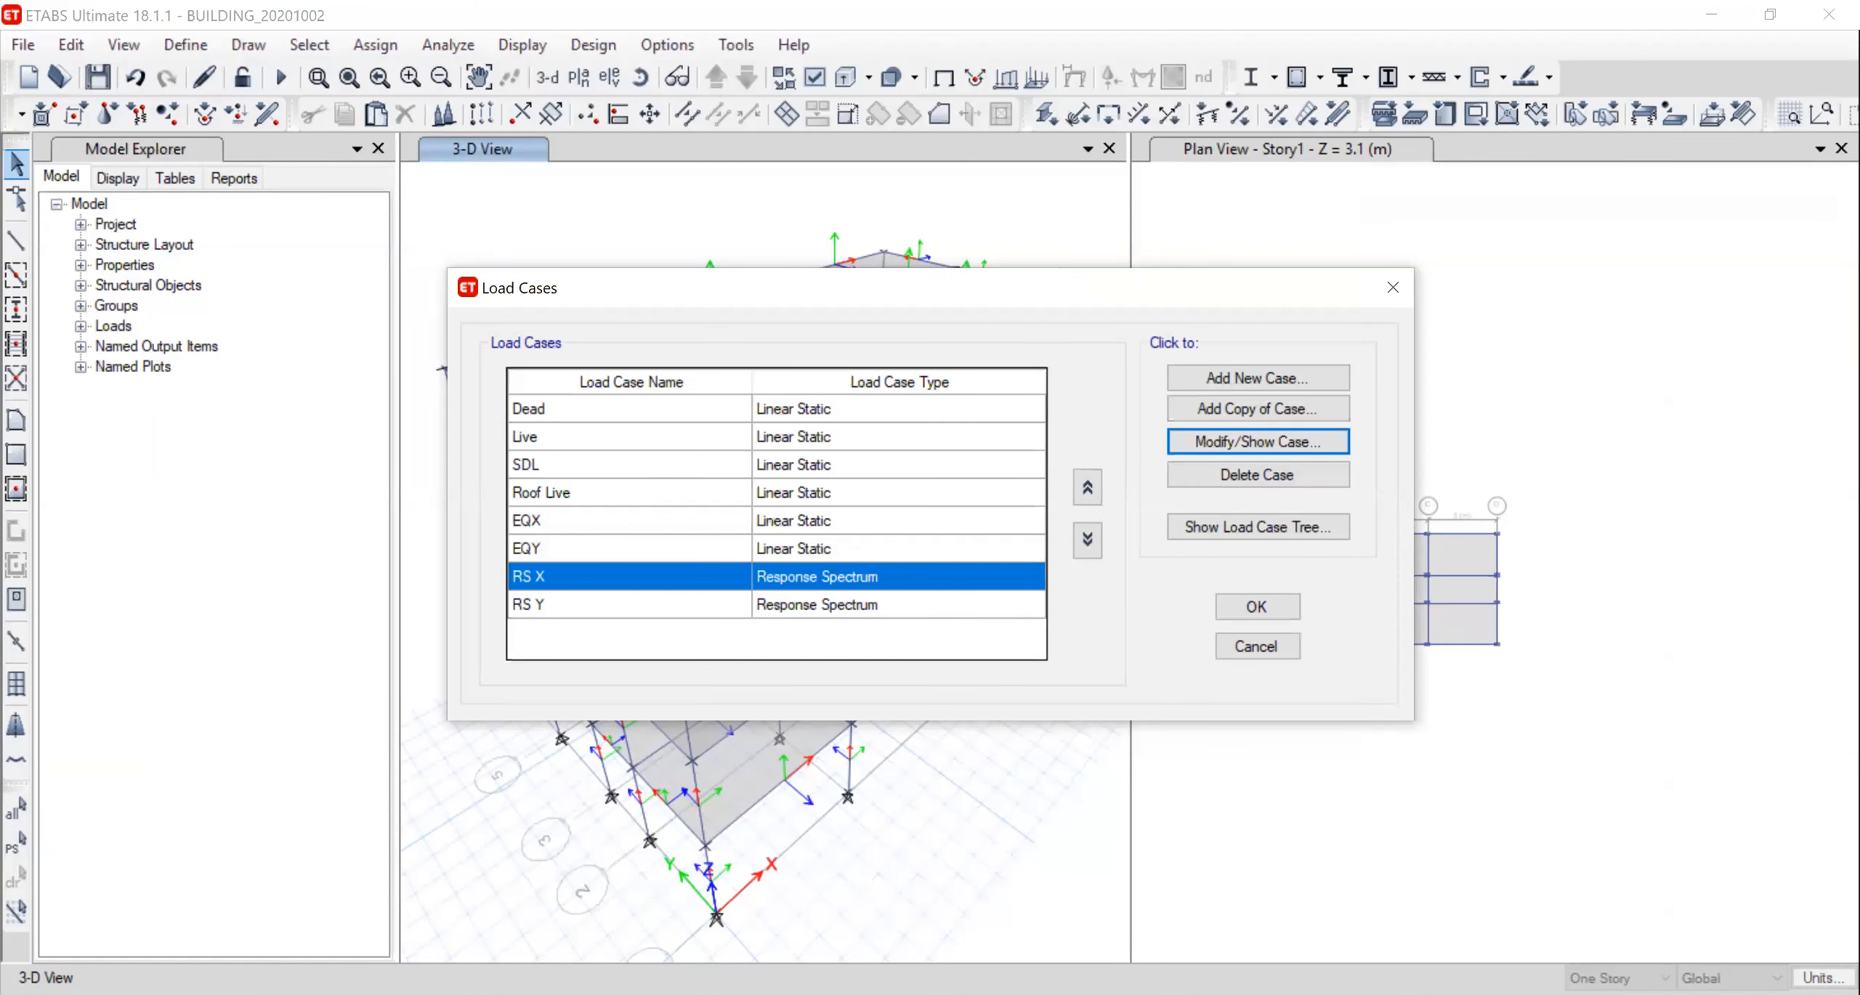
Replace the U2 scale factor of the RS Y case with the workbook's second modified factor, 25.869737, and accept the load cases
click(777, 608)
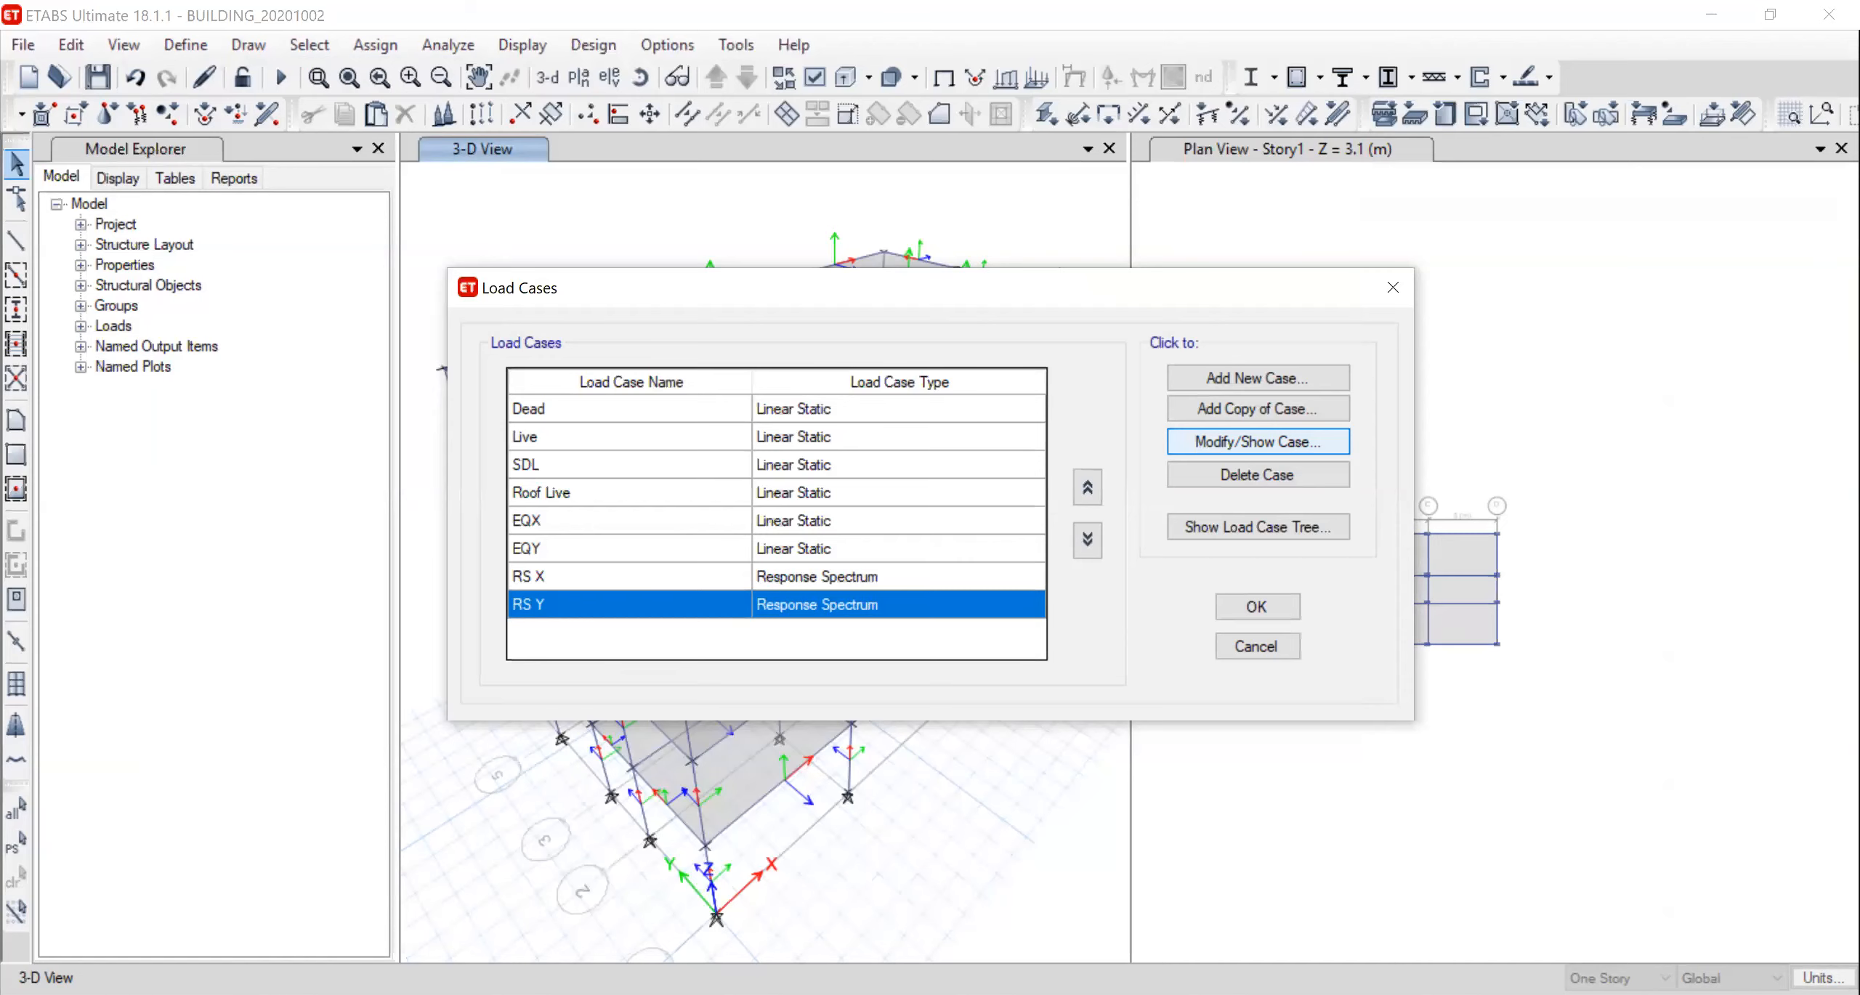
click(1257, 442)
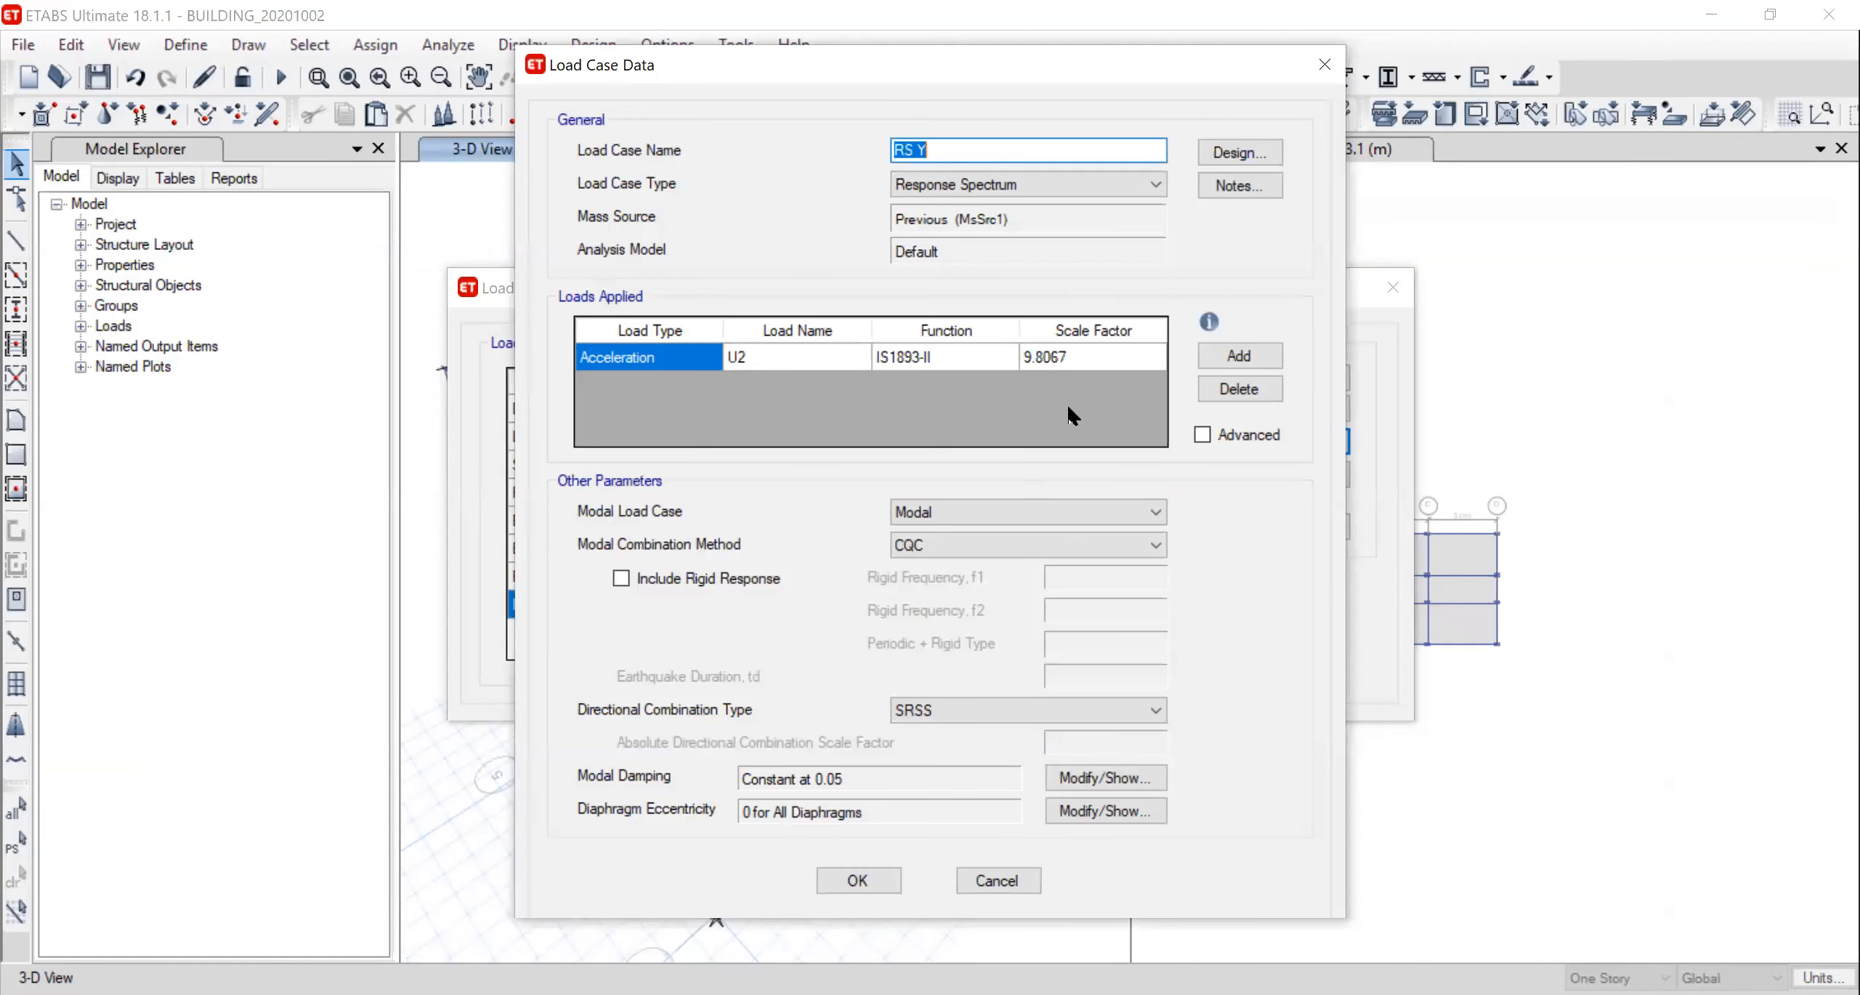
click(1115, 356)
click(1114, 355)
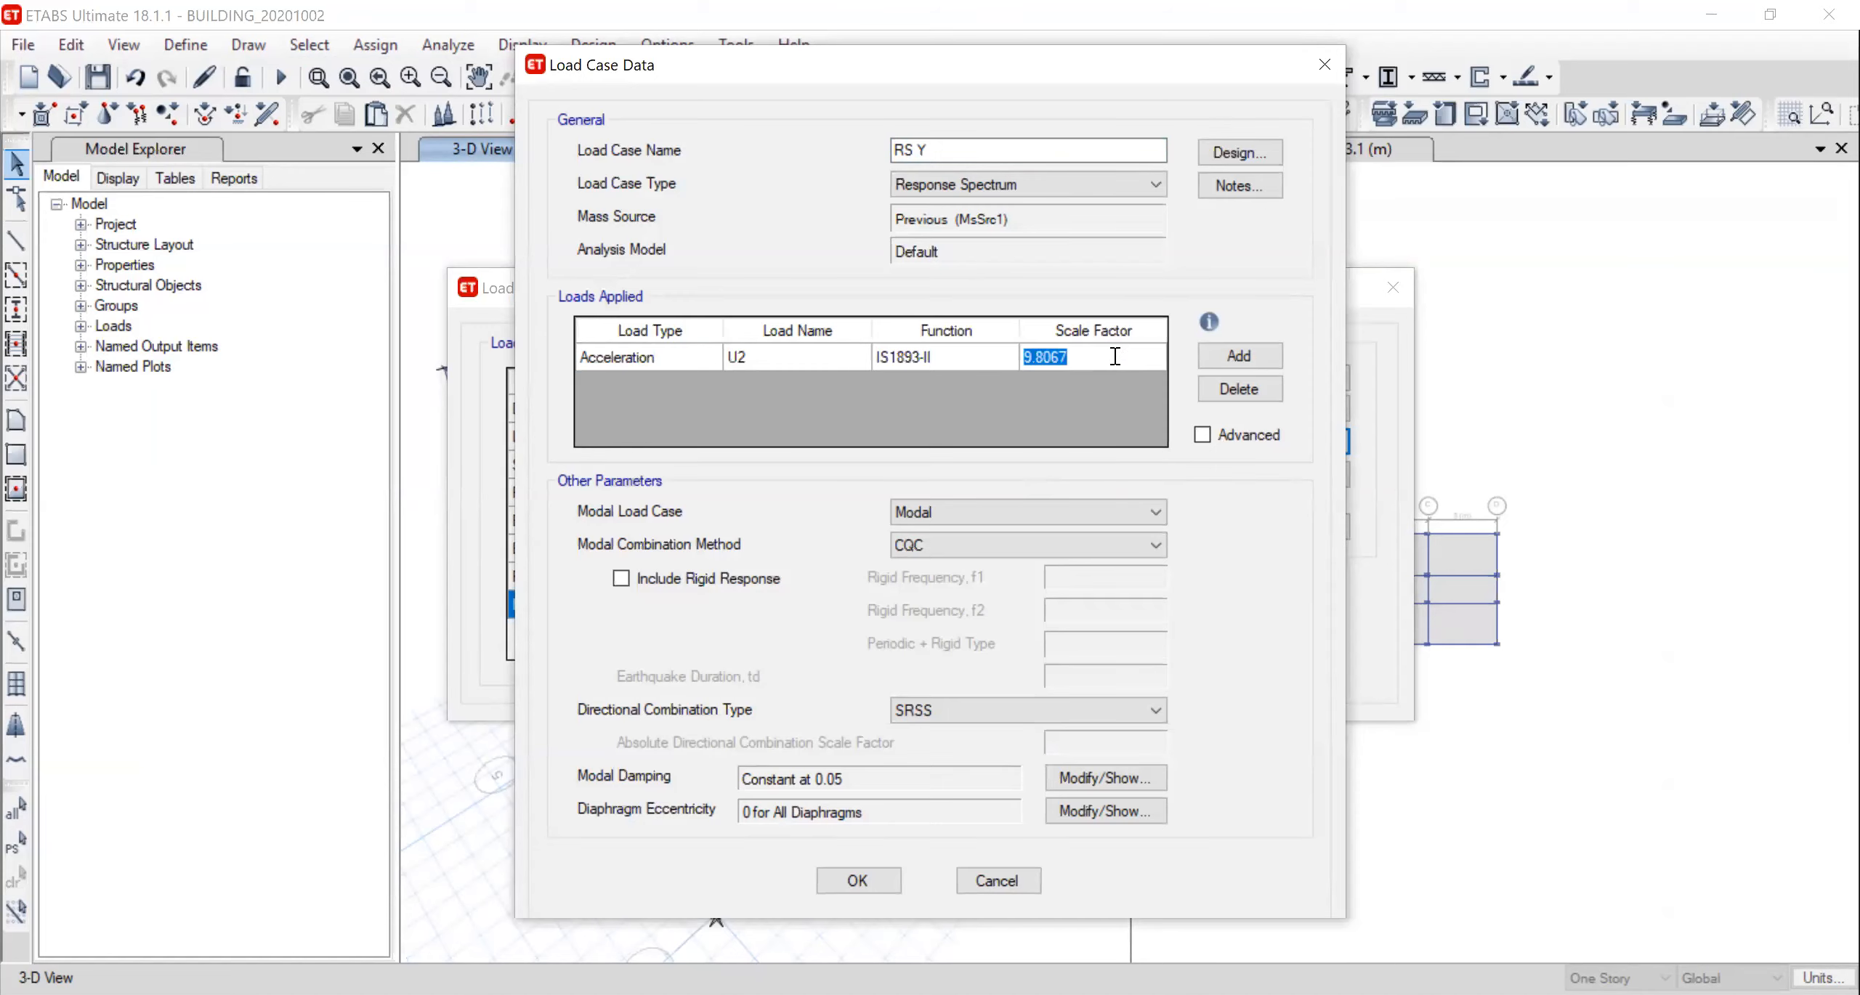
key(ctrl+v)
click(850, 881)
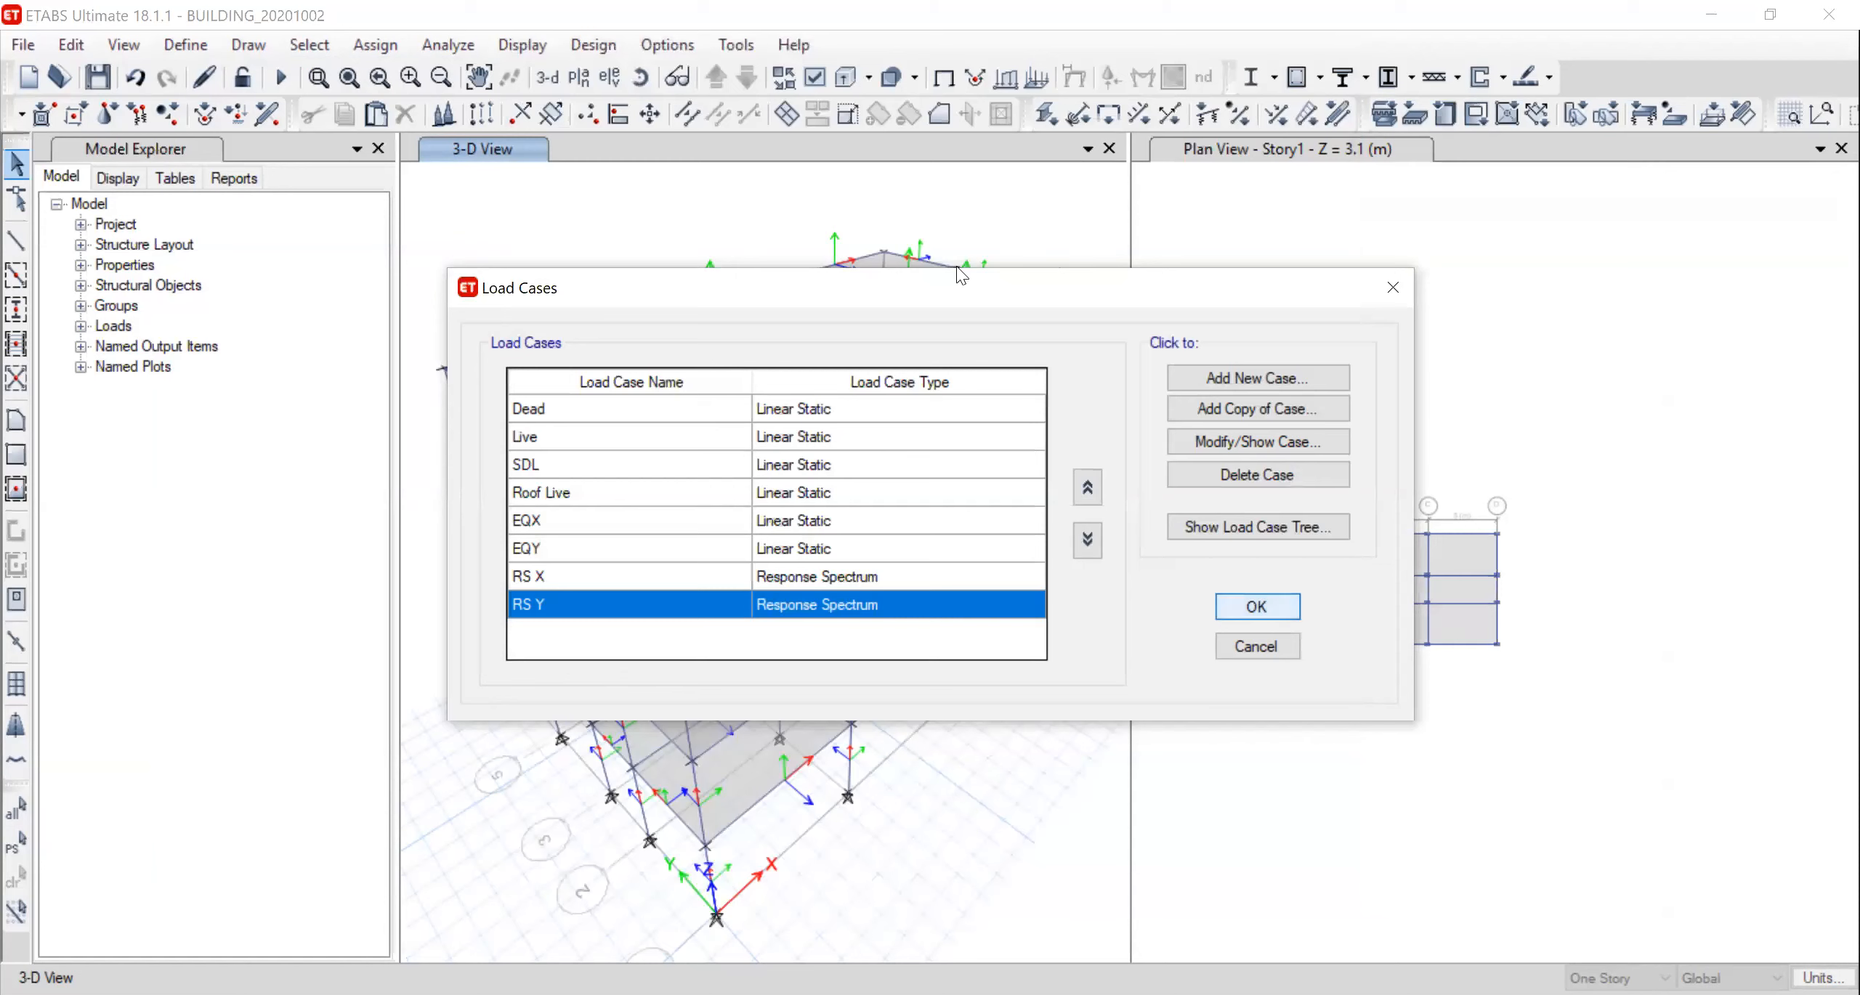
key(Return)
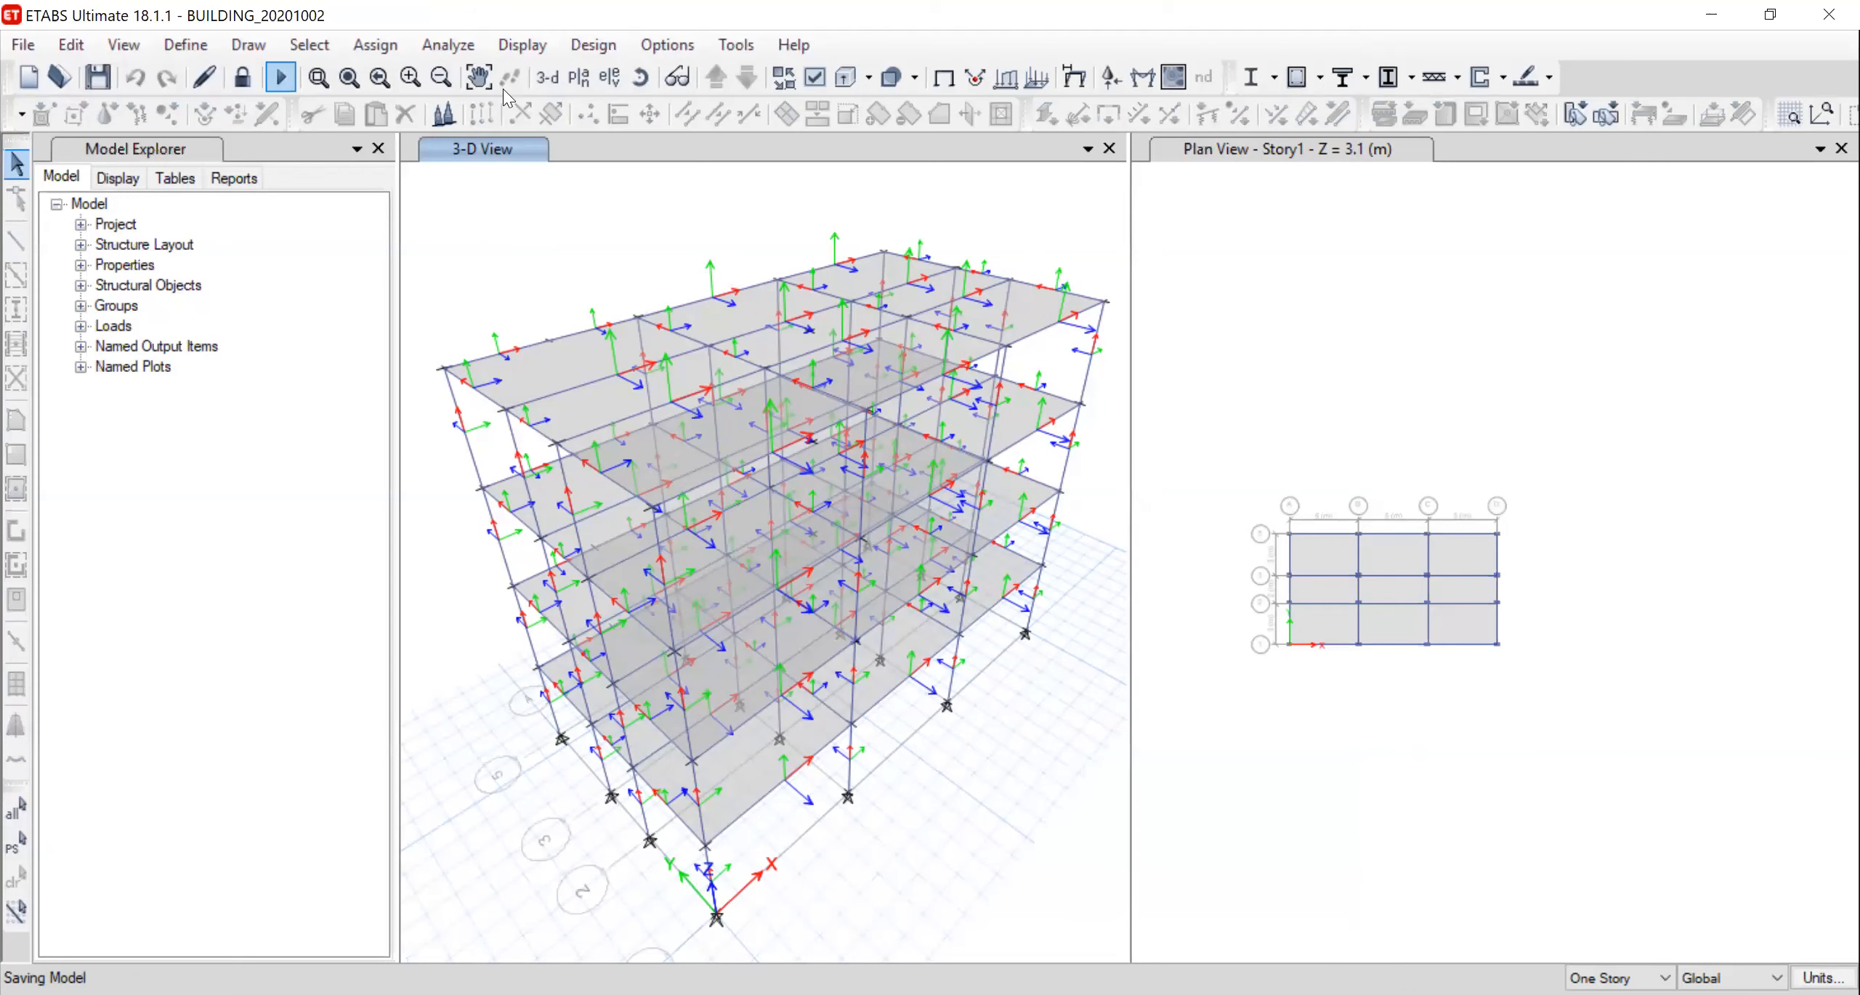
Display the Base Reactions table to compare the EQX and EQY base shears with those of RS X and RS Y
click(532, 48)
click(541, 697)
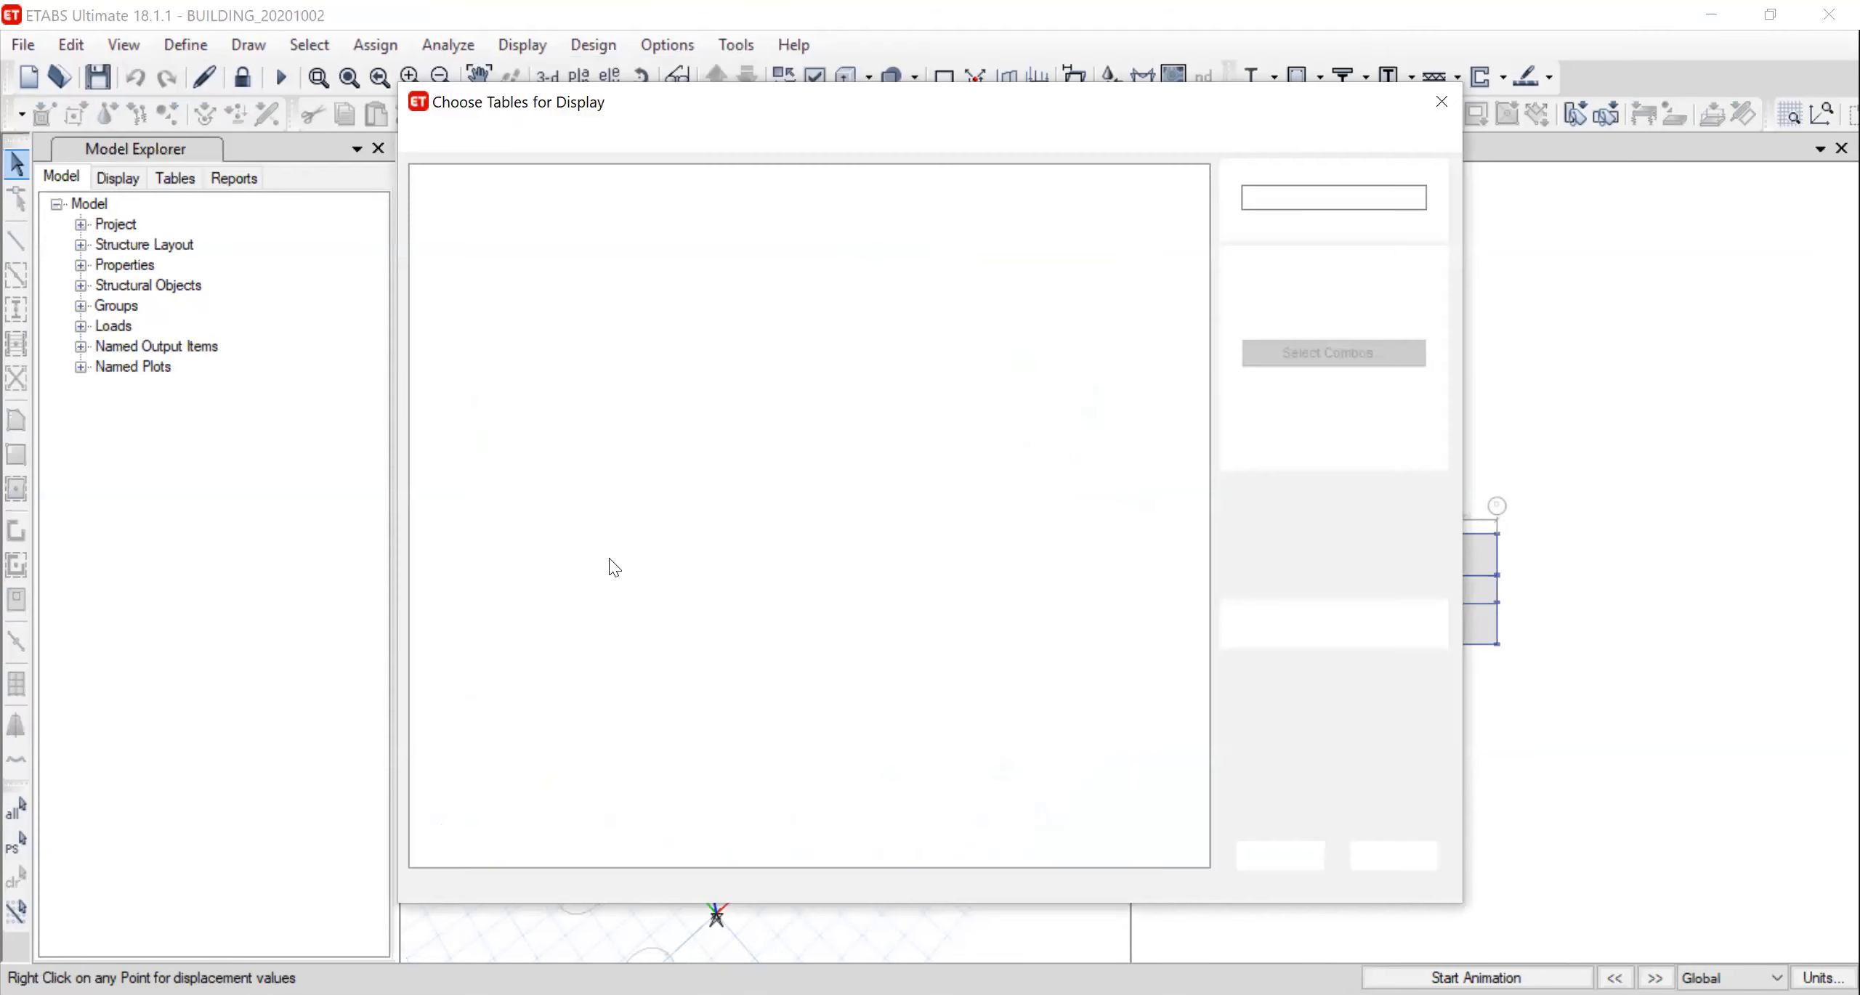
click(442, 501)
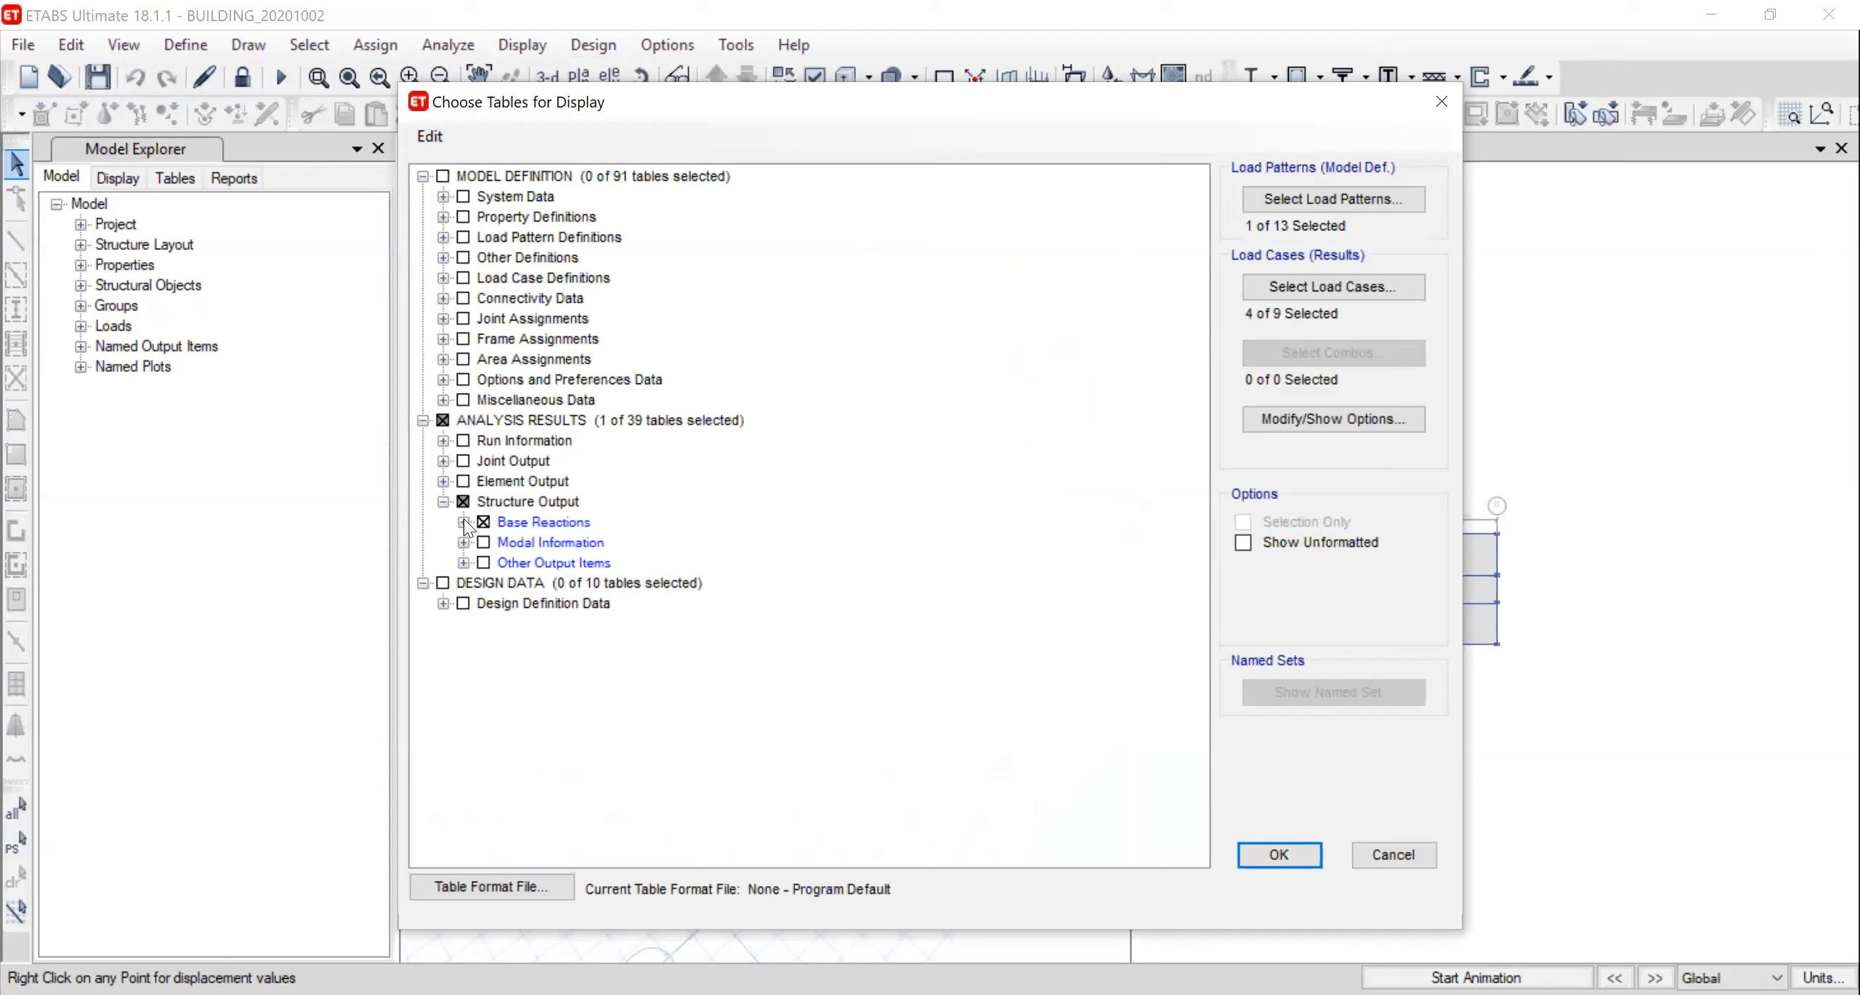
click(462, 522)
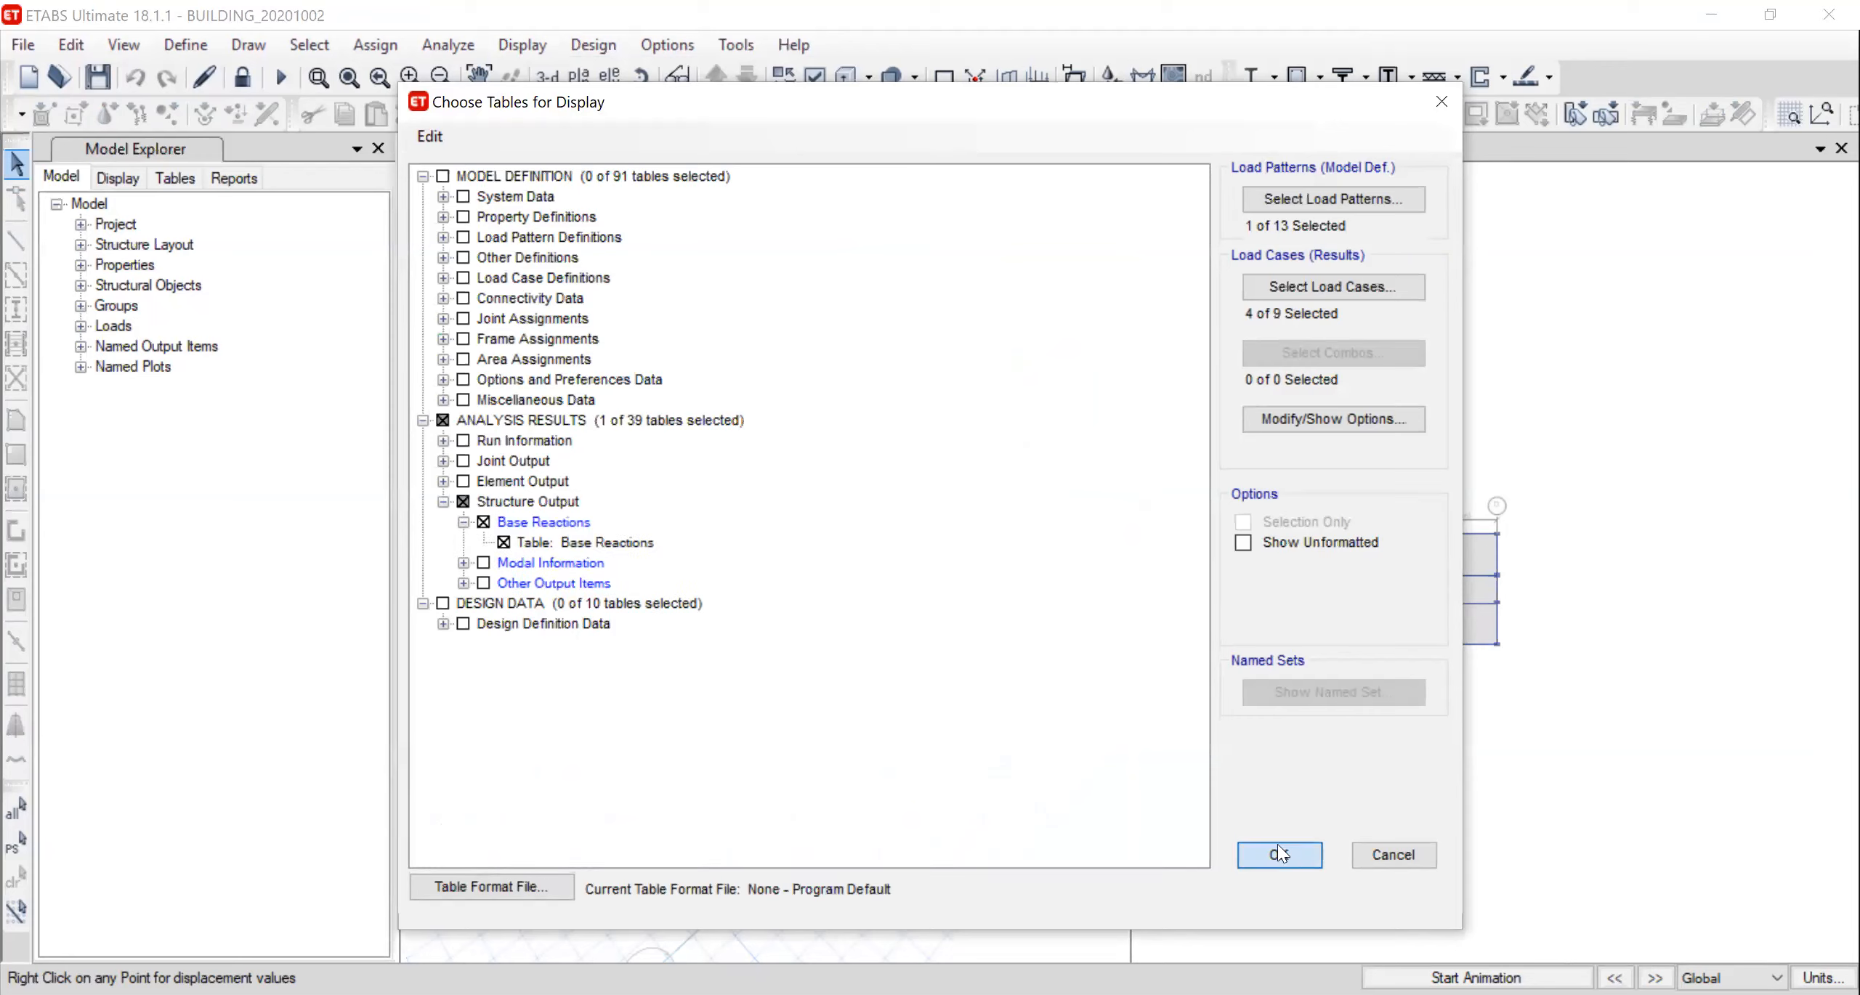
key(Return)
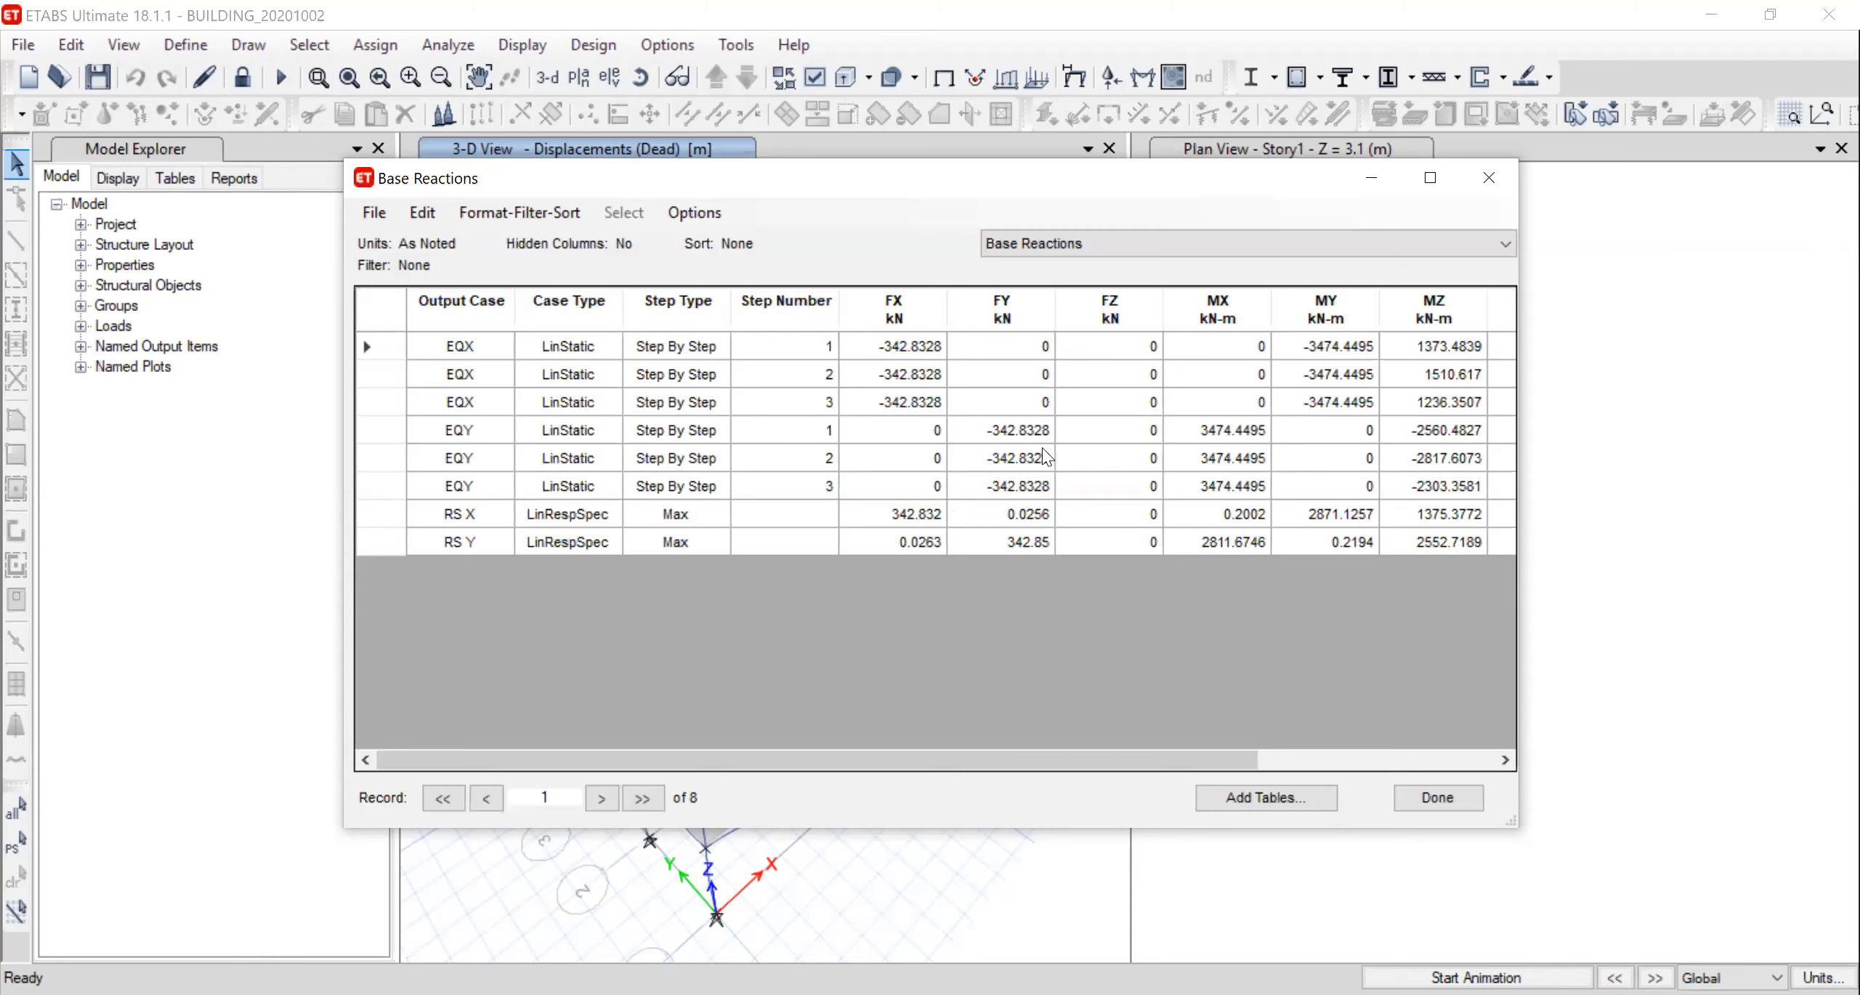
click(1448, 803)
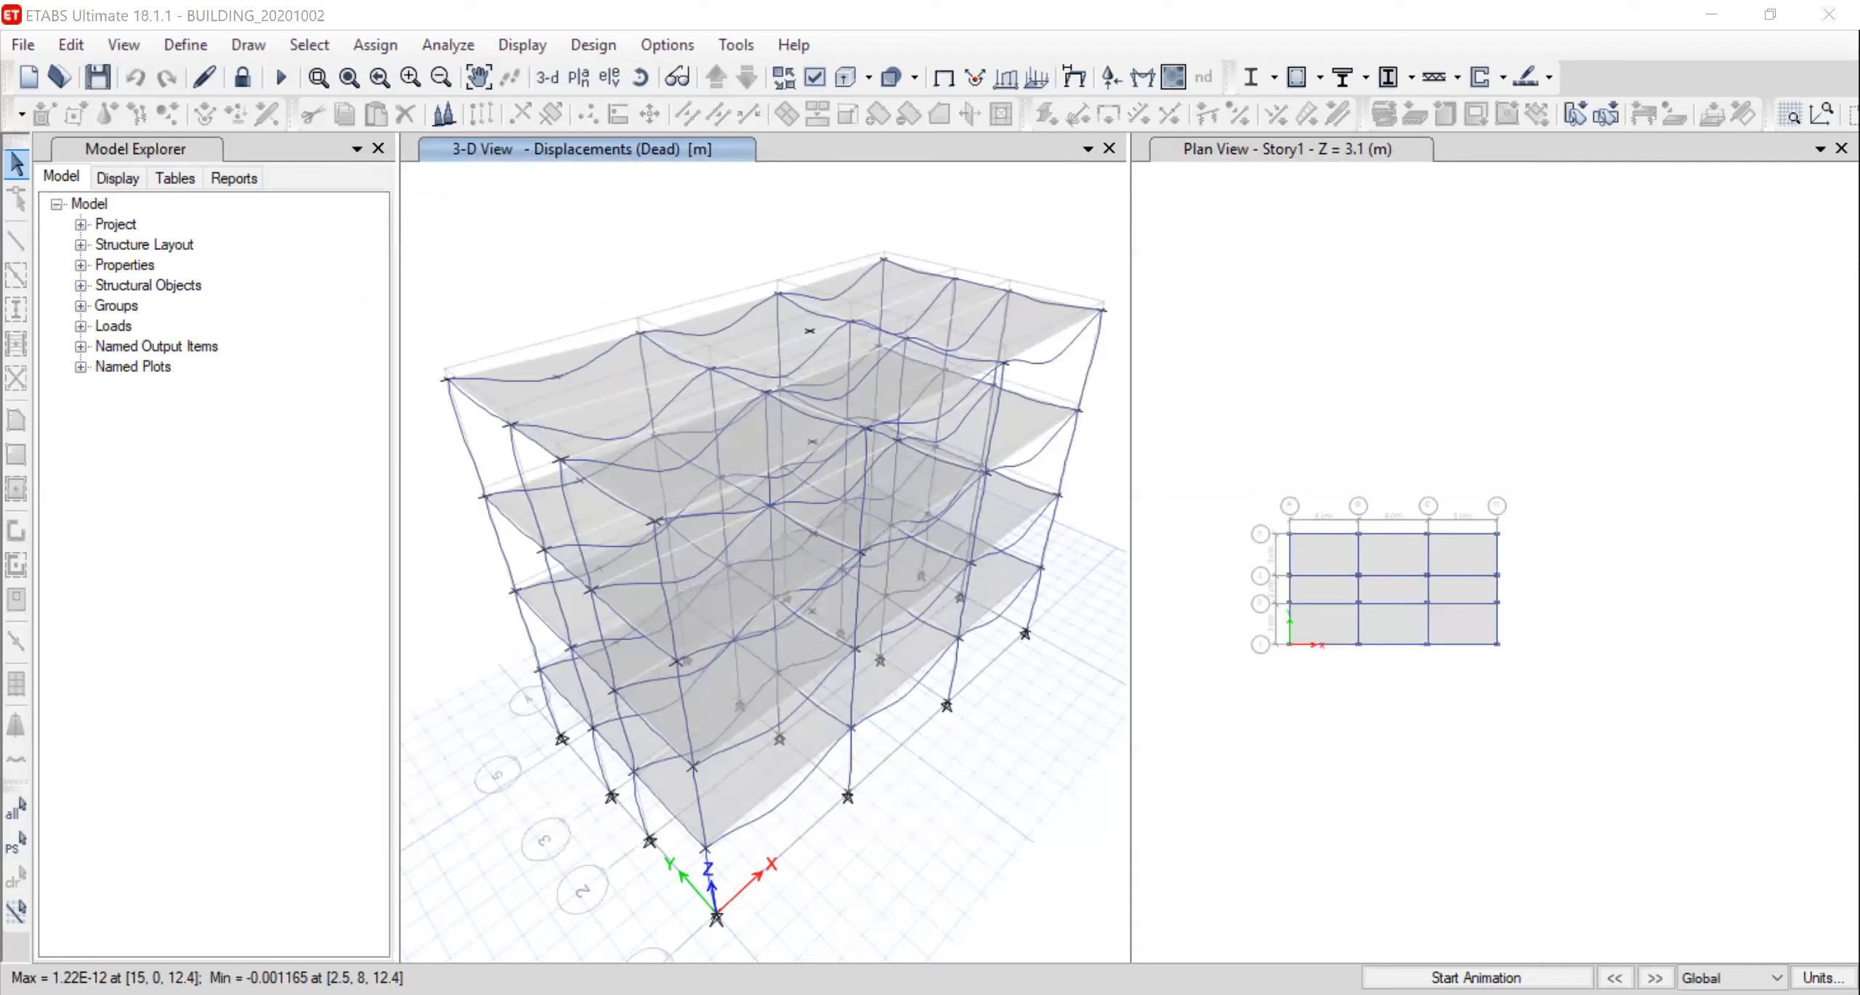
click(1287, 149)
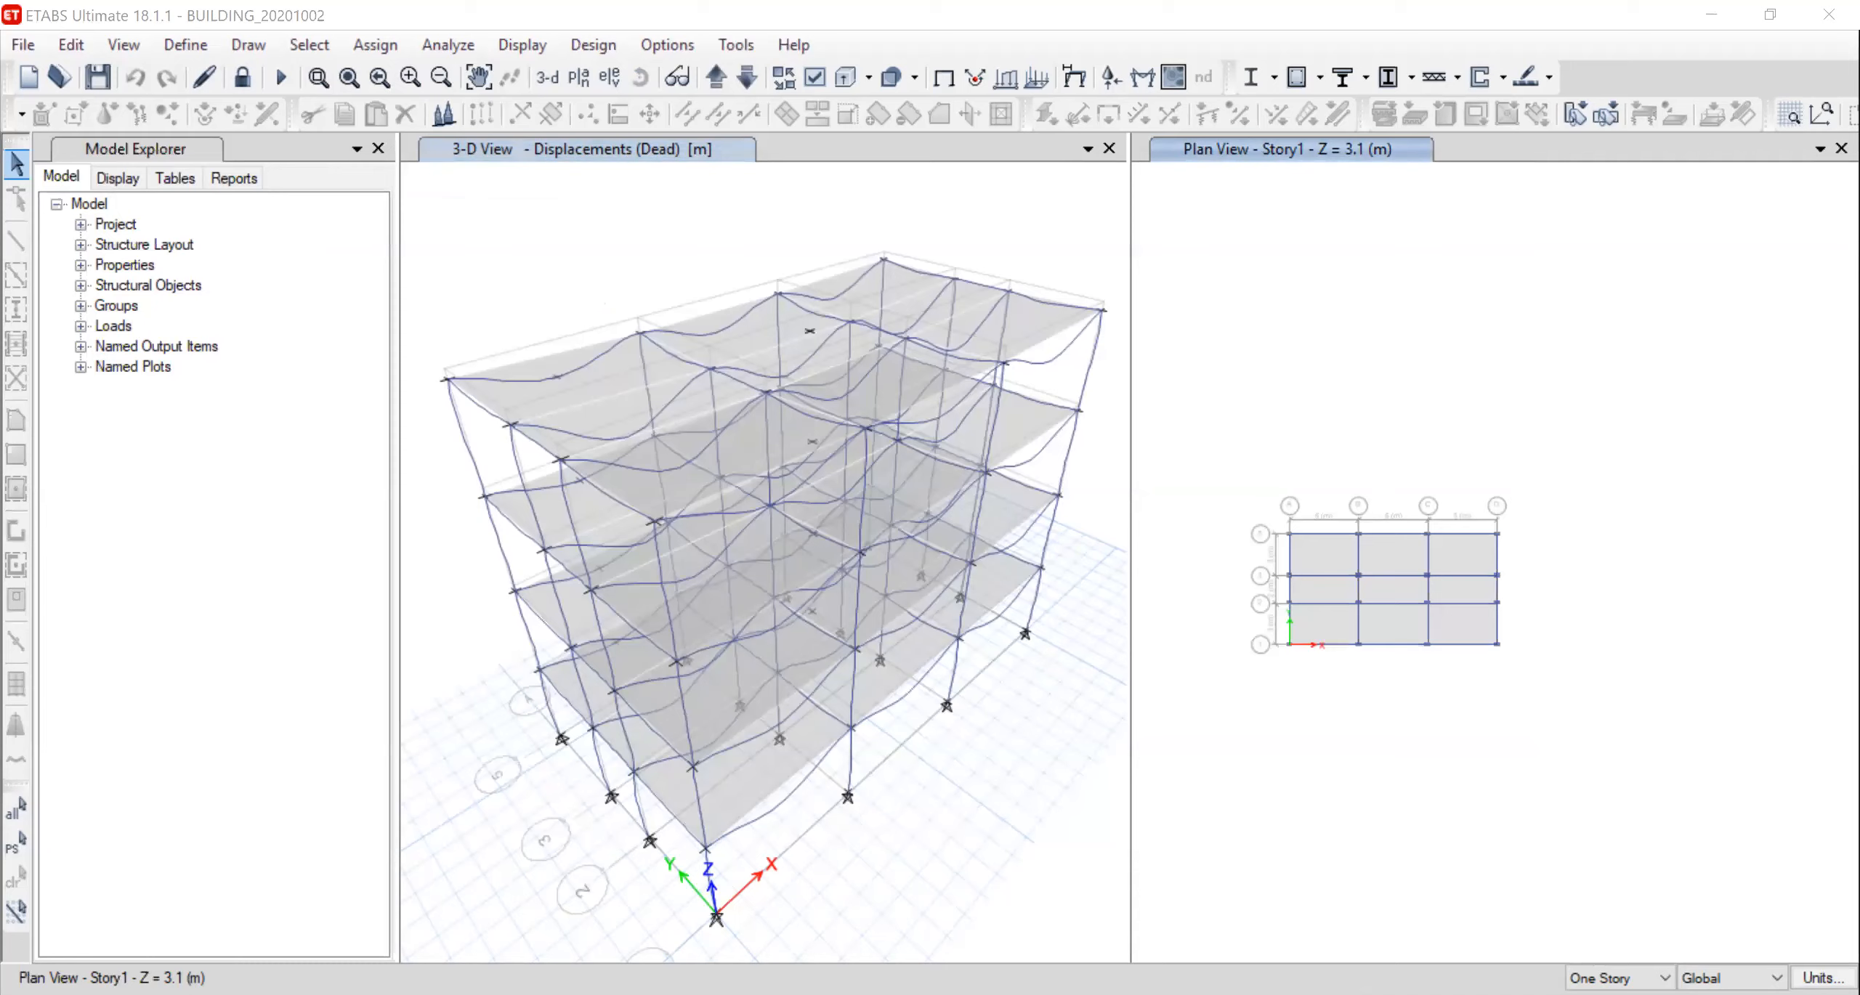
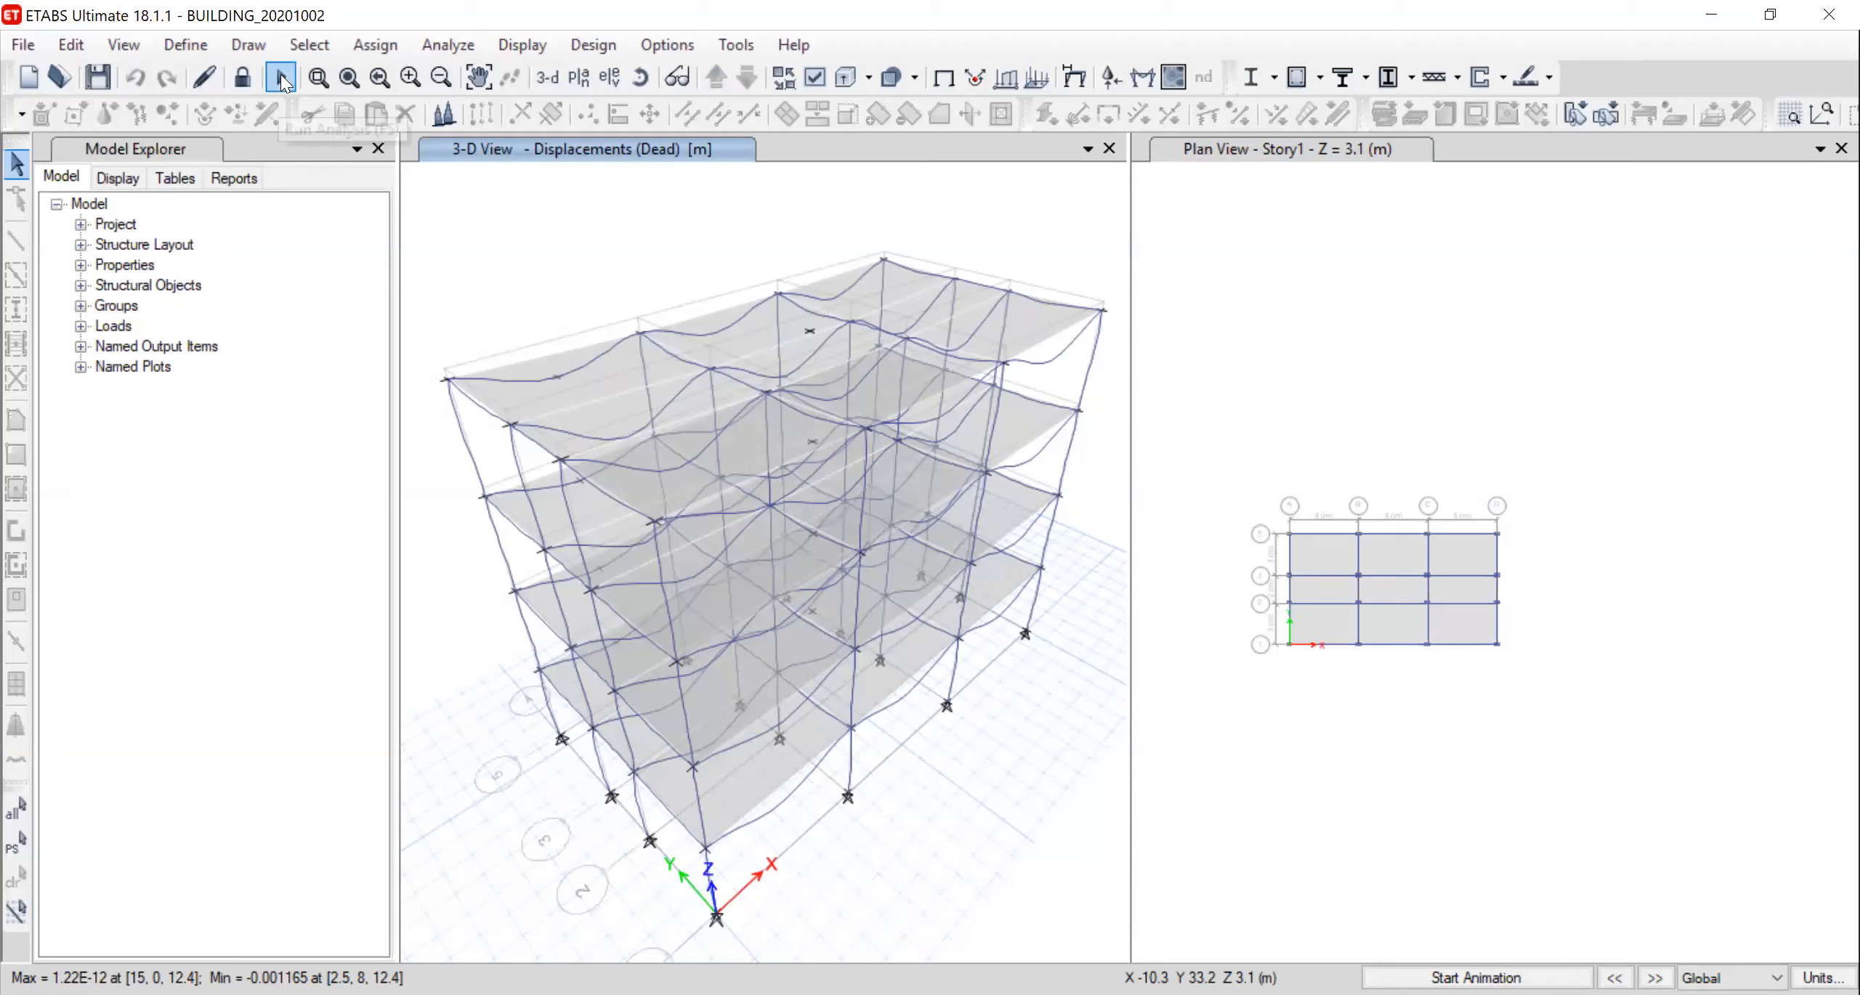
click(1320, 79)
click(1322, 83)
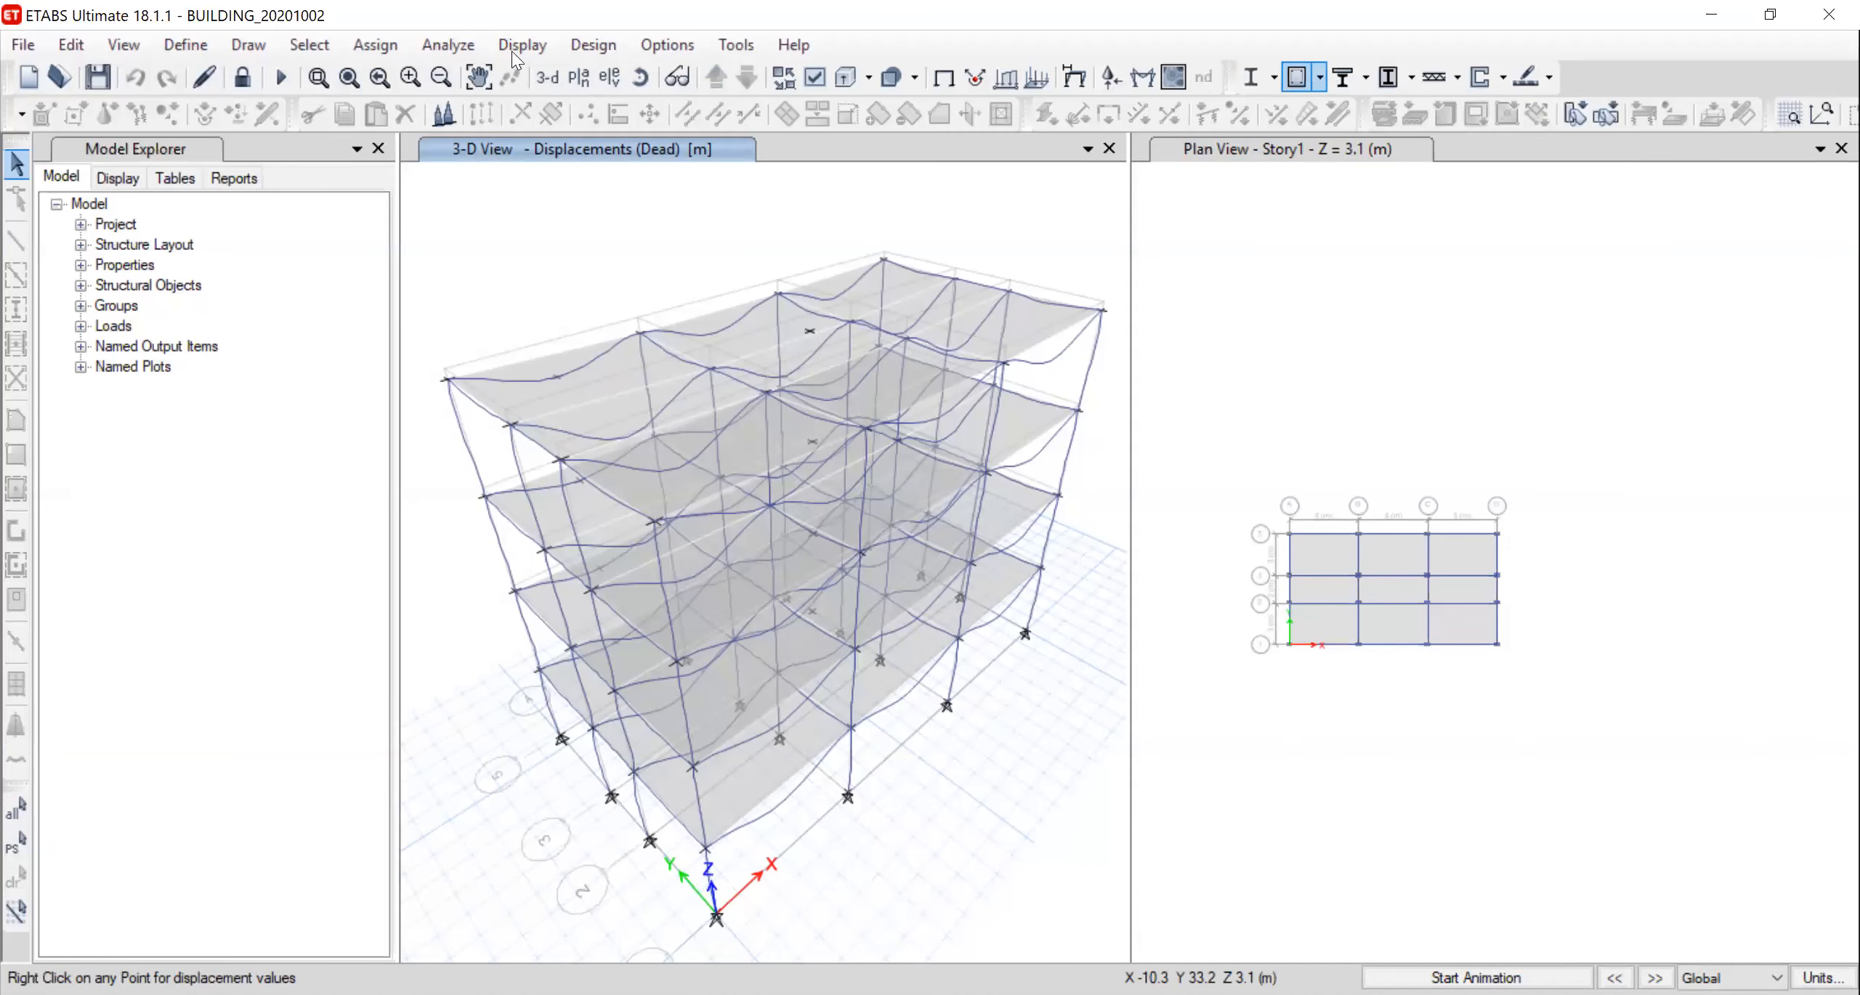
click(590, 43)
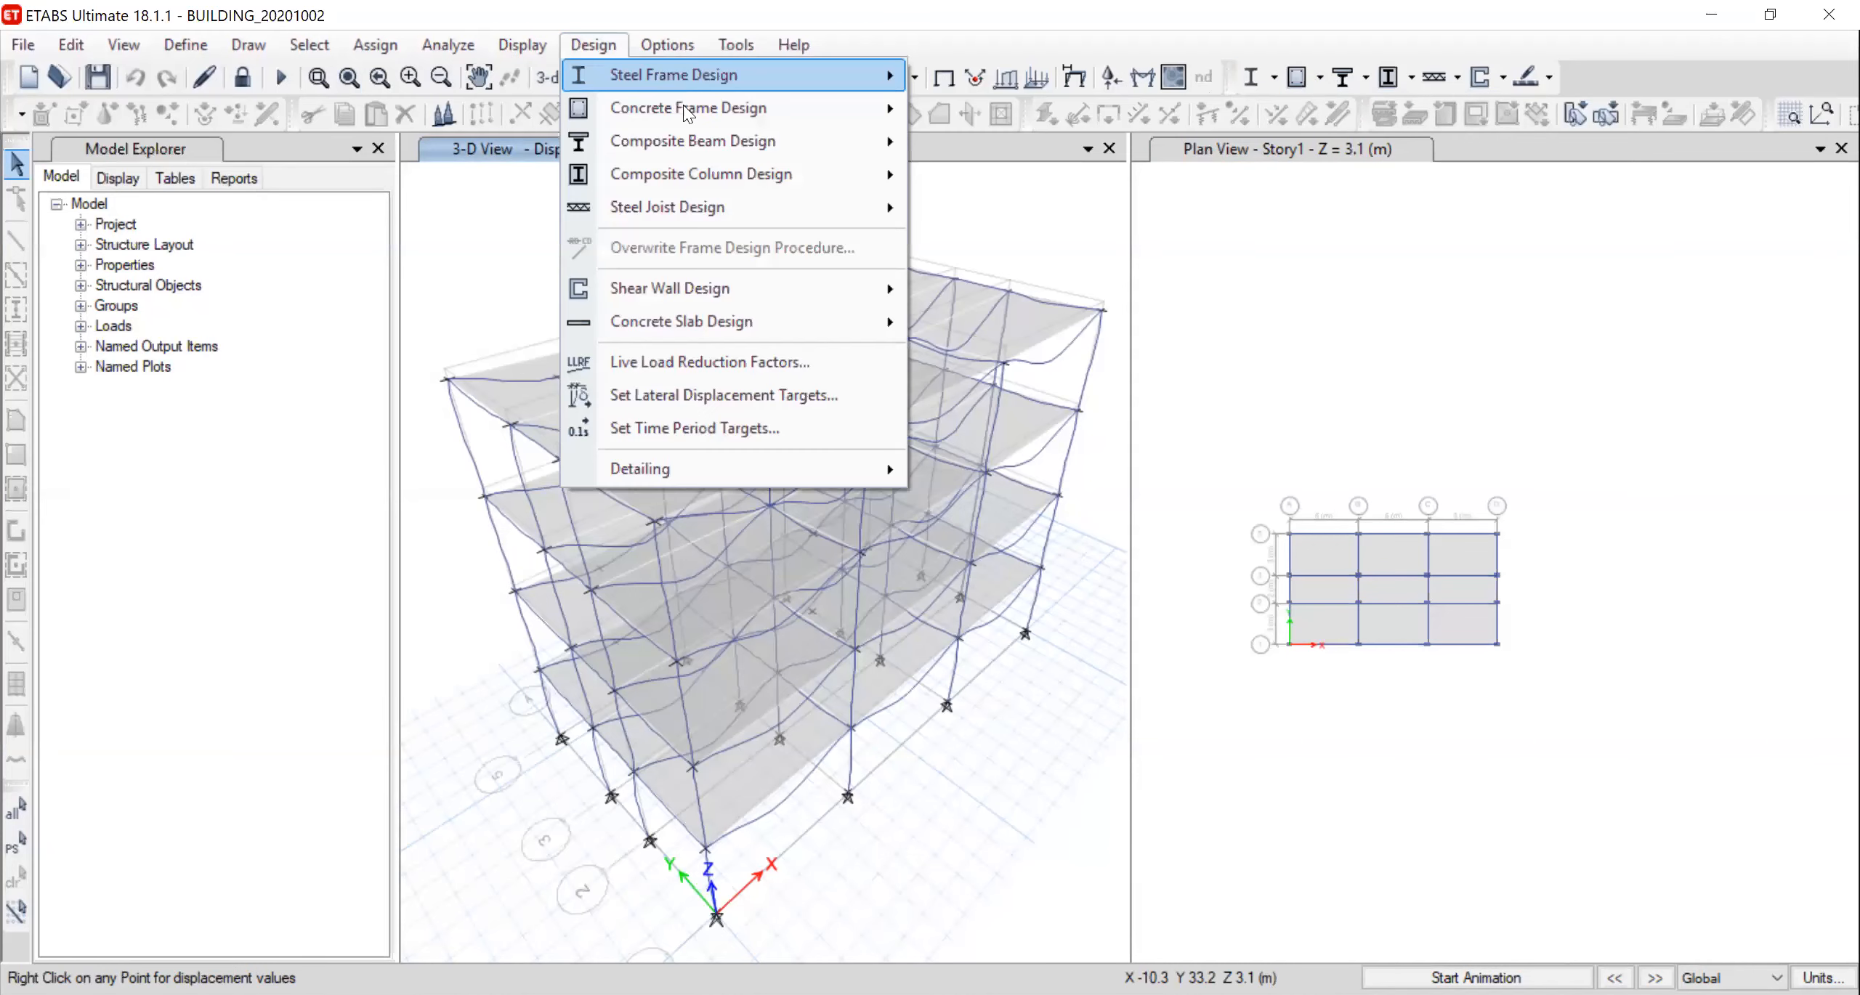
mouse_move(687, 112)
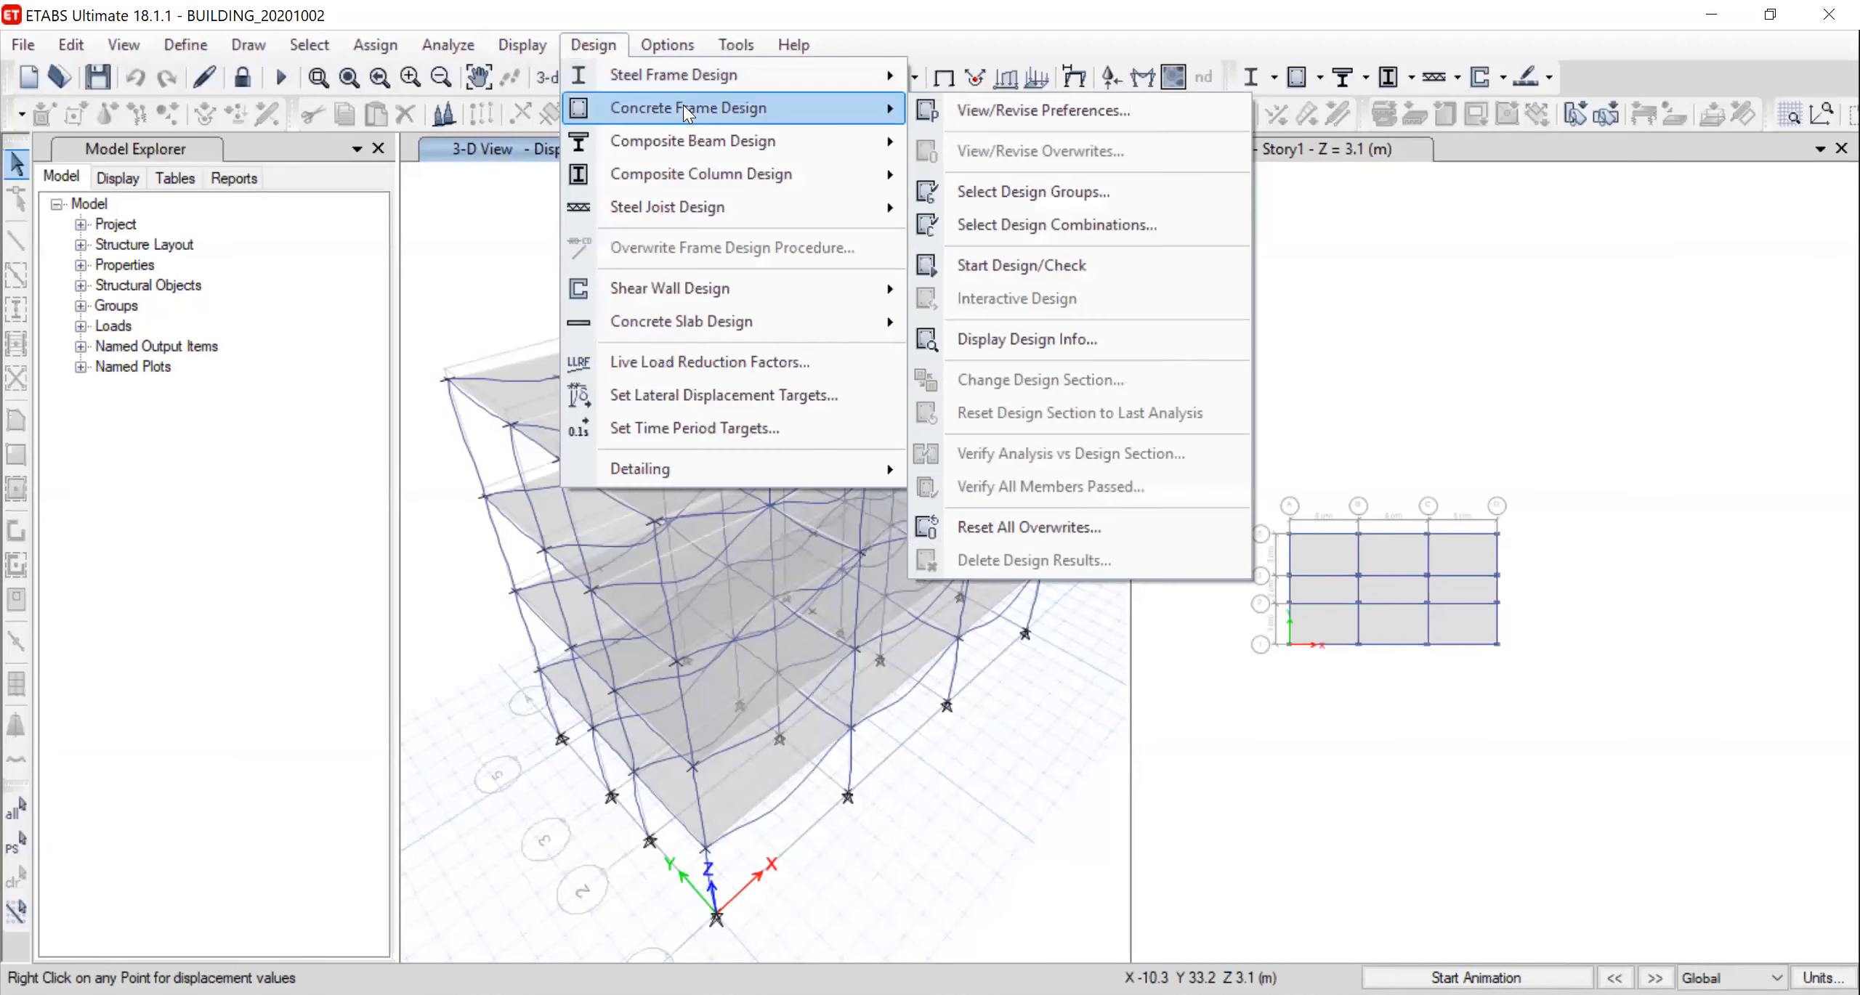
click(789, 71)
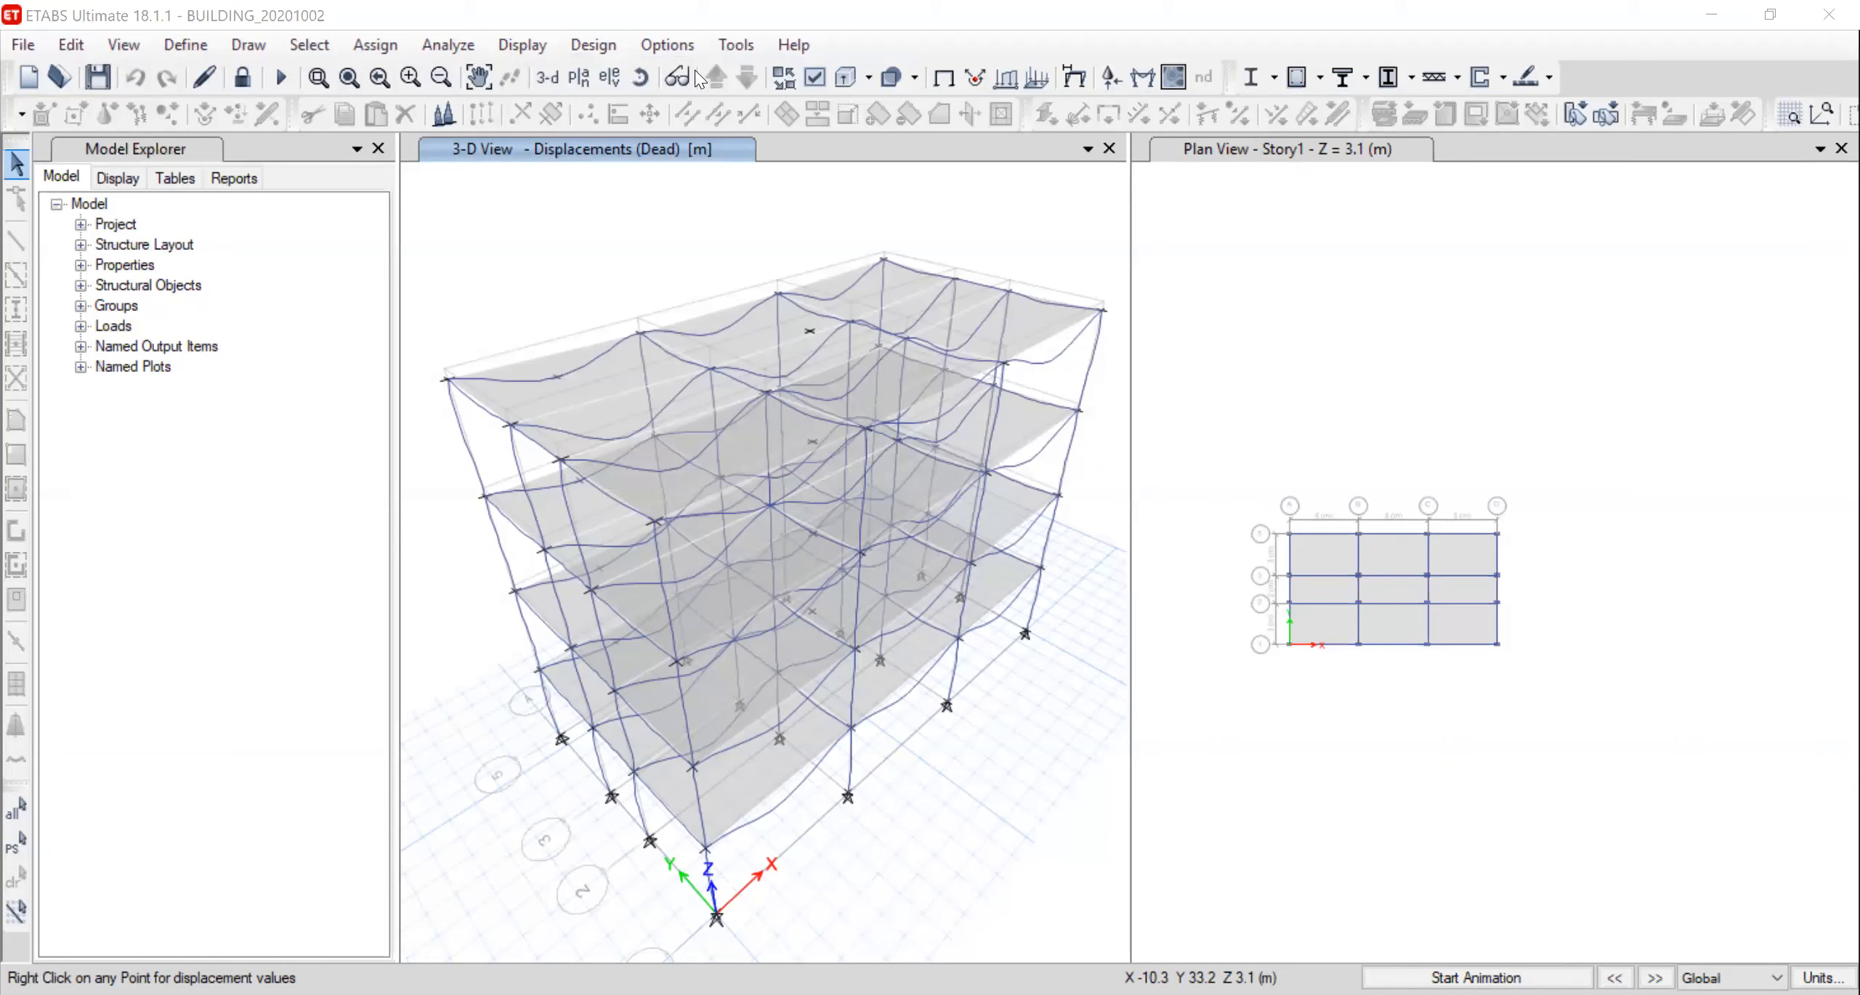
Open the concrete frame design preferences and accept them with IS 456:2000 as the design code
click(582, 55)
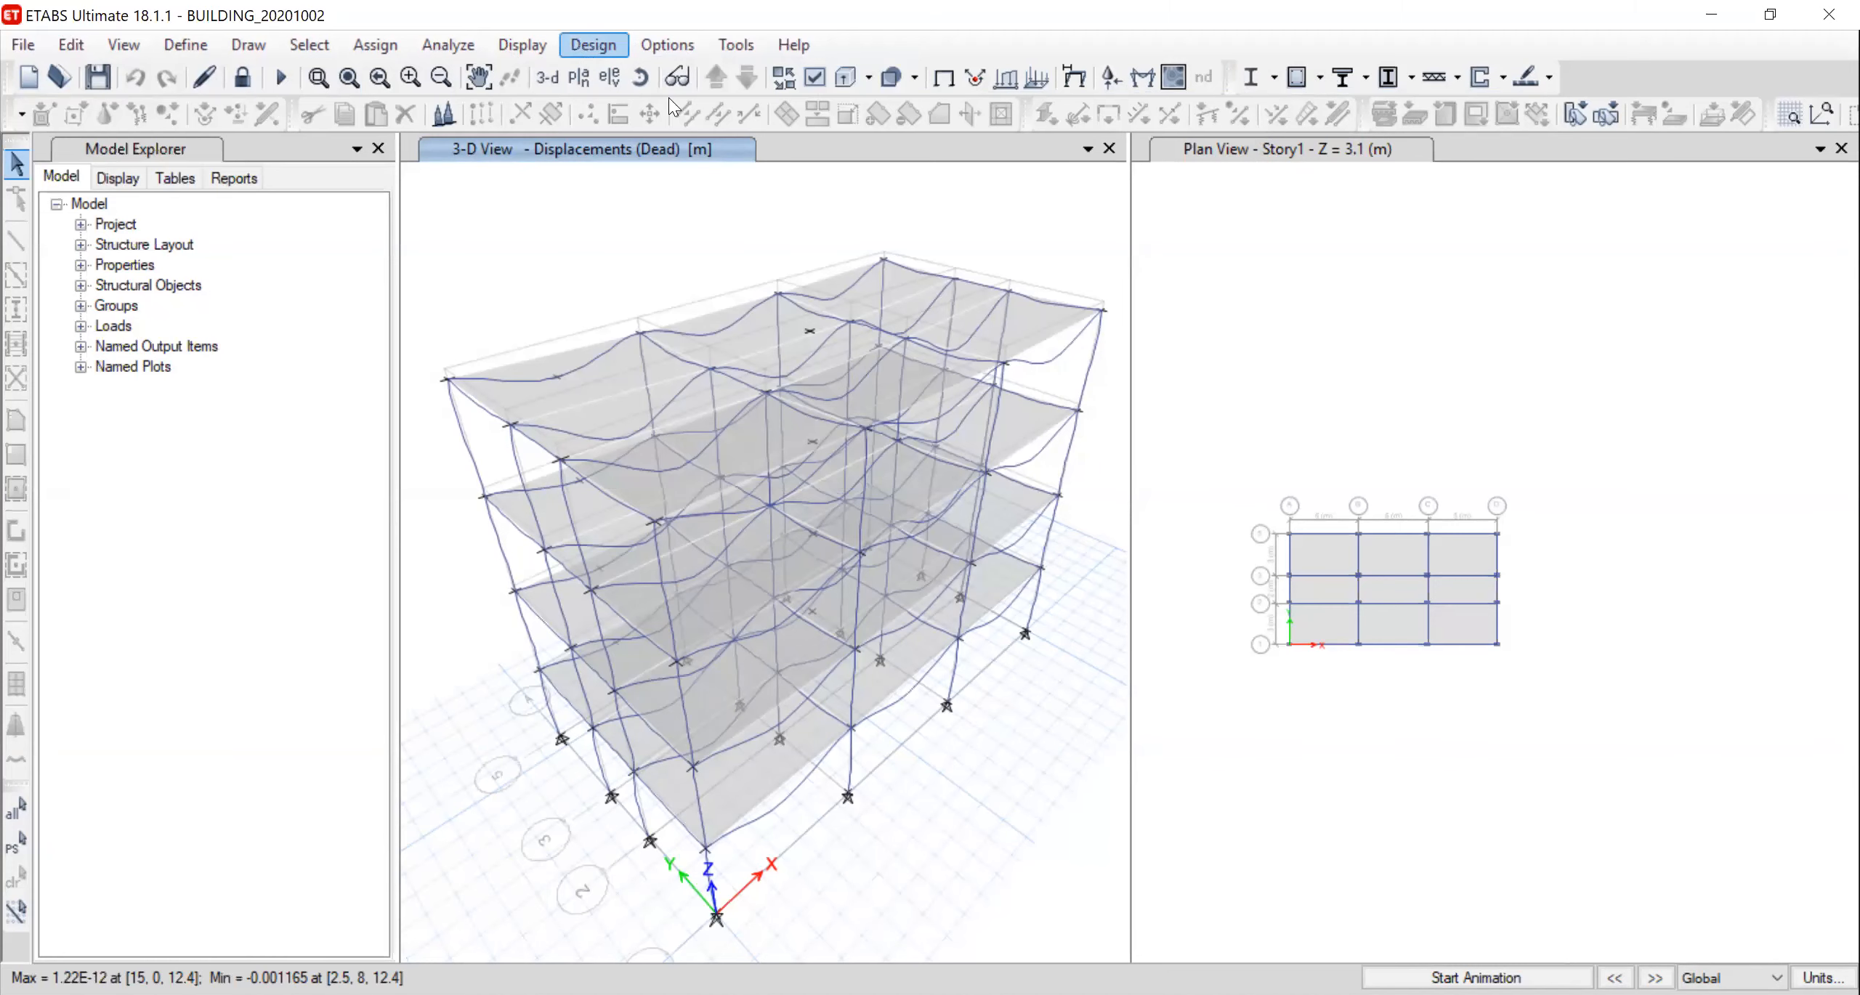
mouse_move(672, 107)
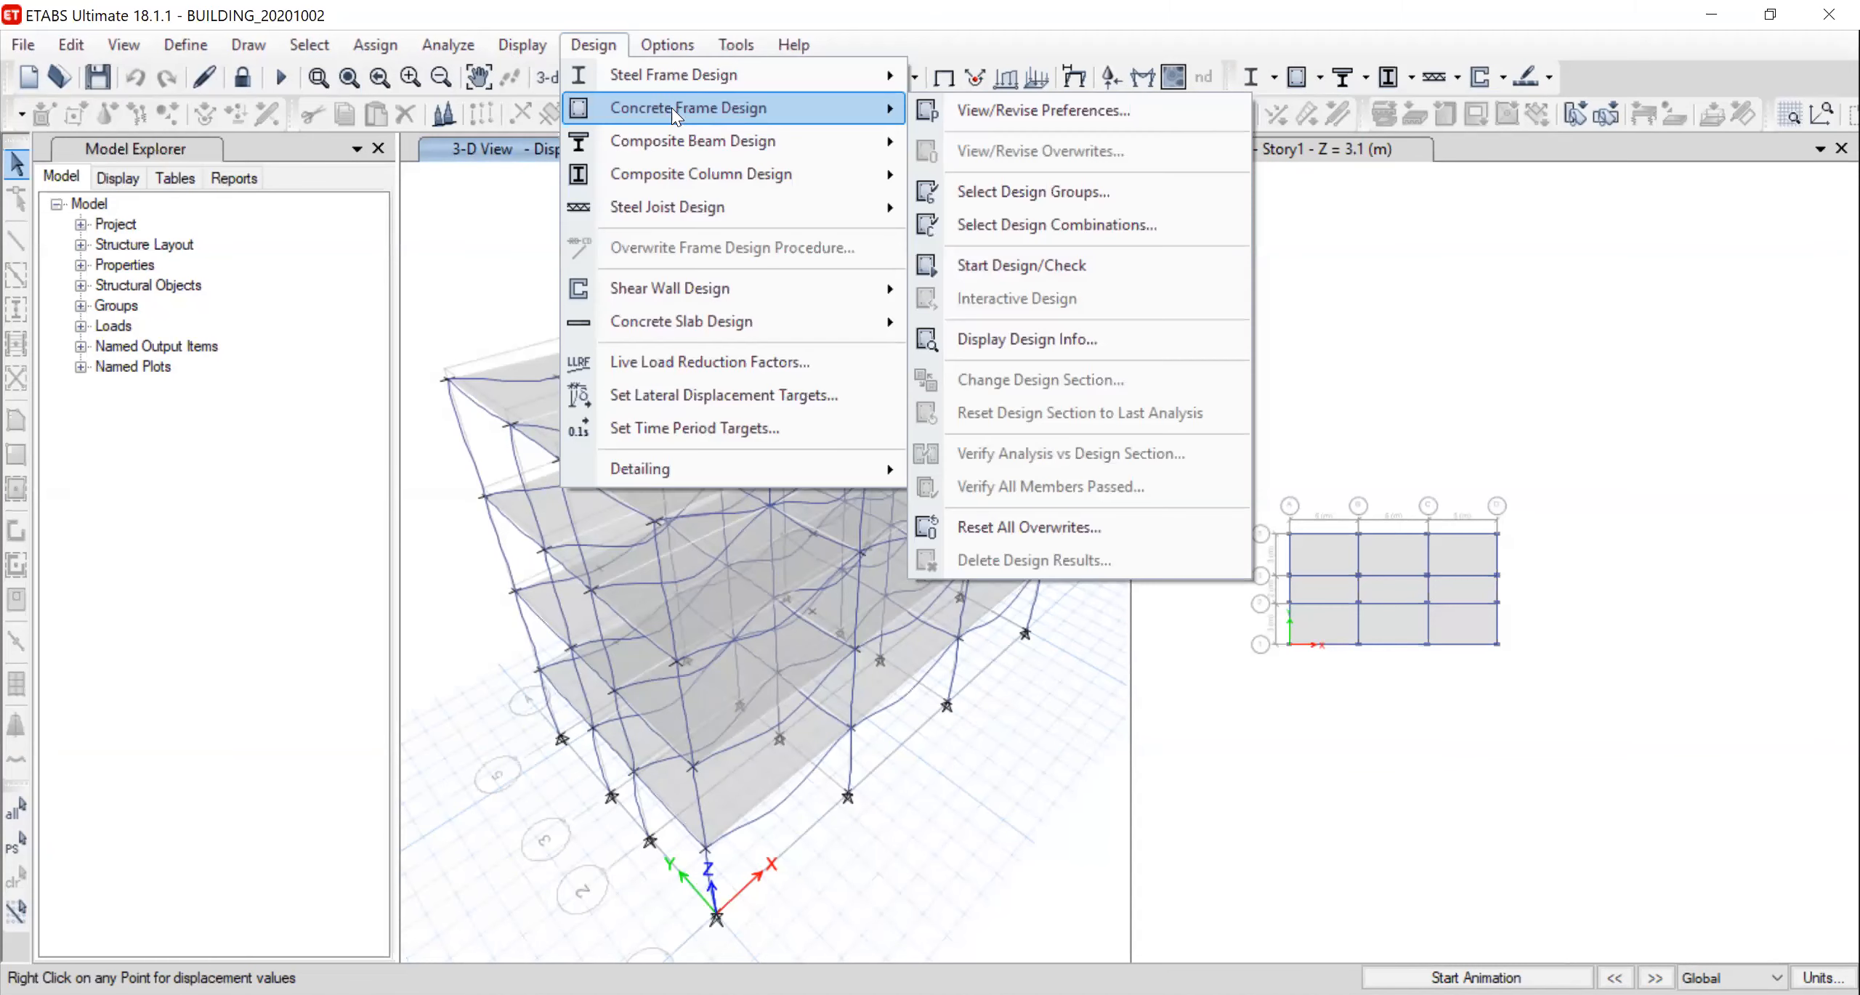
click(1020, 112)
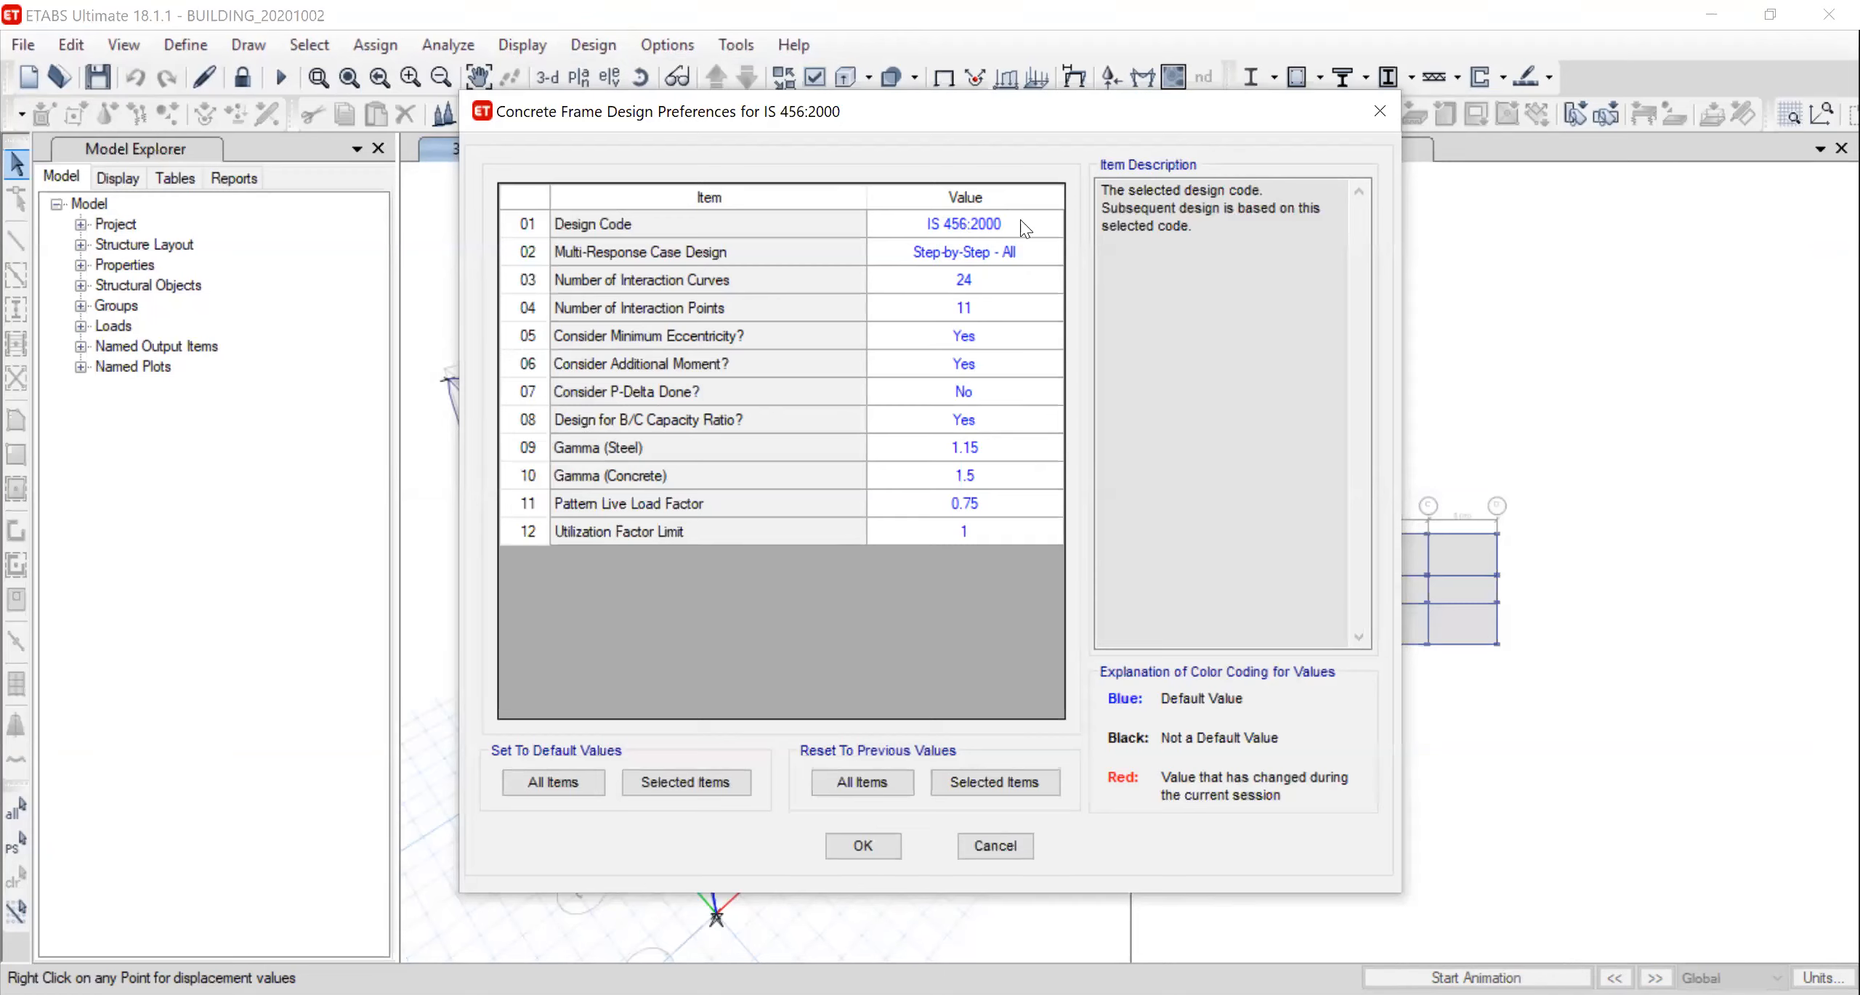
click(1040, 225)
click(1040, 225)
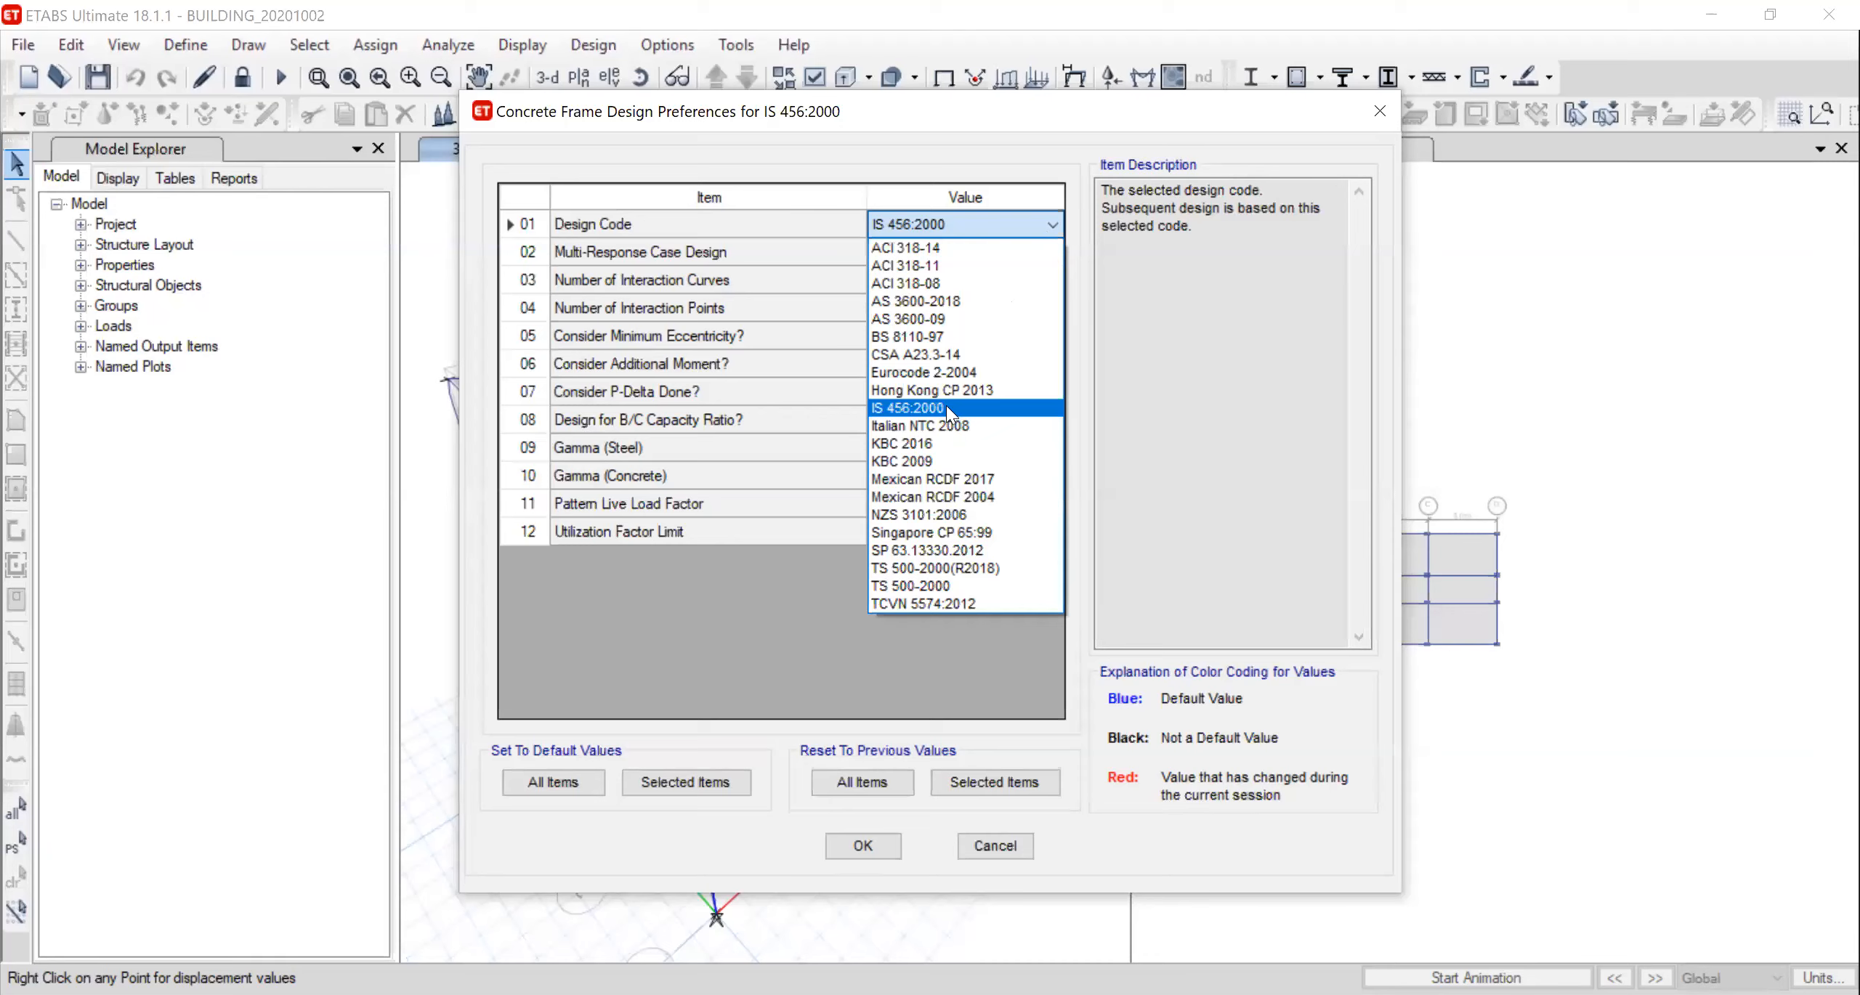
click(908, 815)
click(871, 849)
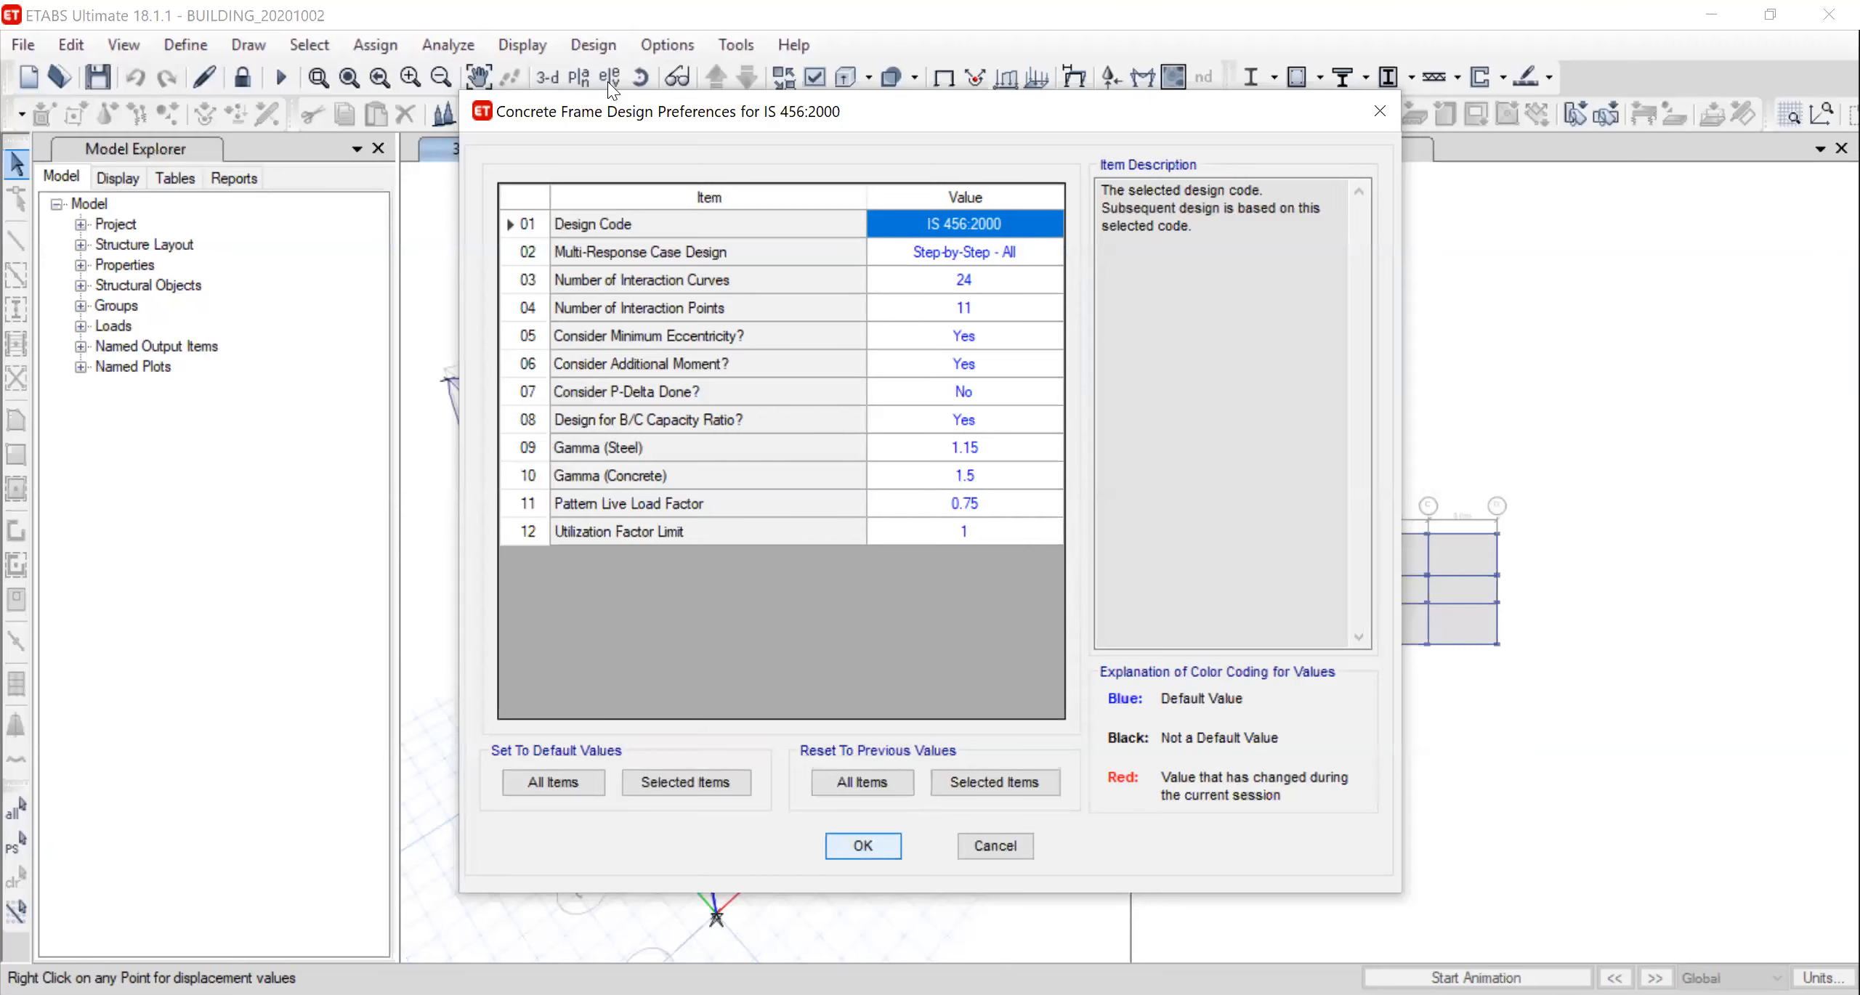
Choose all seven strength combinations, from 0.9DL+1.5RSX to 1.5 (DL+RSY), as concrete frame design combinations and accept the selection
click(592, 45)
mouse_move(689, 107)
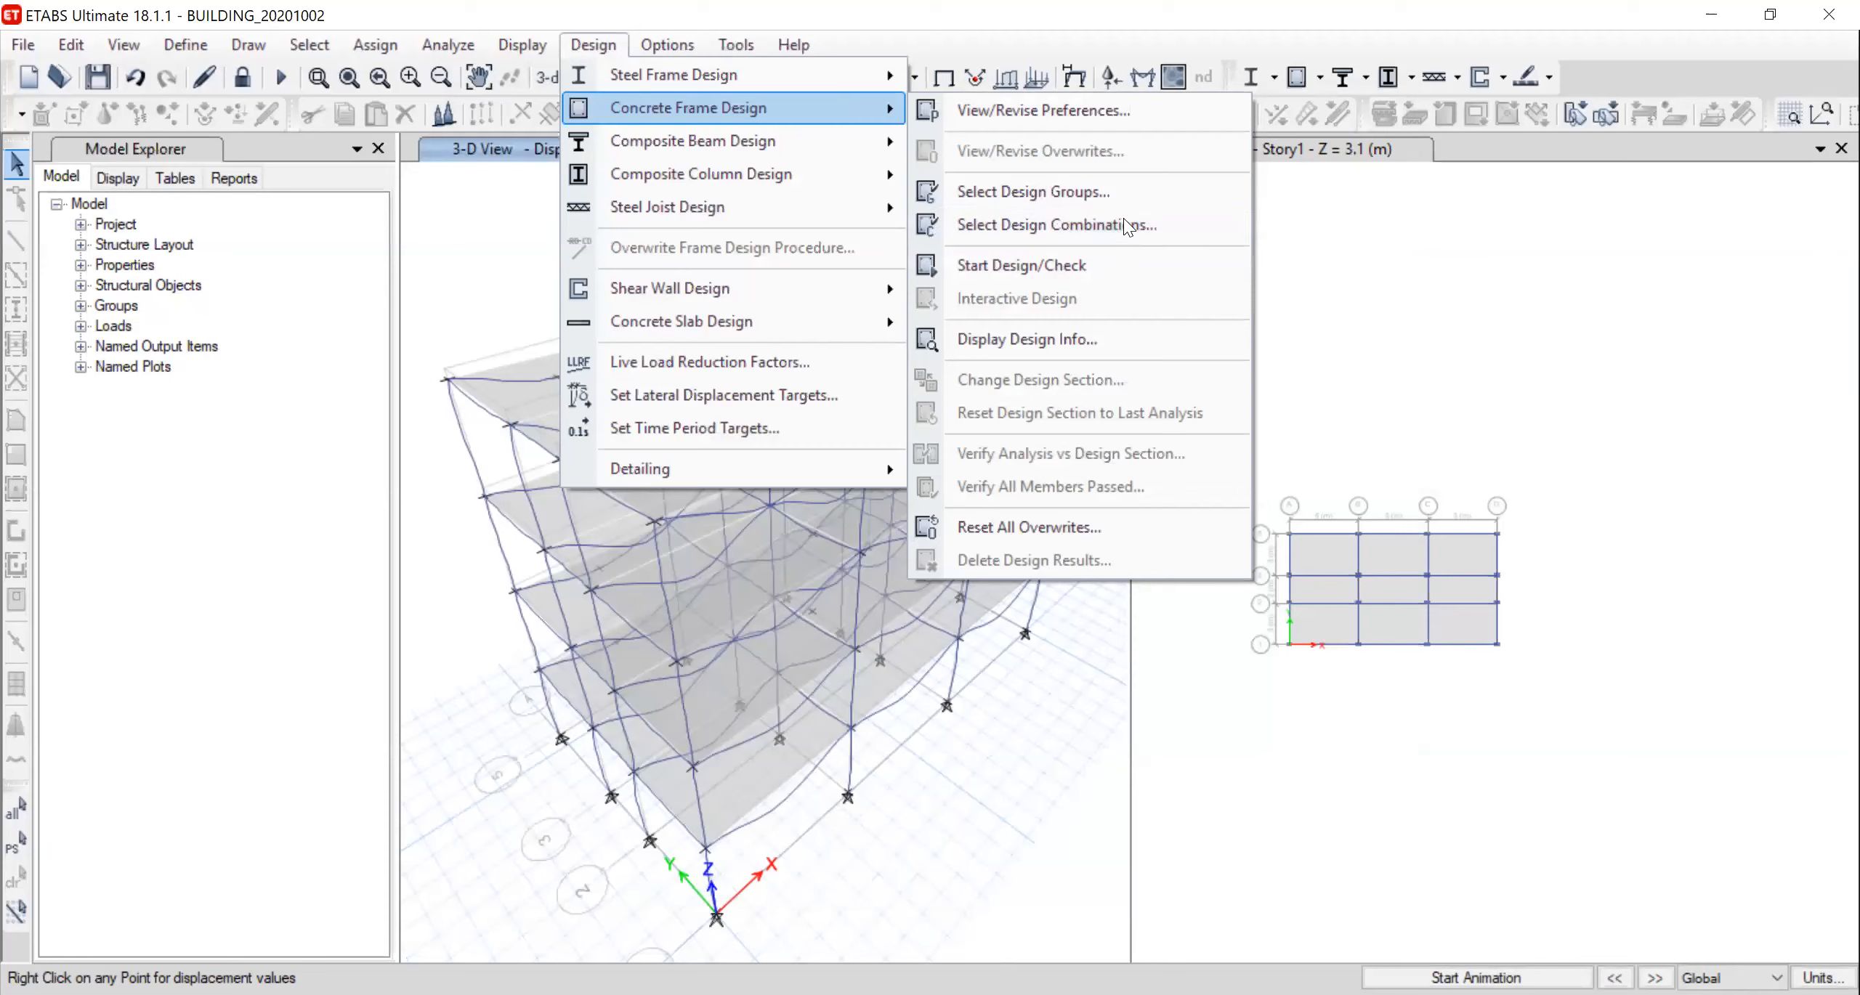
click(1126, 222)
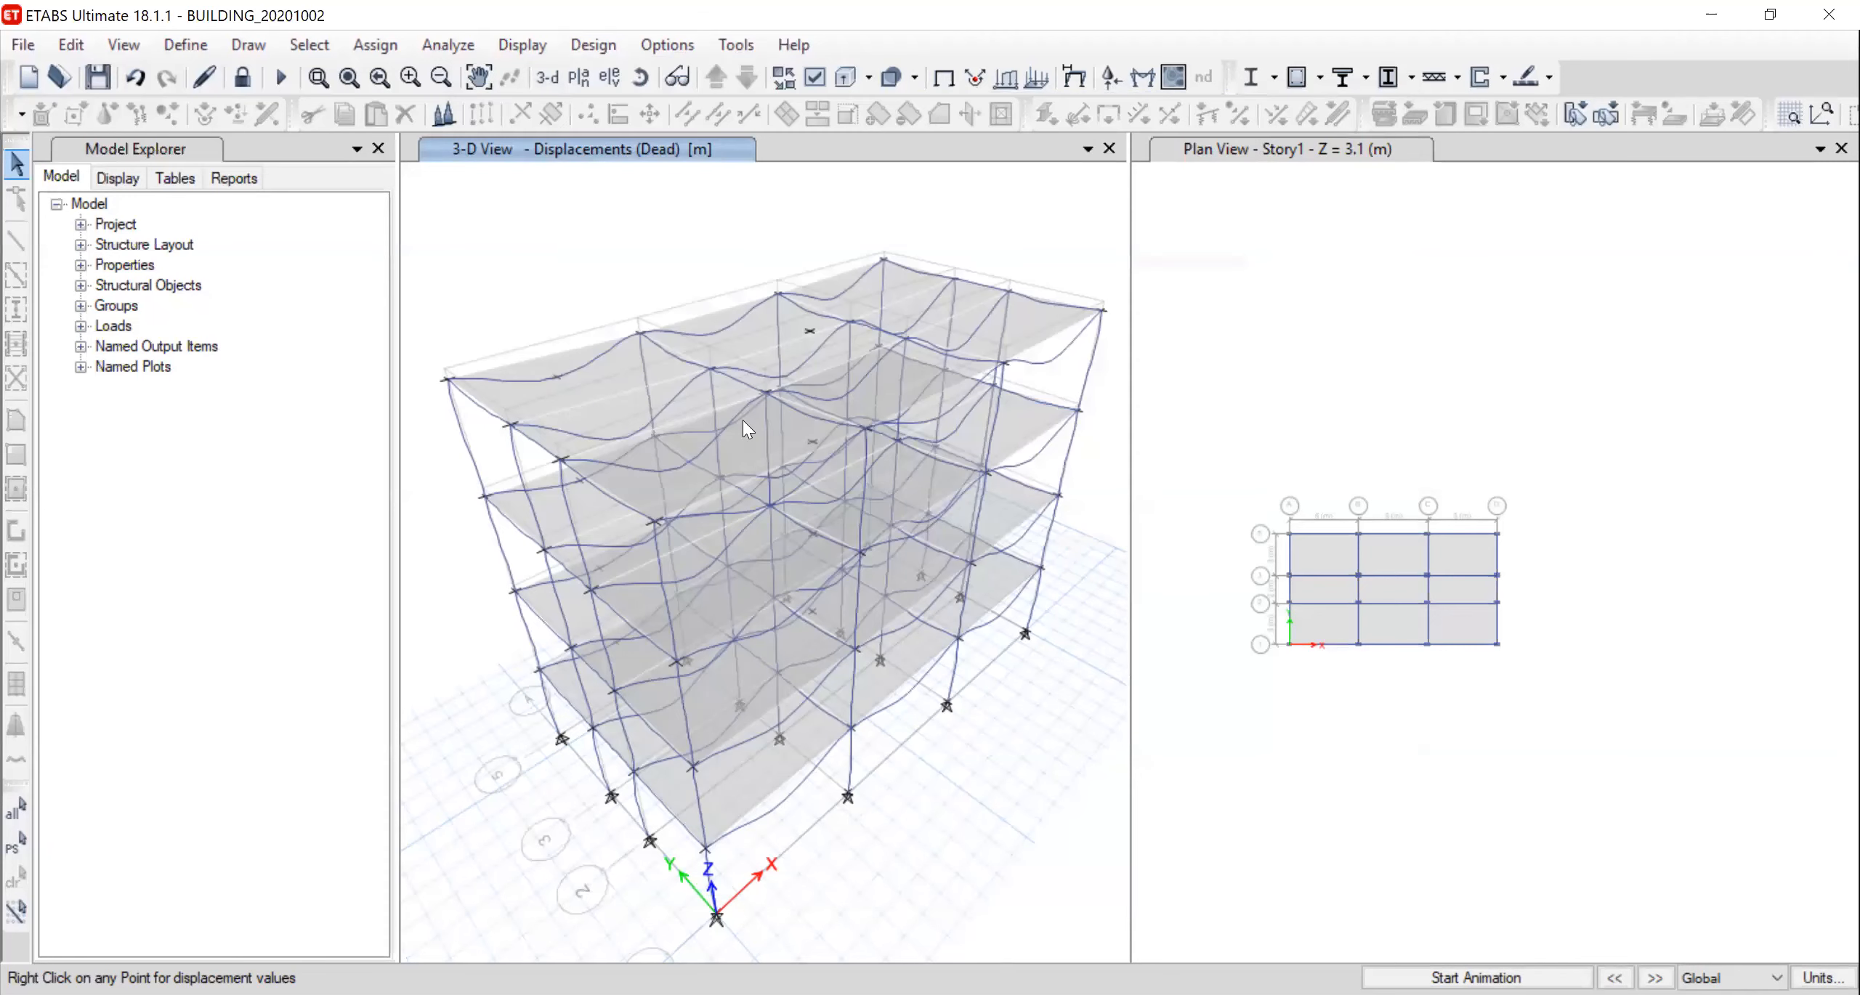
drag(670, 401, 670, 497)
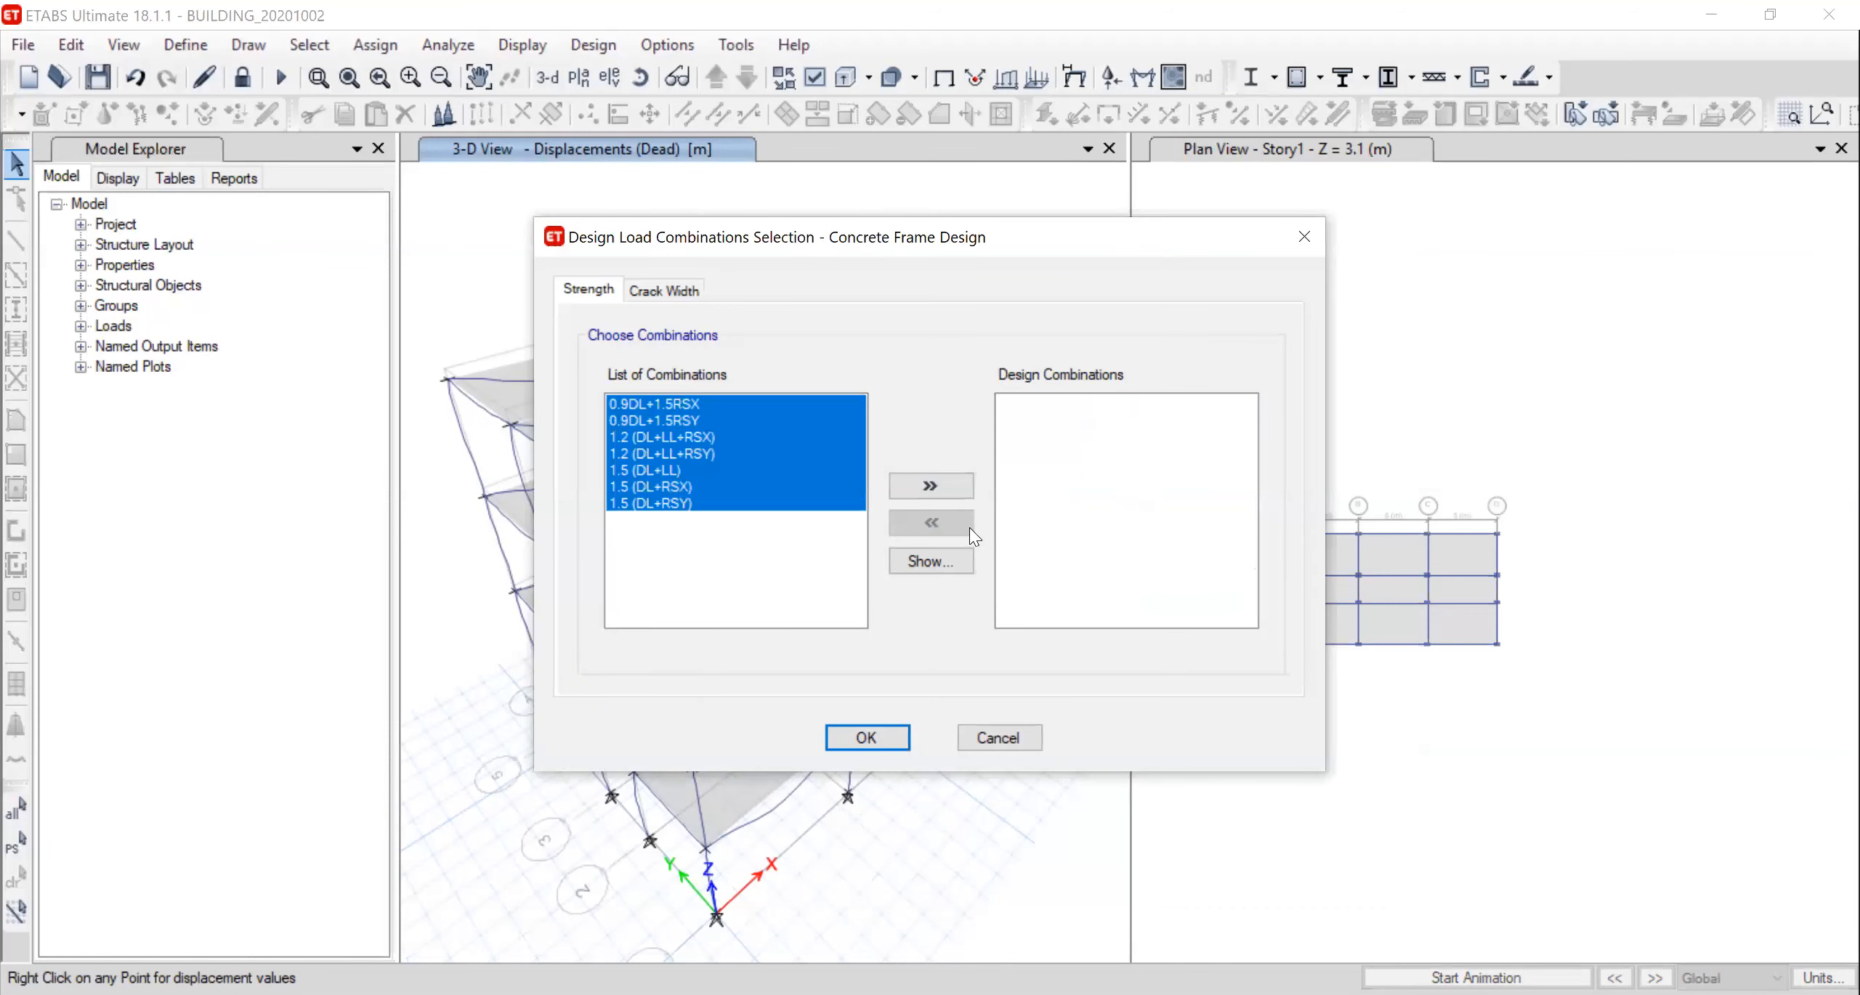
click(941, 488)
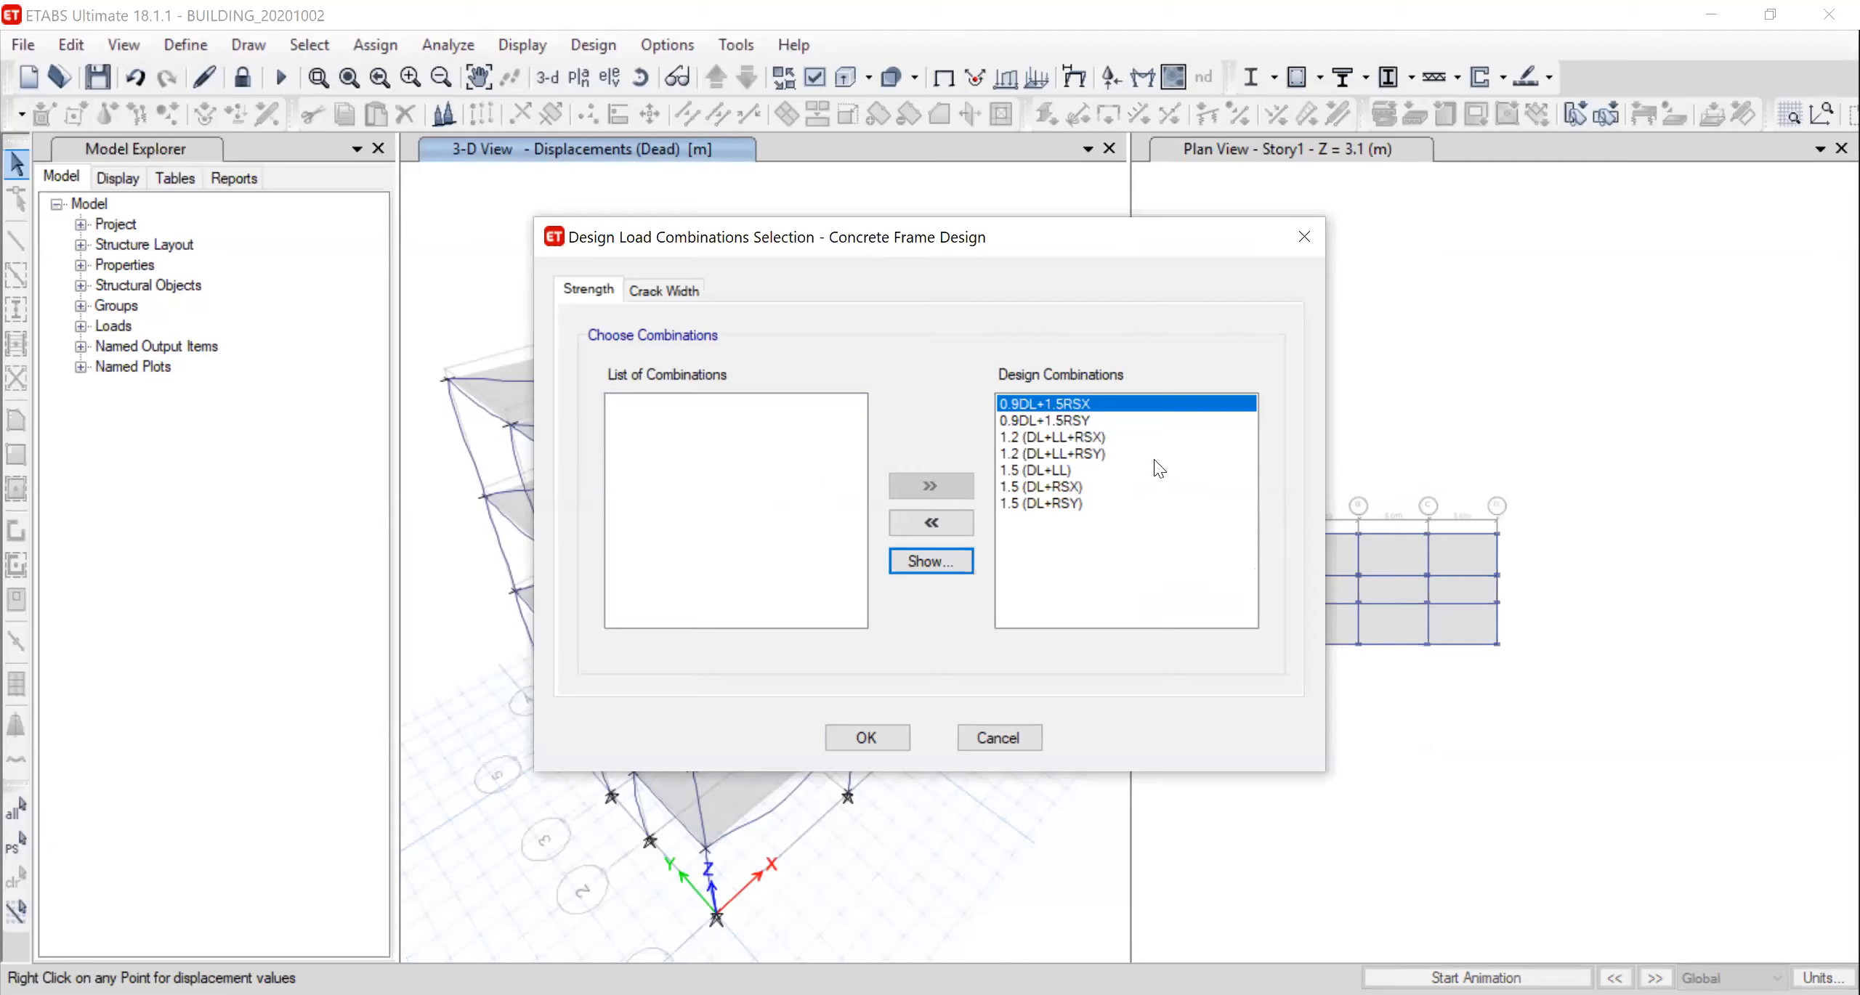
click(870, 740)
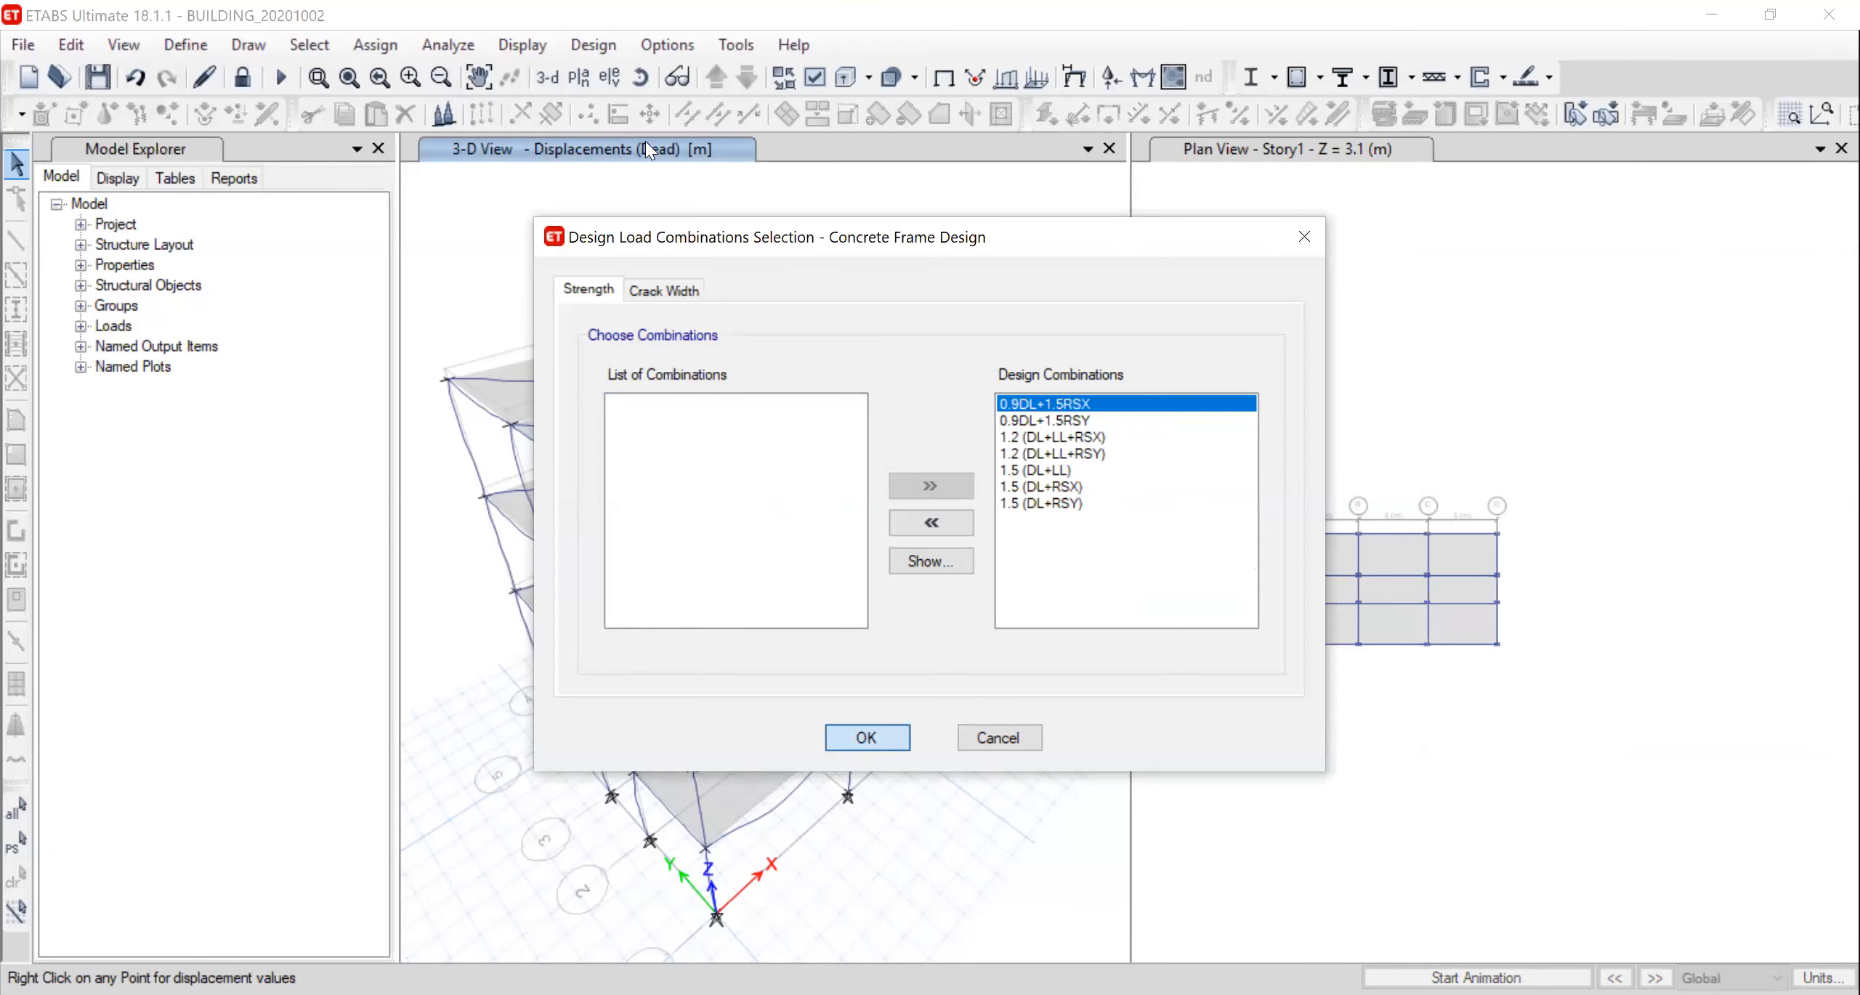
Run the concrete frame design check on the building model
click(593, 45)
mouse_move(872, 109)
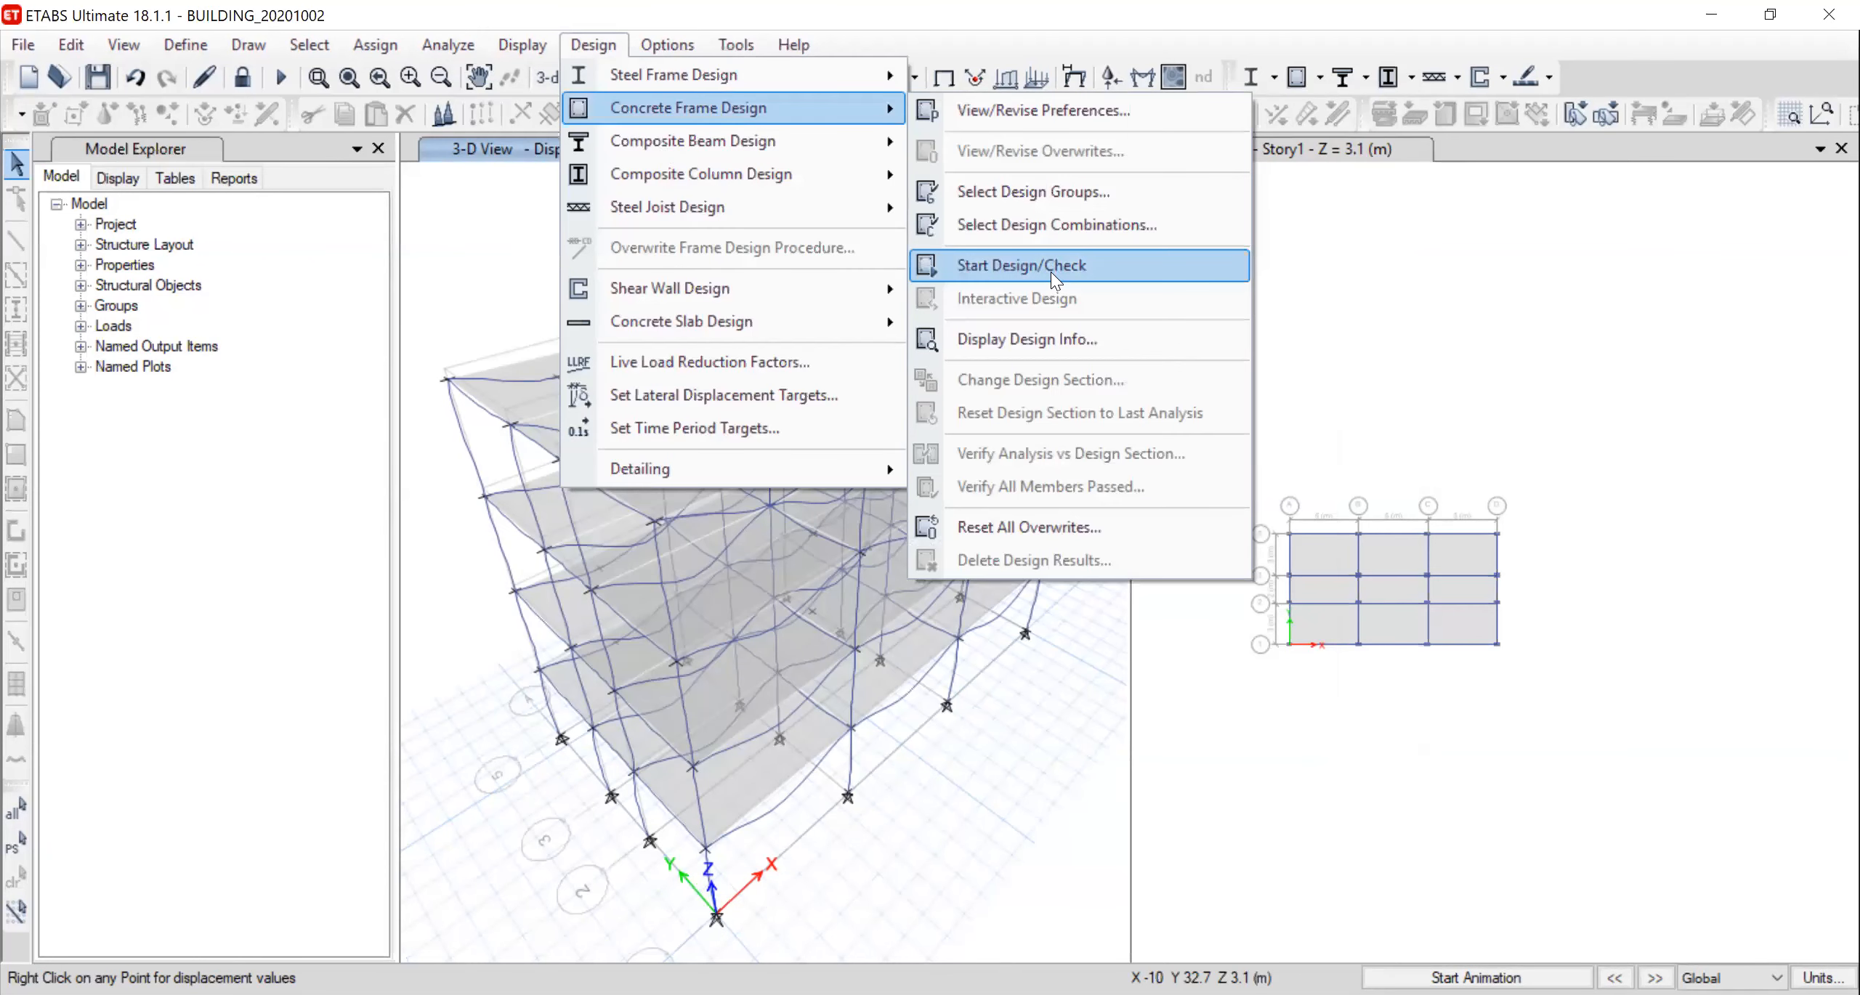
key(Return)
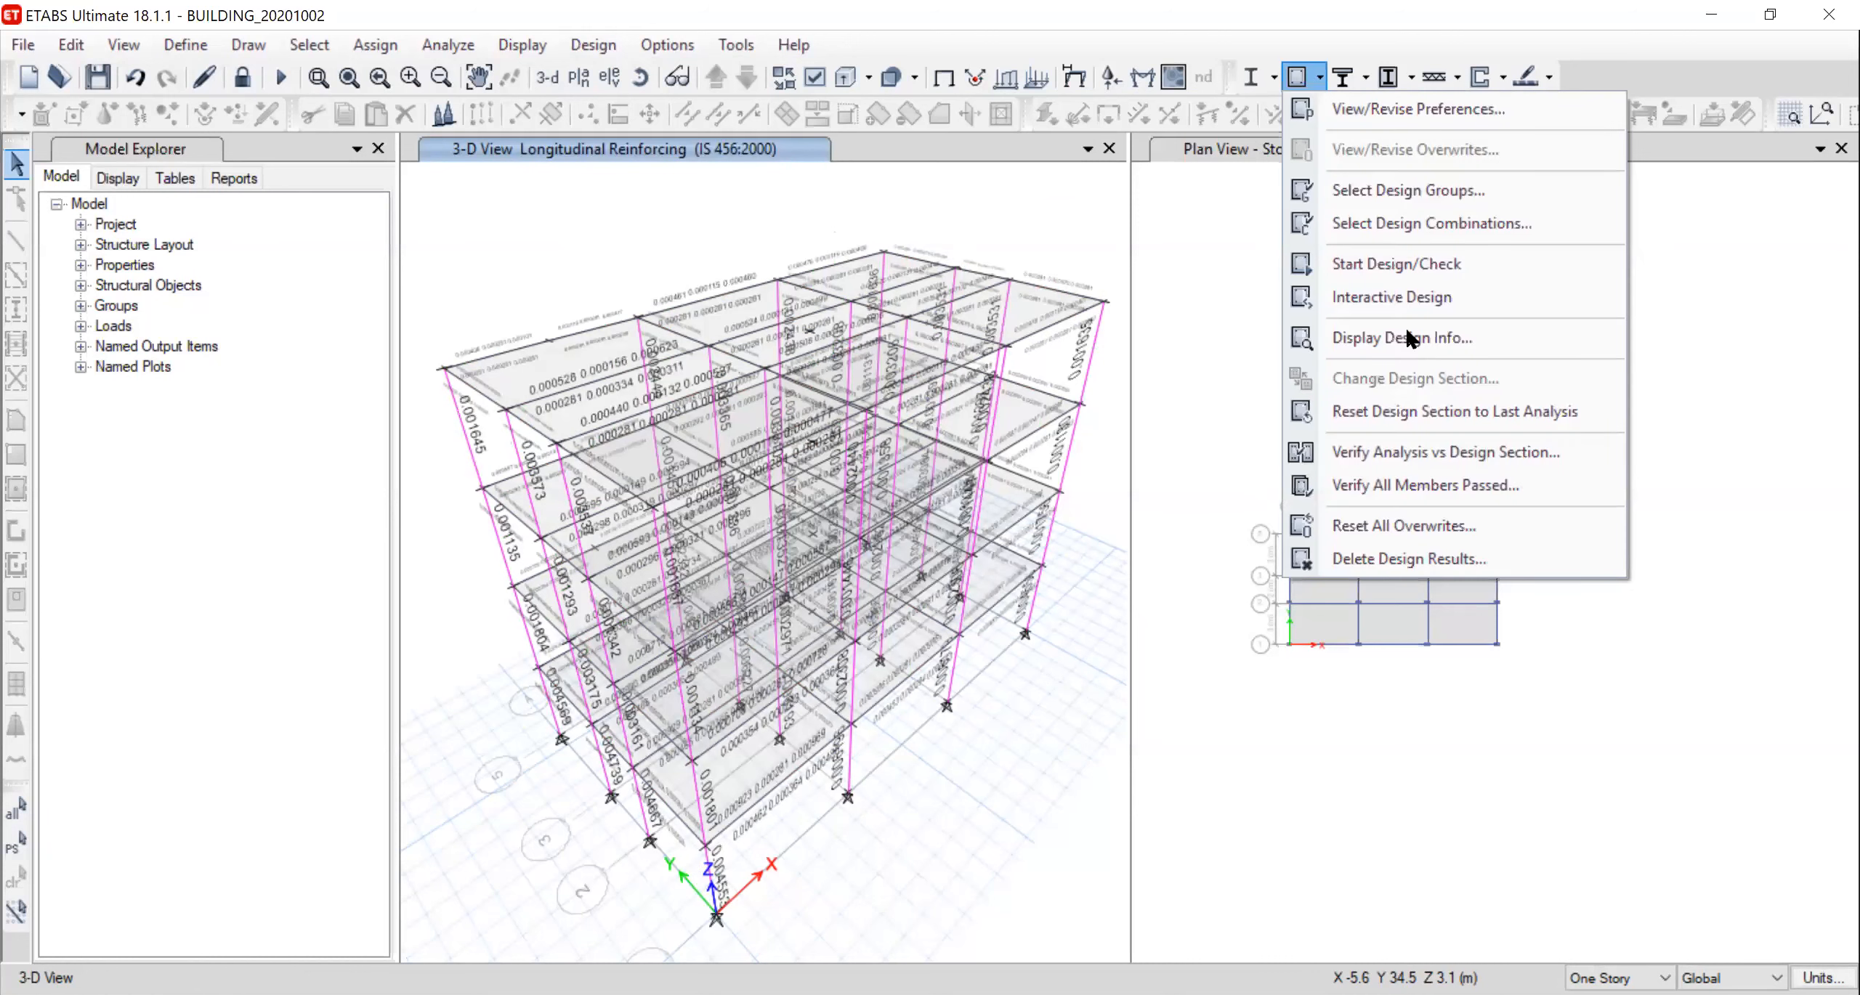
Display Rebar Percentage as the concrete frame design output in the 3-D view
click(1402, 337)
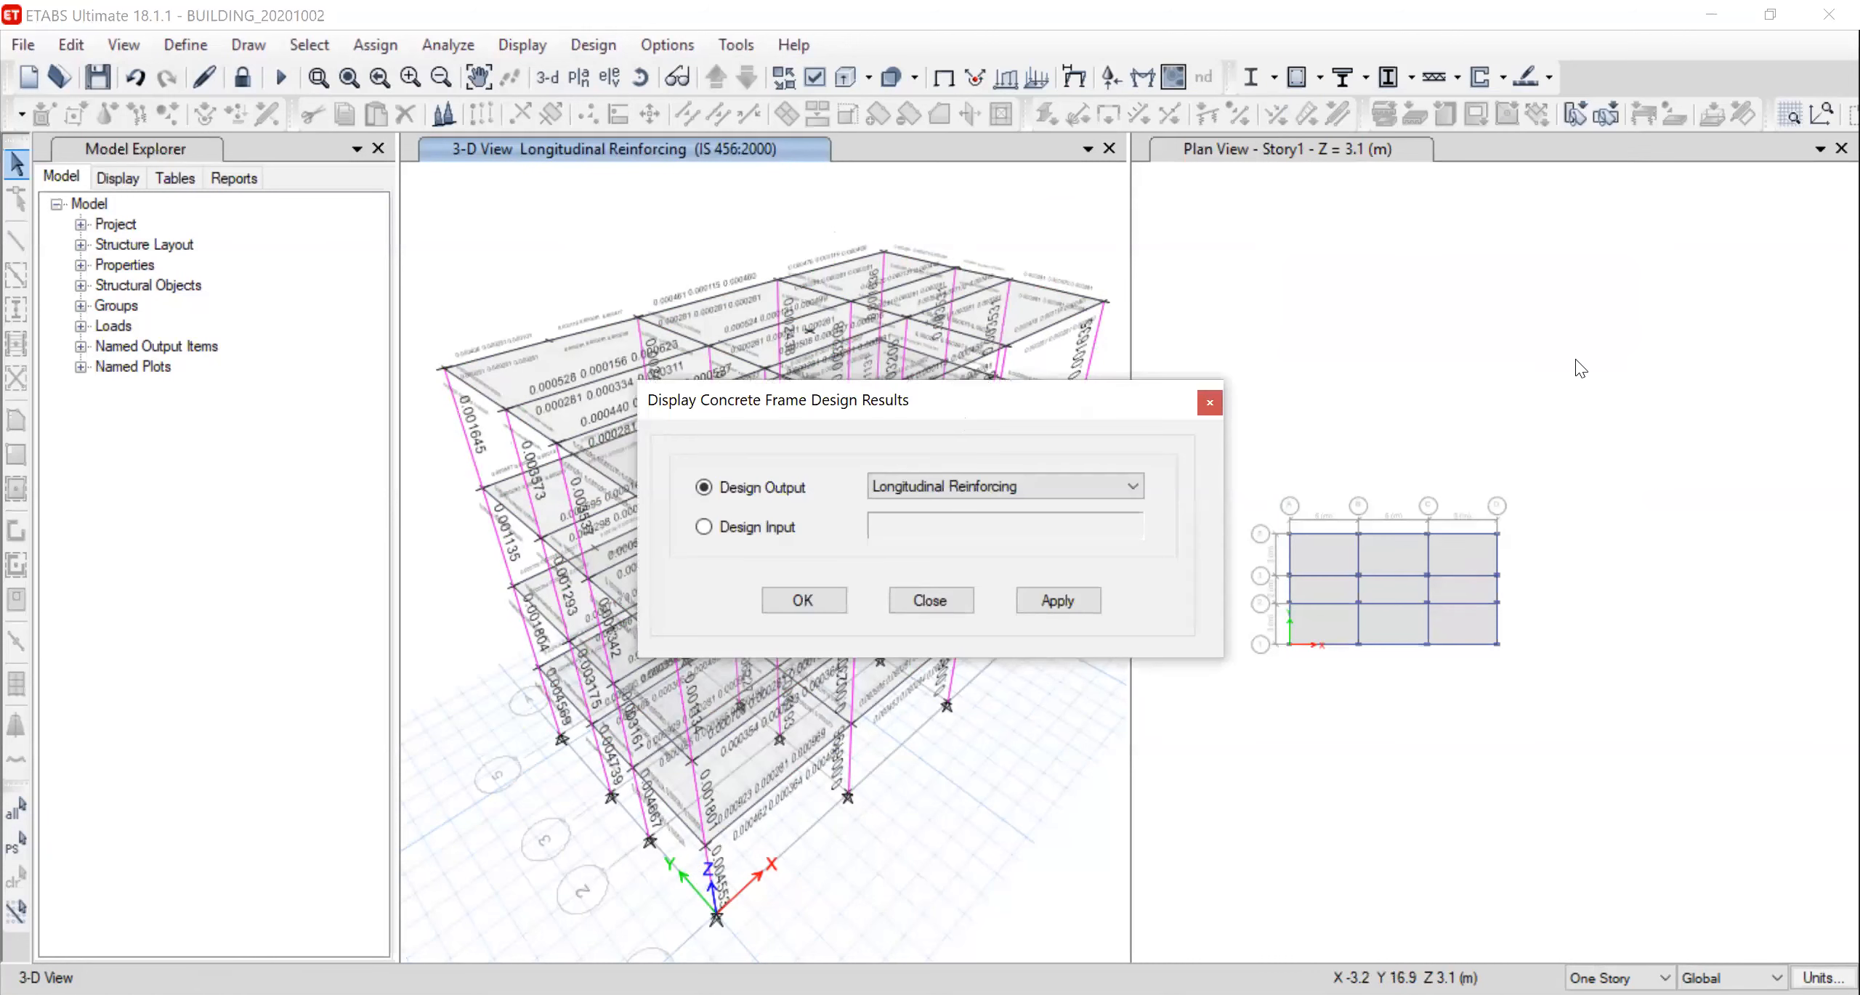
click(1598, 378)
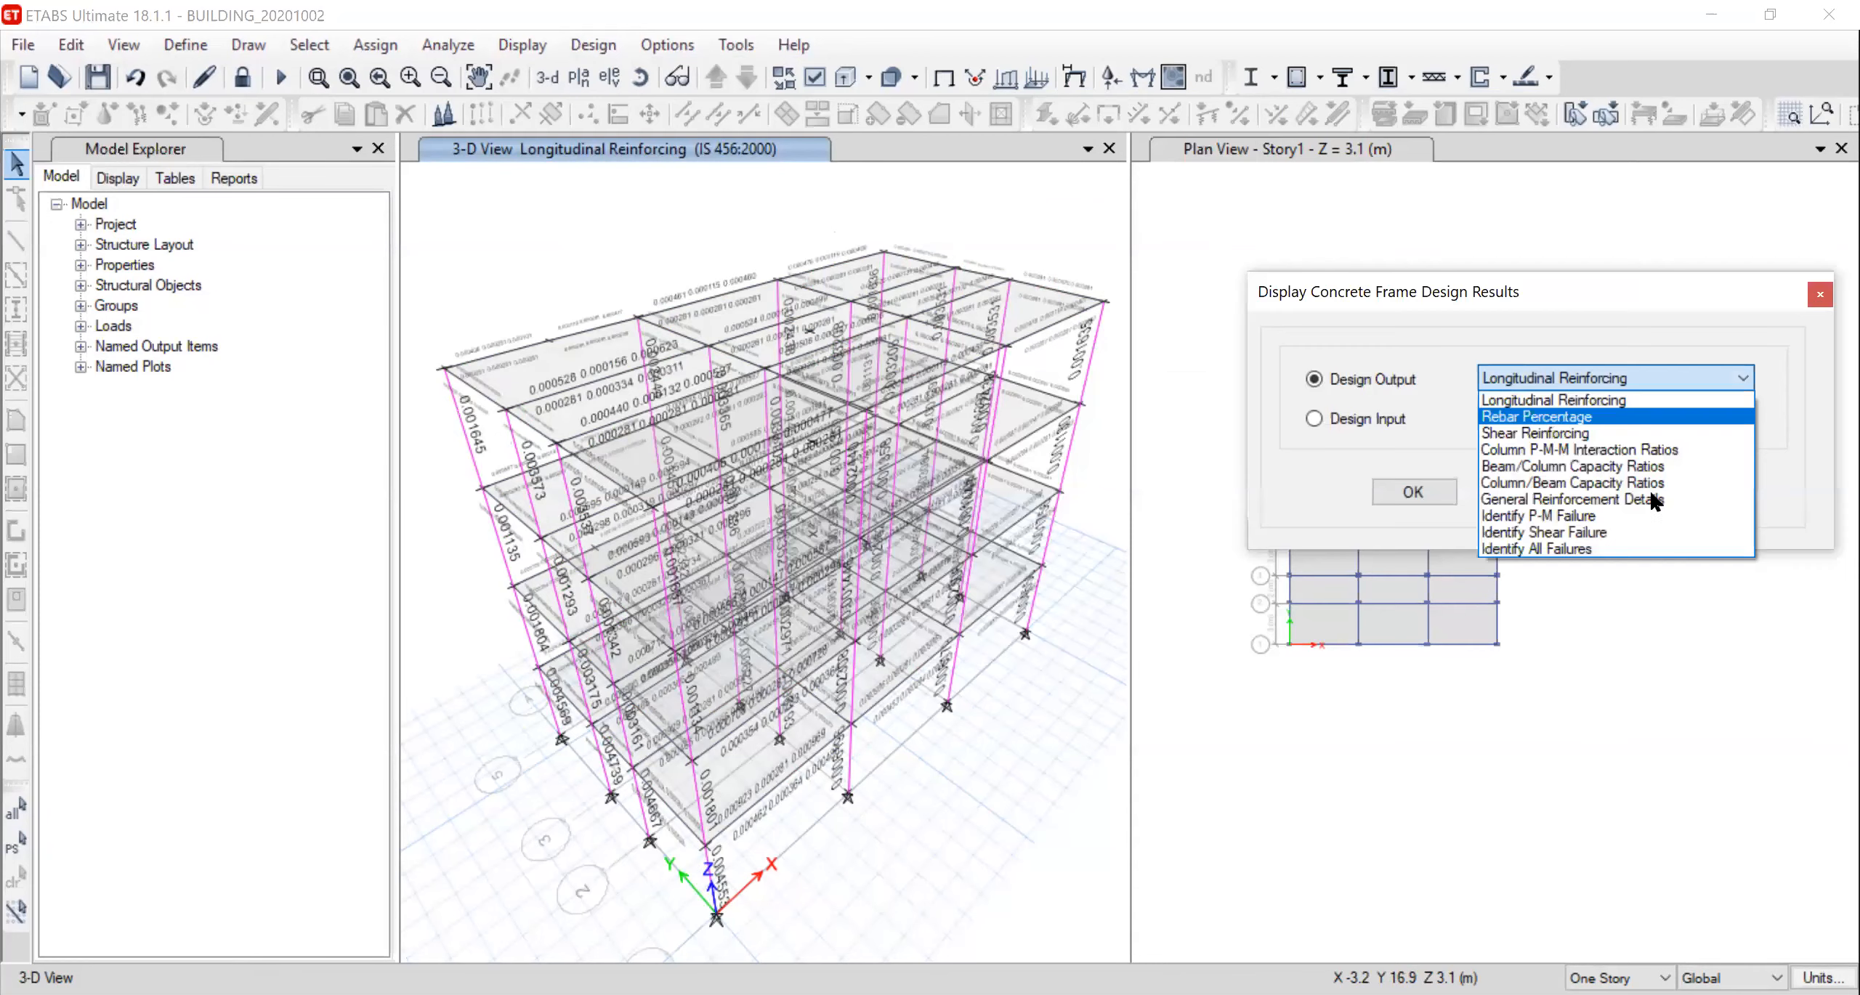
click(1537, 417)
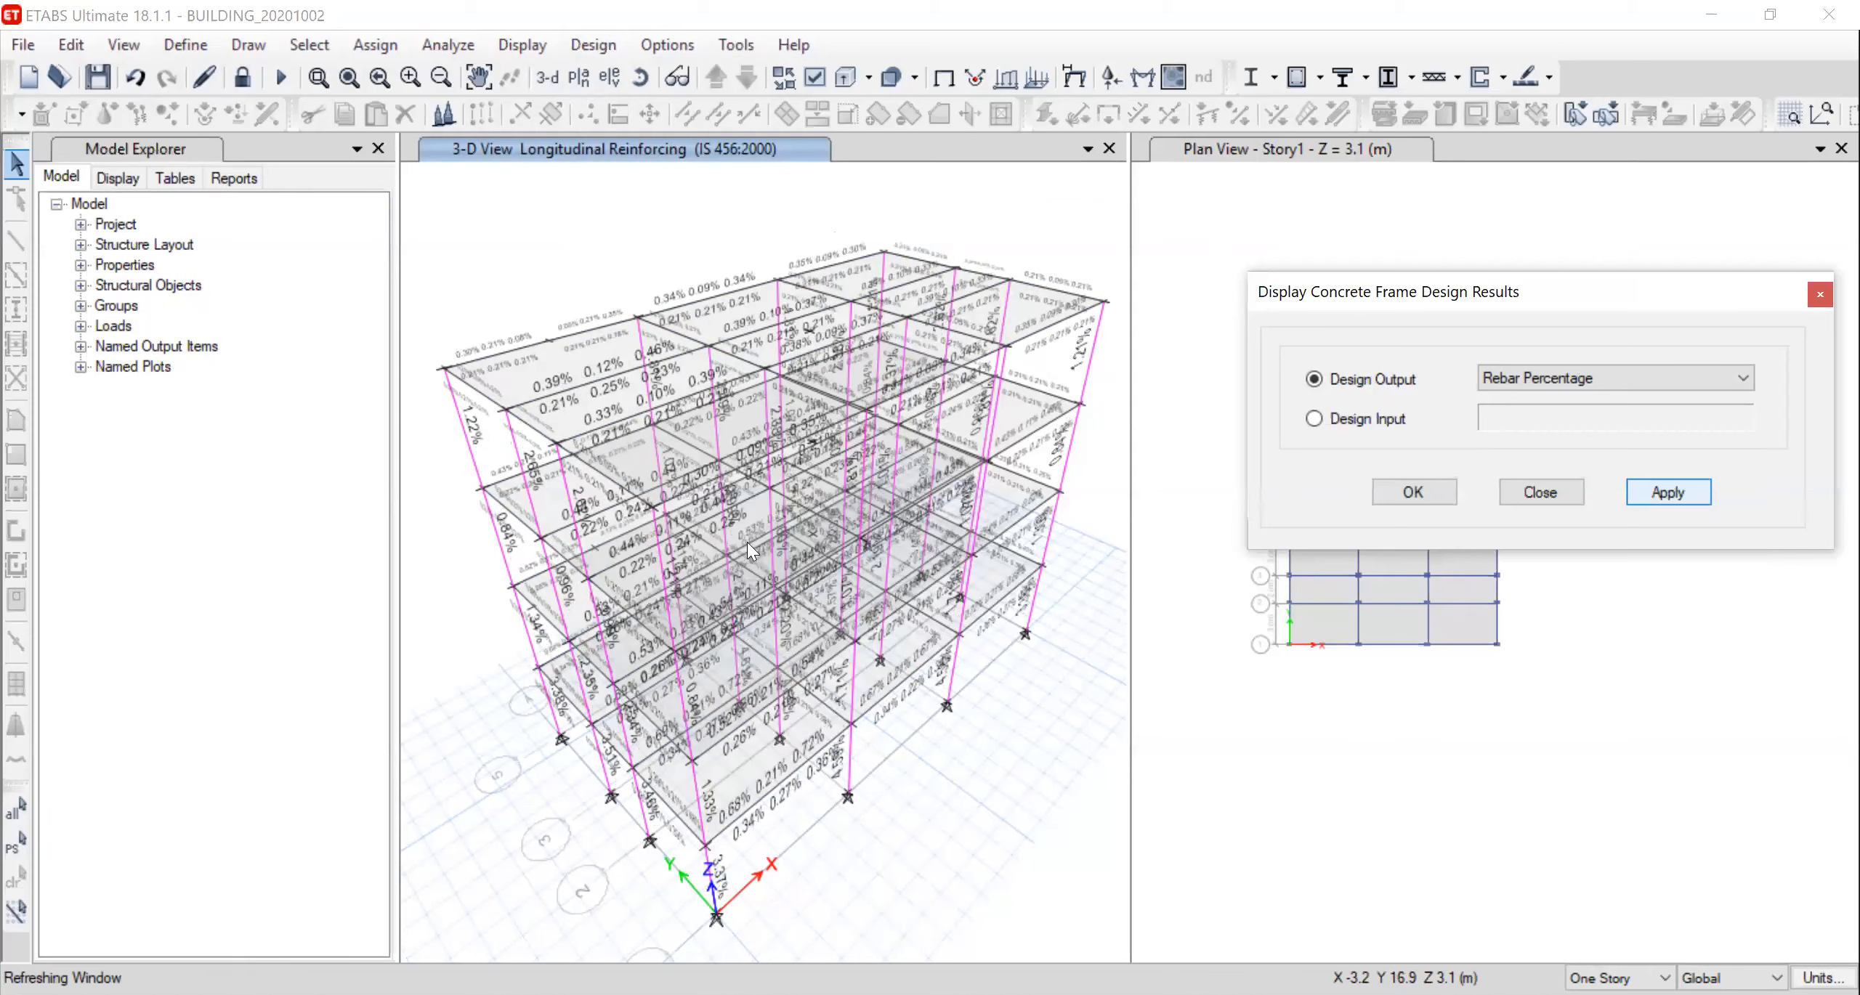
click(810, 810)
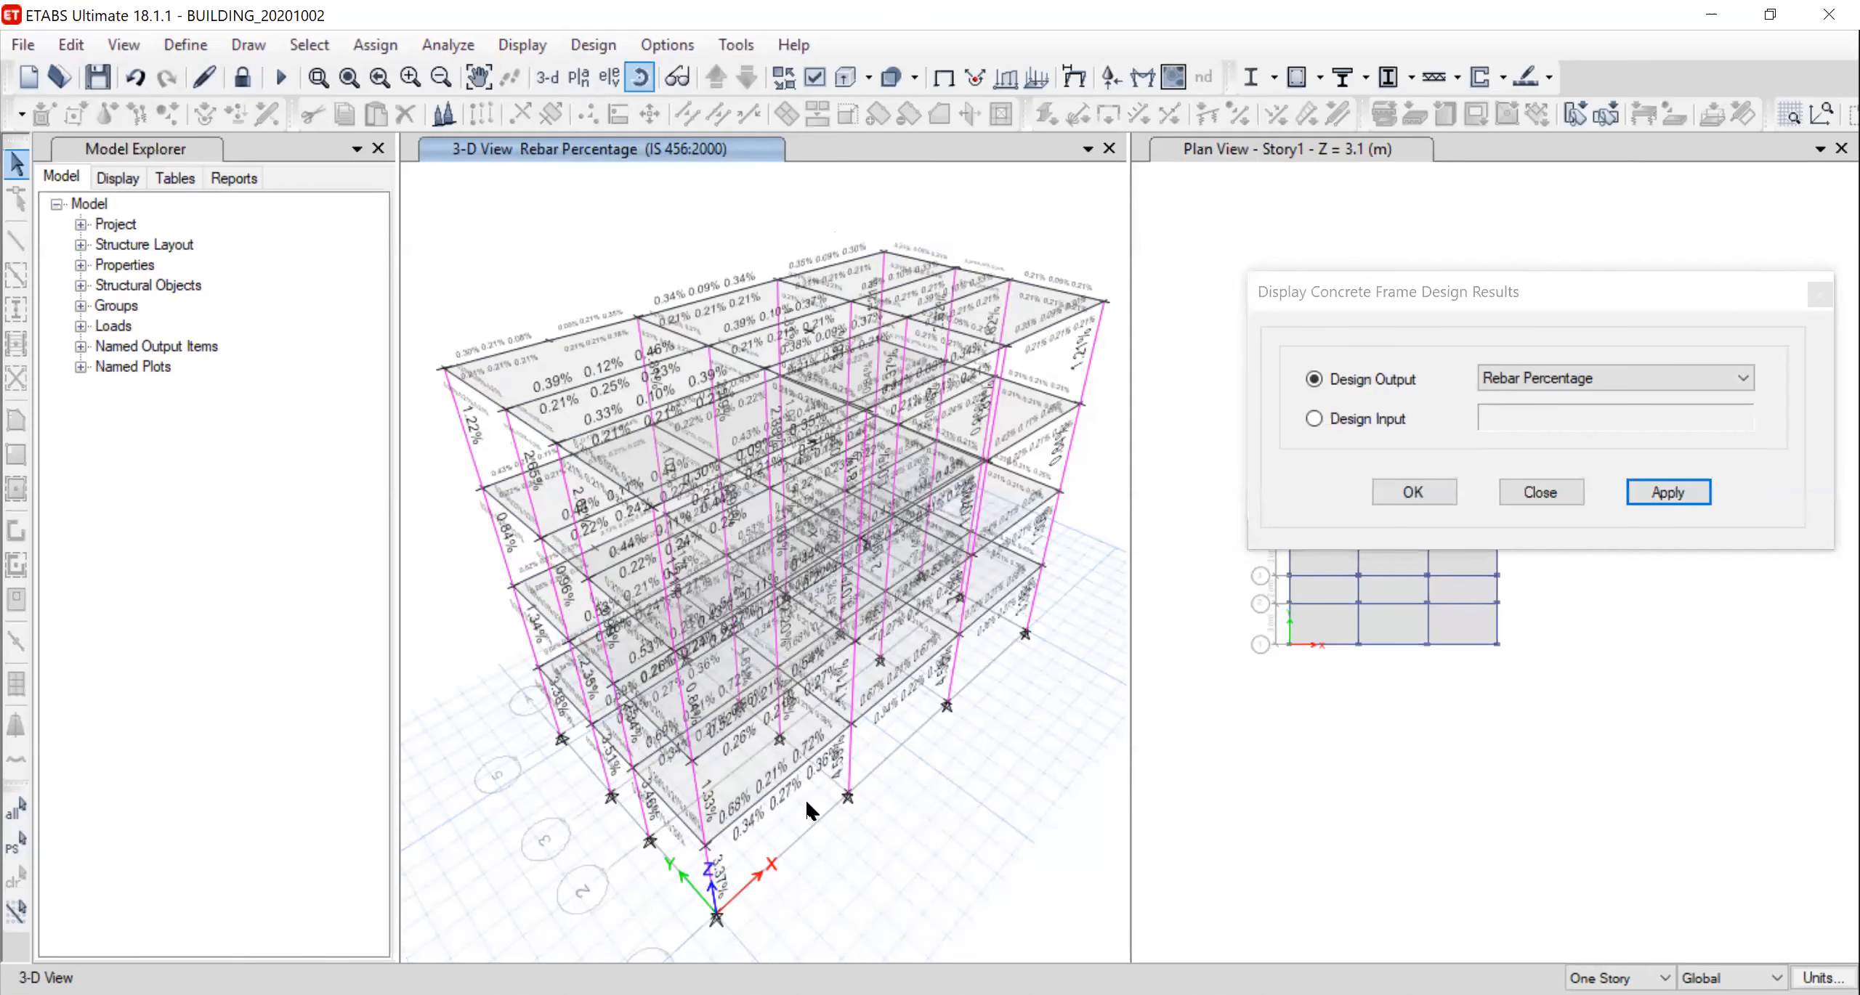
Show the Story4 plan and step through the lower storeys to review beam rebar percentages, ending on Story1
click(579, 77)
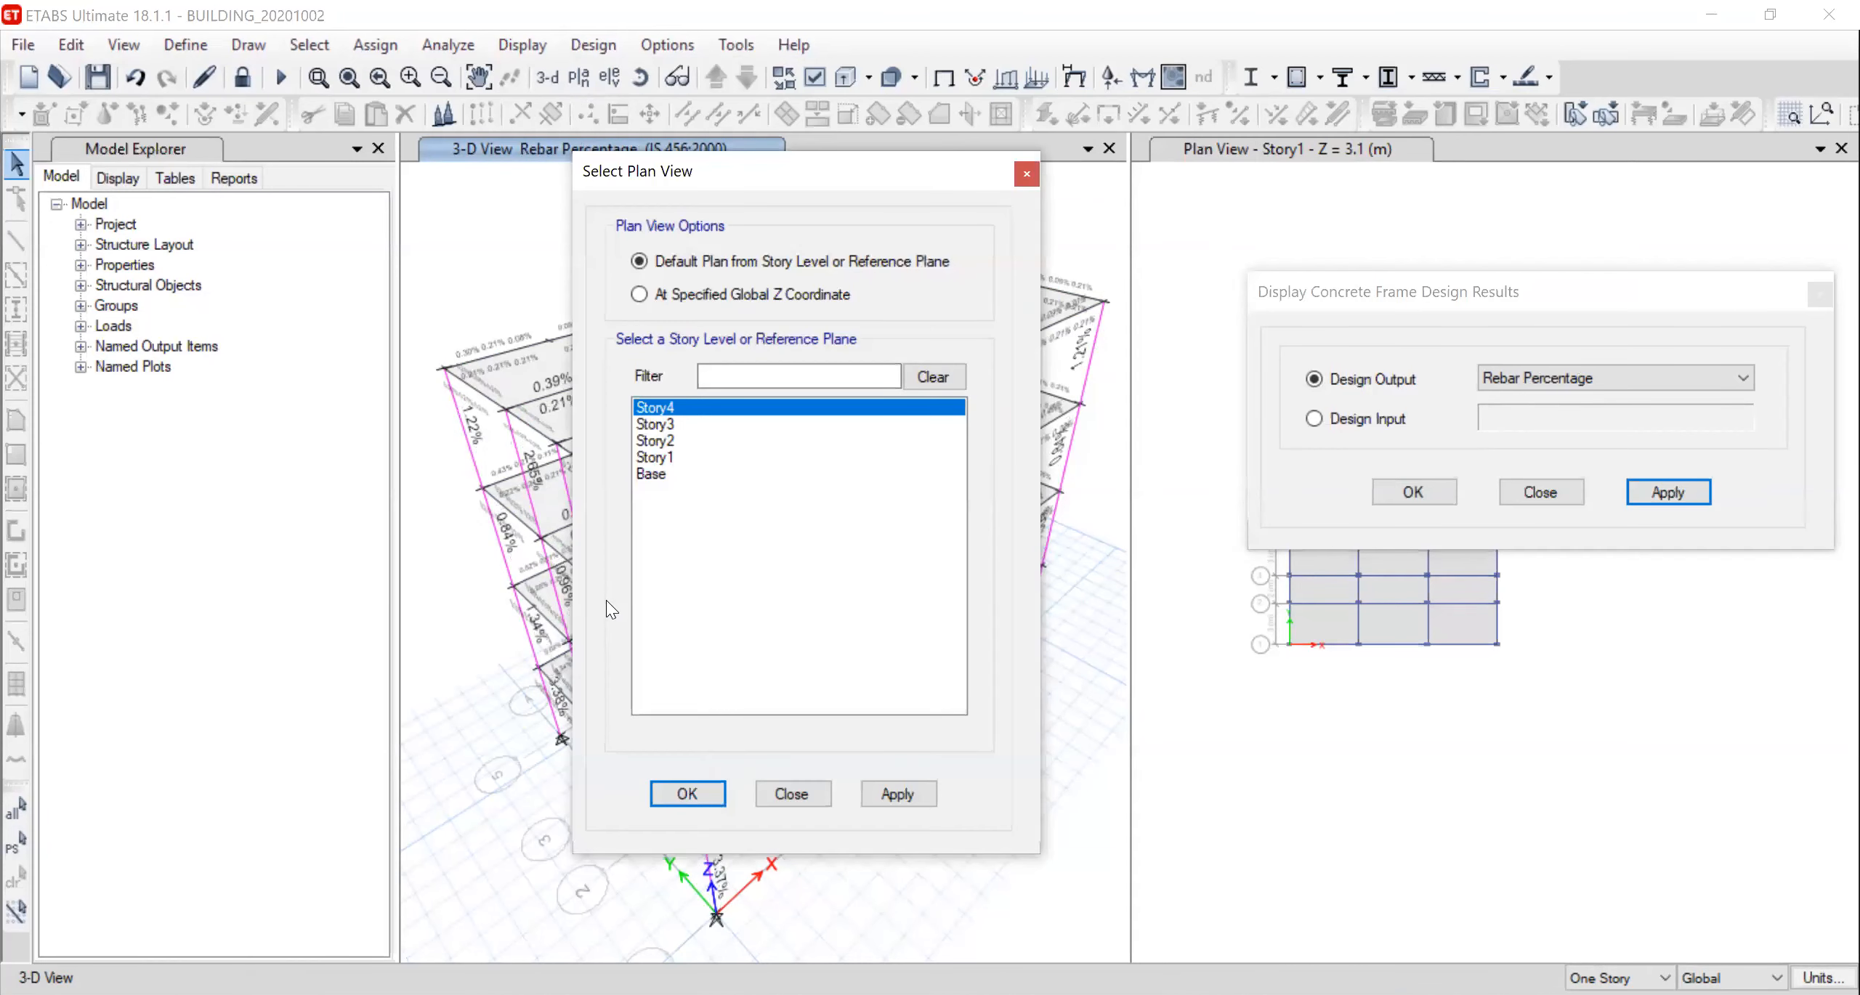
key(Return)
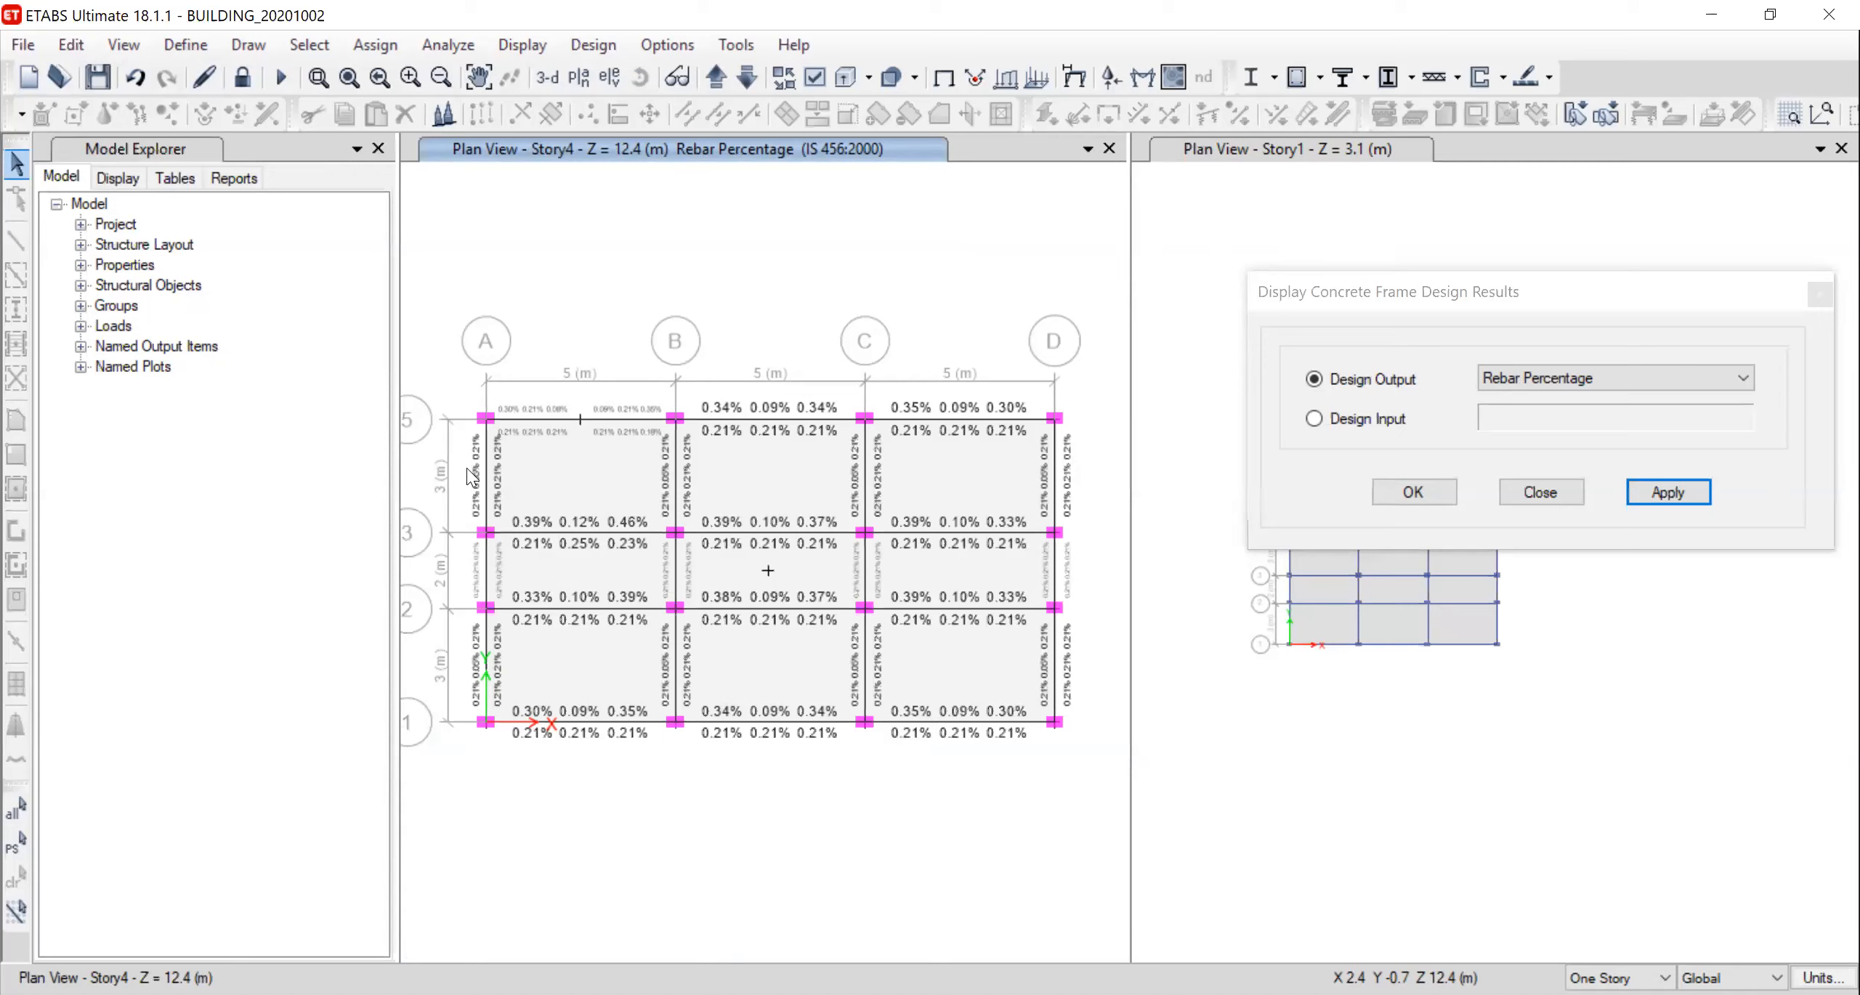
click(751, 78)
double_click(751, 78)
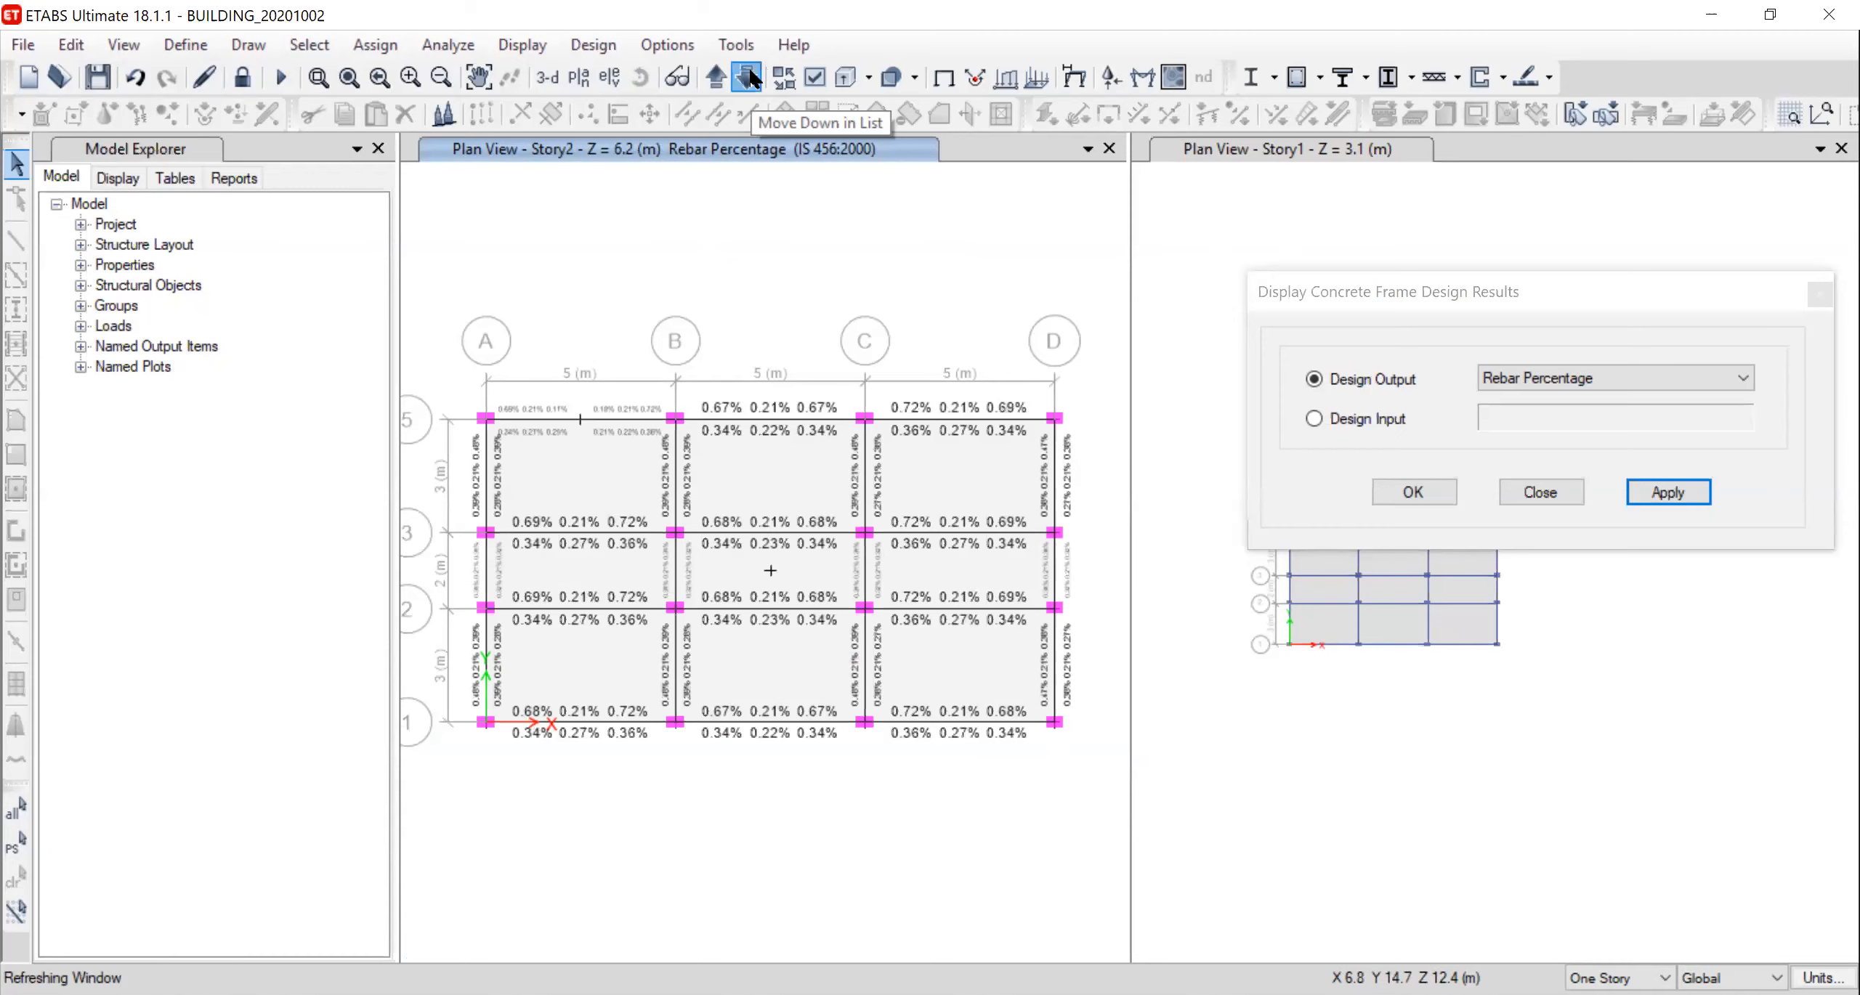
double_click(749, 71)
click(719, 77)
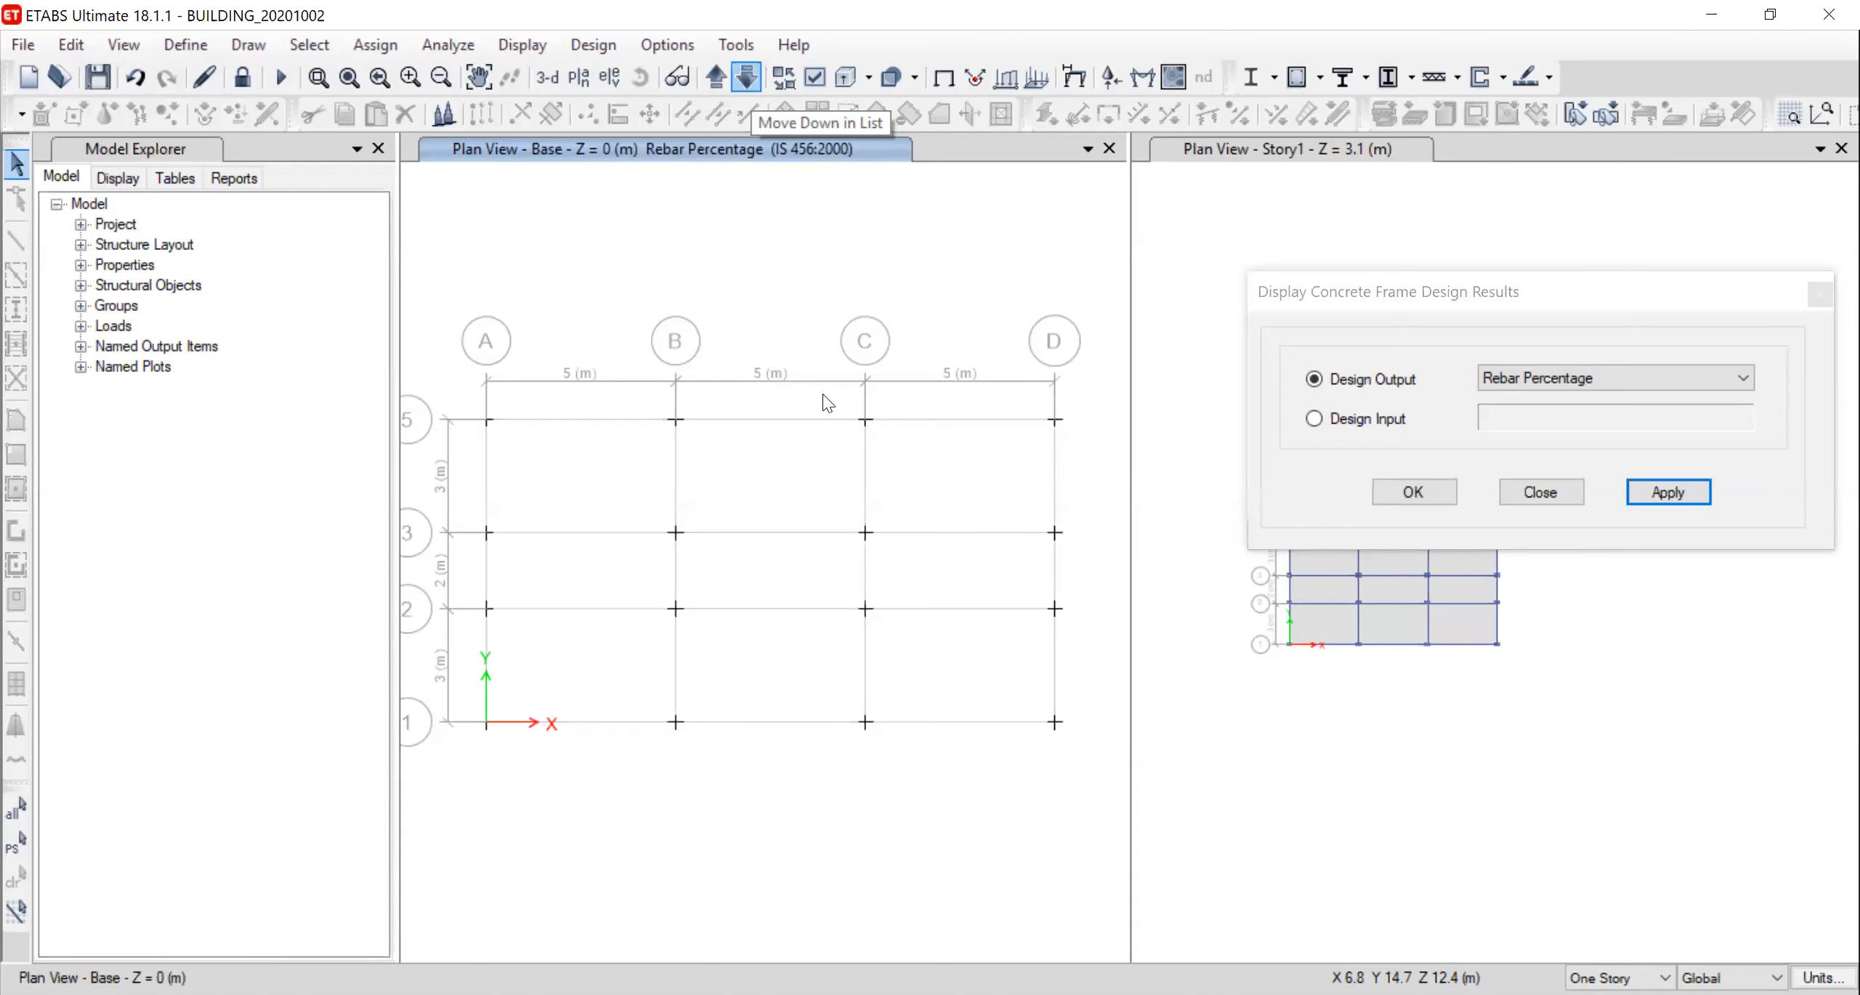
Switch the displayed design output to Shear Reinforcing on the Story1 plan
click(1598, 377)
click(1562, 432)
click(1668, 493)
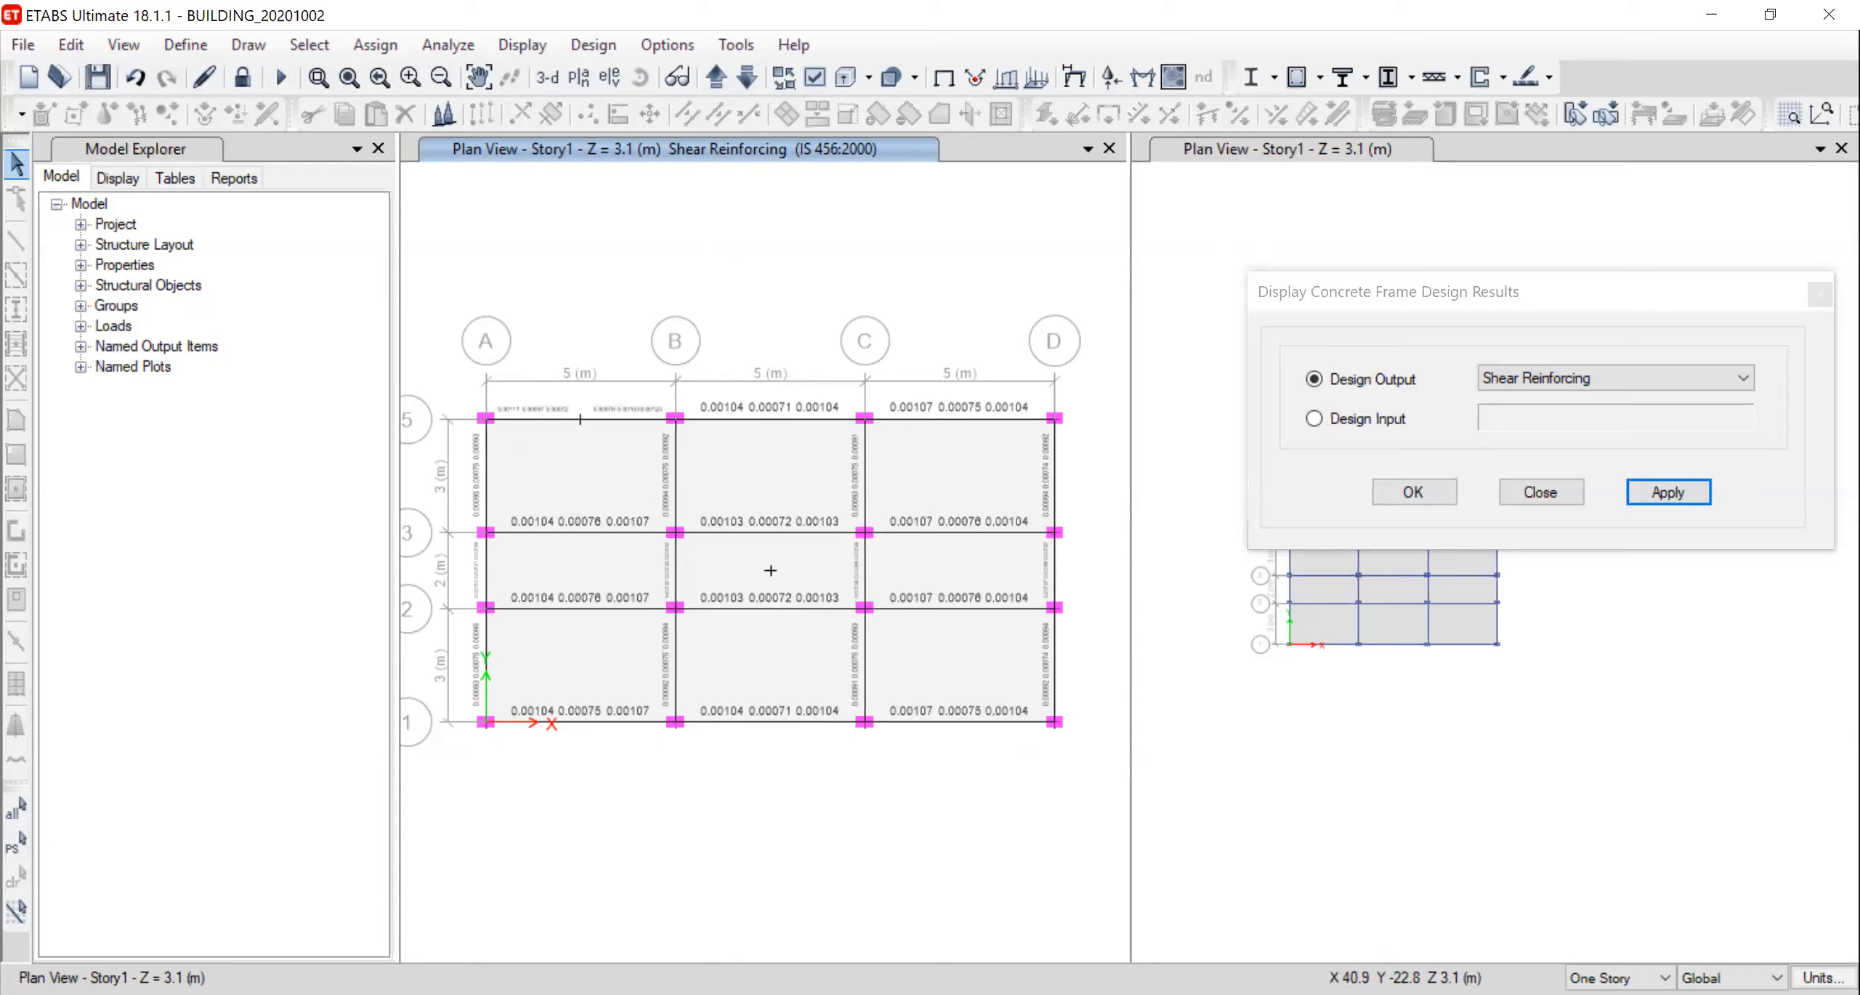
click(1820, 978)
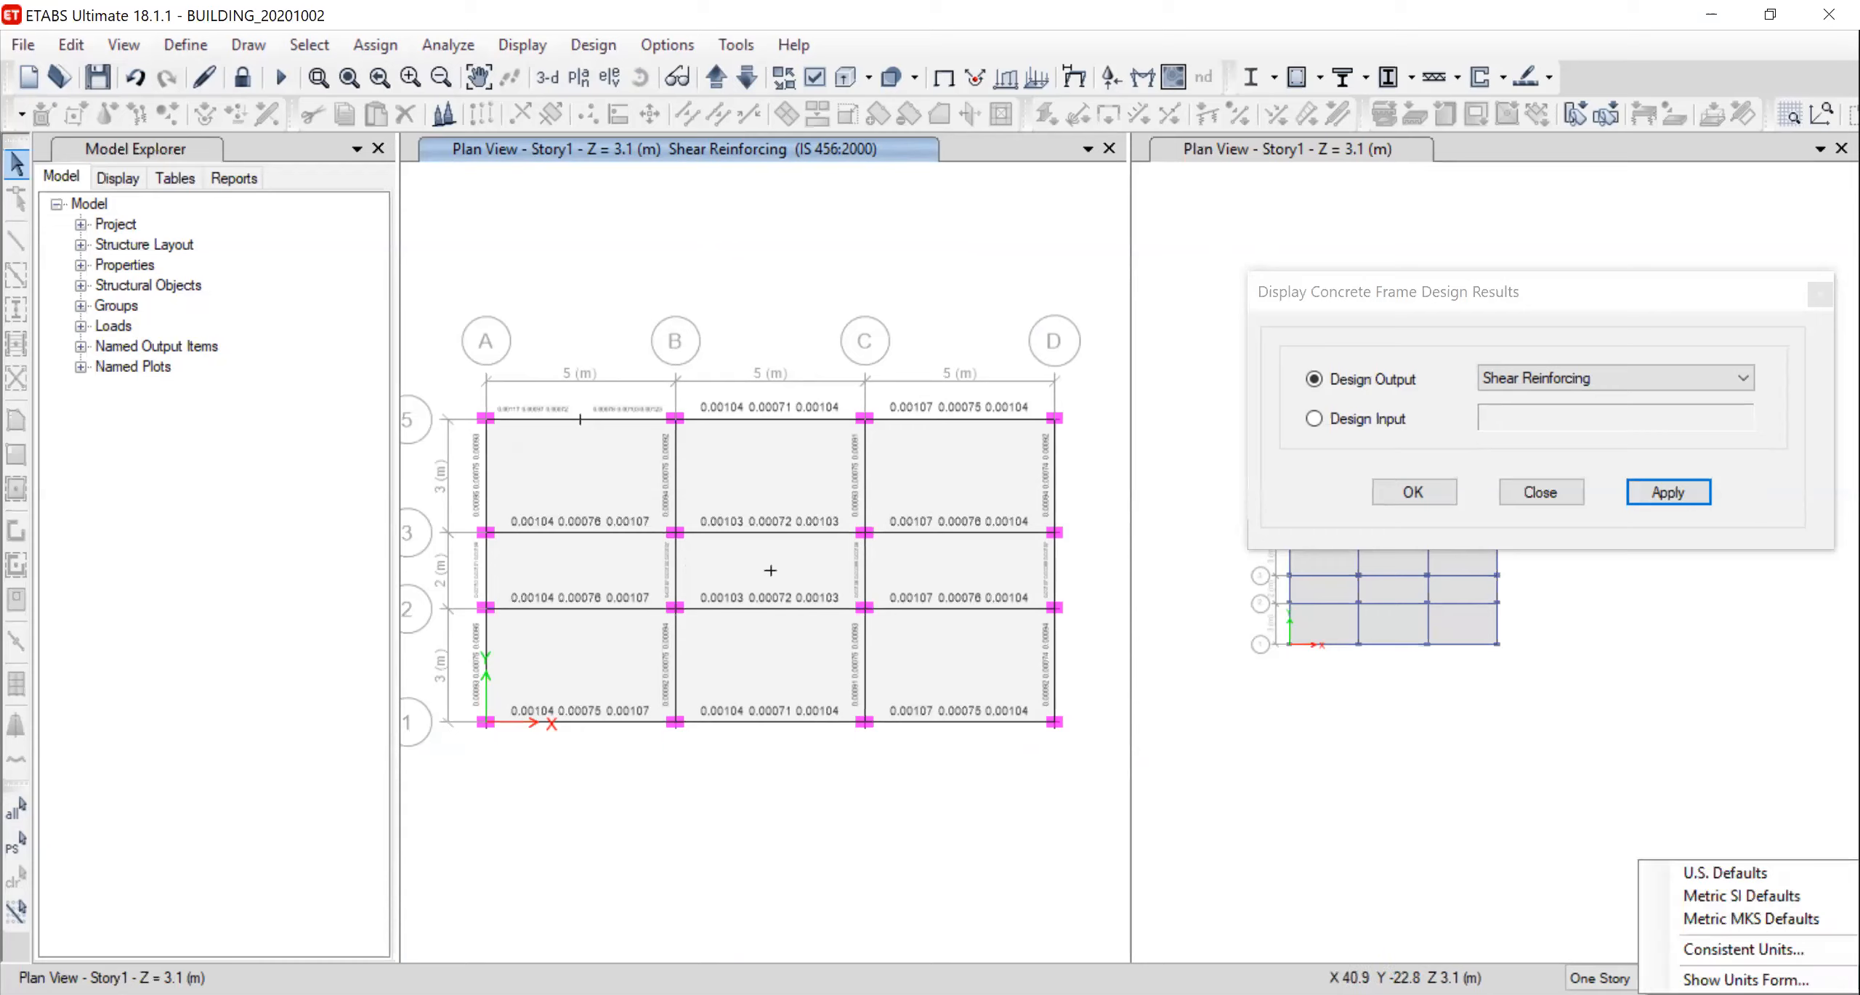
click(1744, 950)
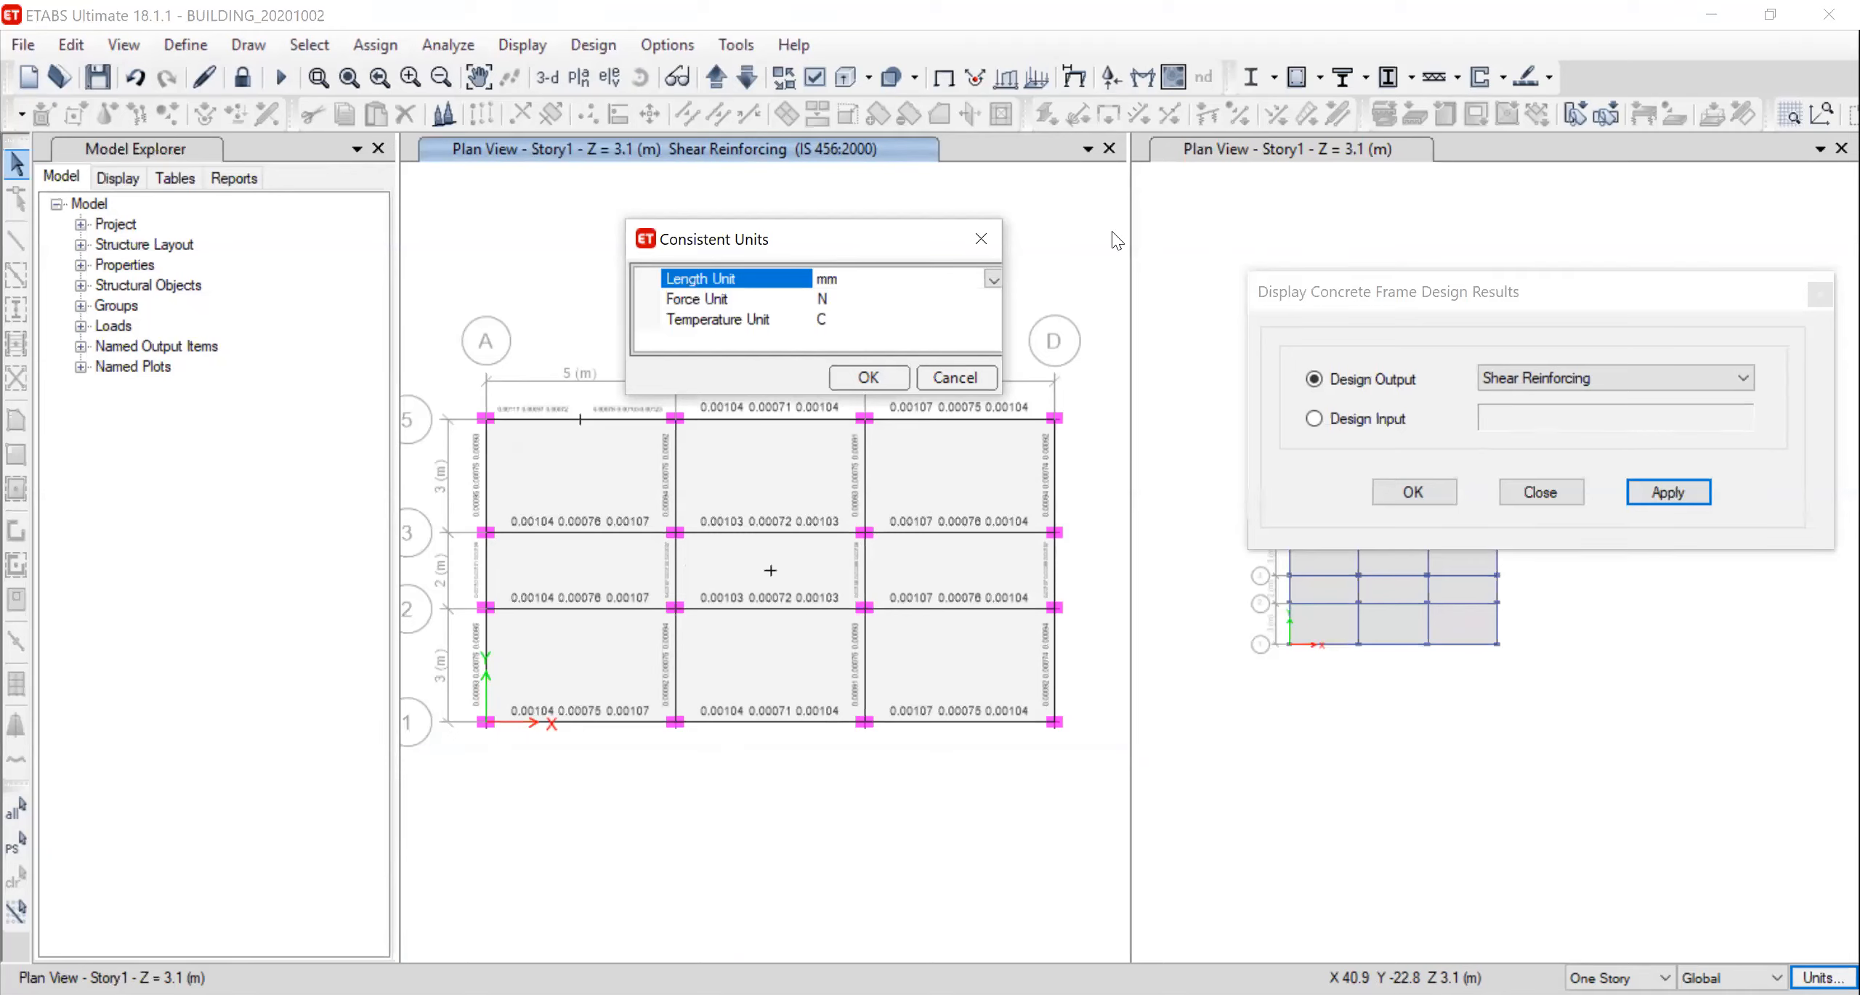
click(1250, 367)
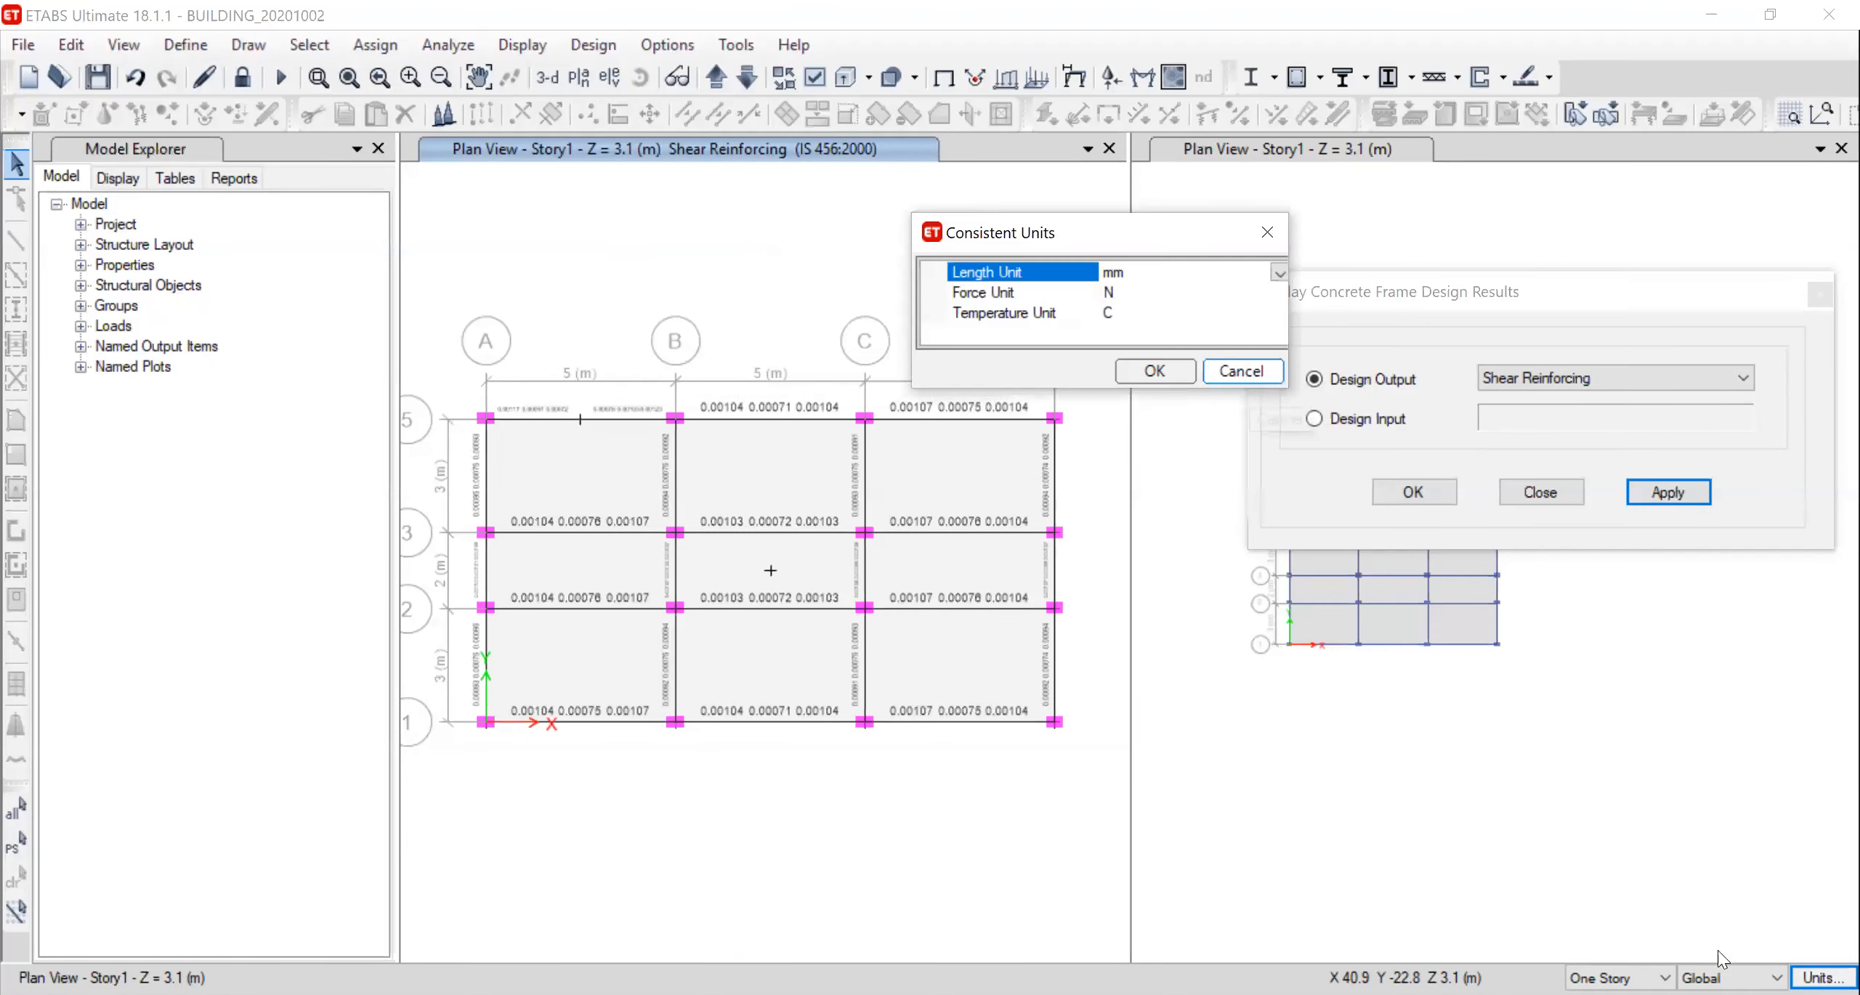
Set the model's consistent units to mm, N and C
click(1822, 978)
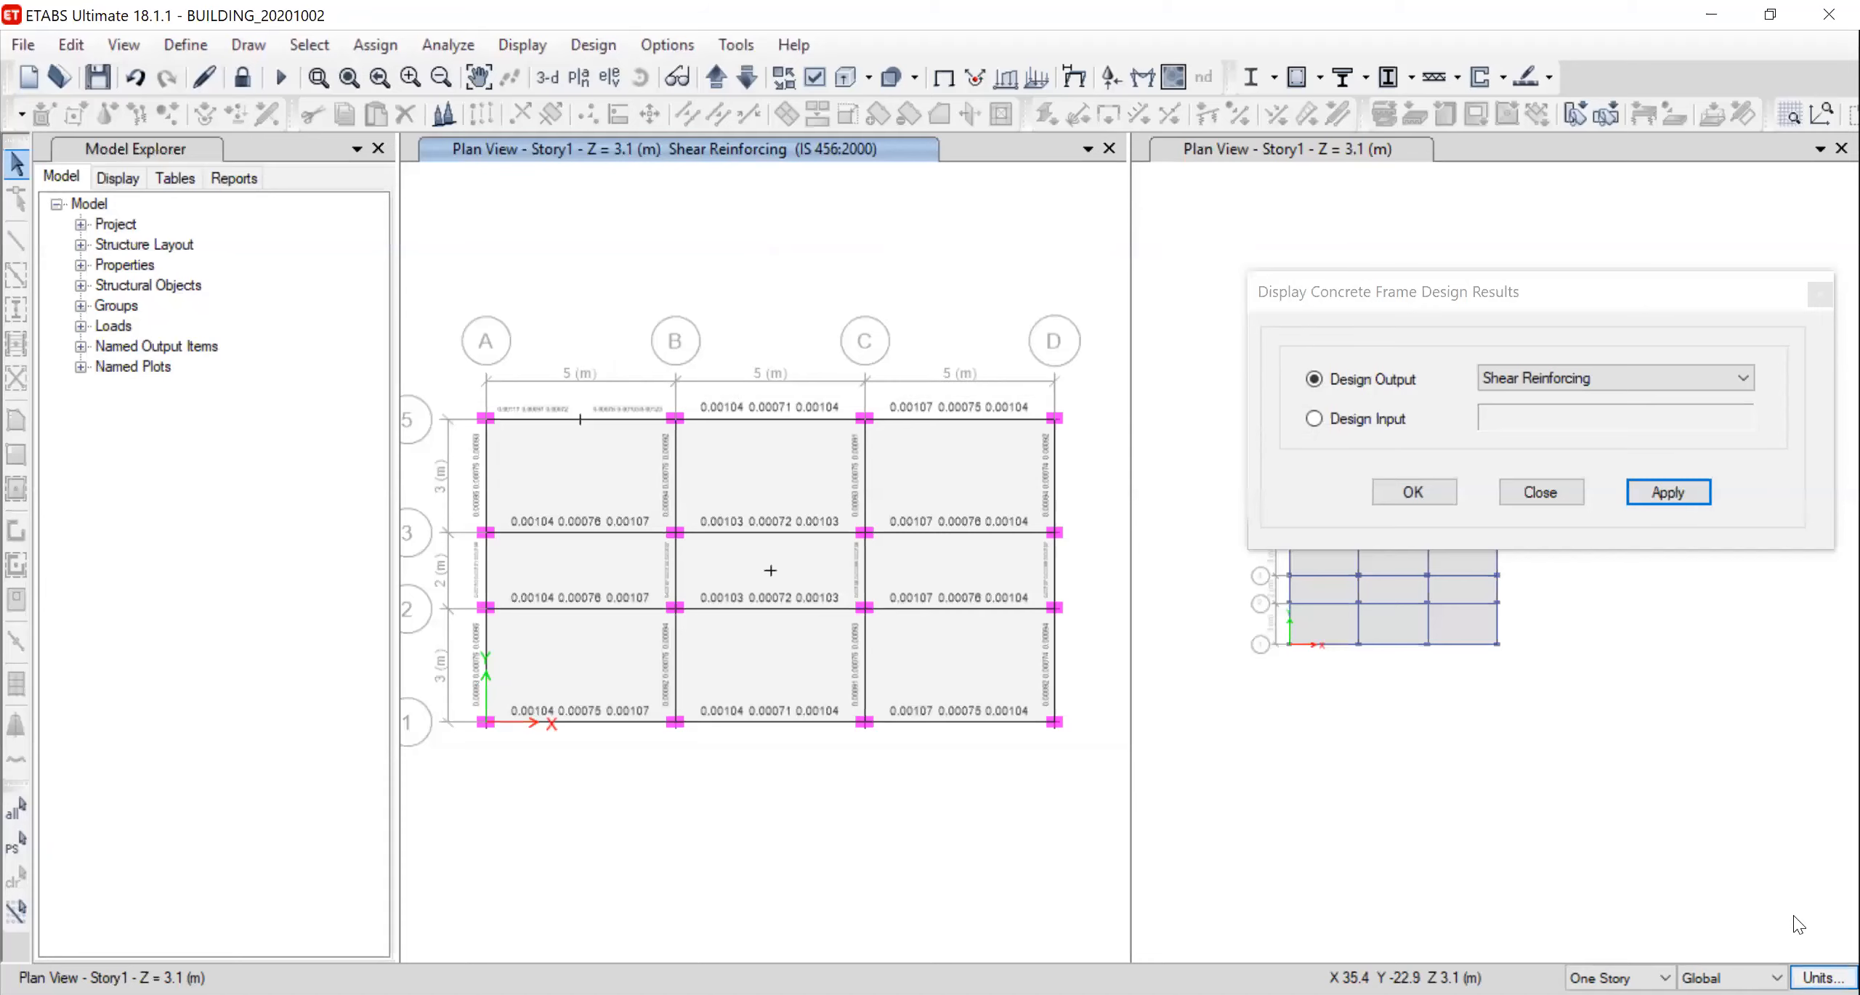
click(1764, 950)
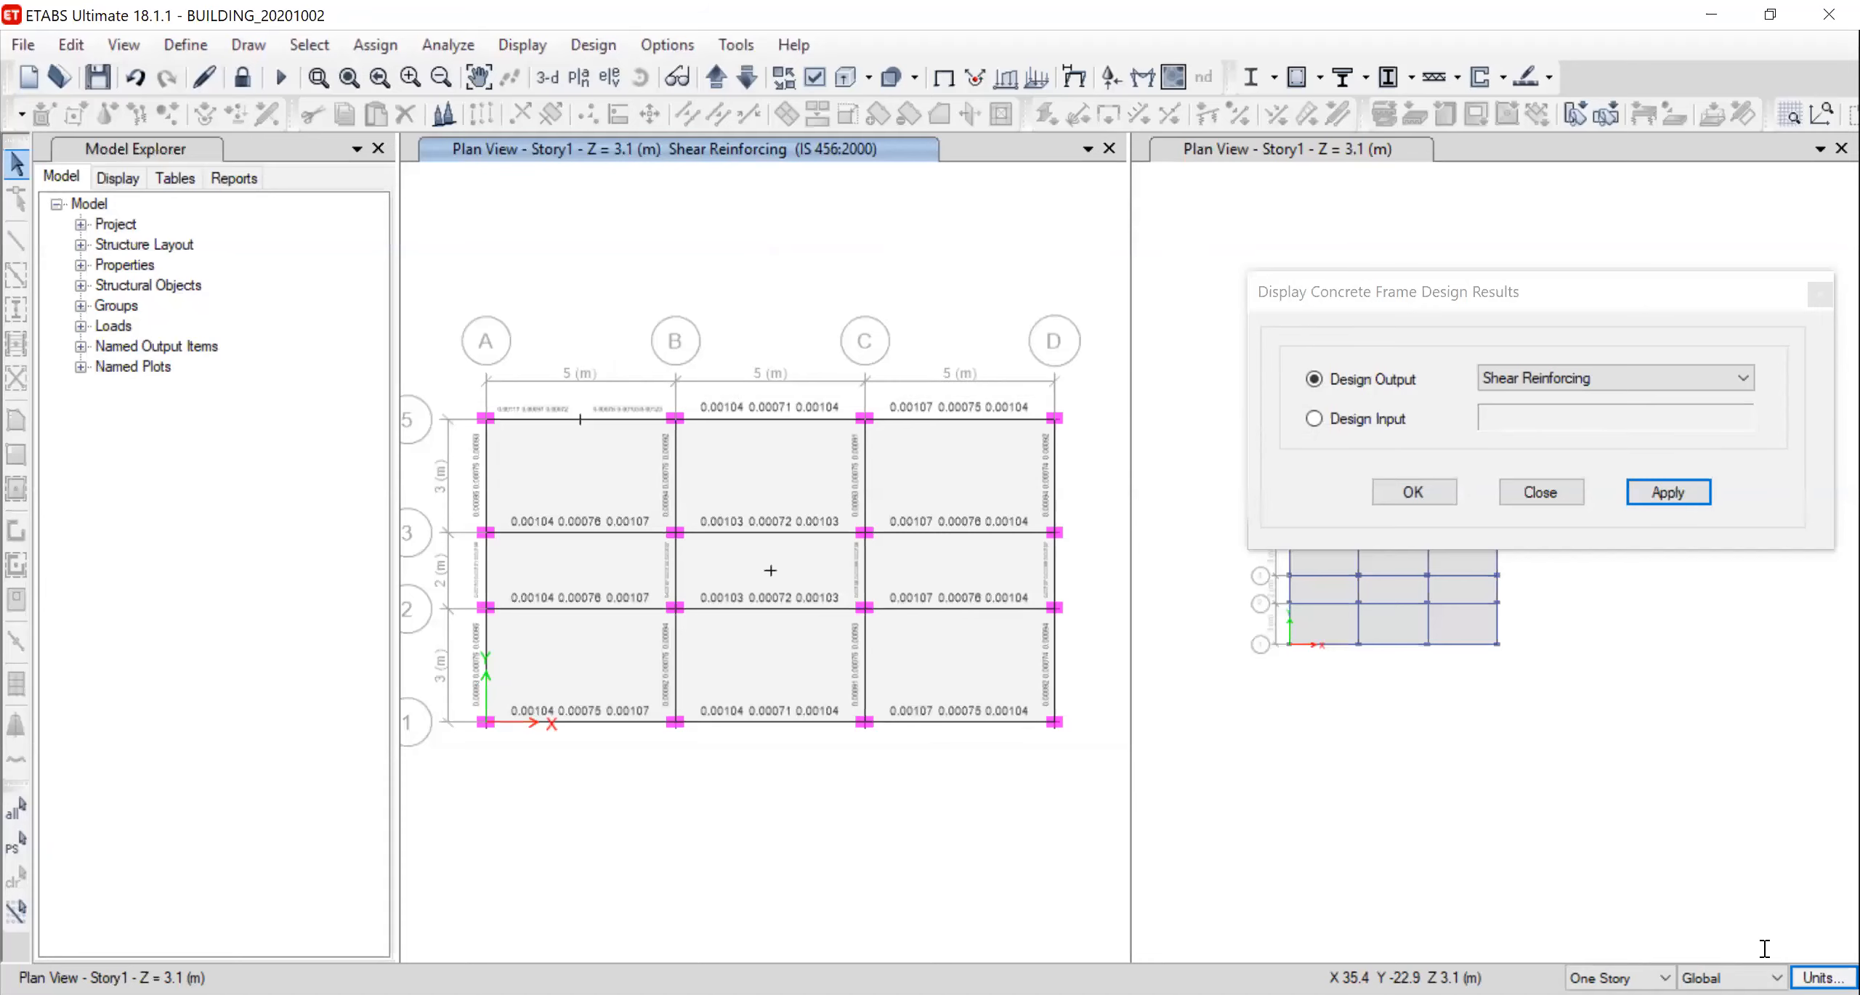
click(860, 376)
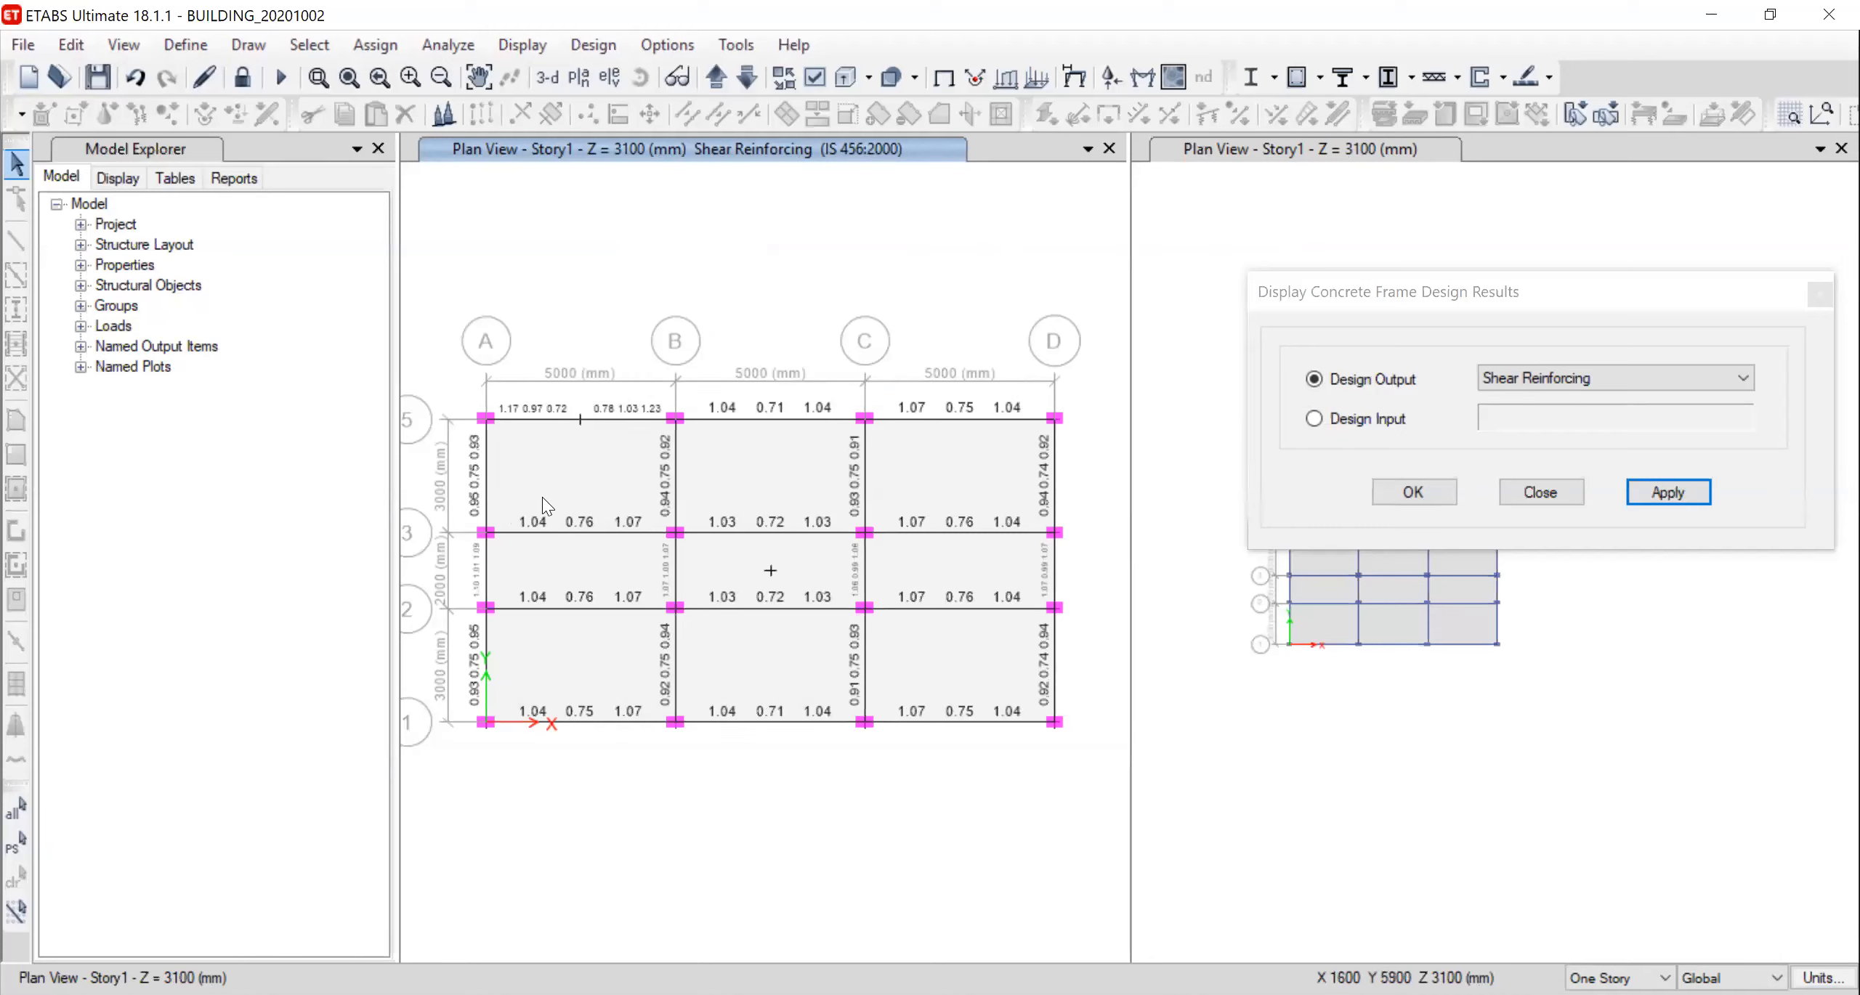
Show the elevation along grid A to view the shear reinforcing of its beams and columns
mouse_move(543, 519)
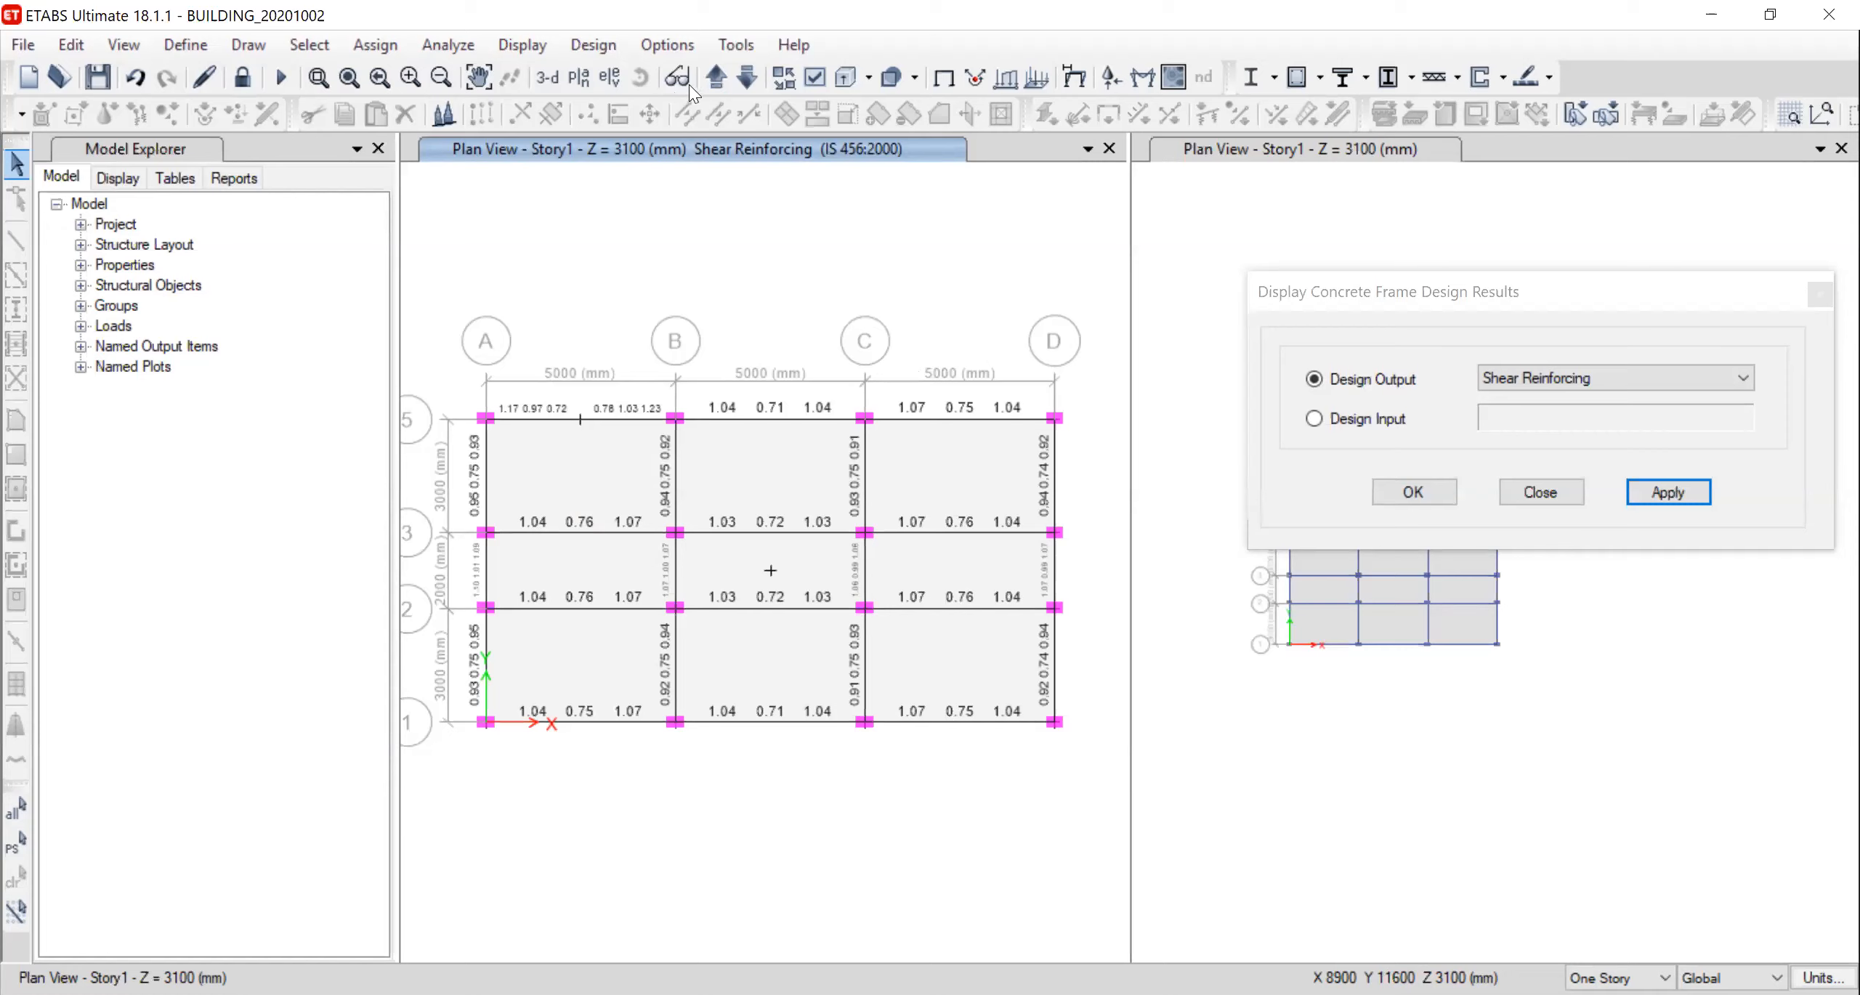
click(609, 77)
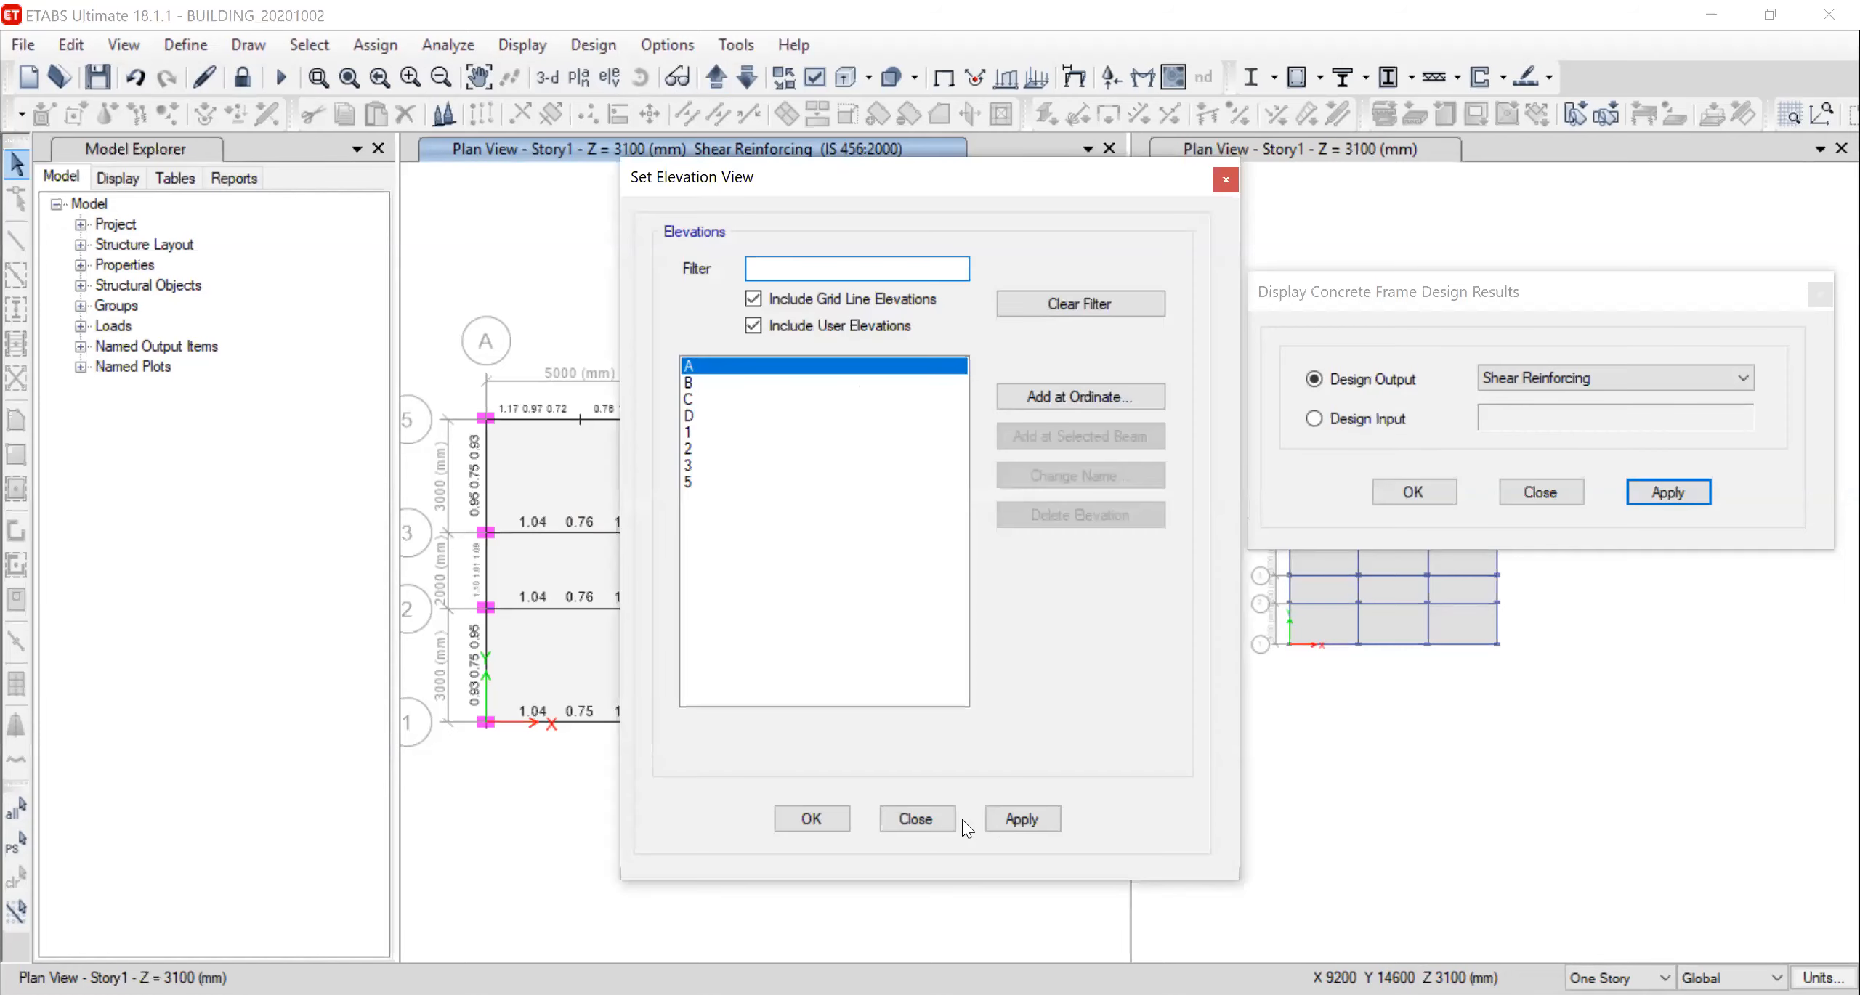
click(997, 819)
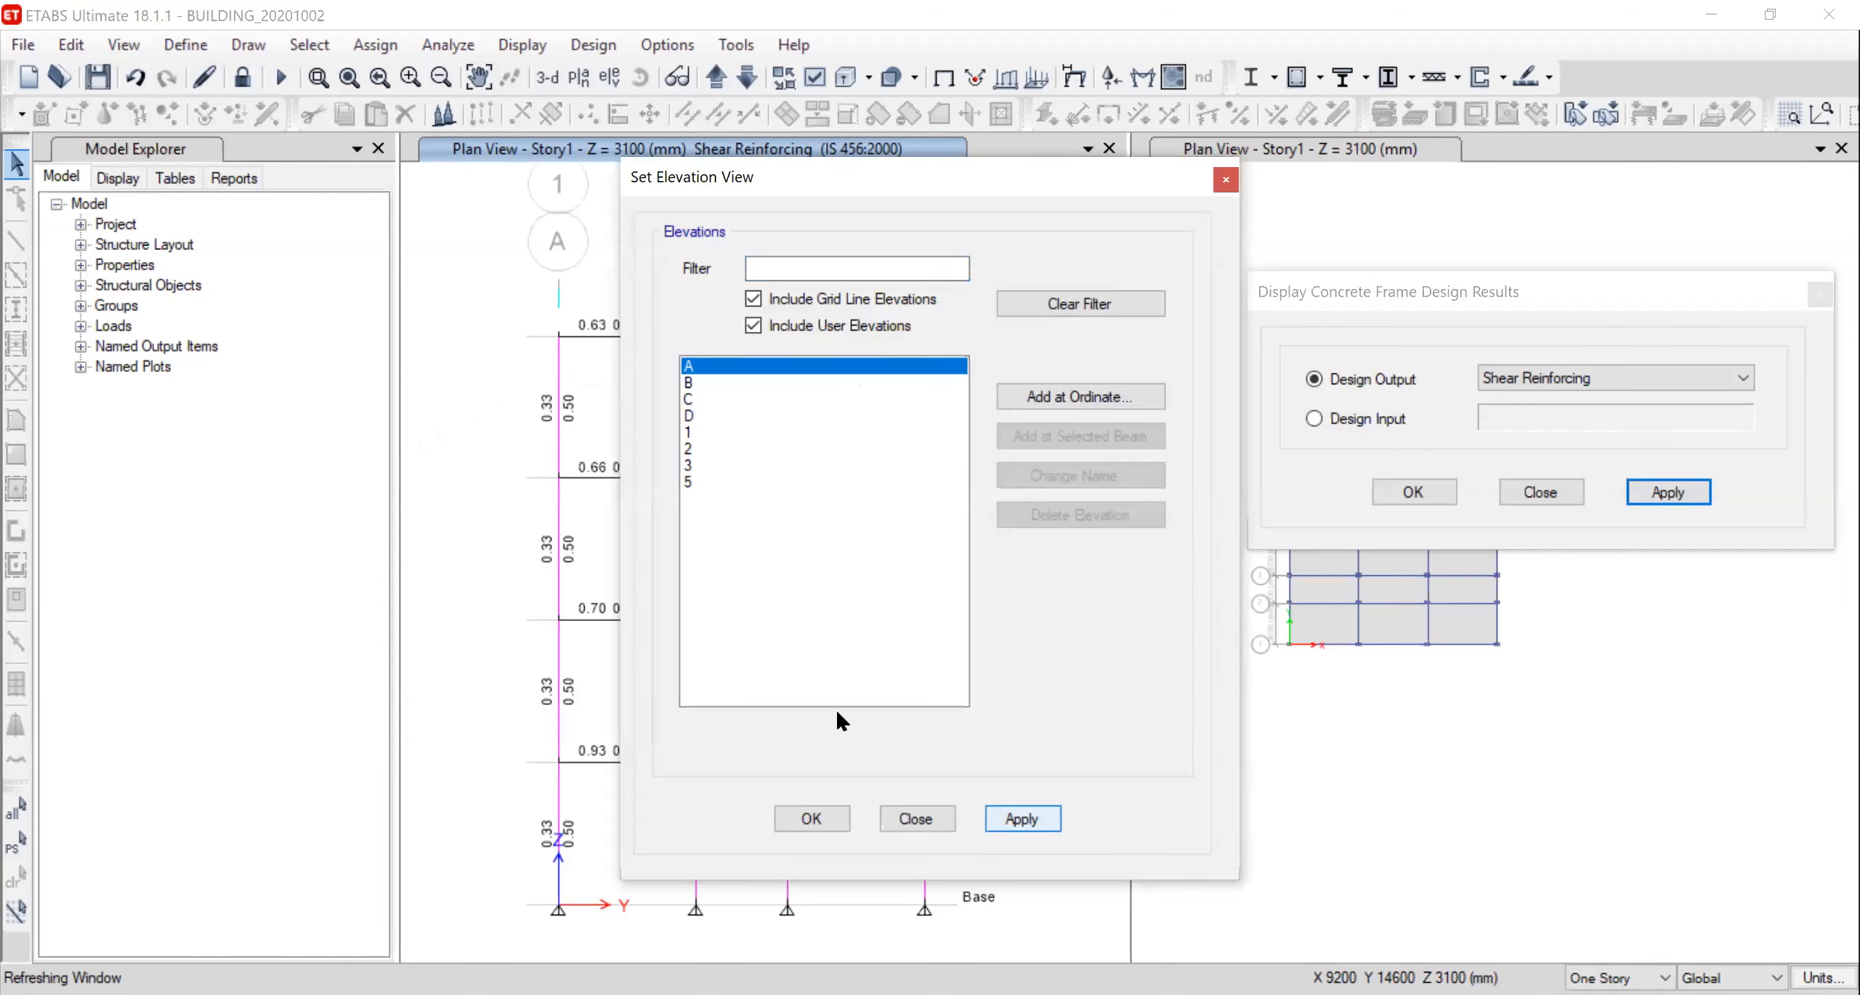
click(811, 819)
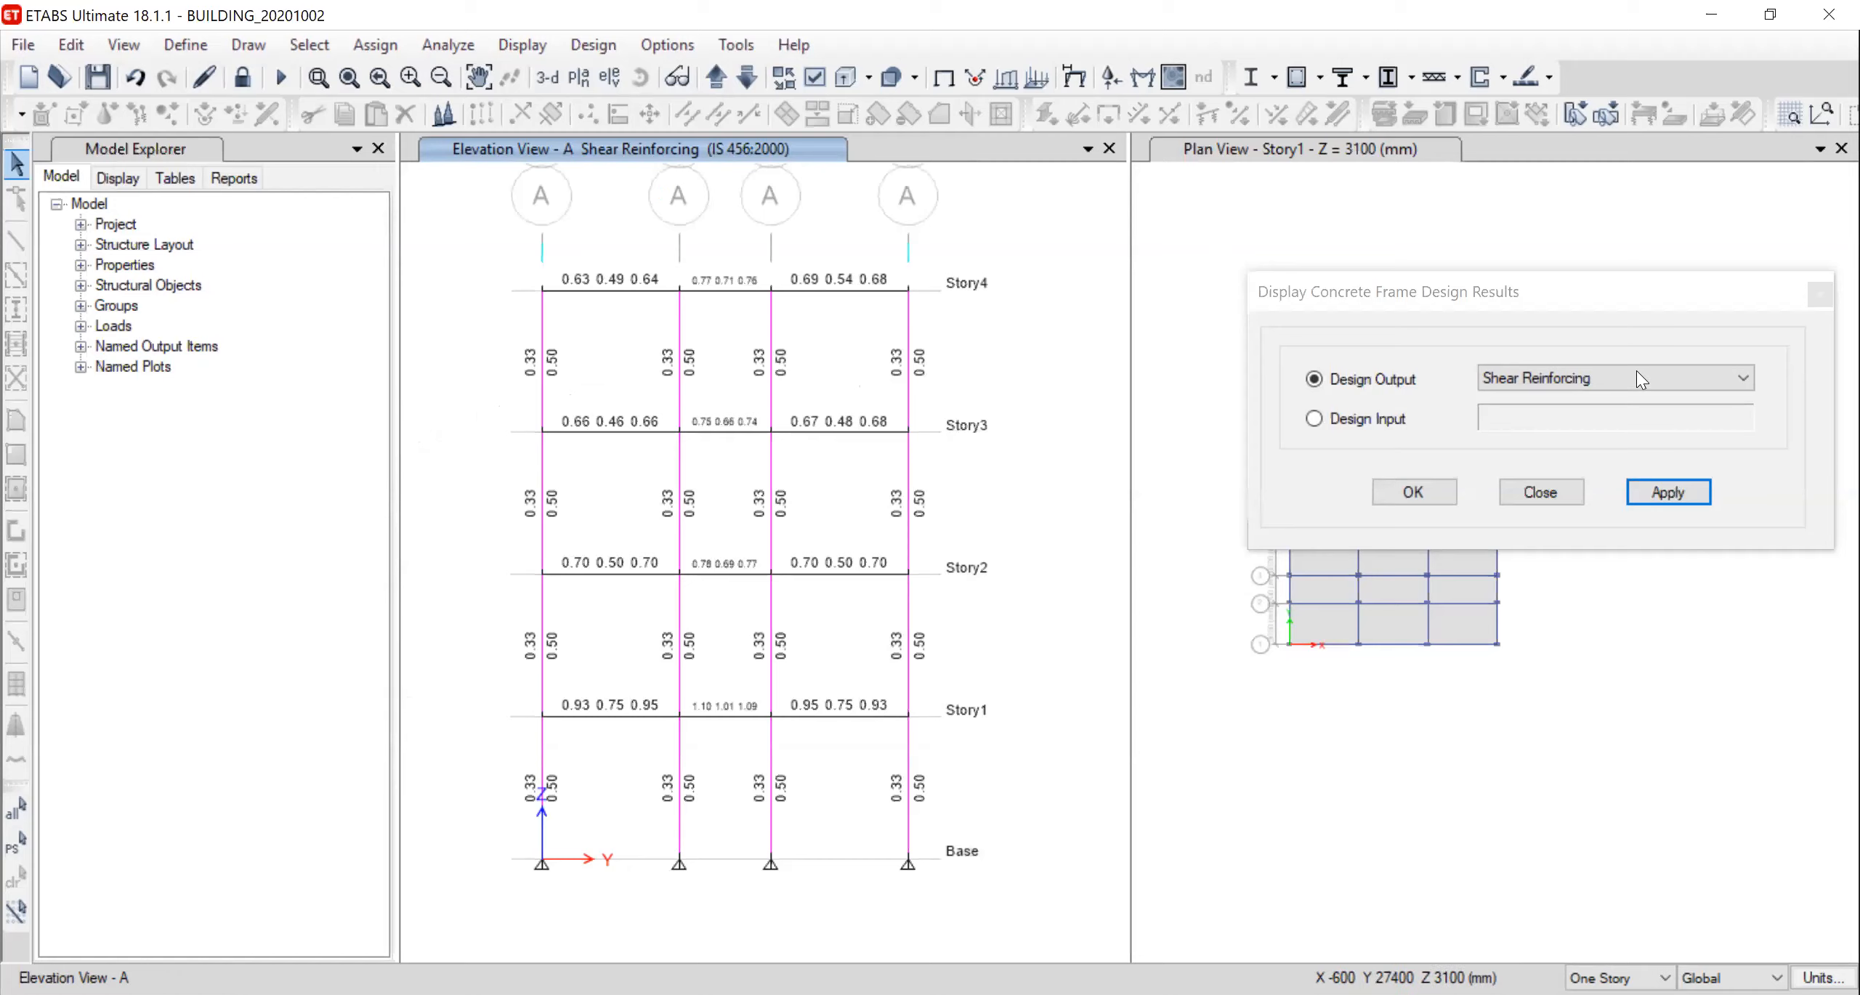
Switch the design output on elevation A to Rebar Percentage
click(1613, 378)
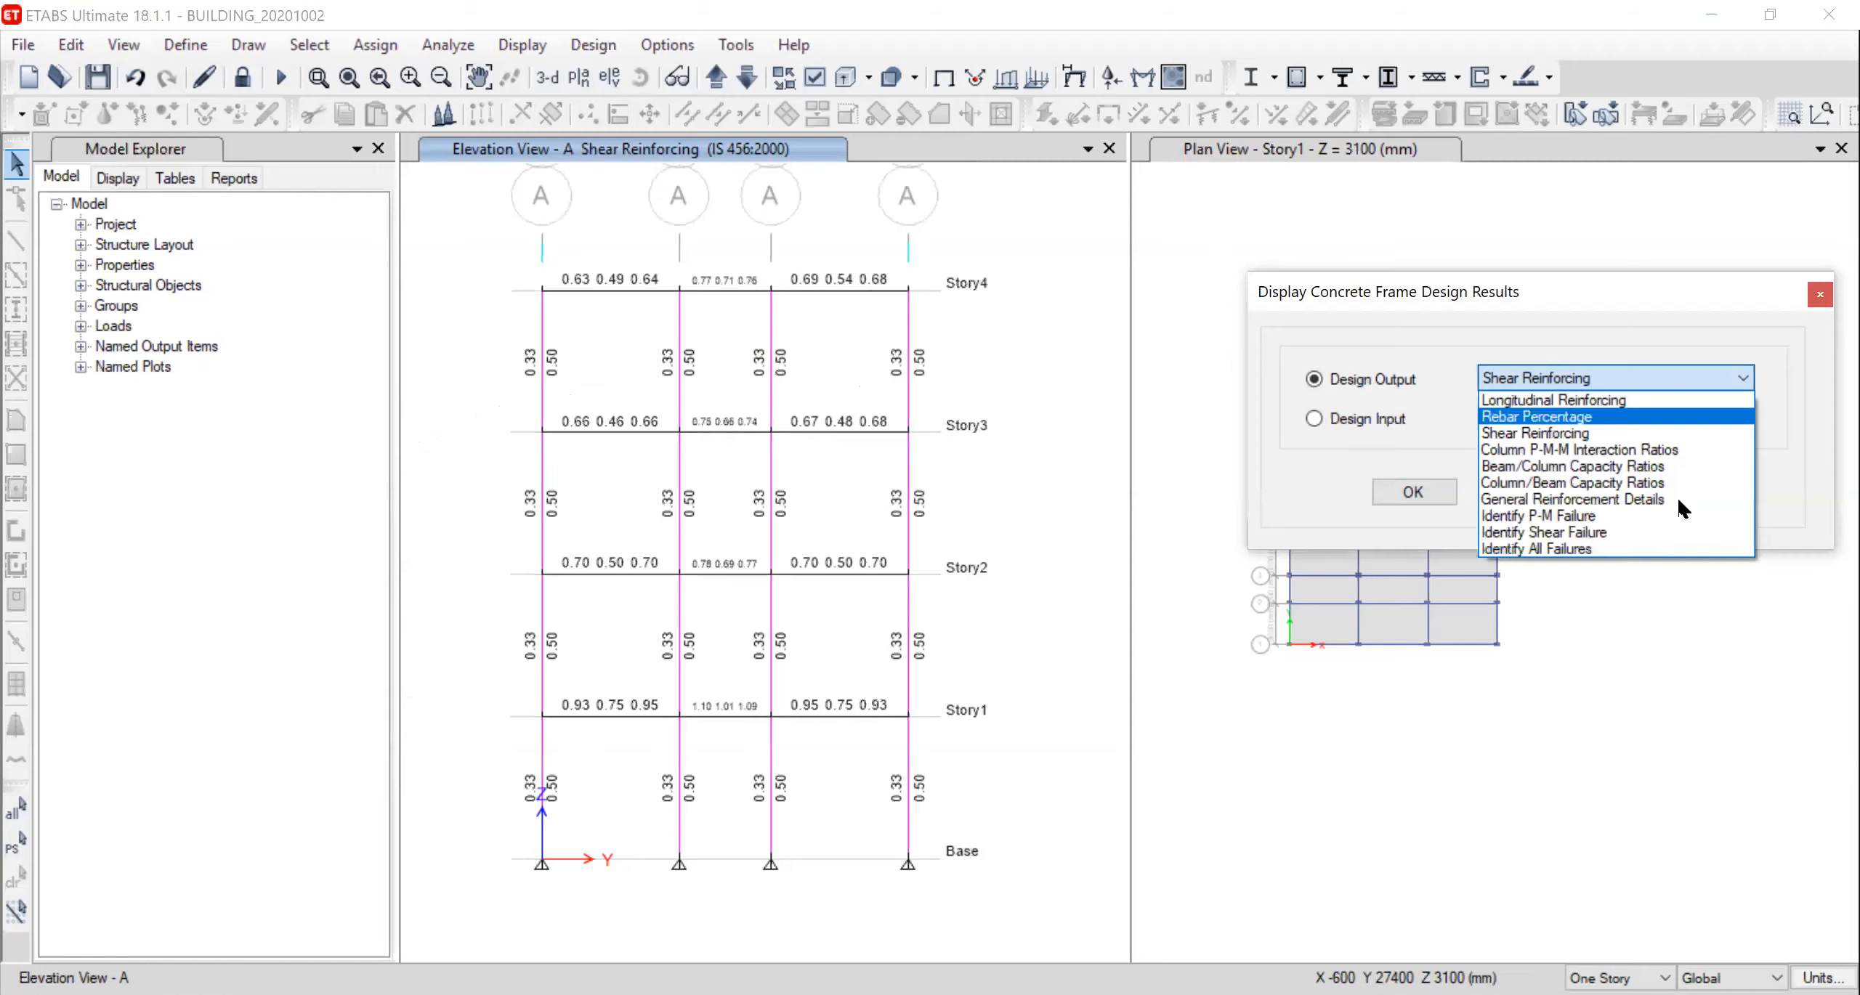
click(1562, 417)
click(1671, 494)
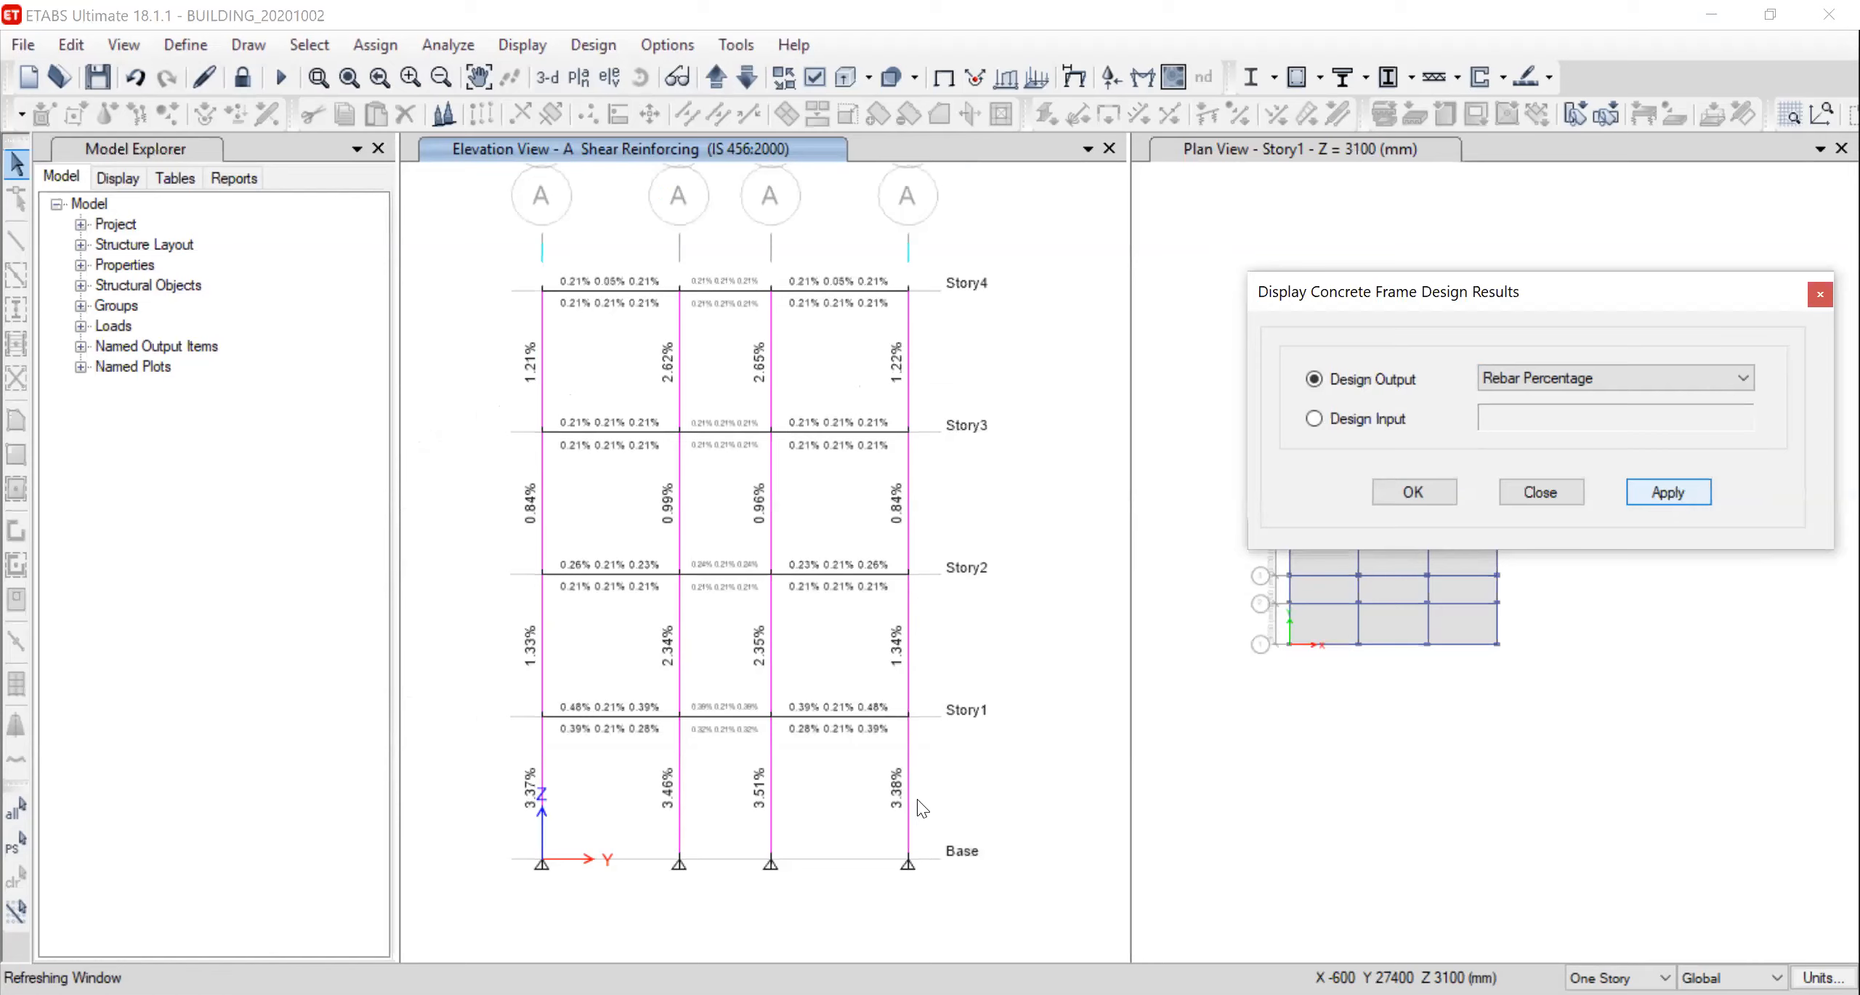
Step through the remaining grid elevations to review rebar percentages, ending on elevation 5
click(716, 77)
click(715, 77)
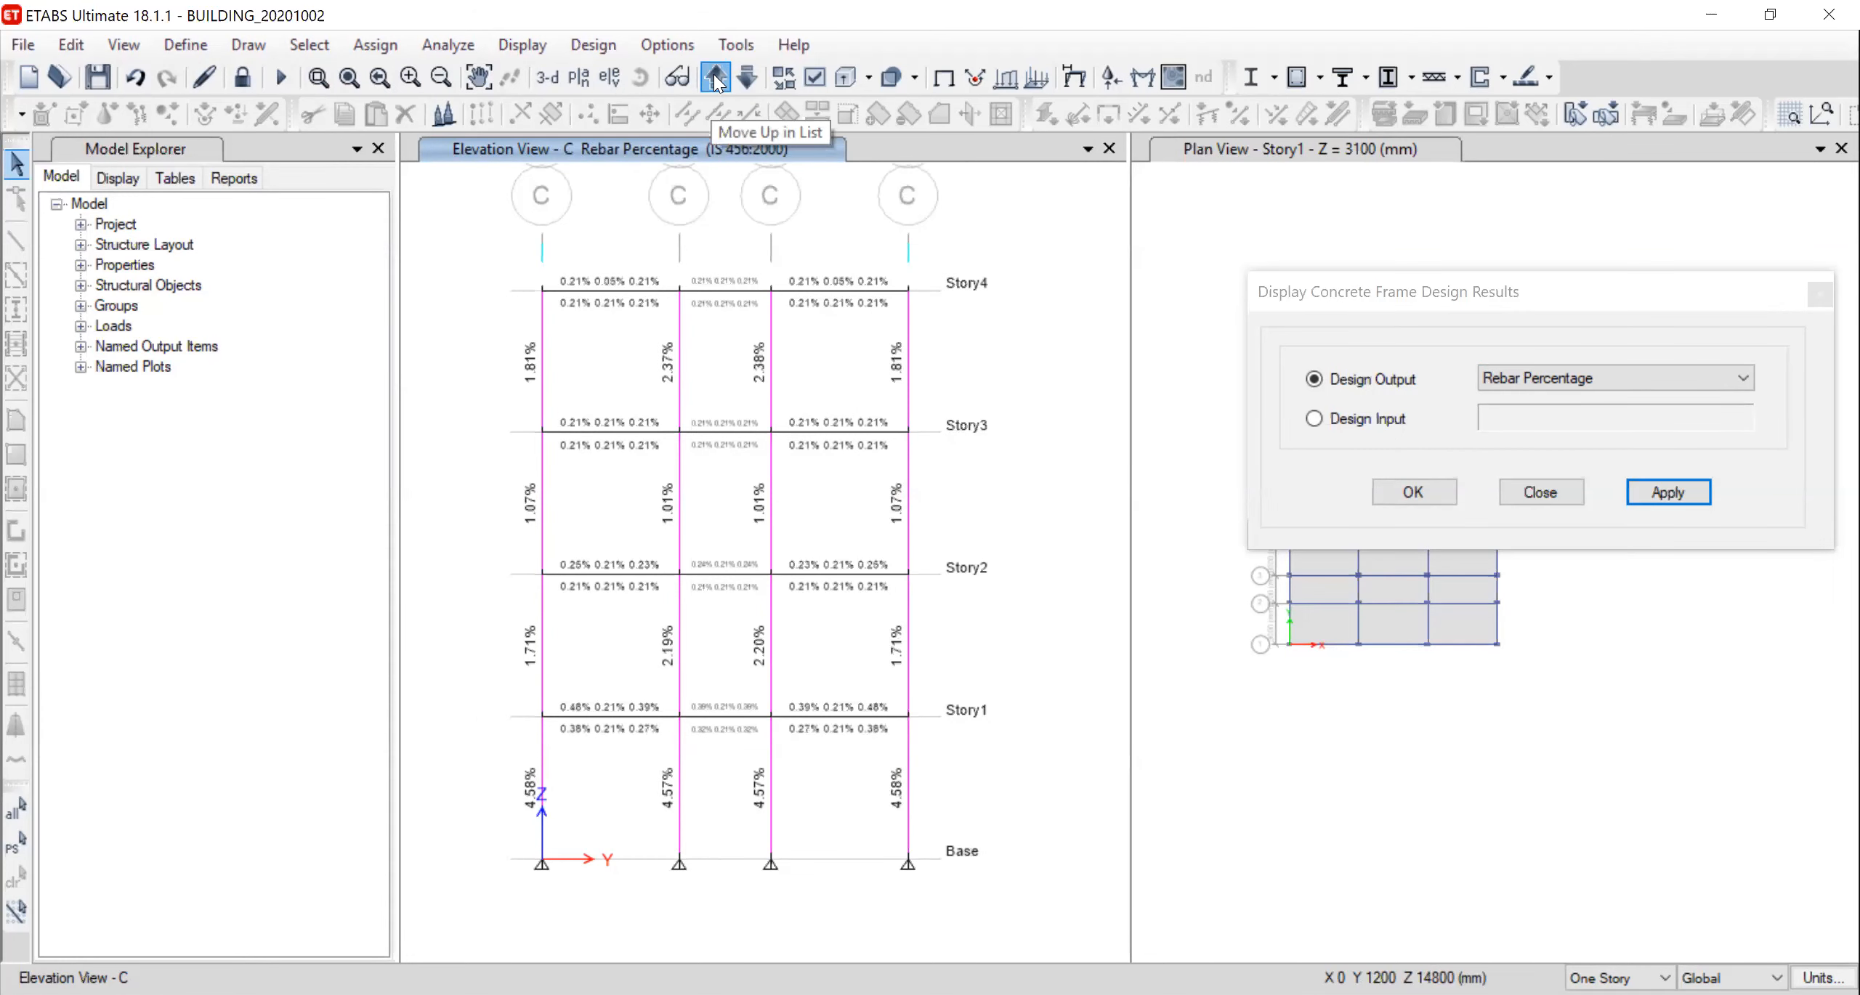
click(716, 77)
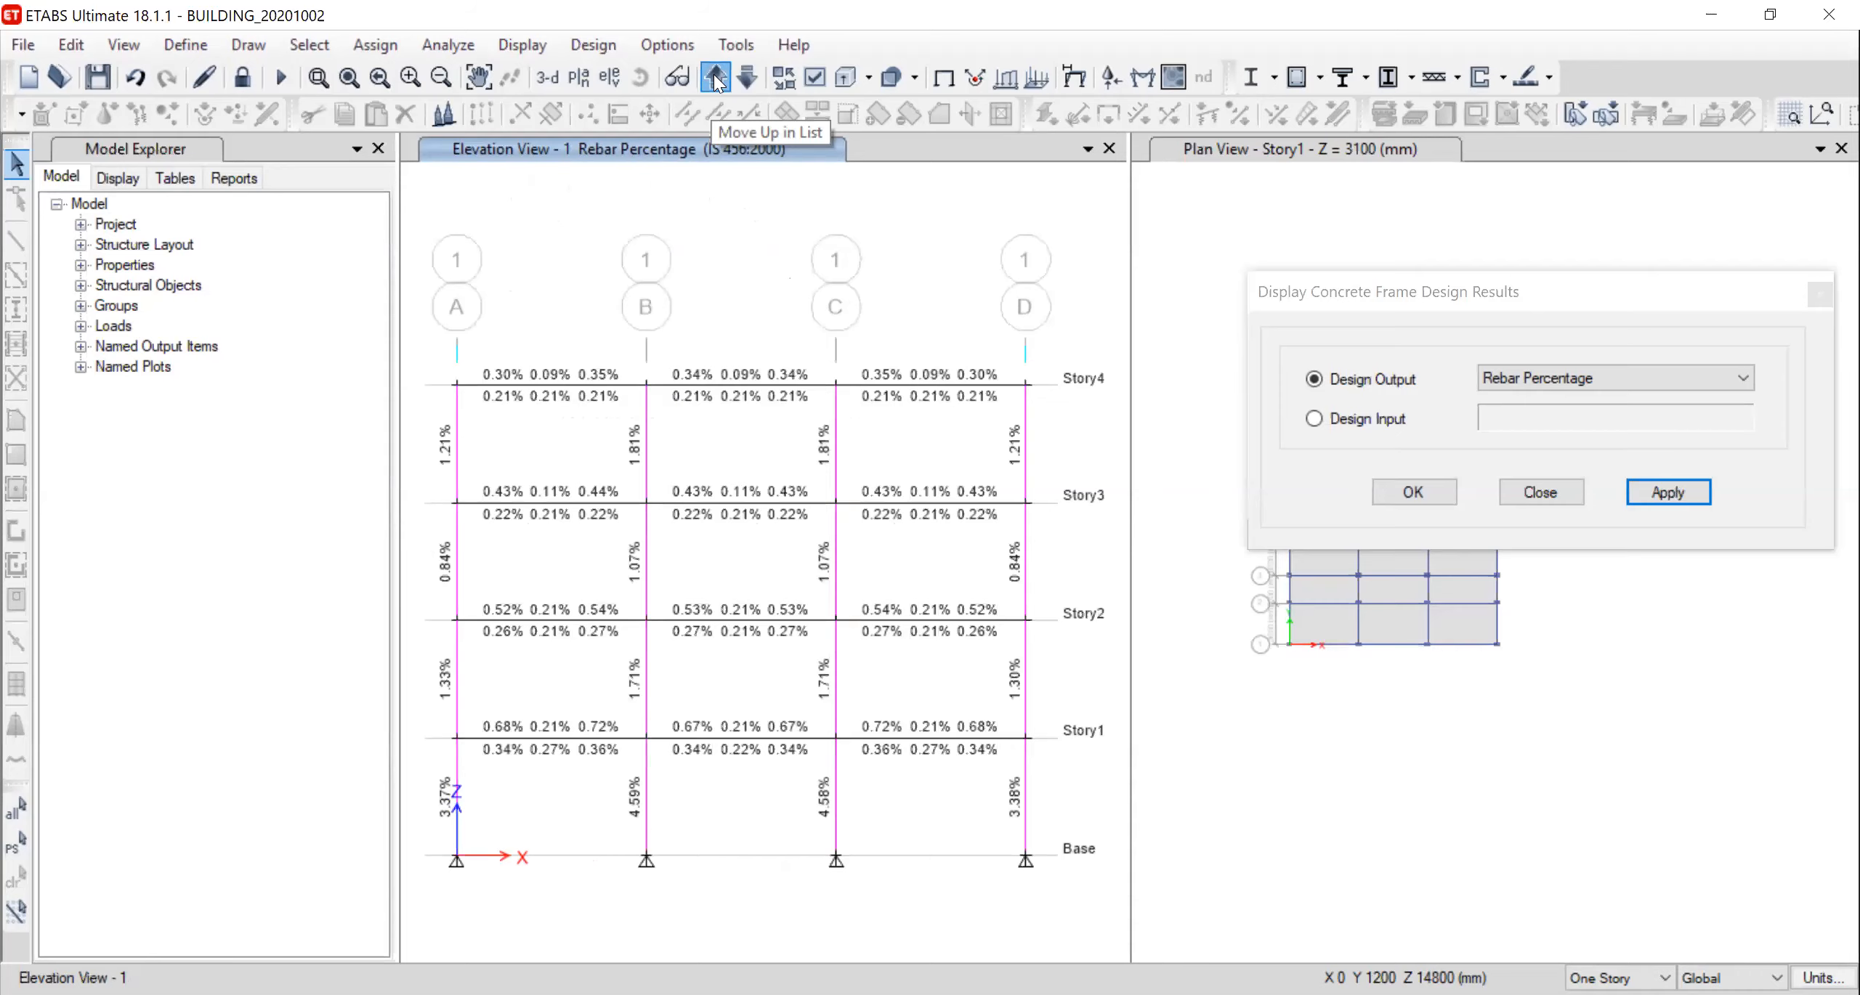
click(715, 77)
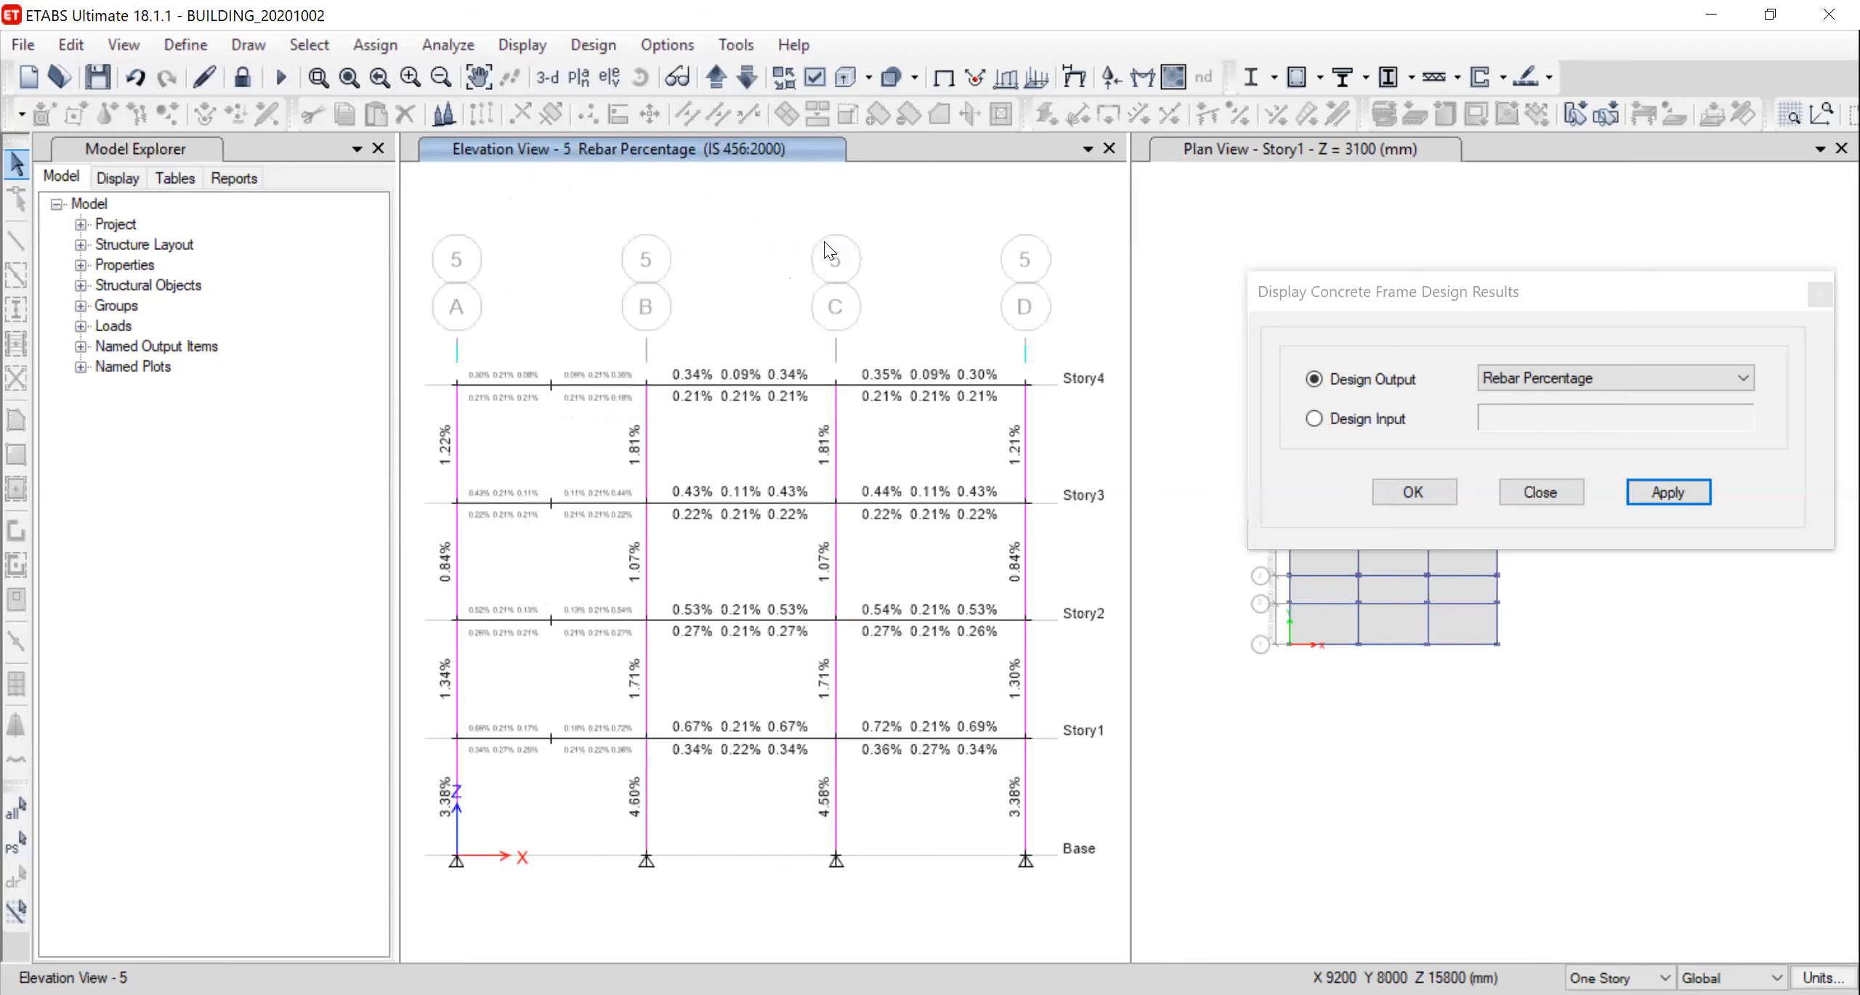
Inspect the design information of the Story4 beam between grids B and C for every combination, and open its design details summary
right_click(742, 386)
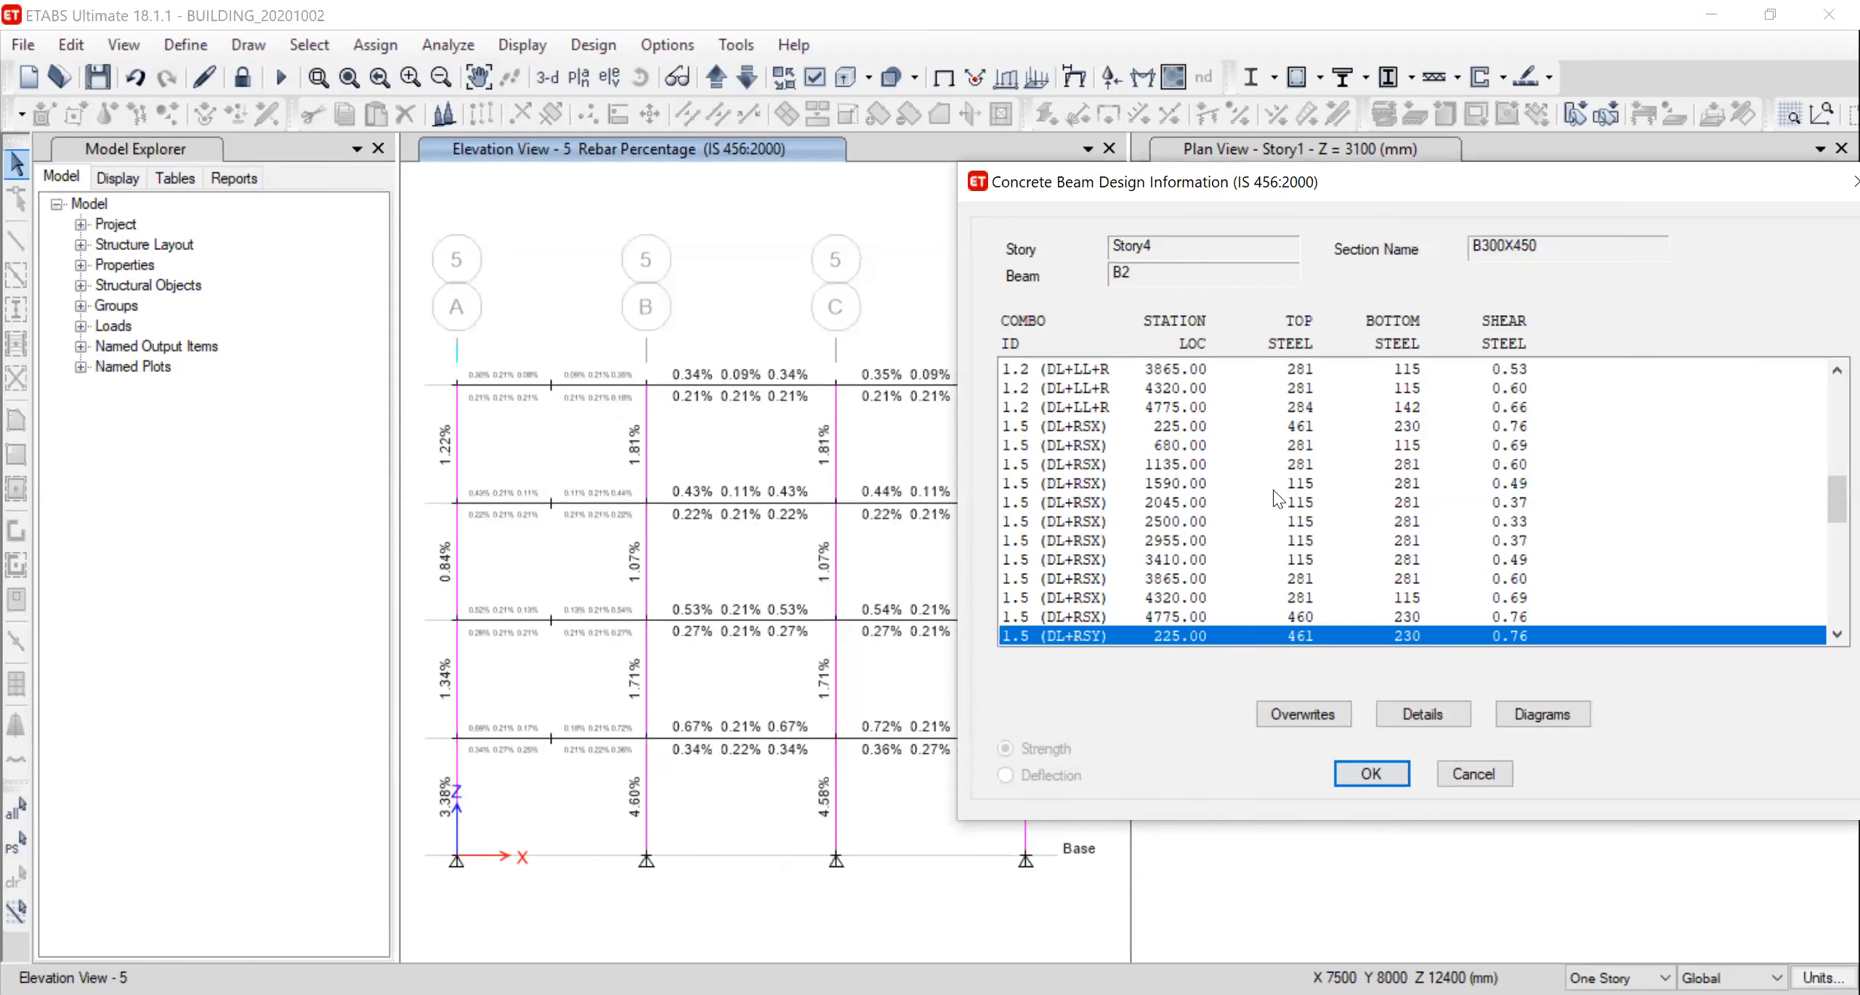
scroll(1276, 500, down, 3)
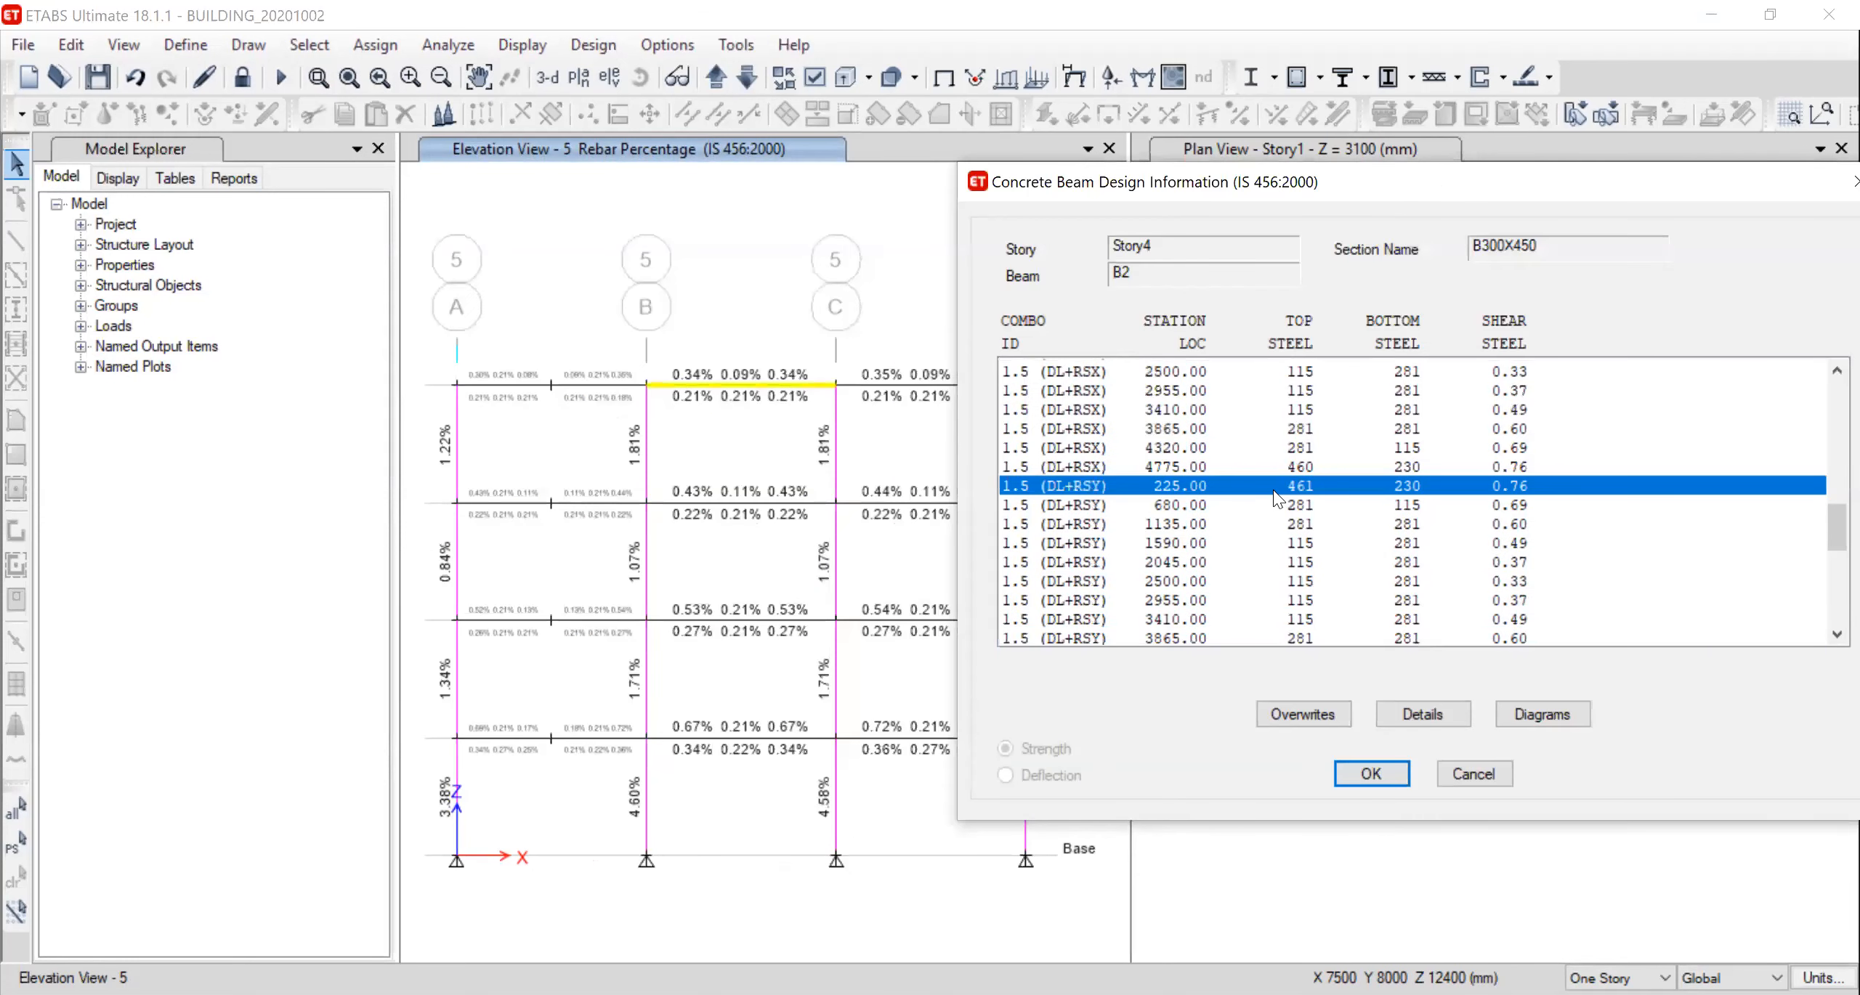
scroll(1276, 500, down, 7)
scroll(1276, 500, up, 20)
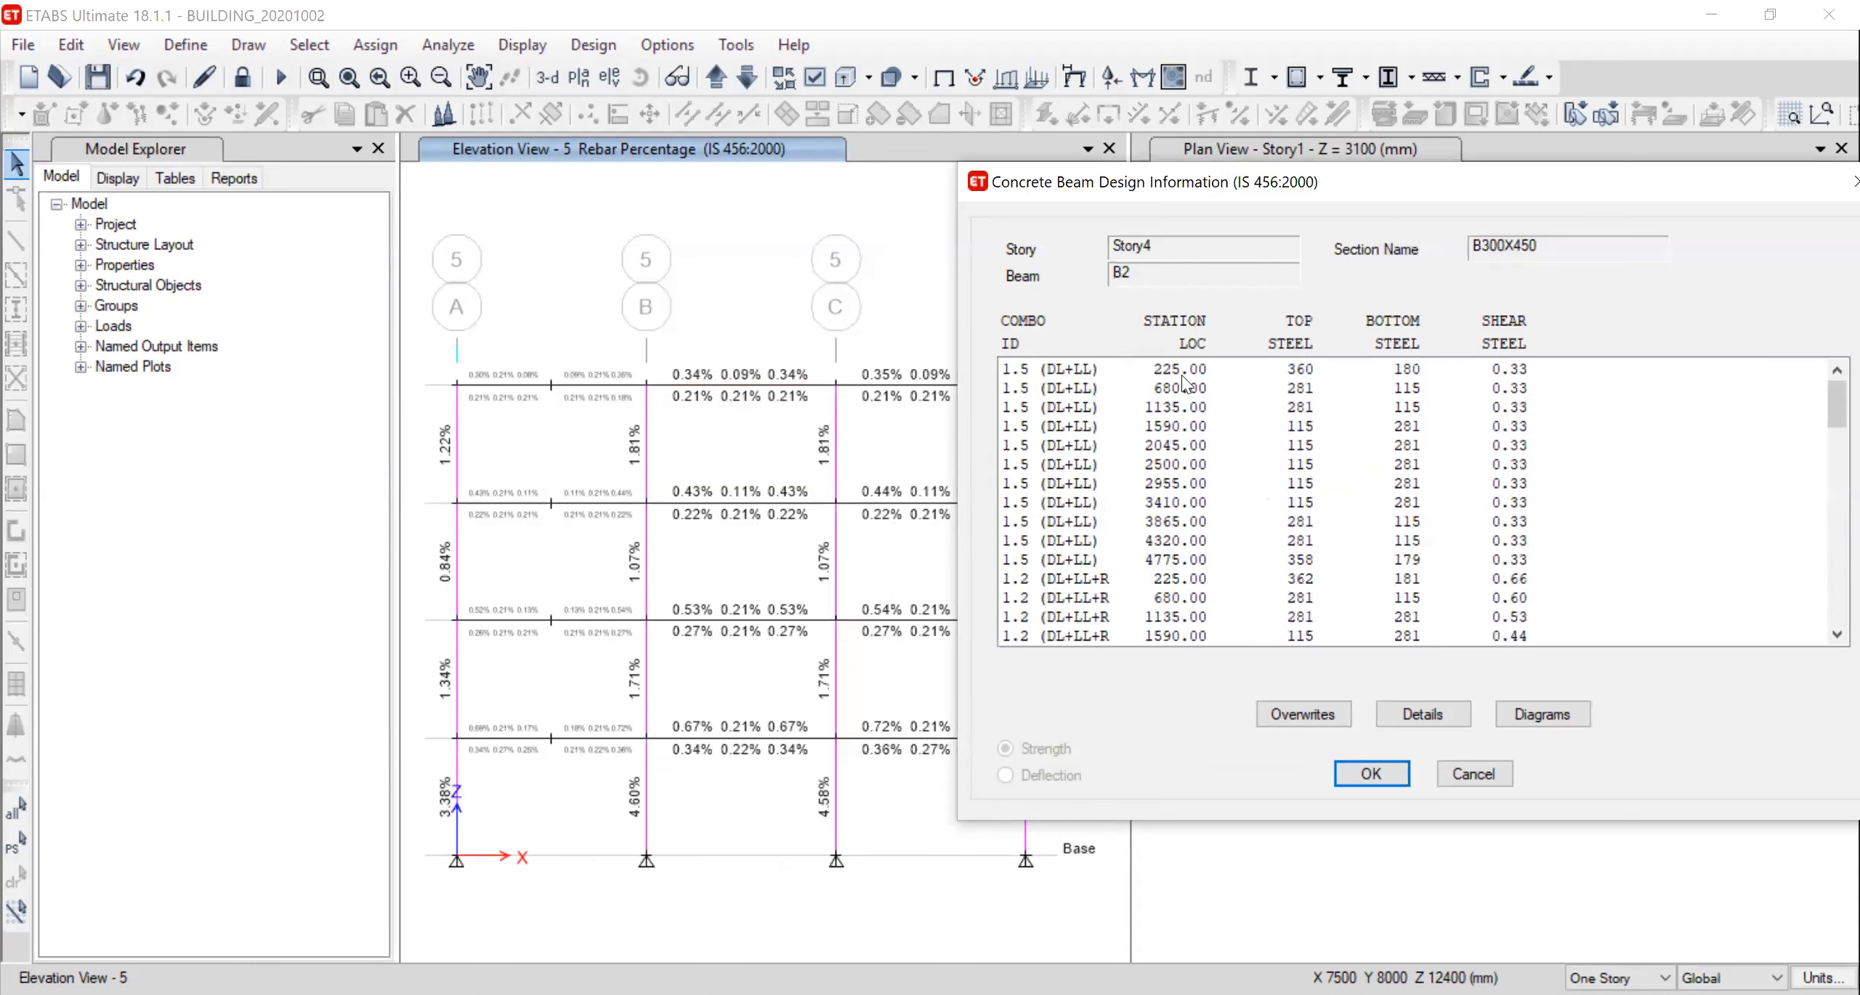
click(1532, 713)
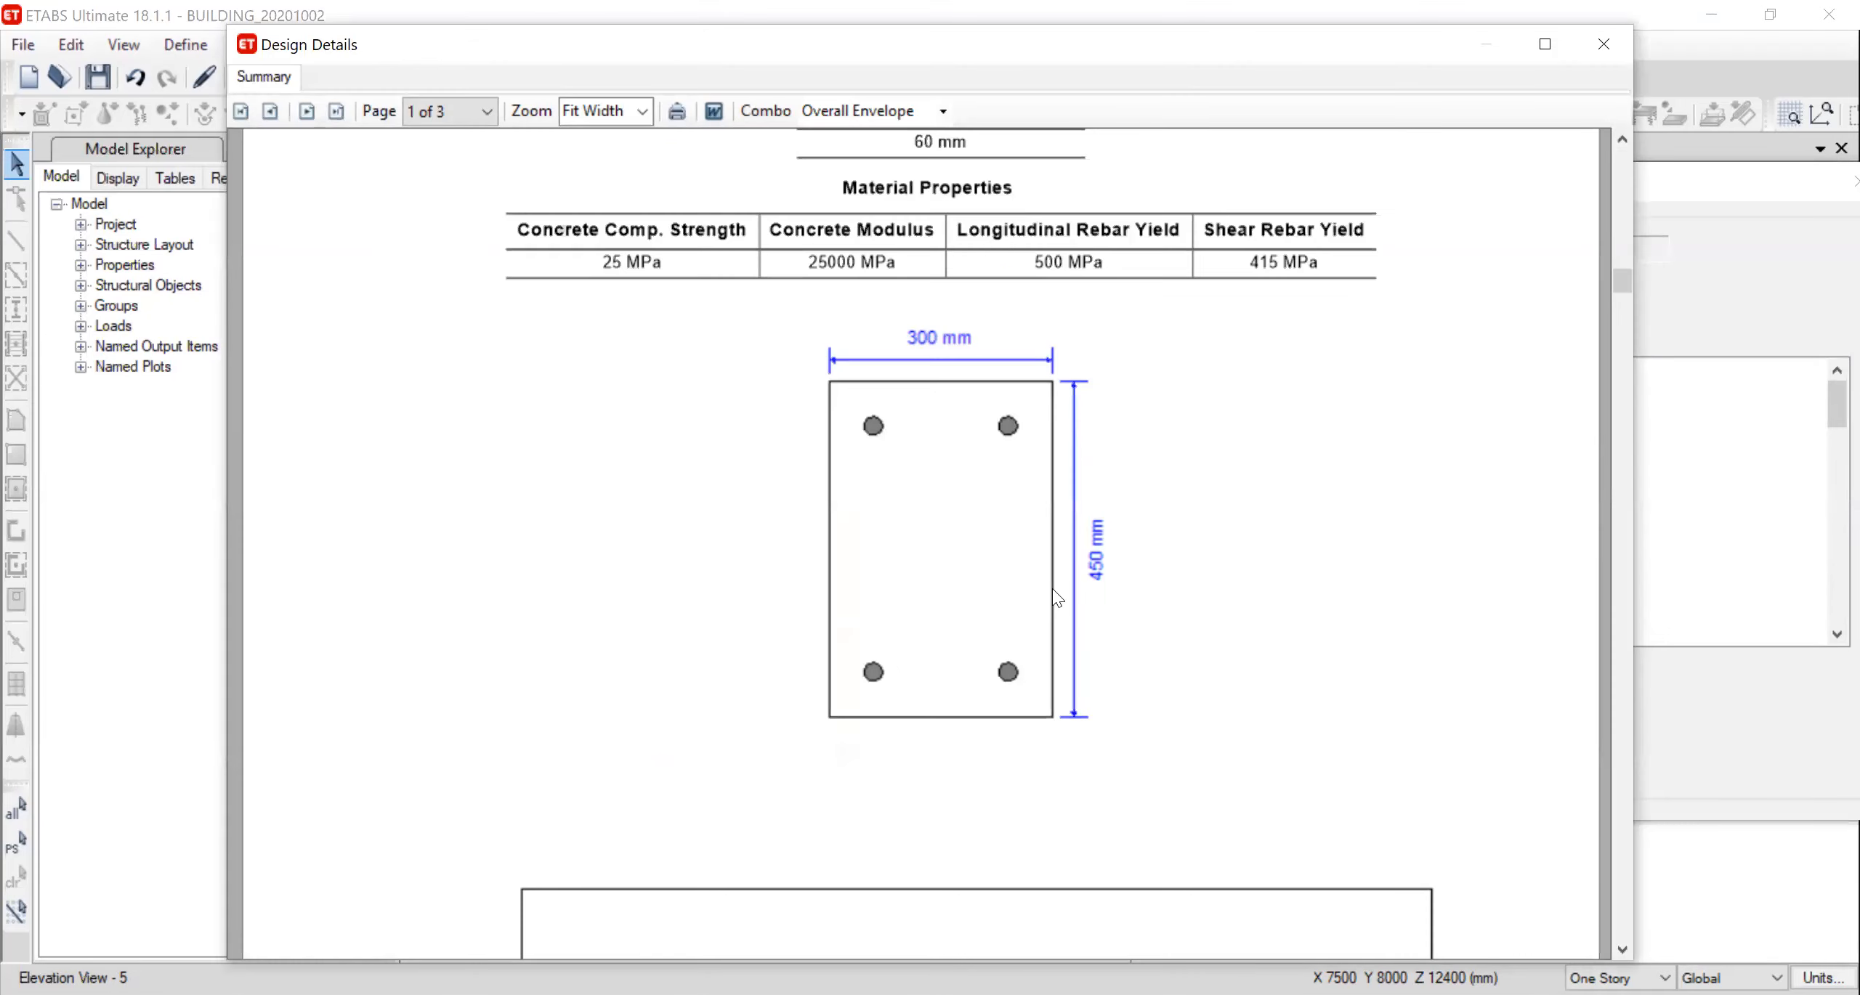
Review the overall envelope diagrams for the Story4 beam's moment, longitudinal reinforcement, shear and torsion through the last page, and close them
scroll(1052, 588, down, 8)
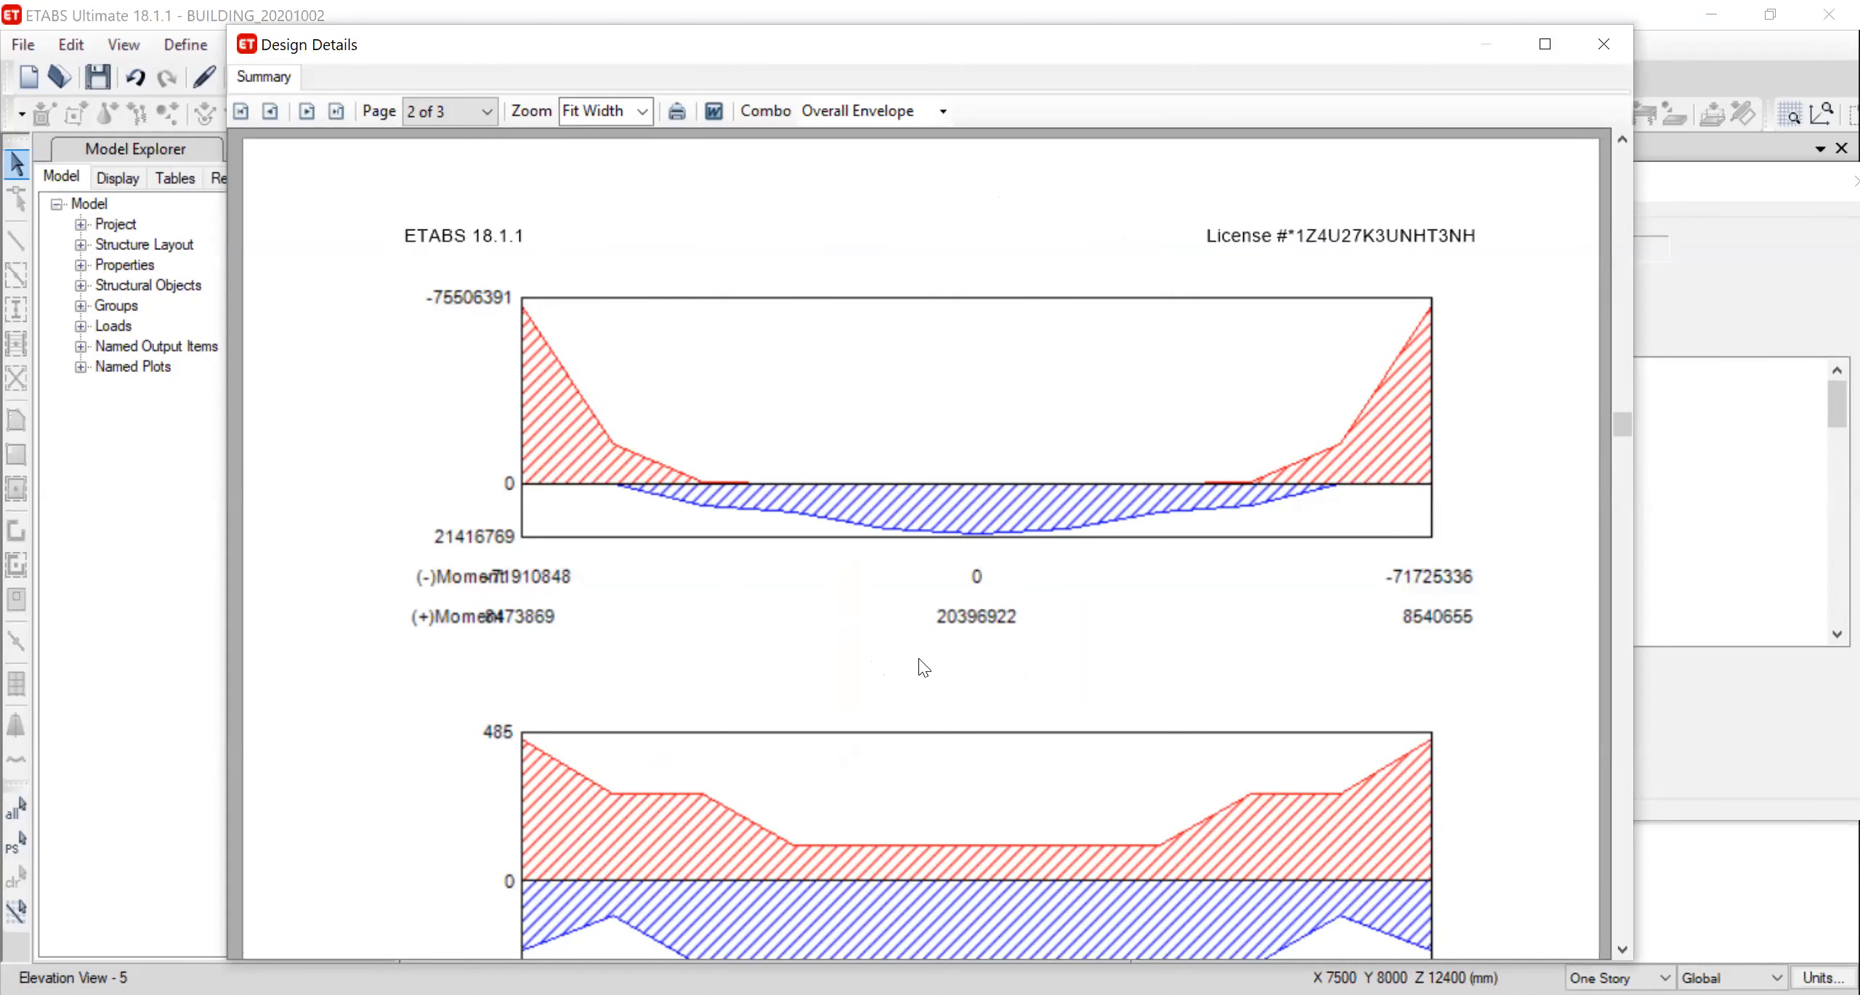
scroll(560, 637, down, 3)
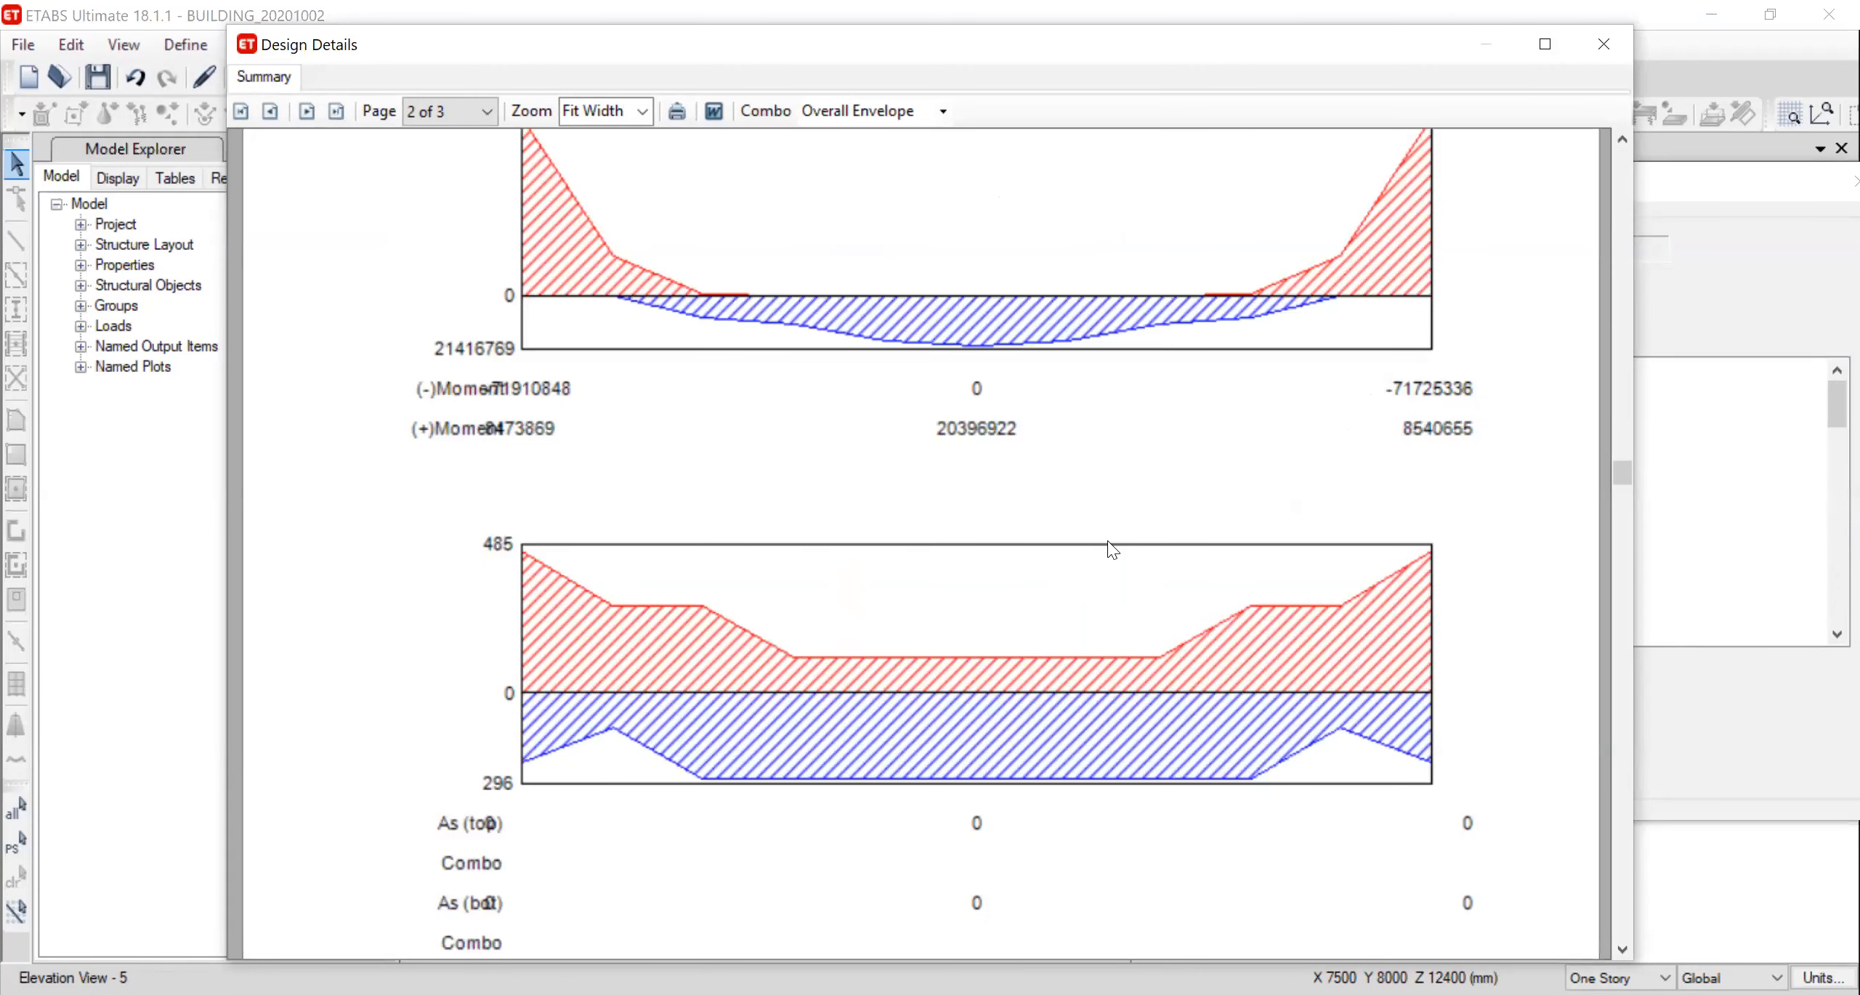
scroll(1039, 749, down, 3)
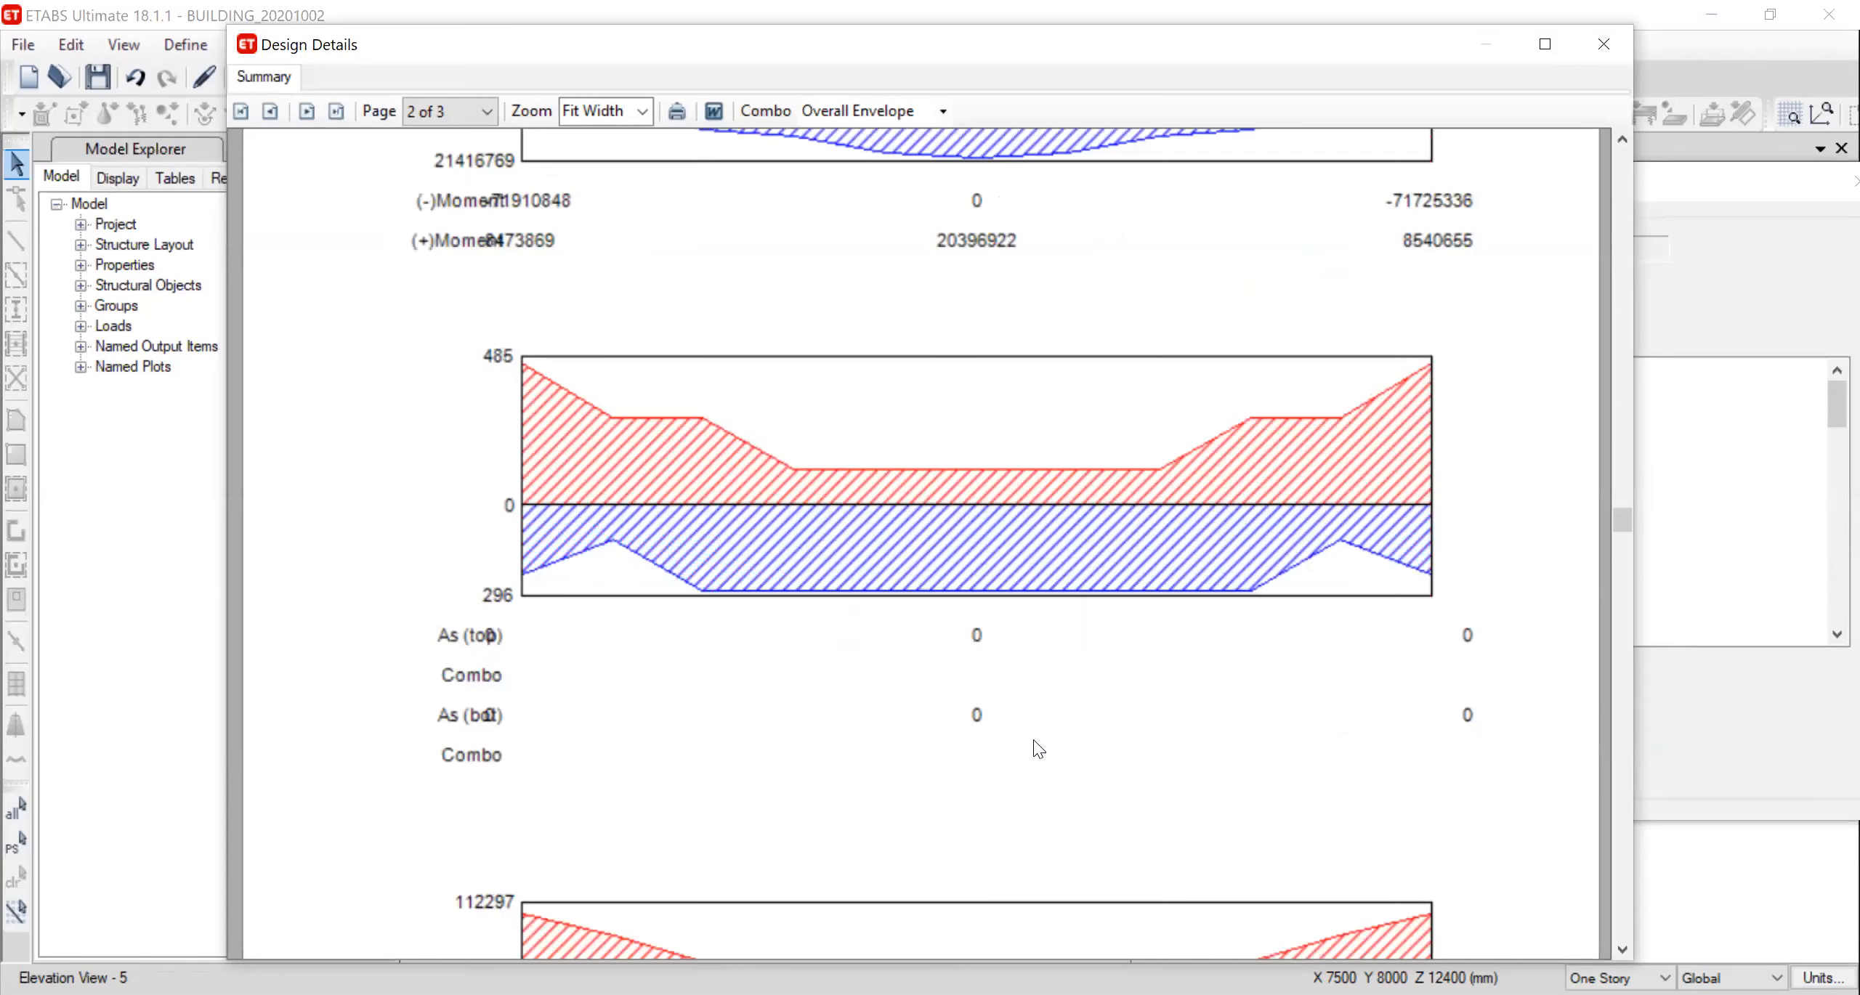
scroll(1039, 750, down, 9)
scroll(1039, 750, down, 10)
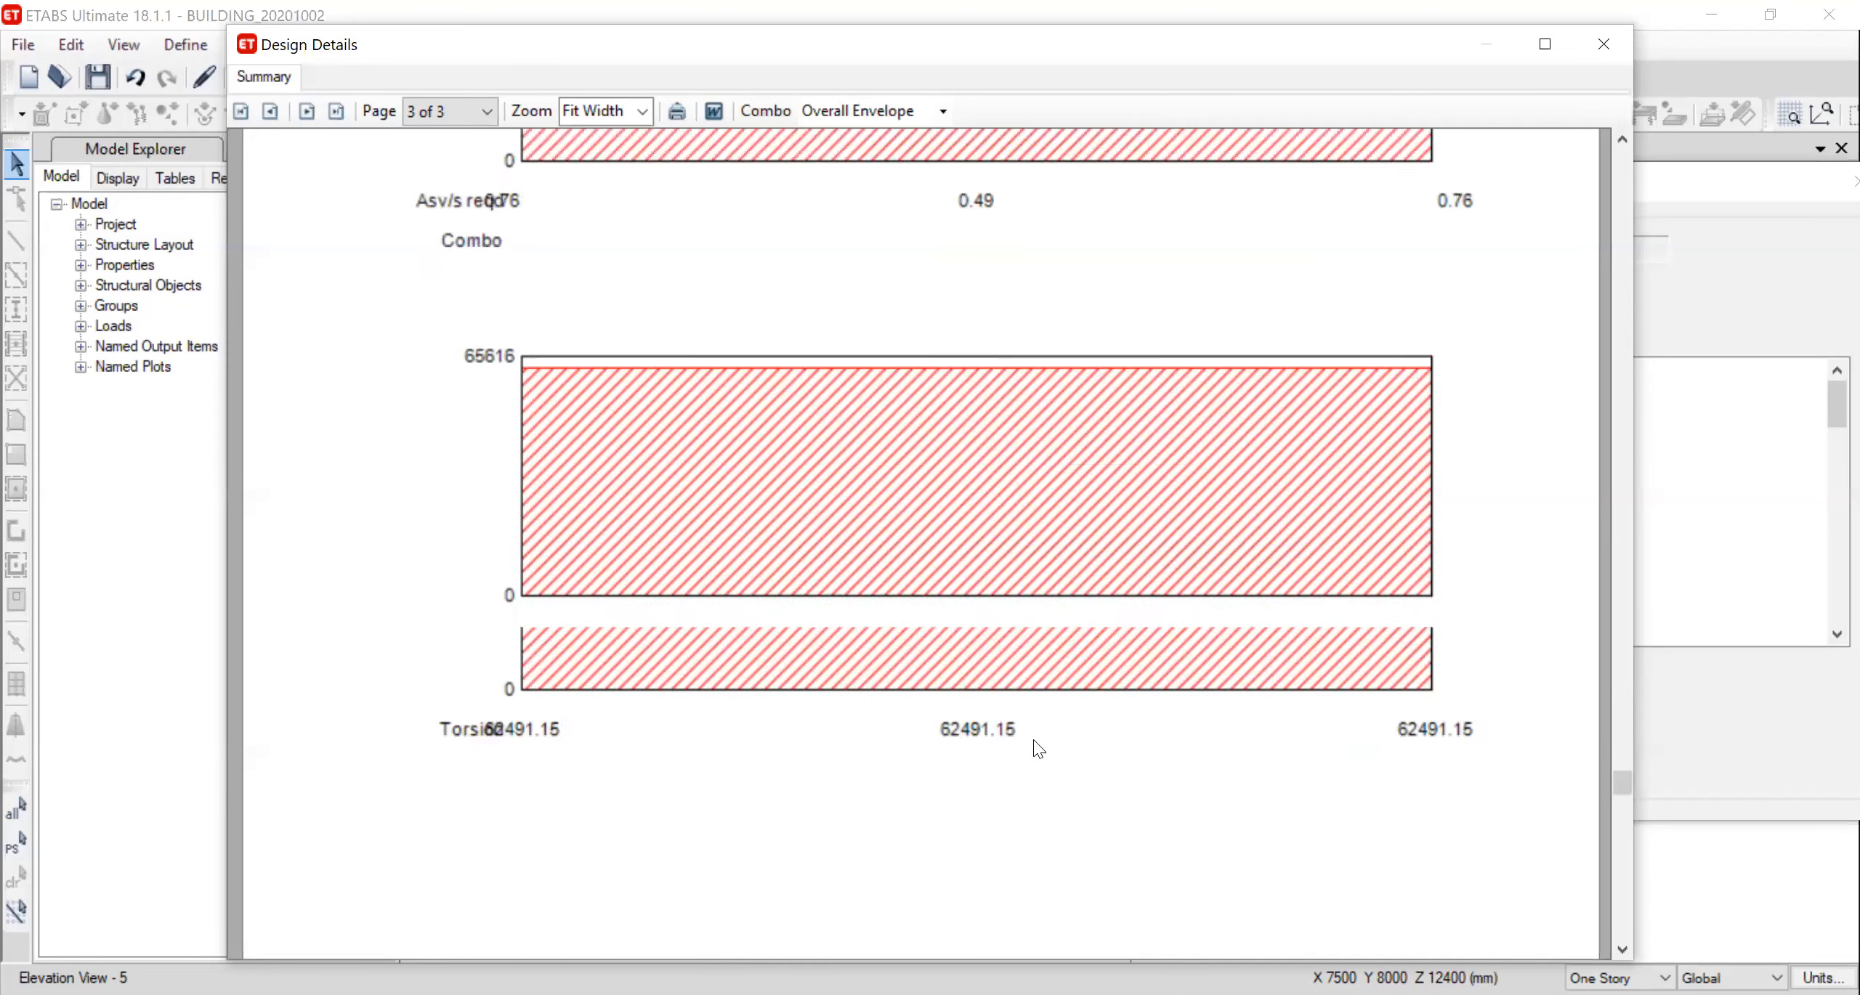
click(1603, 45)
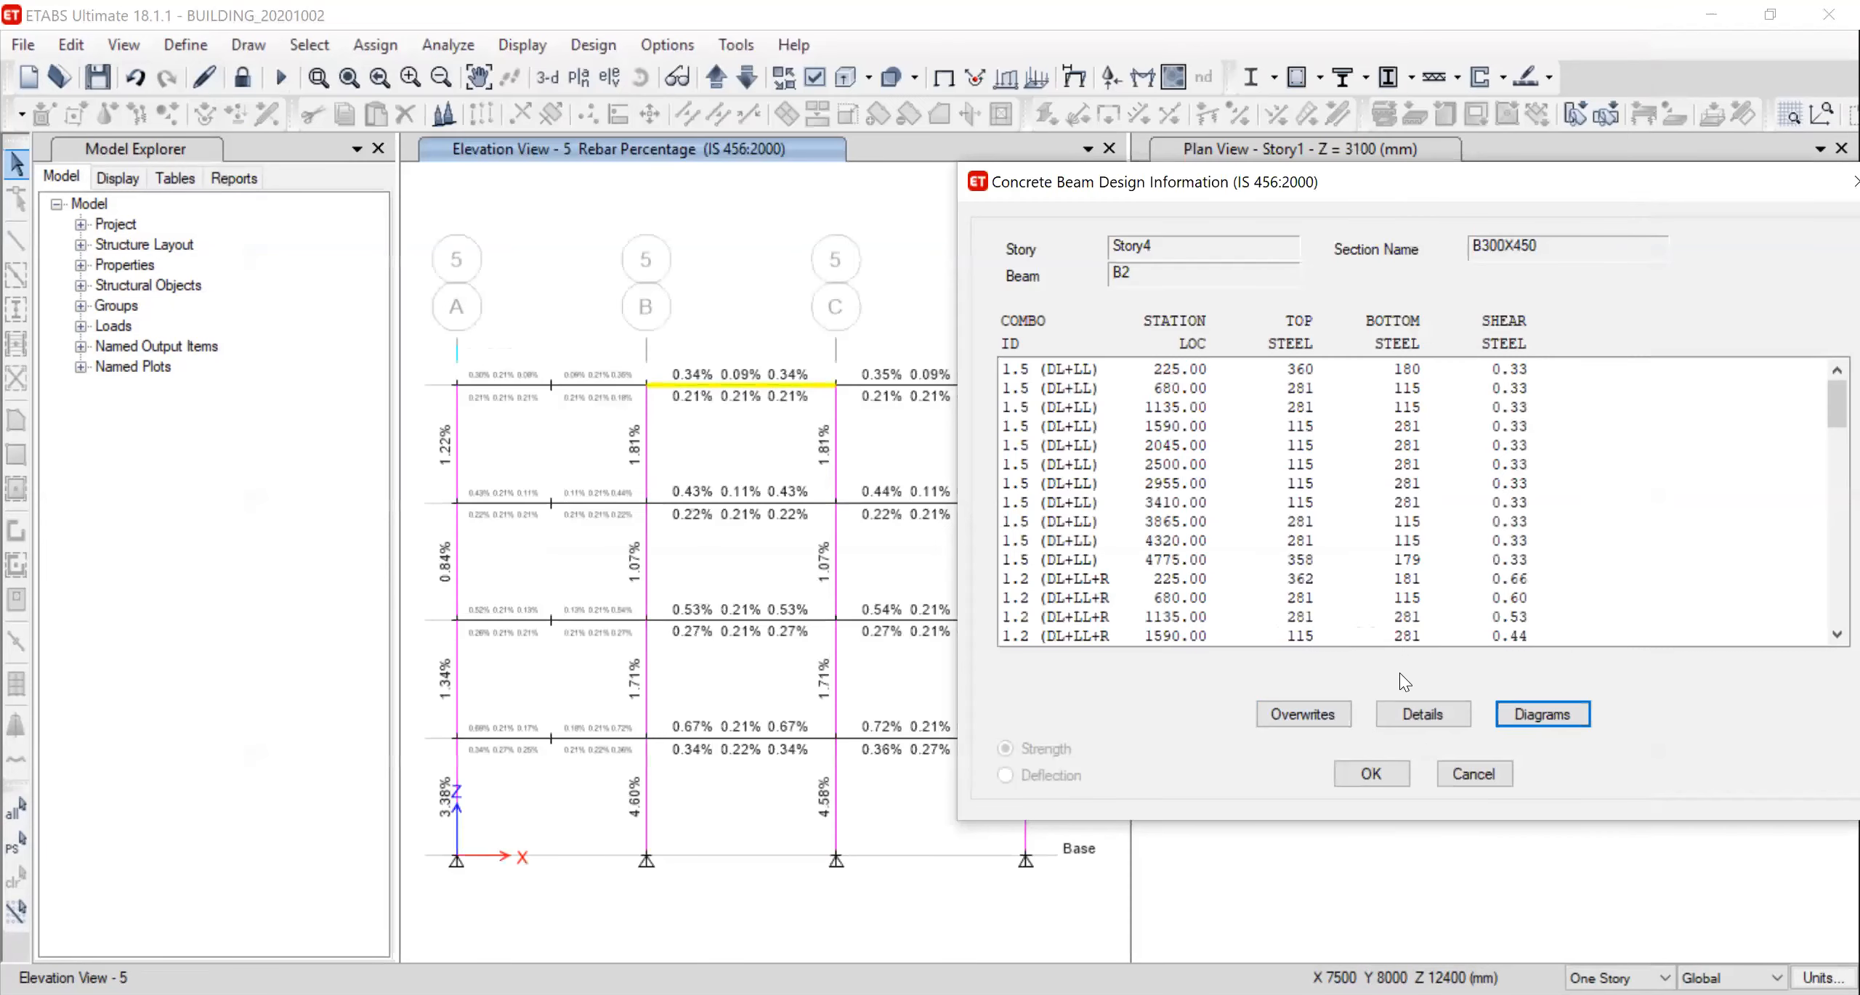
Review the Story4 beam's design details summary from section properties to flexural reinforcement, and close its design information without changes
click(1417, 709)
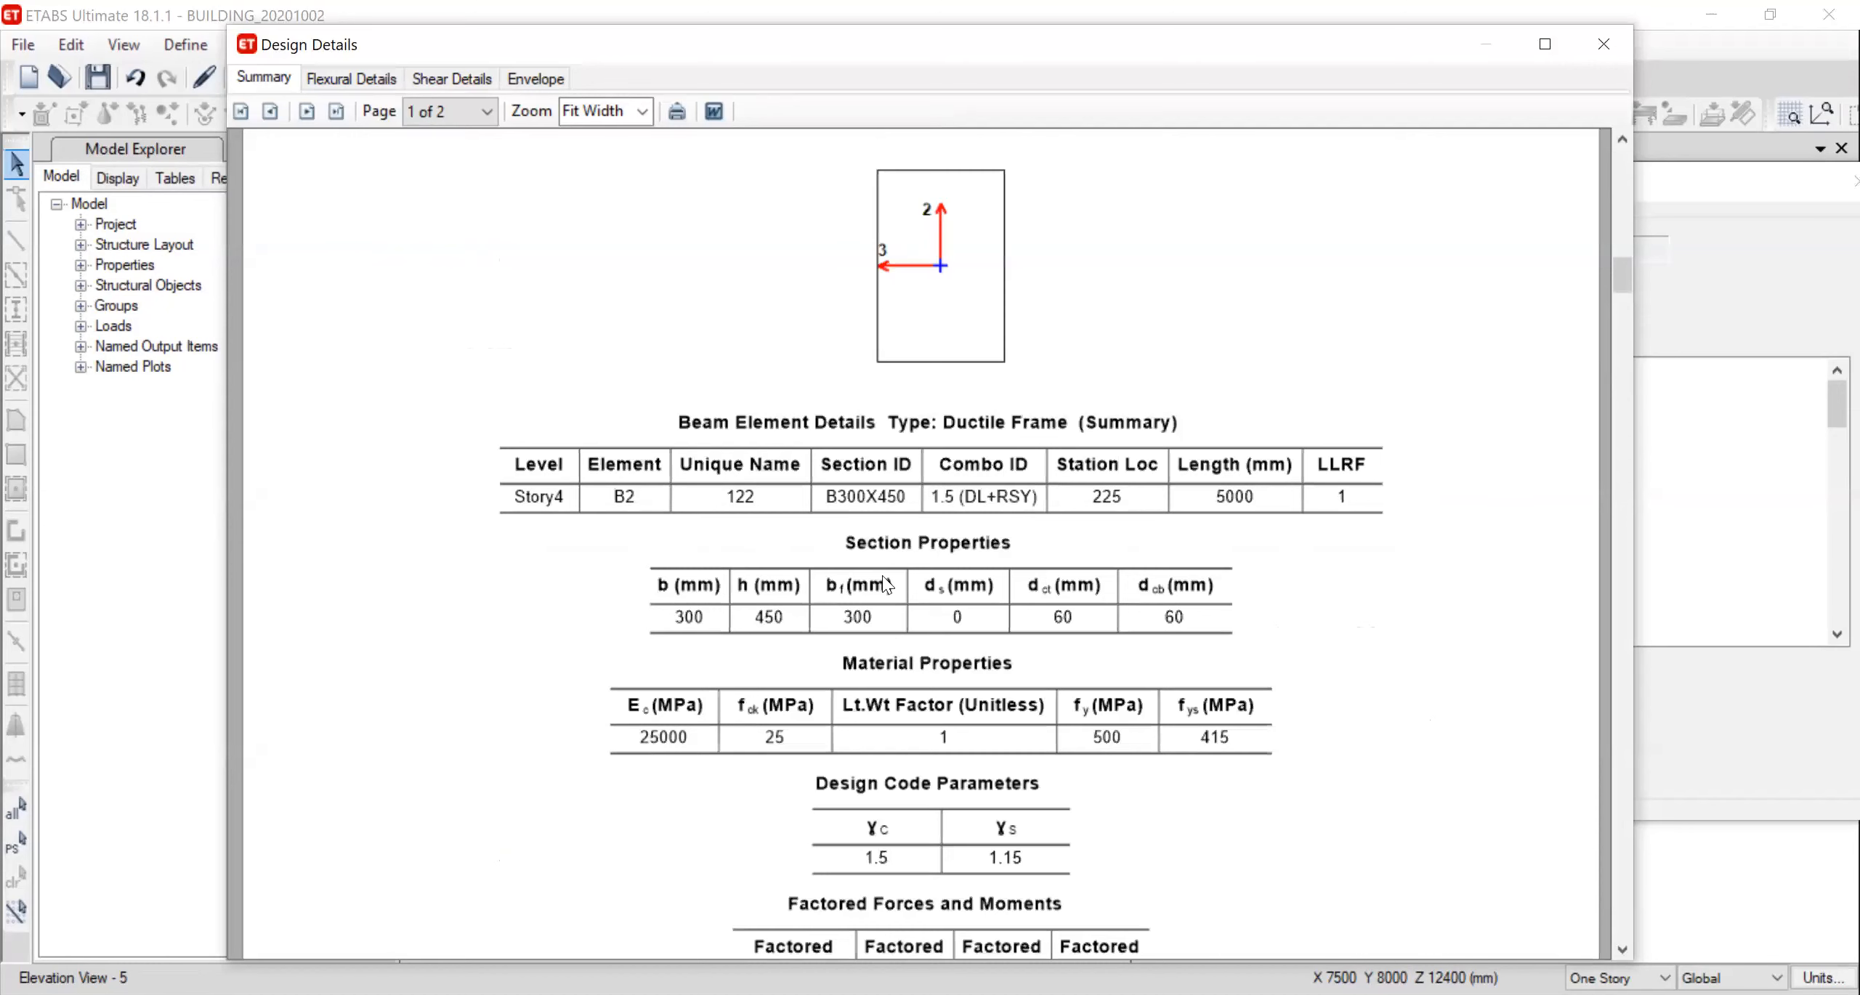
scroll(886, 610, down, 3)
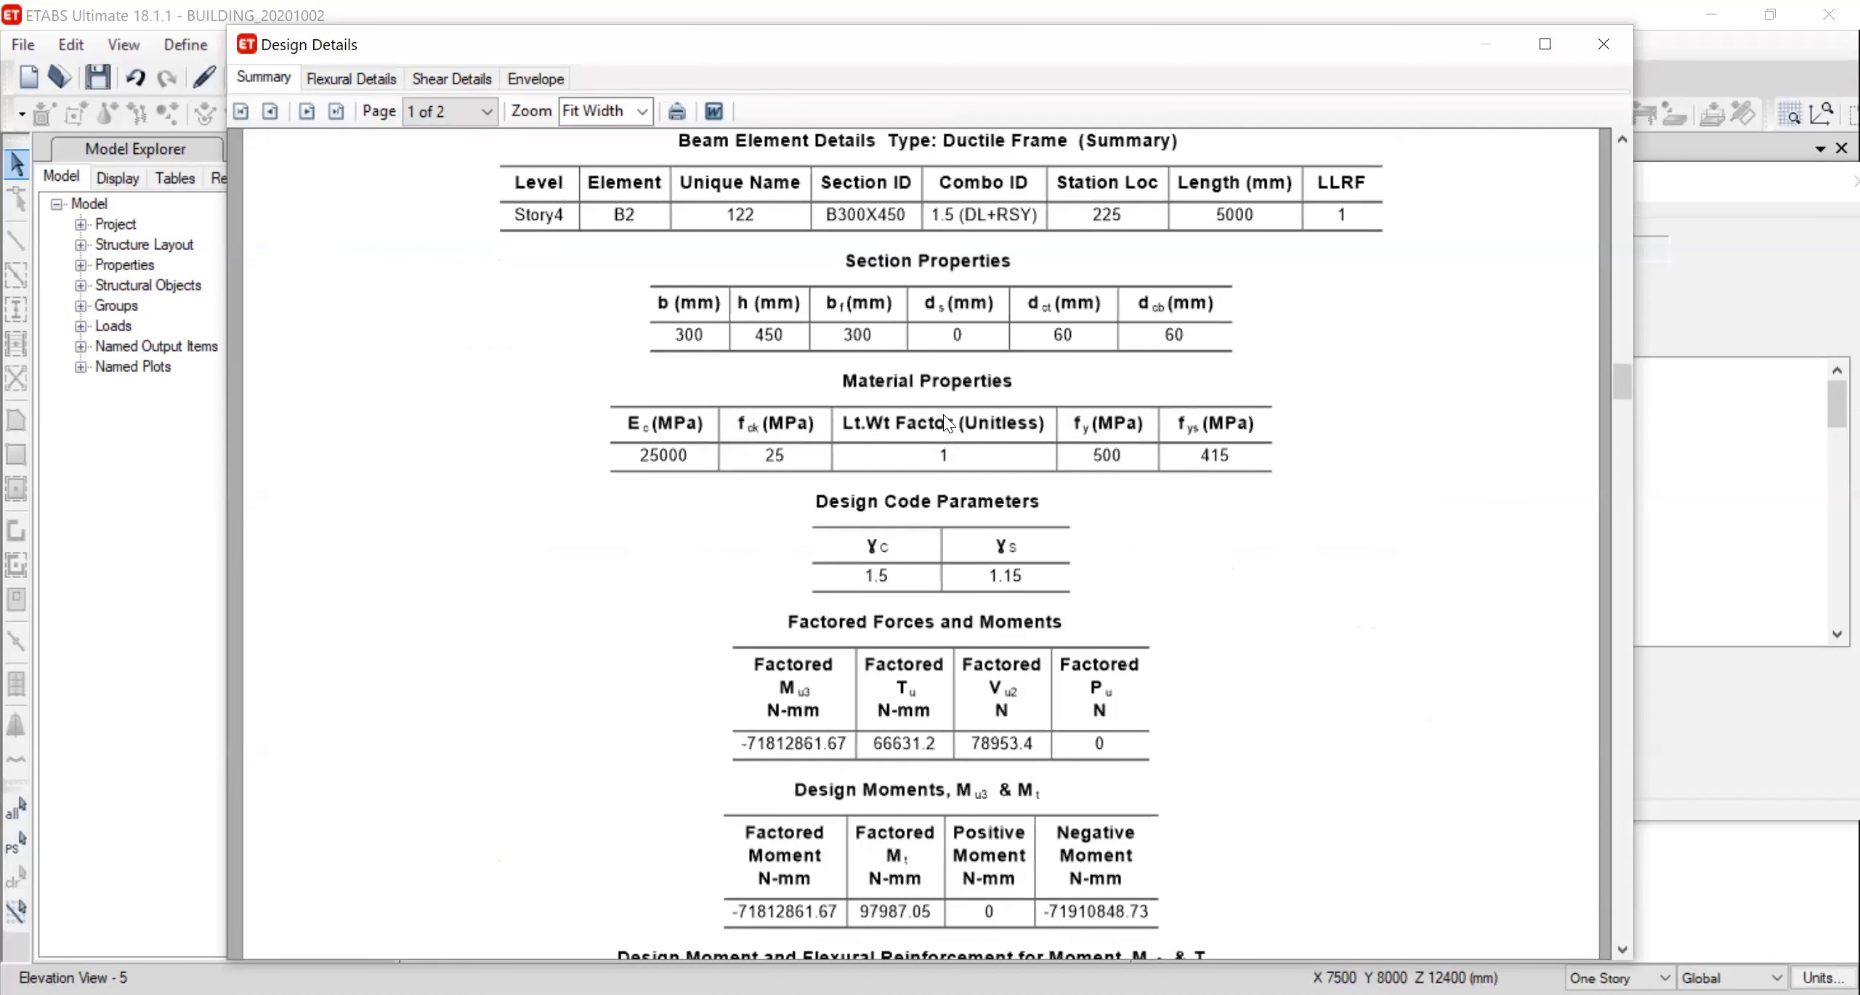
scroll(806, 530, down, 1)
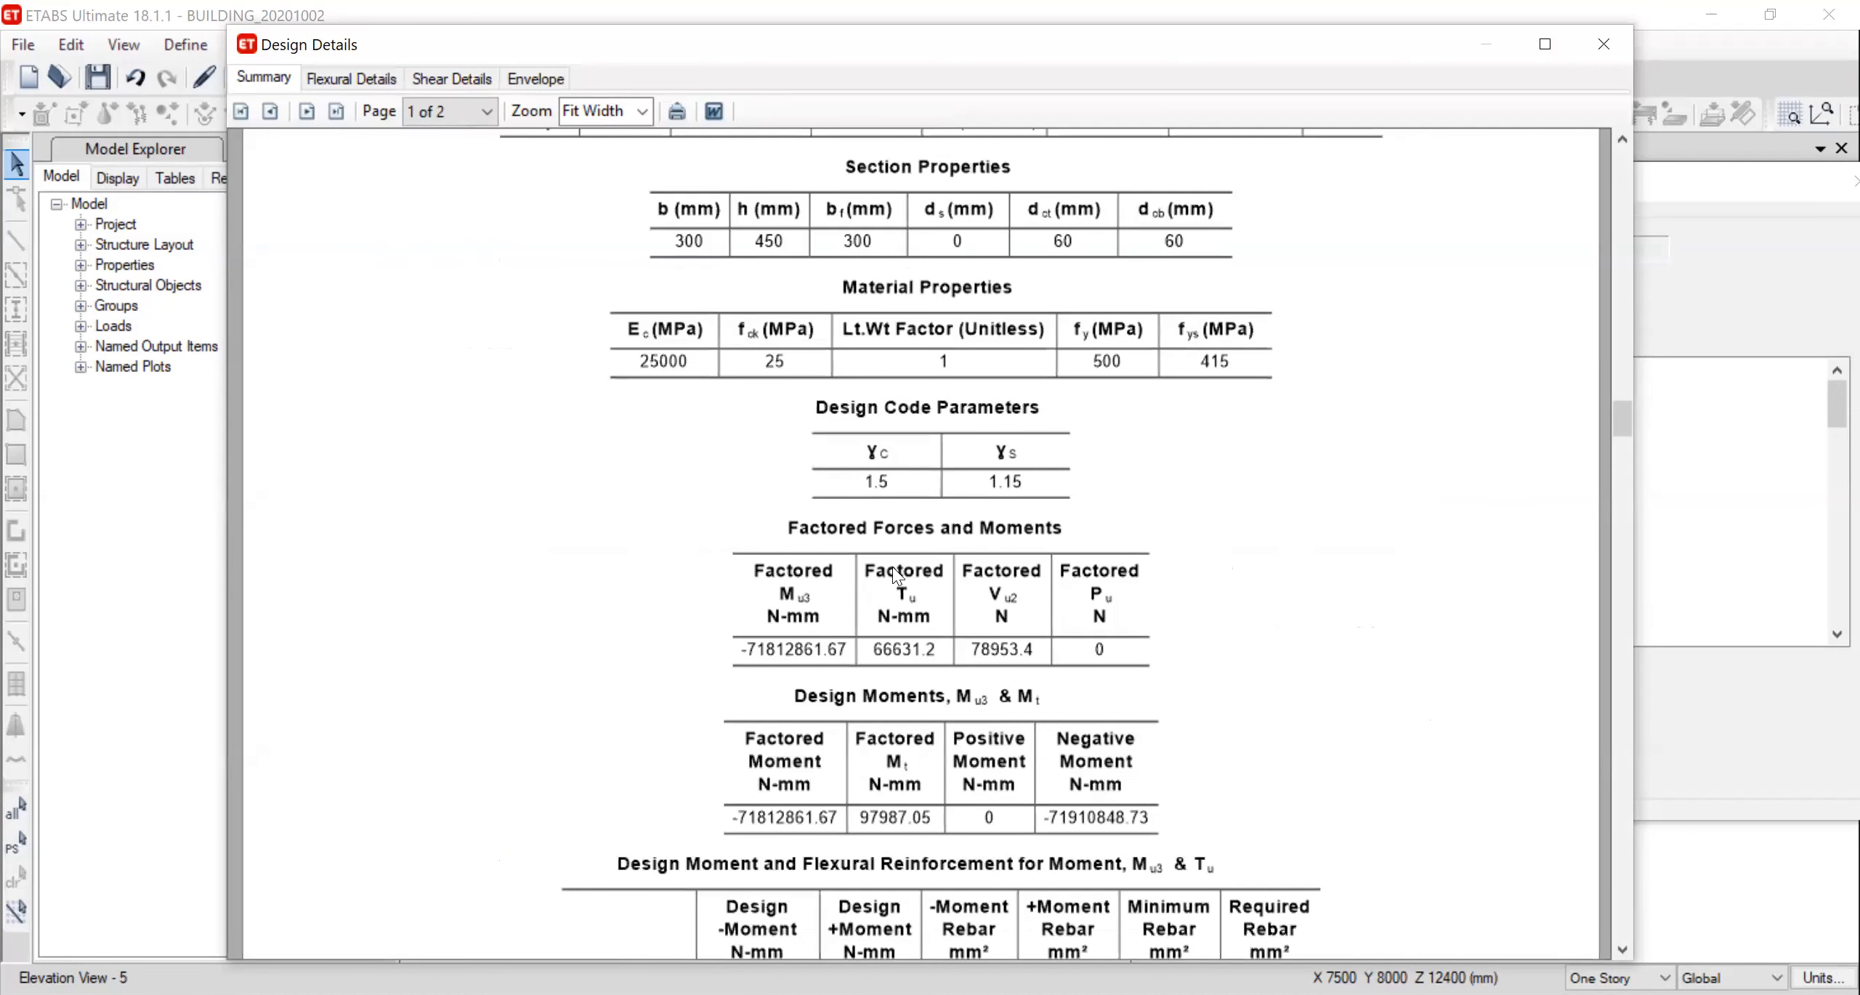
scroll(904, 574, down, 1)
scroll(1091, 526, down, 2)
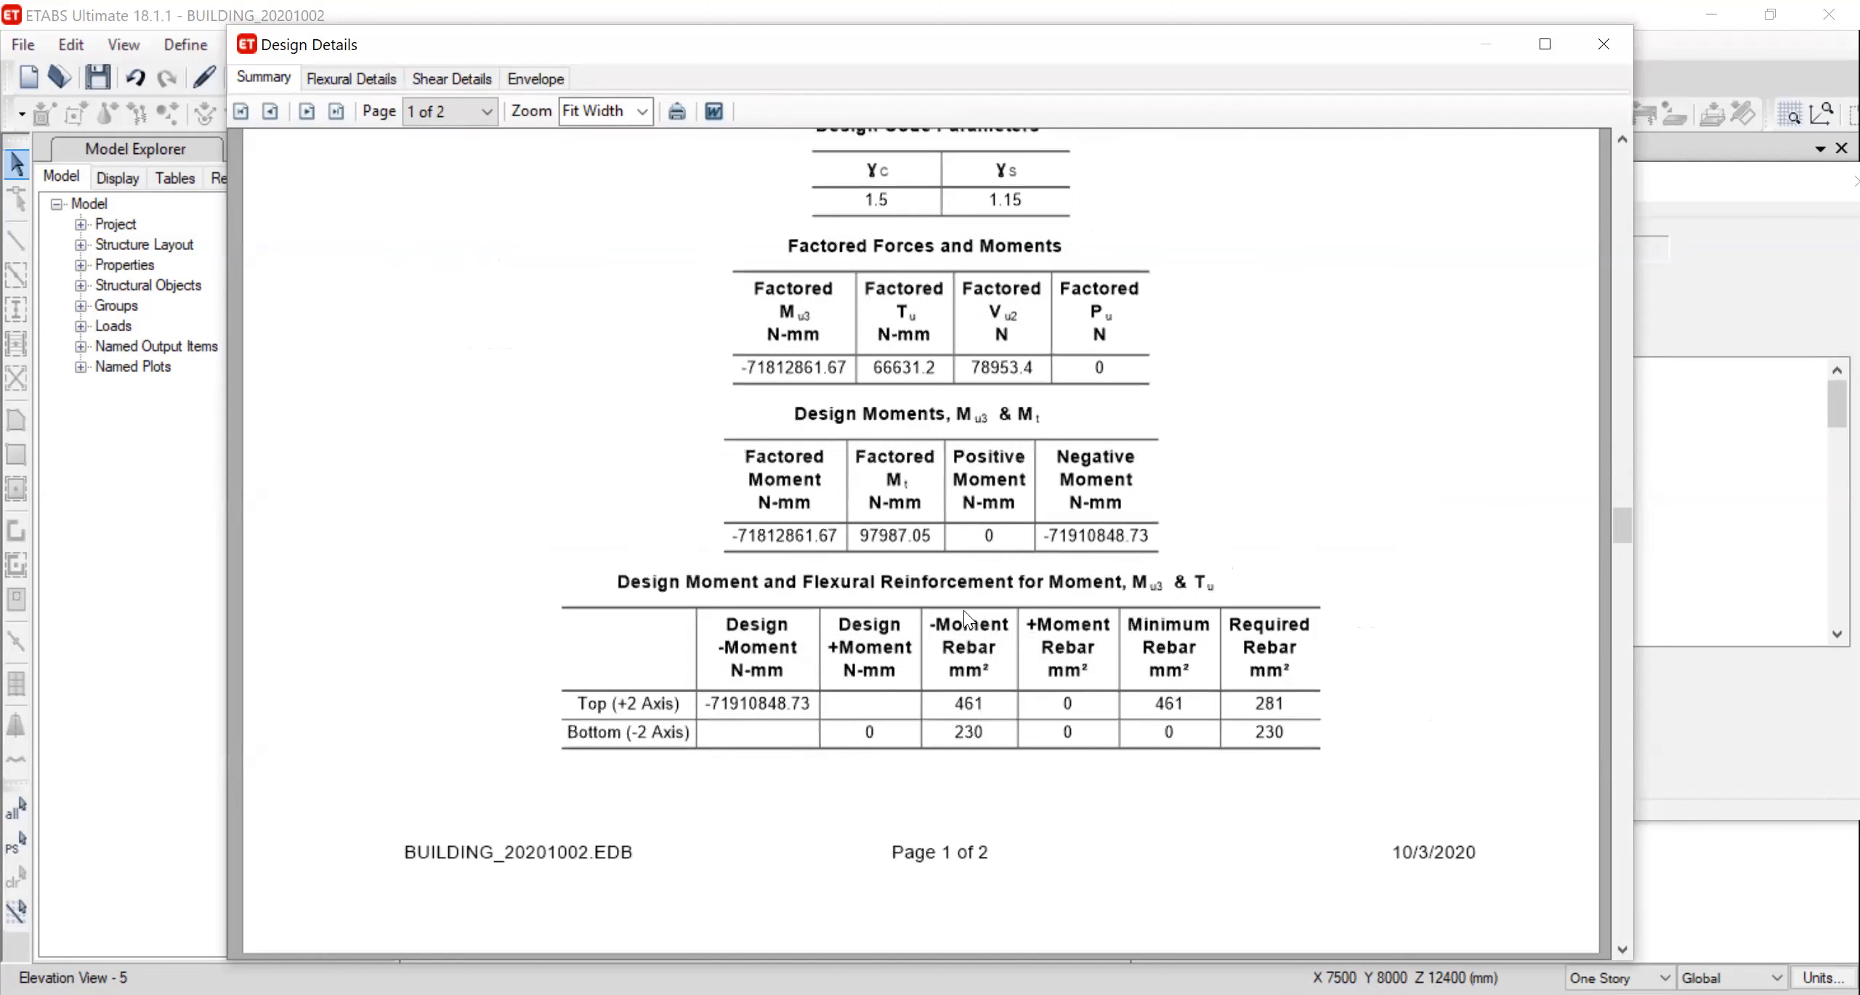
scroll(956, 504, up, 1)
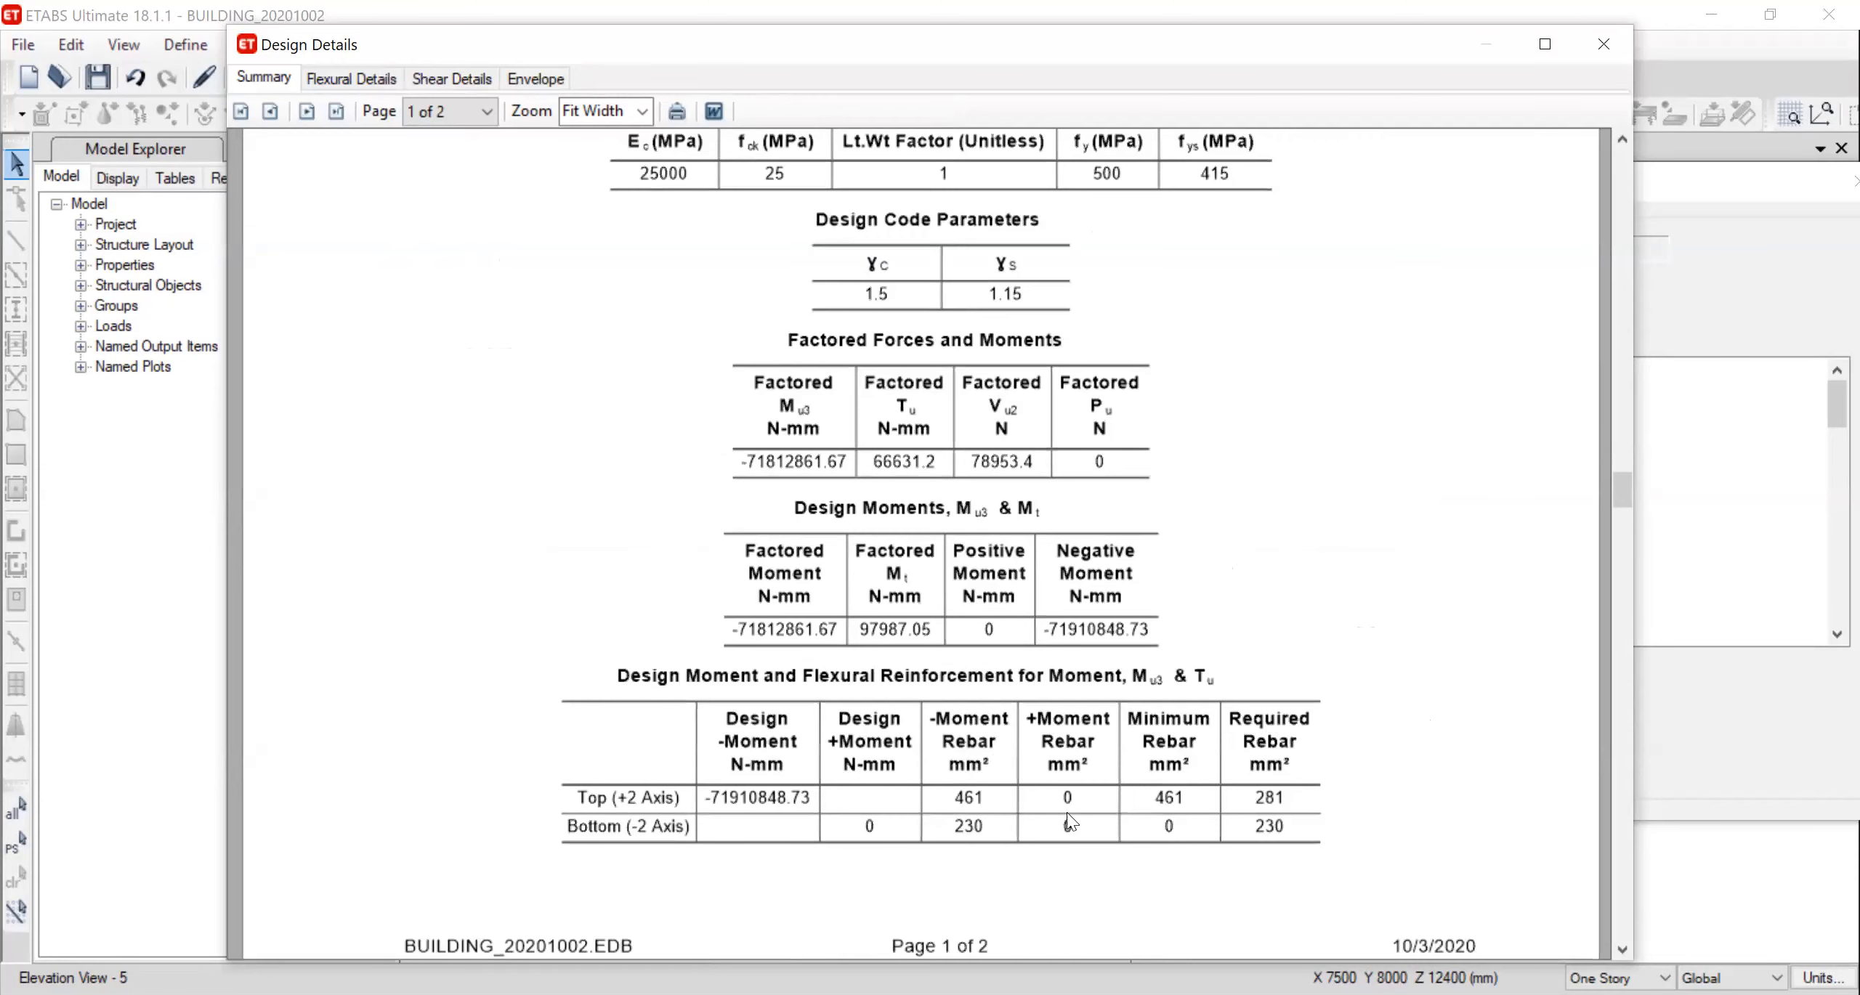
scroll(1165, 647, up, 4)
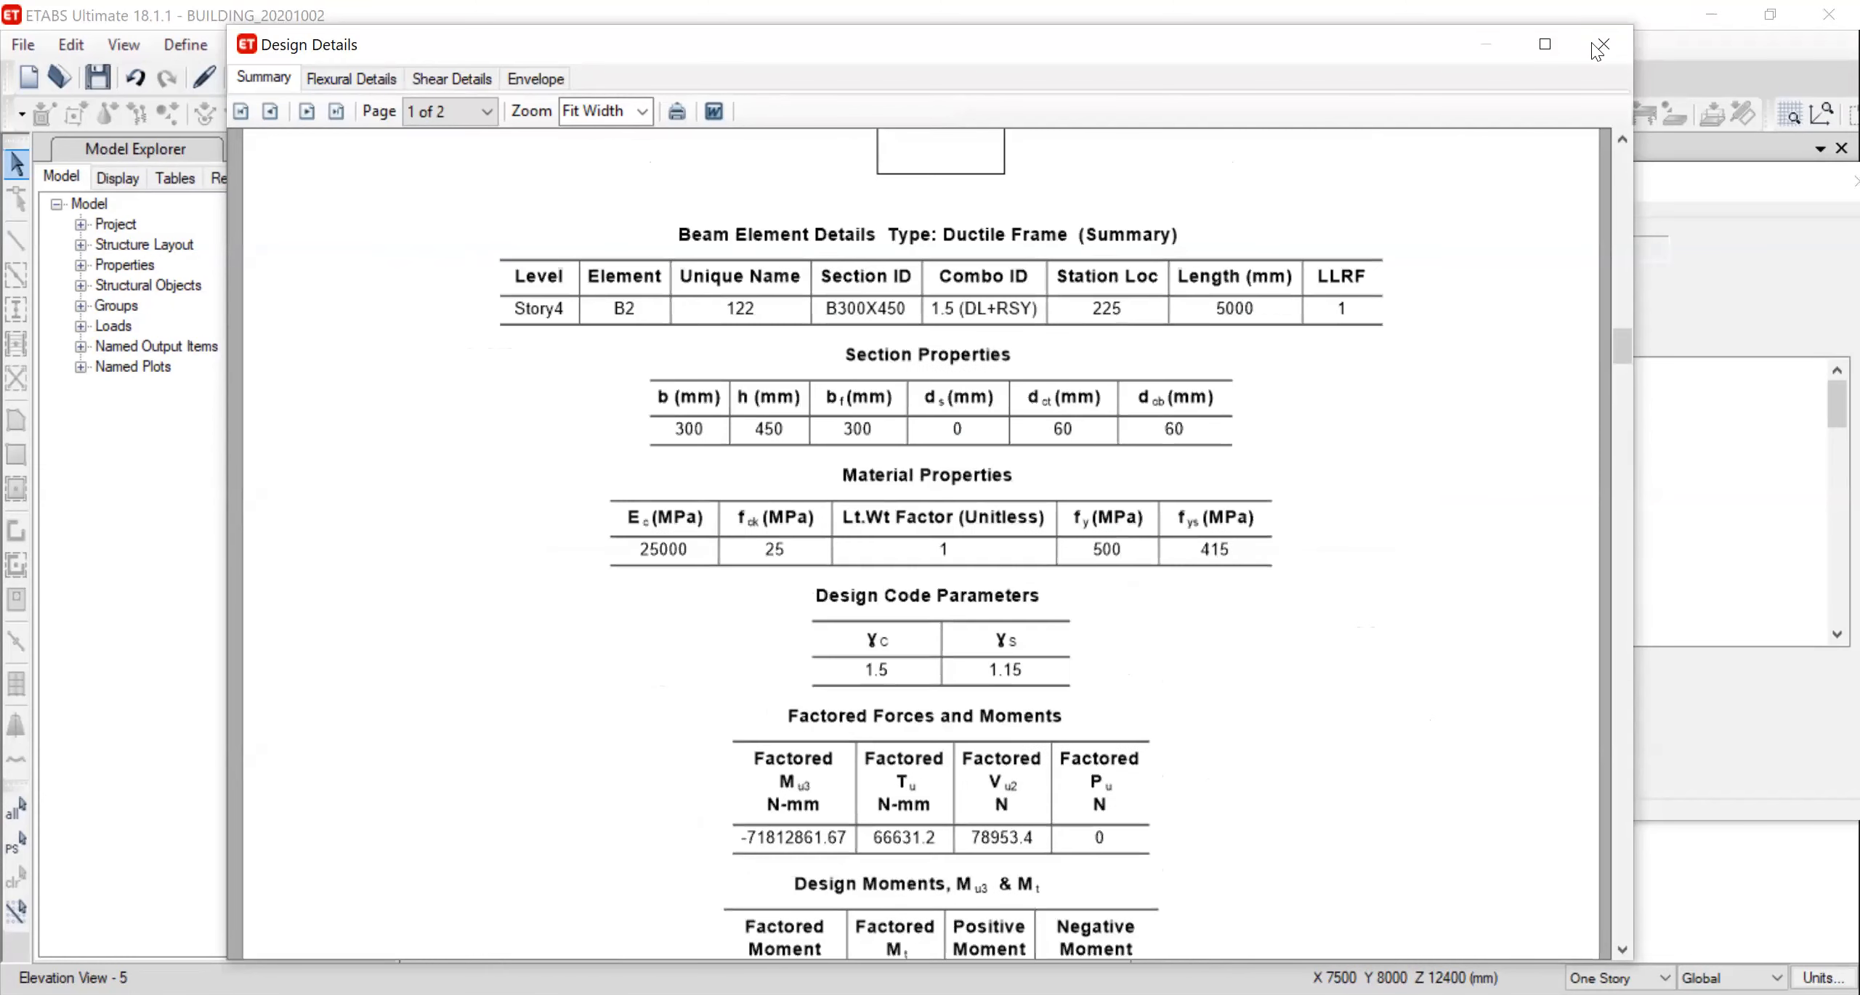
click(1593, 48)
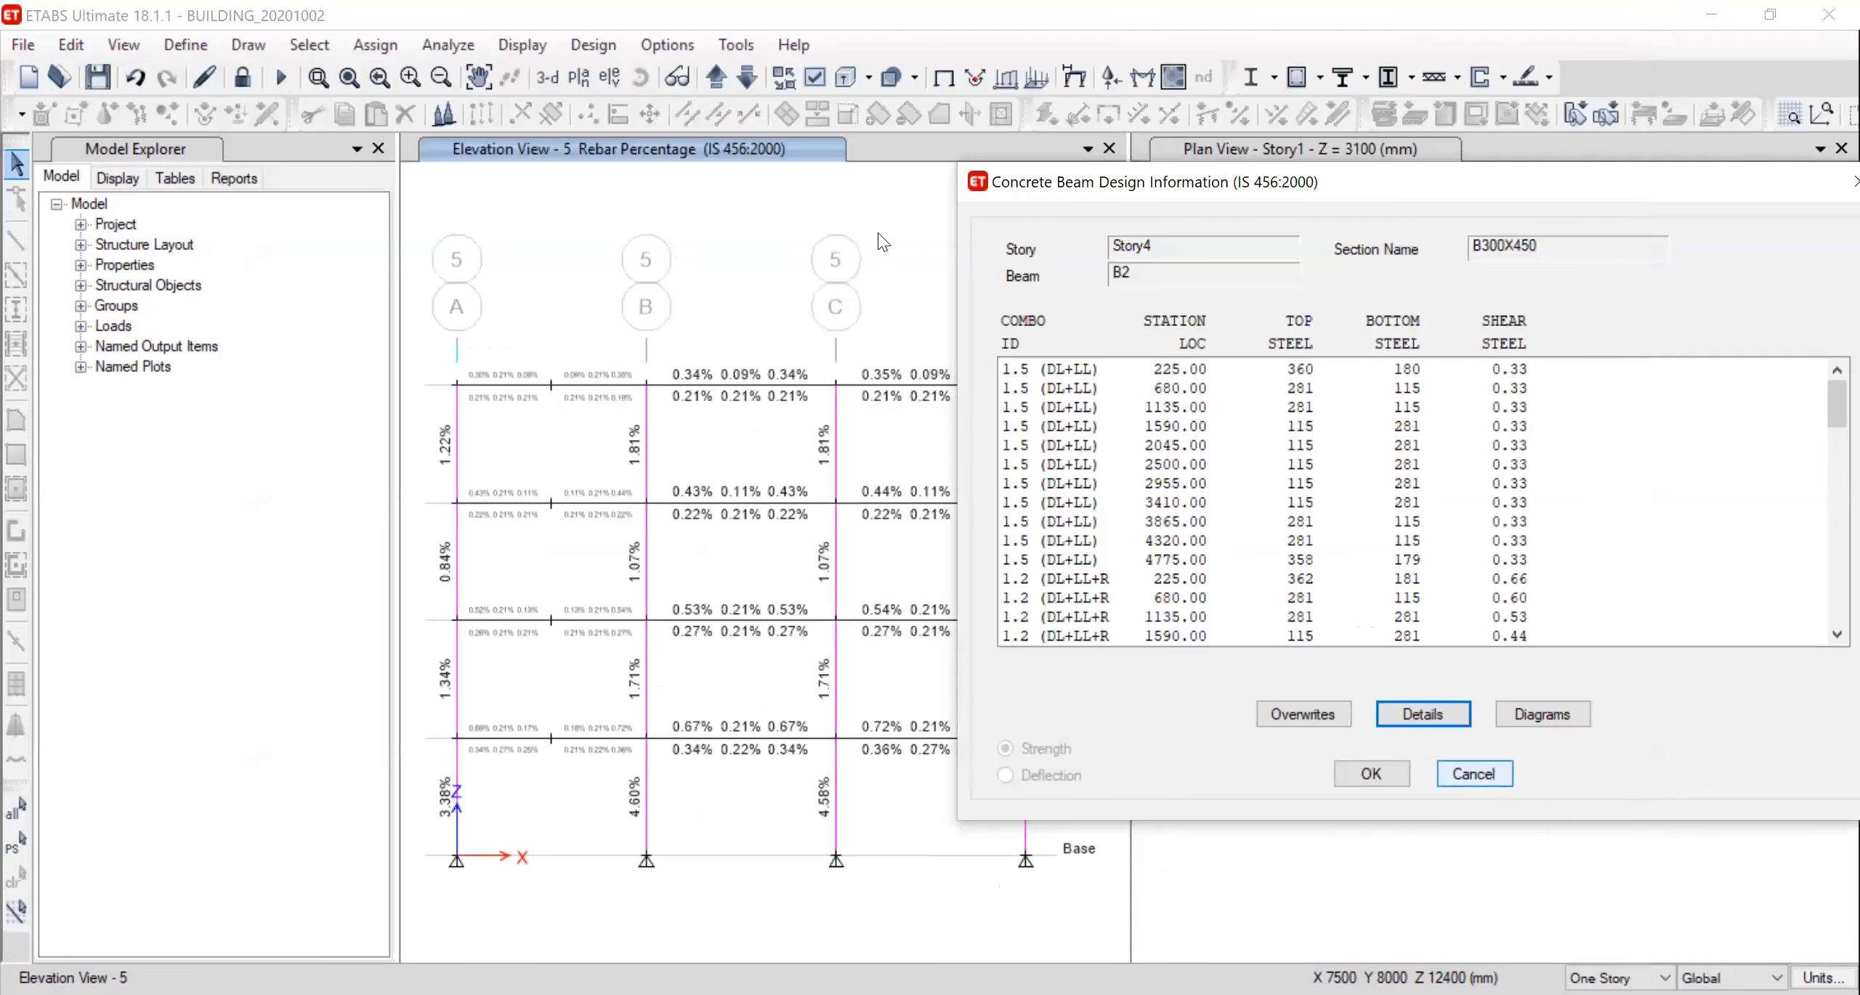
click(1492, 776)
click(1539, 490)
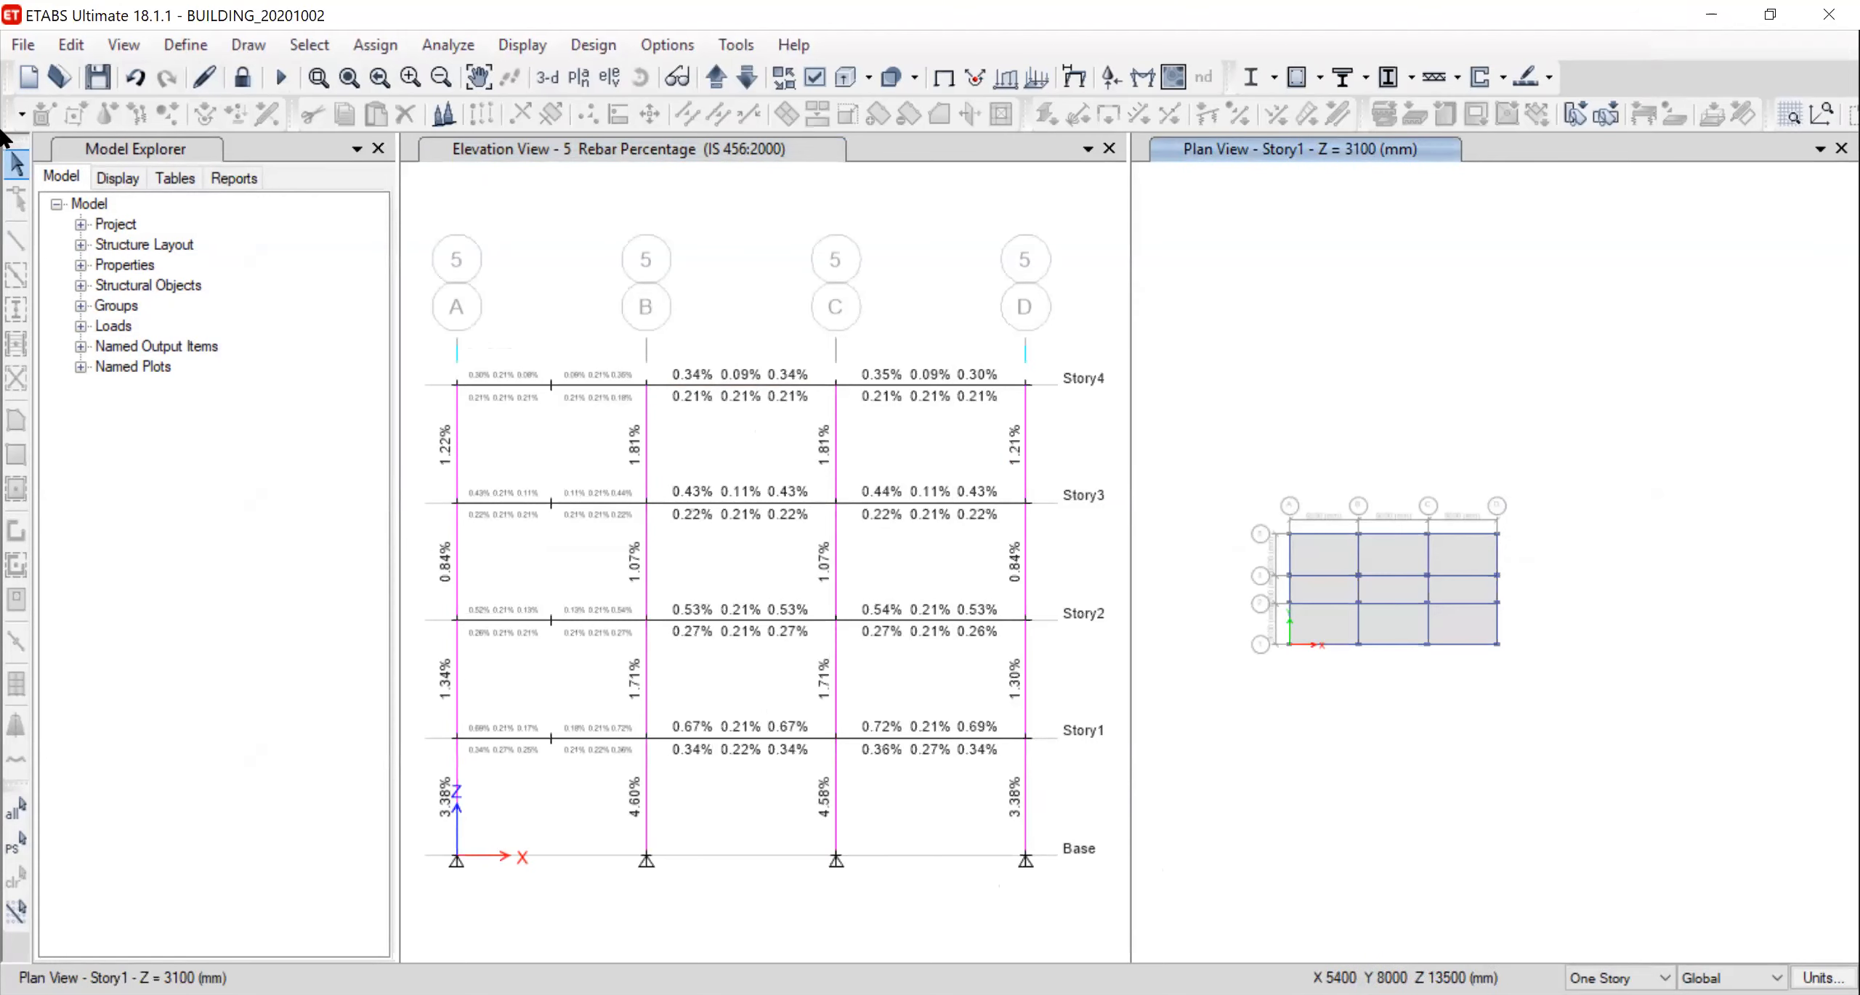
Save a copy of the model as BUILDING_20201002_sERVICE
click(16, 49)
click(94, 214)
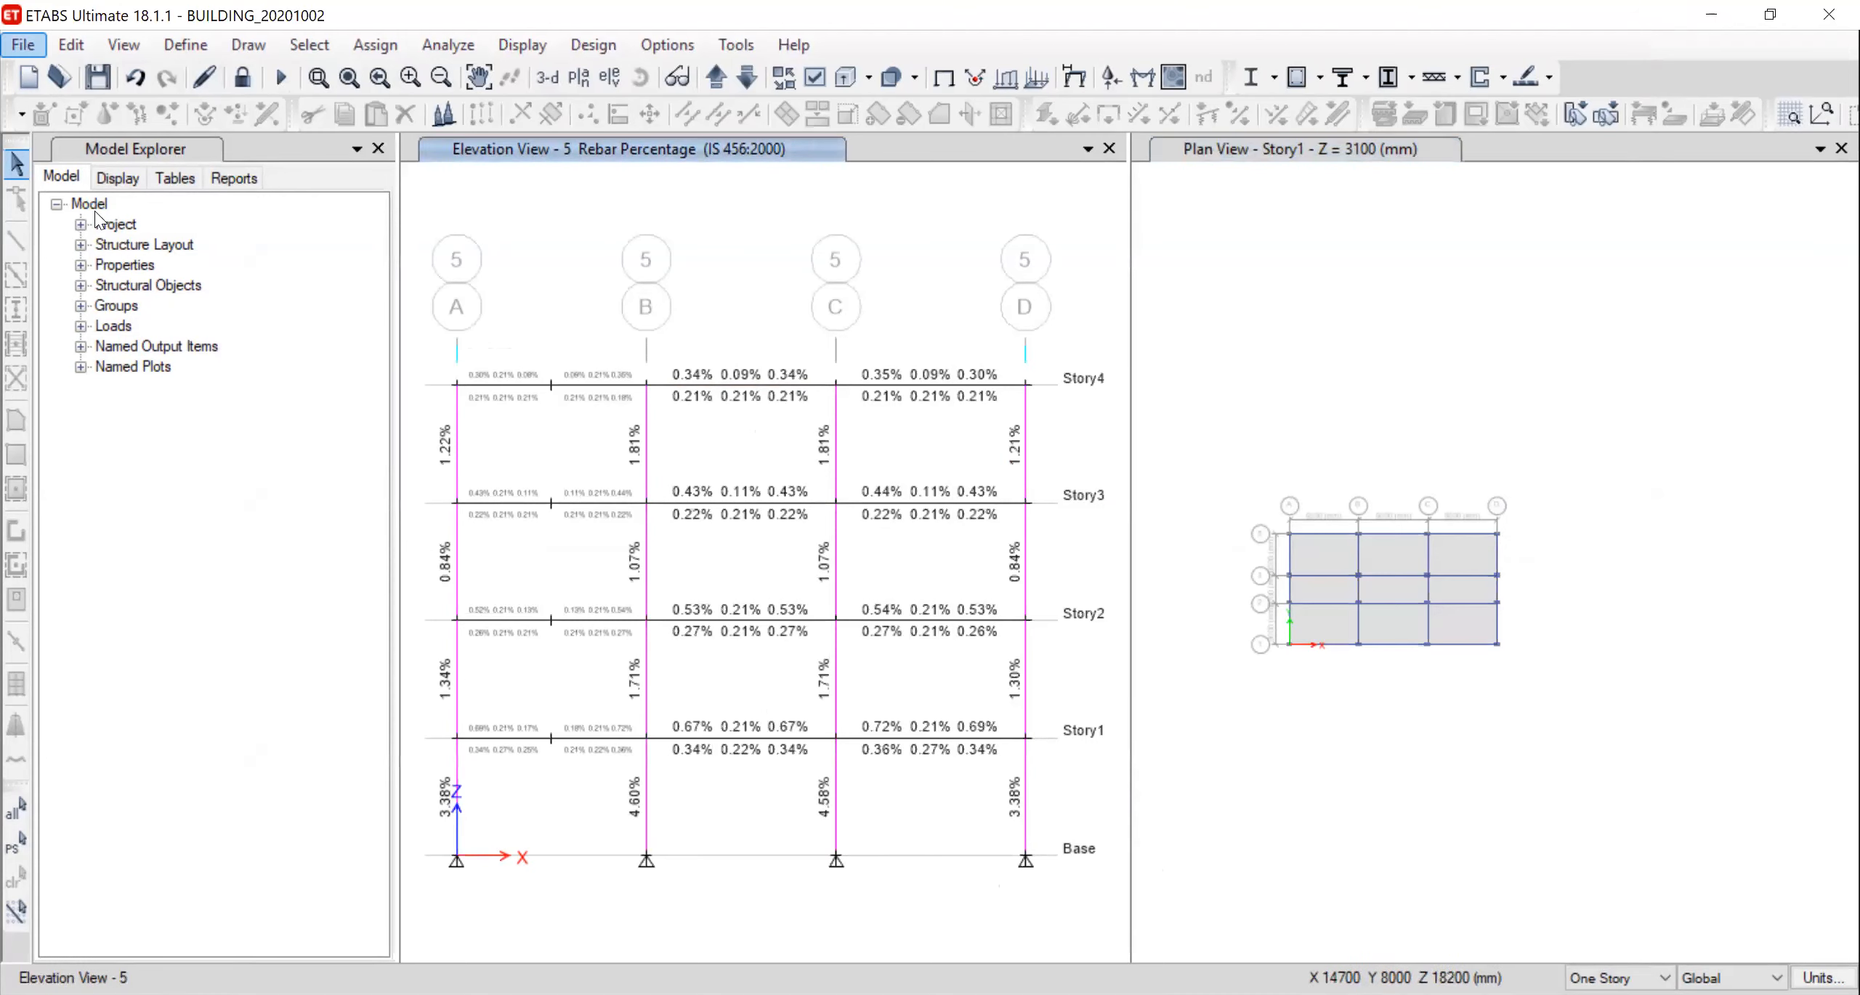
click(672, 584)
click(723, 587)
text(_sERVICE)
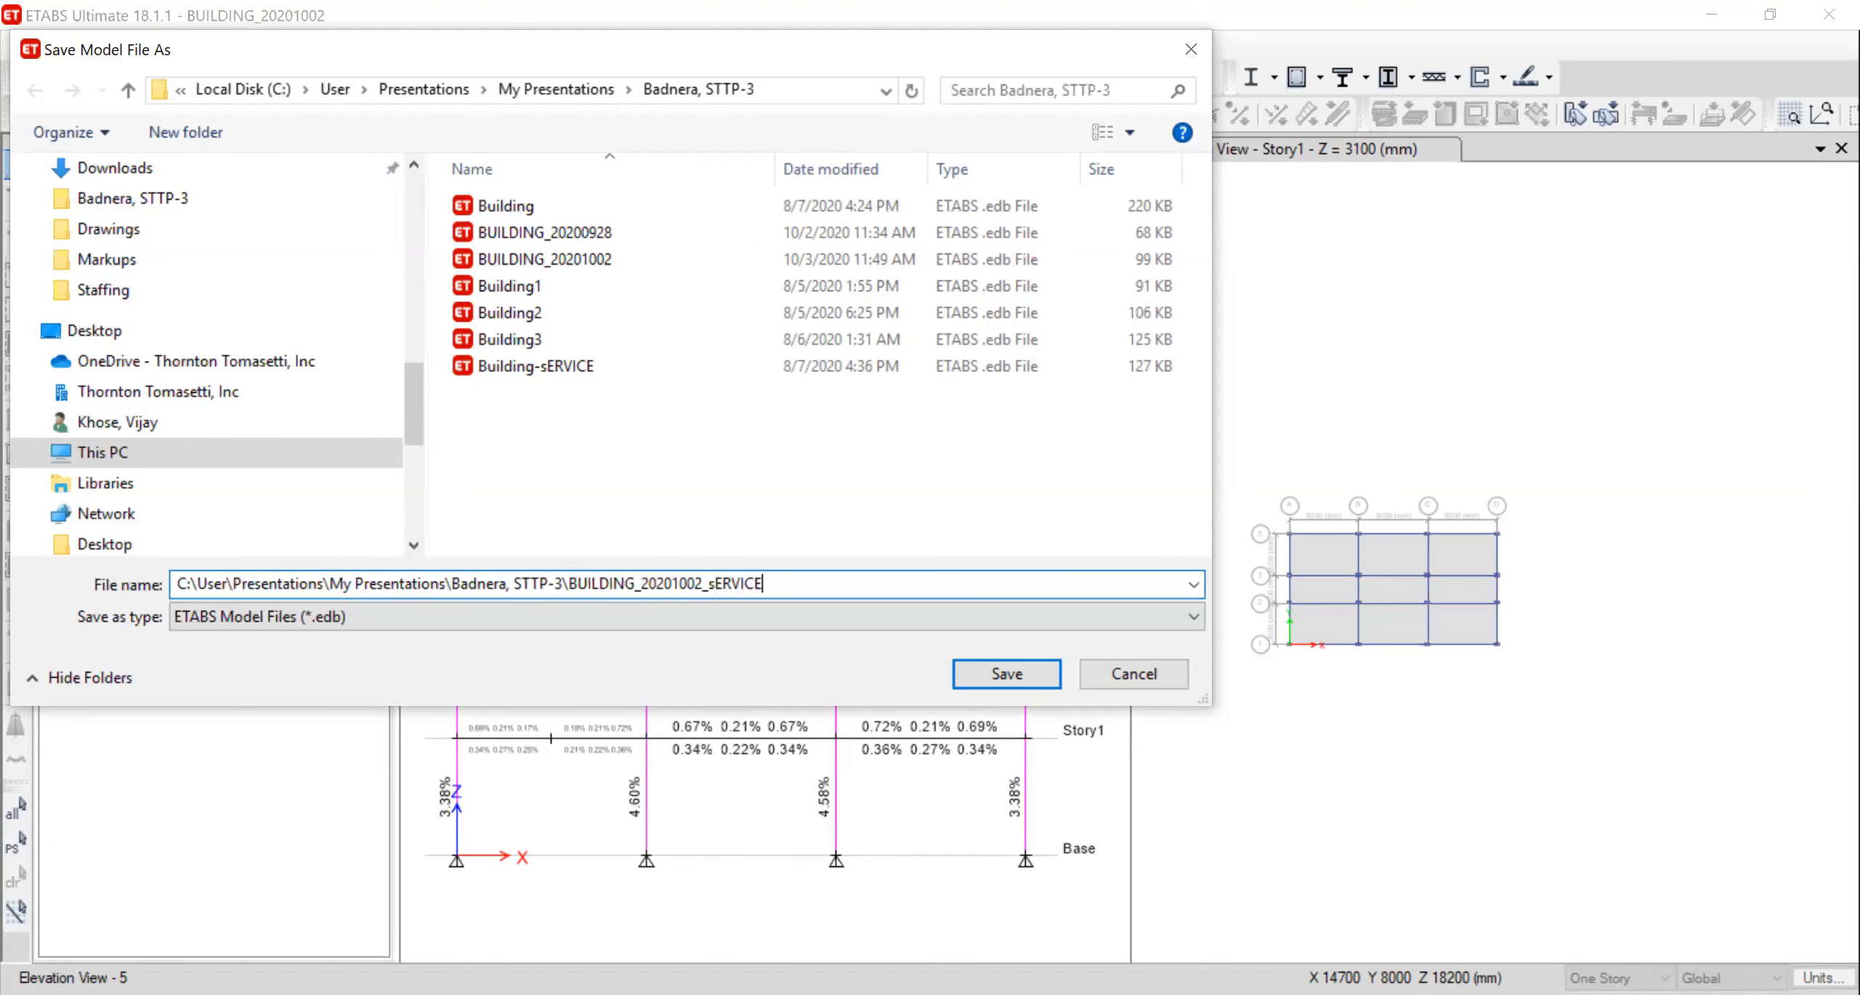
click(997, 674)
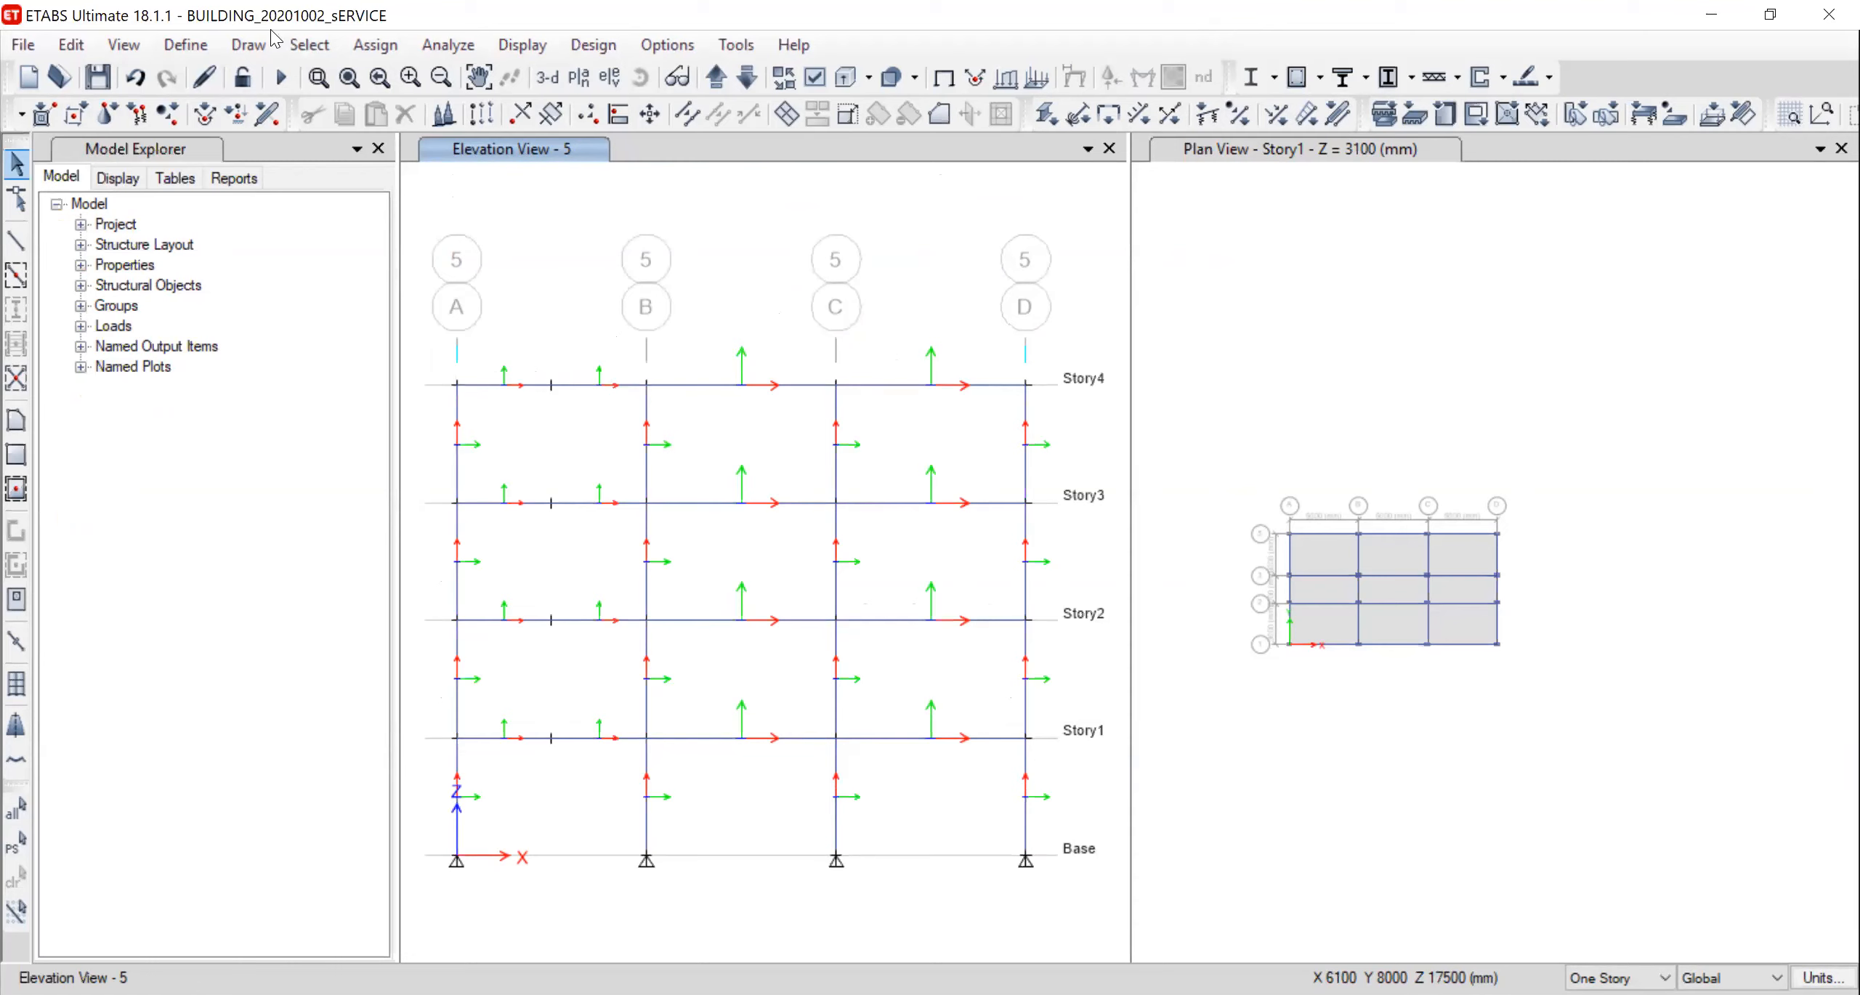
Check the scale factor of the RS X response spectrum load case and close the load case definitions without changes
click(186, 45)
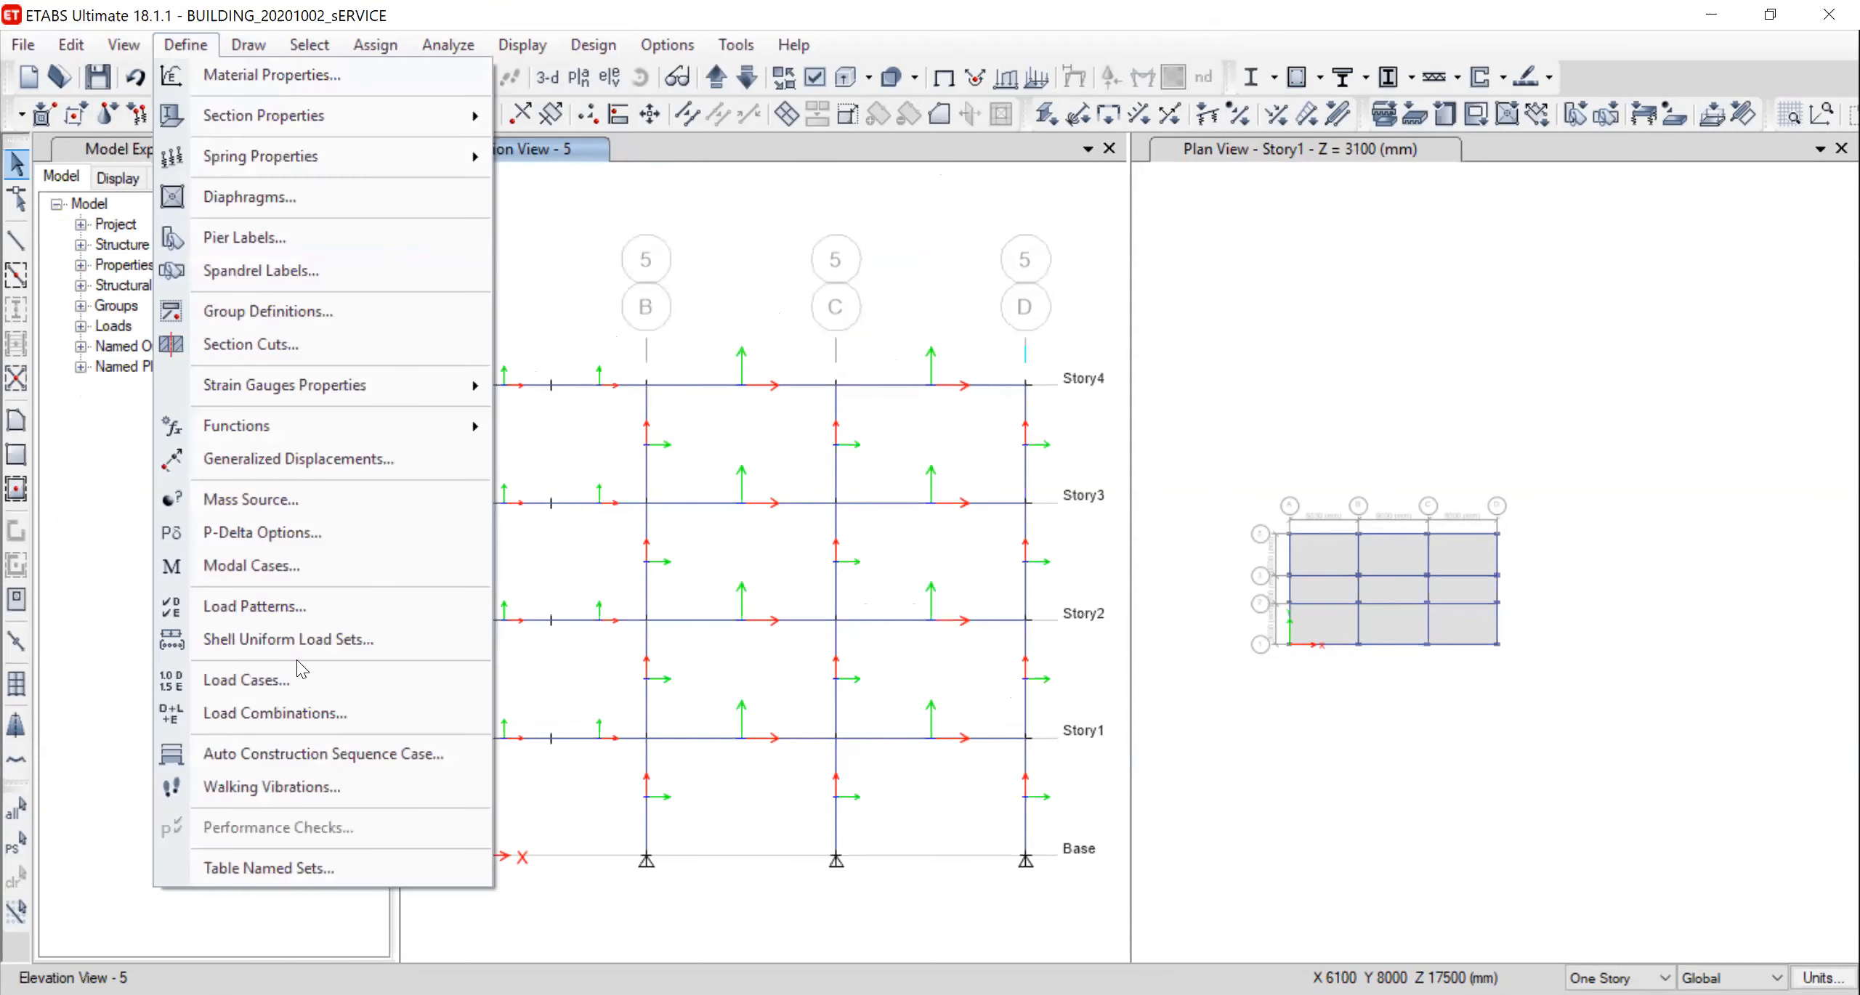
click(247, 680)
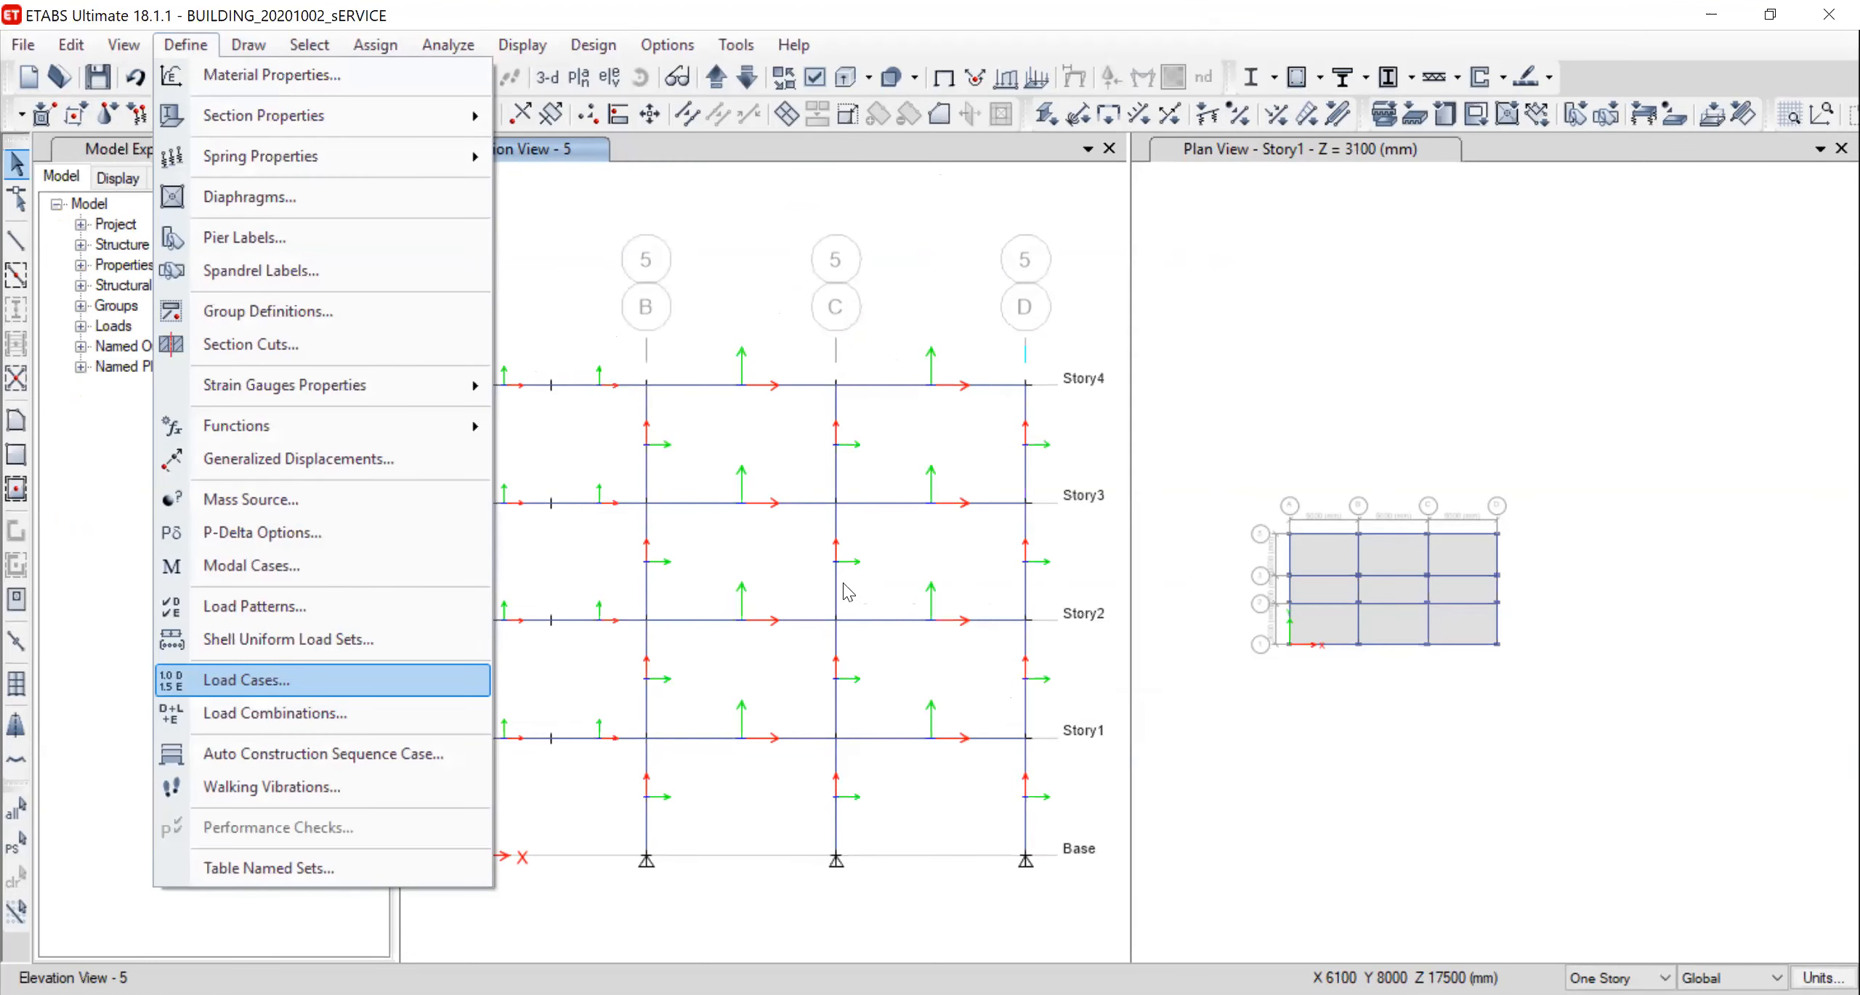
click(843, 578)
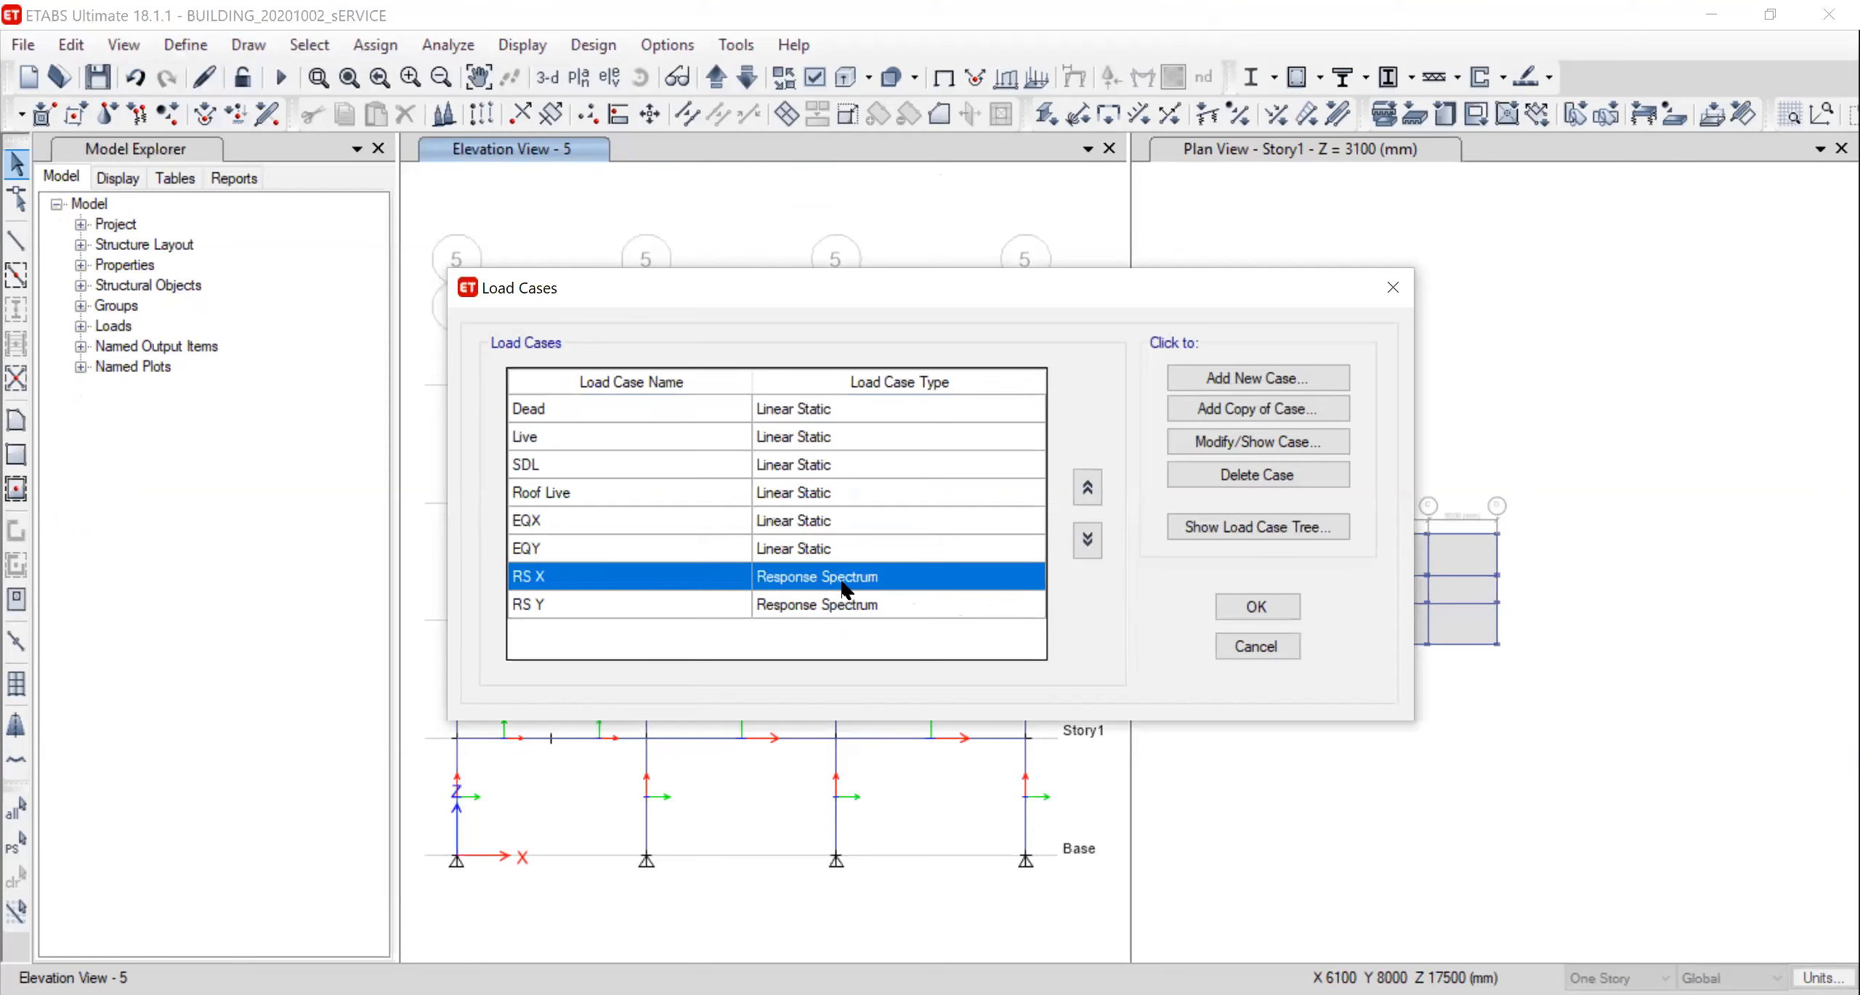
click(1233, 444)
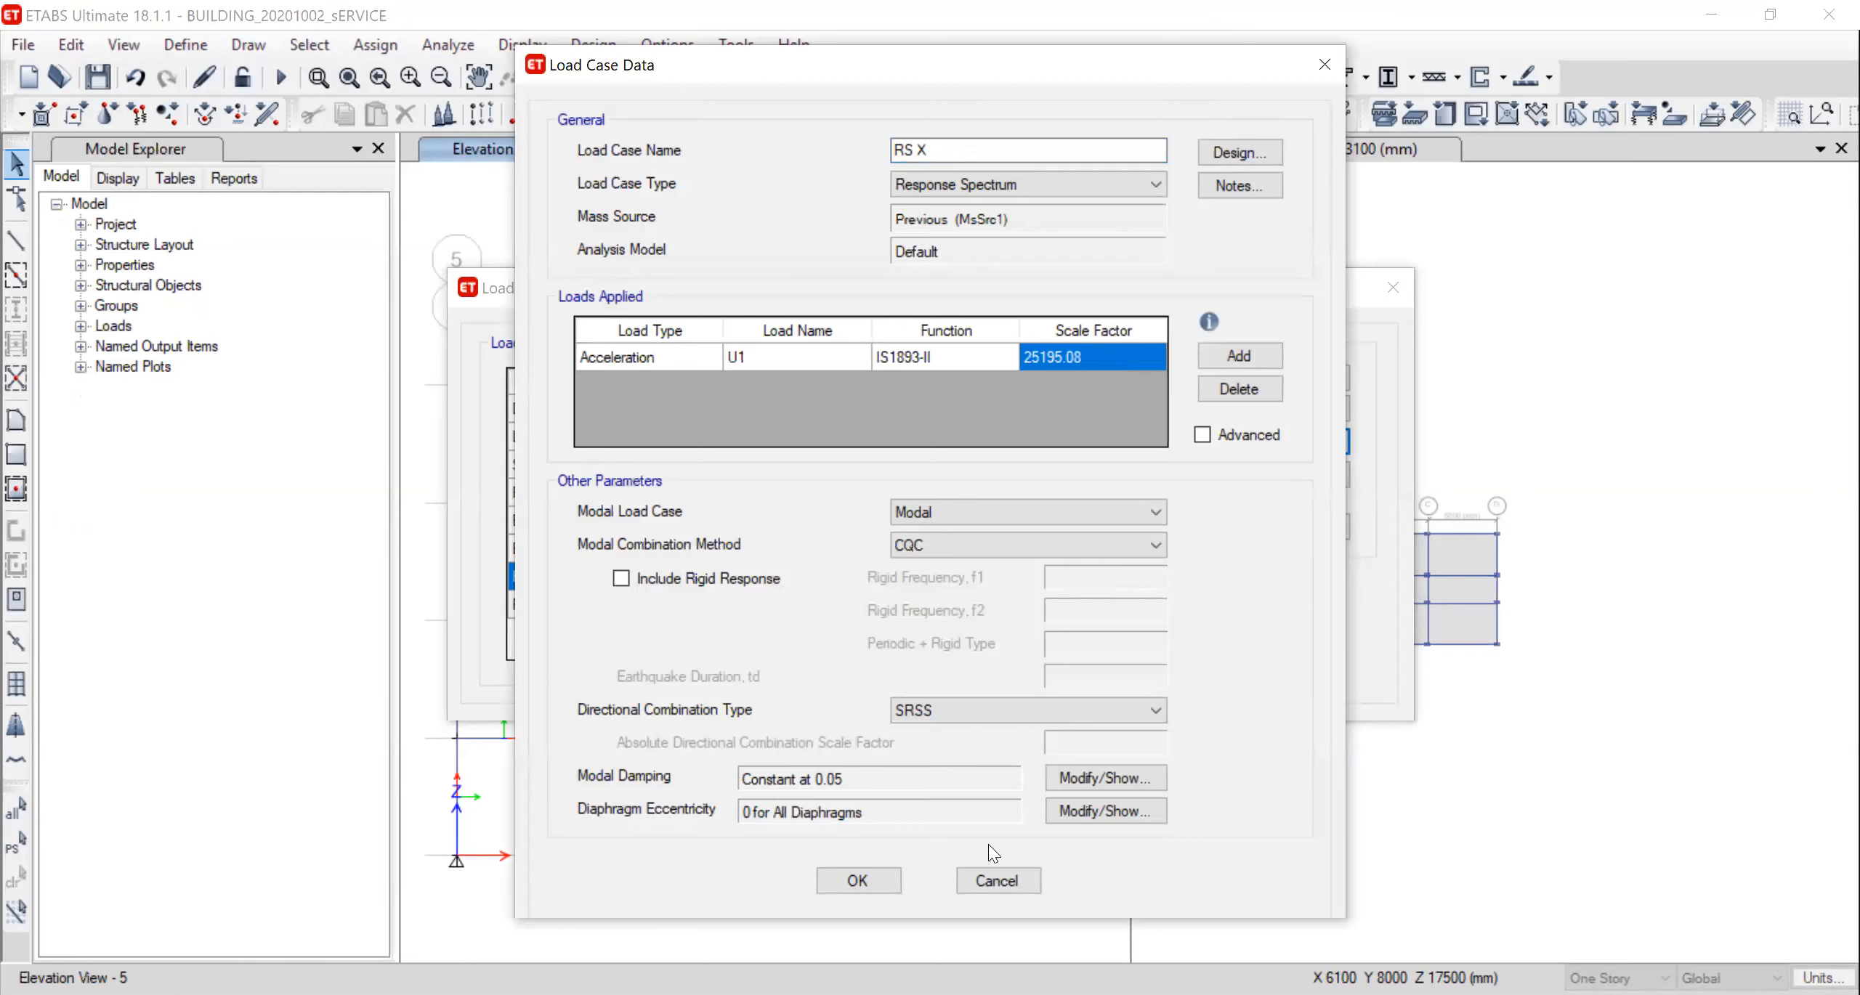
click(993, 888)
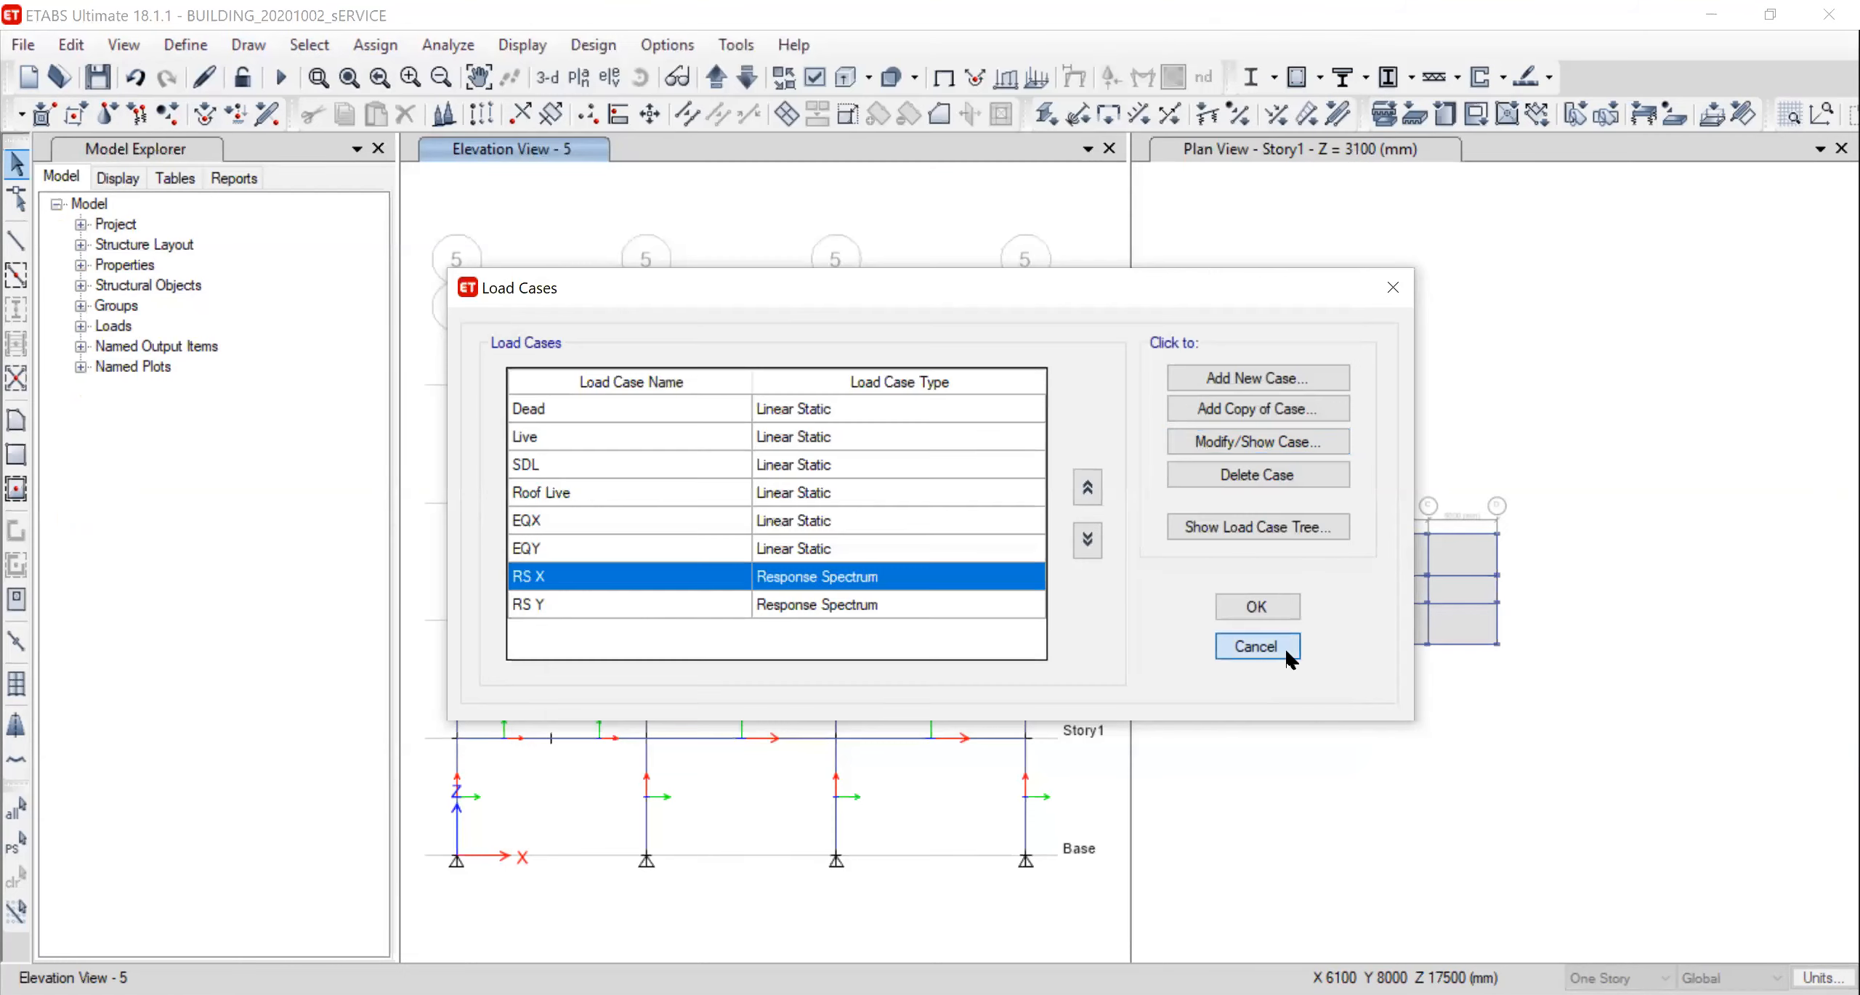
click(1288, 652)
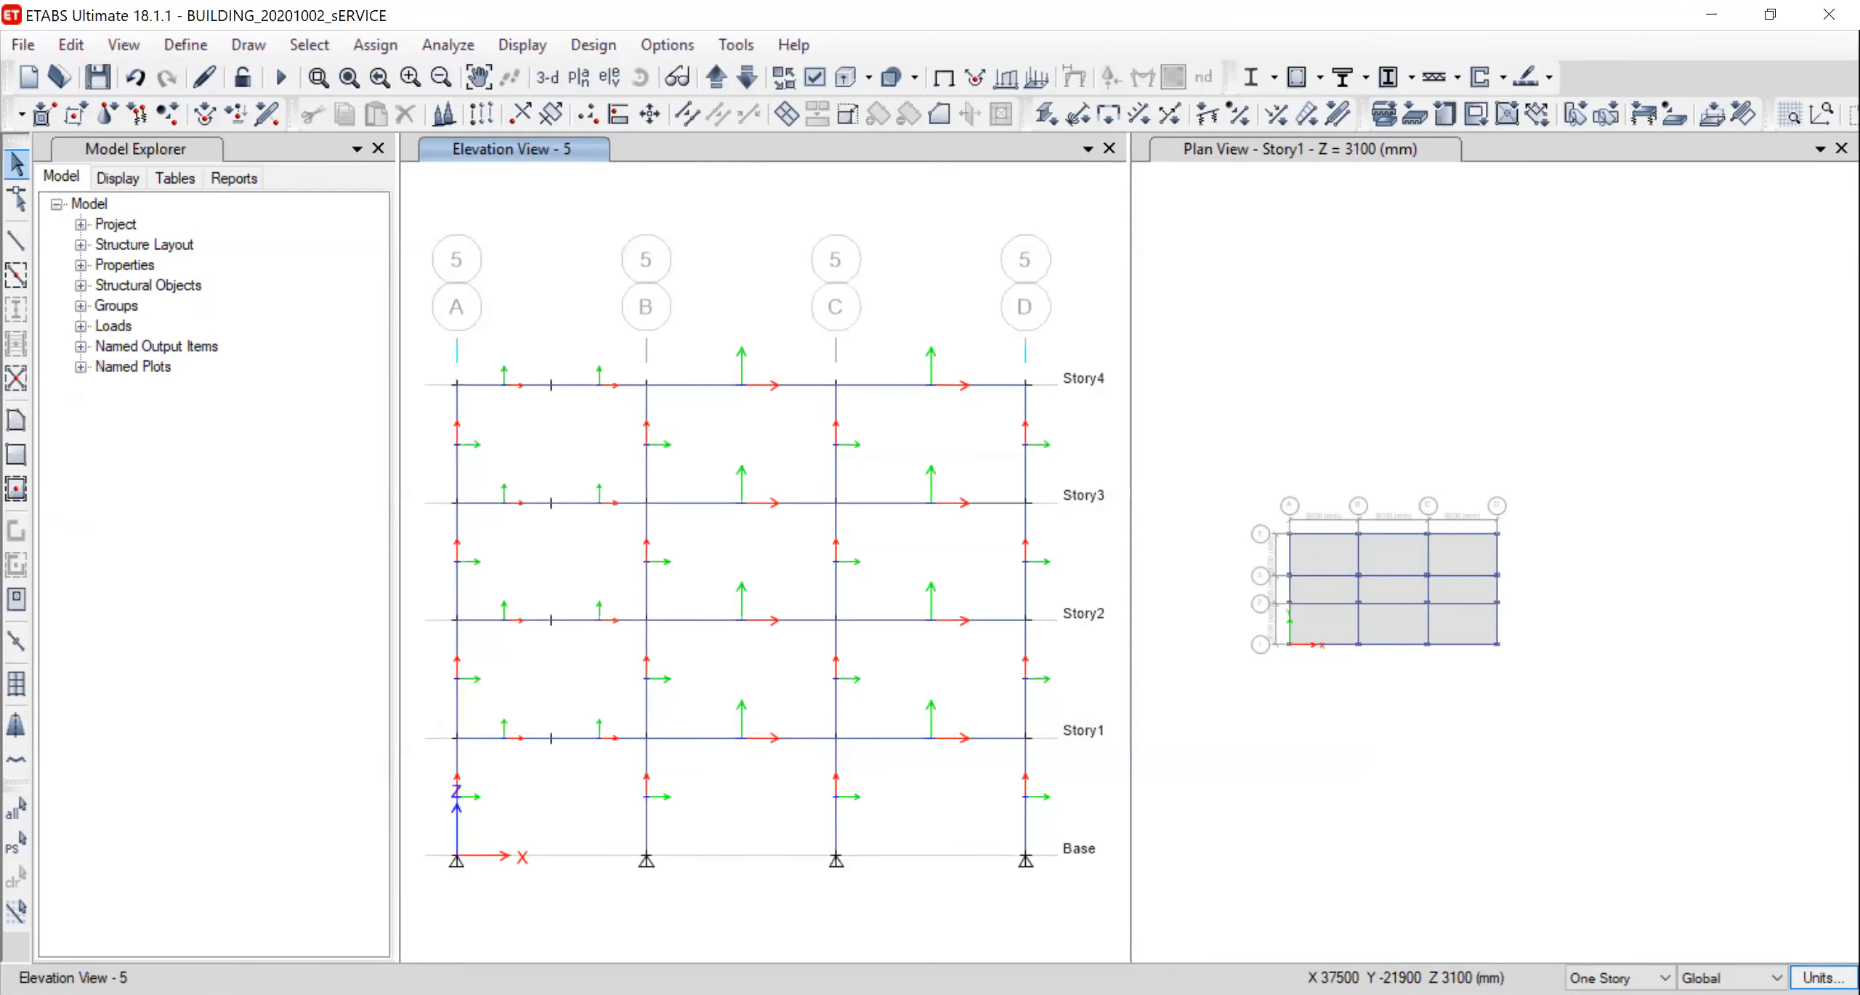
Set the consistent length unit to m and choose the force unit for the model
click(1822, 978)
click(1759, 953)
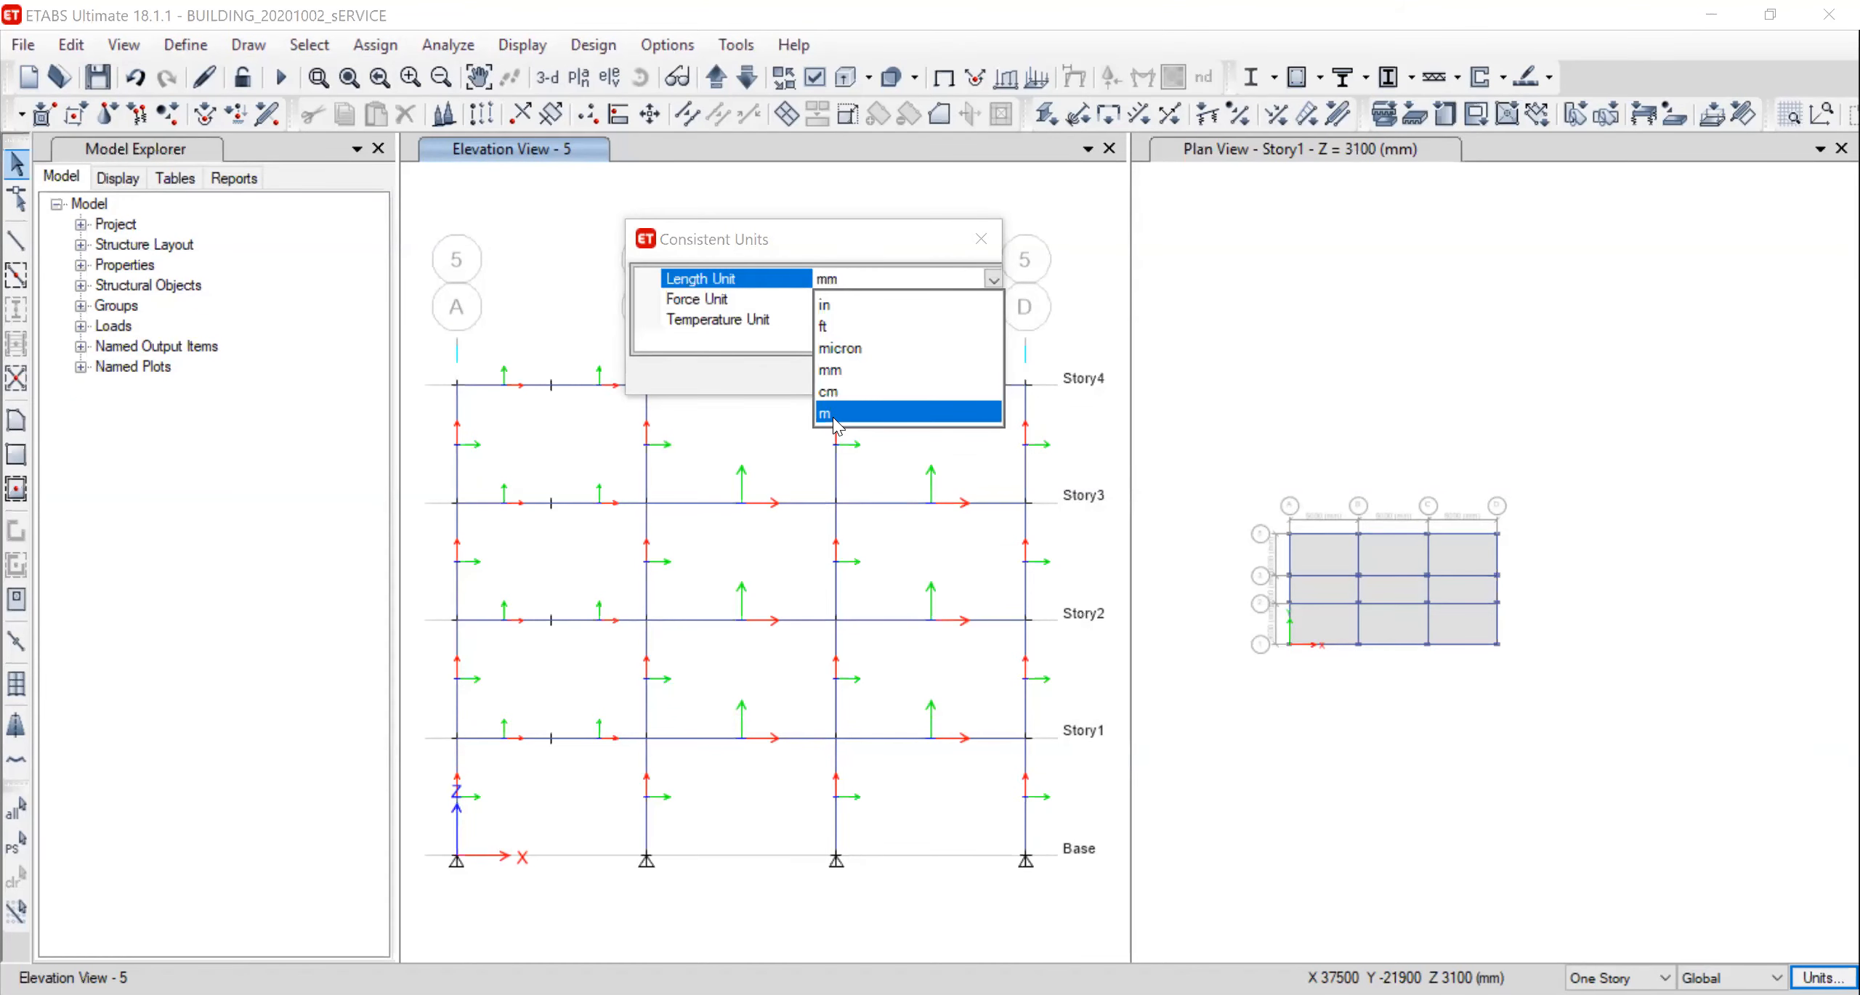
click(828, 413)
click(993, 300)
click(828, 391)
click(850, 376)
Set the U1 acceleration scale factor of the RS X response spectrum load case to 9.8067
click(178, 47)
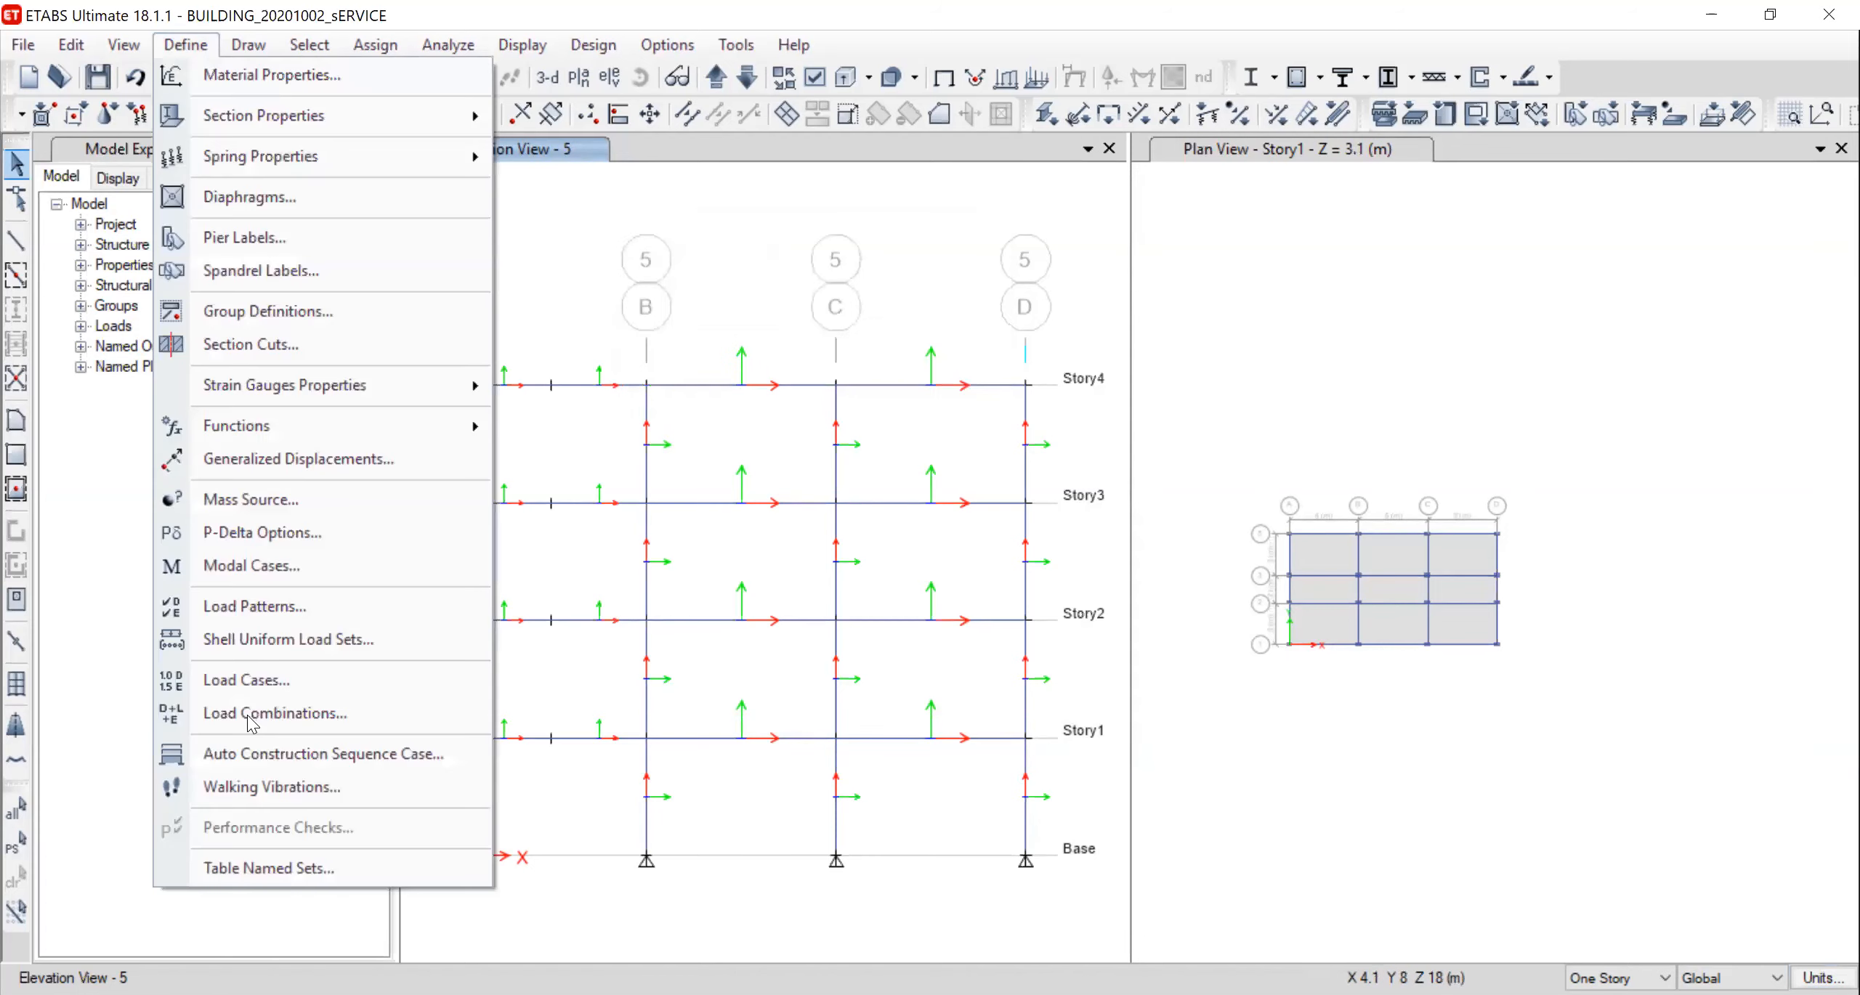
click(239, 688)
click(600, 581)
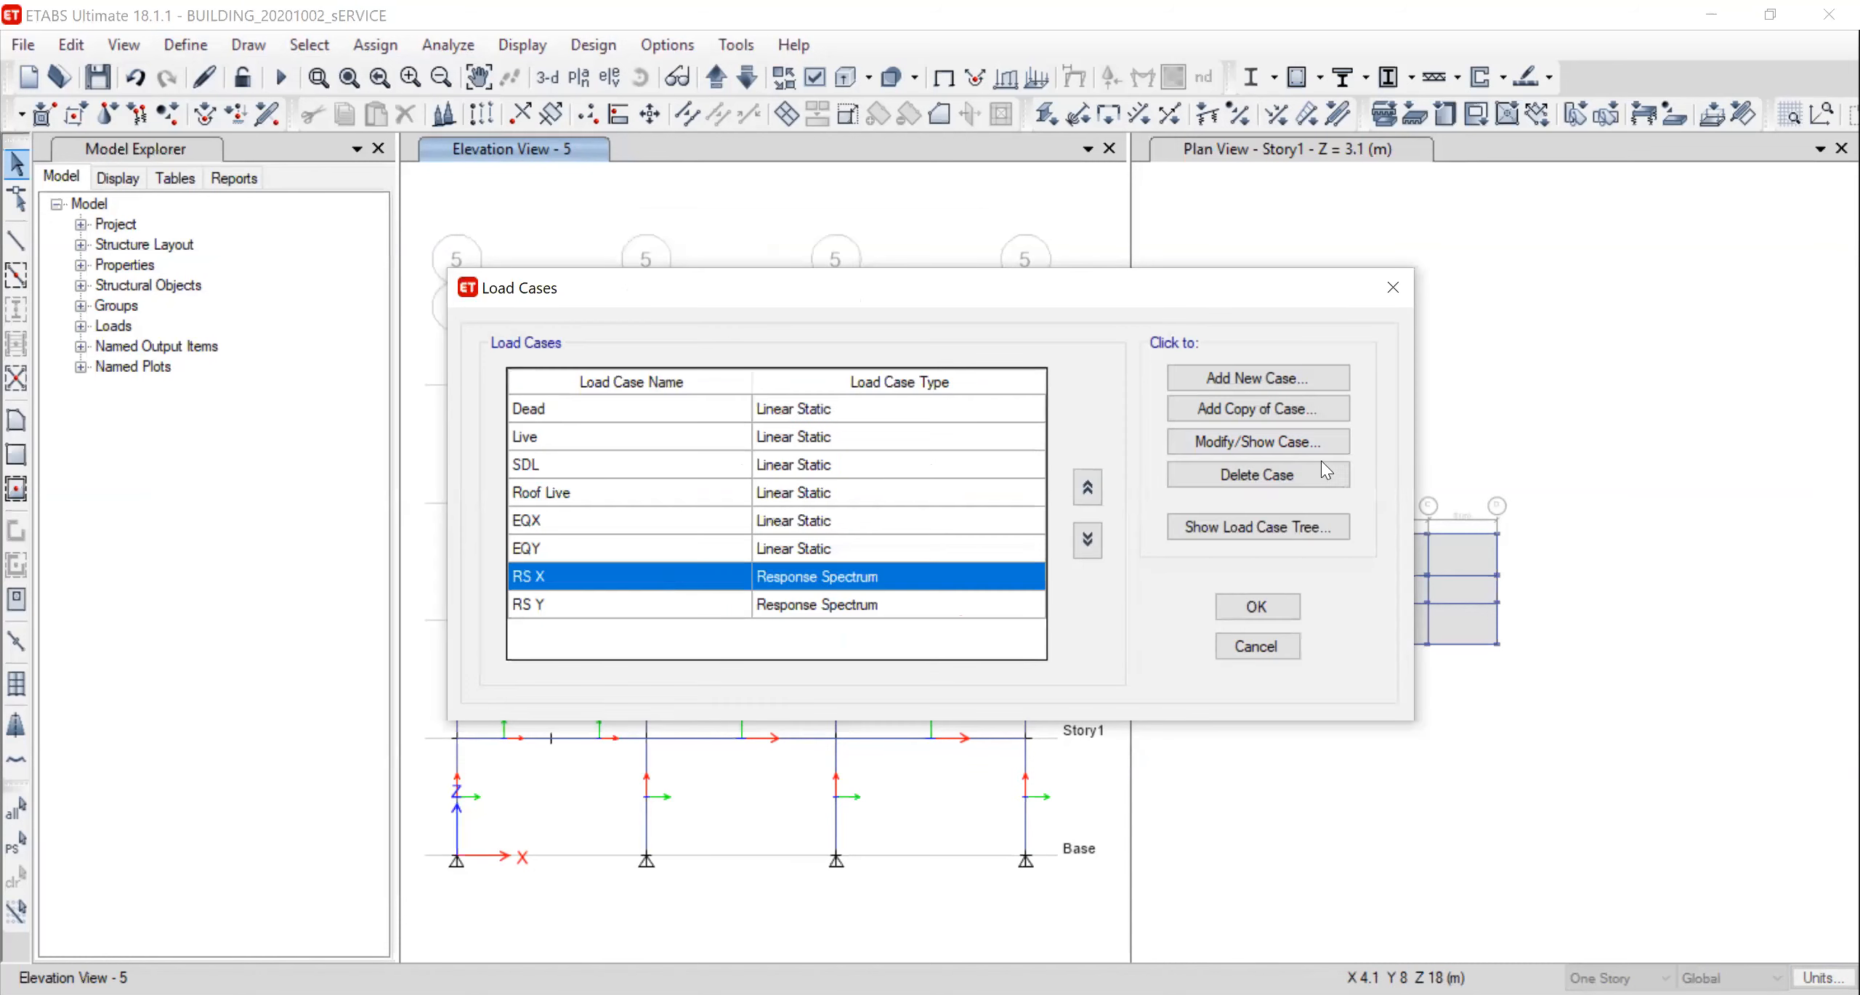
click(1286, 445)
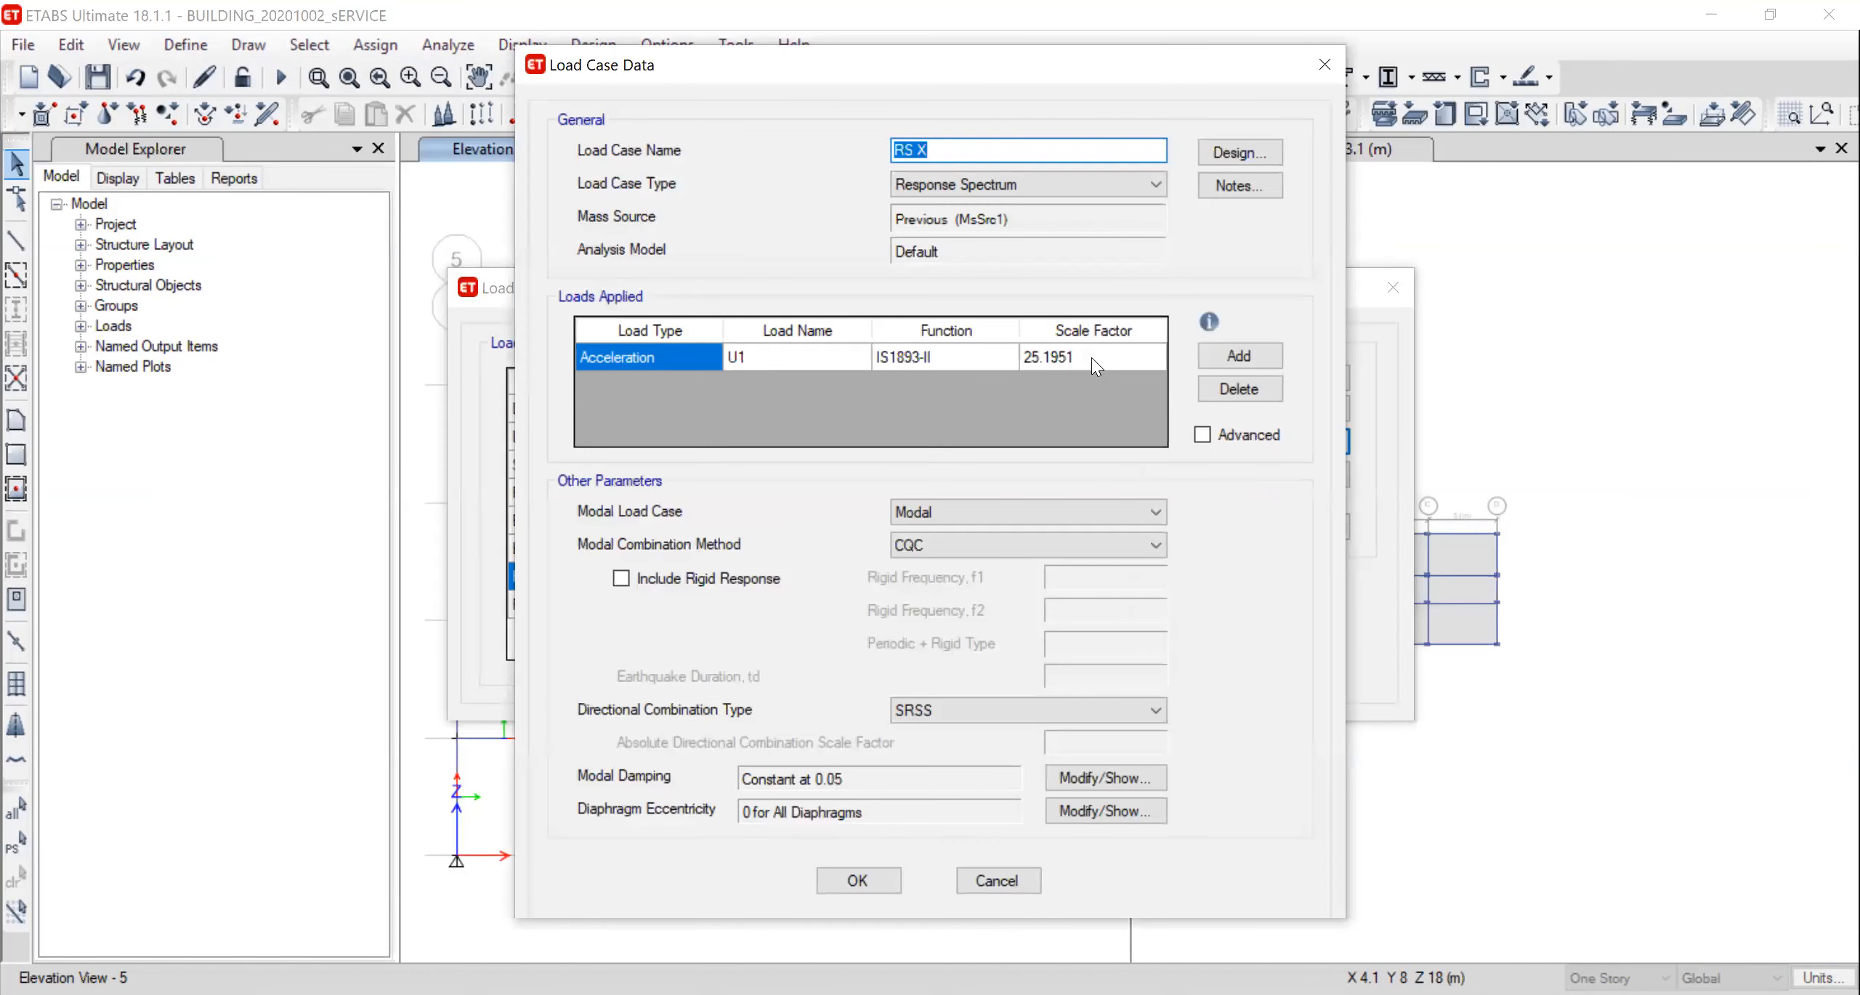
click(1092, 358)
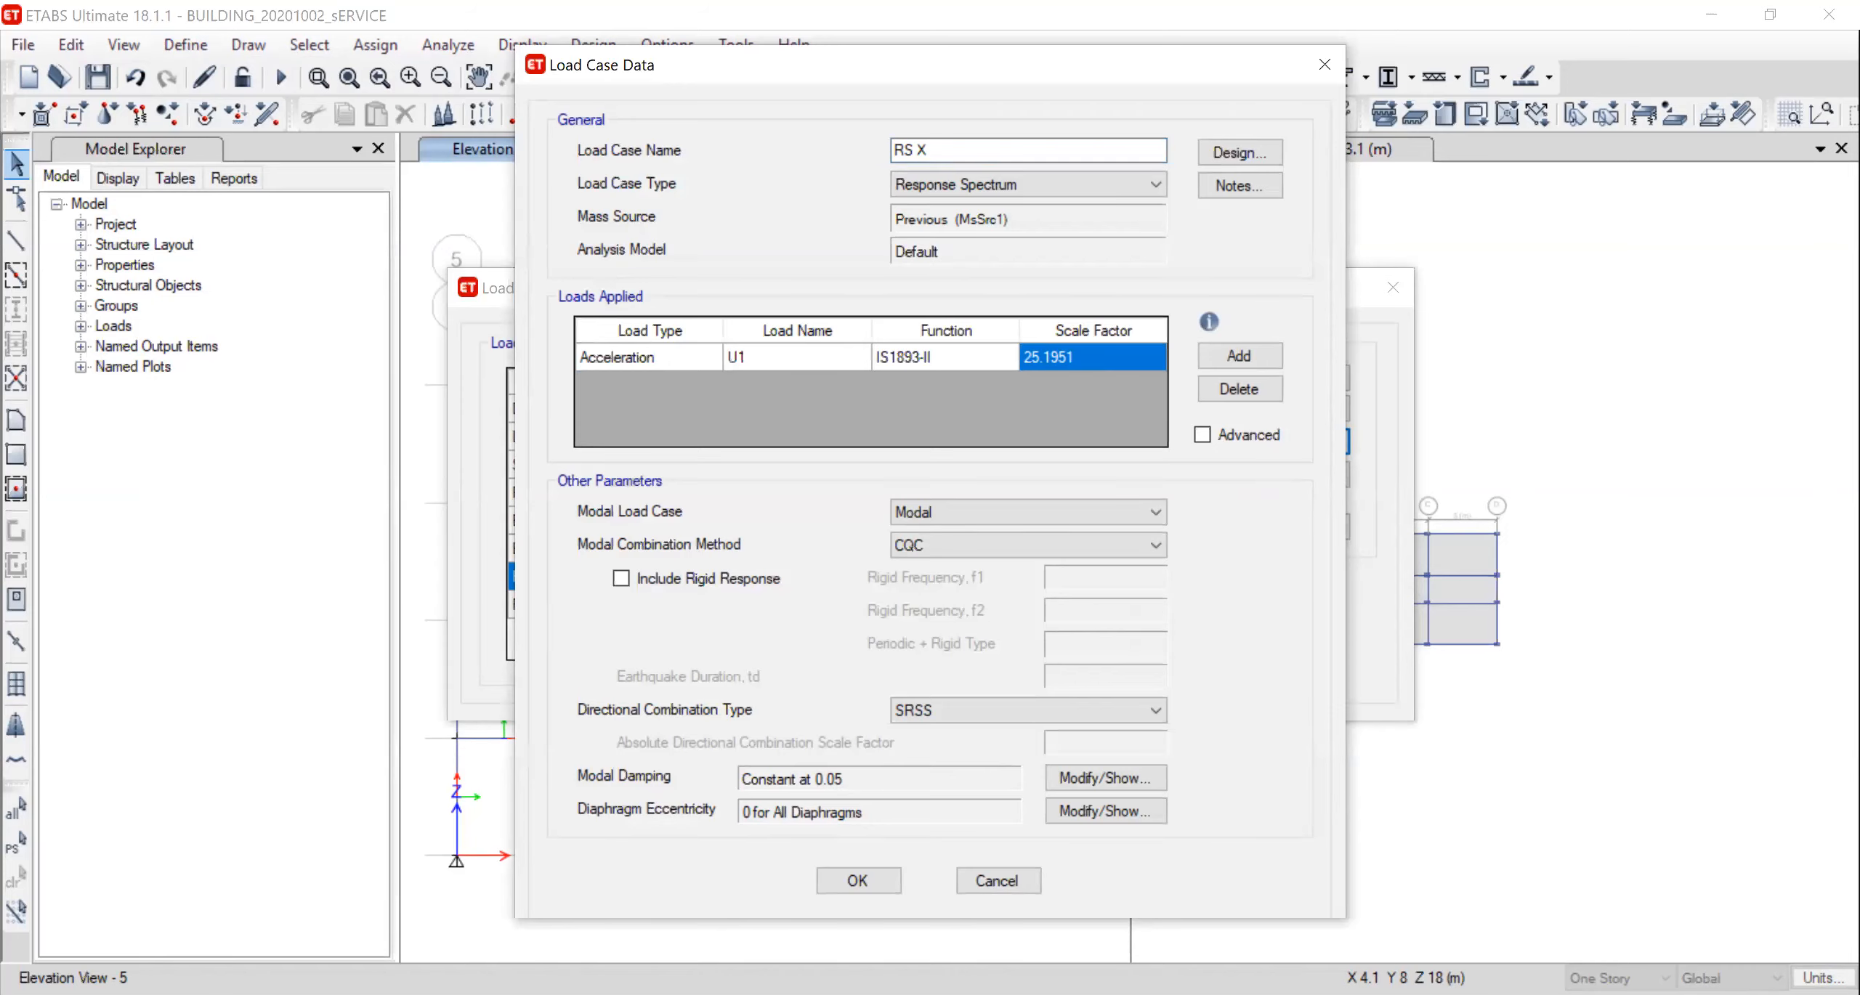
text(9.8067)
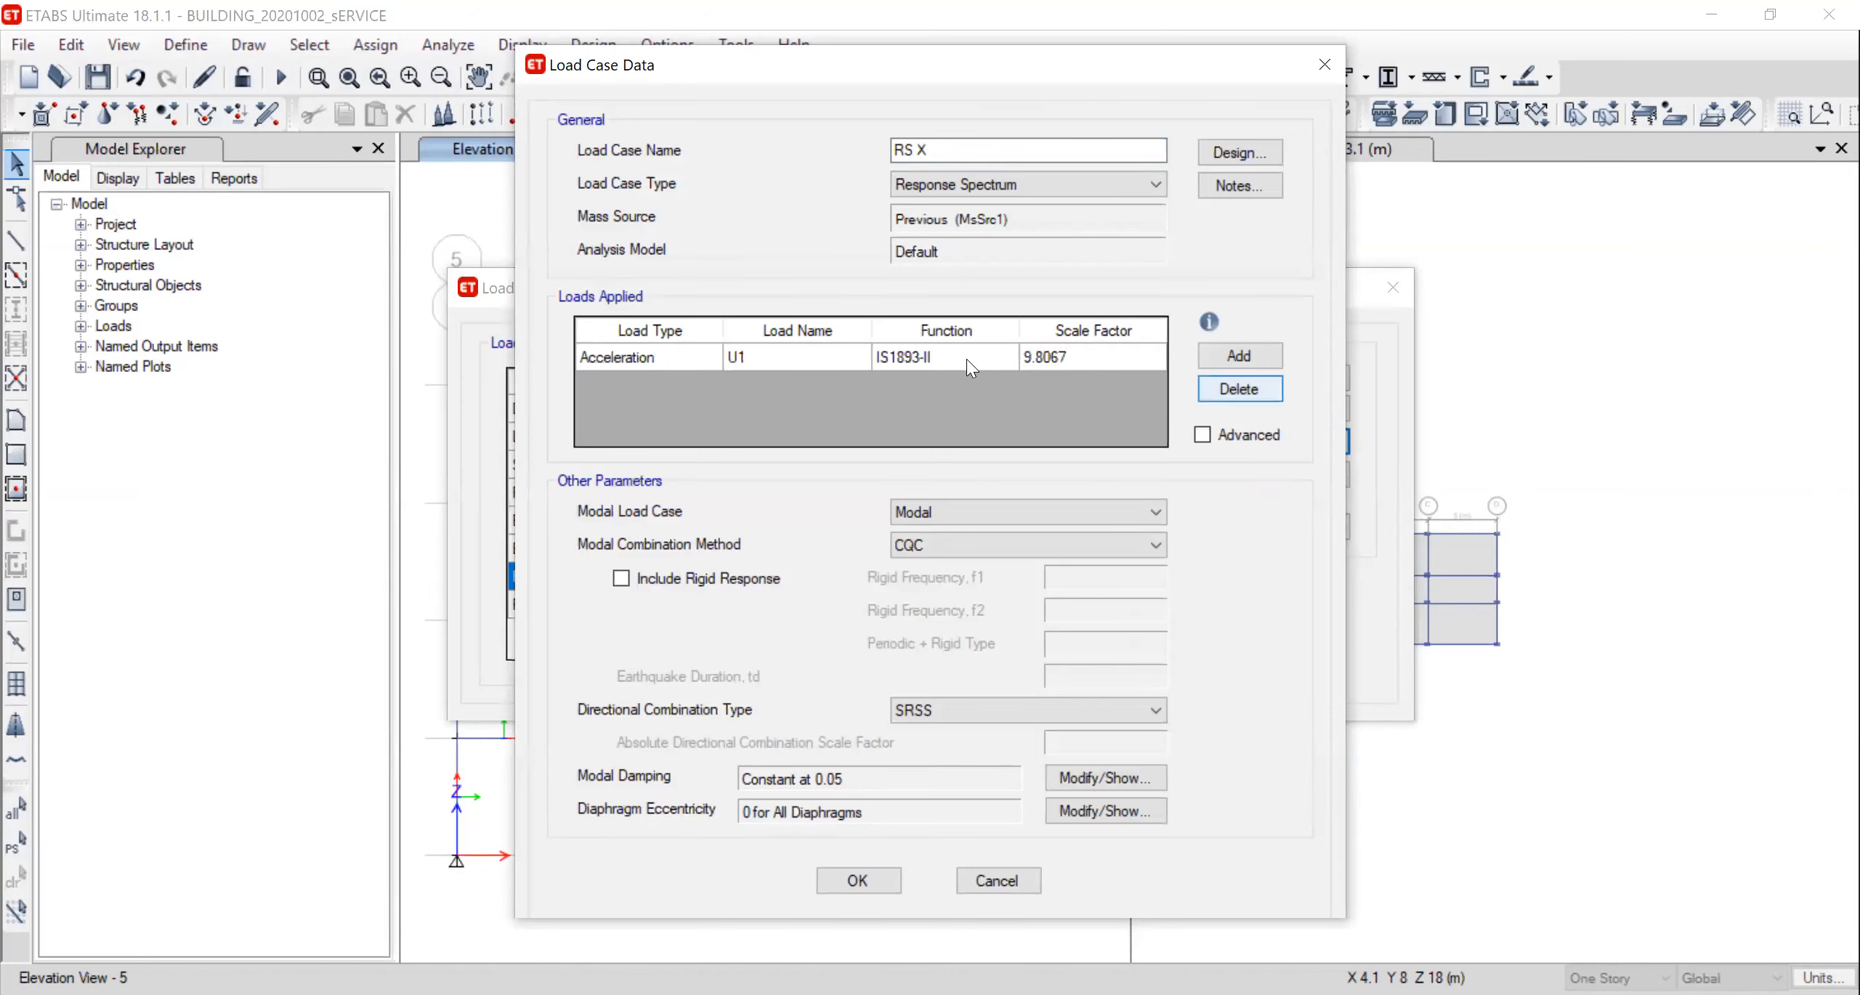
click(858, 881)
Update the acceleration scale factor of the RS Y response spectrum load case and accept the load case changes
click(542, 611)
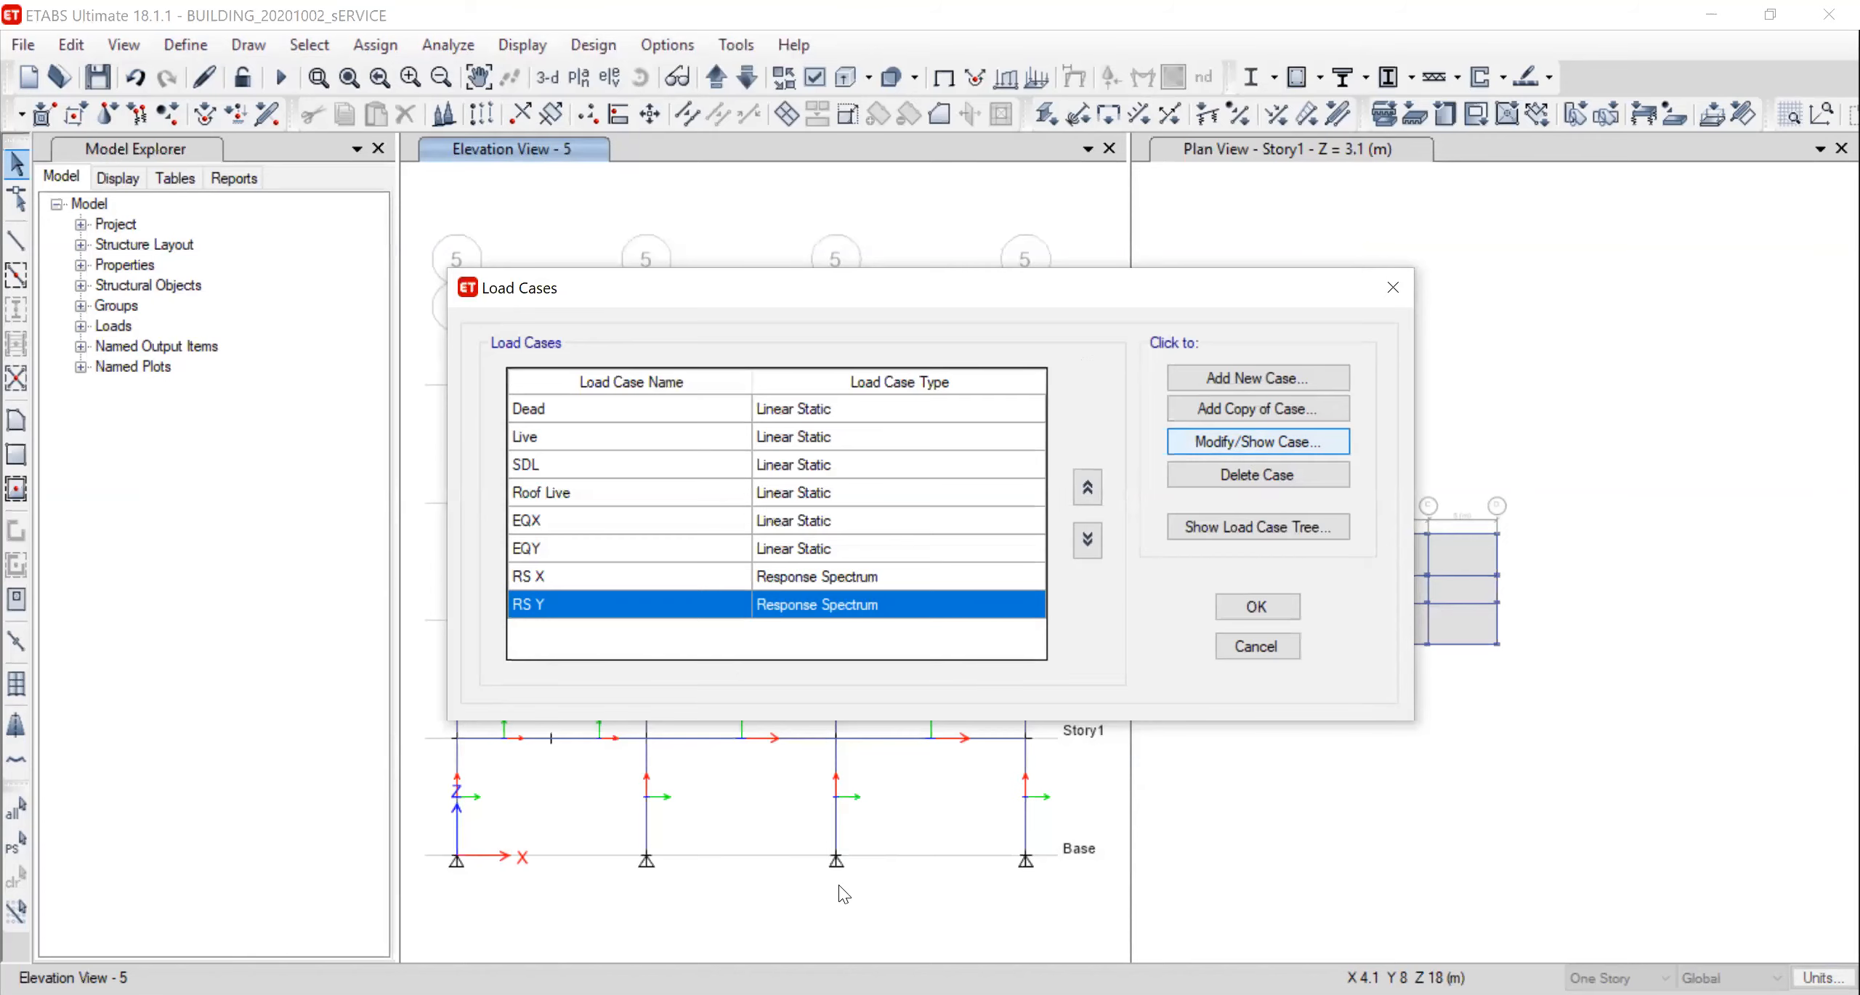
click(1258, 441)
click(1098, 356)
click(839, 884)
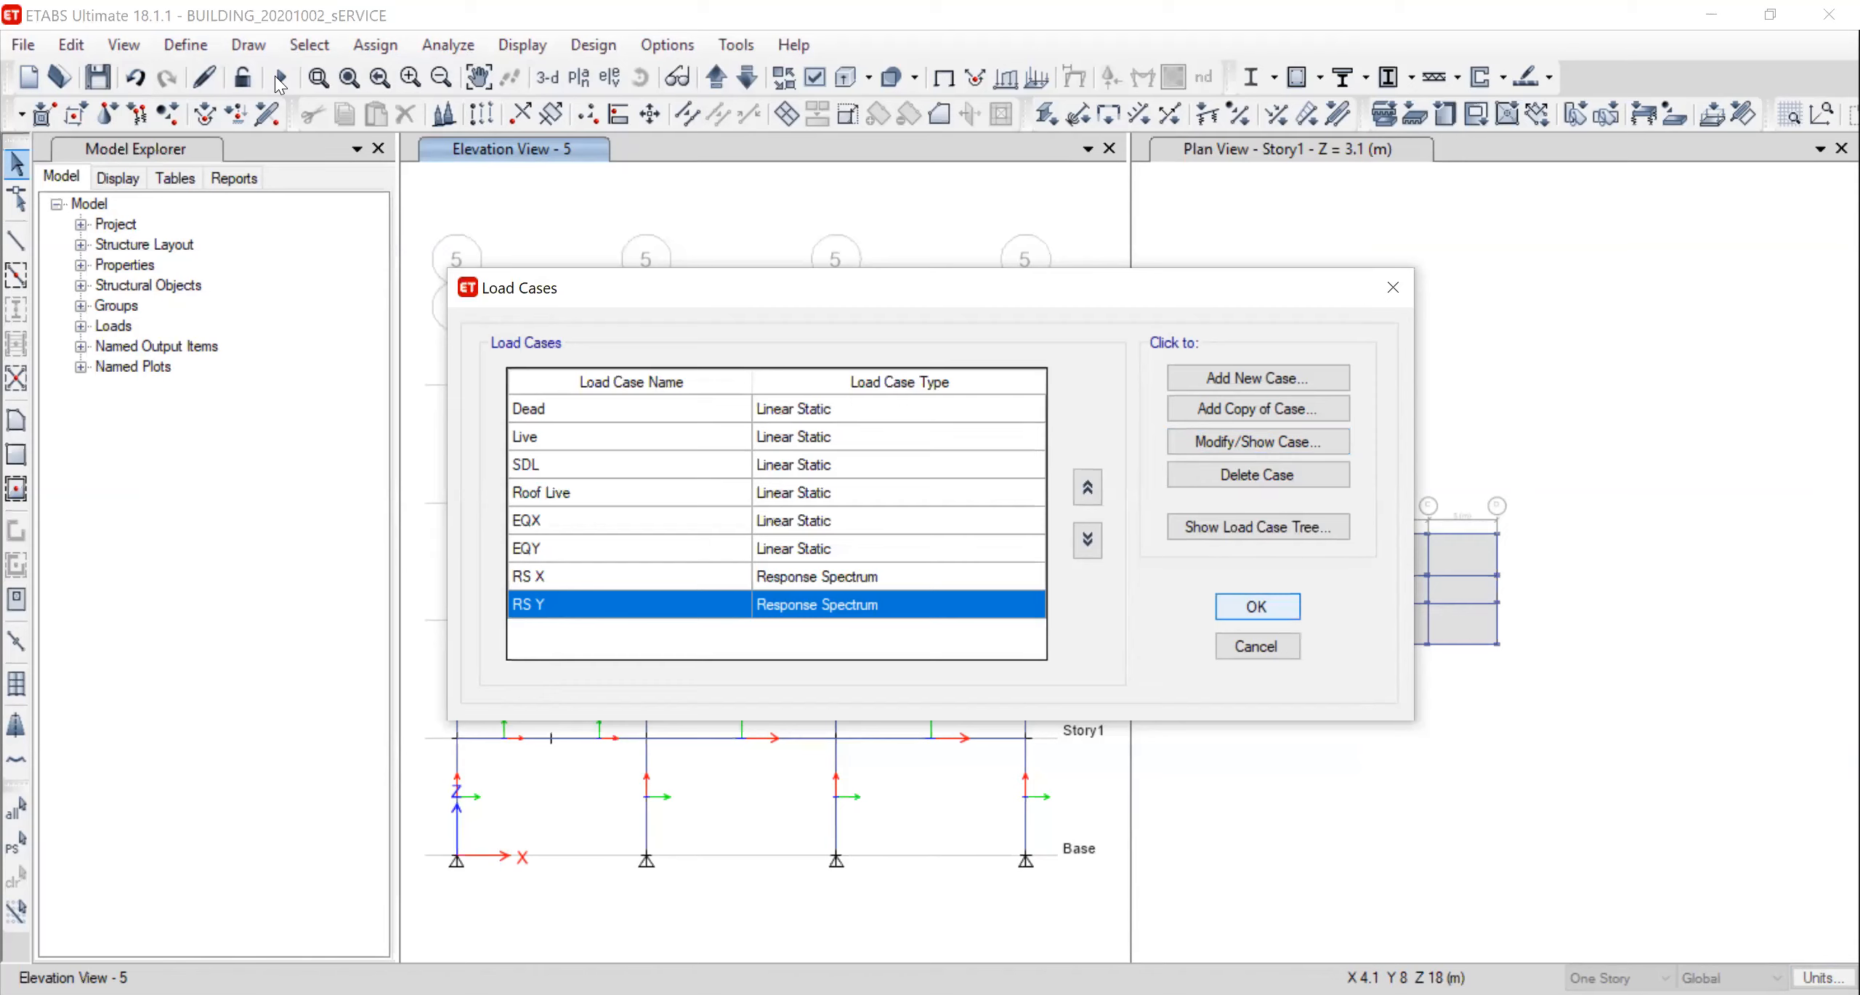
key(Return)
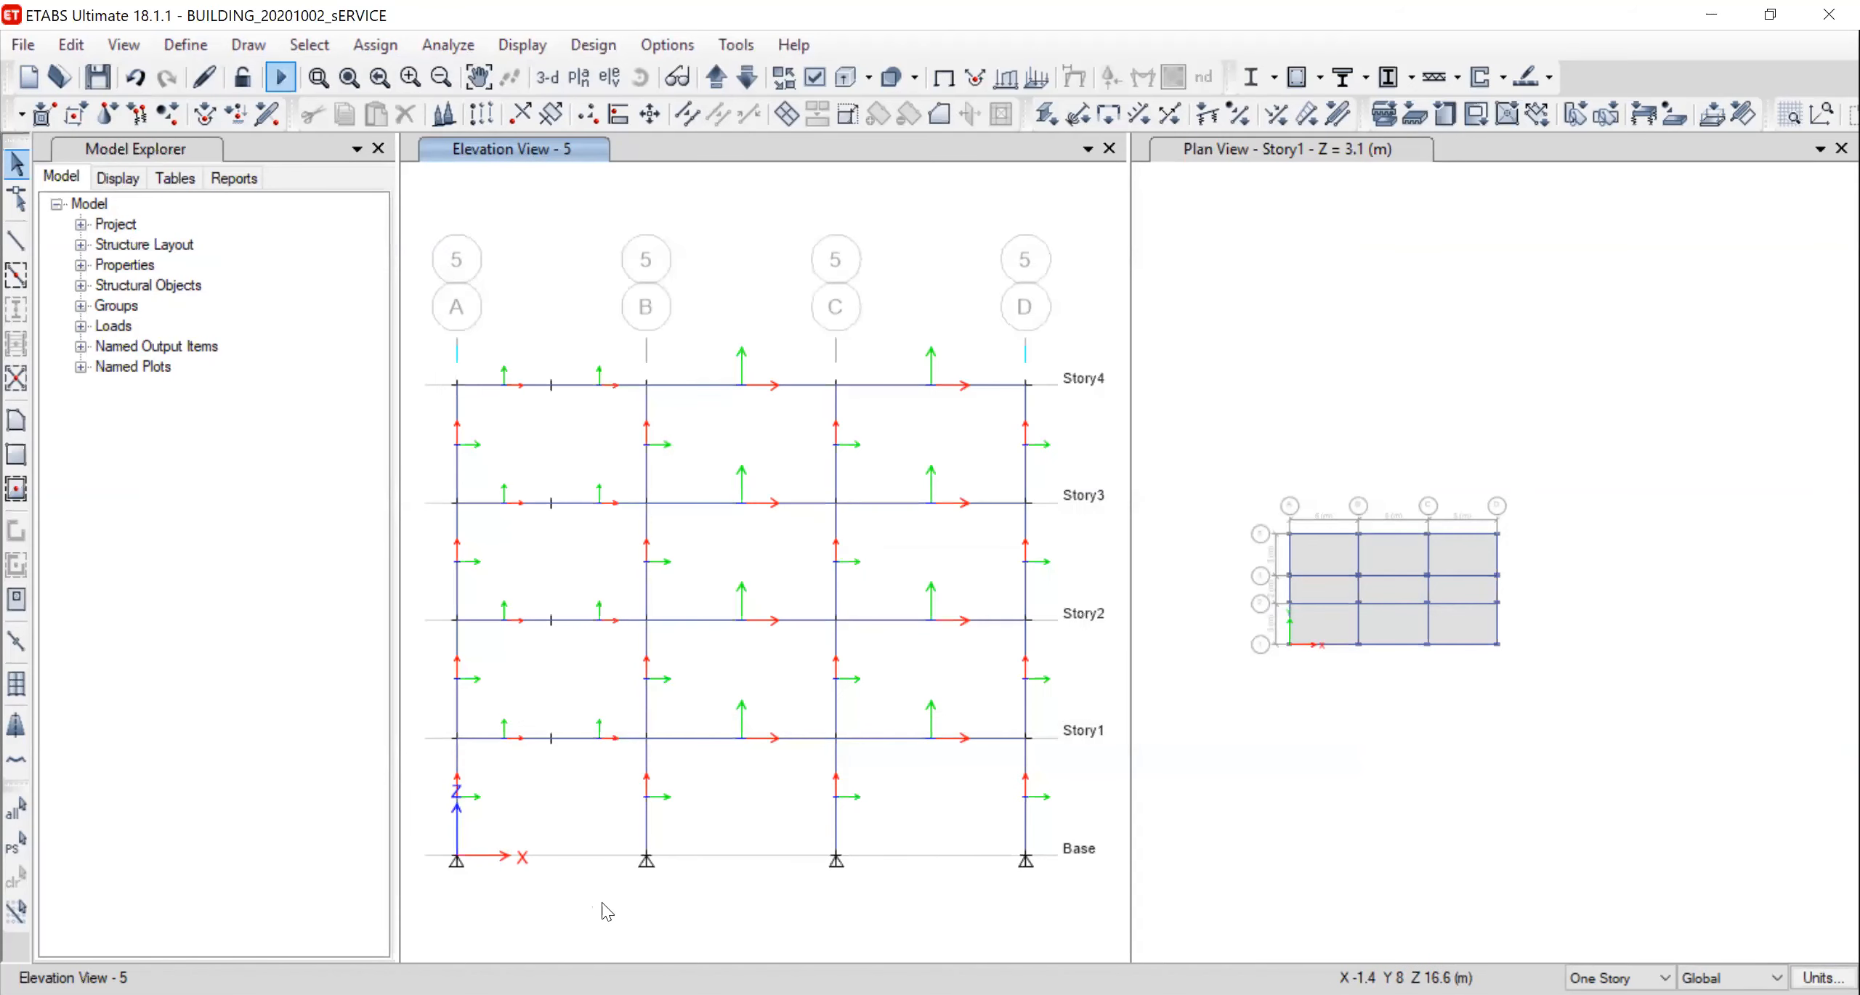
Run the analysis and create a story response plot showing diaphragm drifts
key(F5)
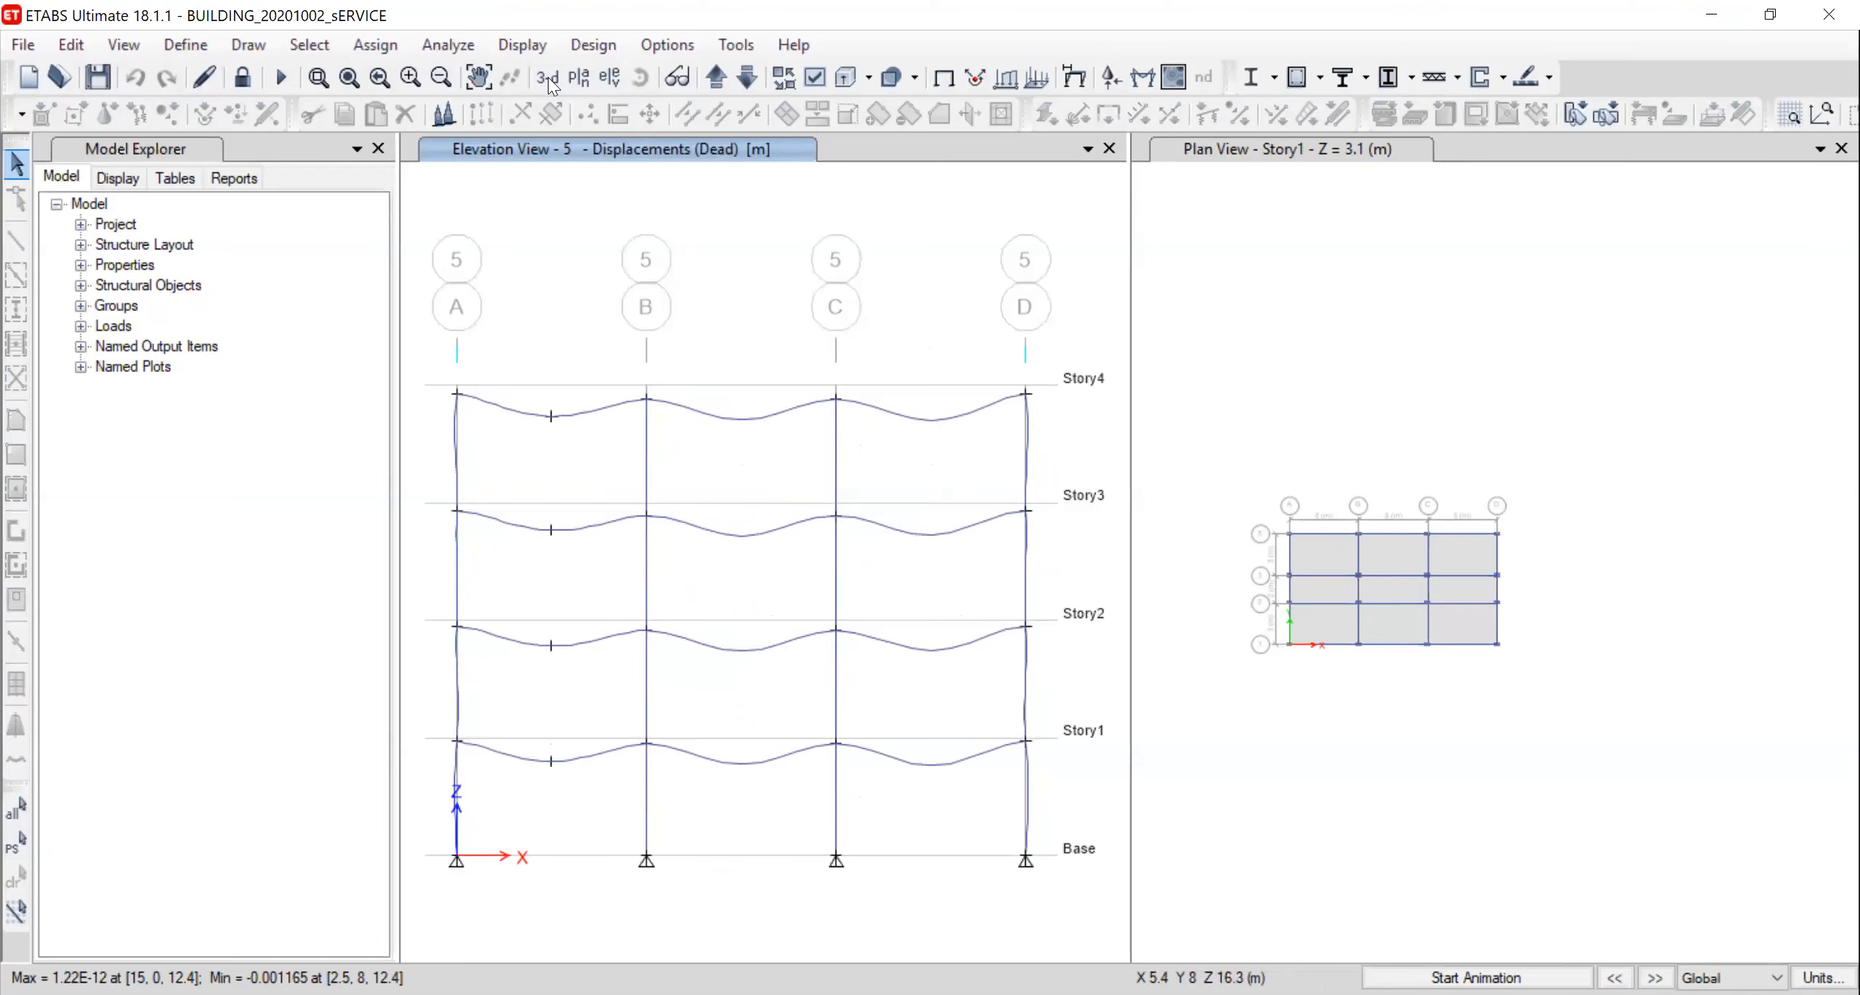
click(520, 49)
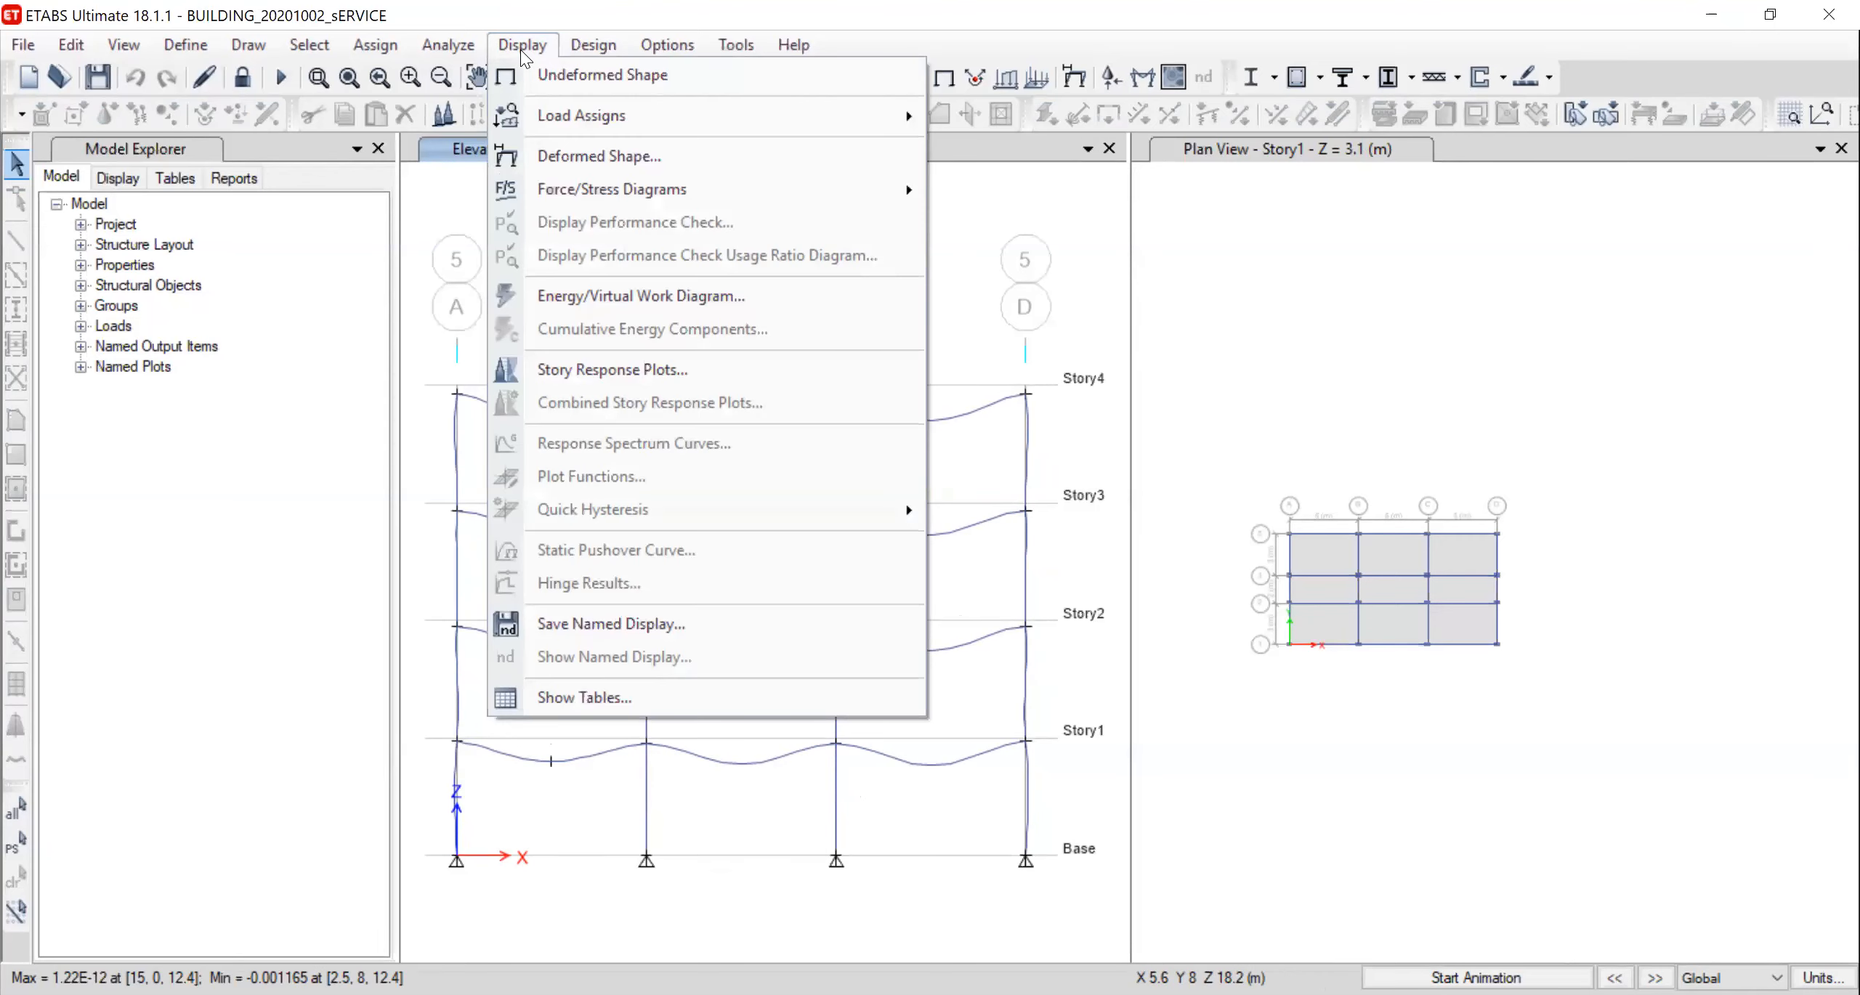
click(656, 371)
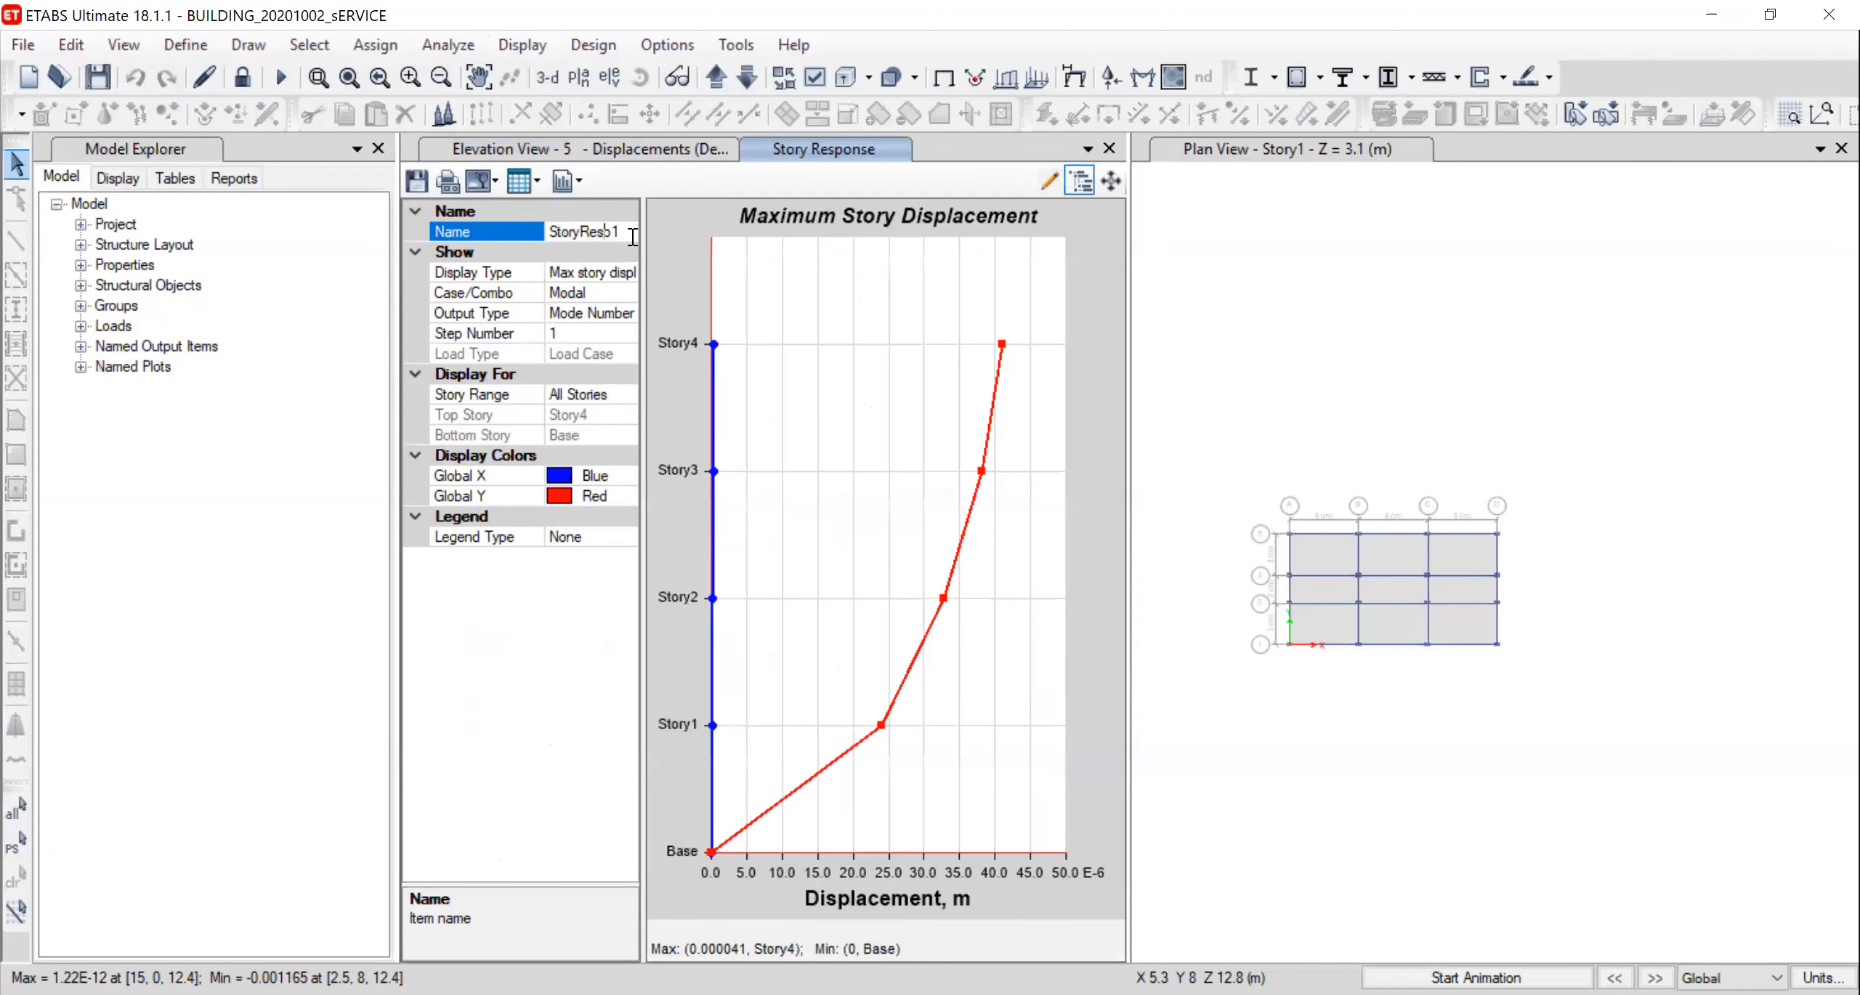
click(607, 277)
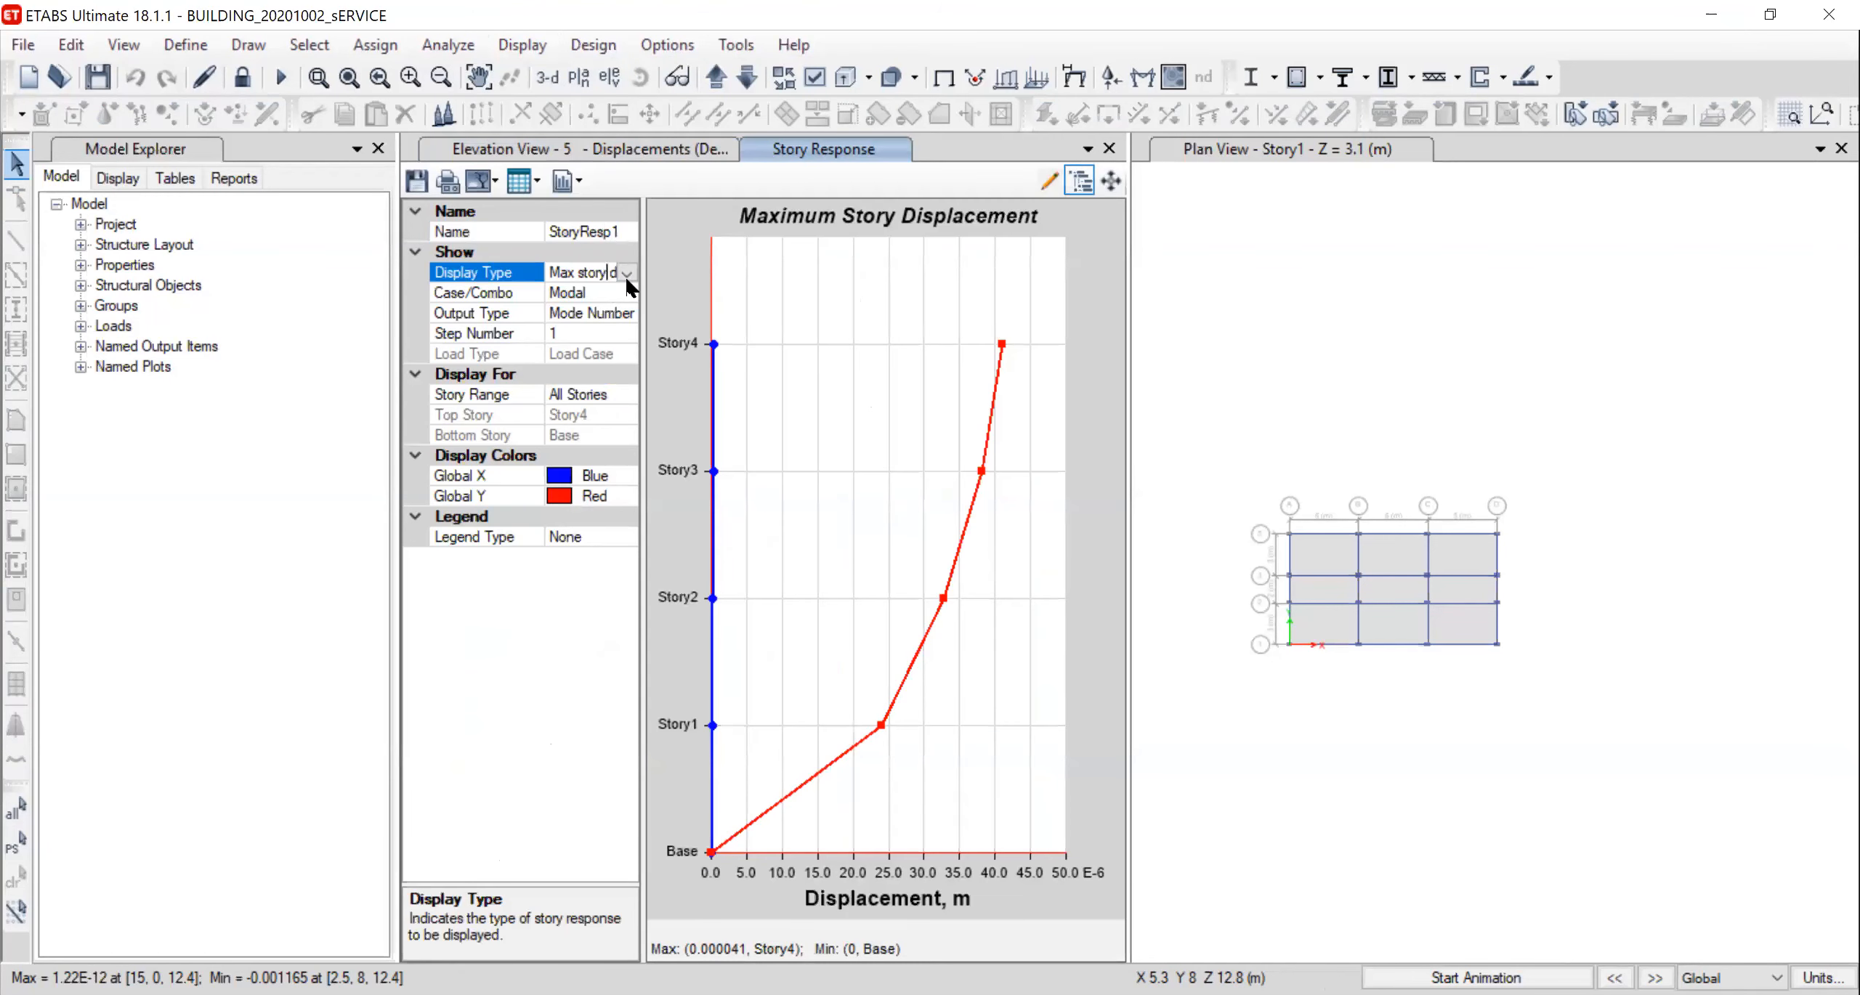
click(626, 273)
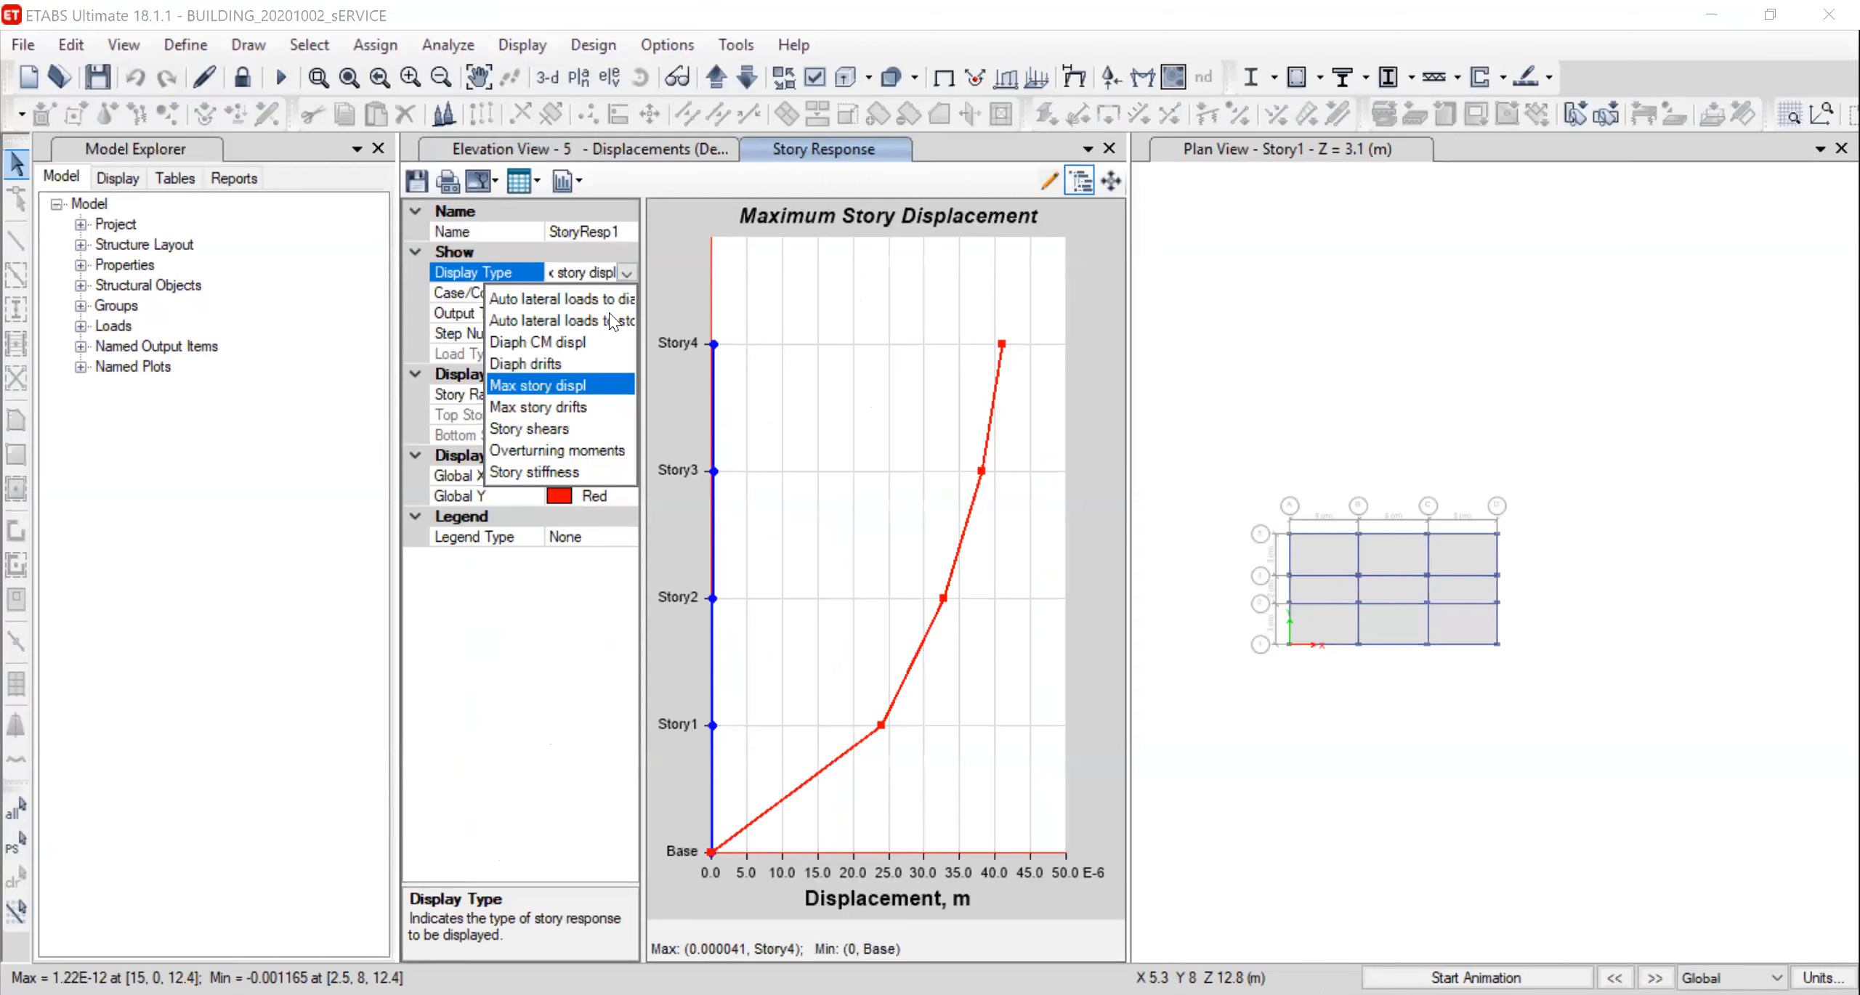
click(540, 362)
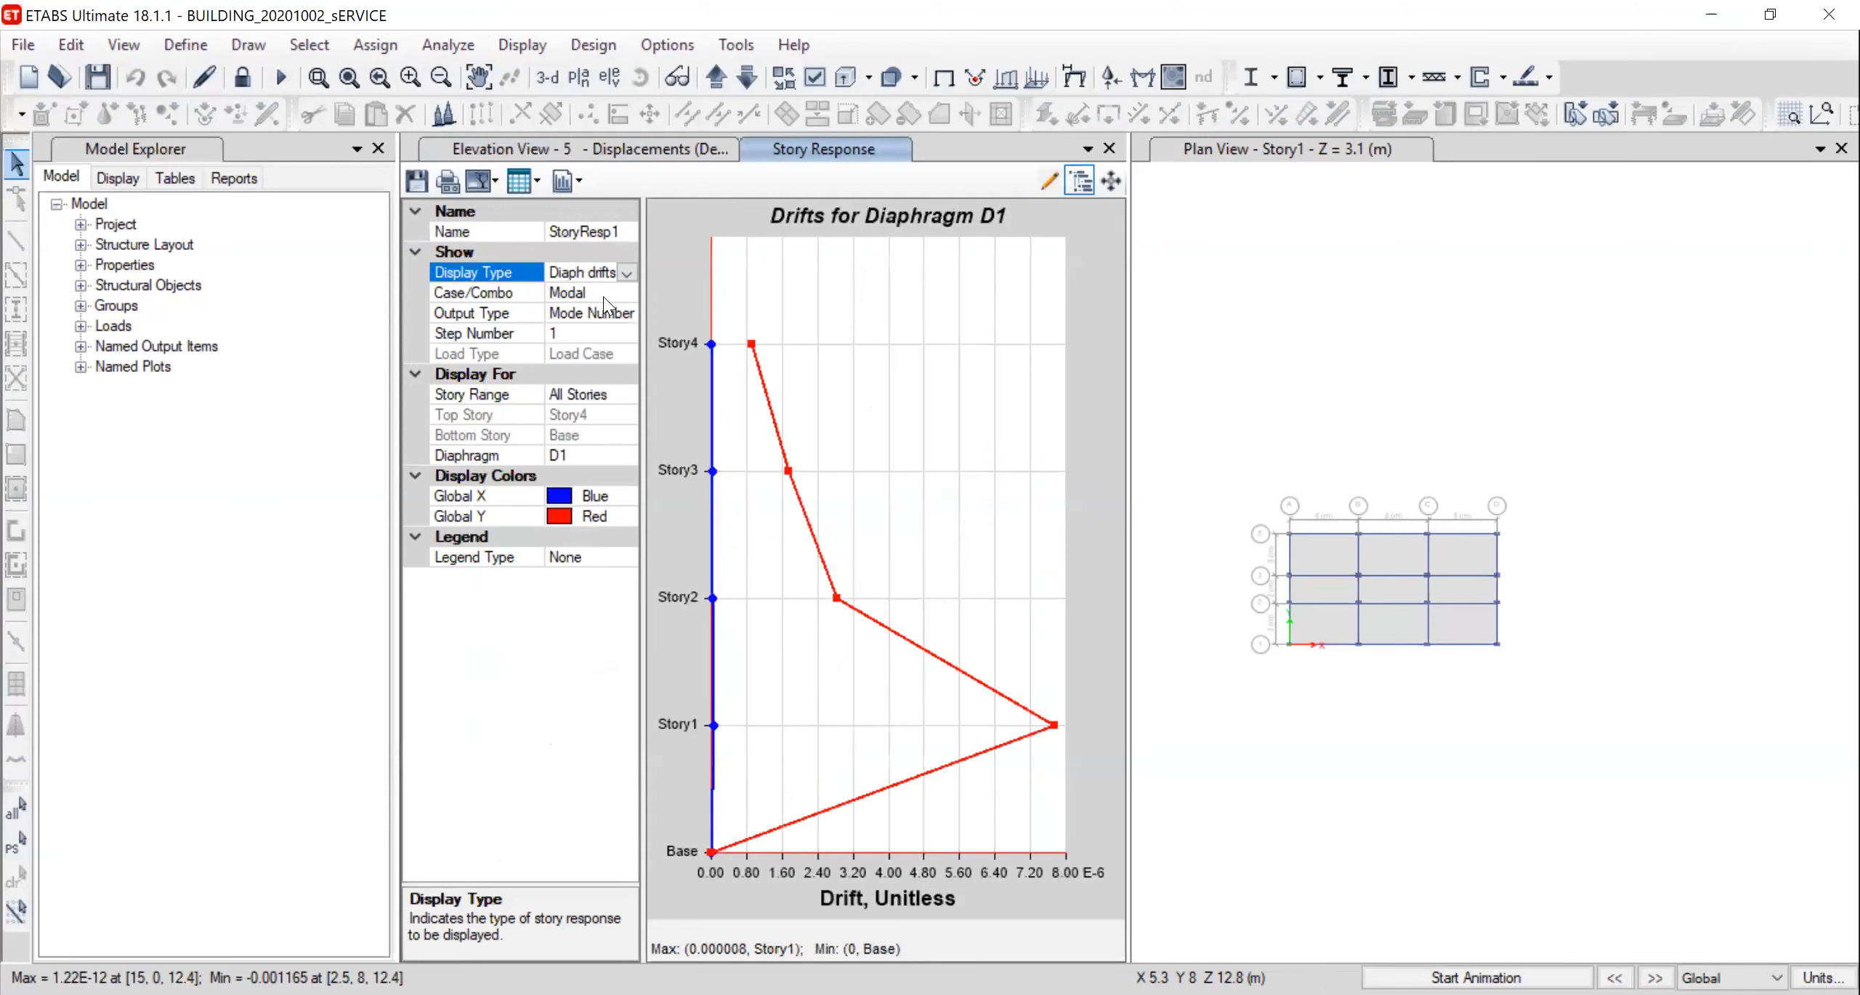
Look through the load cases and combinations available for the diaphragm drift plot
click(633, 290)
click(626, 293)
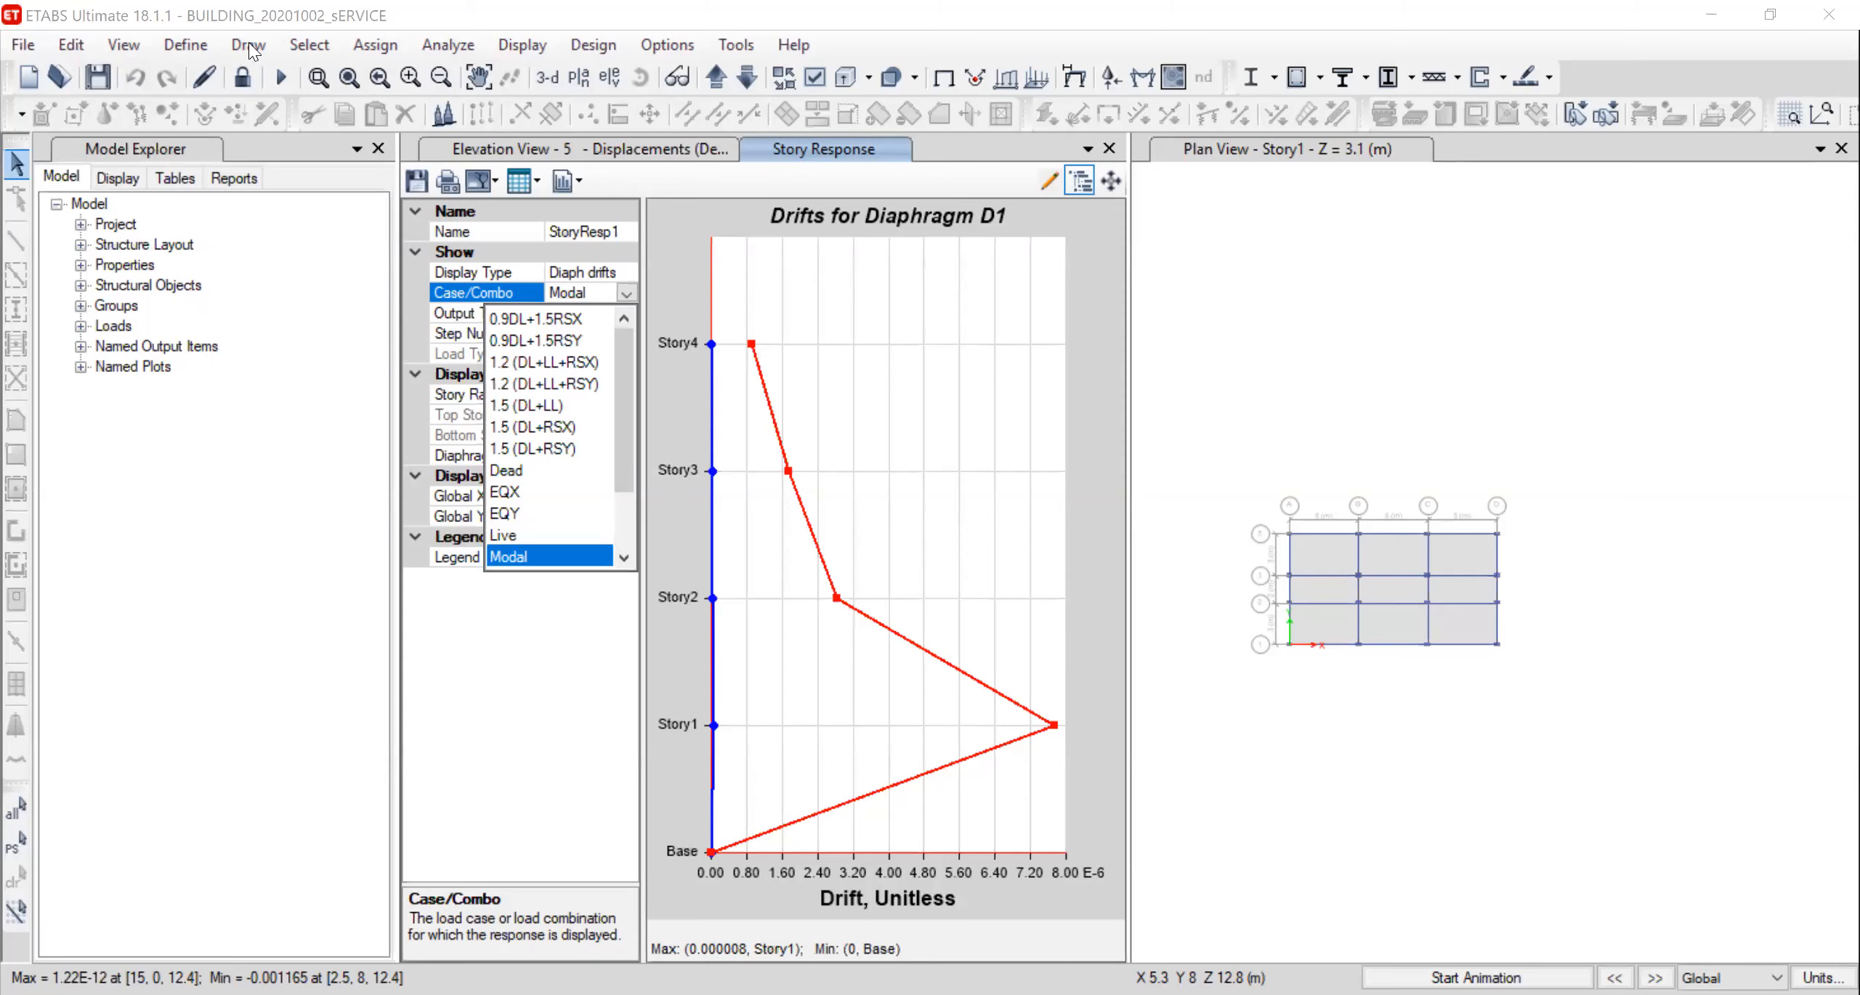
scroll(254, 446, down, 1)
Edit the load combination 0.9DL+1.5RSX and rename it DL+RSX
click(306, 636)
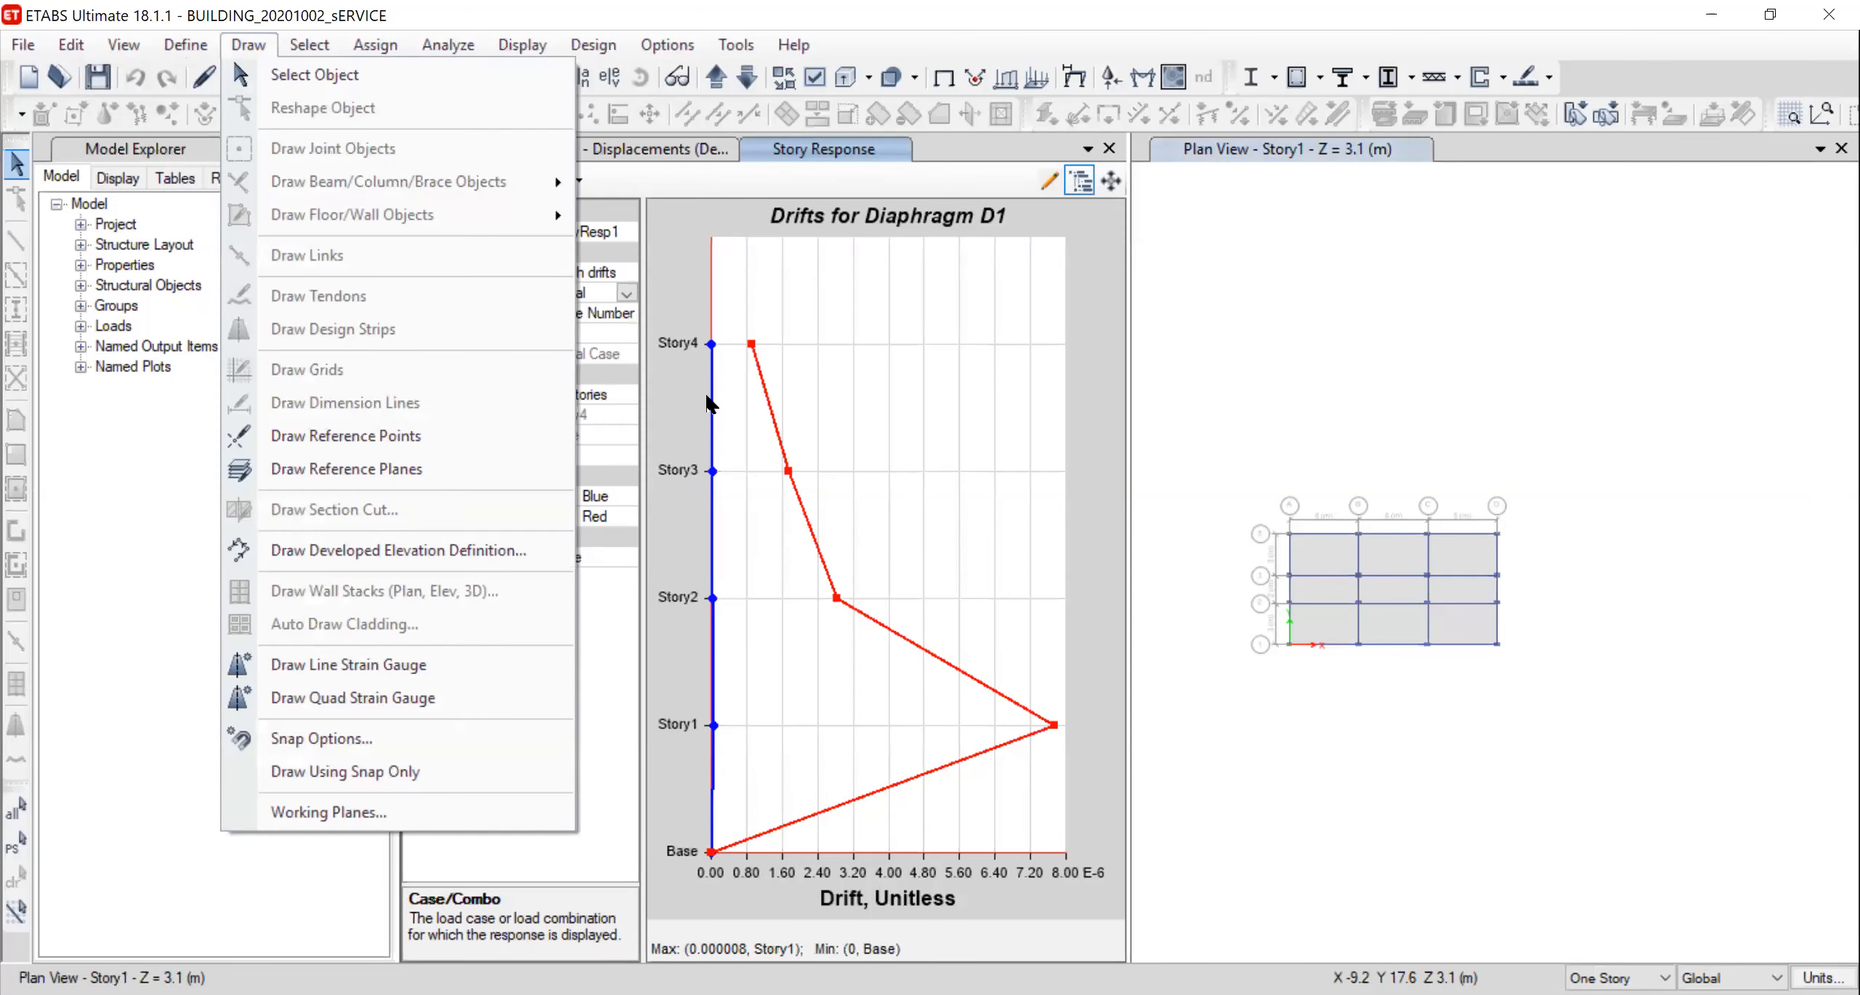
key(Left)
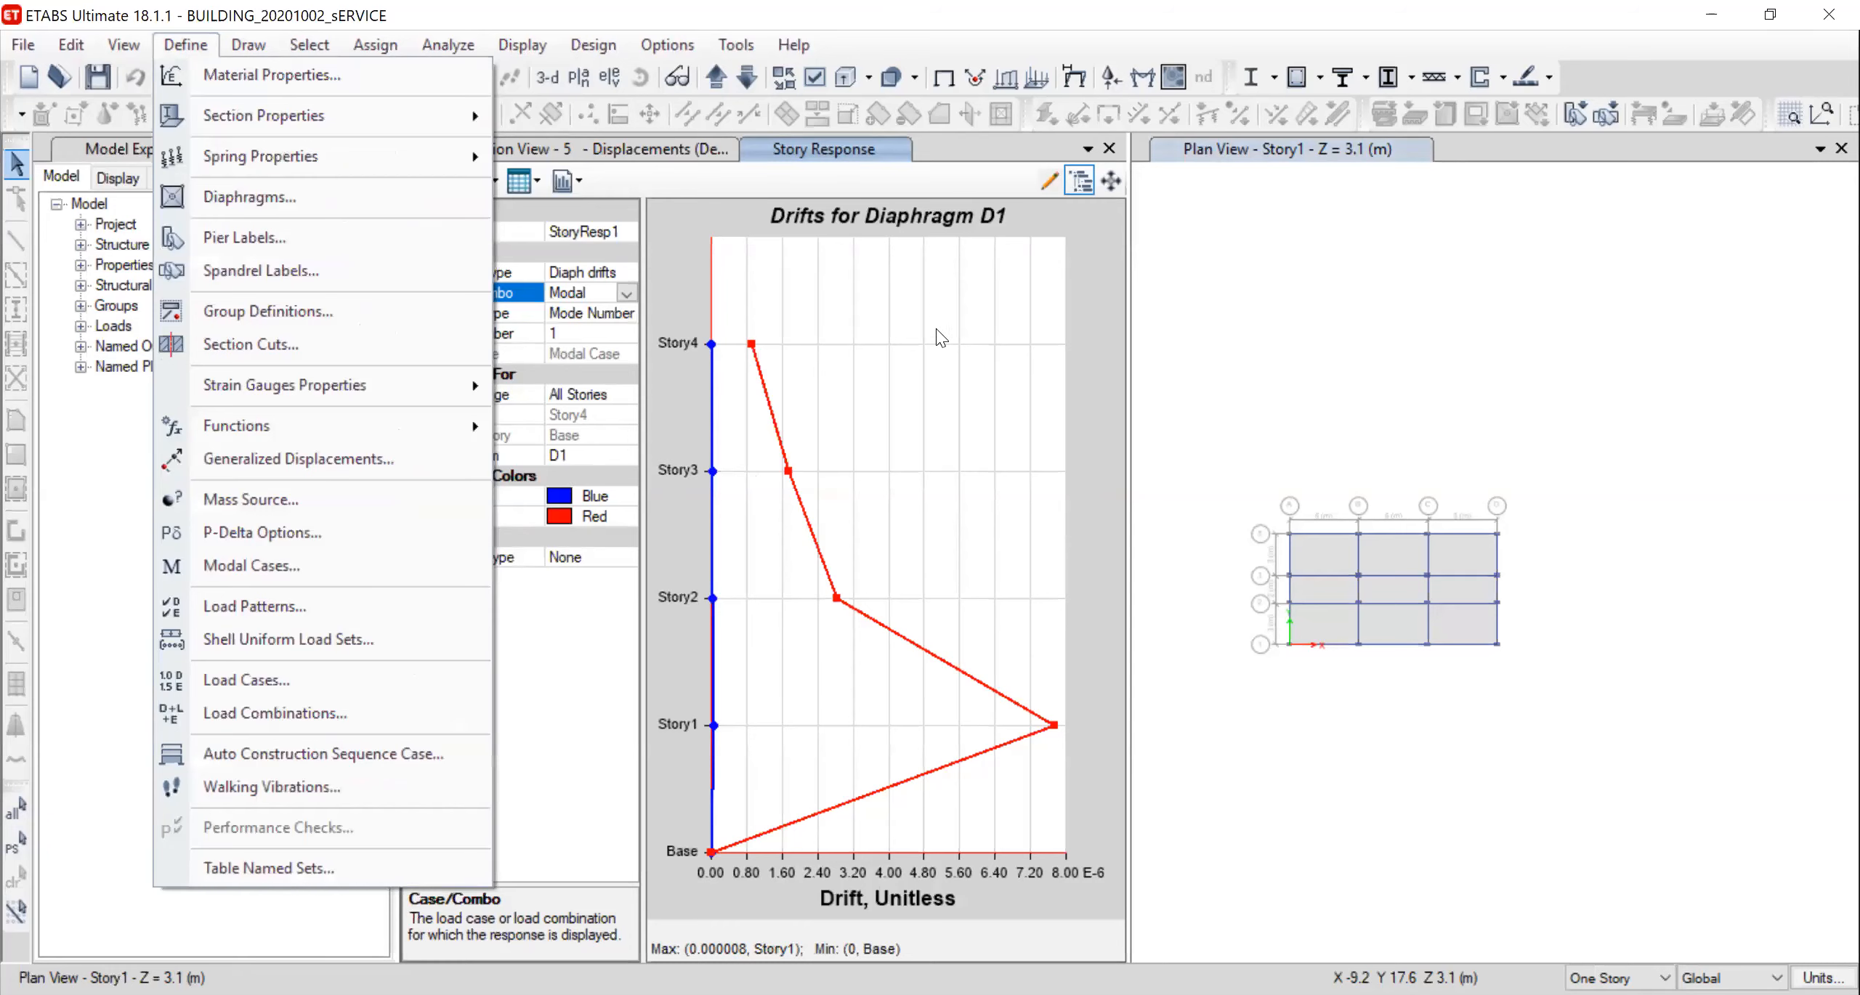
click(275, 713)
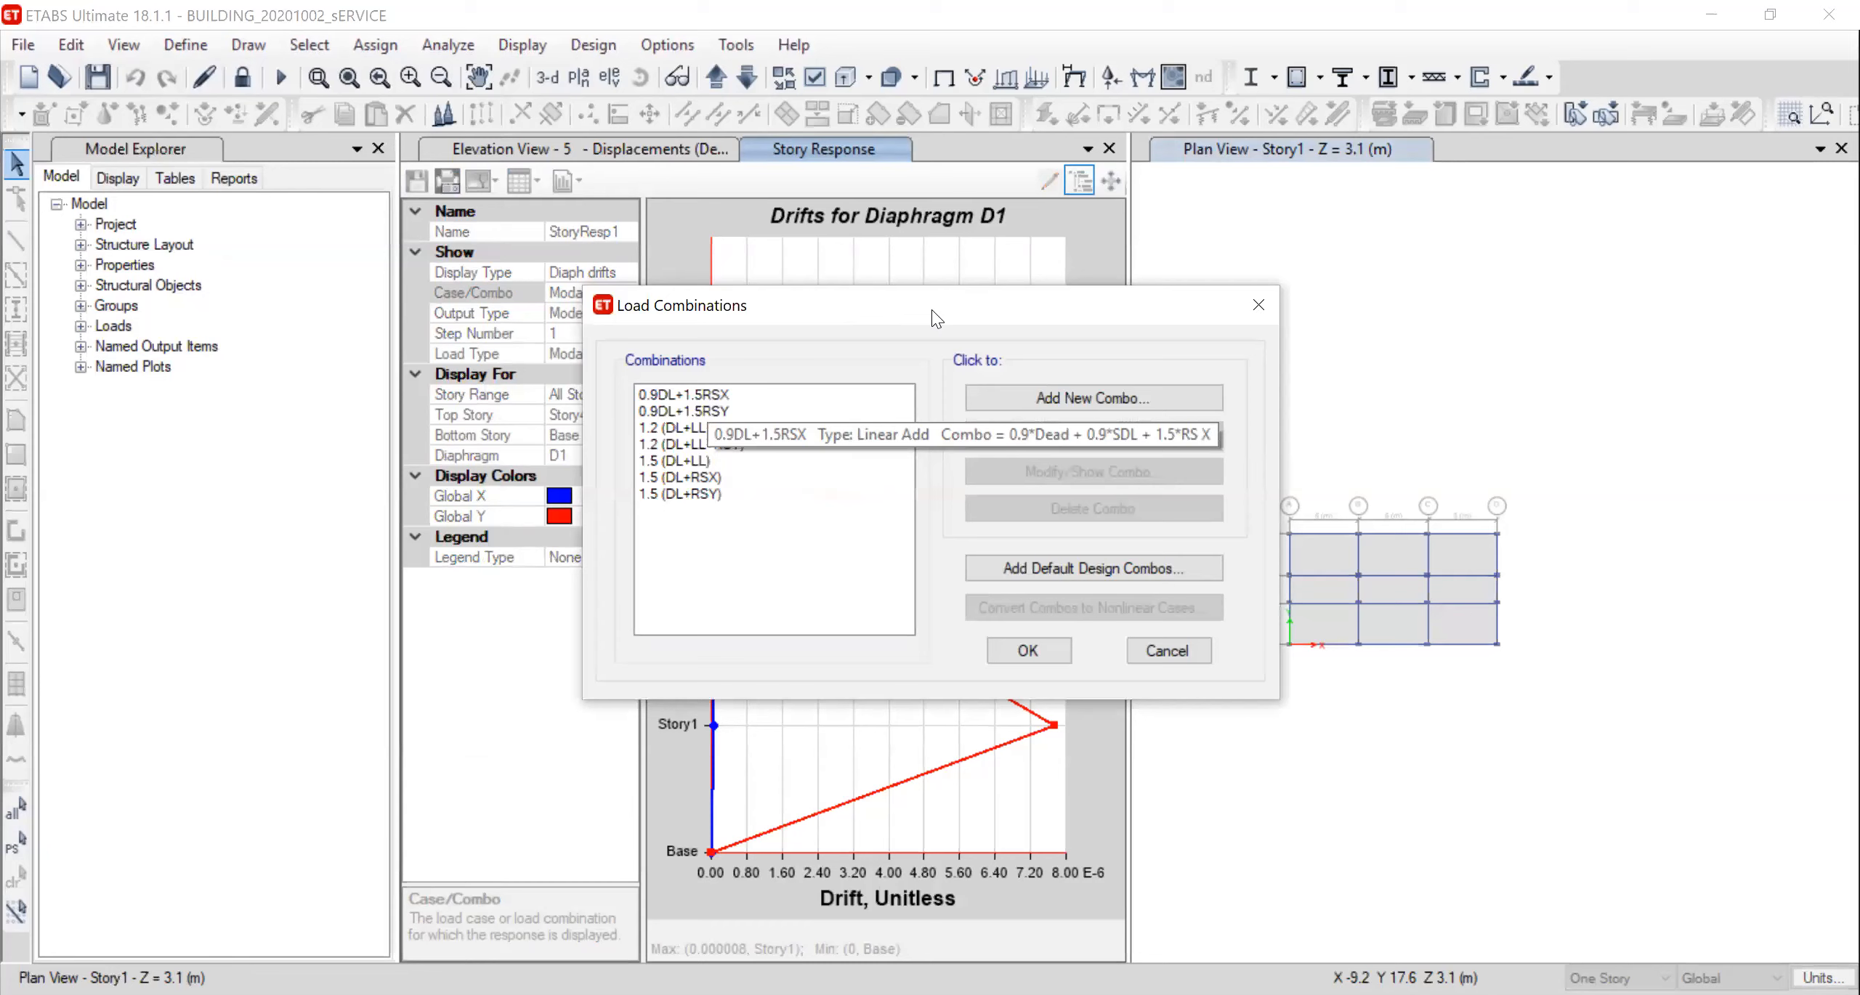
click(694, 395)
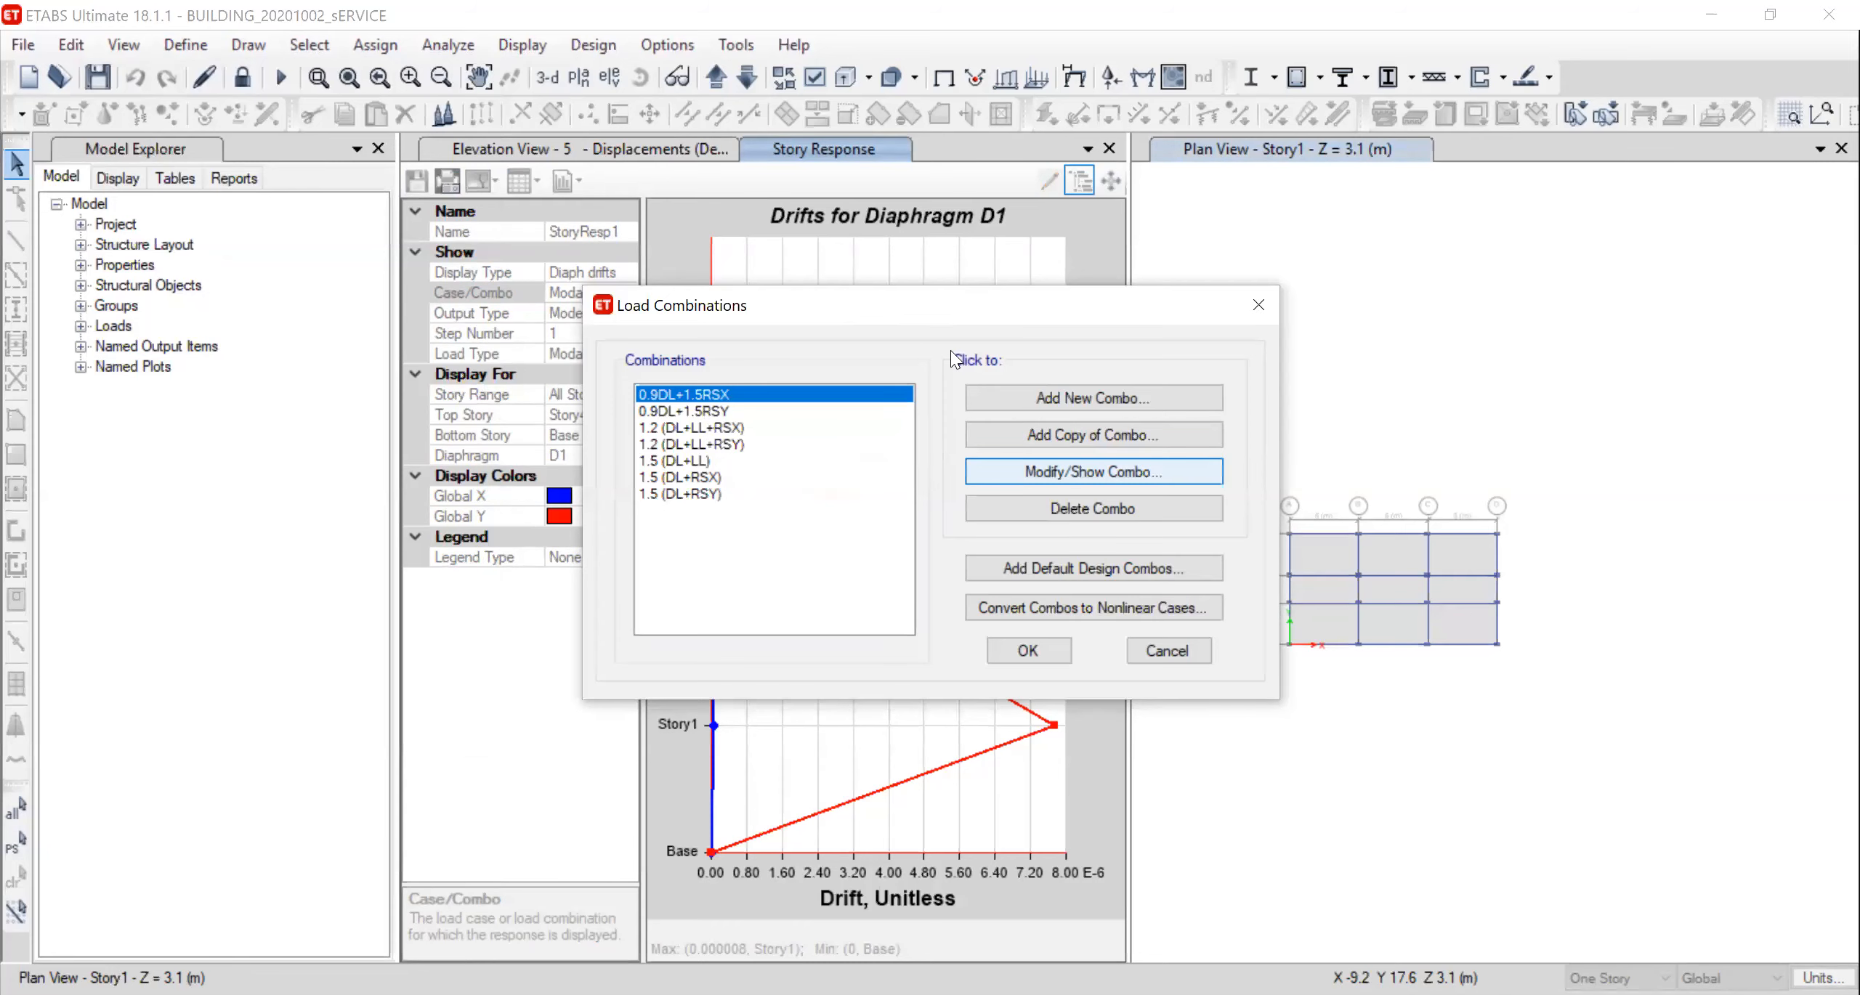
click(1010, 476)
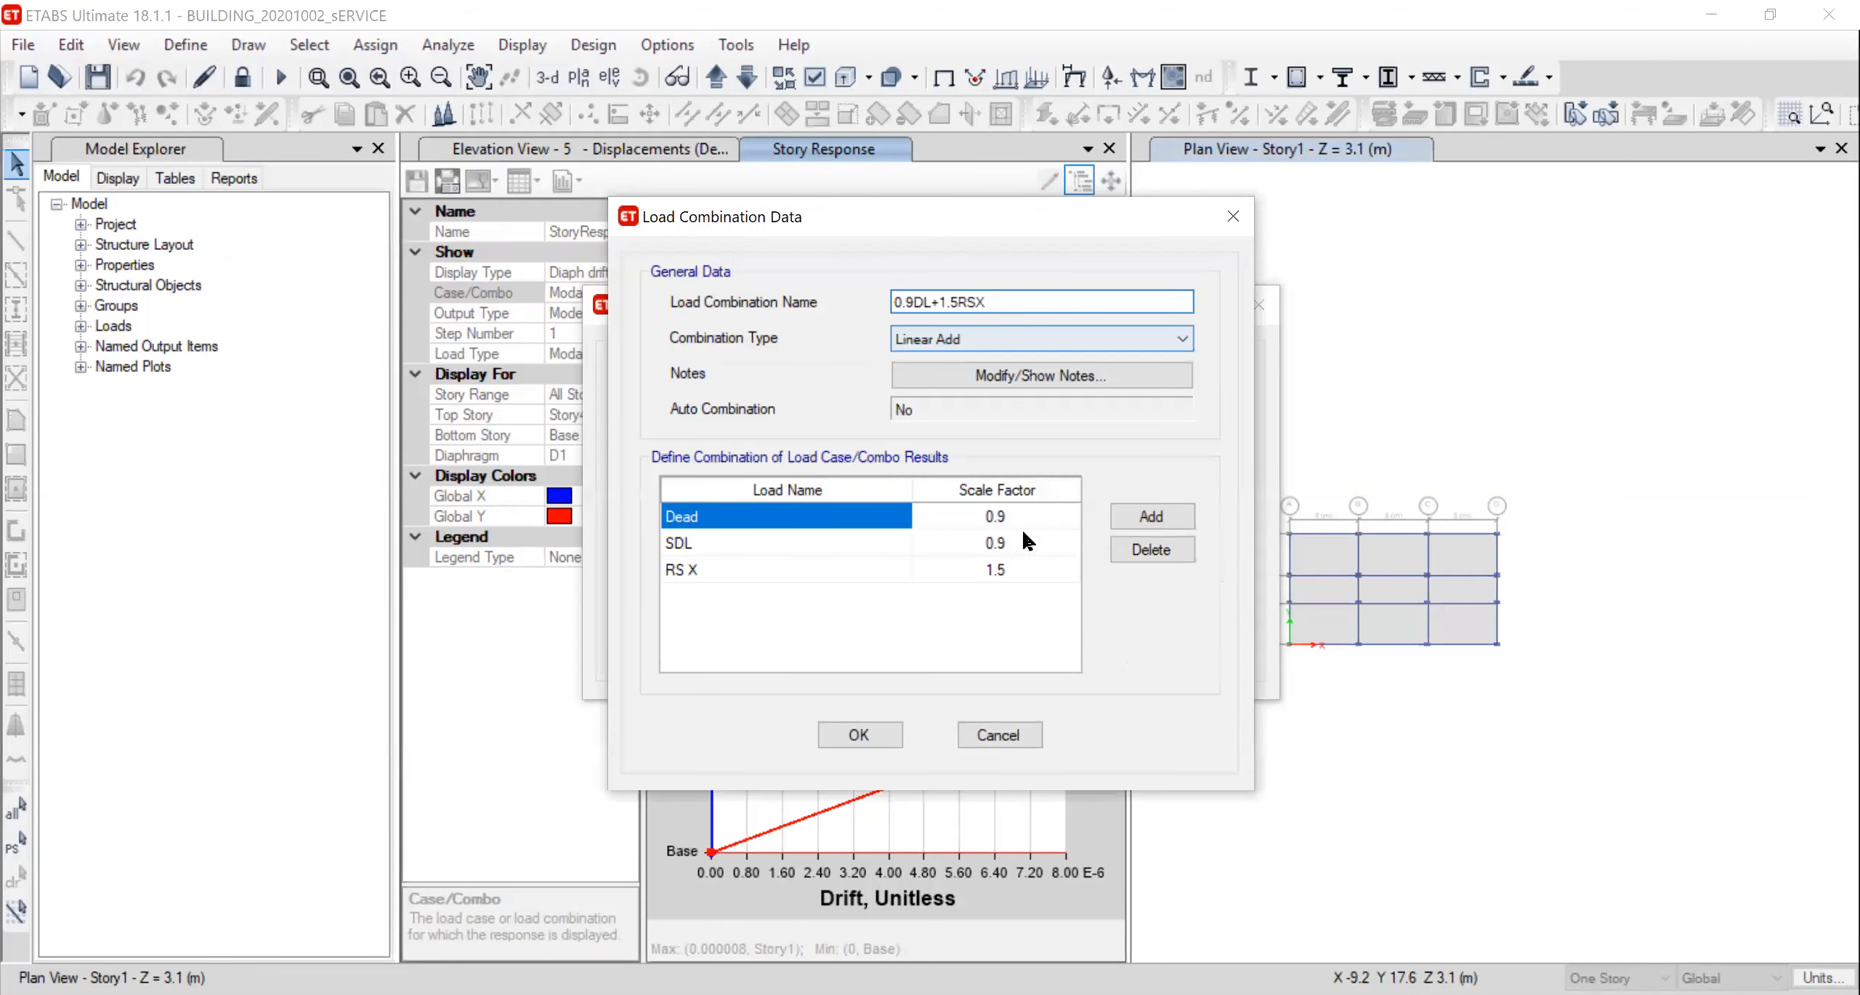
key(BackSpace)
key(BackSpace)
key(BackSpace)
key(BackSpace)
key(BackSpace)
key(BackSpace)
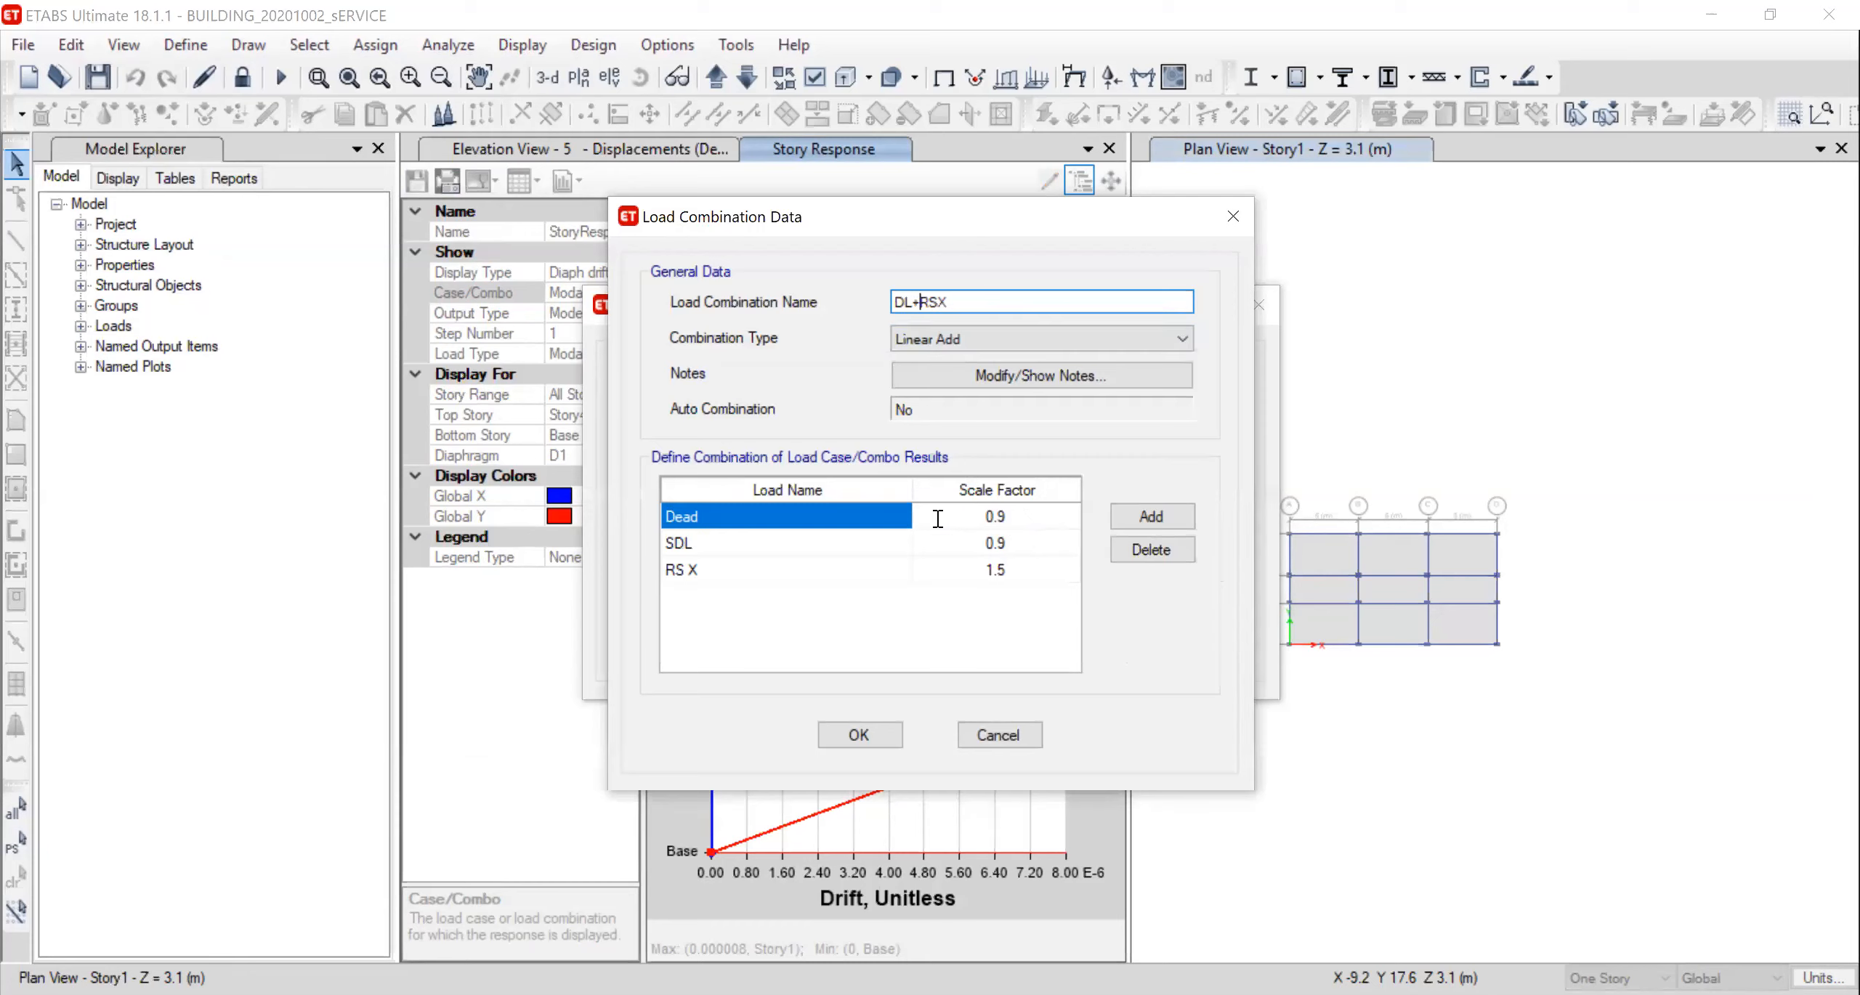
Set the Dead, SDL and RS X scale factors of the DL+RSX combination to 1 and accept it
click(1016, 545)
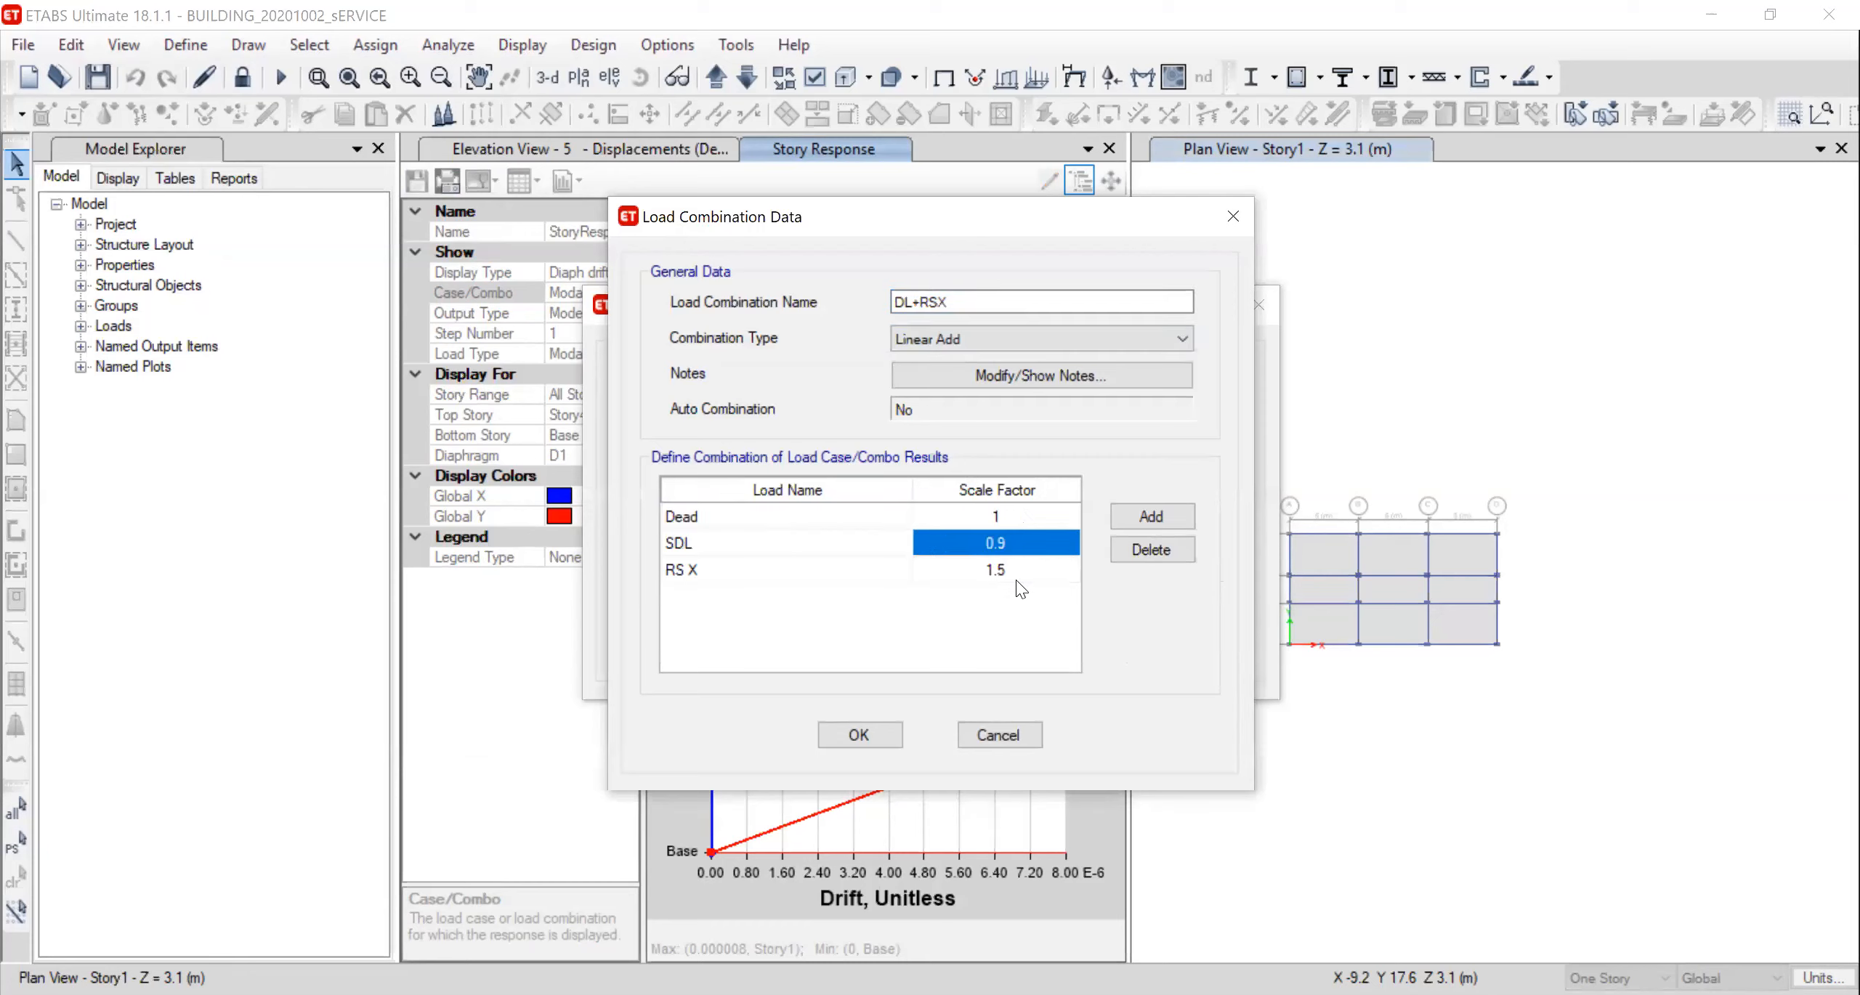
text(1)
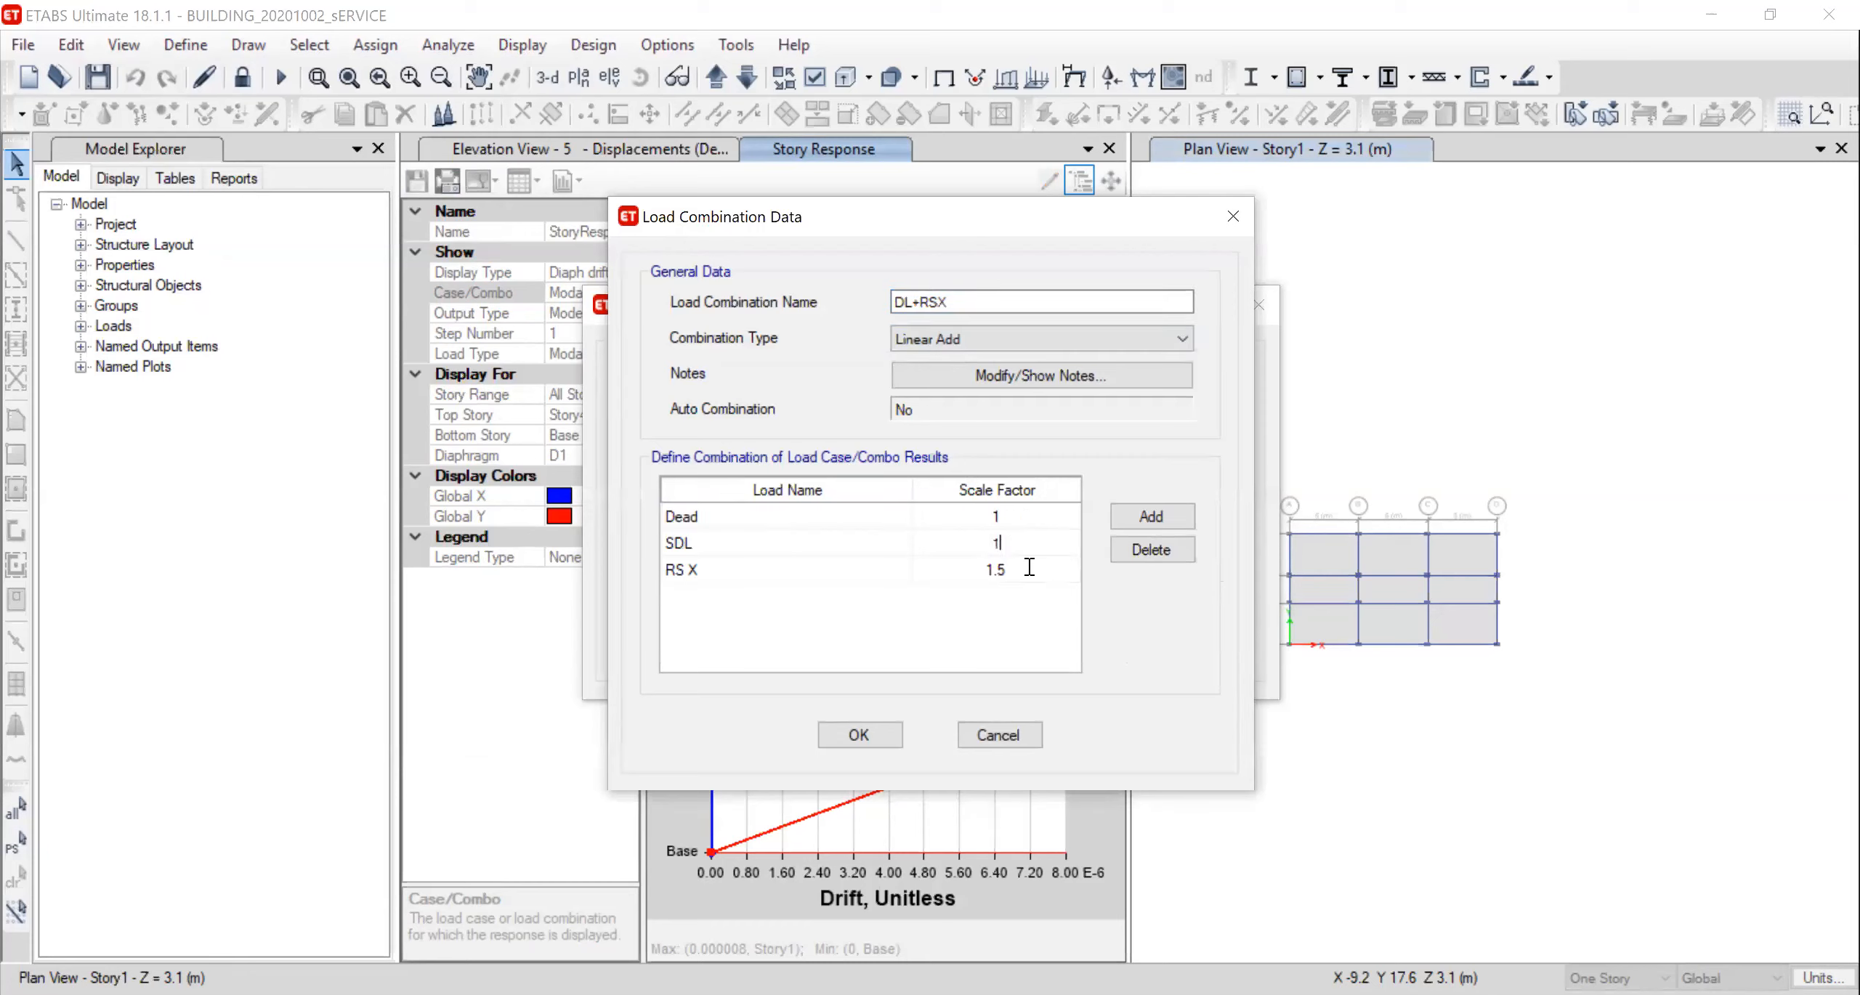
double_click(944, 573)
text(1)
click(853, 735)
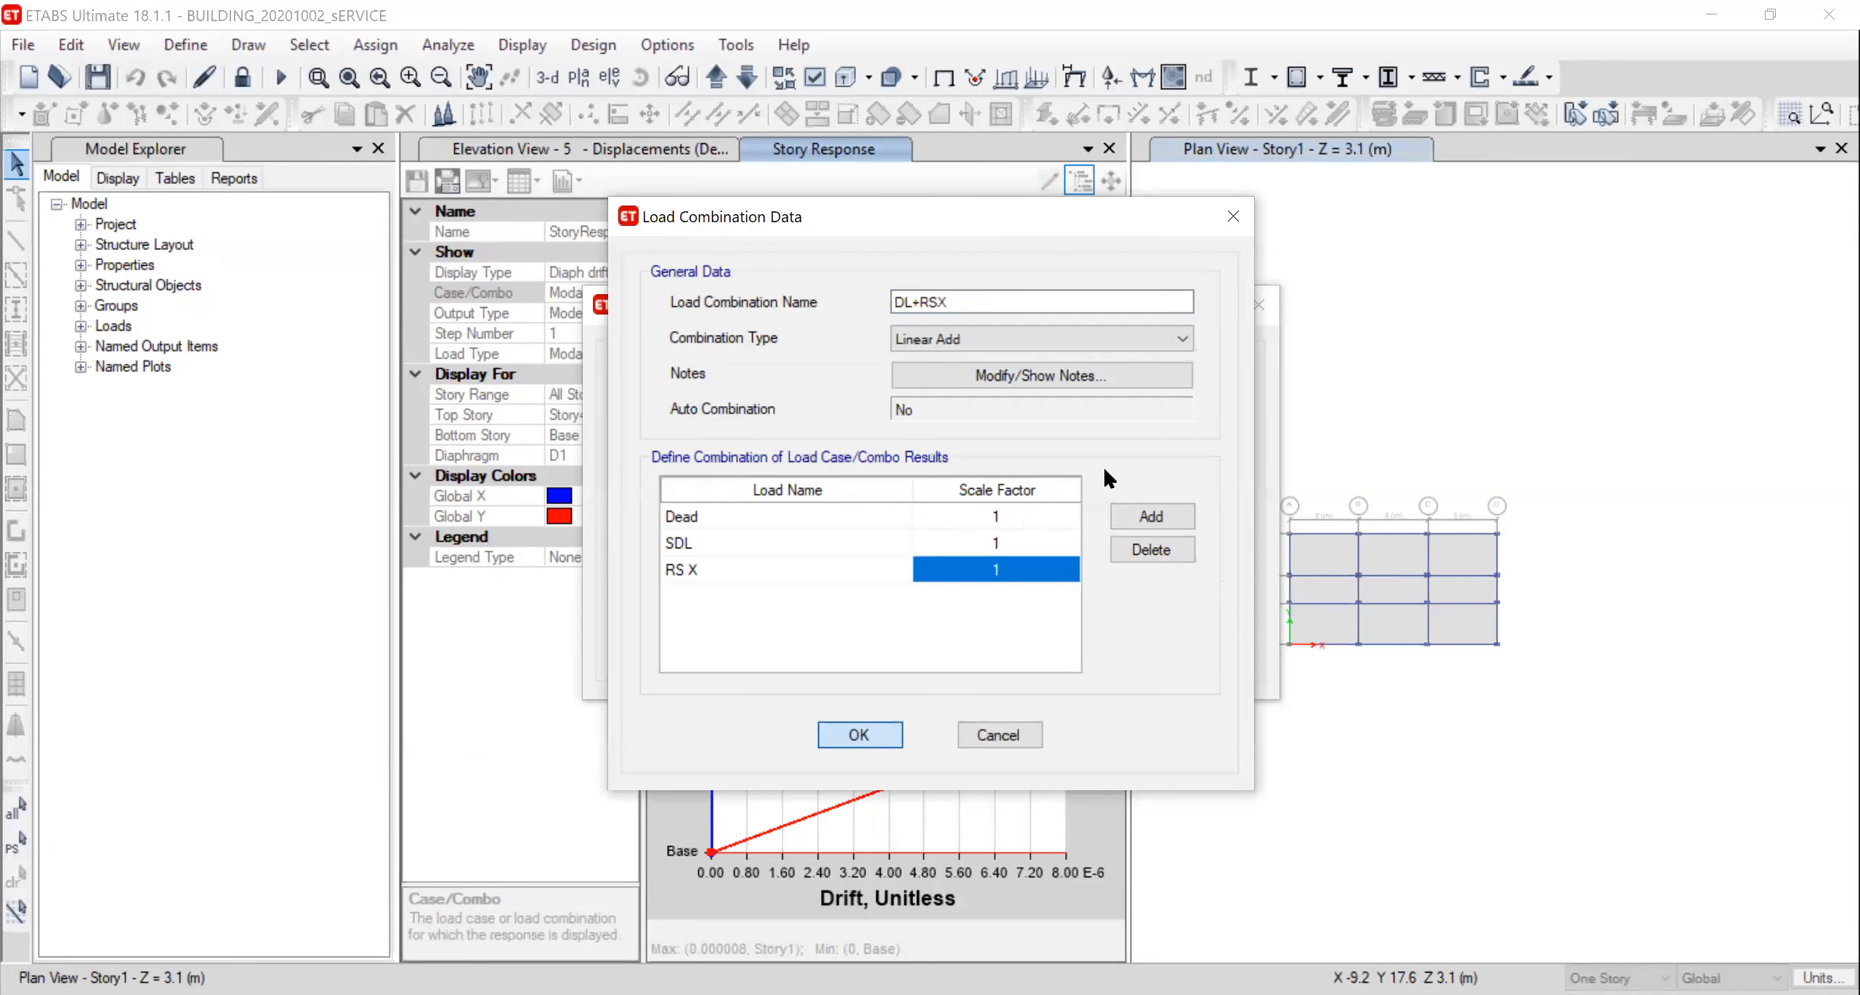
key(Return)
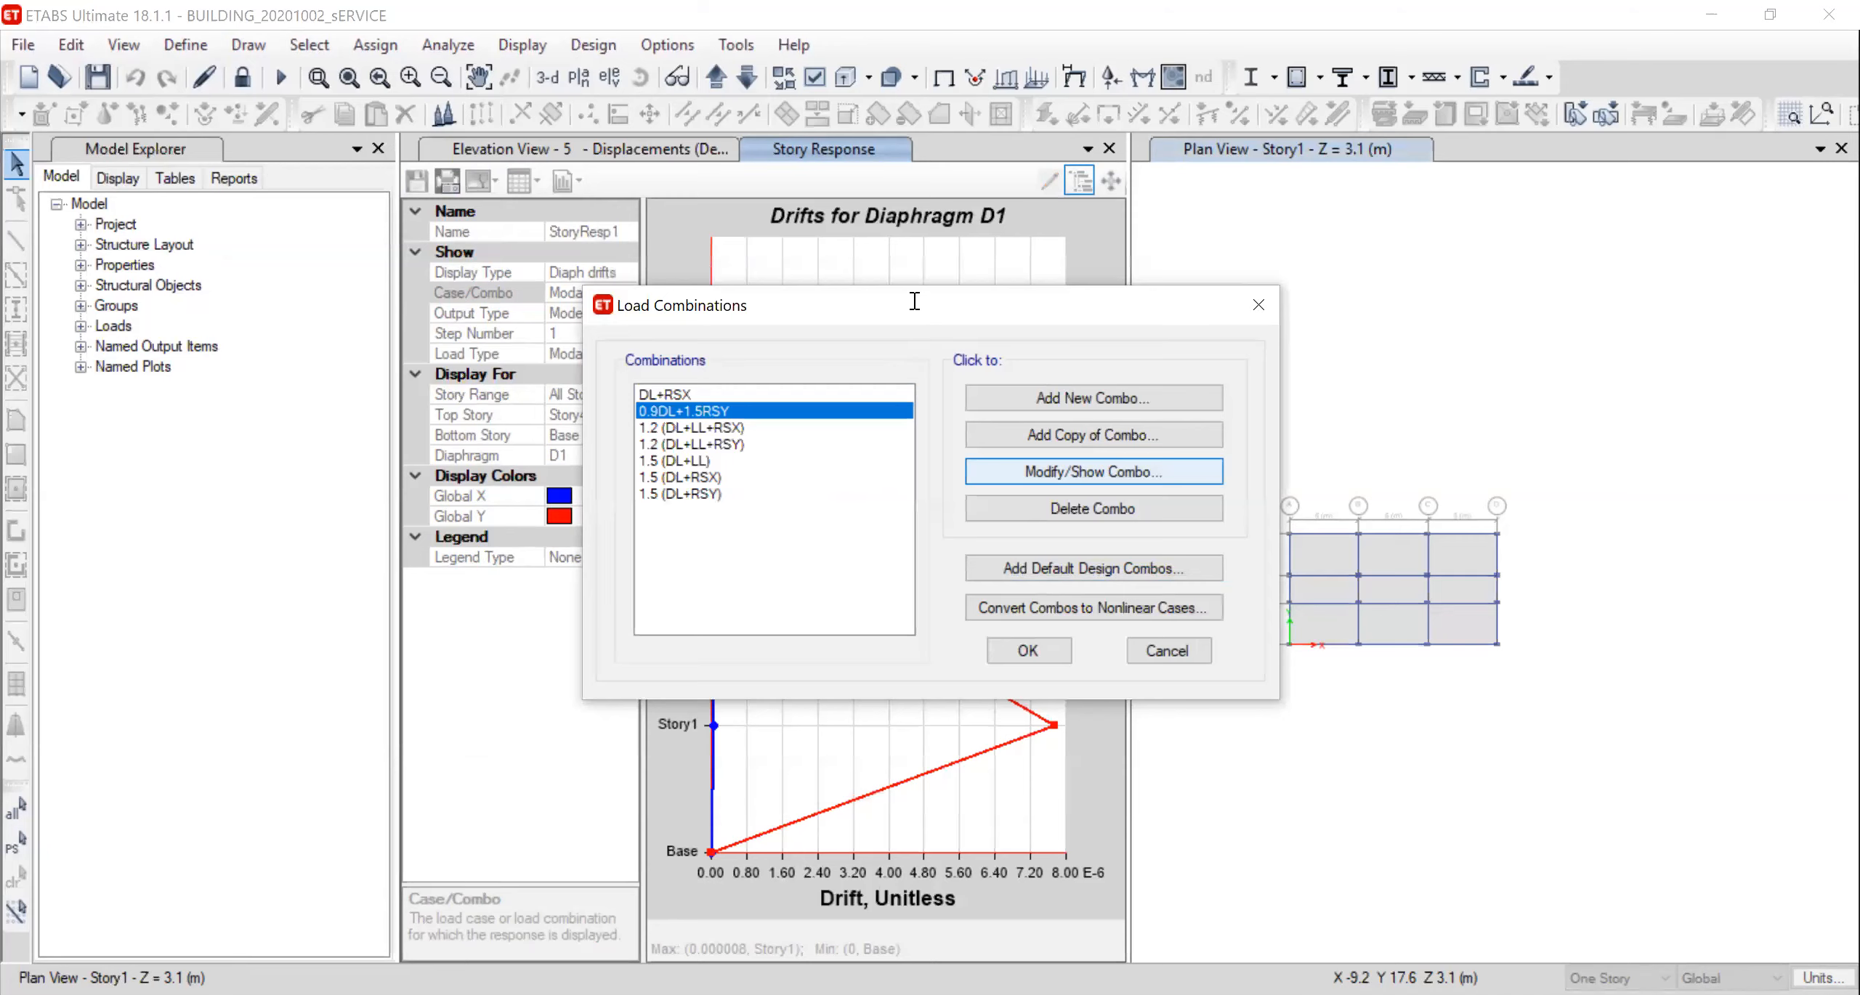
key(Return)
click(890, 303)
key(Delete)
key(Delete)
key(Delete)
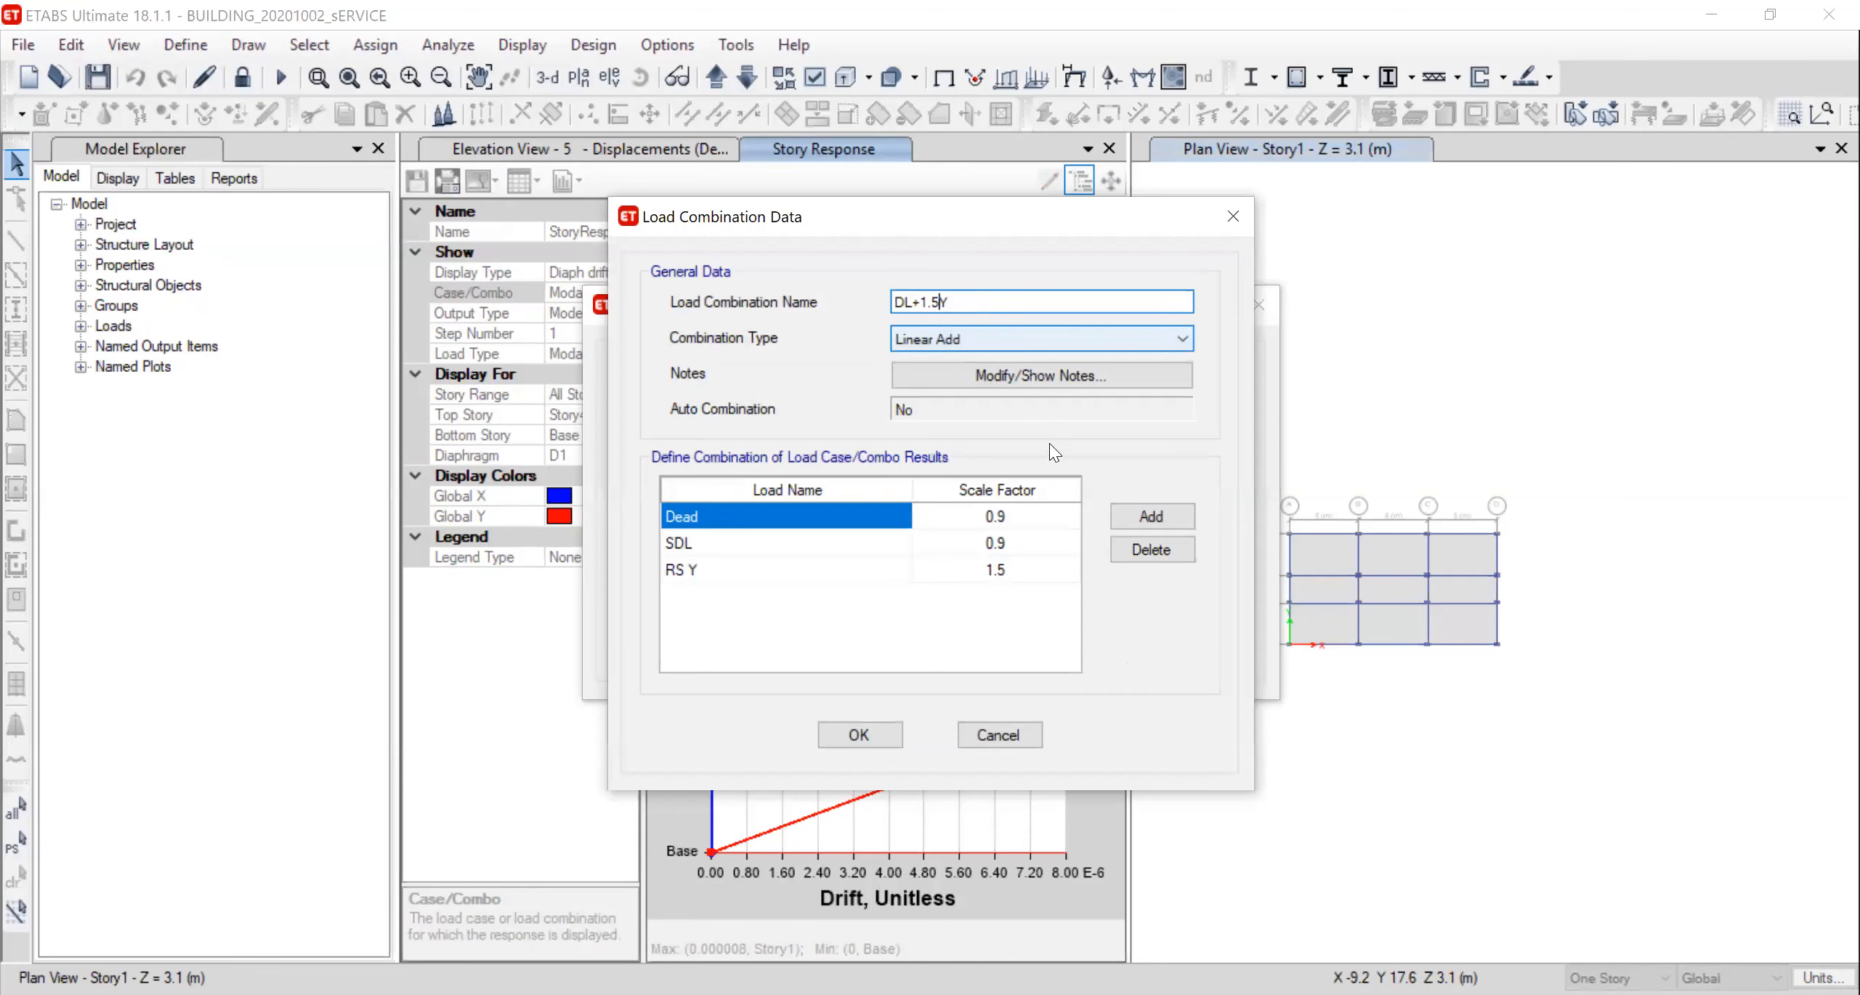
key(Escape)
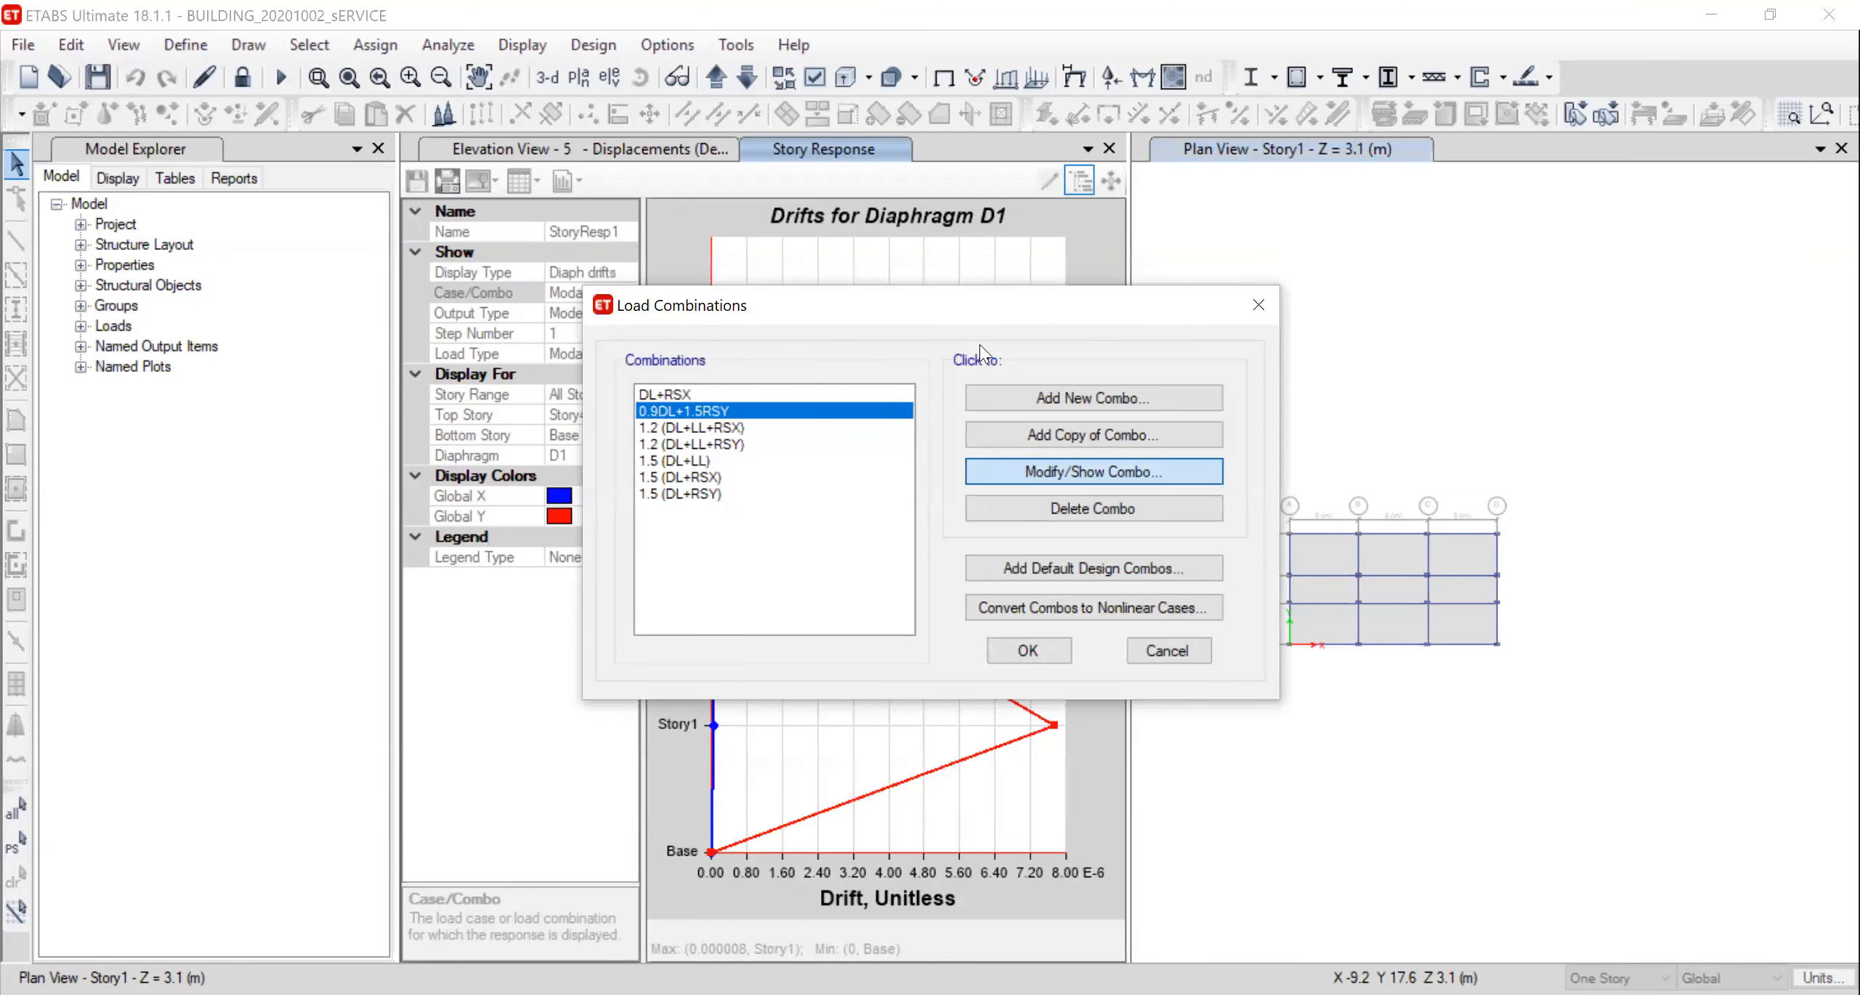
Edit the load combination 0.9DL+1.5RSY and rename it DL+RSY
key(Return)
key(BackSpace)
key(BackSpace)
key(BackSpace)
key(Left)
key(Left)
key(Left)
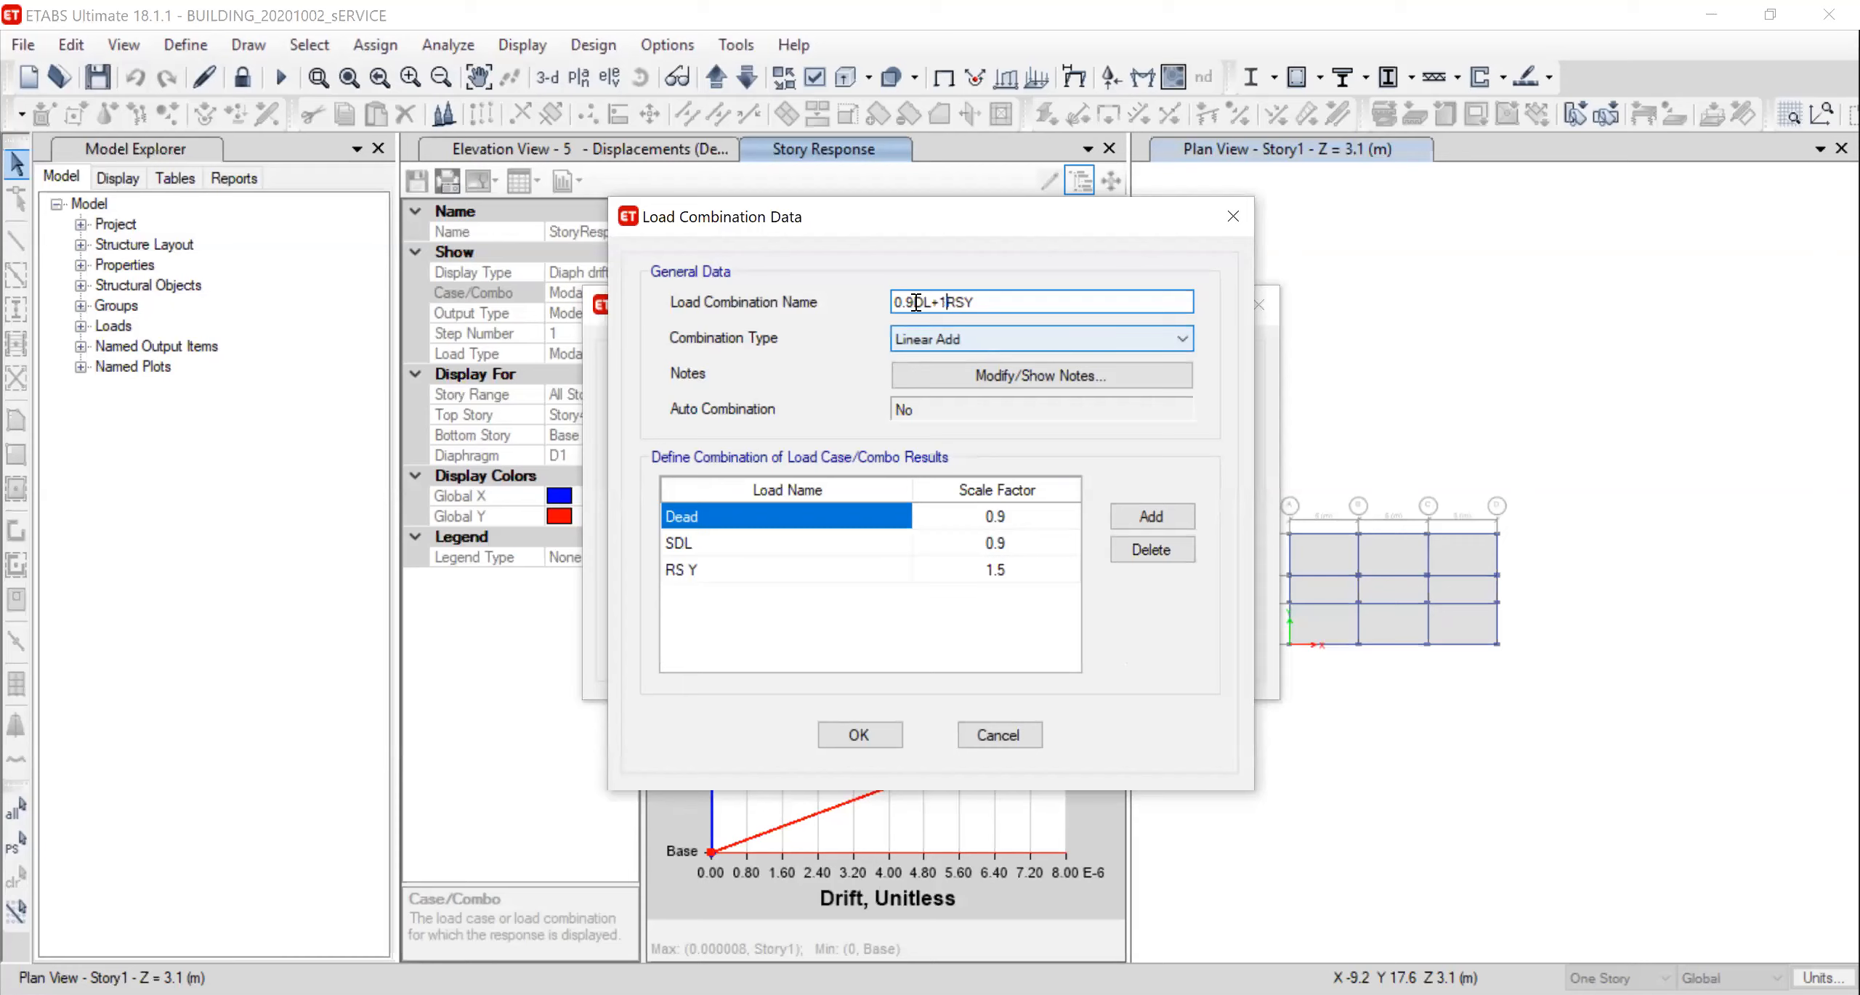
key(BackSpace)
key(BackSpace)
key(BackSpace)
Set the Dead, SDL and RS Y scale factors of the DL+RSY combination to 1 and accept it
click(1023, 520)
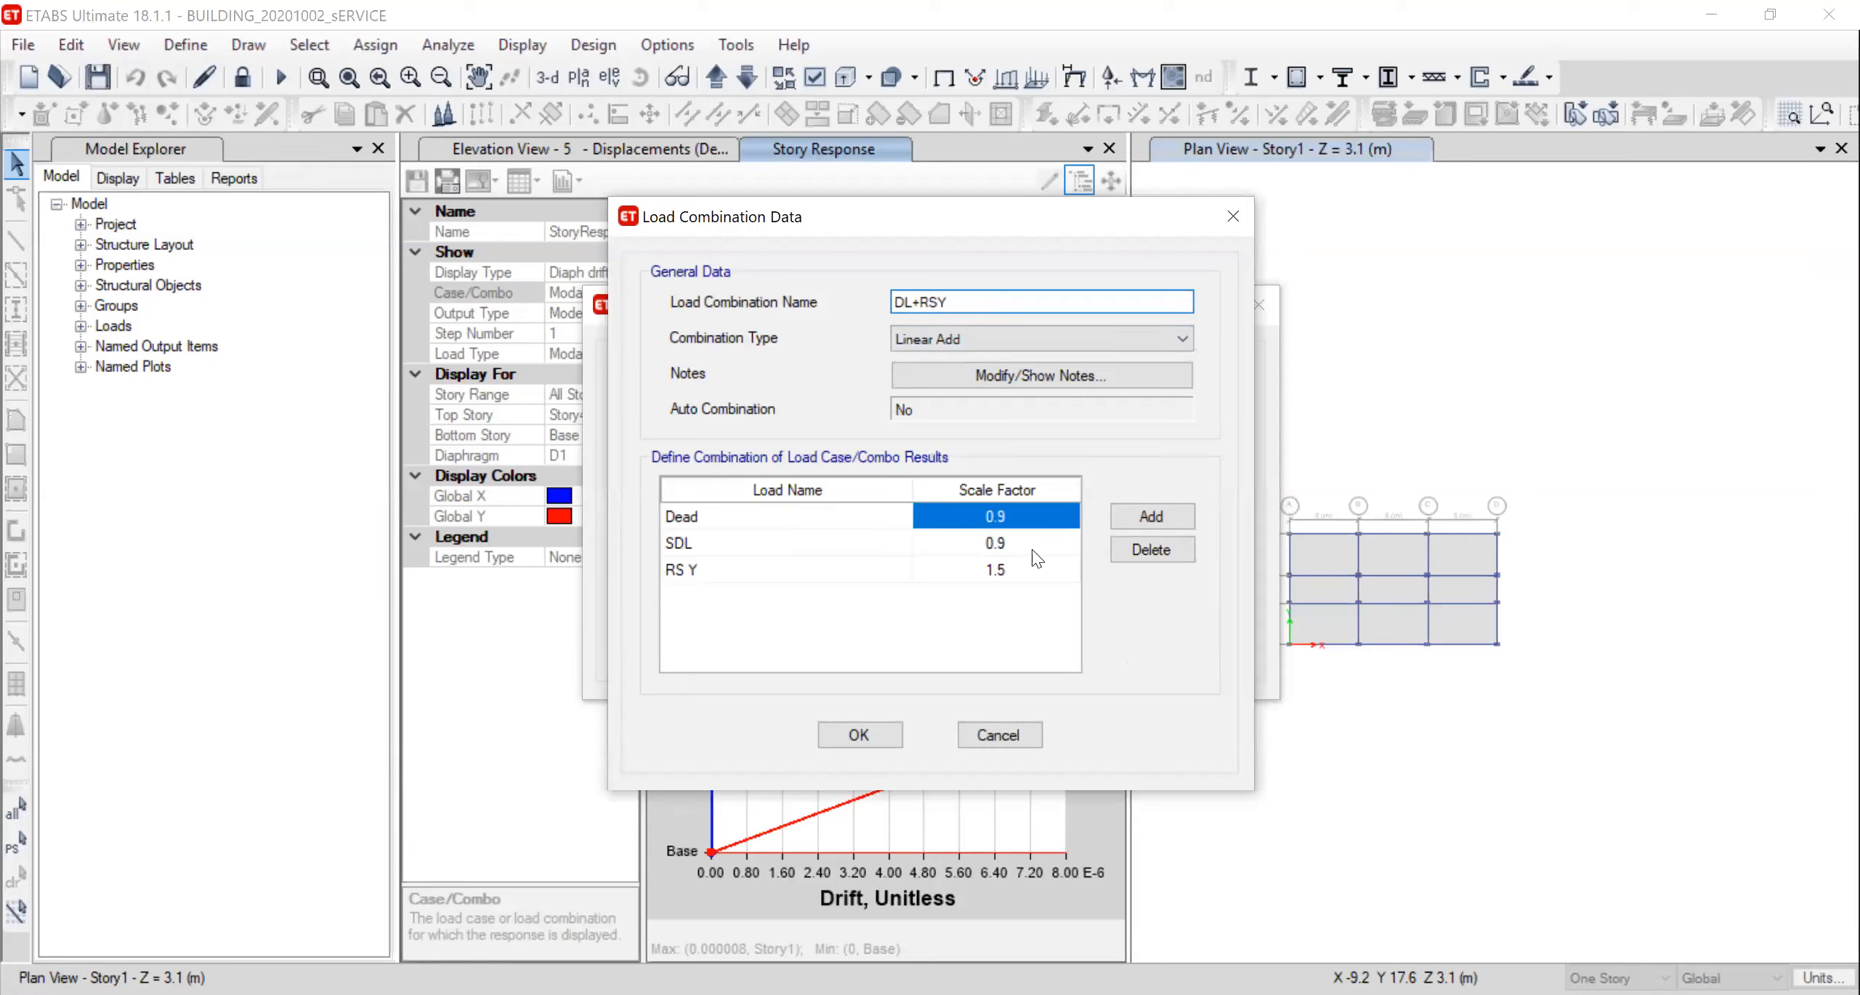
text(1)
click(1024, 545)
text(1)
click(1028, 571)
text(1)
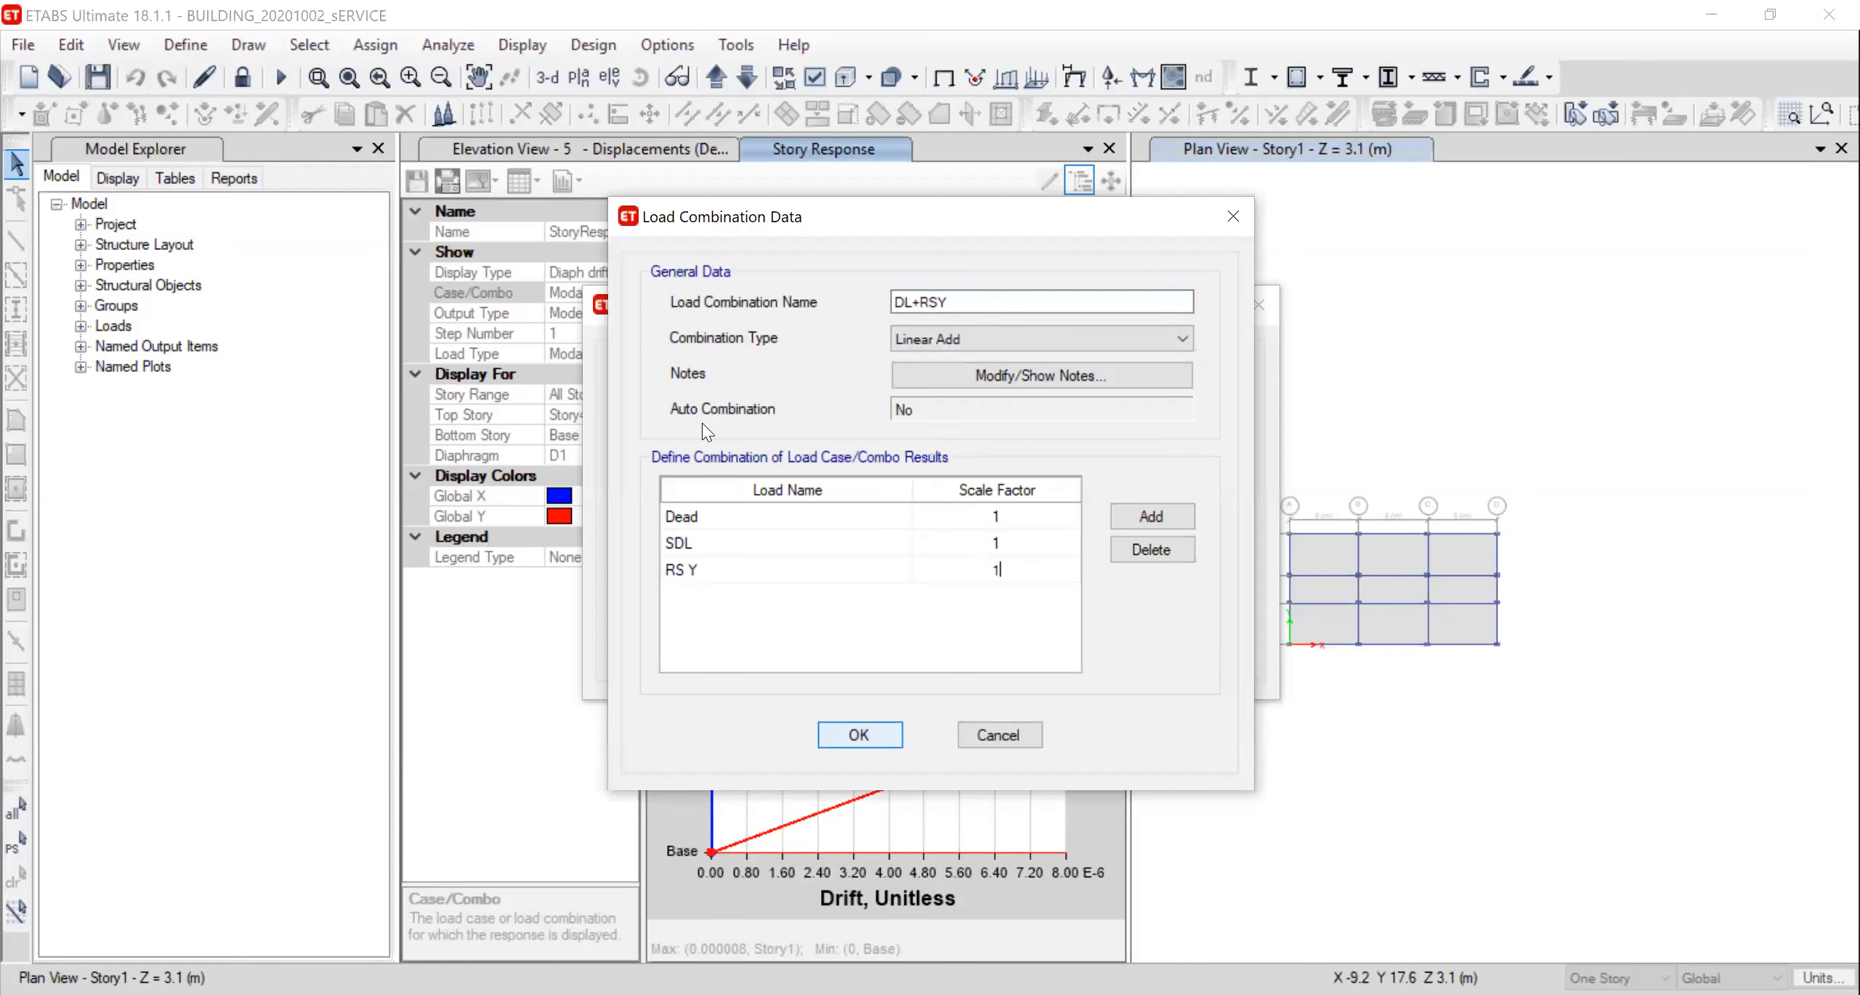
Rename the combination 1.2 (DL+LL+RSX) as (DL+LL+RSX) and set its Dead, SDL, Live and RS X scale factors to 1
click(1054, 475)
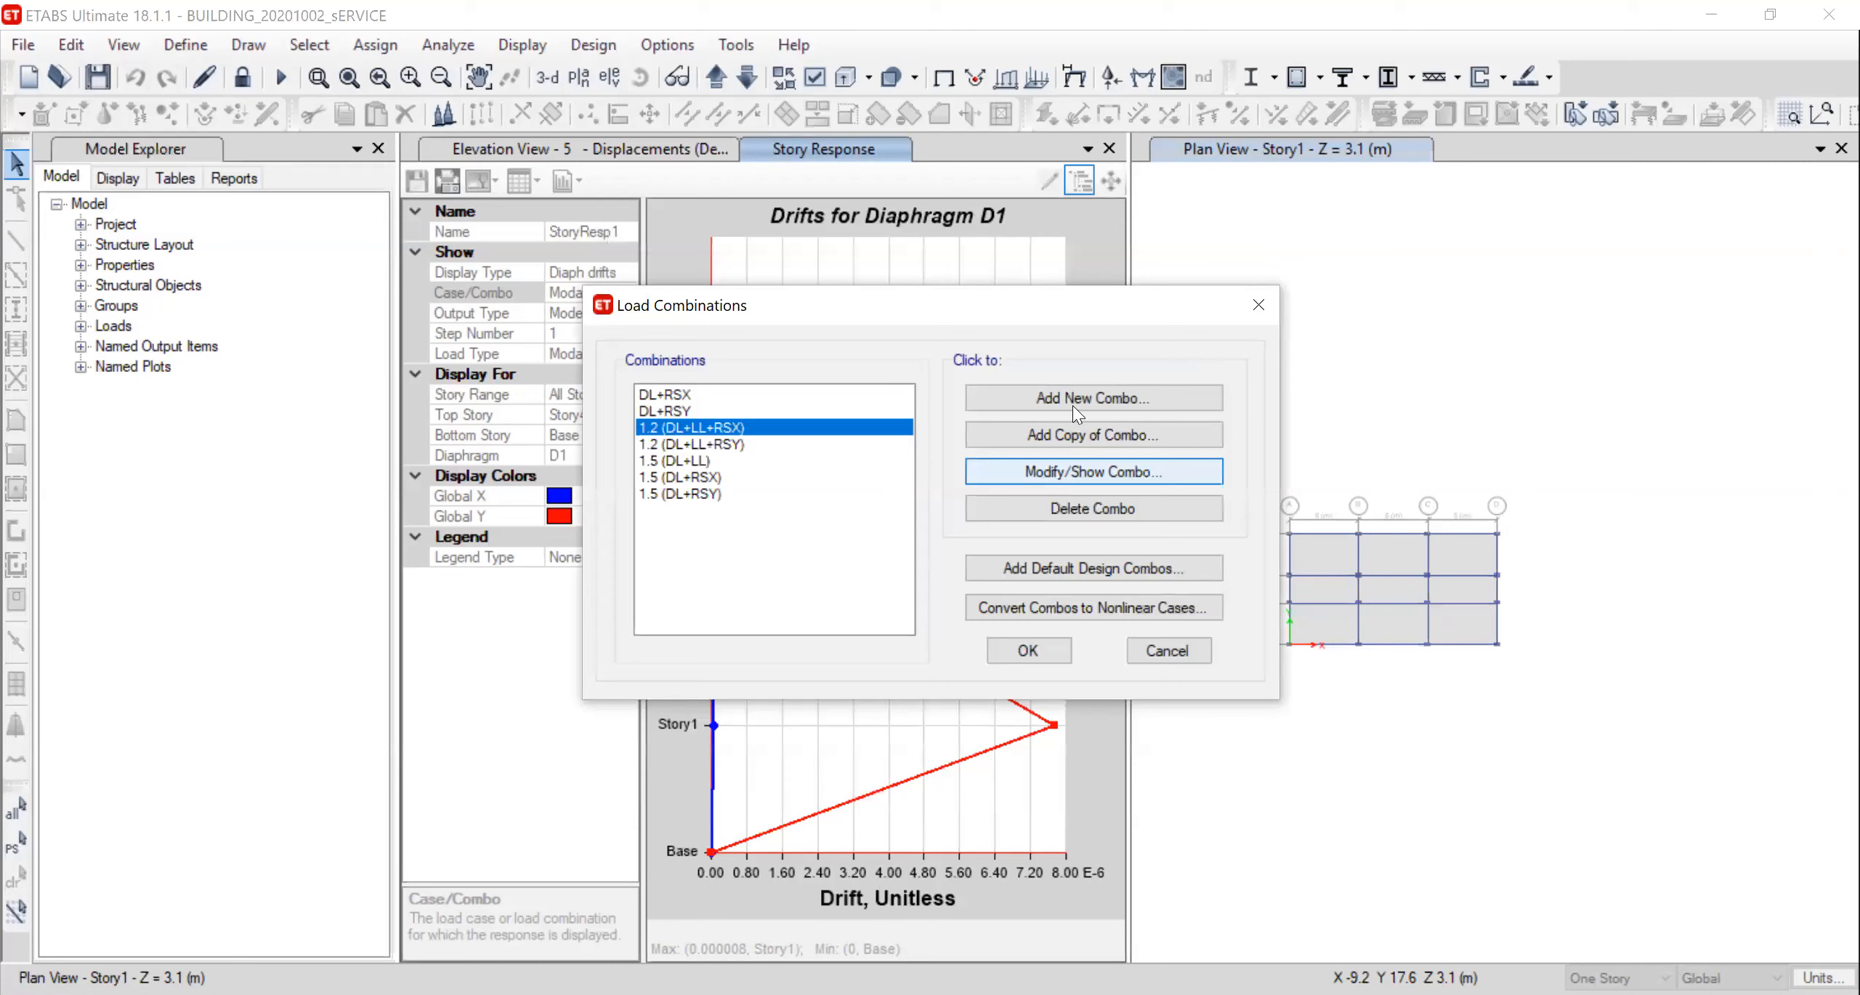
drag(917, 300, 789, 316)
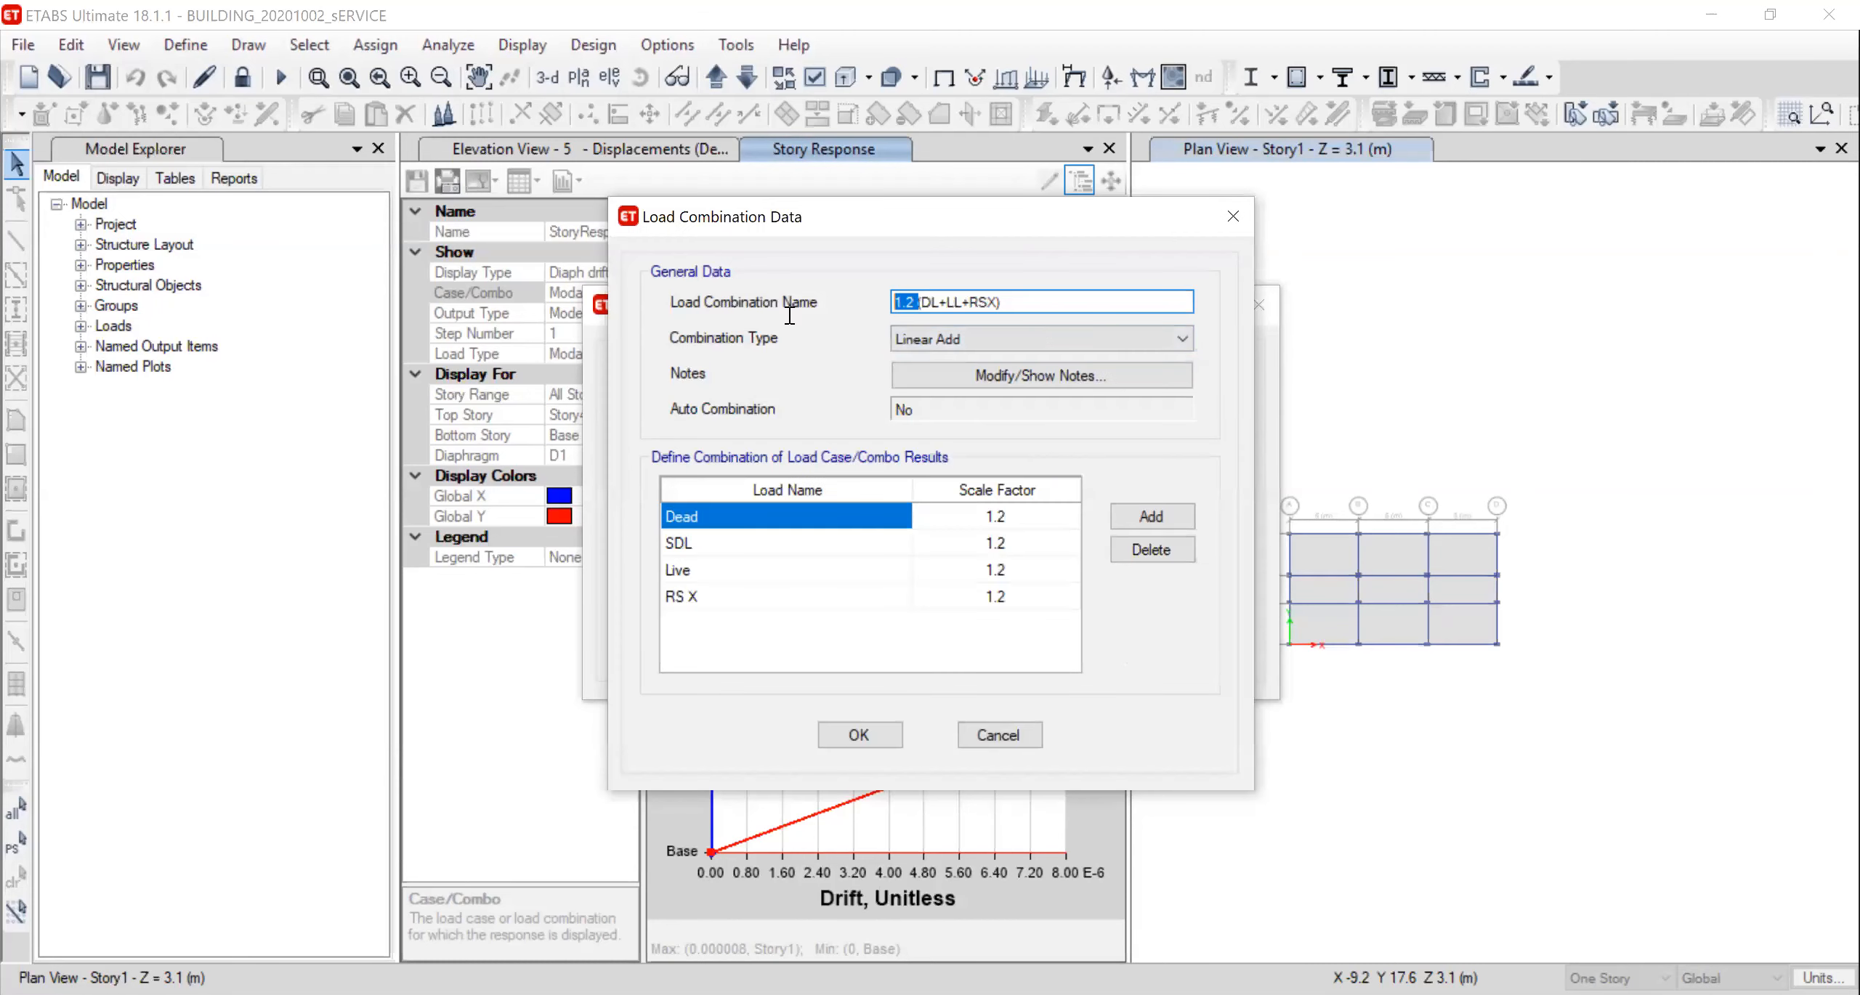
text(()
key(BackSpace)
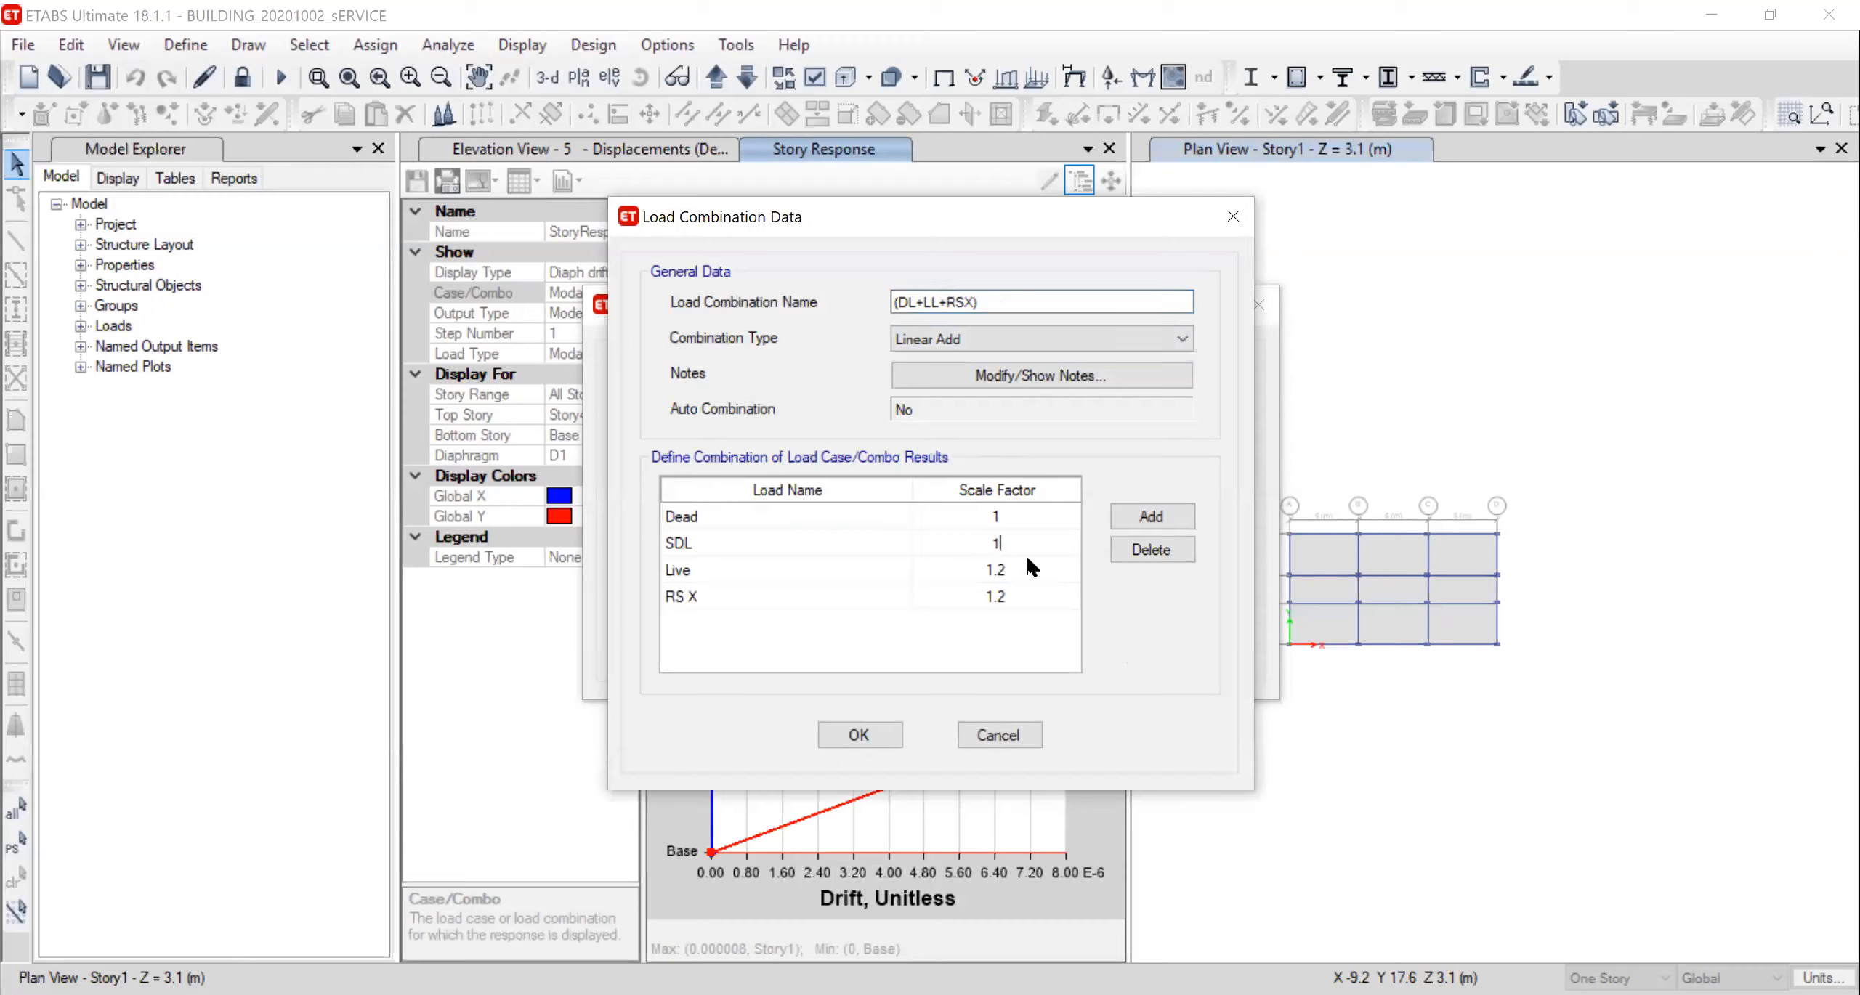
click(1032, 568)
text(11)
click(1017, 596)
text(1)
click(875, 730)
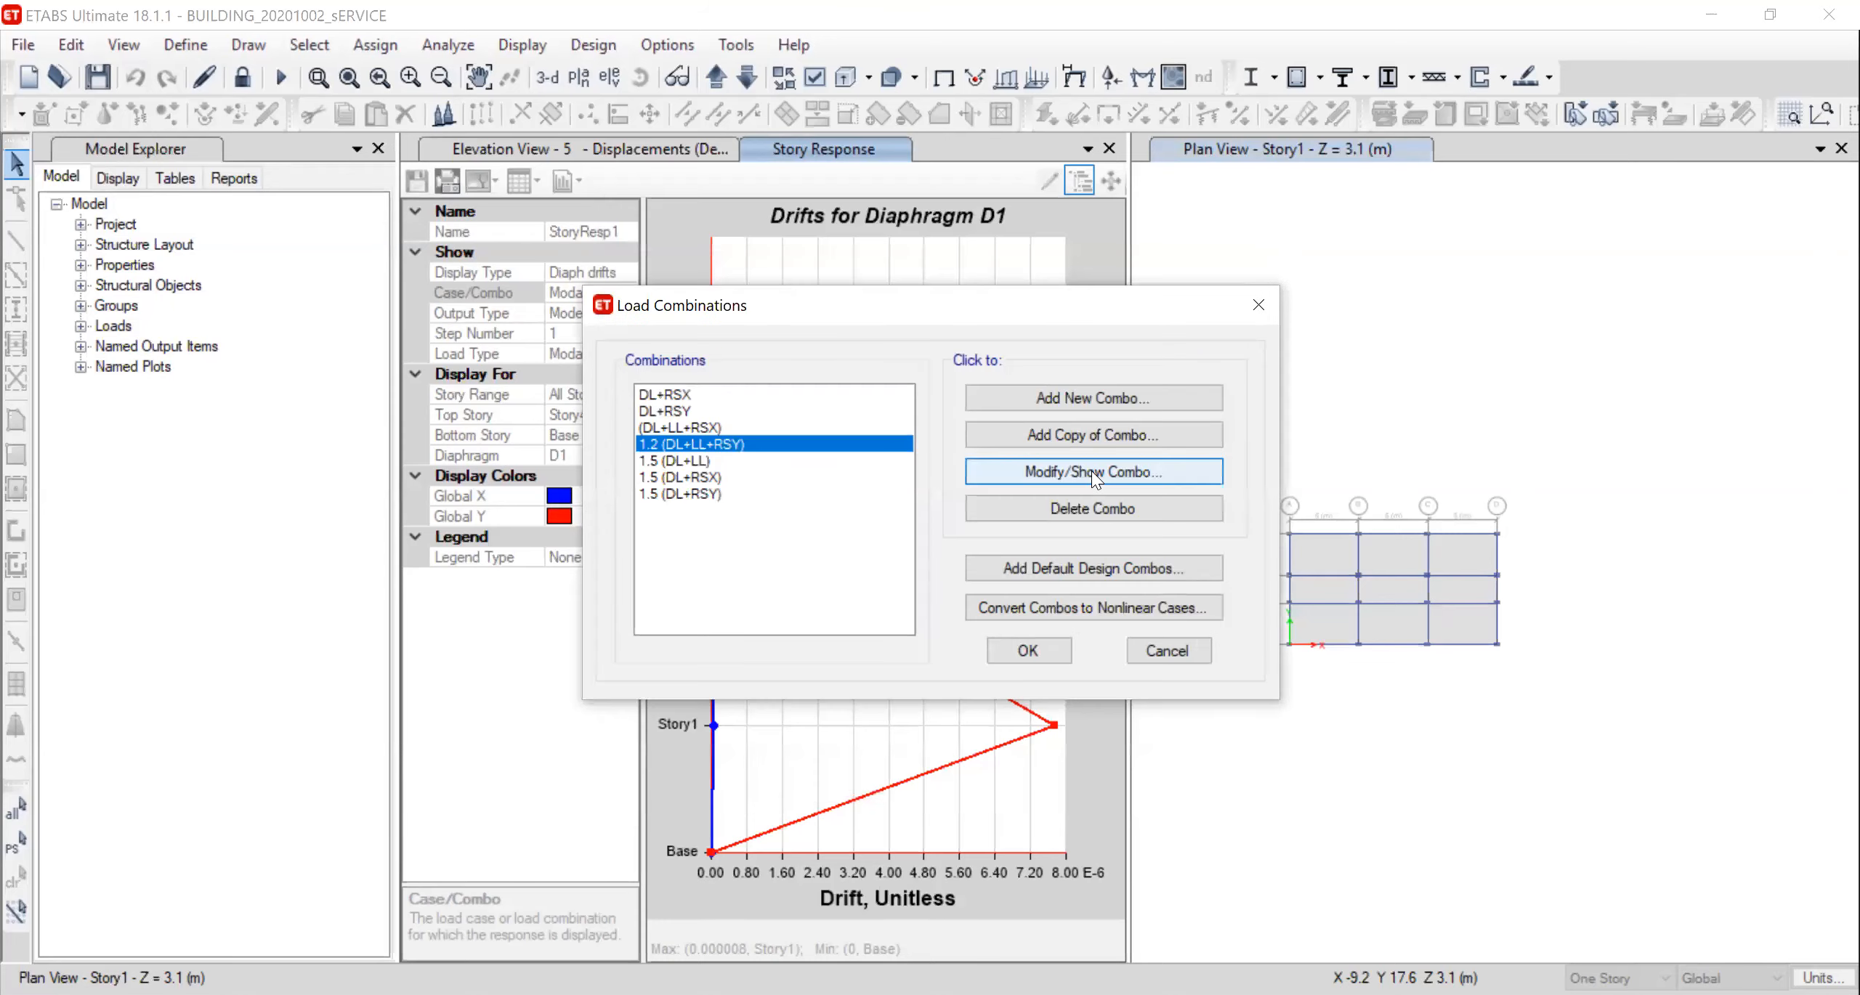
Set the Dead, SDL, Live and RS Y scale factors of the 1.2 (DL+LL+RSY) combination to 1
click(1019, 521)
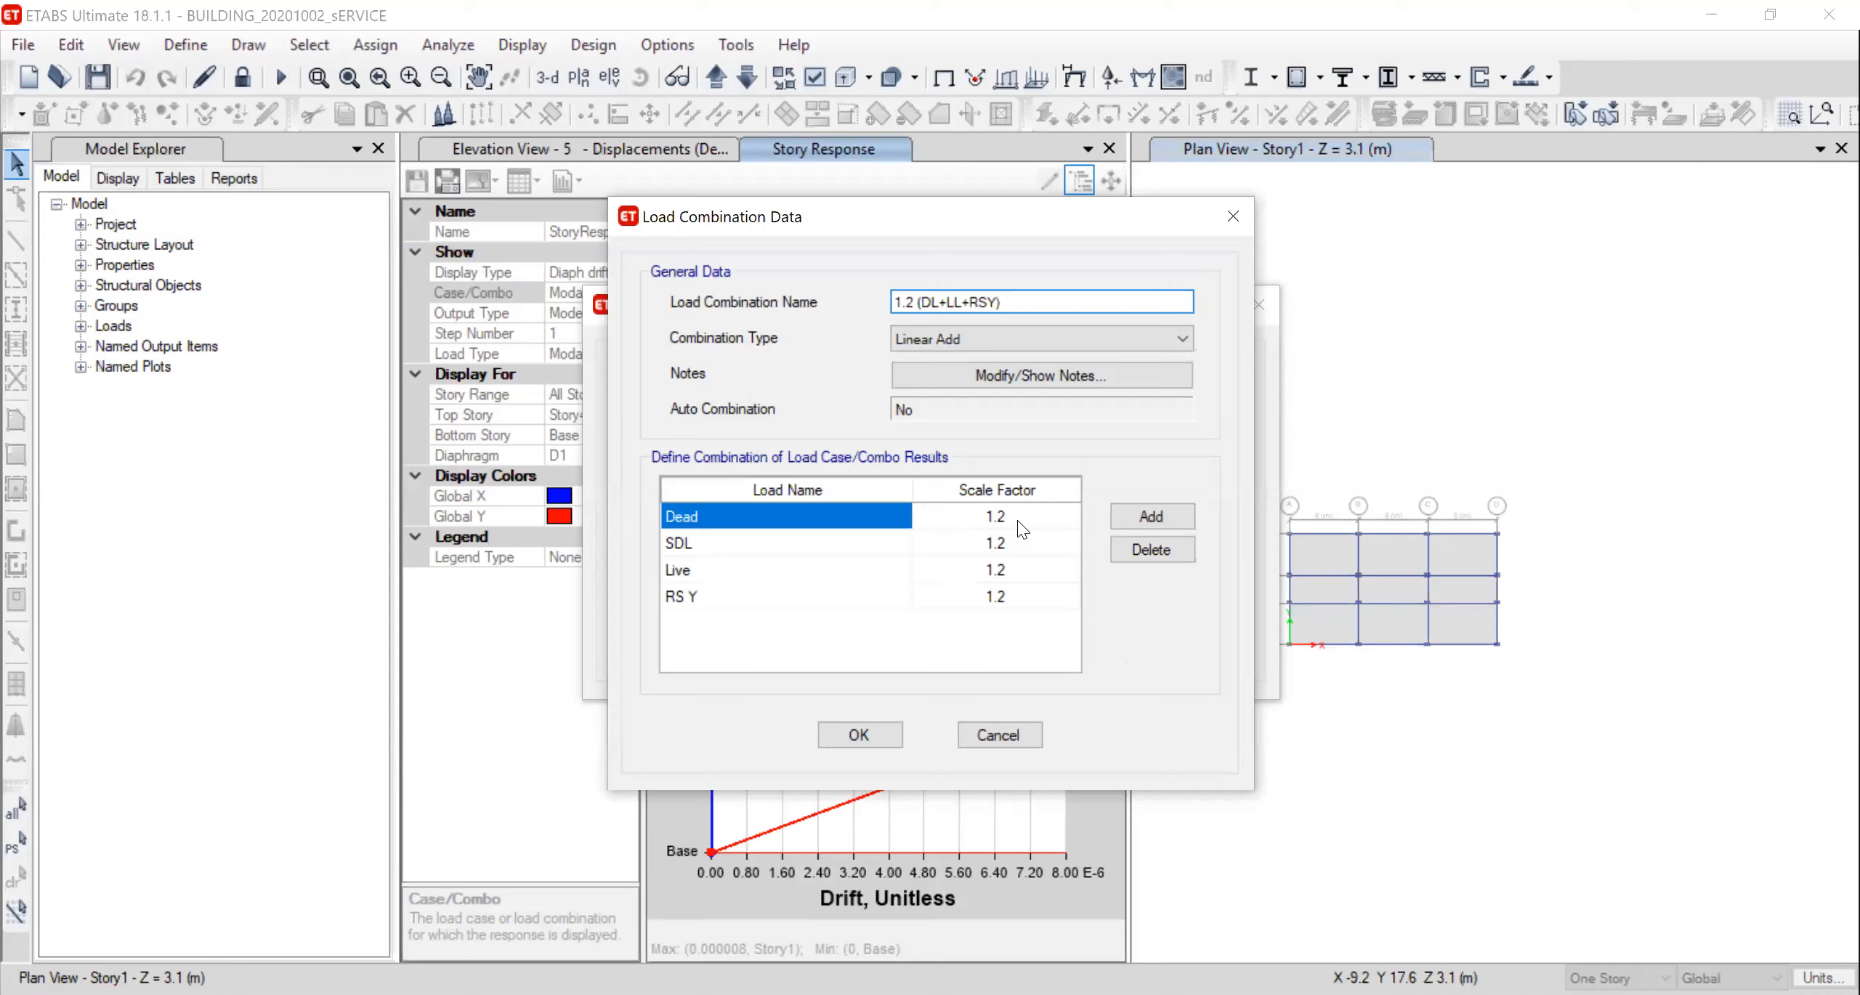
click(1018, 517)
text(11)
click(1018, 569)
text(1)
key(Down)
text(1)
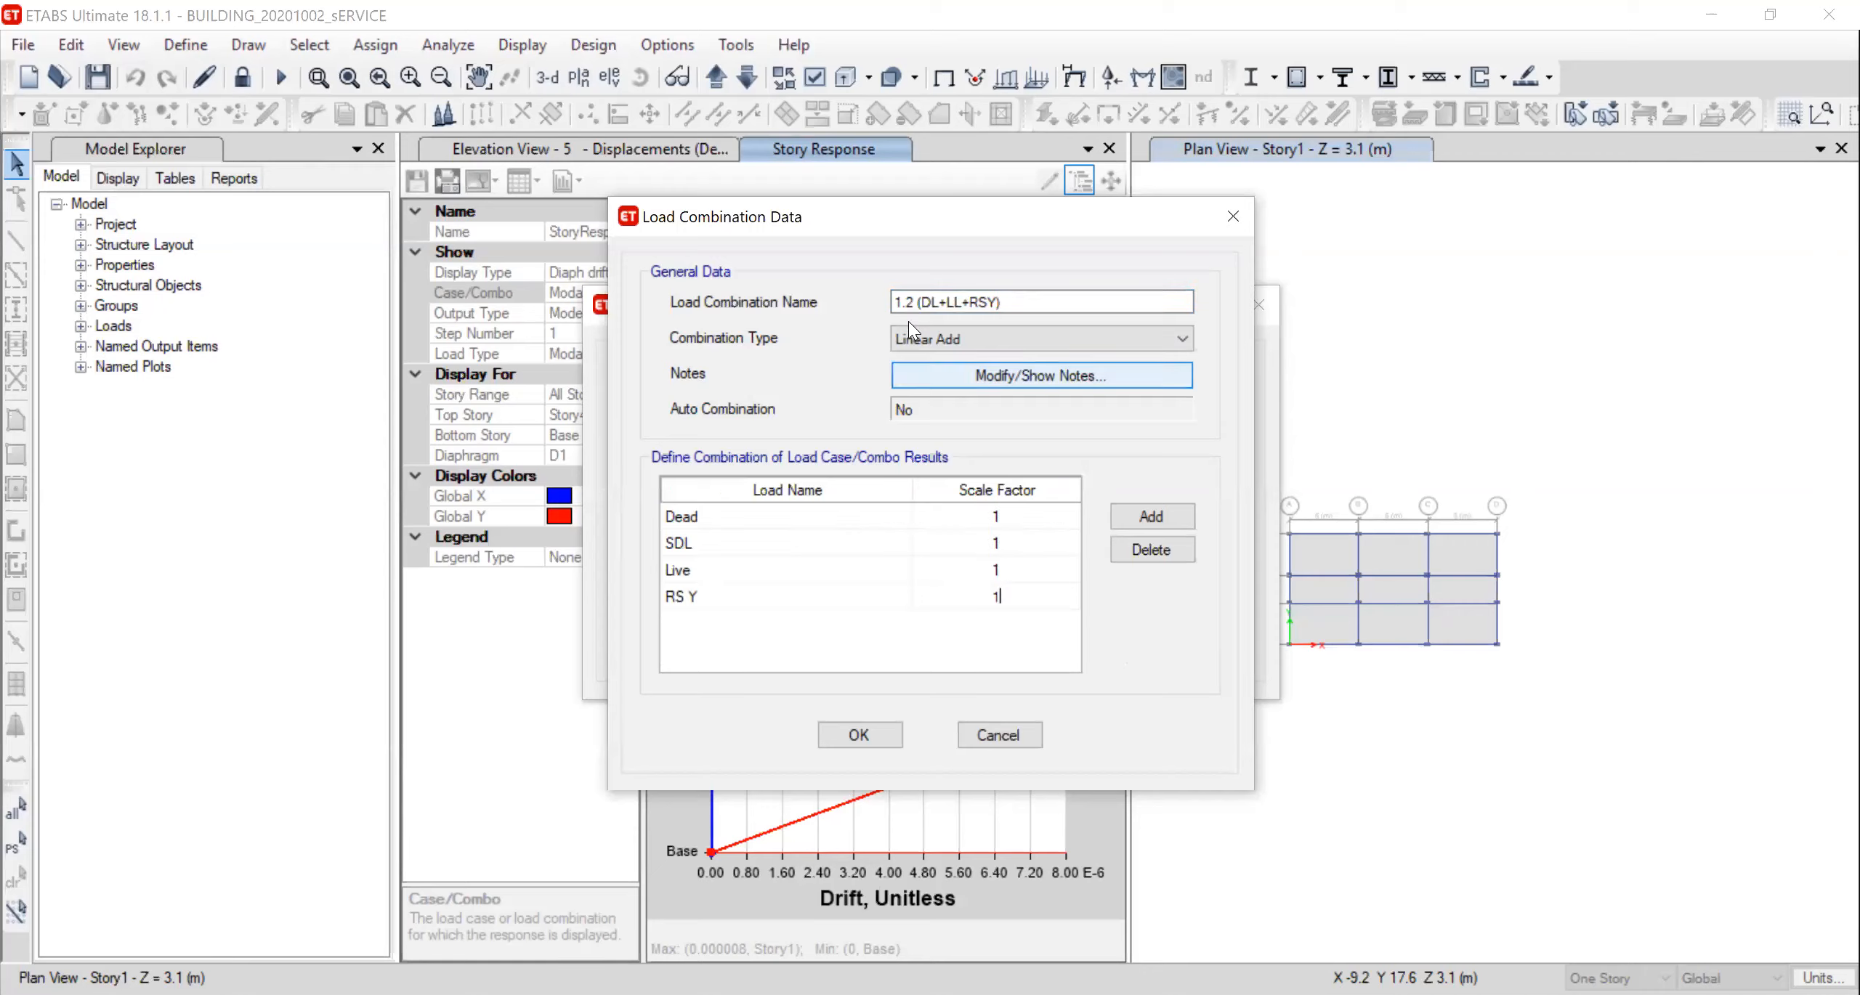
Rename the combination as (DL+LL+RSY) and accept its data
click(913, 311)
key(BackSpace)
key(BackSpace)
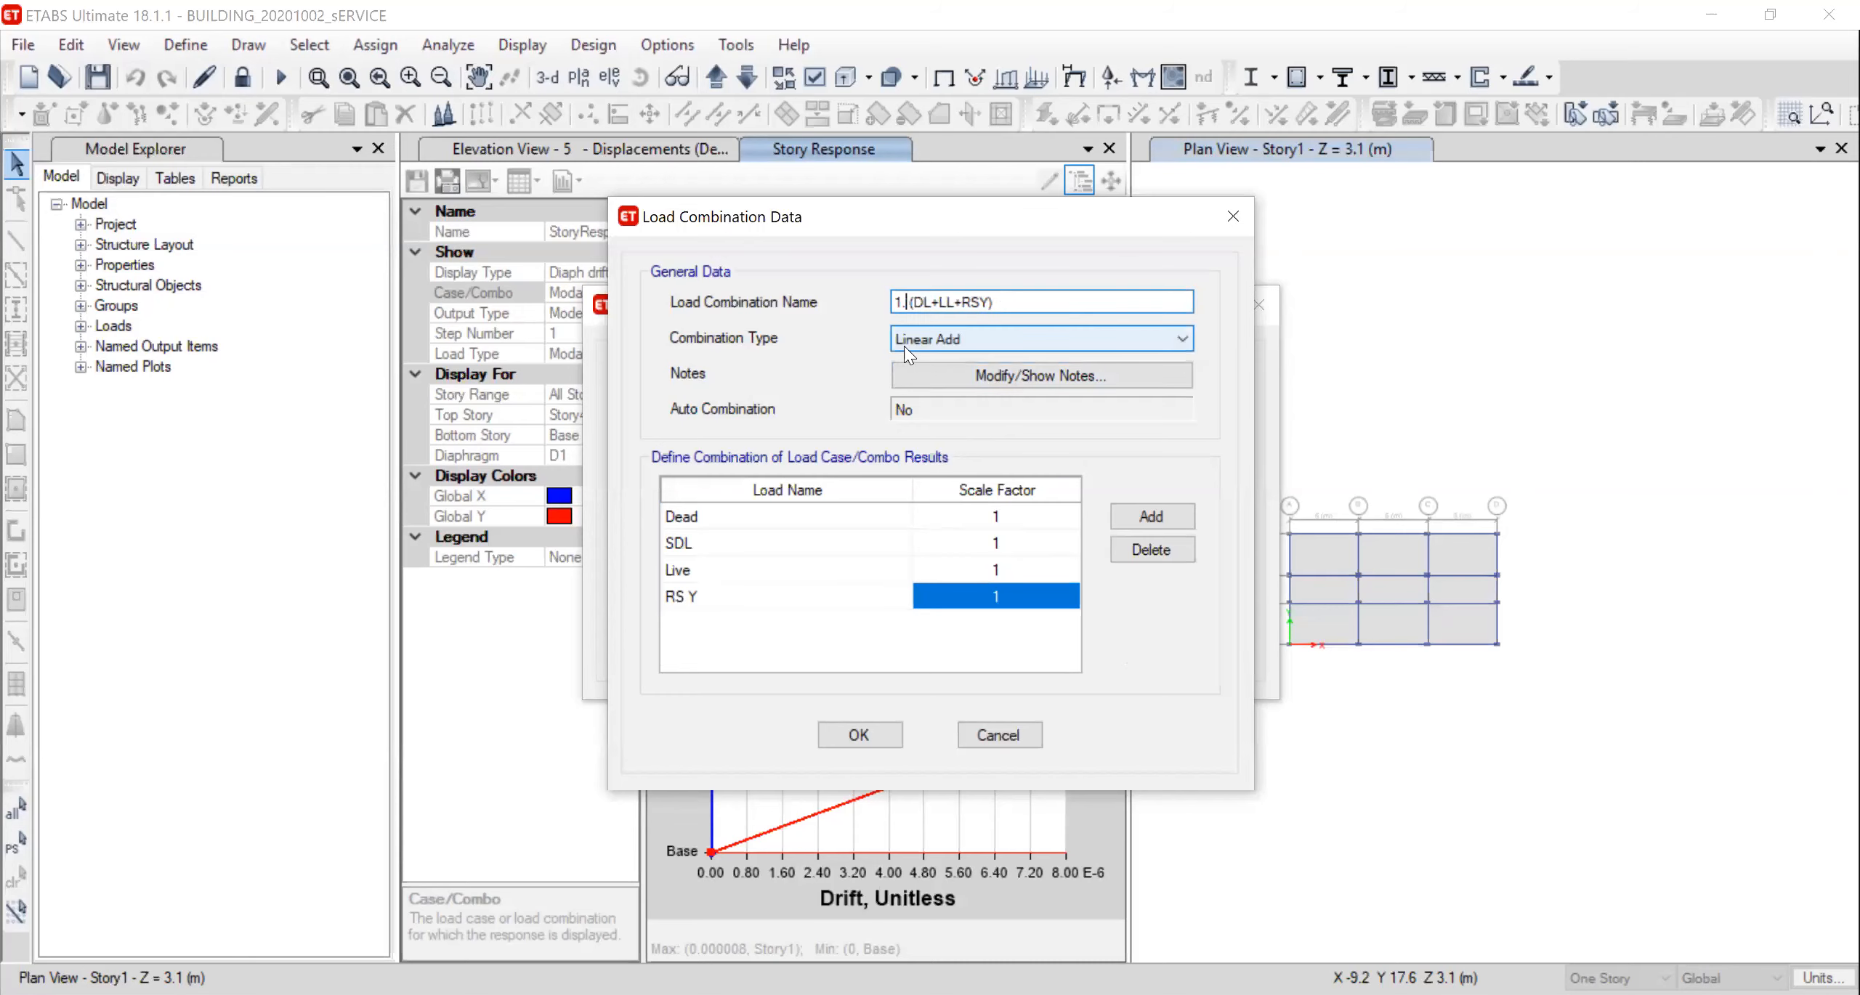
key(BackSpace)
key(BackSpace)
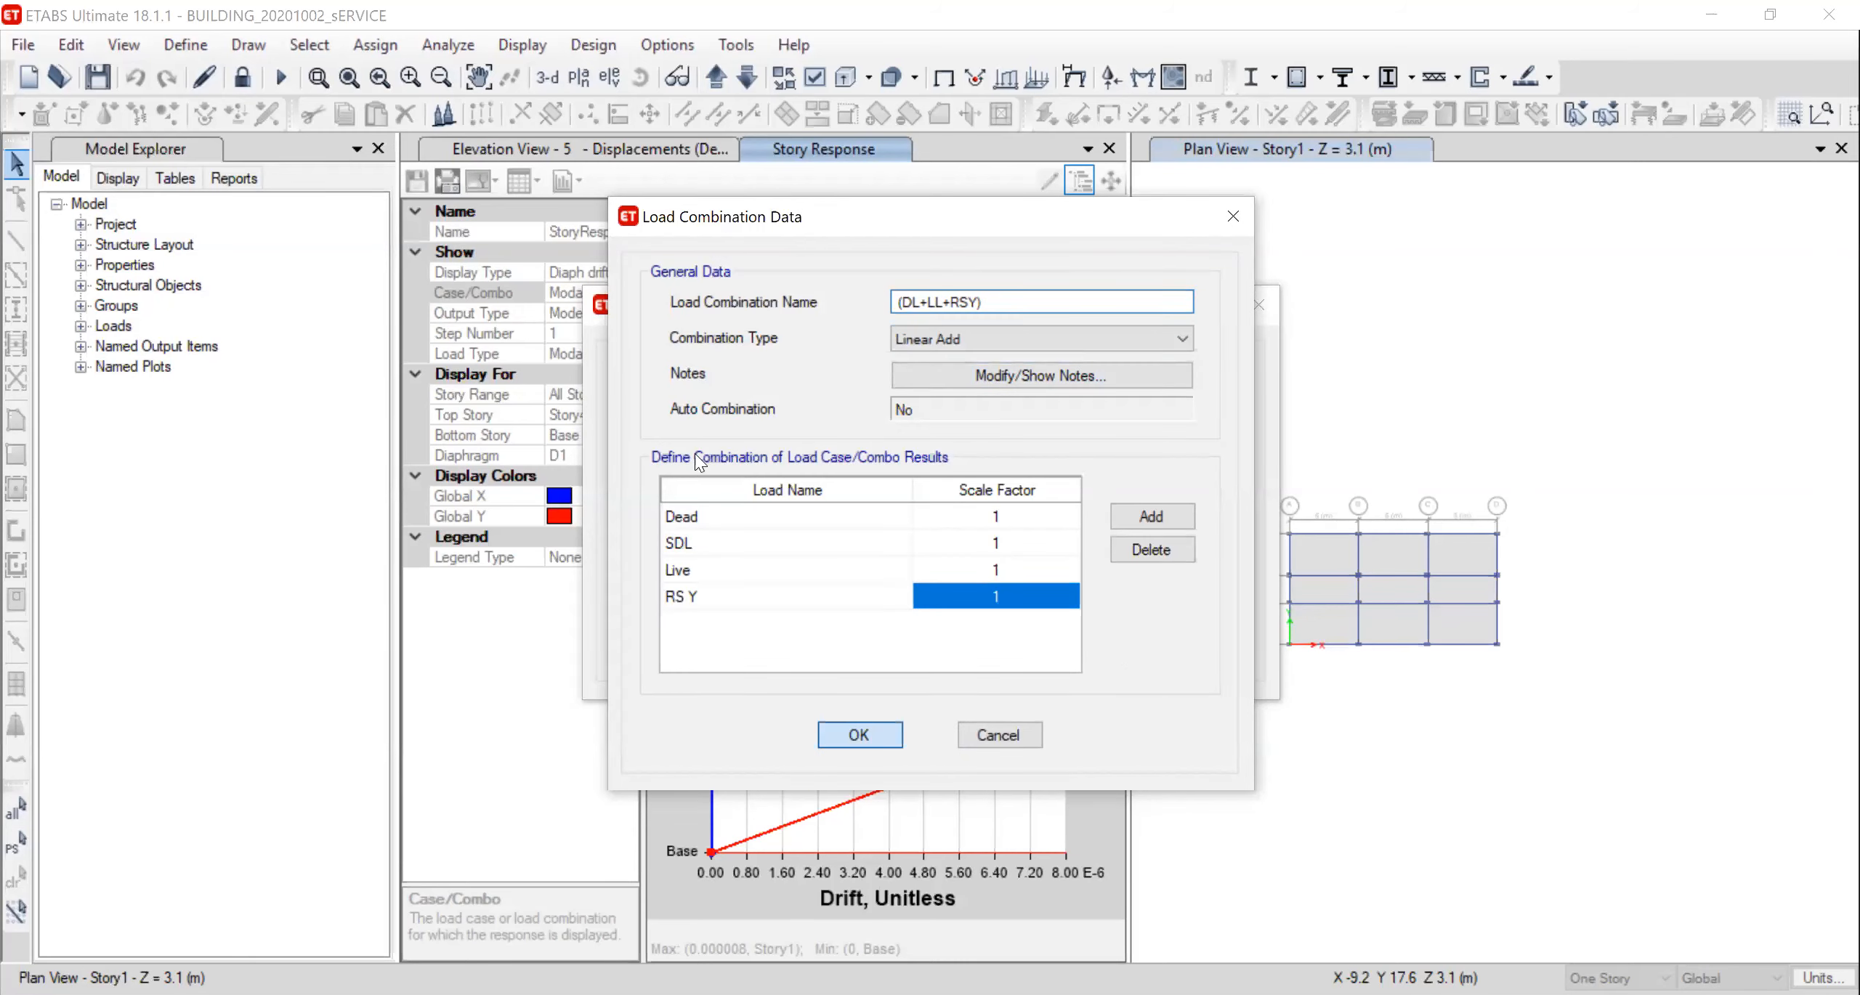
key(Return)
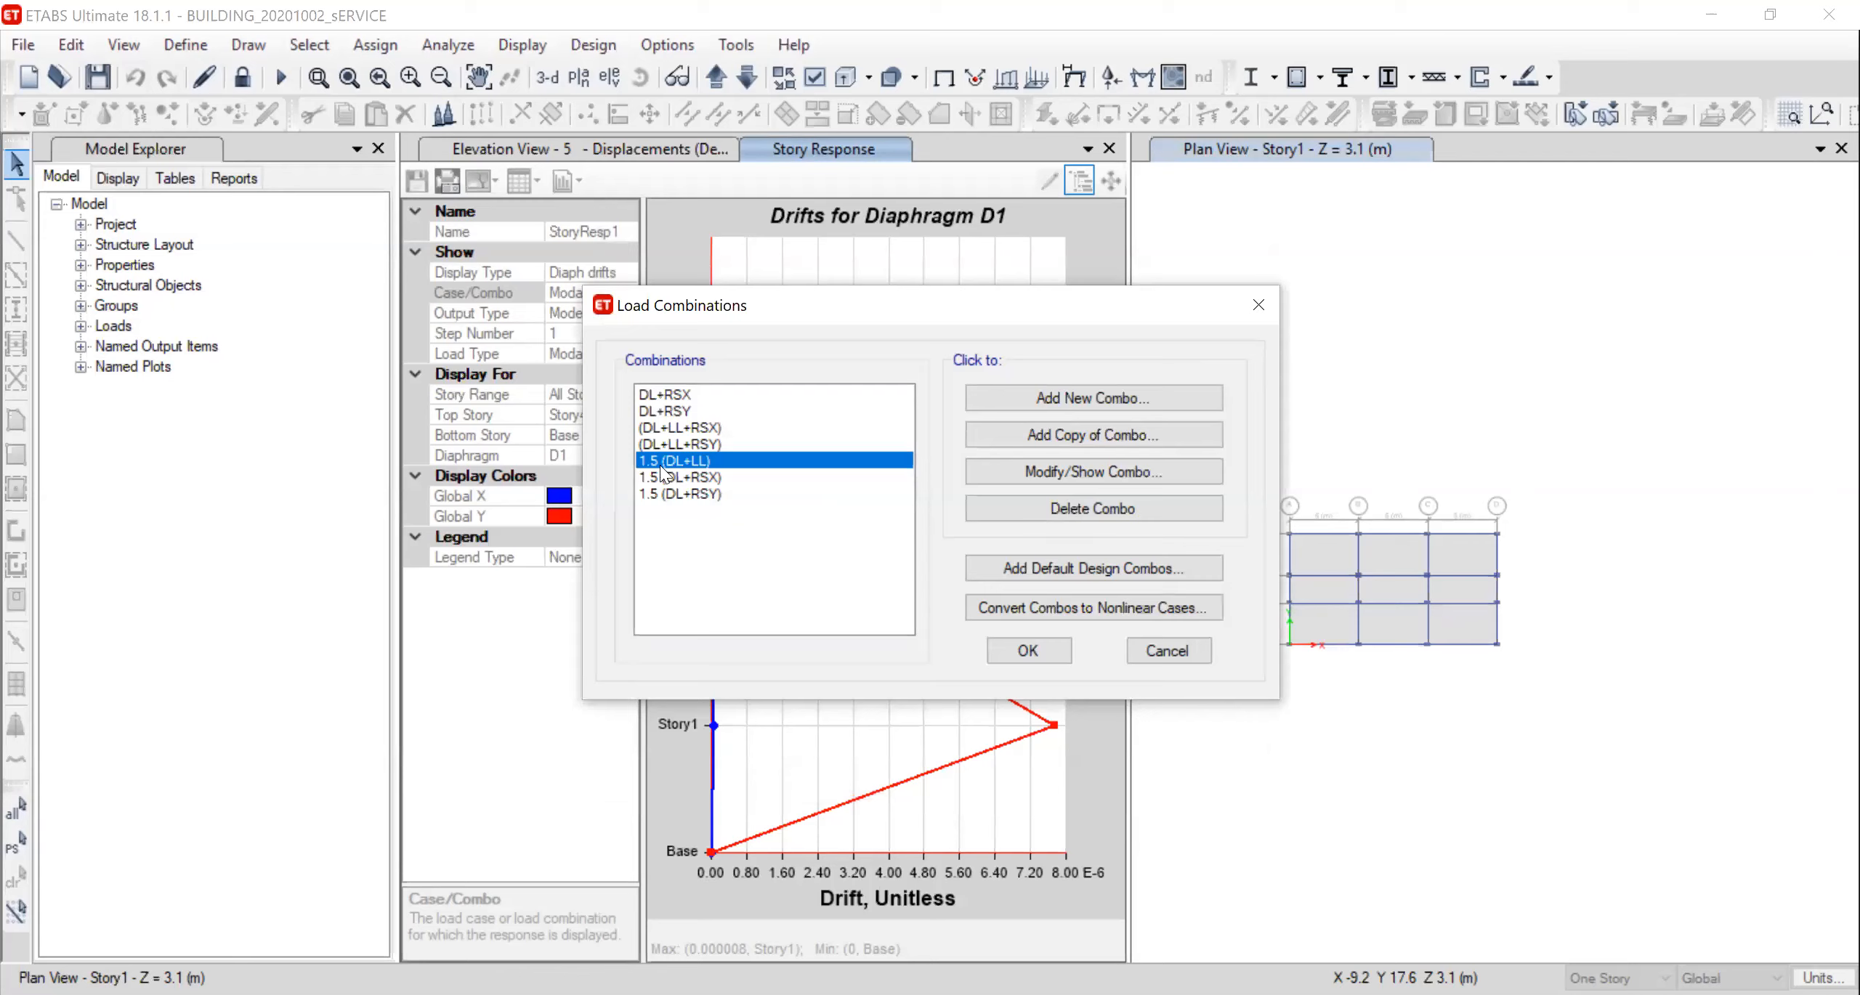
Delete the 1.5 (DL+LL), 1.5 (DL+RSX) and 1.5 (DL+RSY) combinations and accept the load combination changes
click(1093, 509)
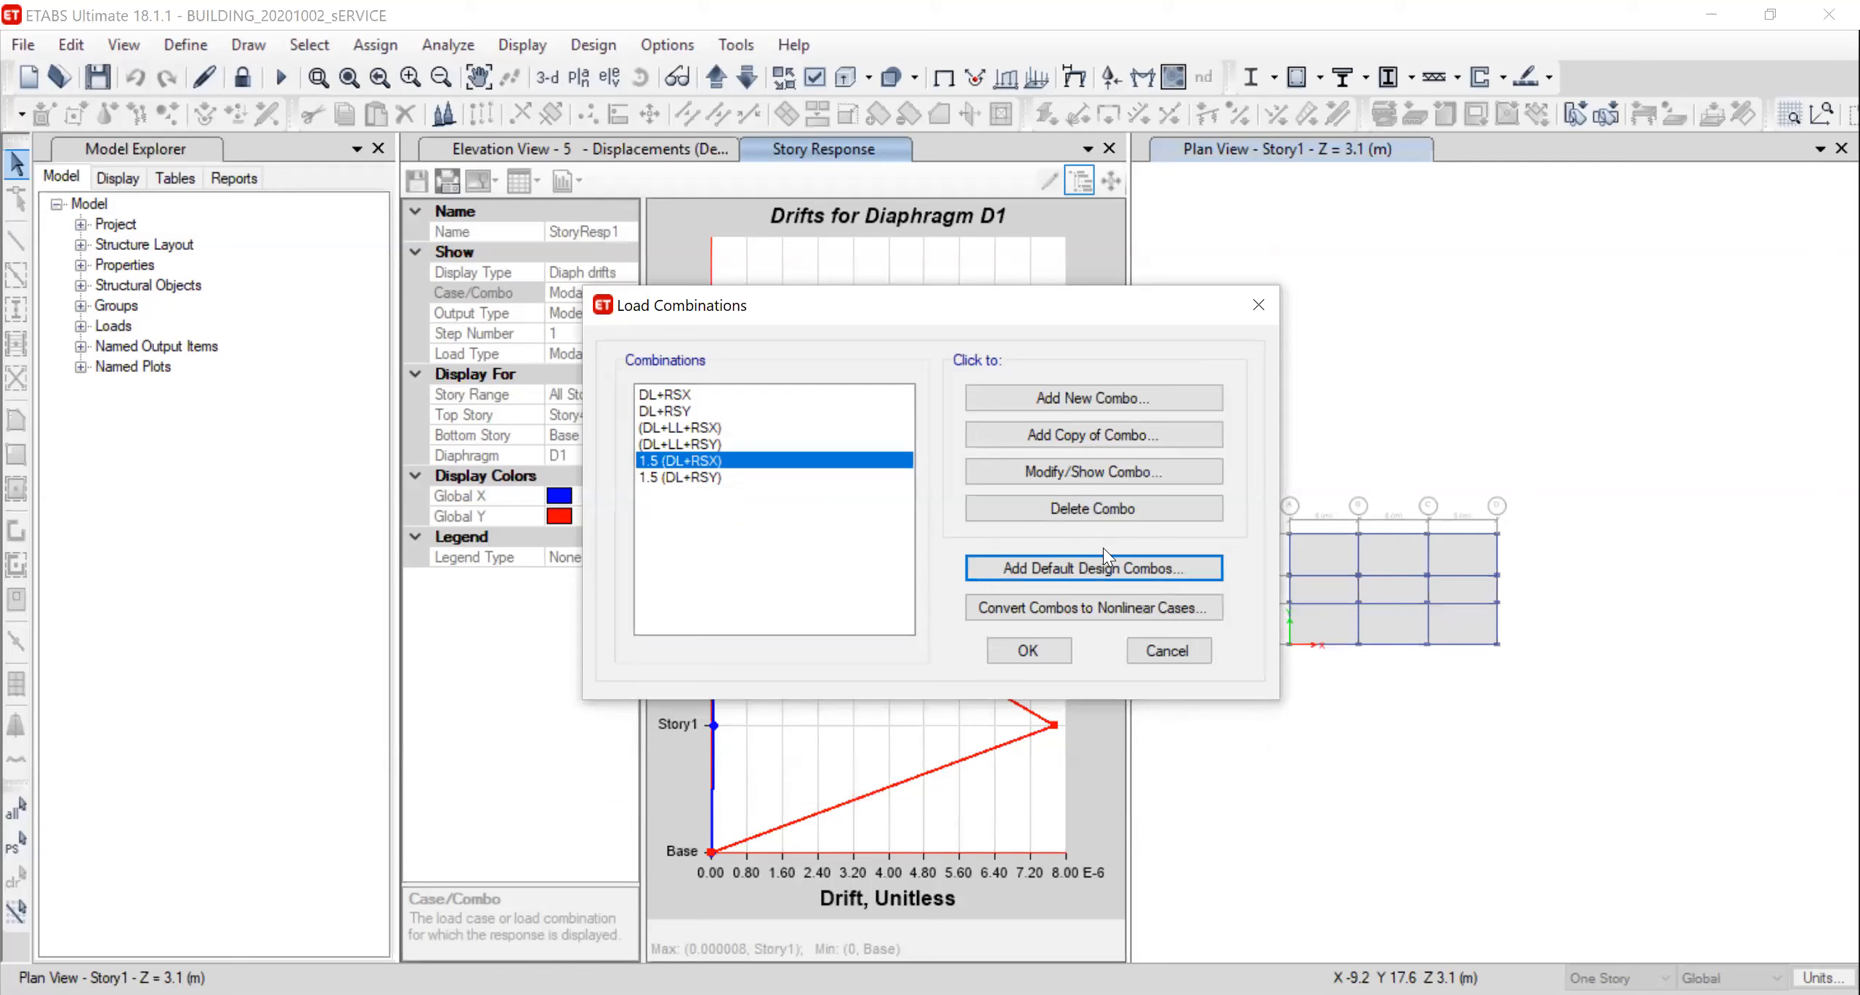
click(1092, 512)
click(1093, 511)
click(1052, 649)
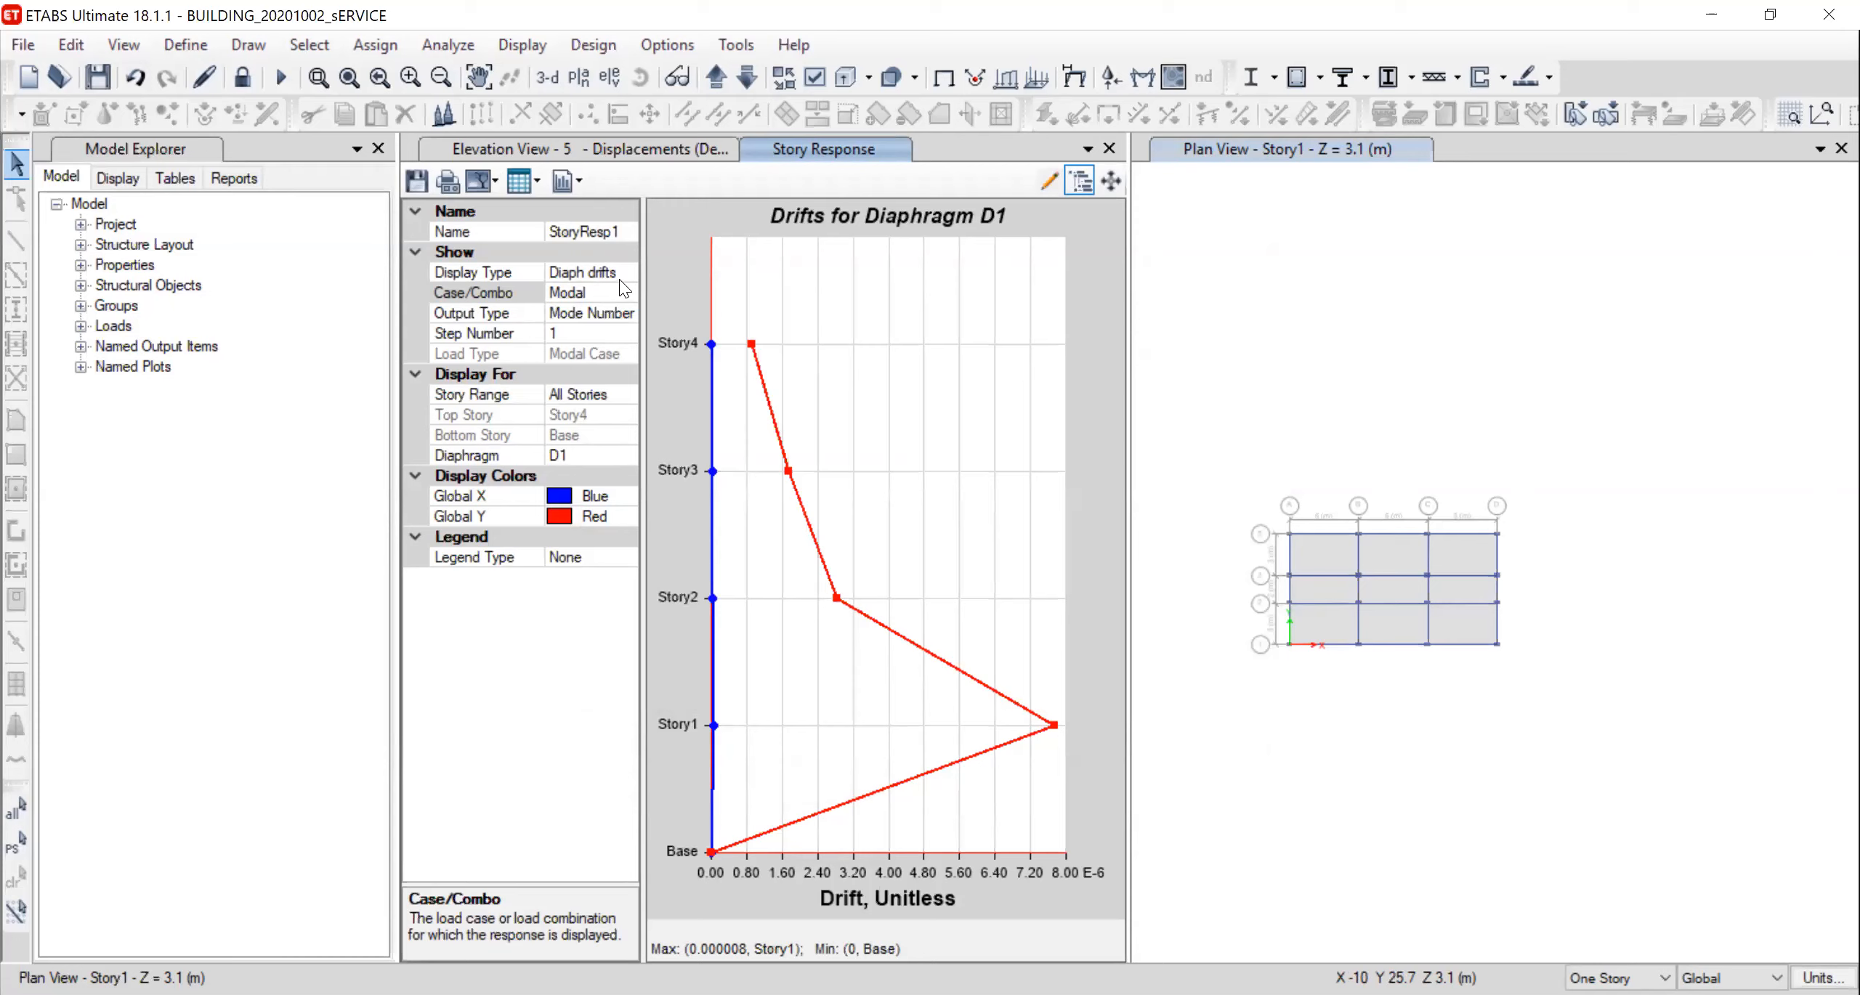
Plot the diaphragm D1 drifts for the DL+RSX combination in the story response
click(623, 274)
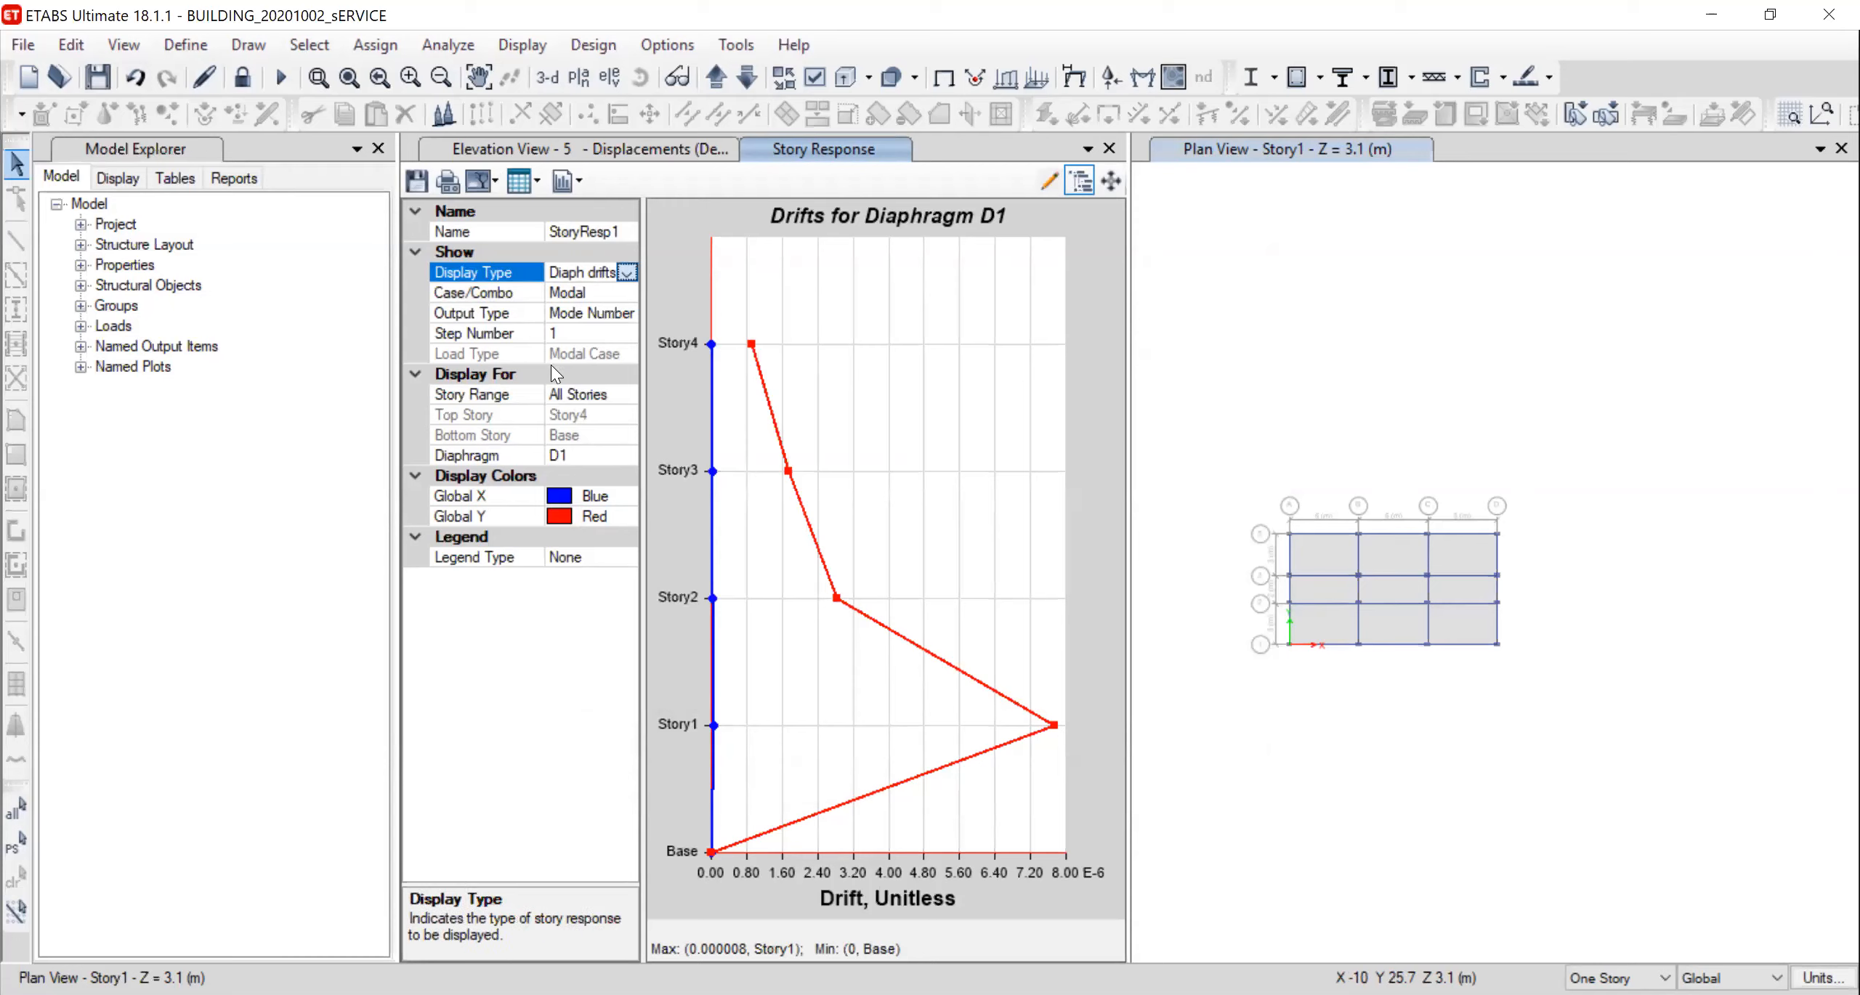
click(624, 275)
click(624, 295)
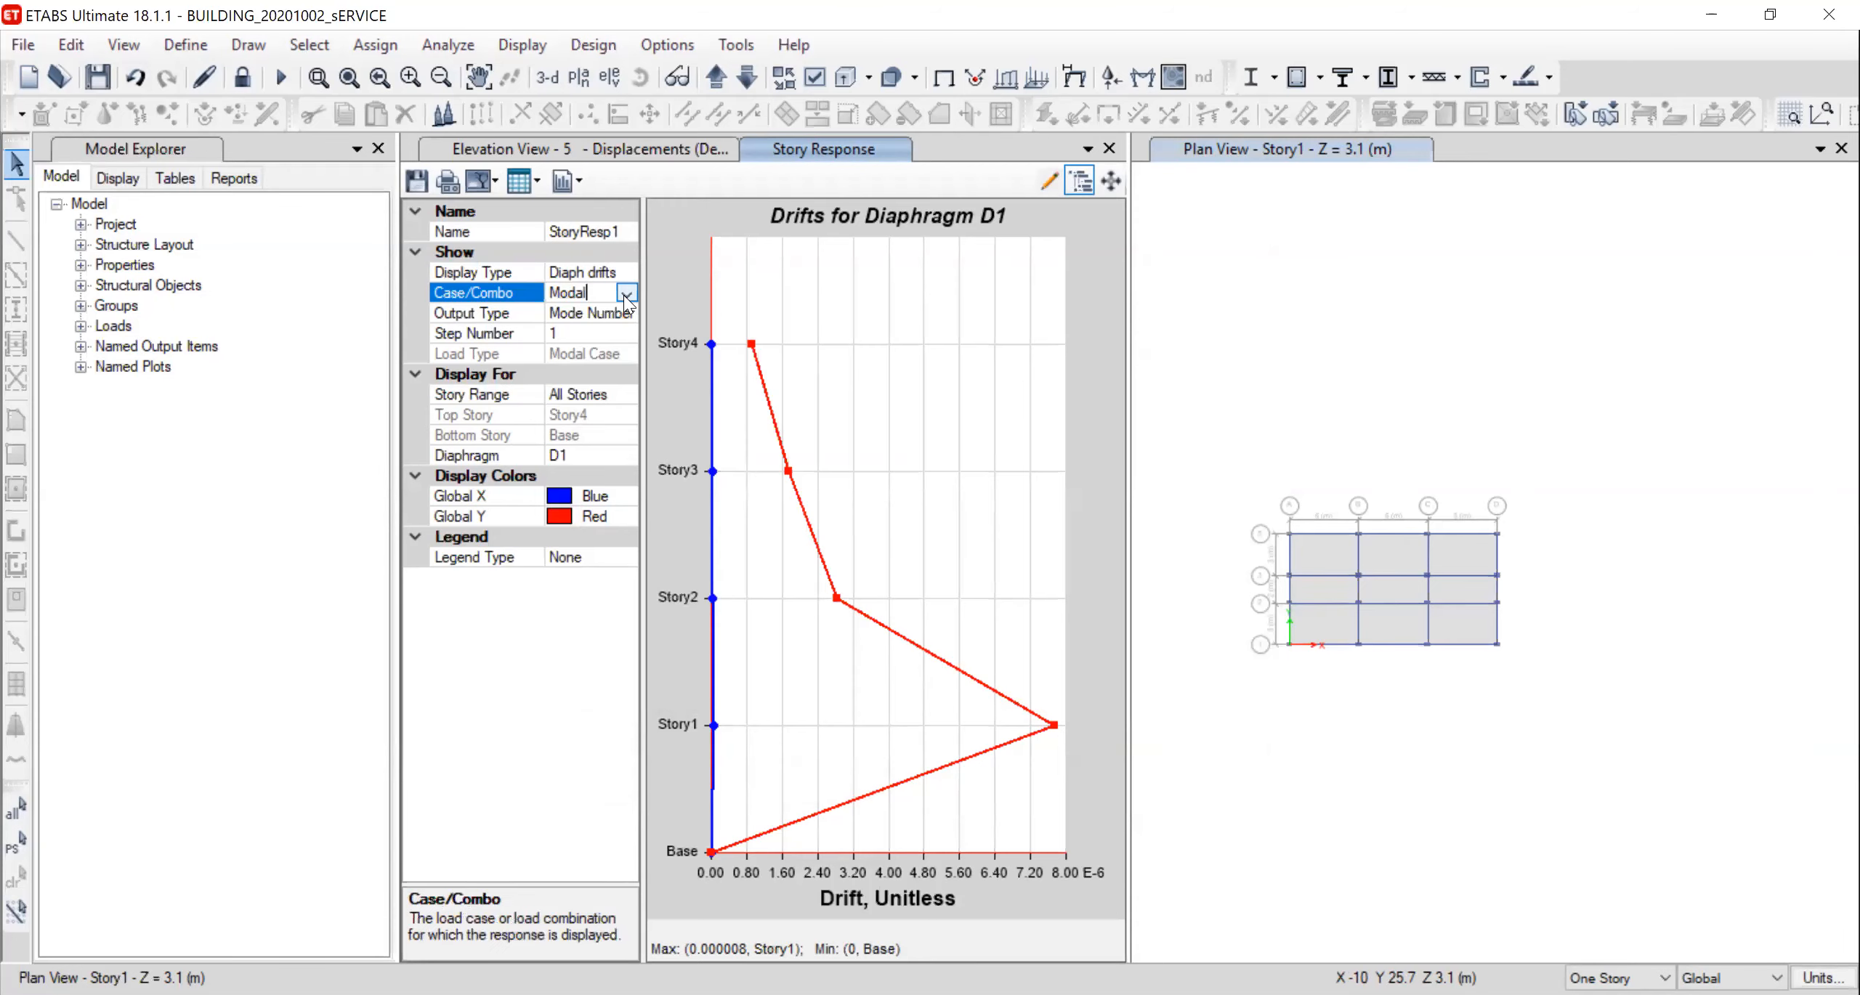
click(626, 295)
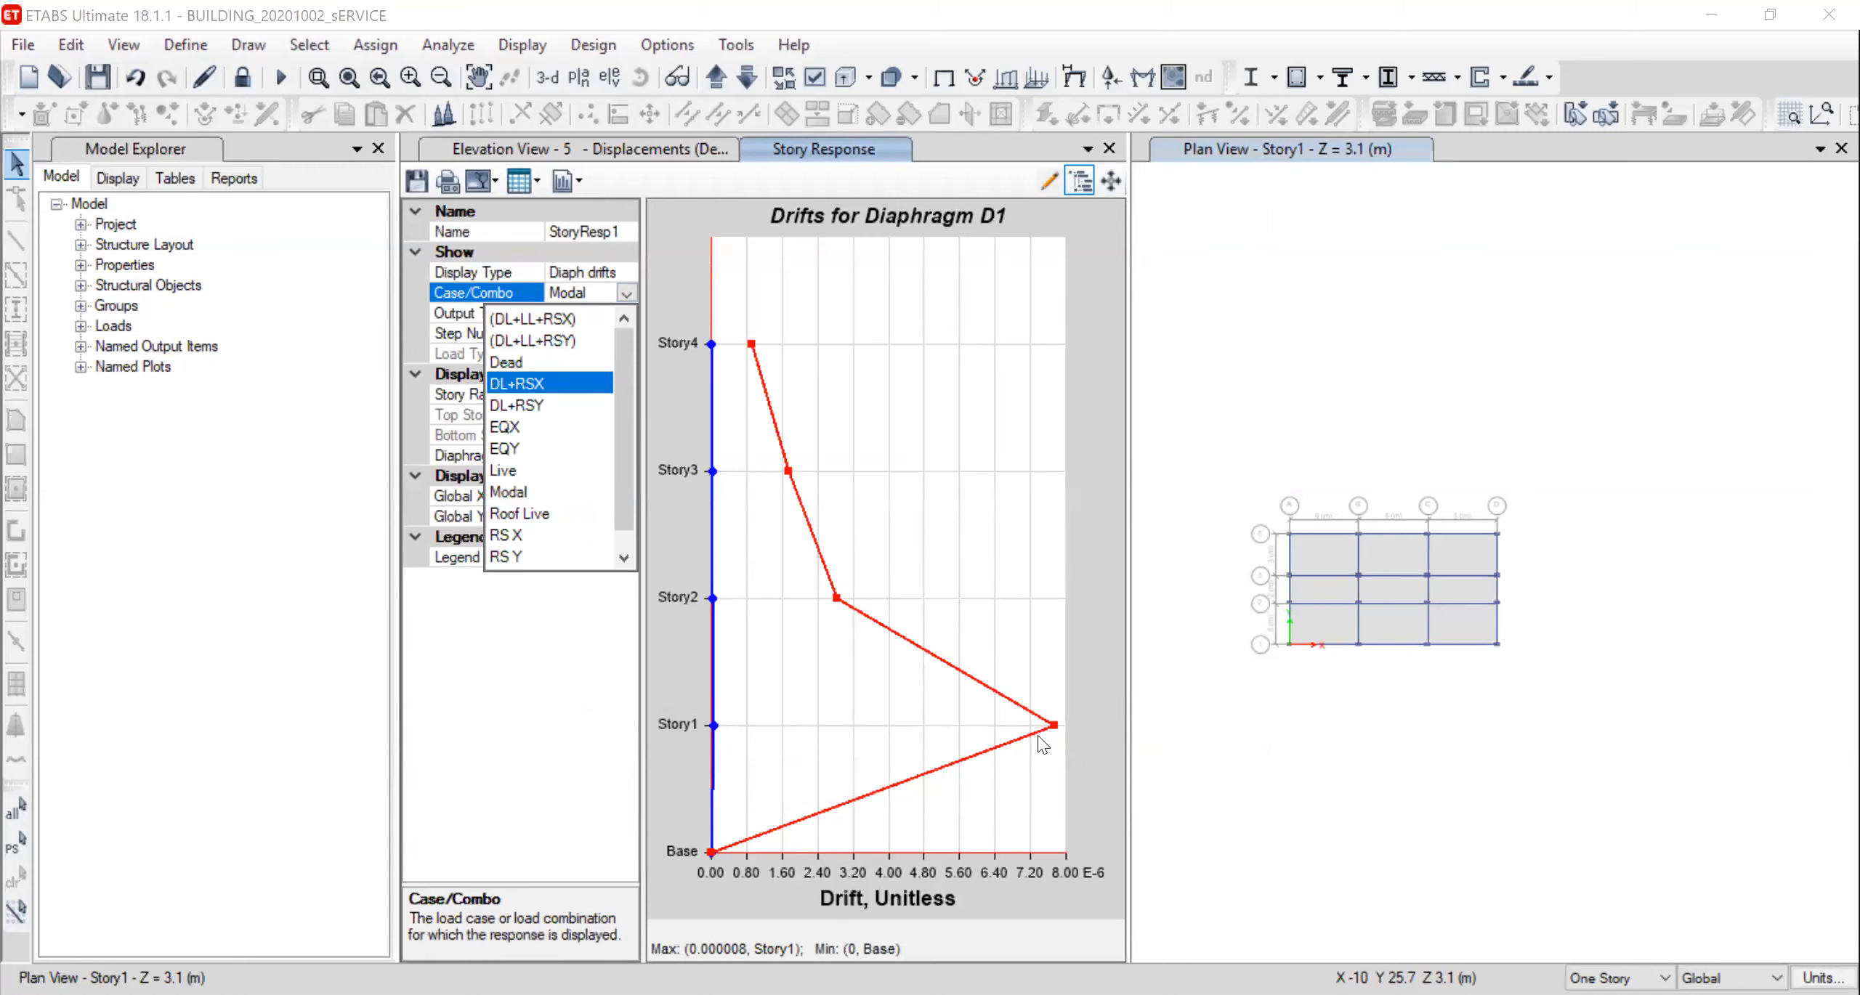
key(Return)
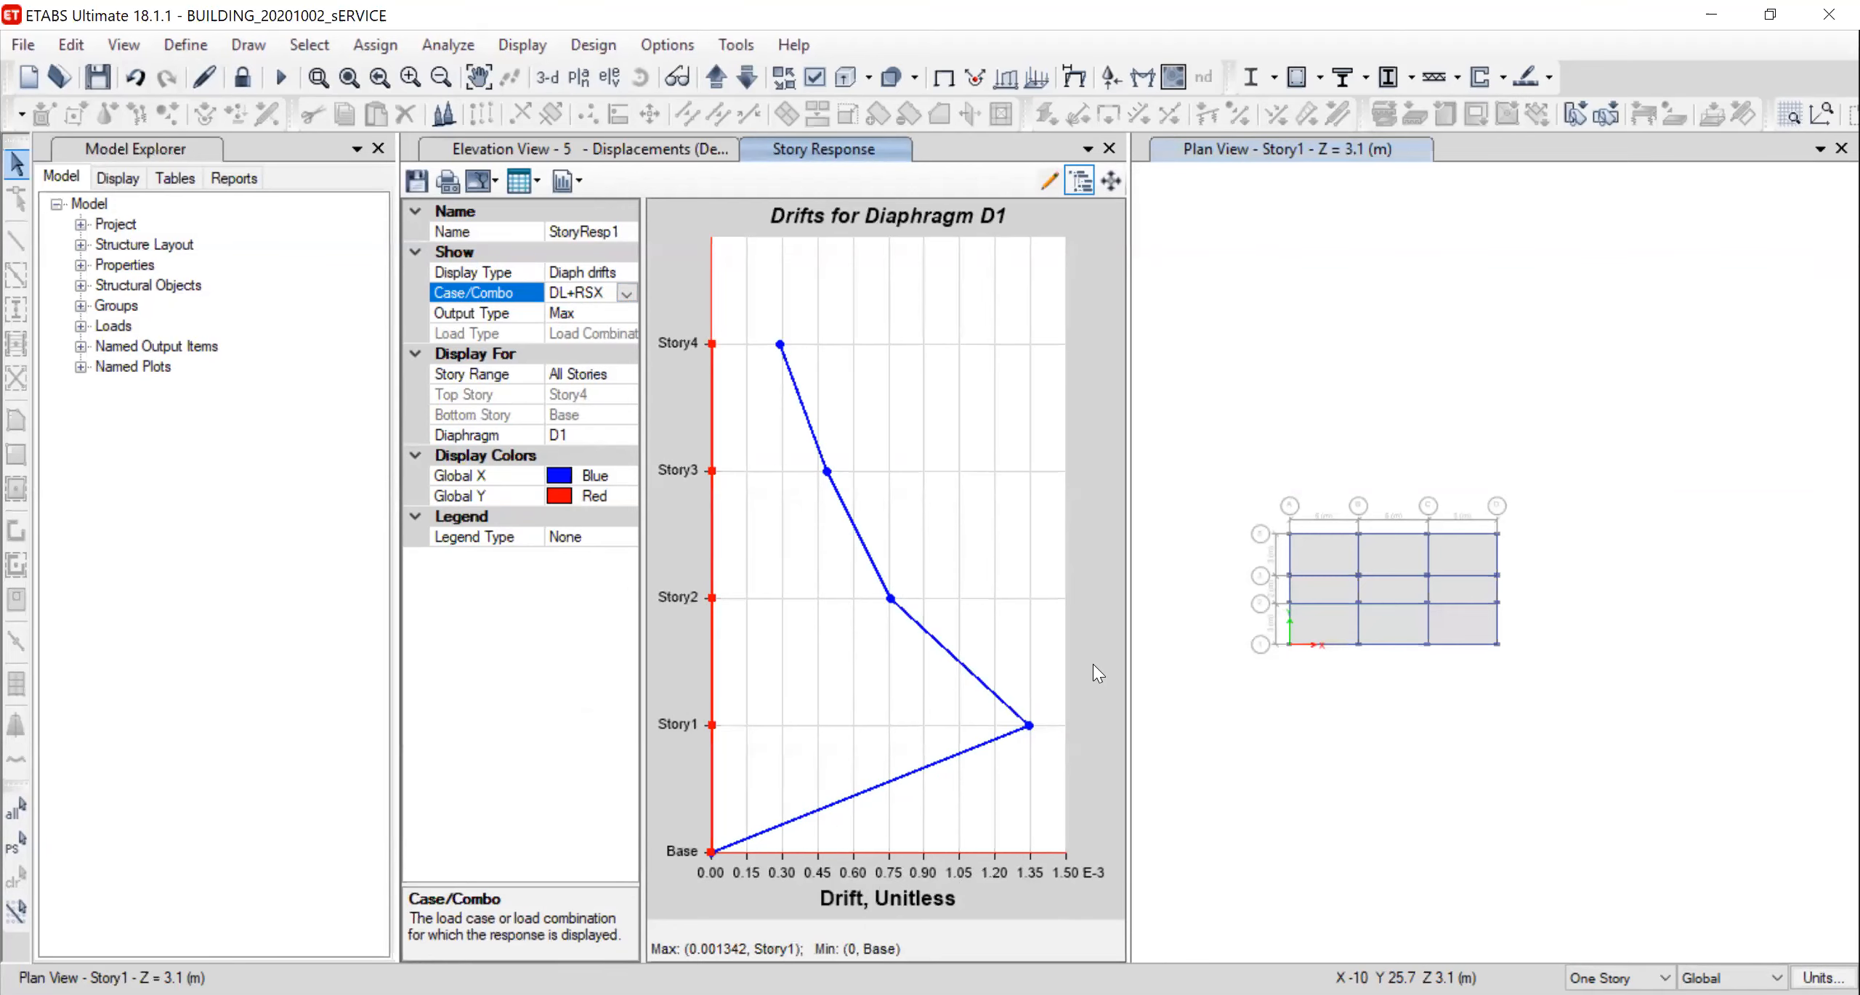
Switch the diaphragm drift plot to the (DL+LL+RSX) combination and check the drift near Story1
click(626, 293)
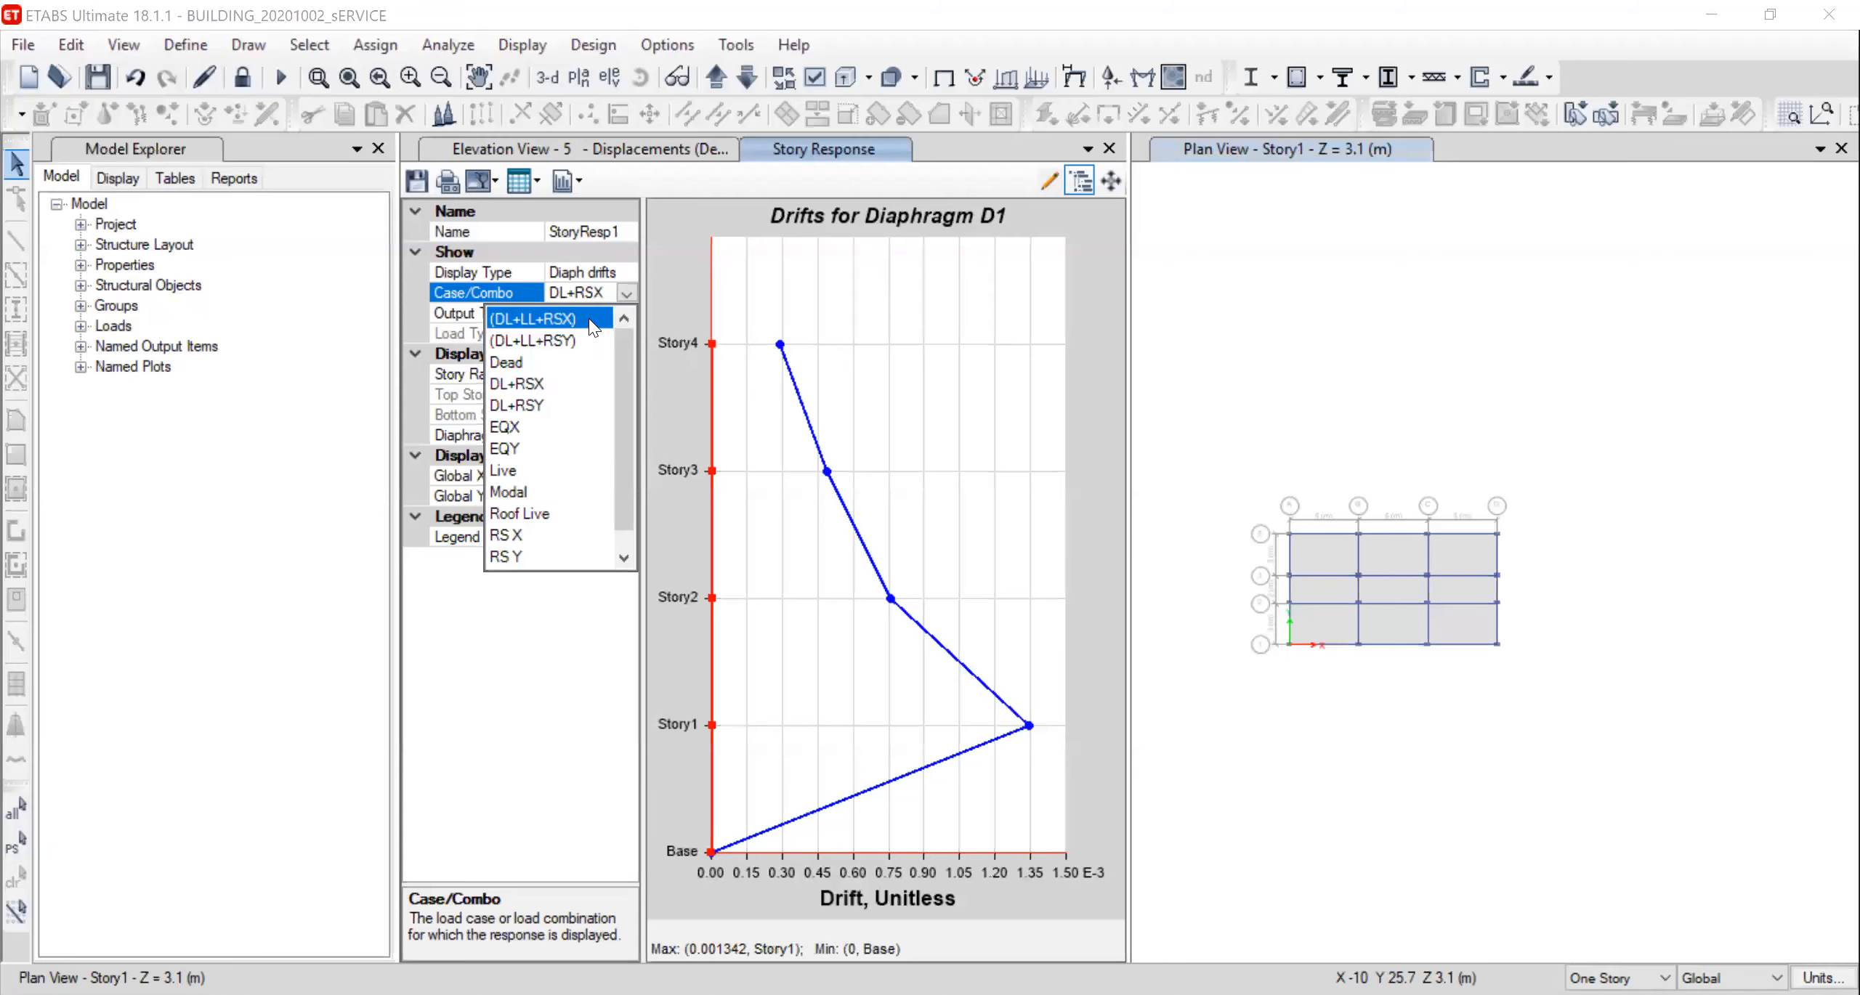
click(568, 318)
click(980, 649)
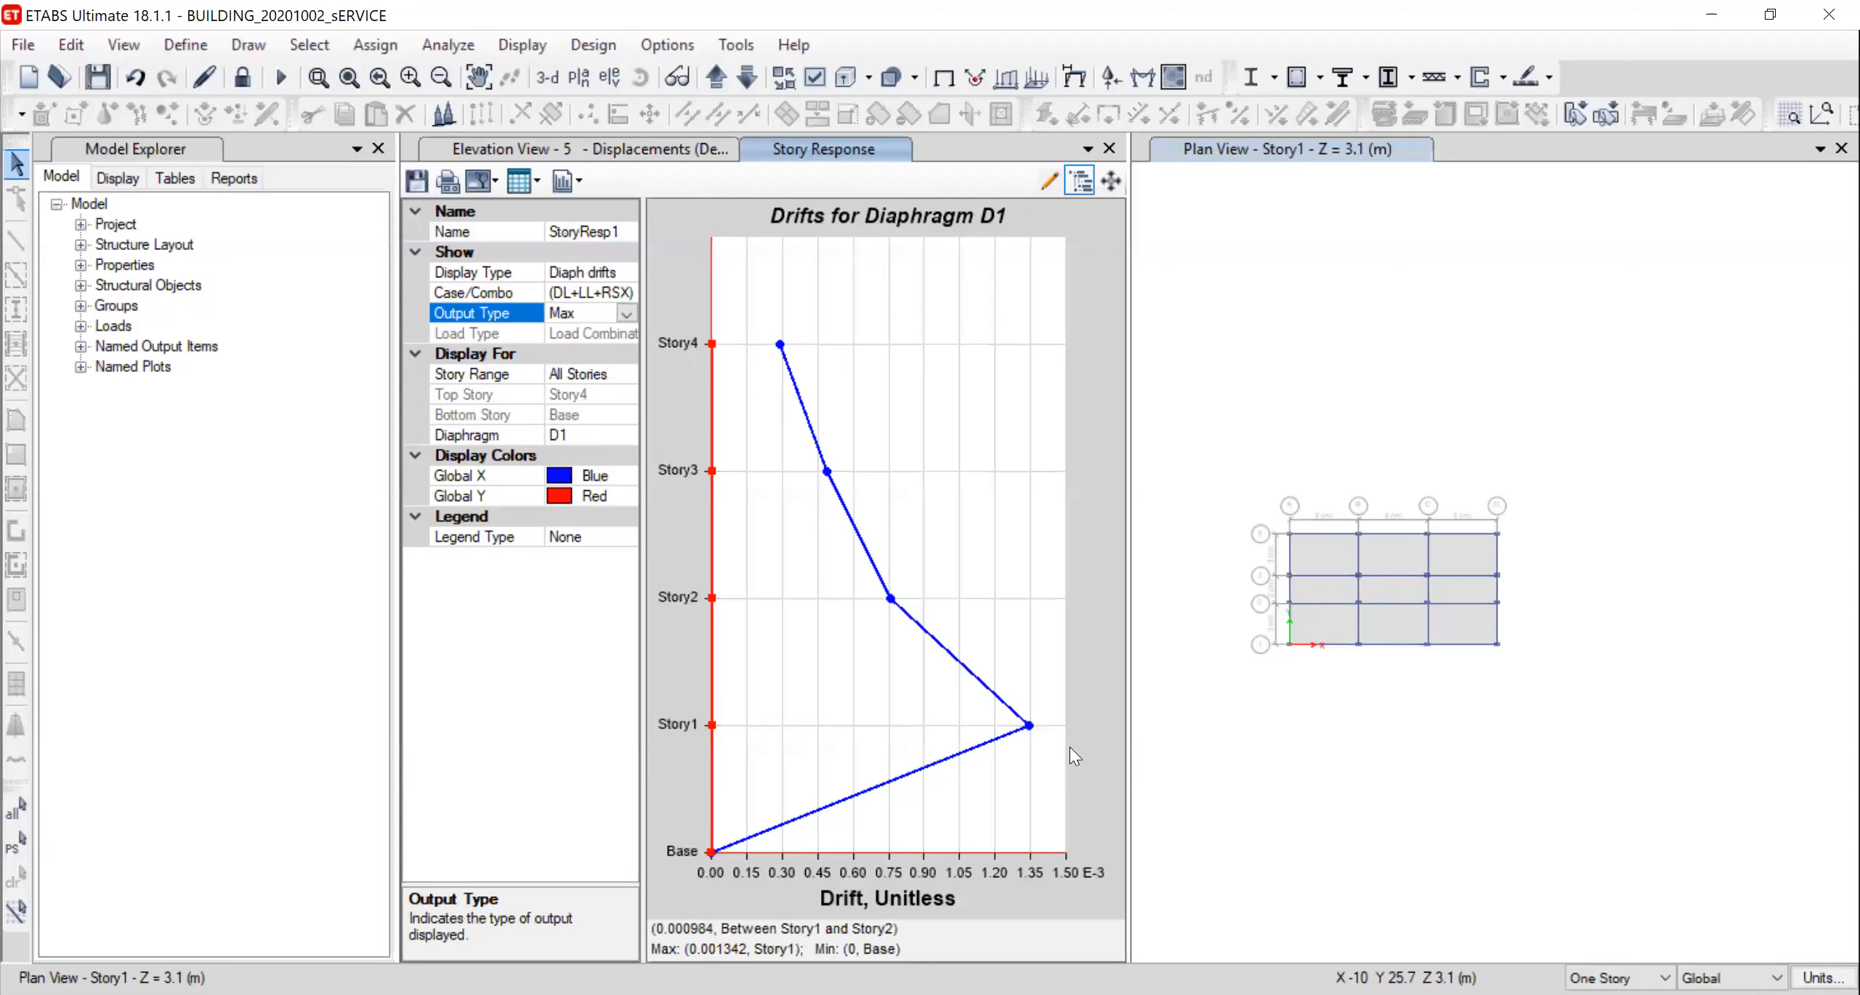
click(1018, 731)
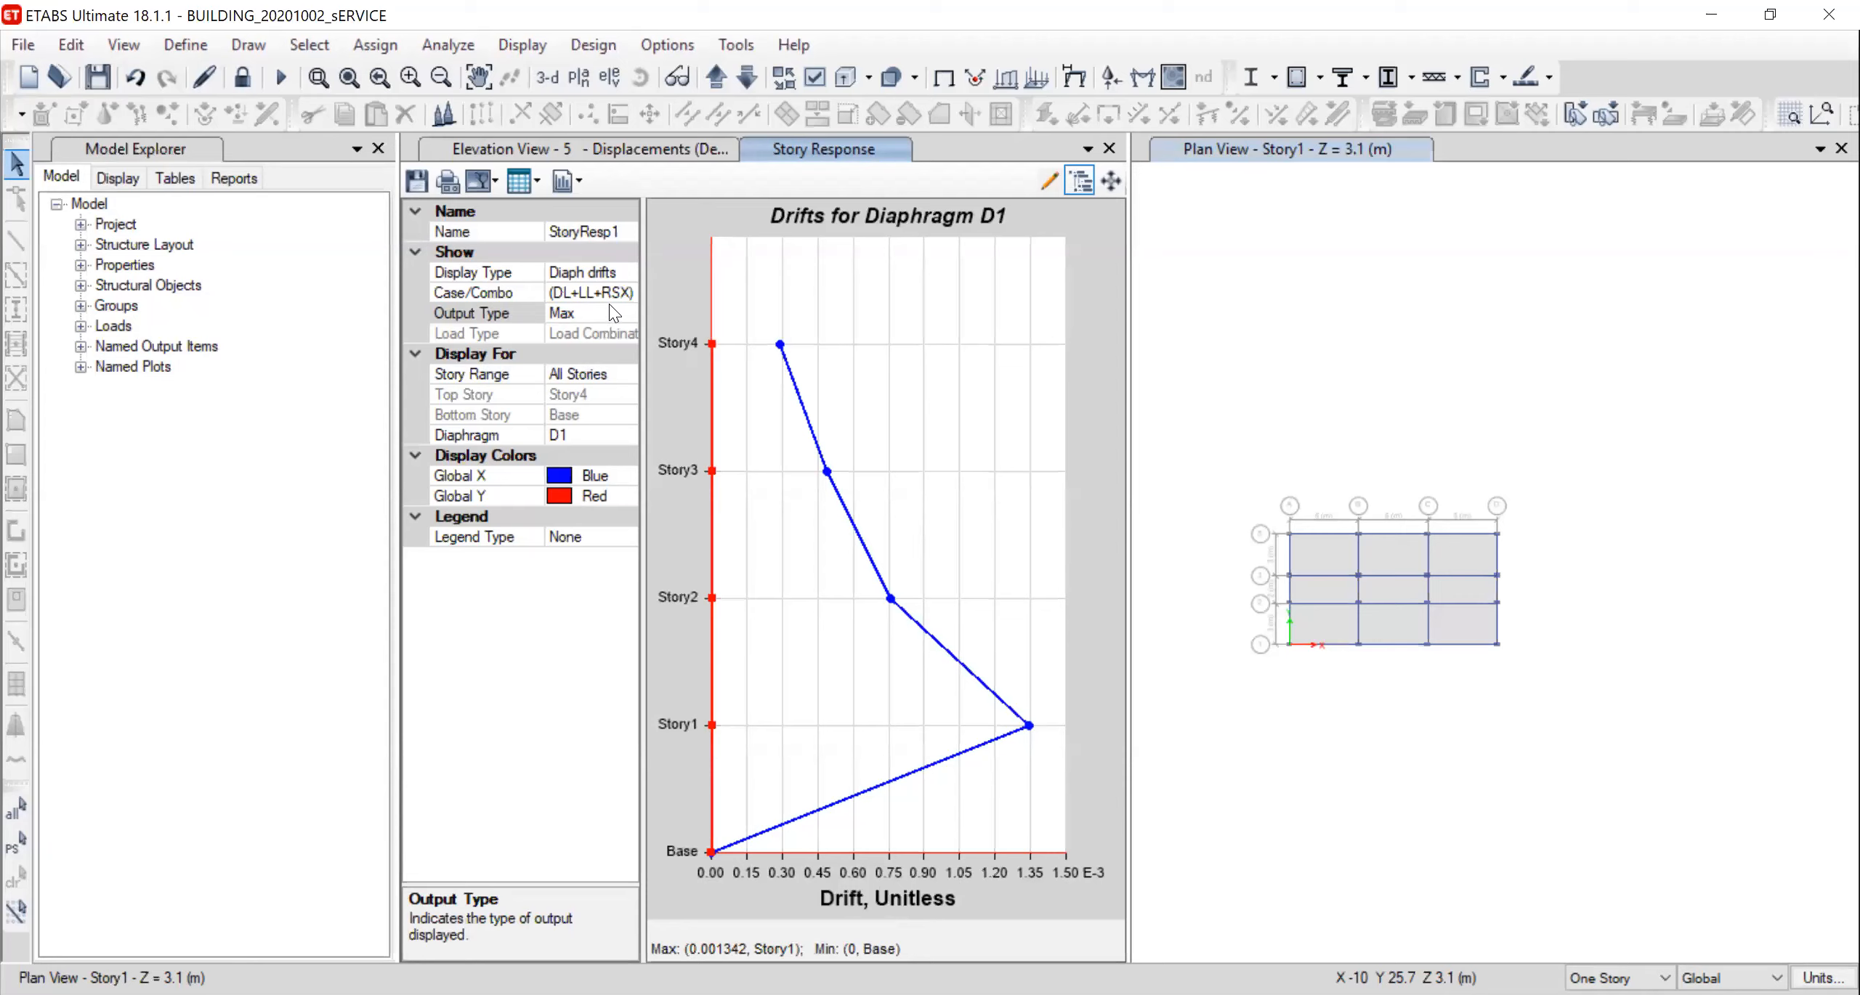
Plot the diaphragm drifts for the (DL+LL+RSY) combination, followed by the DL+RSY combination
click(629, 293)
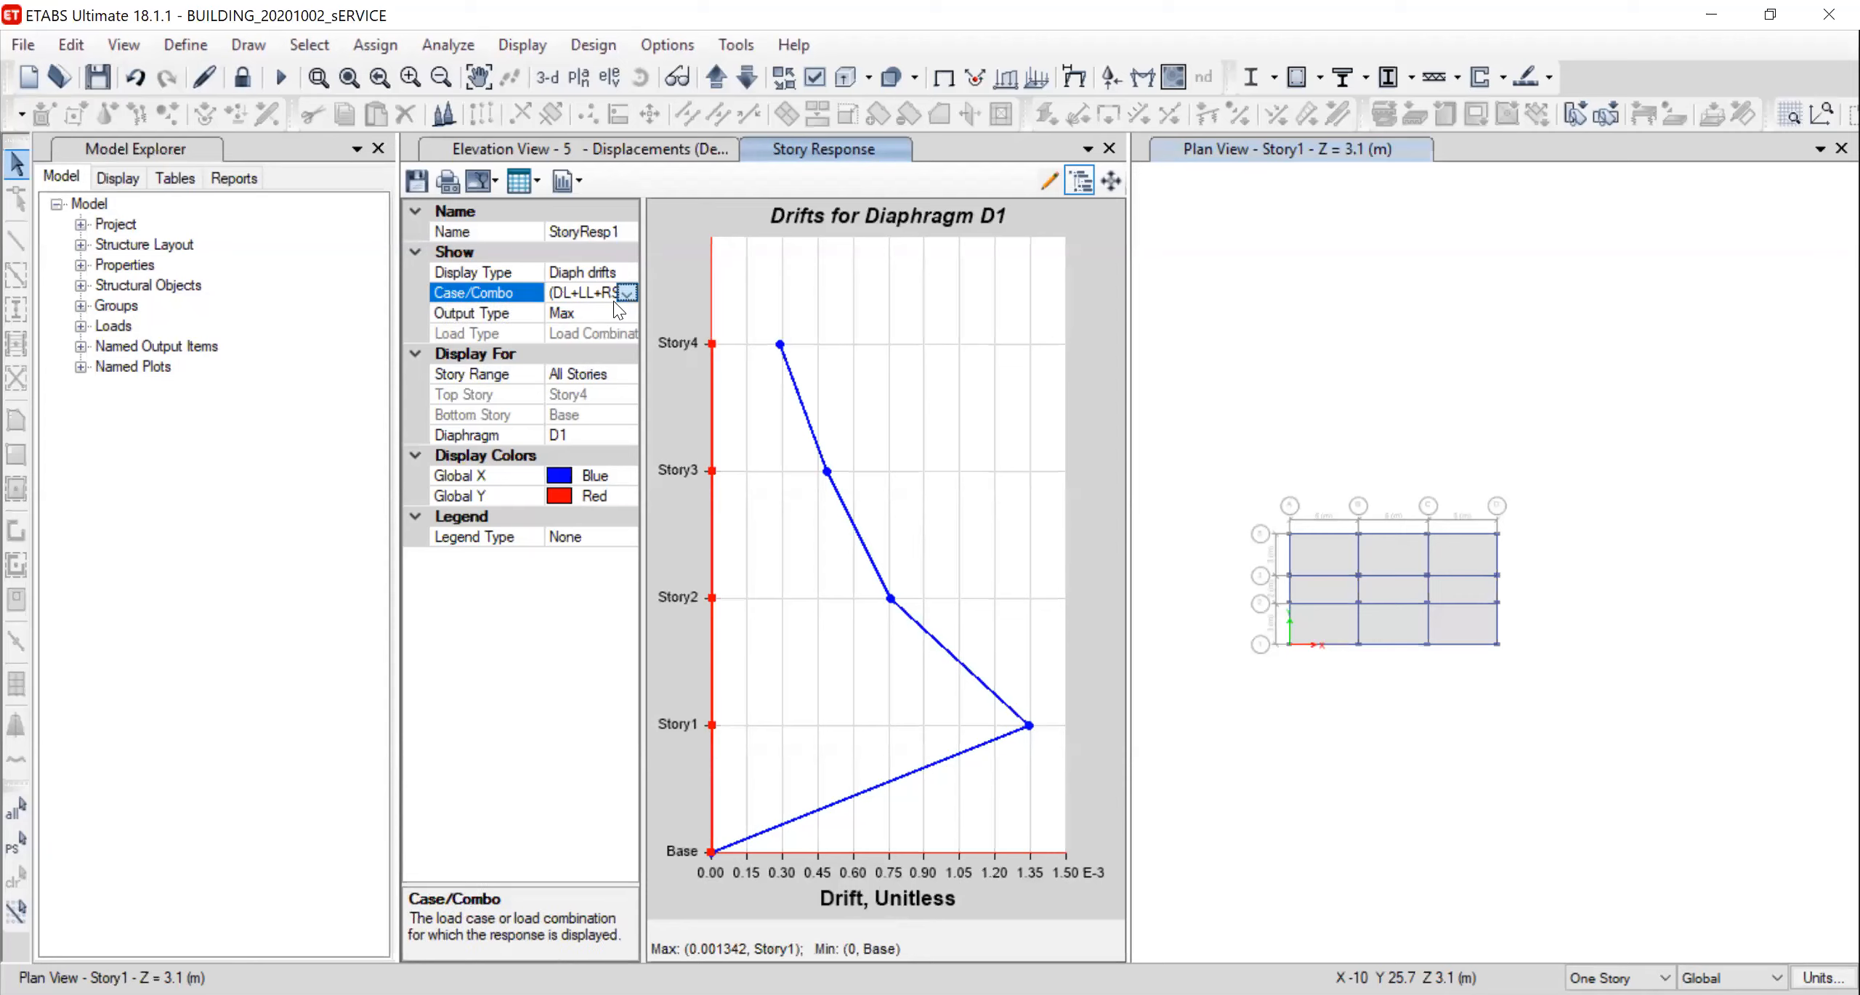
click(622, 296)
click(616, 340)
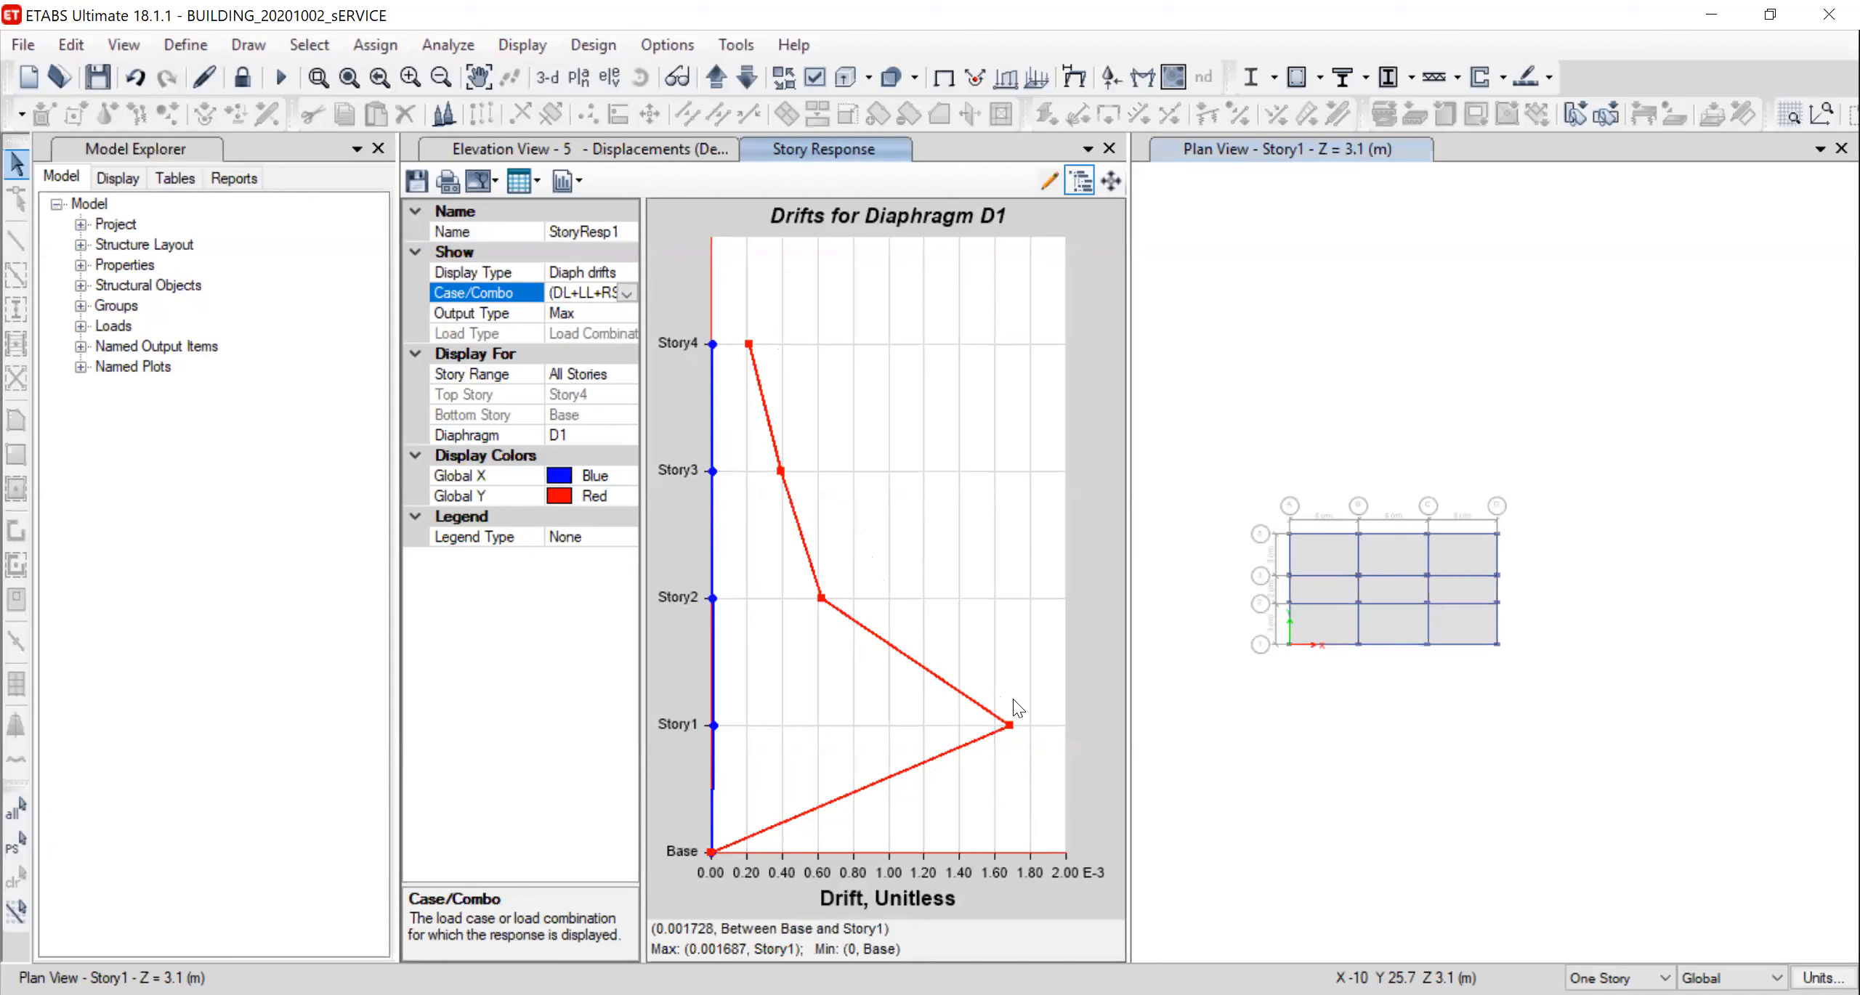
click(626, 295)
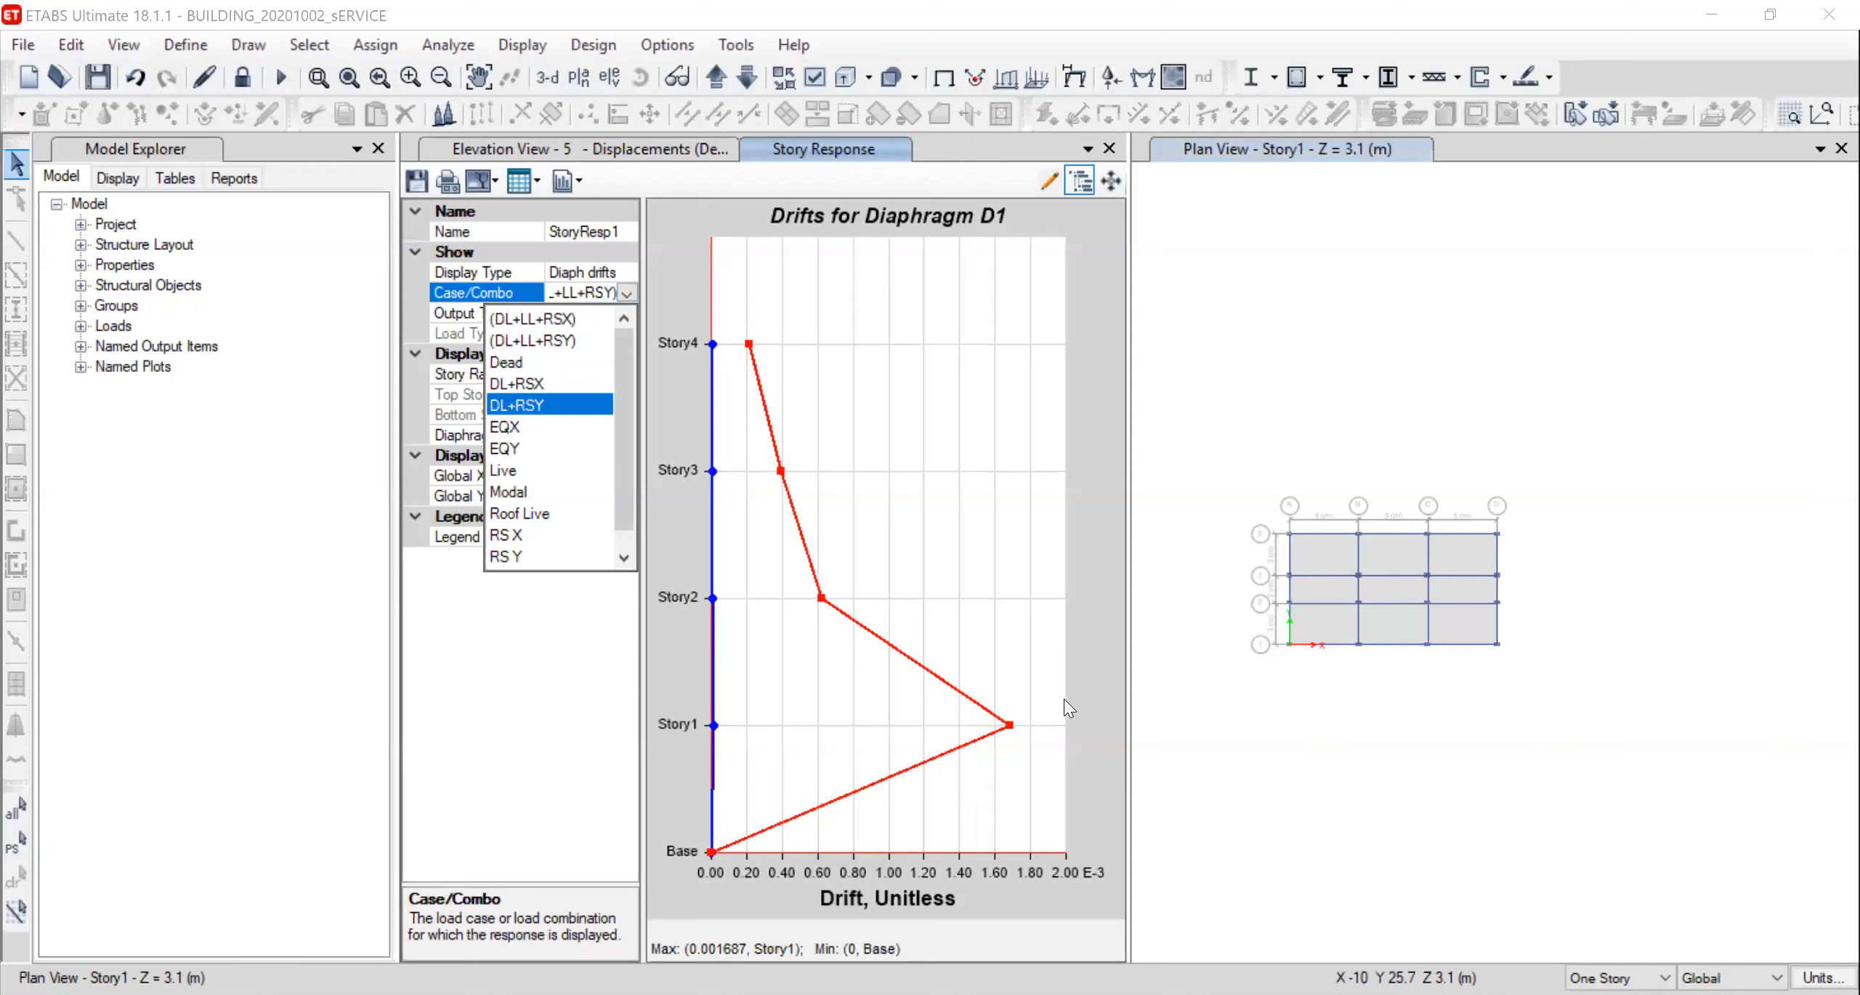
key(Return)
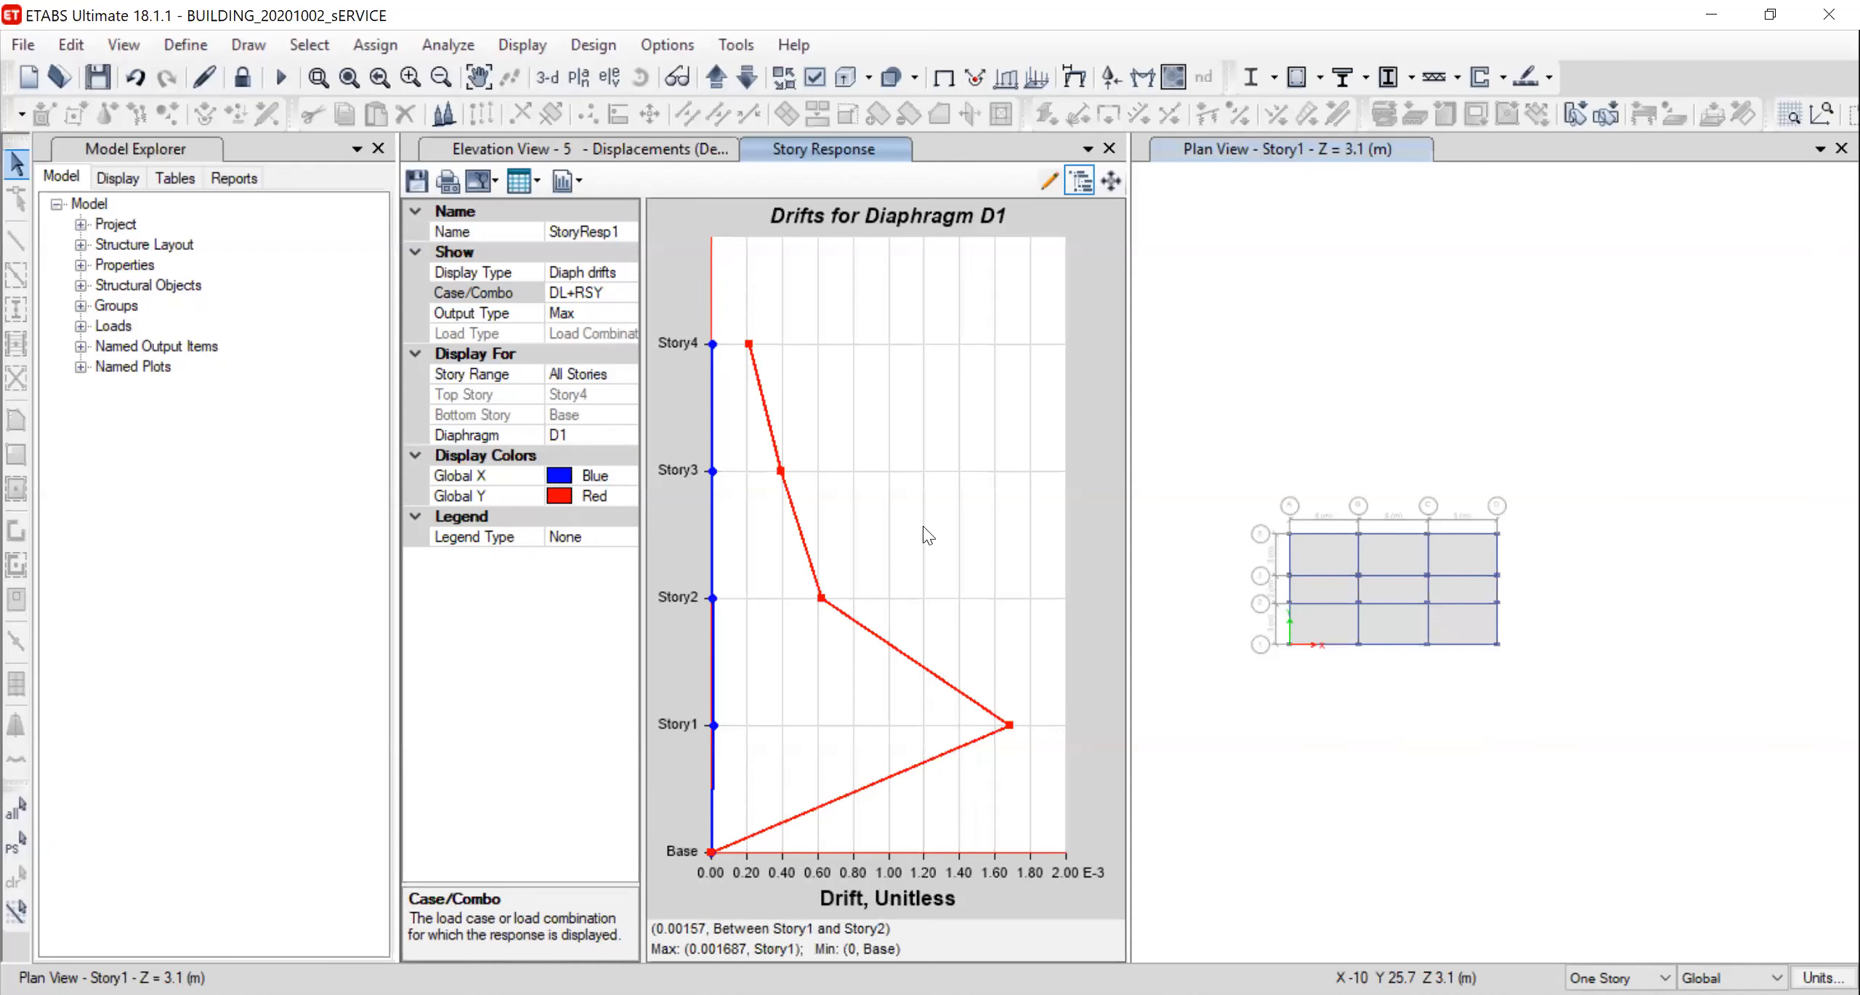
Show the maximum story displacements and then the maximum story drifts for DL+RSY
click(631, 273)
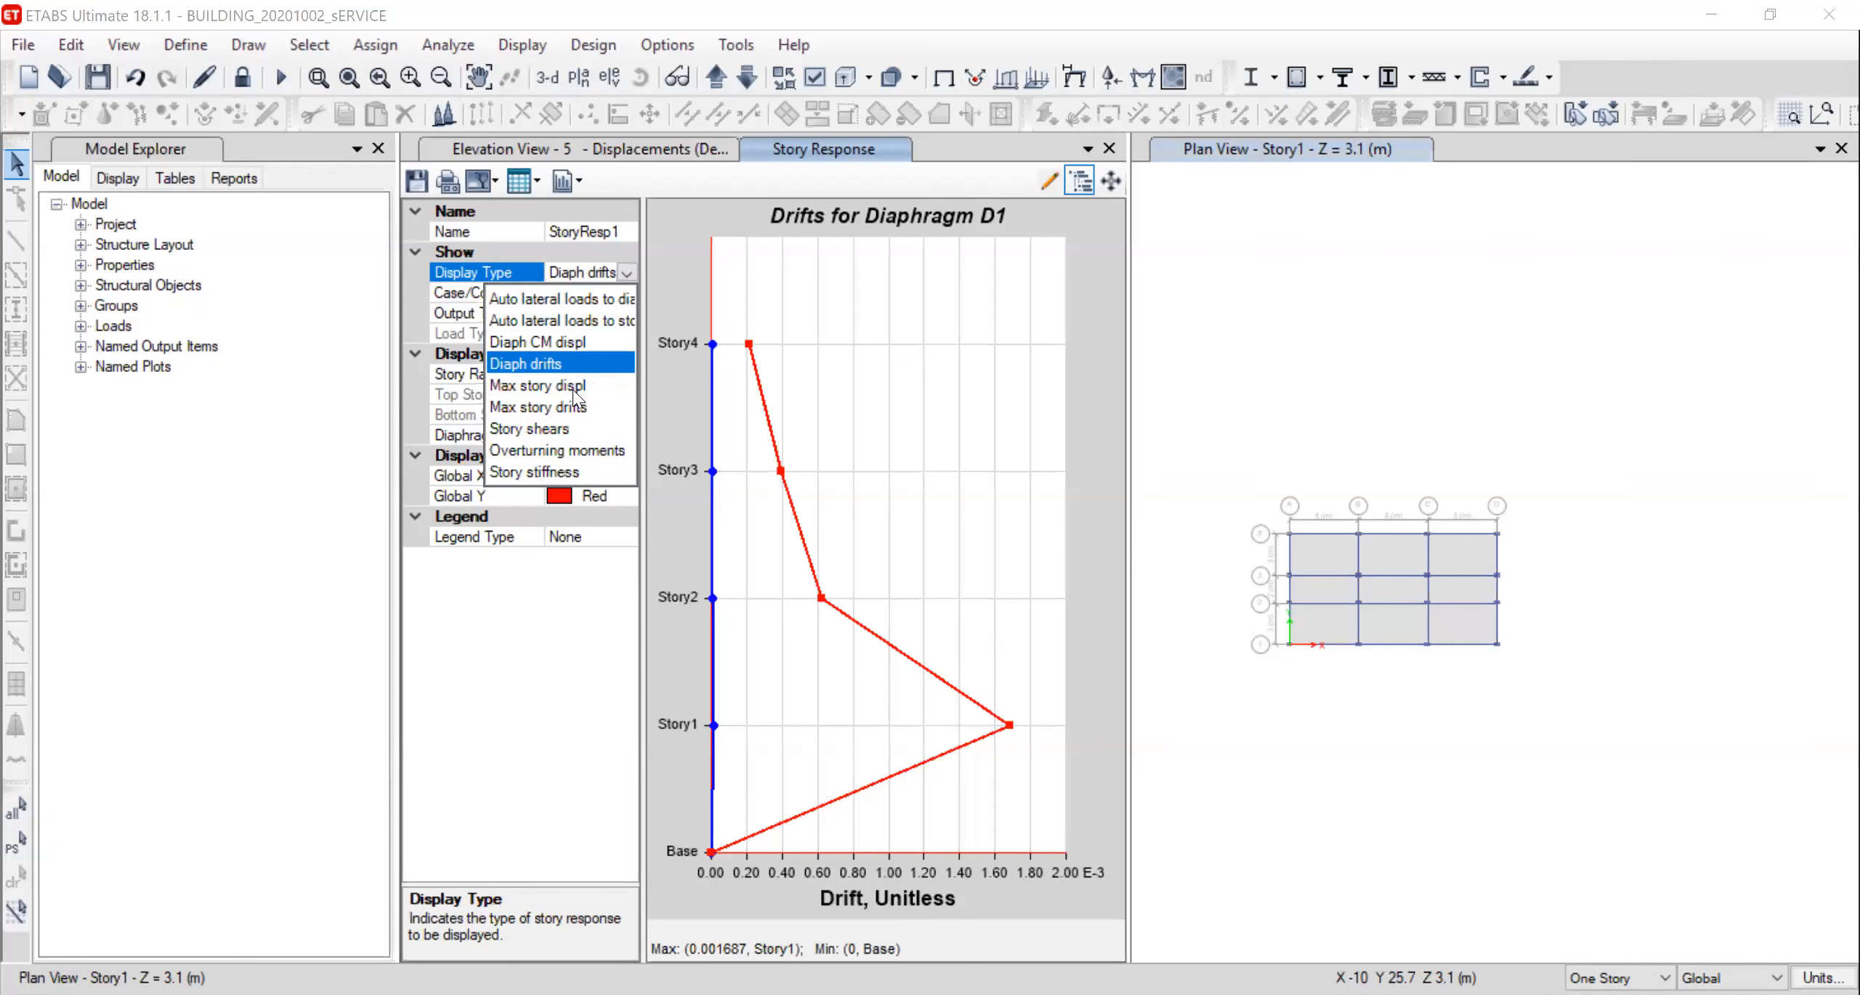
click(552, 385)
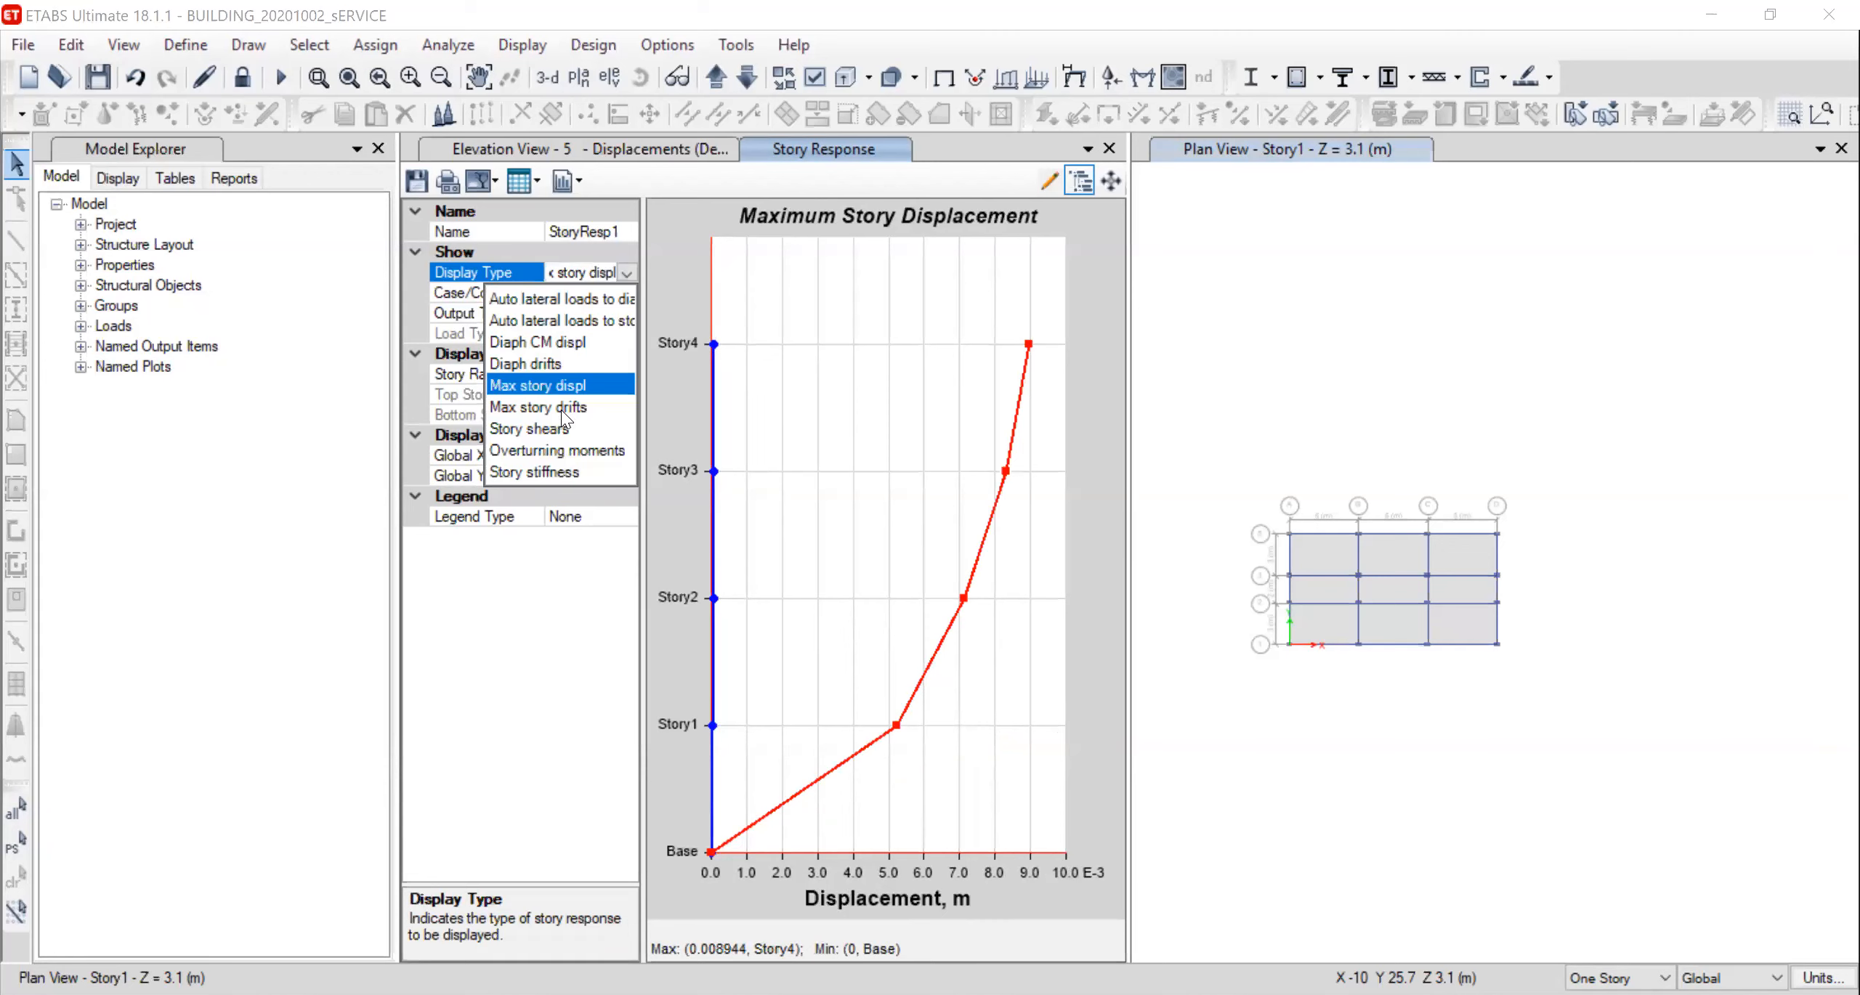
click(561, 409)
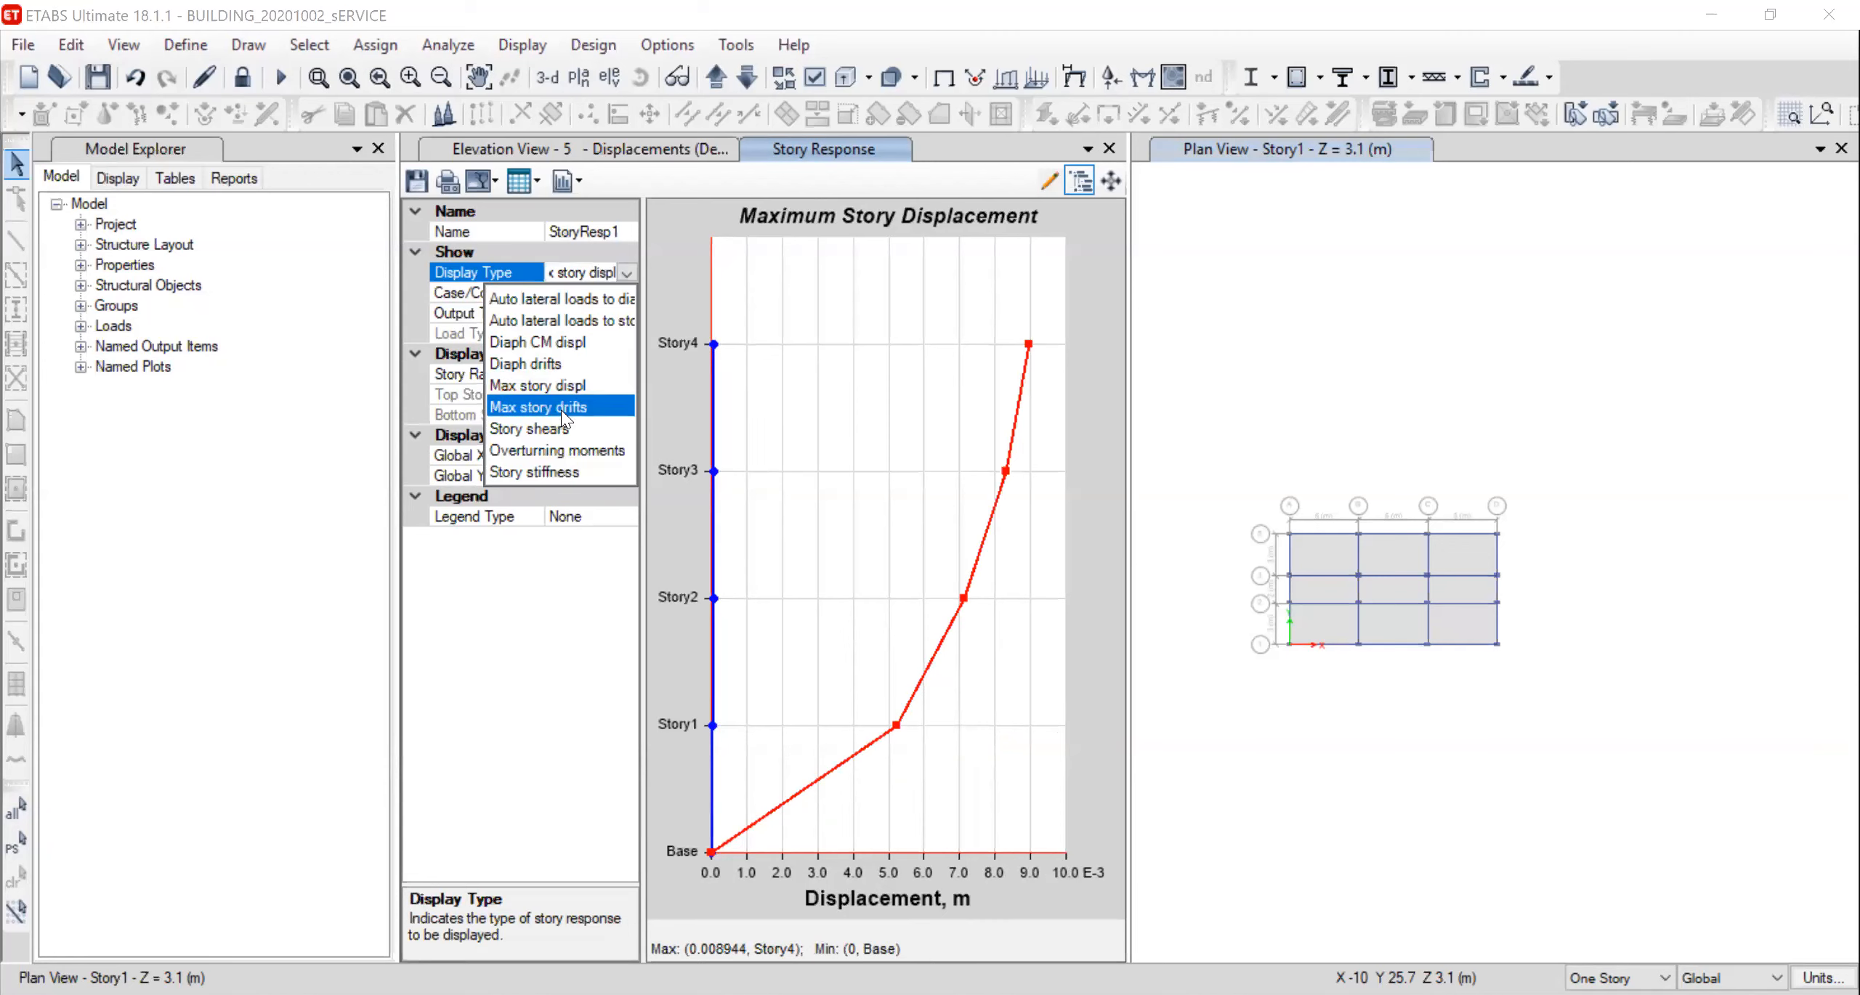
Change the story response to story shears and plot them for the EQX load case
click(630, 271)
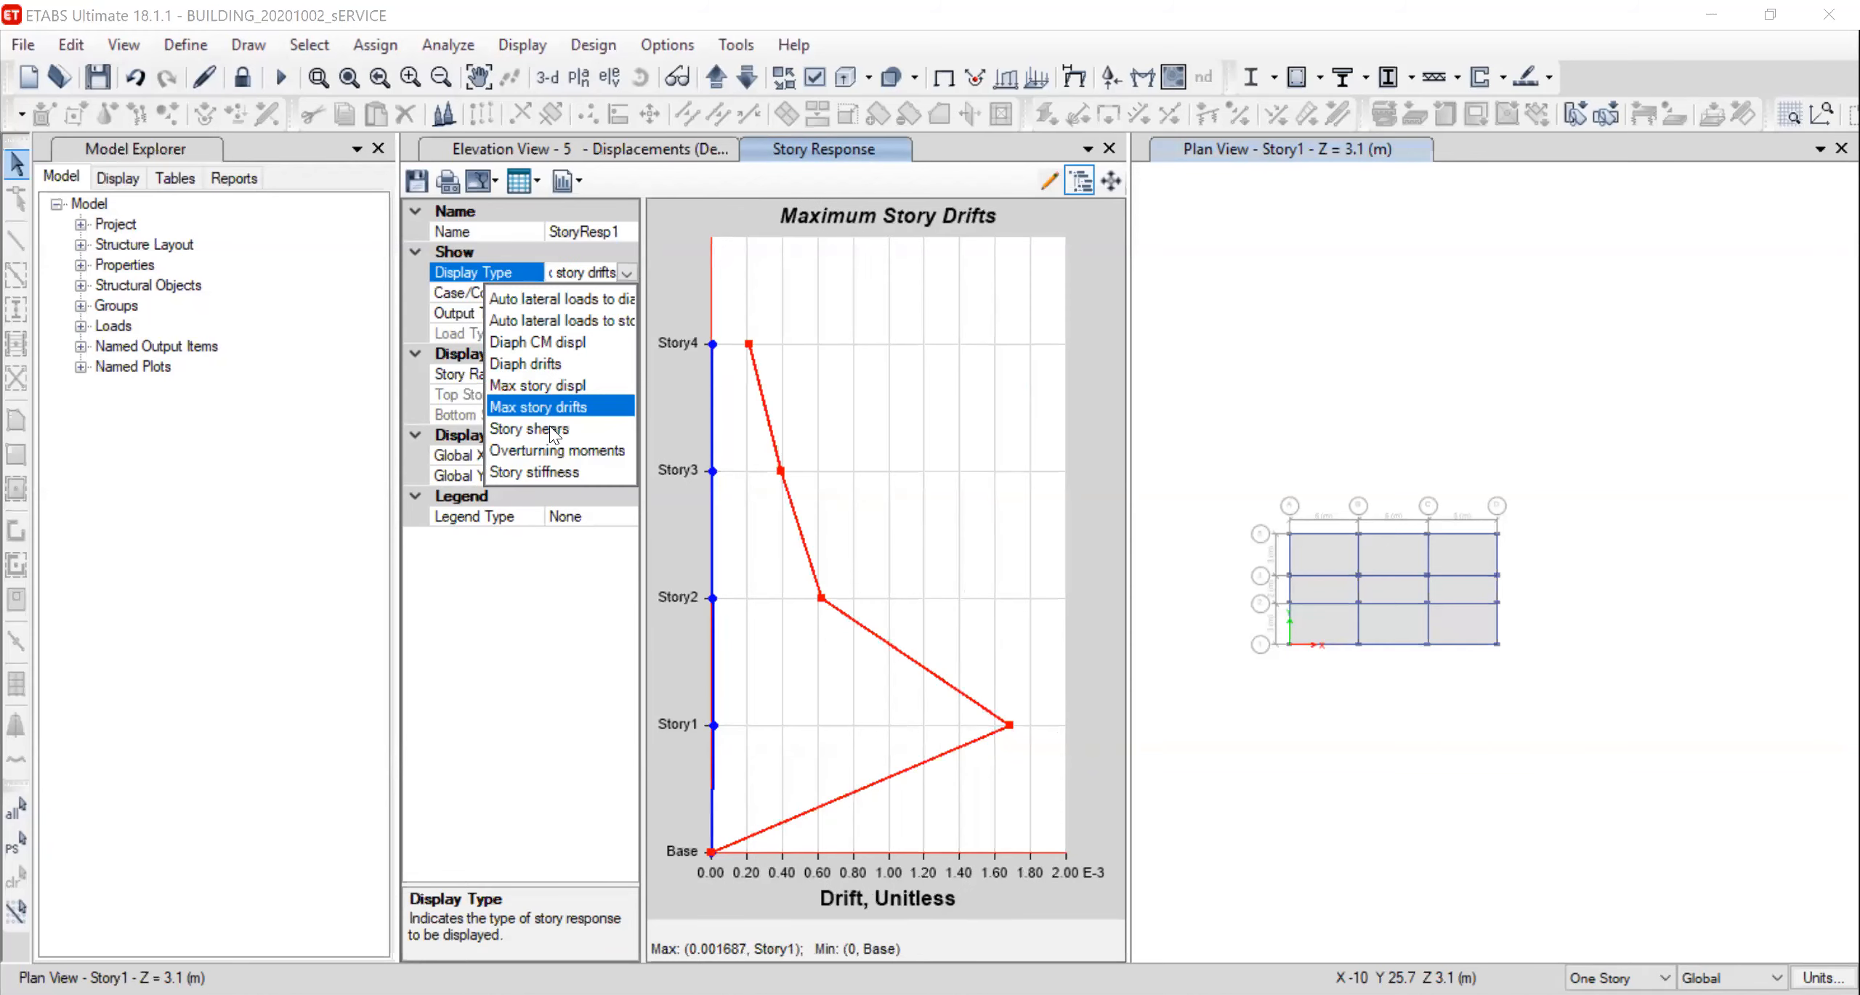
click(553, 430)
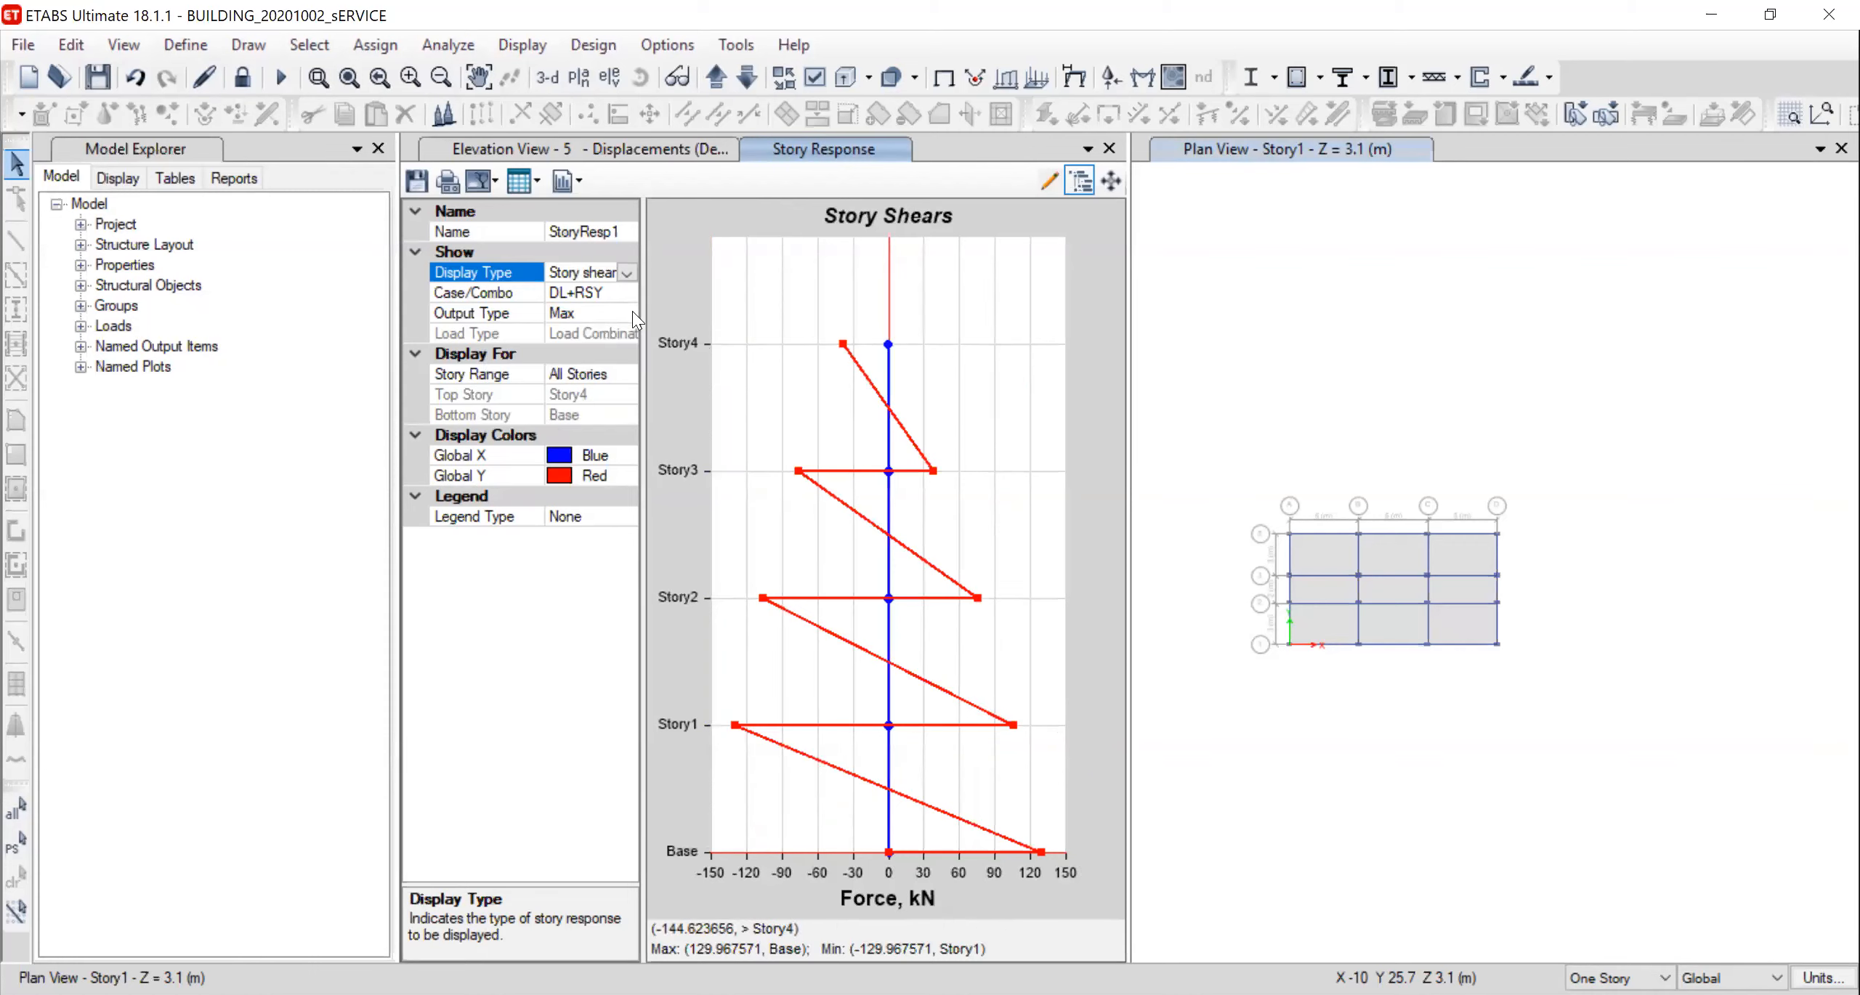
click(625, 293)
click(506, 427)
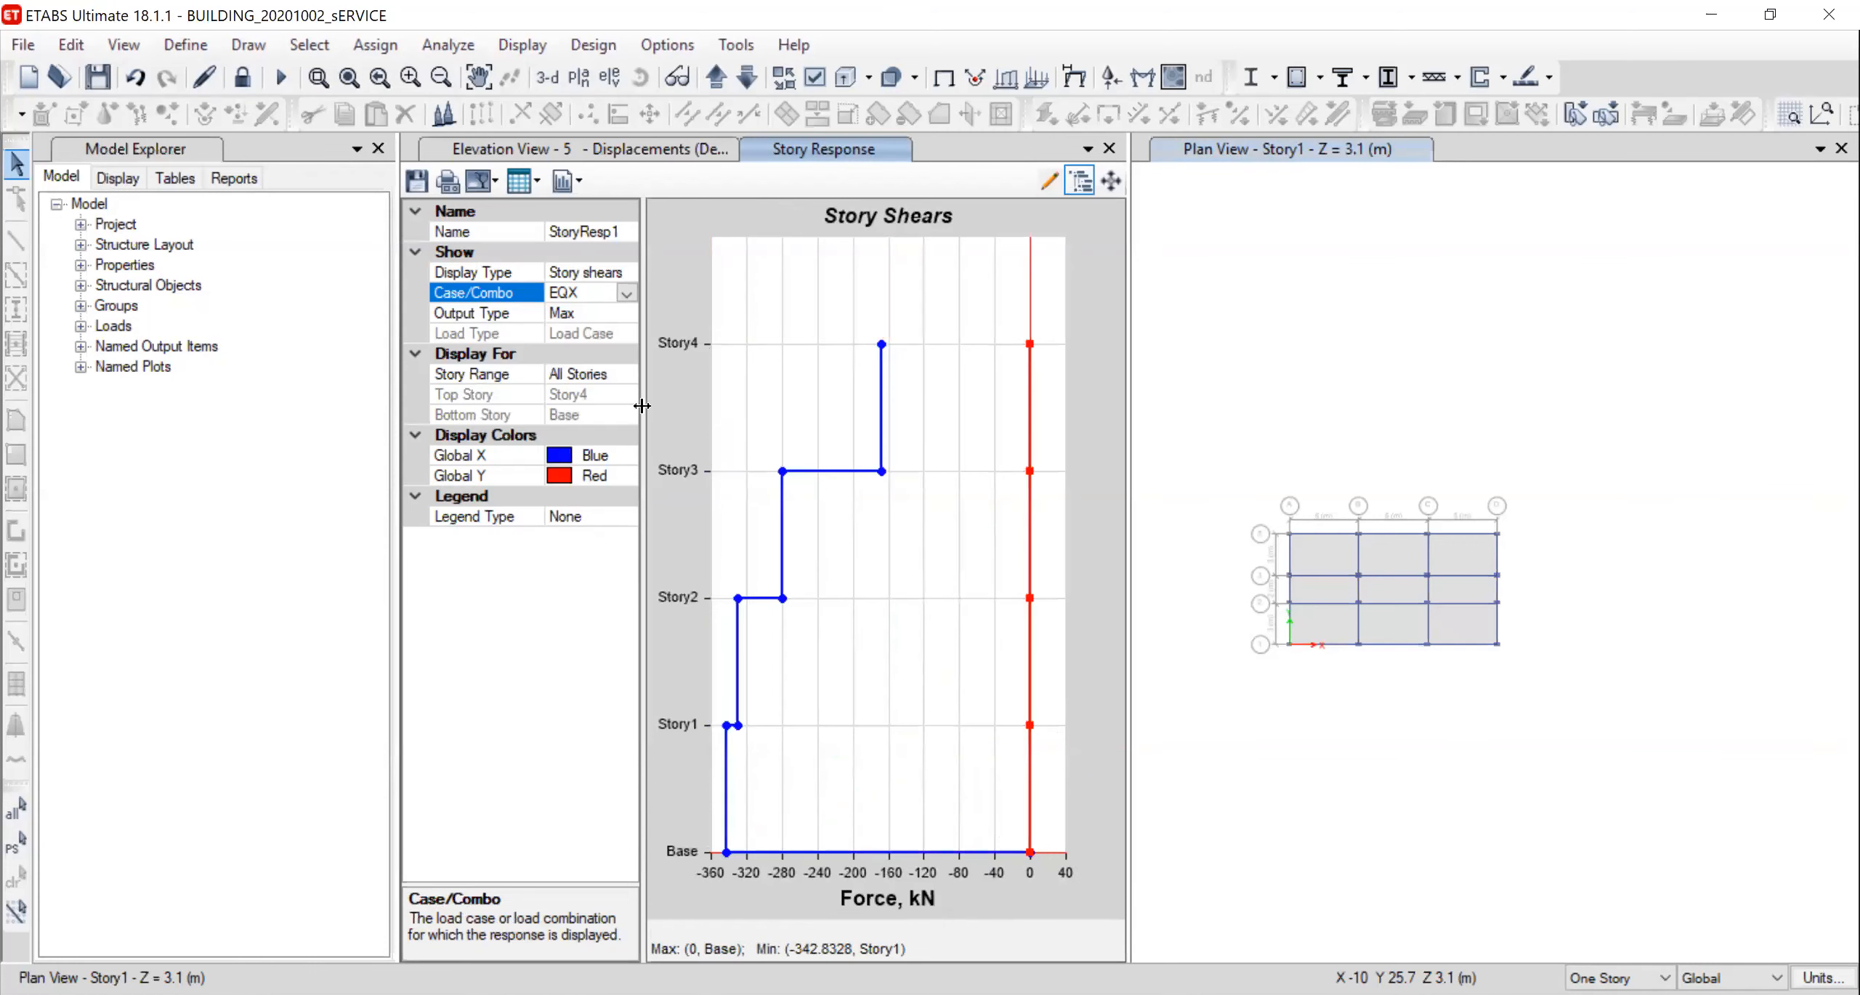
Plot the story shears for the RS X response spectrum case and then for RS Y
click(618, 295)
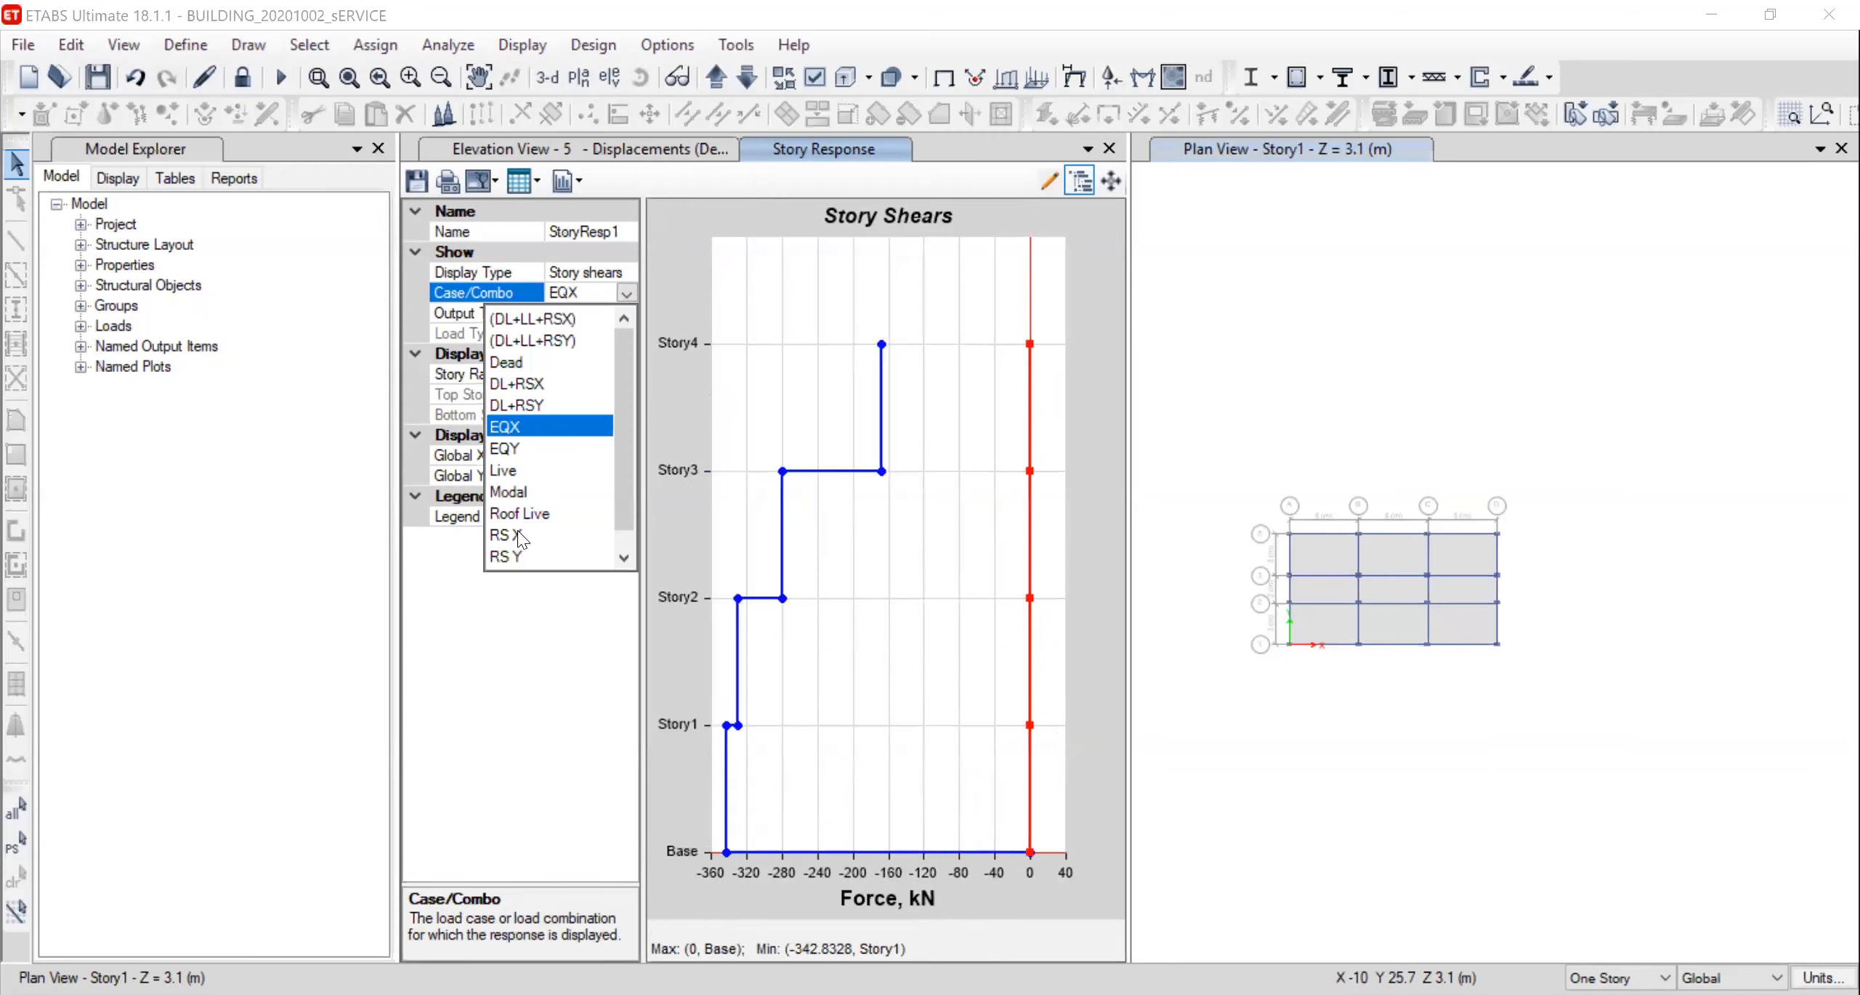
click(624, 295)
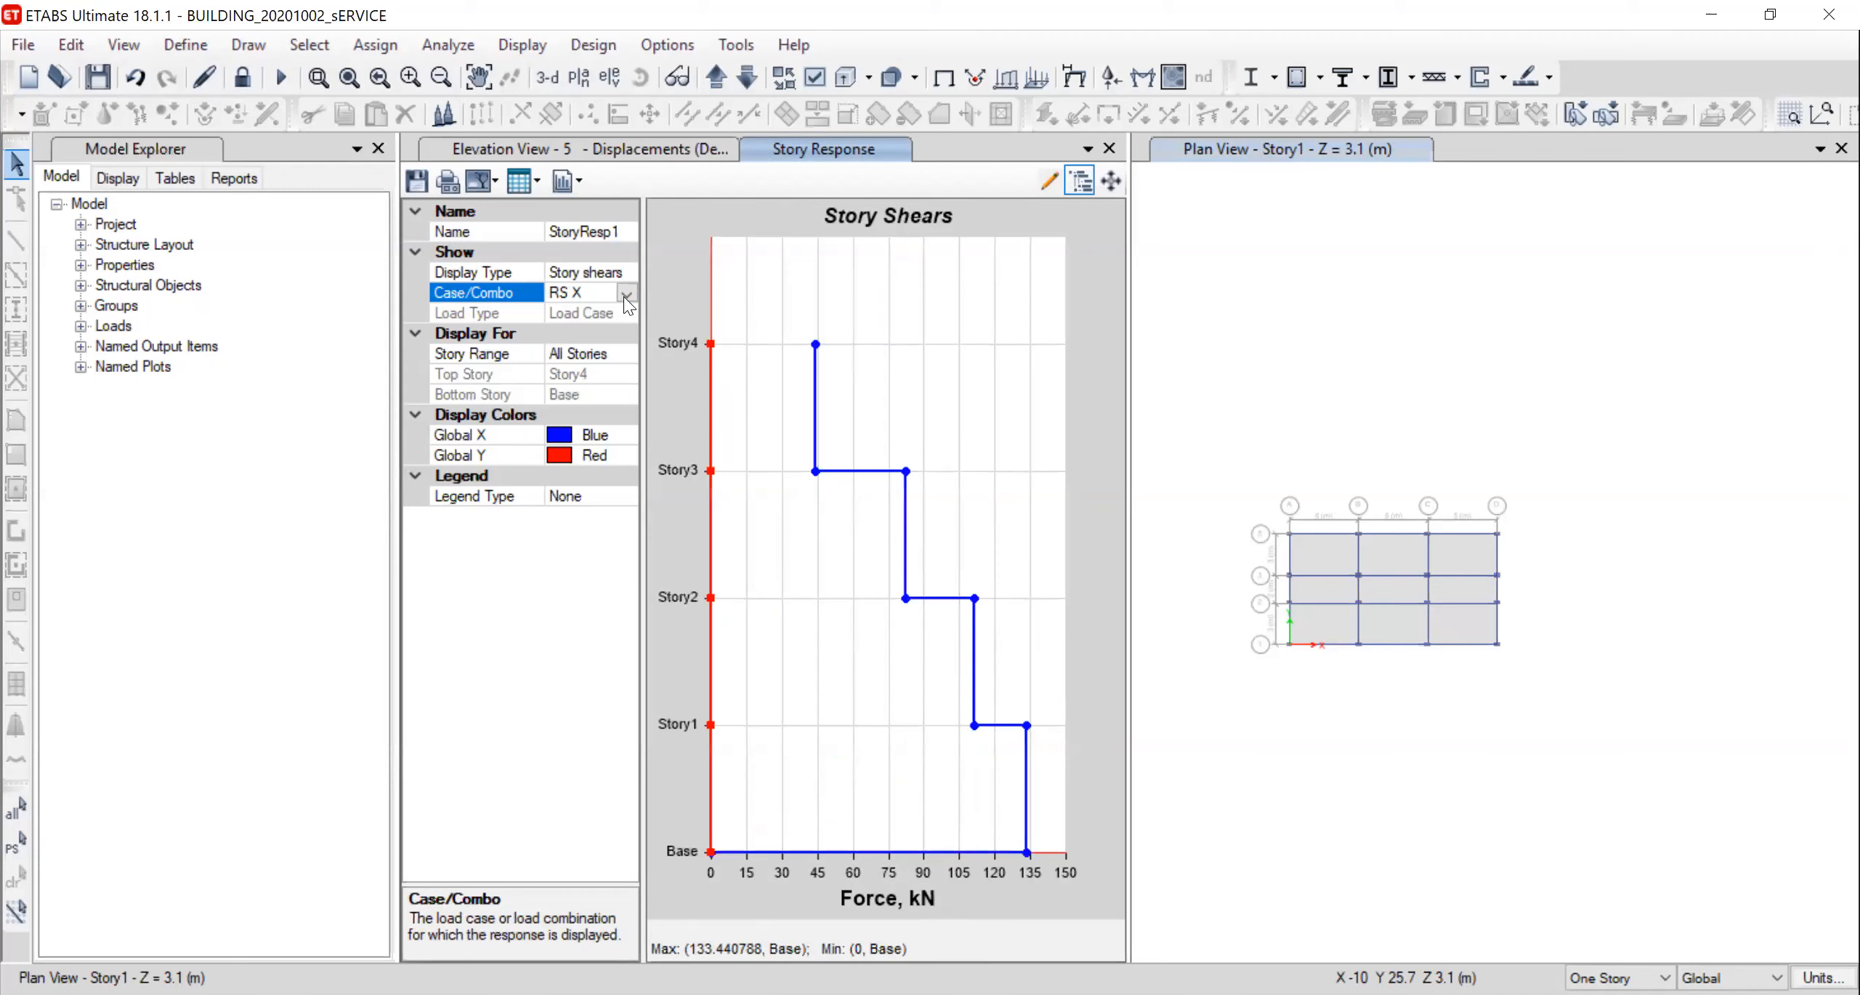
click(625, 294)
click(516, 557)
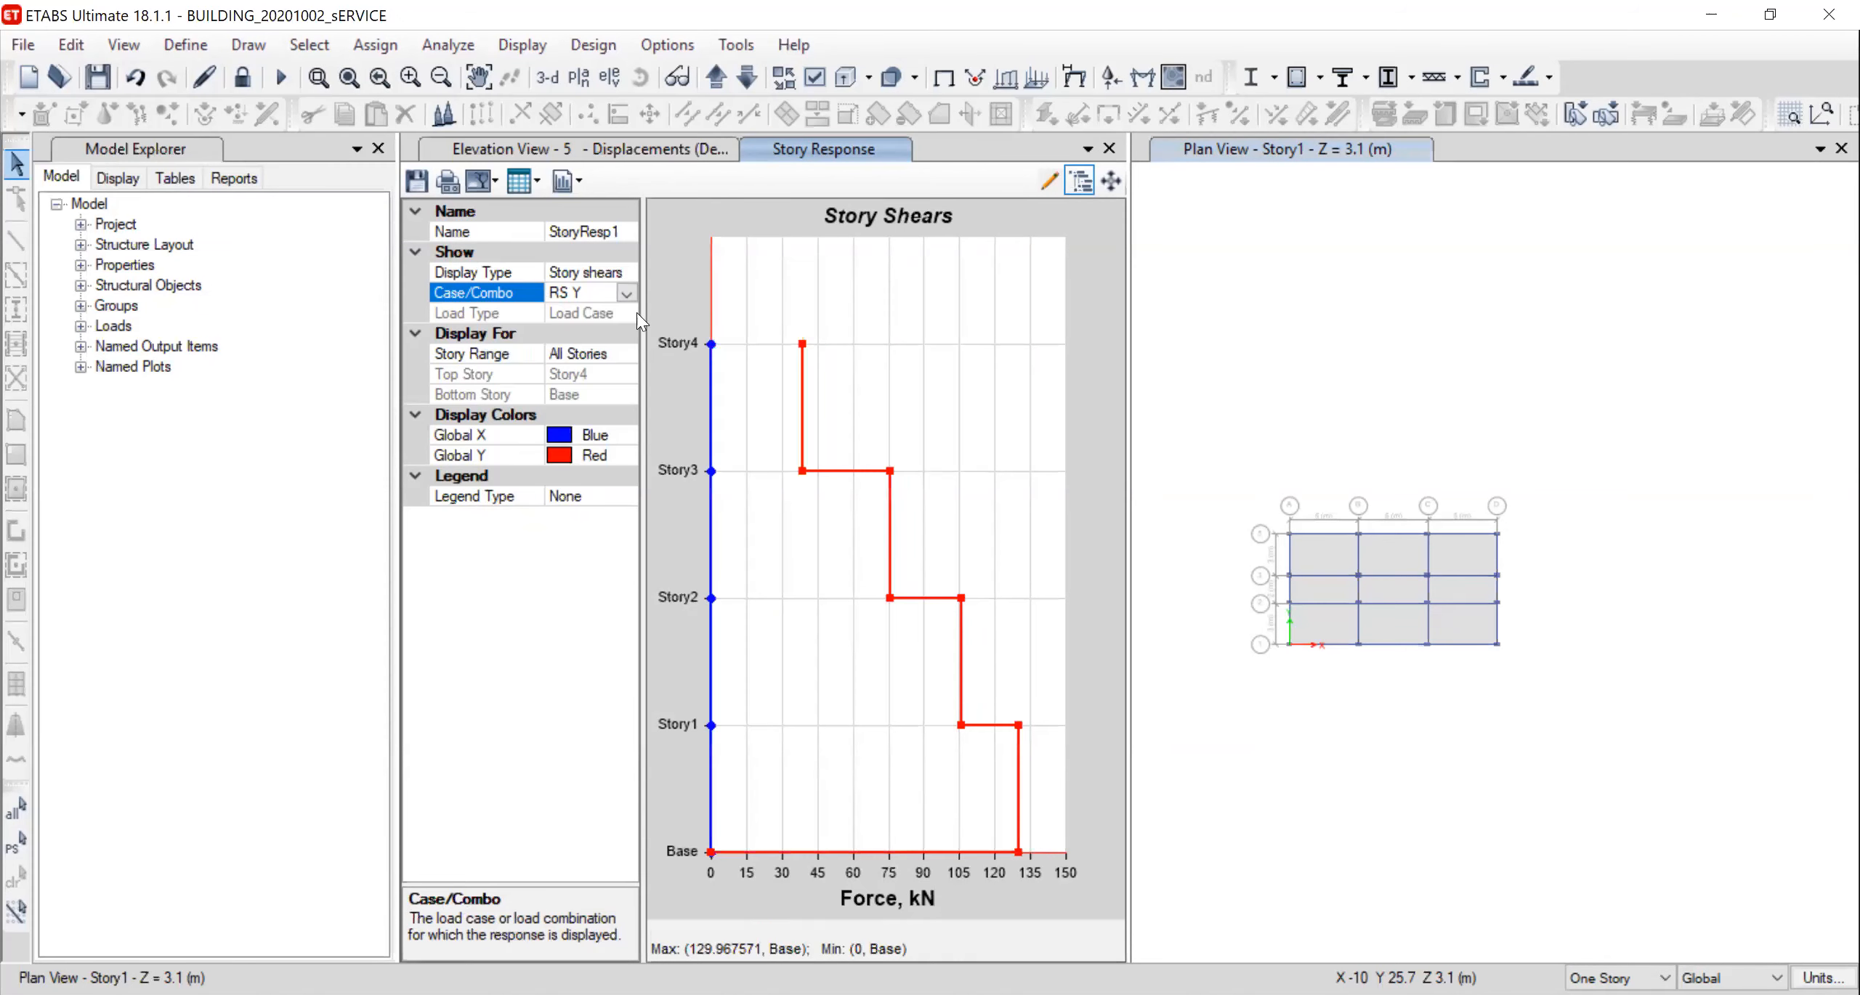
Close the story response and elevation views, keeping the Story1 plan view open
click(625, 294)
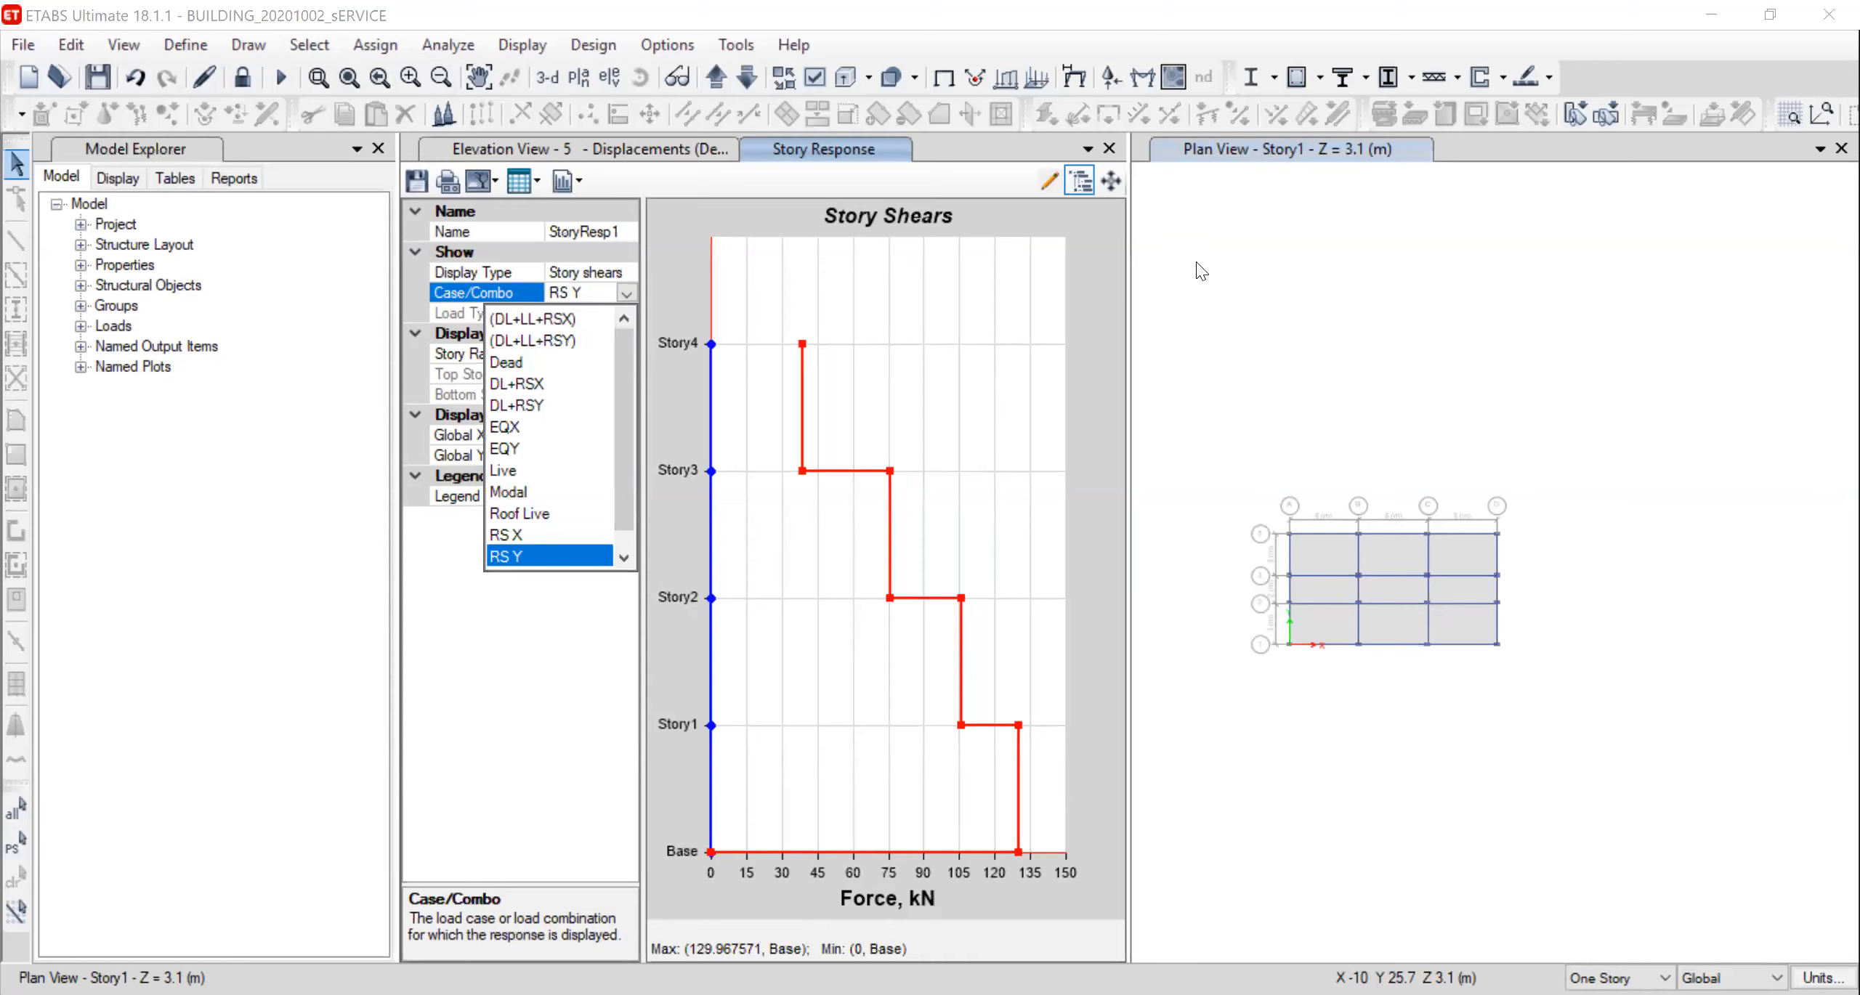
click(1119, 150)
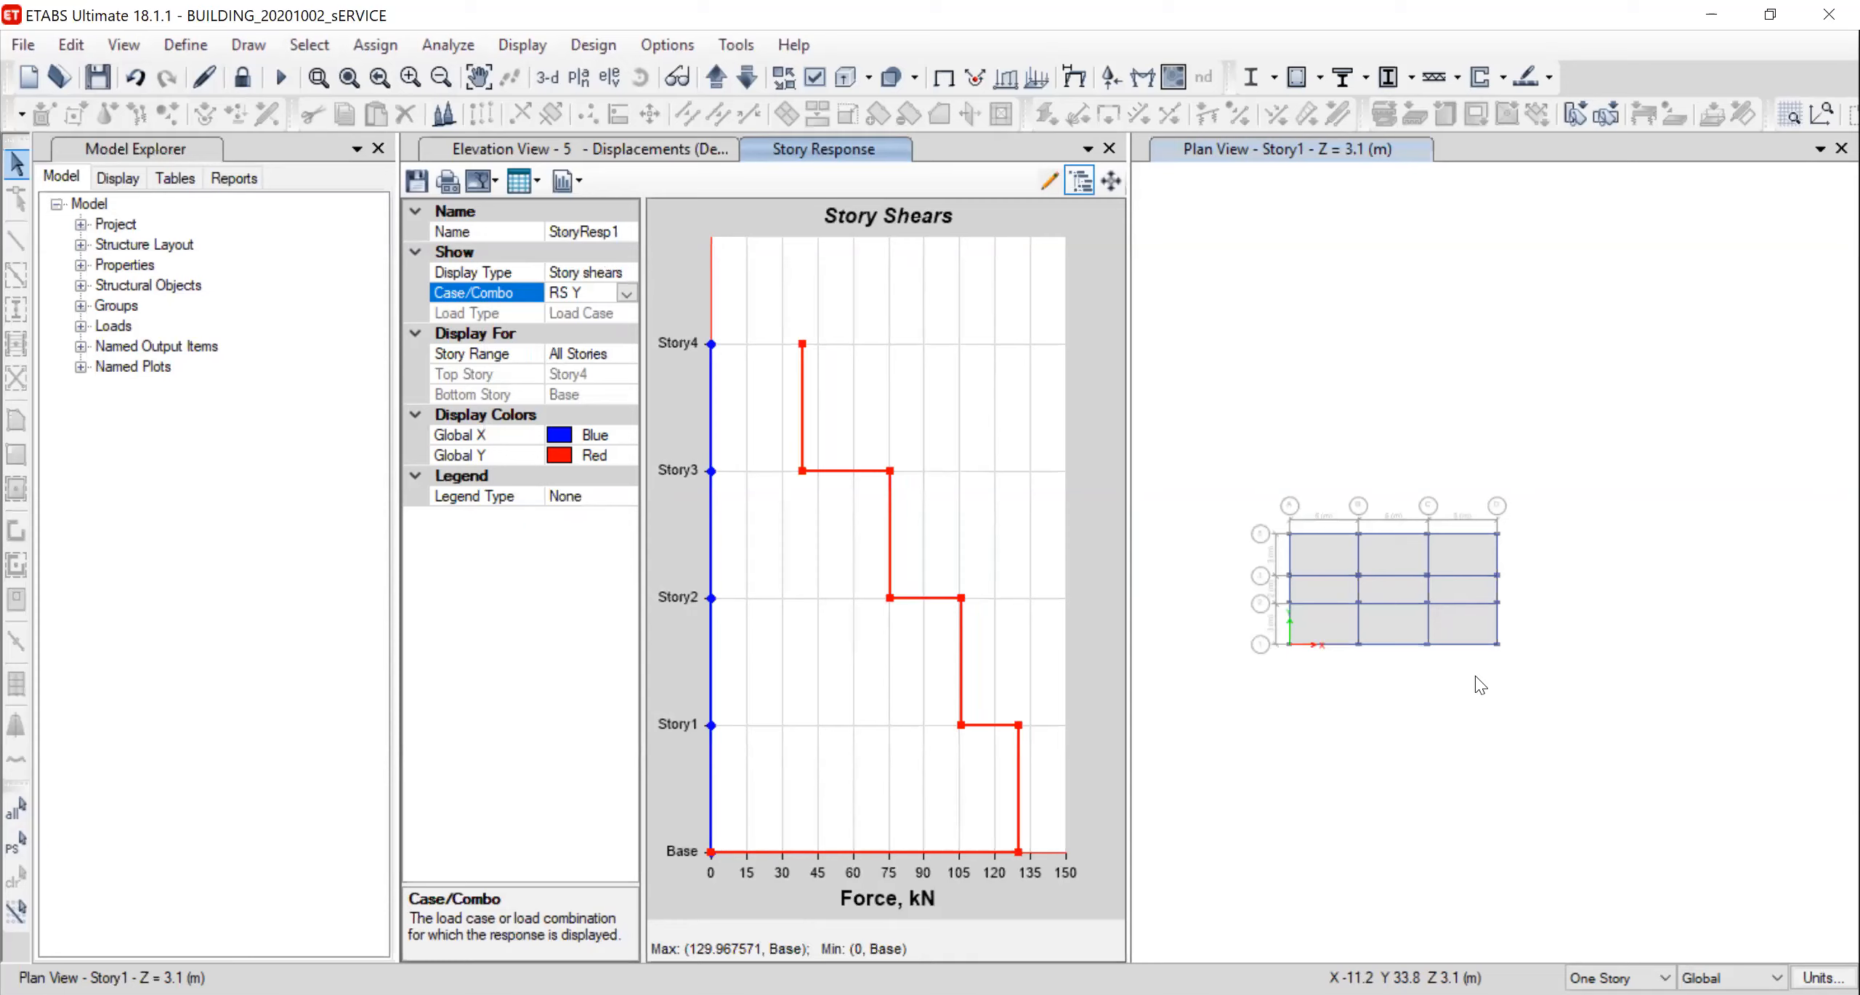
click(1489, 613)
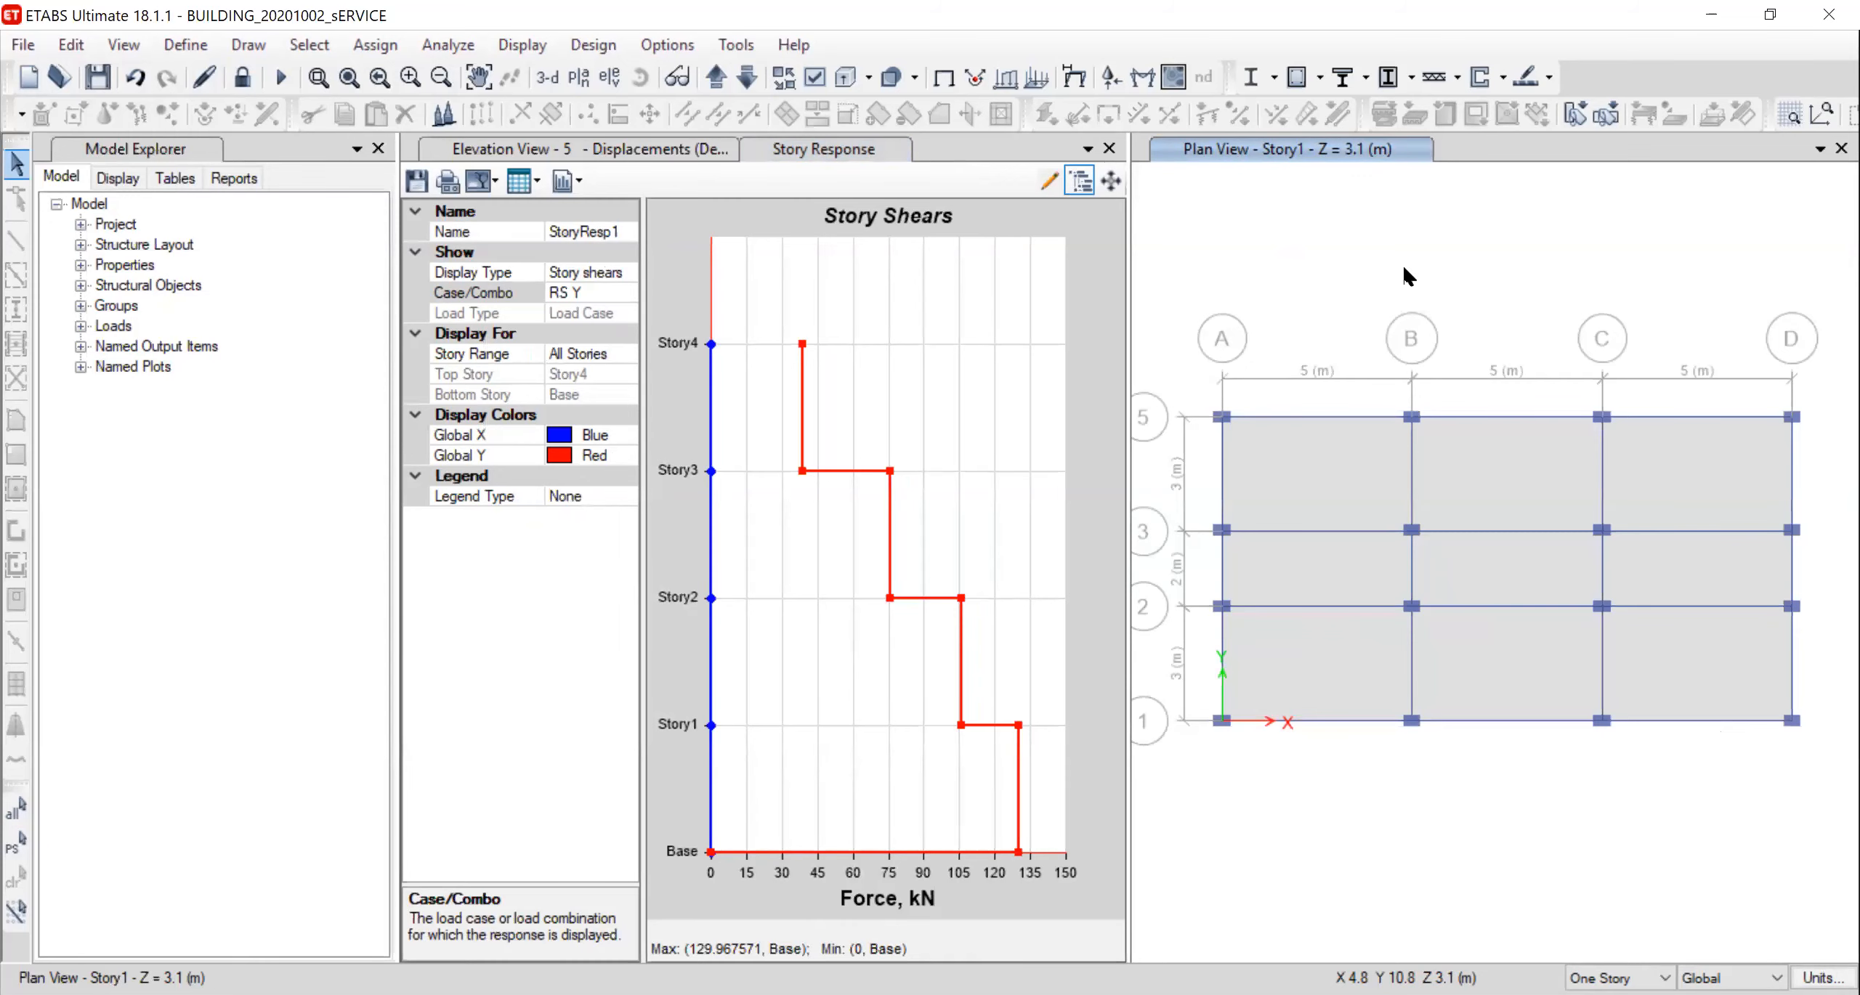
click(1109, 148)
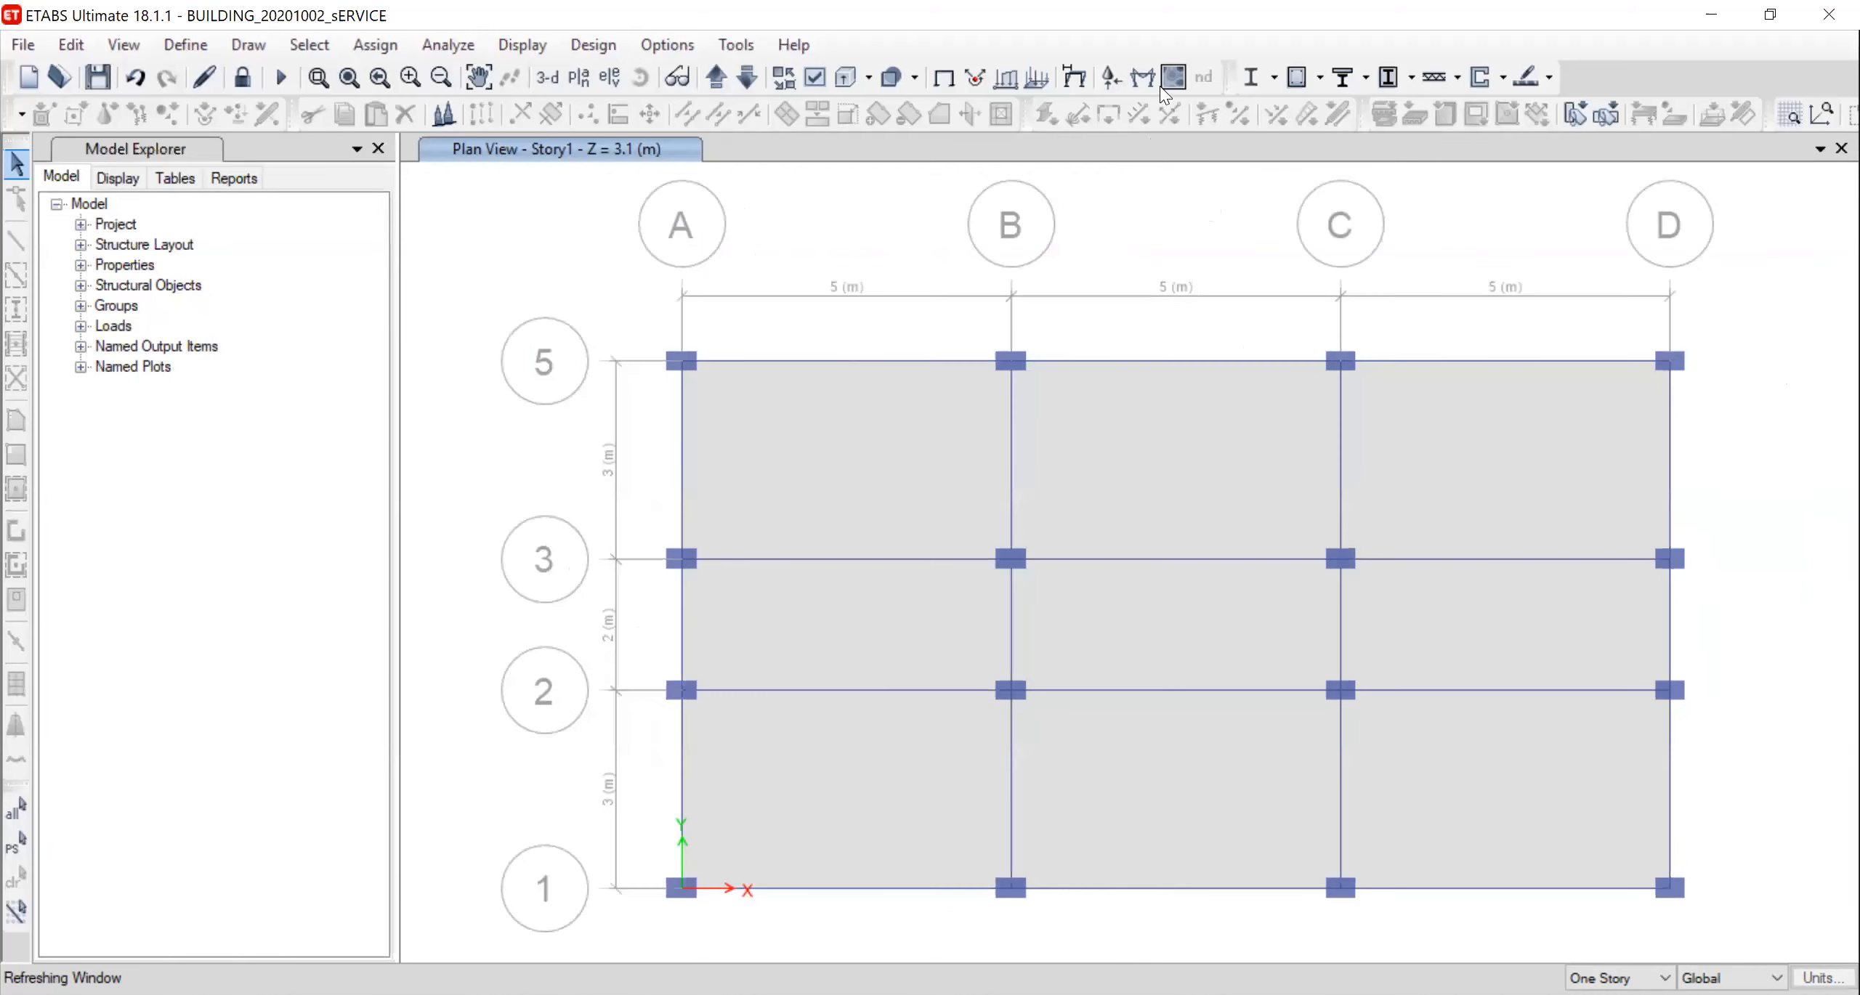
Display the deformed shape of the Story1 plan for load case RS X with Displacement UX contours
click(1078, 80)
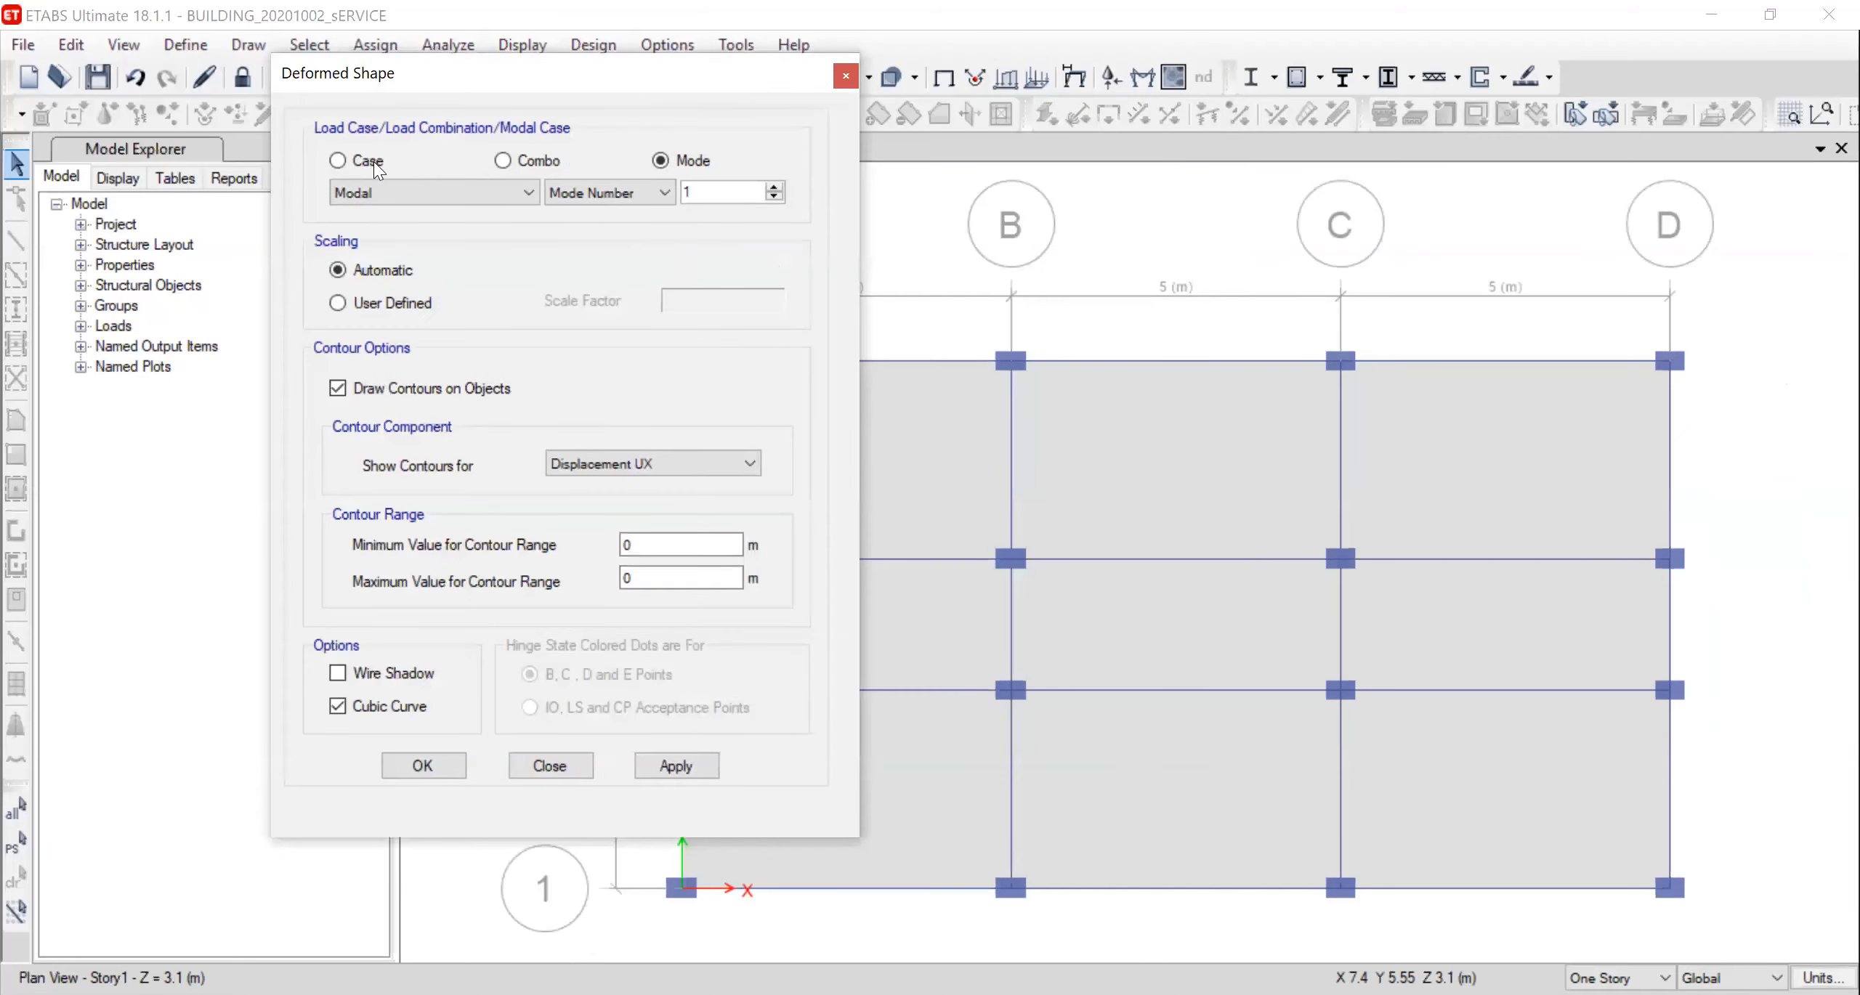
click(373, 161)
click(478, 195)
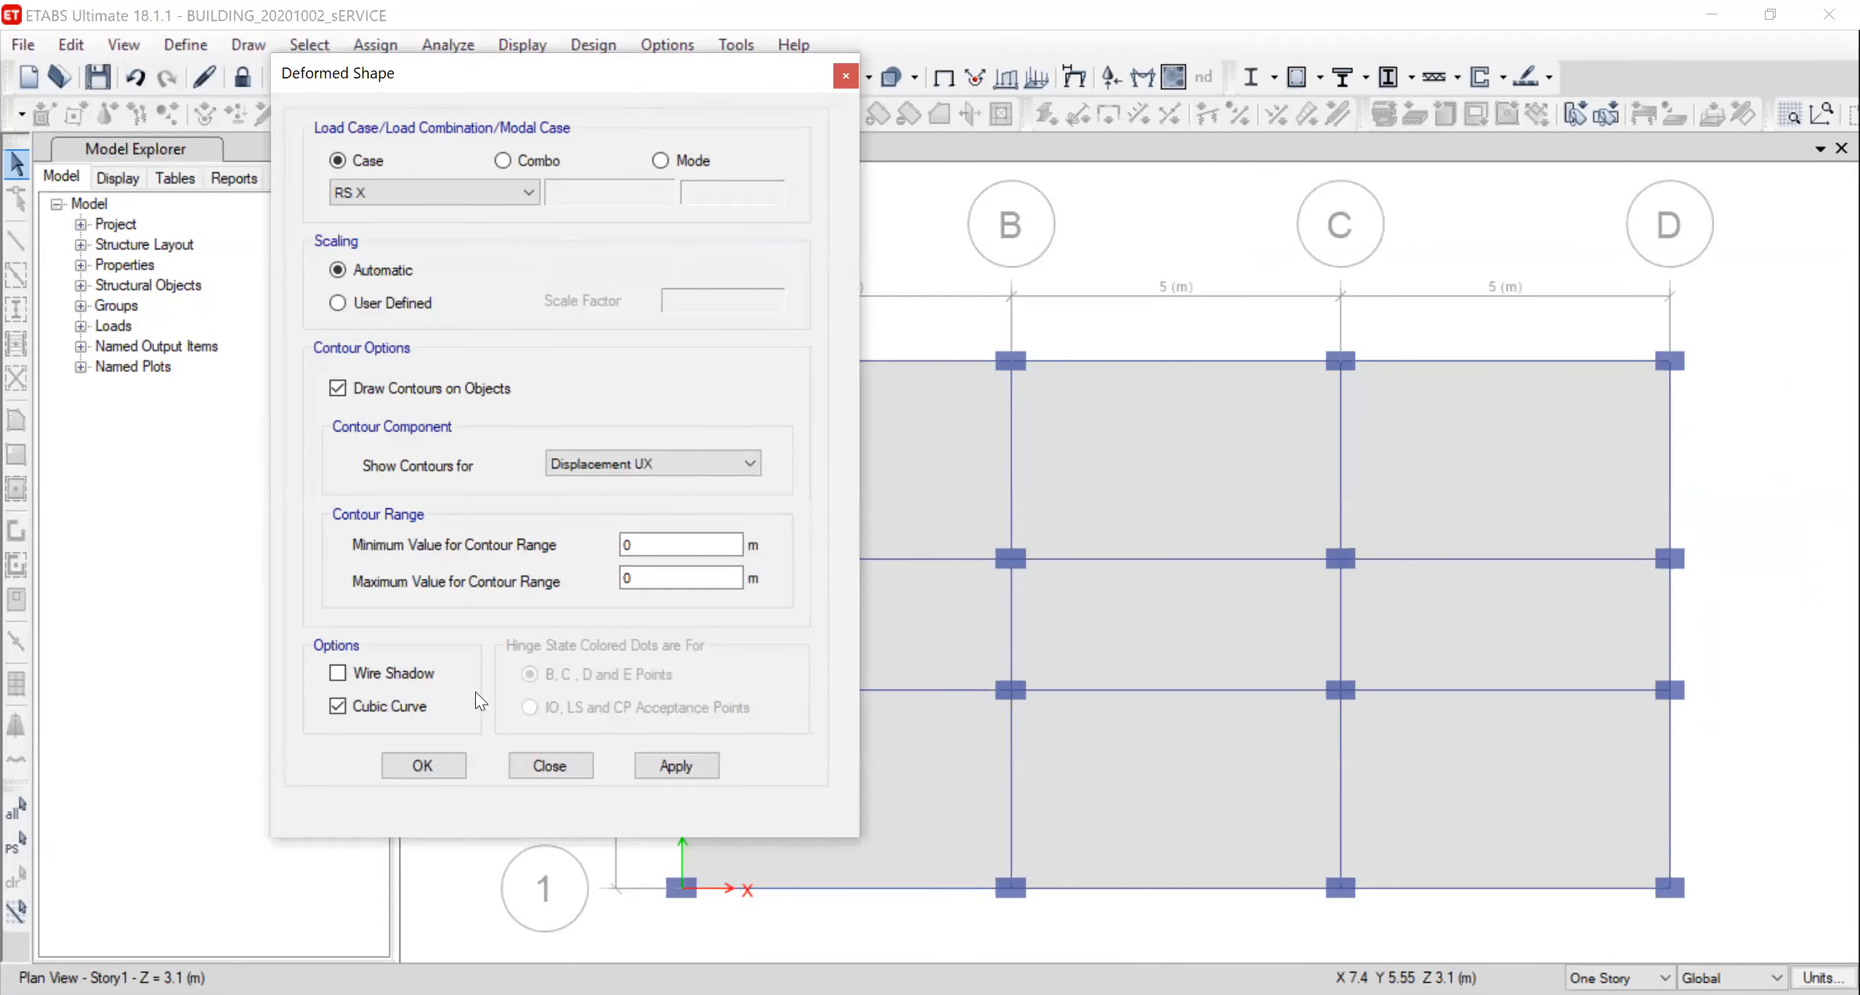
click(419, 738)
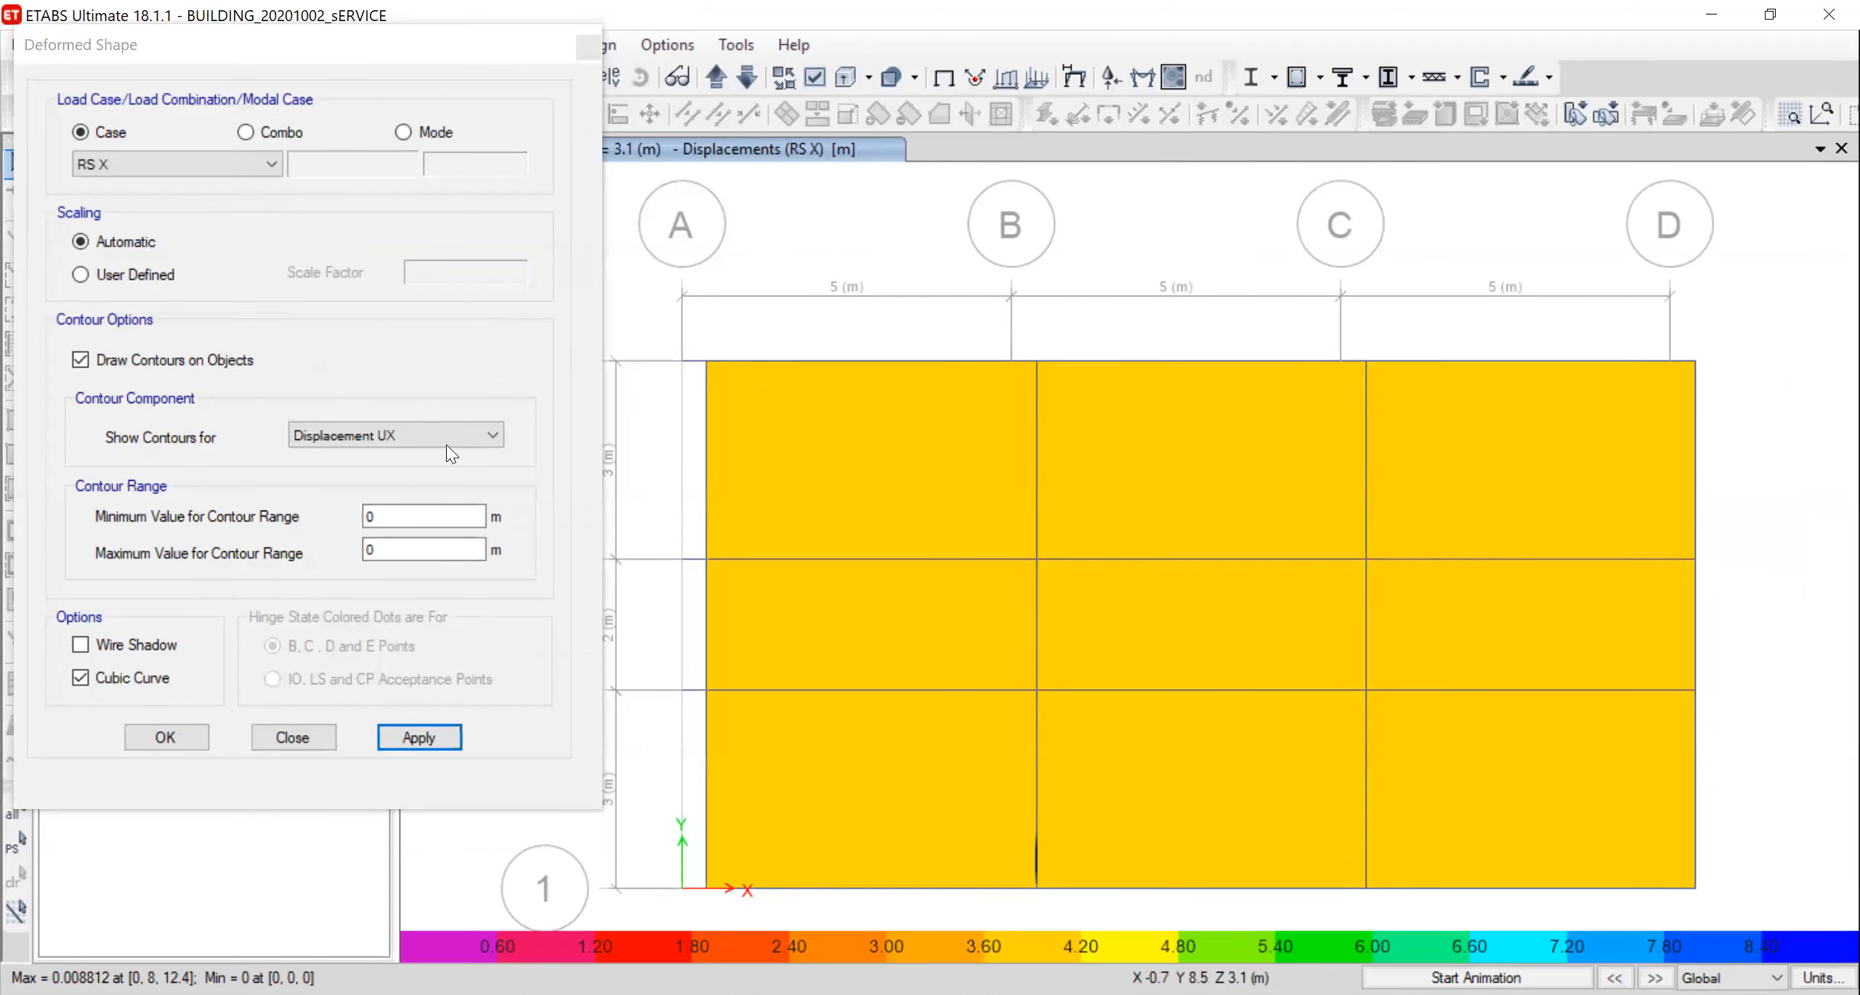
Turn off contours on objects and turn on the wire shadow for the RS X deformed shape
click(438, 709)
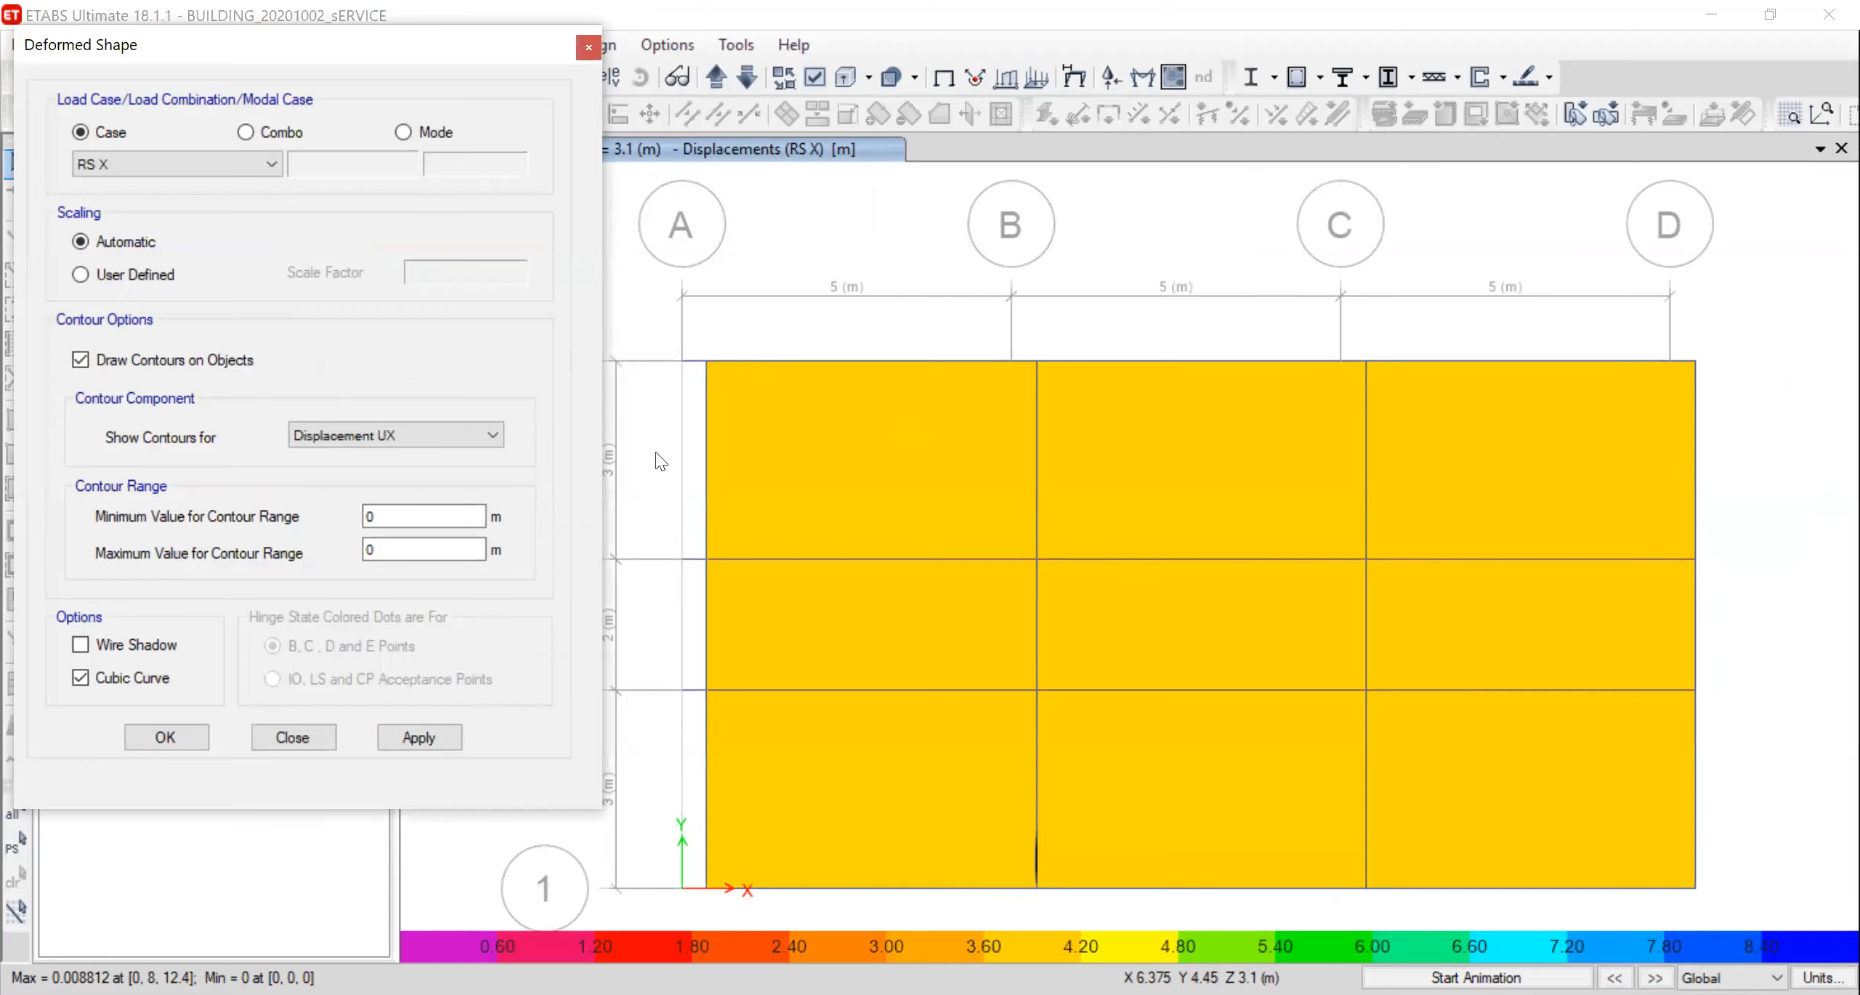
click(144, 647)
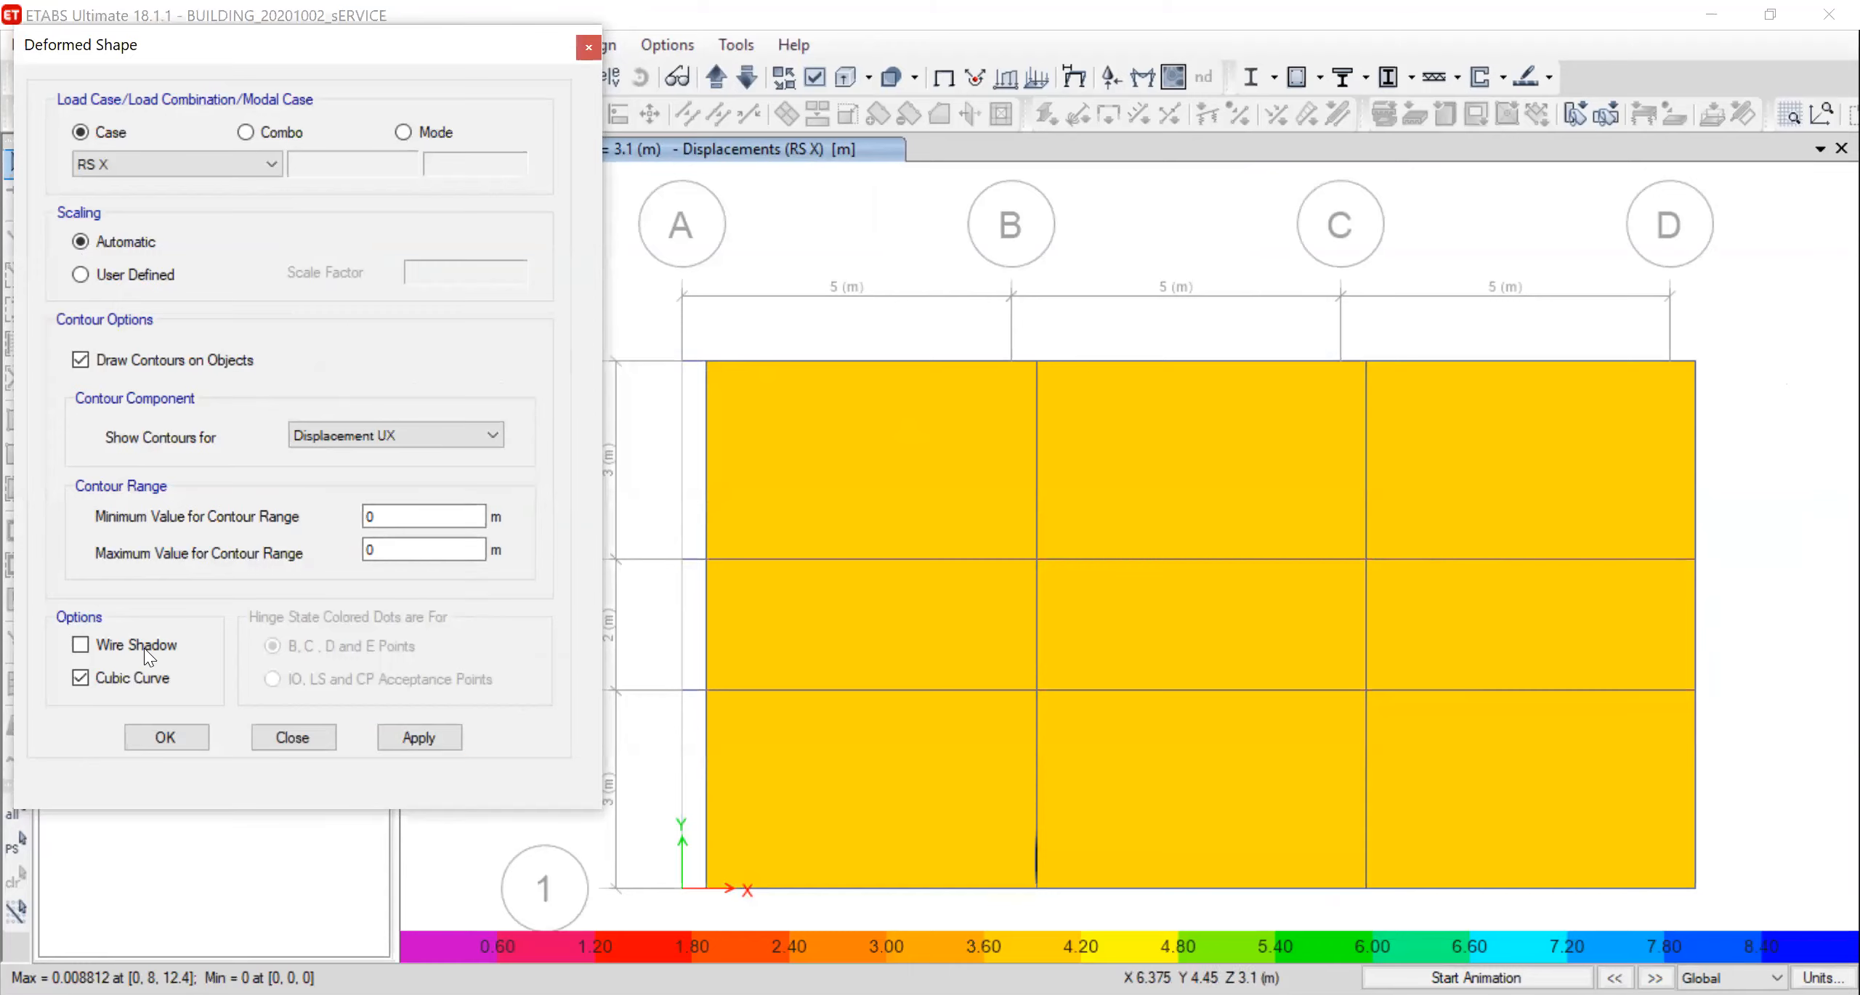
click(402, 738)
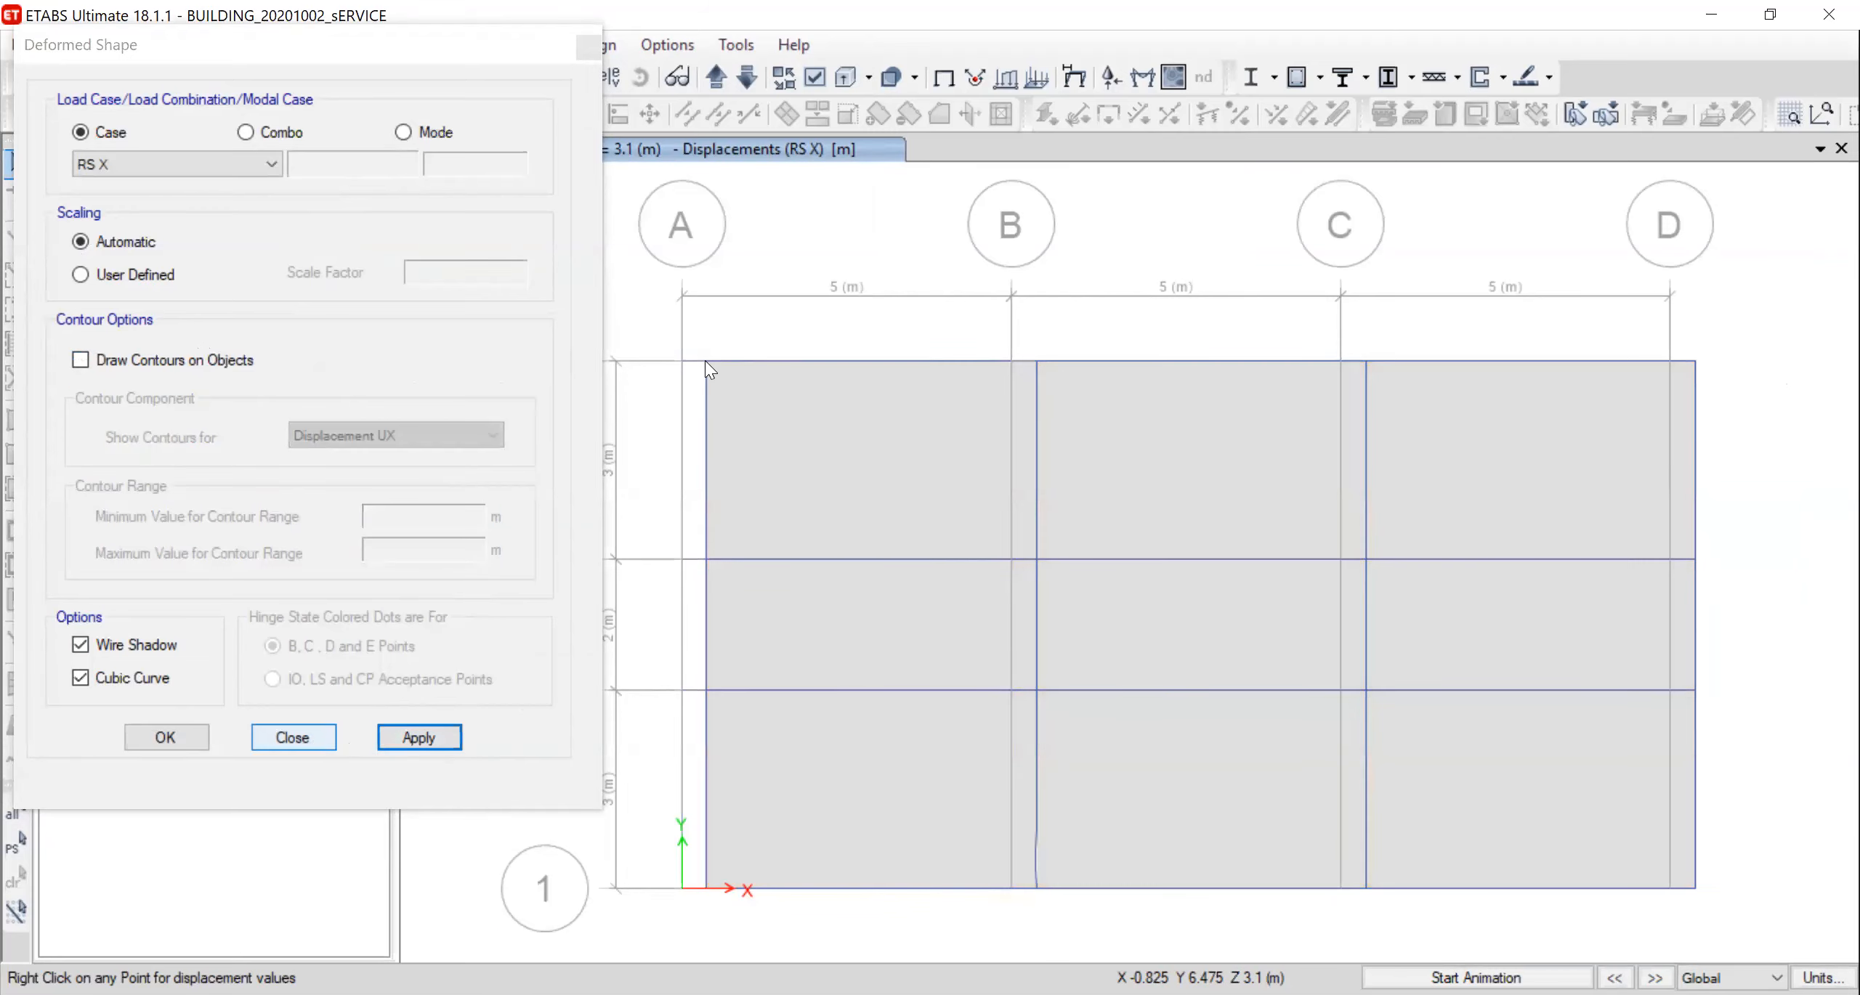
Check the RS X joint displacements at the corners on grid A and consult the diaphragm rigidity slide in PowerPoint before returning to ETABS
right_click(705, 361)
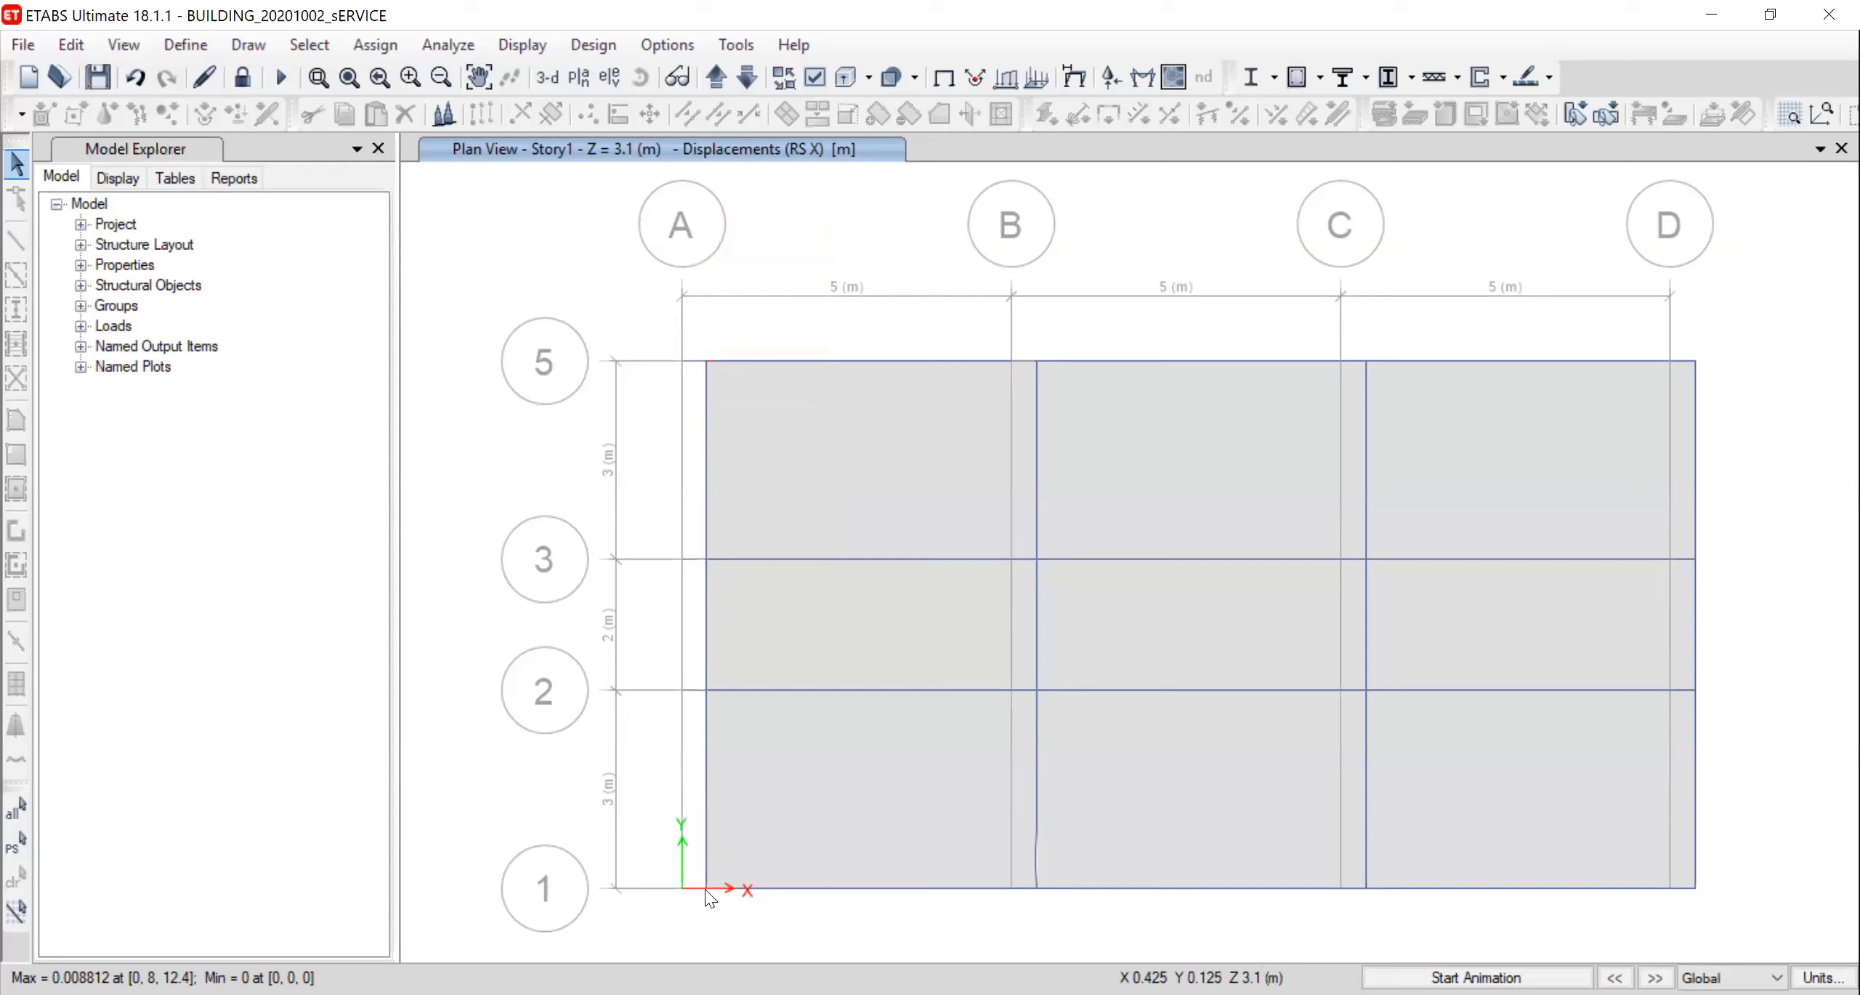
mouse_move(705, 890)
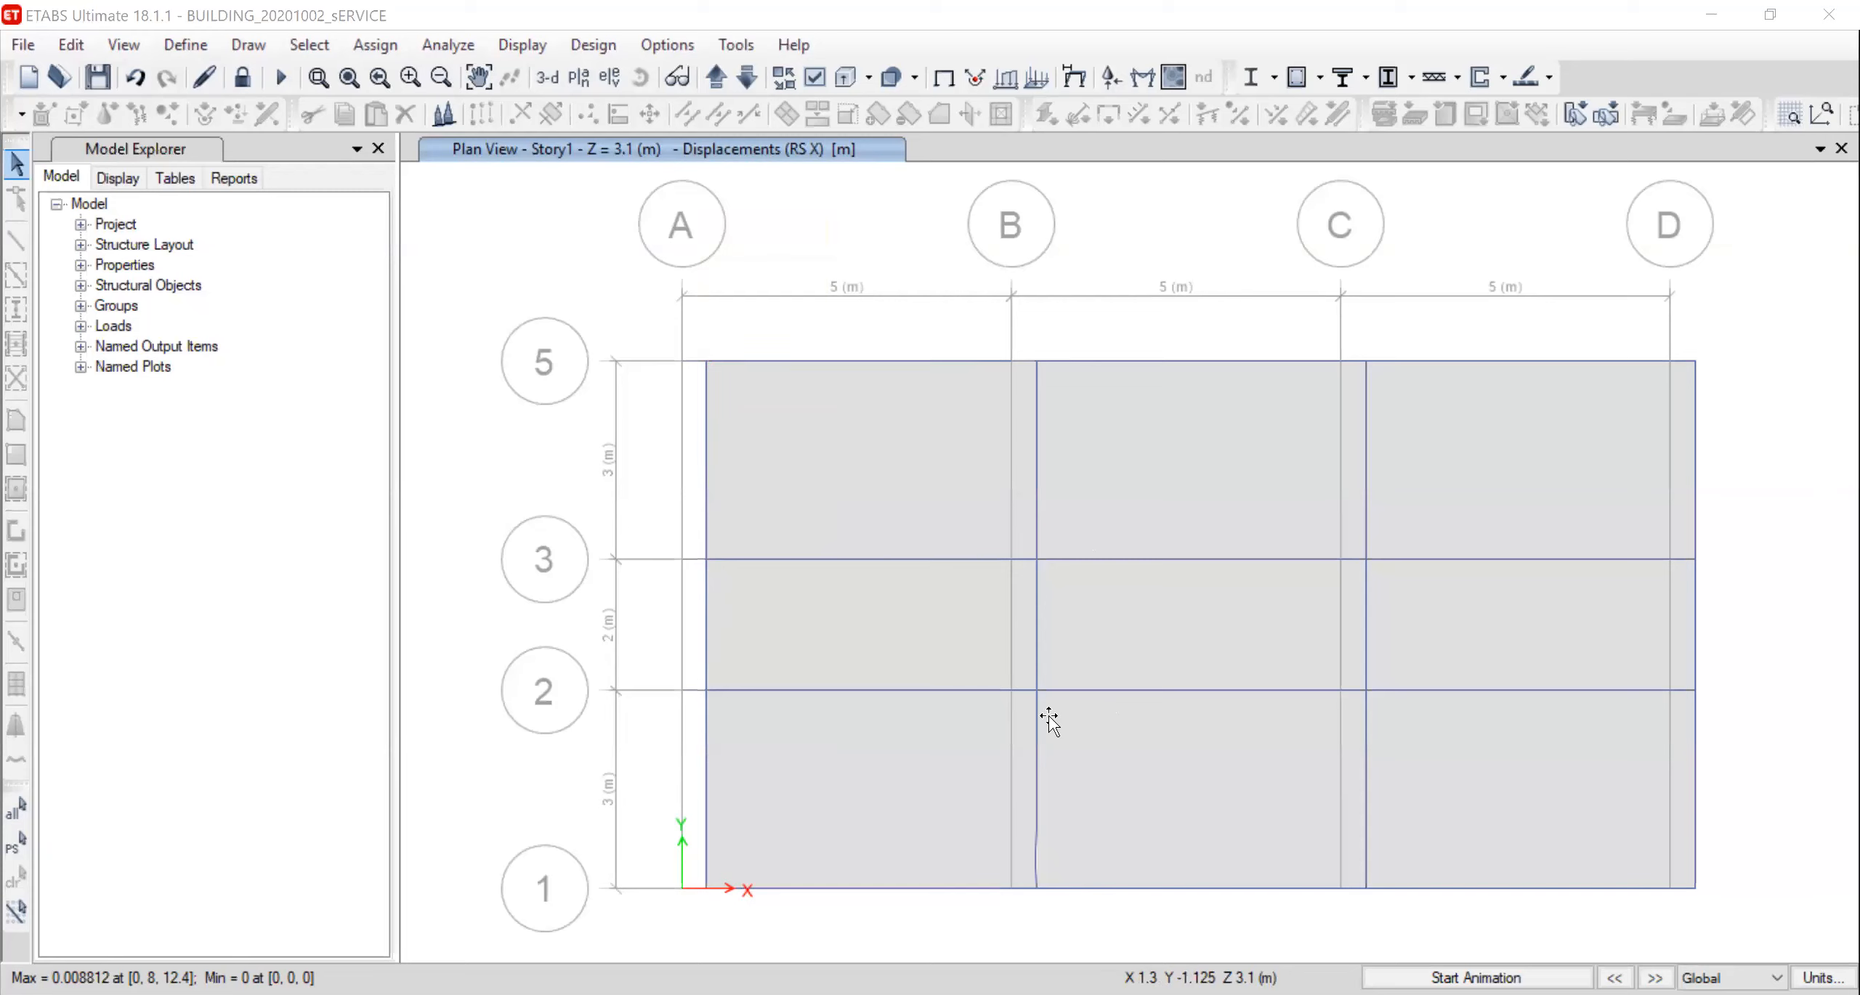
key(alt+Tab)
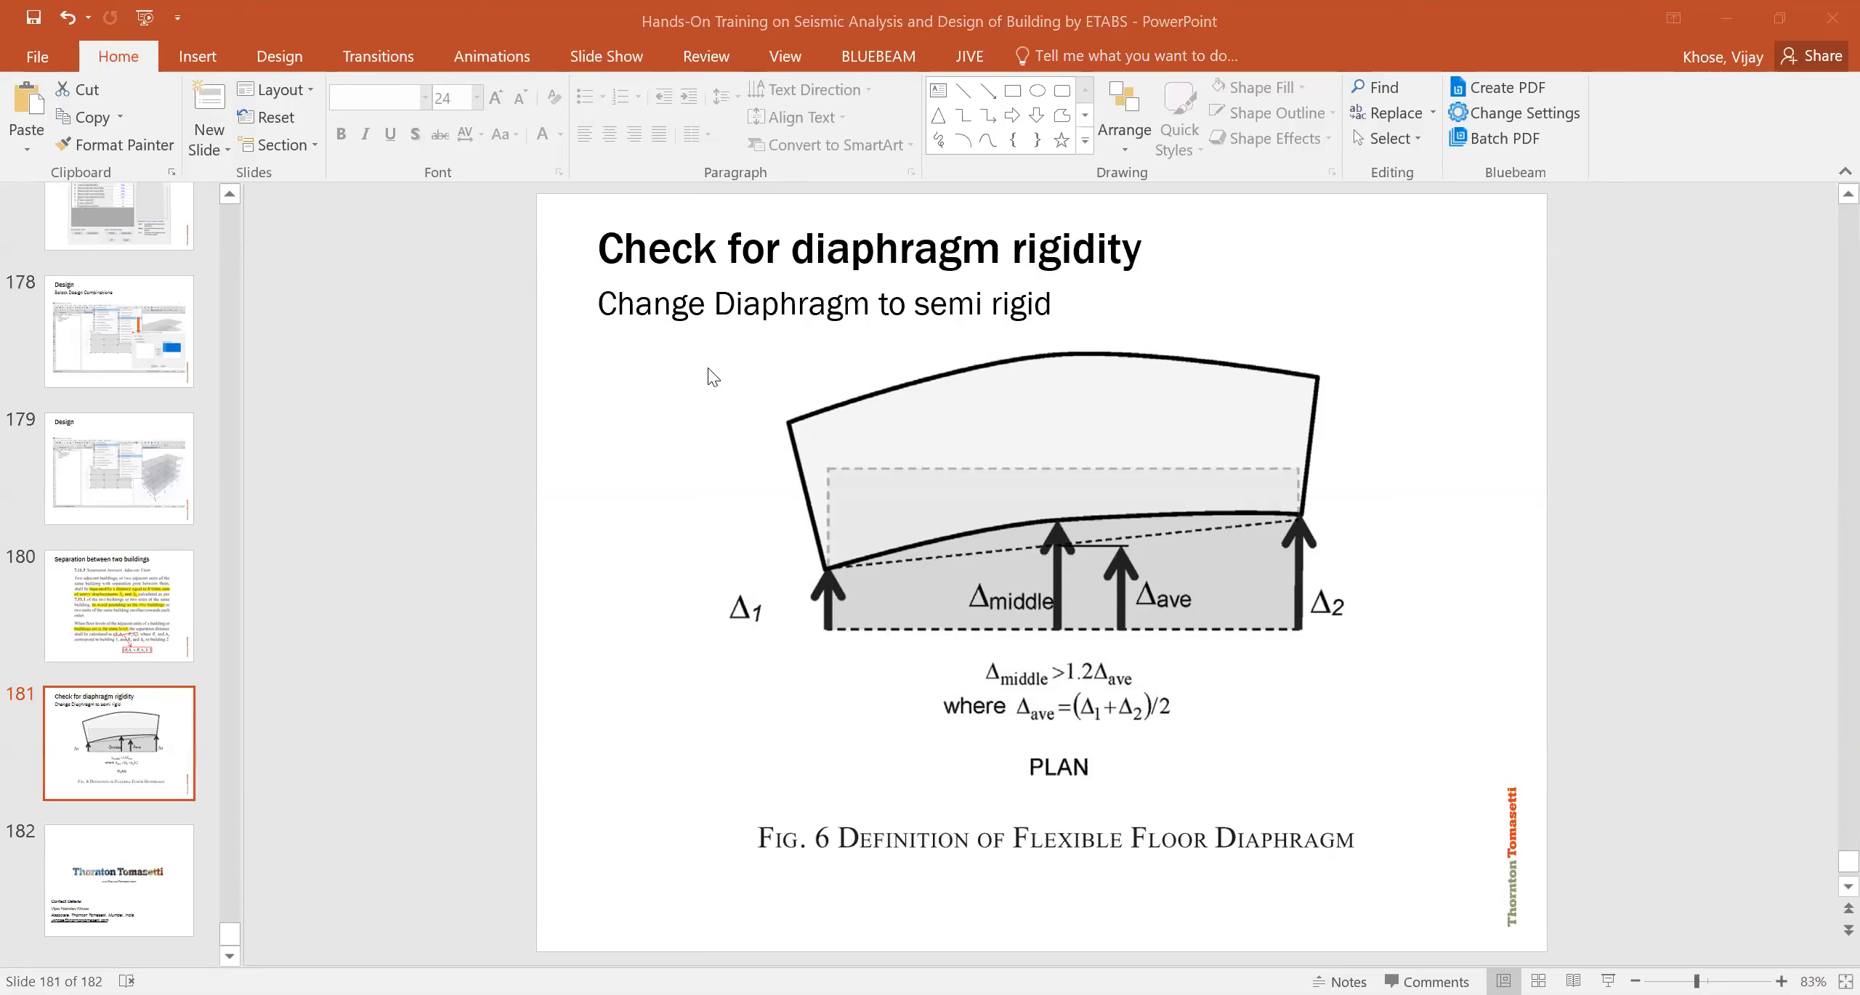
key(alt+Tab)
mouse_move(708, 361)
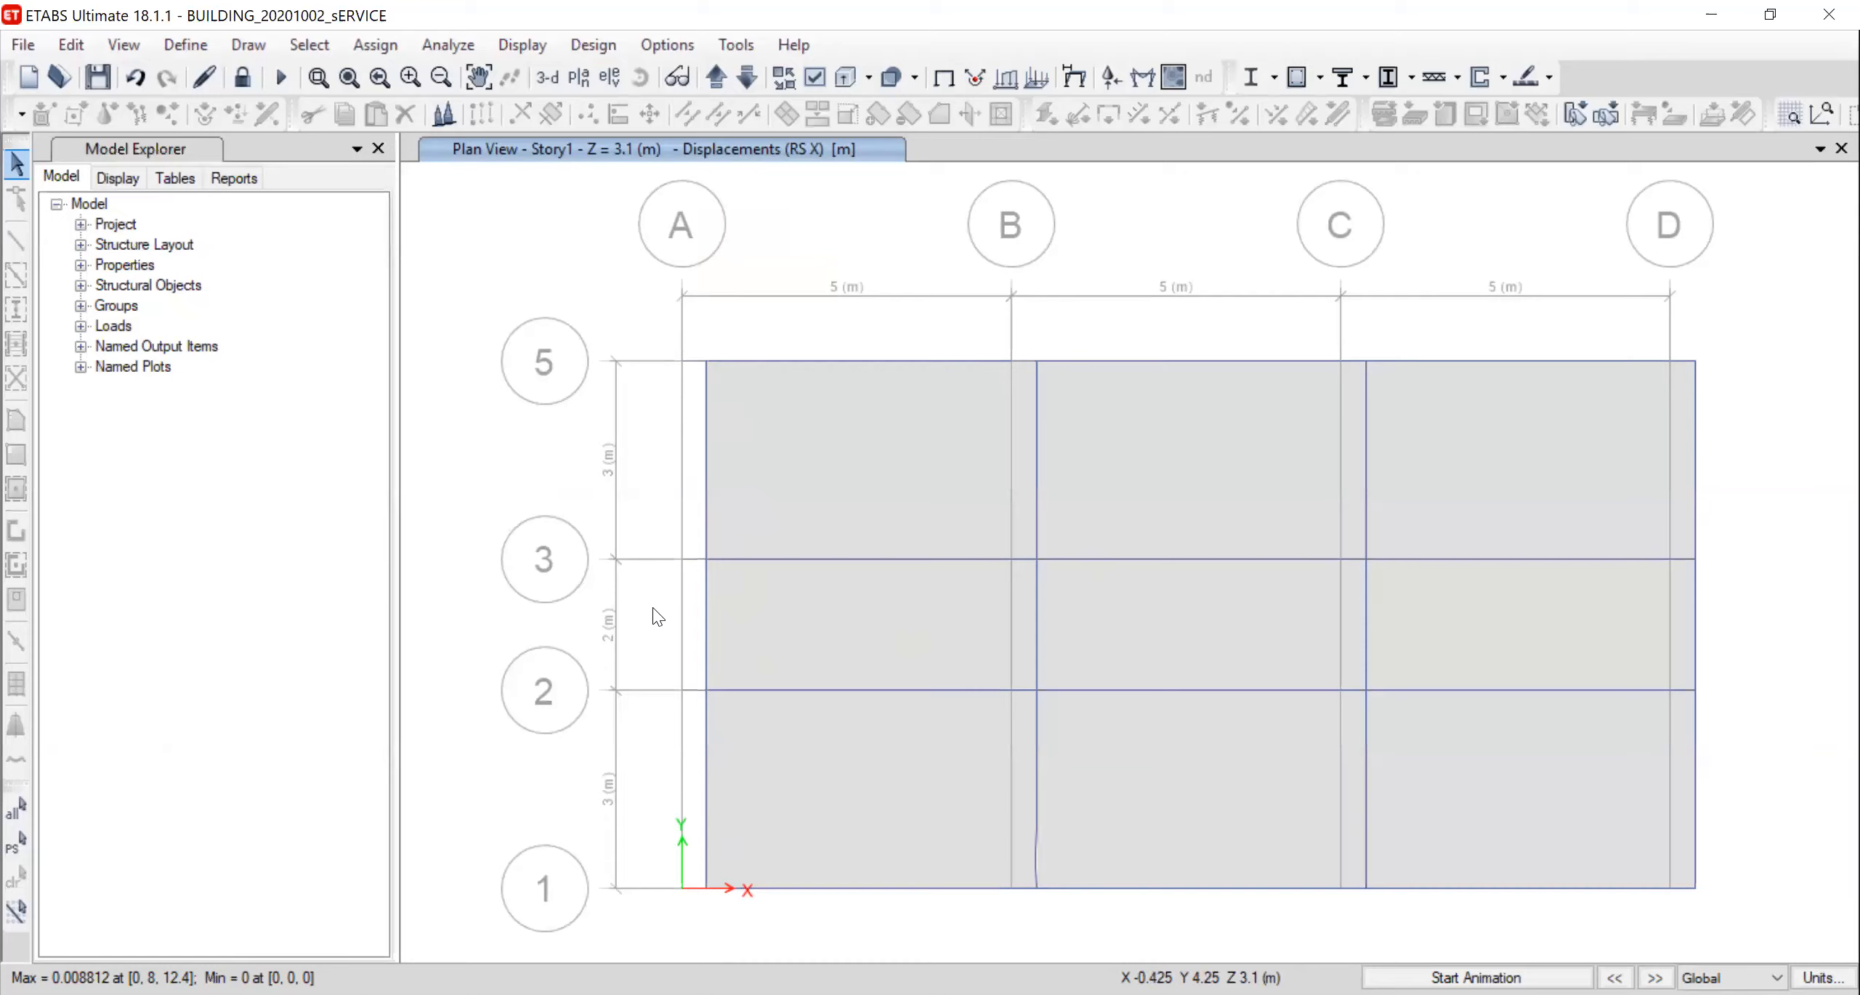
Change the deformed shape of the Story1 plan to load case RS Y
click(1073, 77)
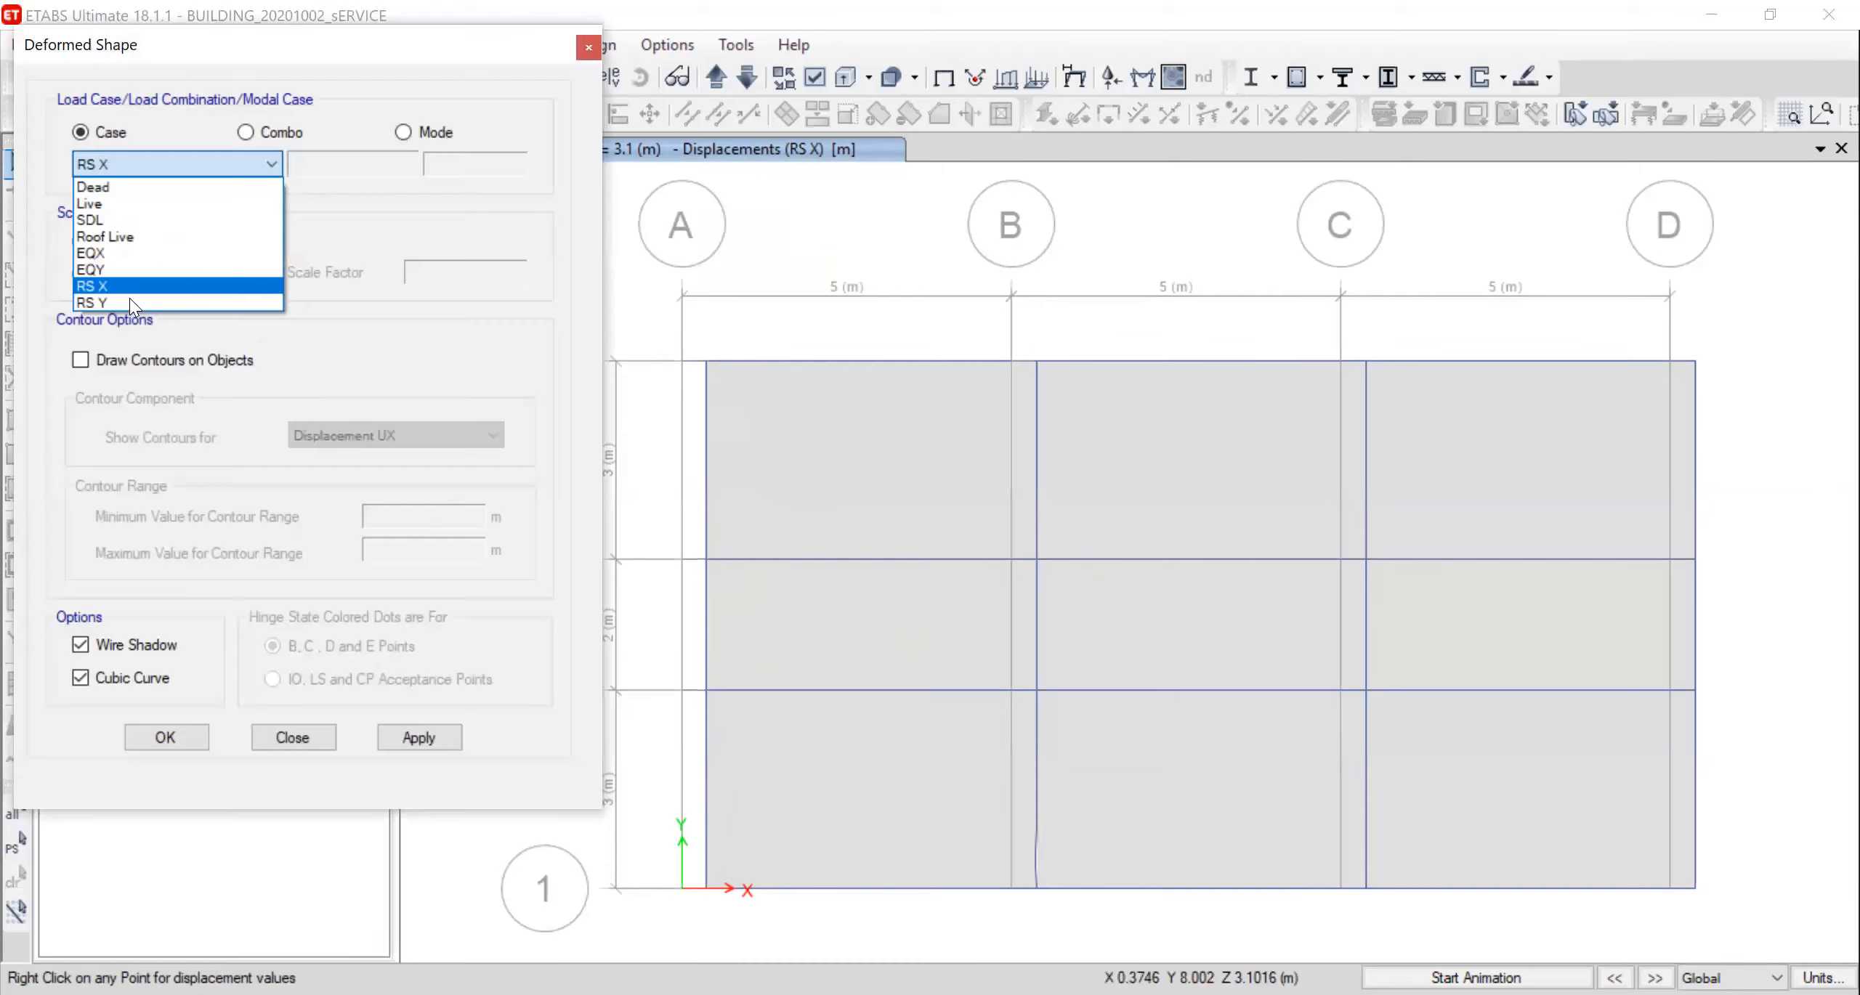
key(Down)
key(Return)
click(440, 735)
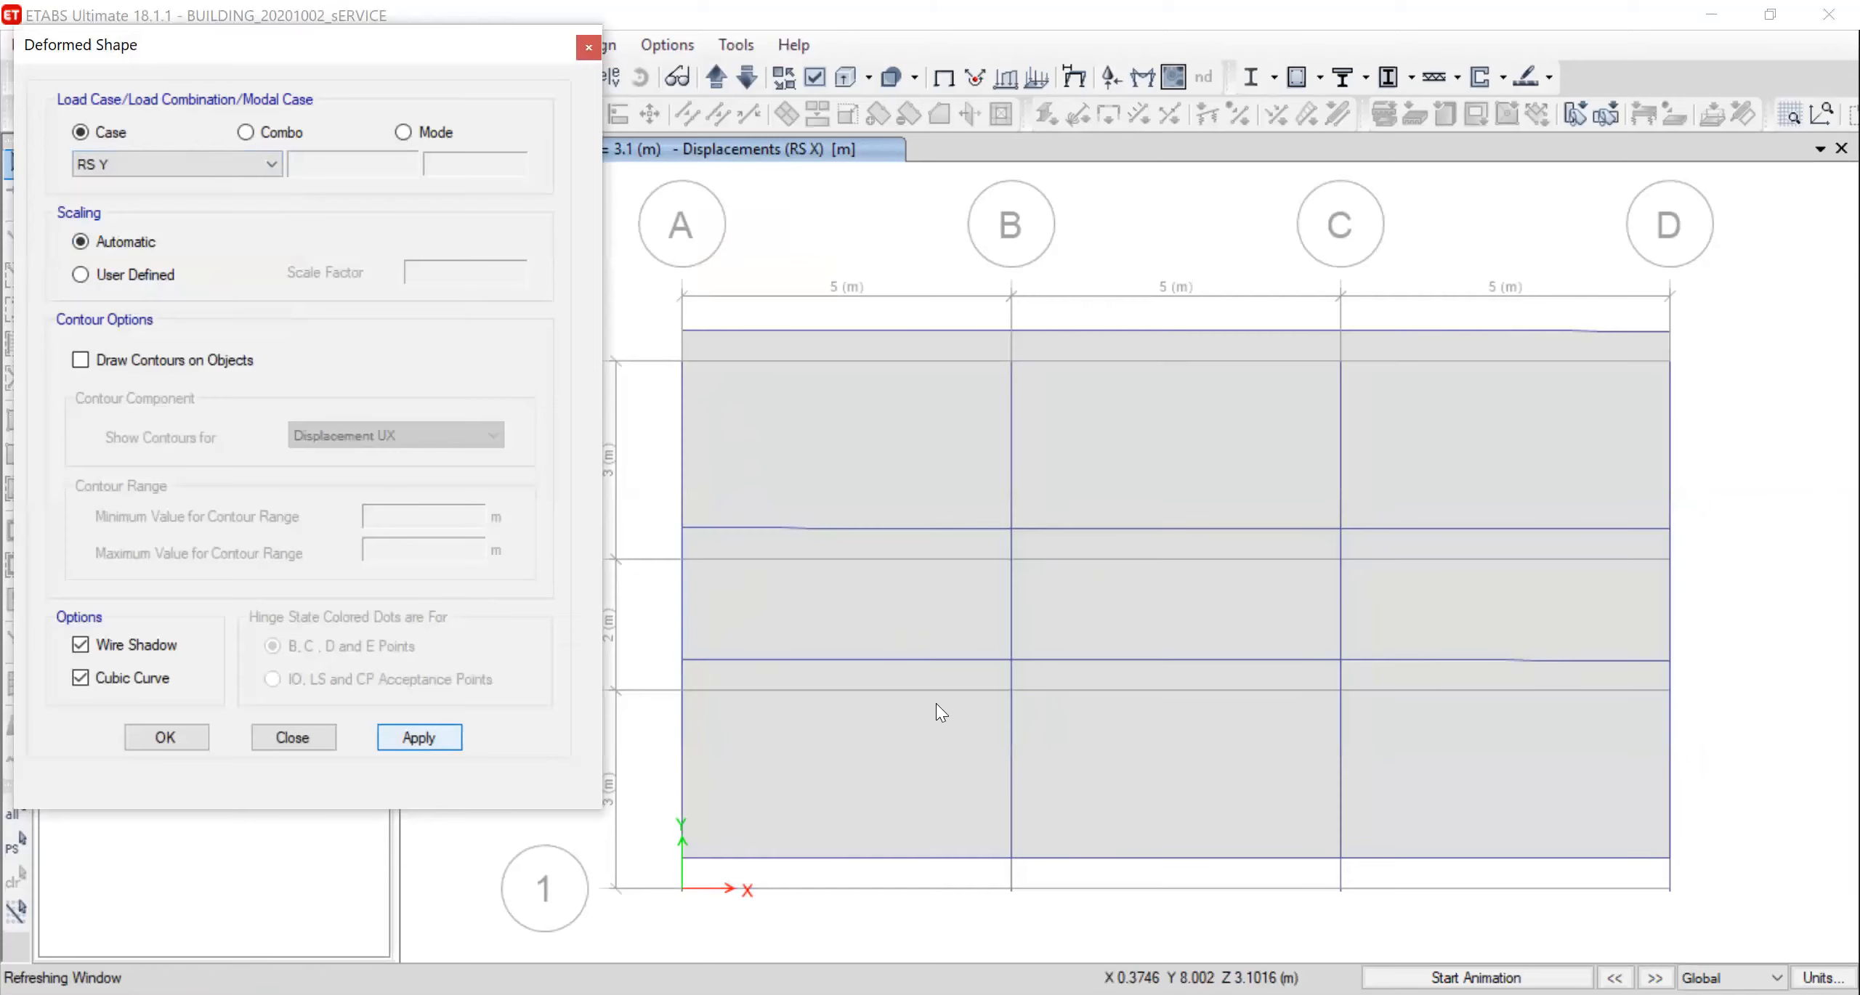
Read the RS Y joint displacements along grid 1 at grids D, C and B, and close the deformed shape settings
mouse_move(1669, 857)
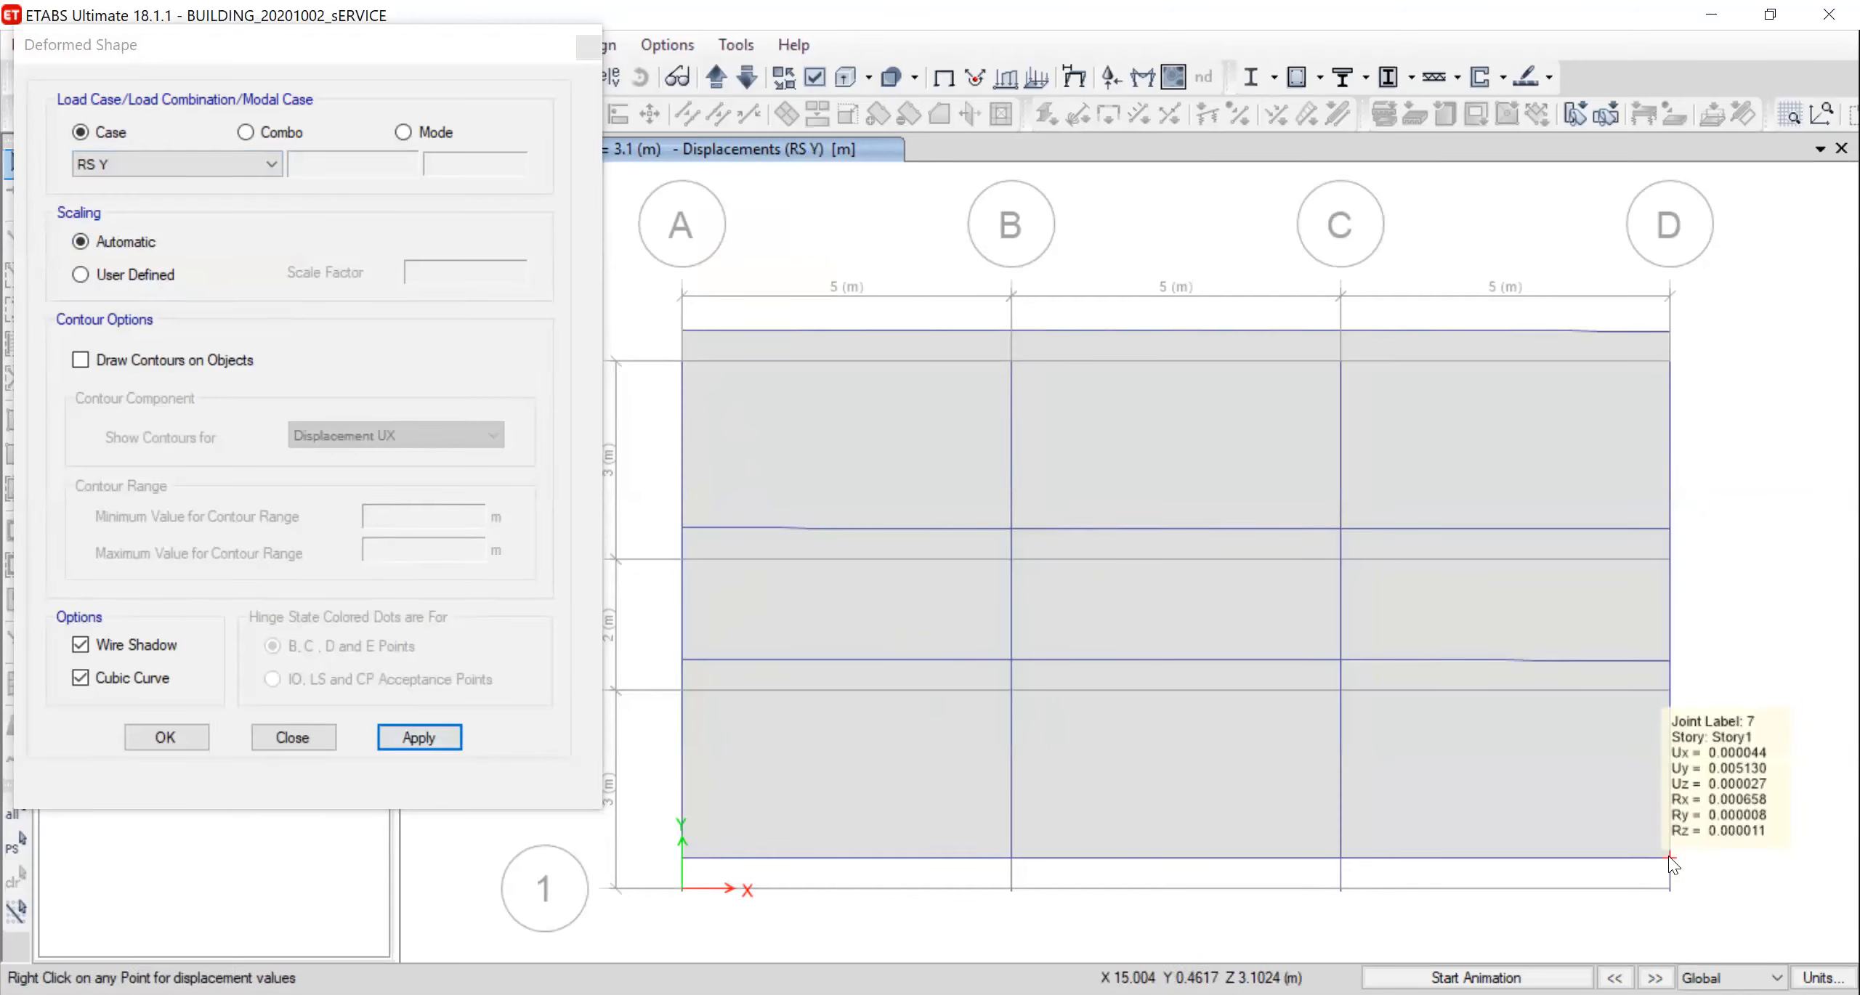
mouse_move(1337, 858)
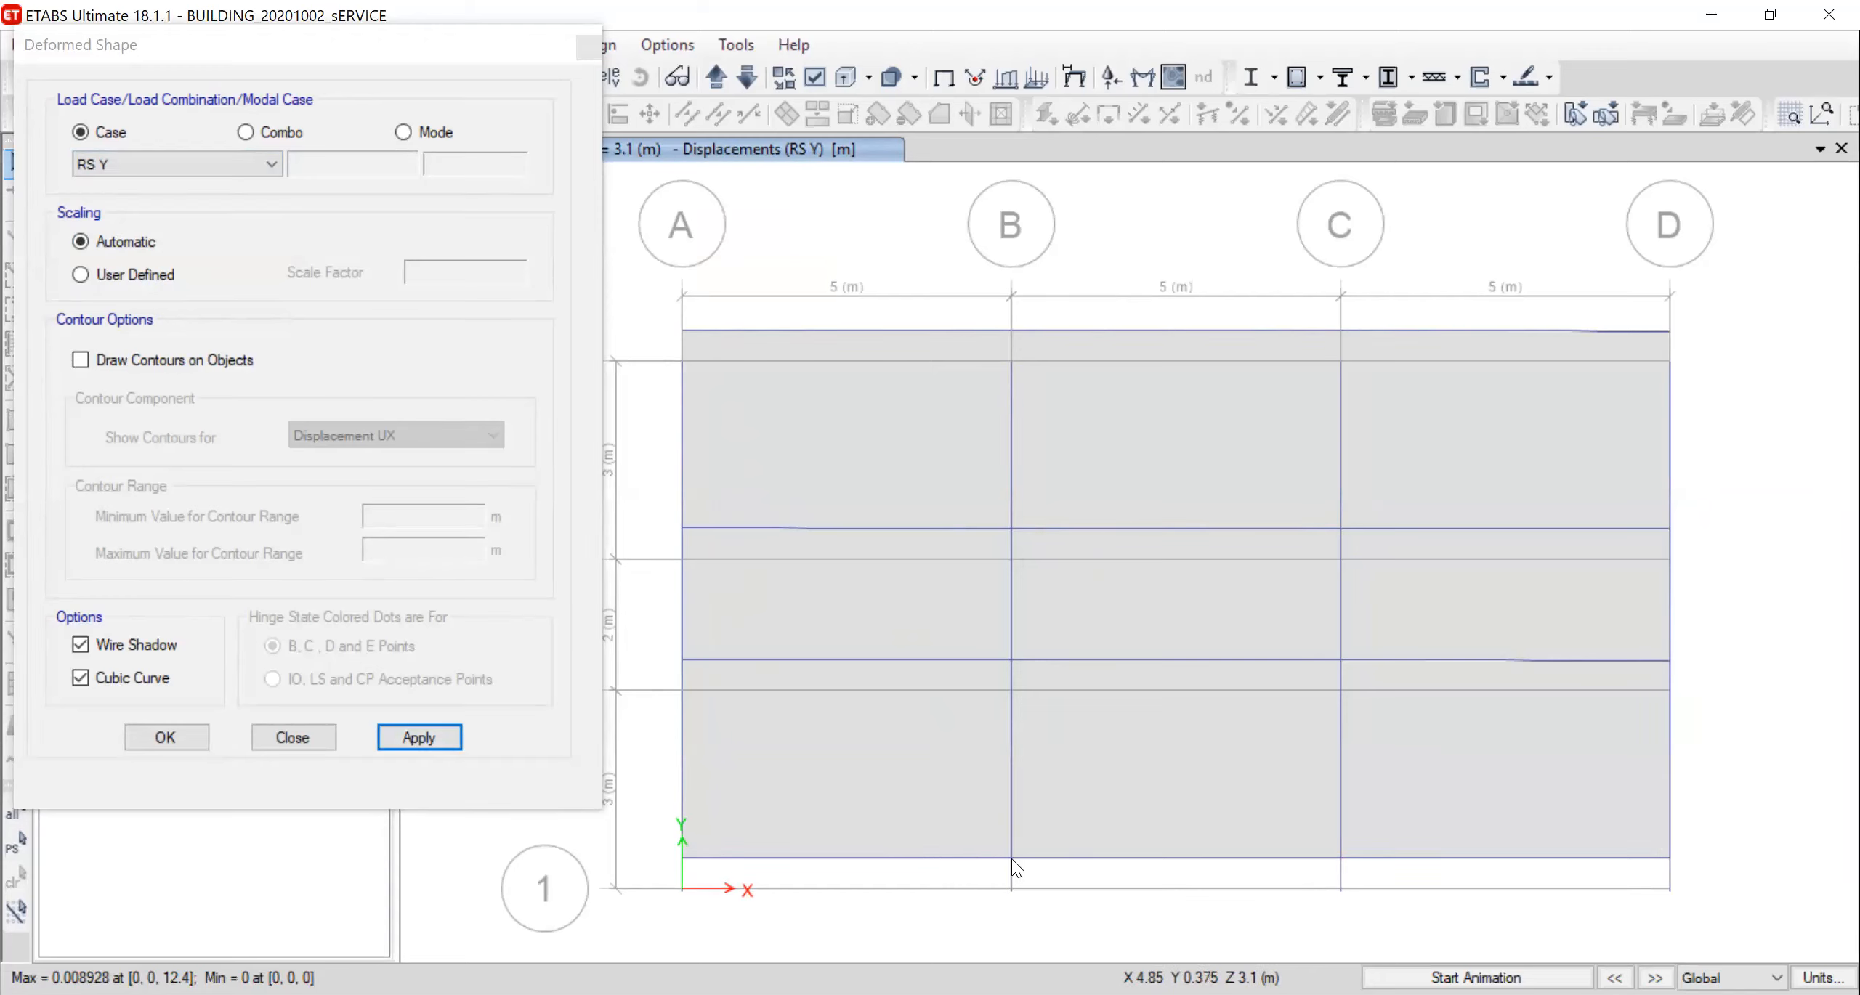
mouse_move(1011, 858)
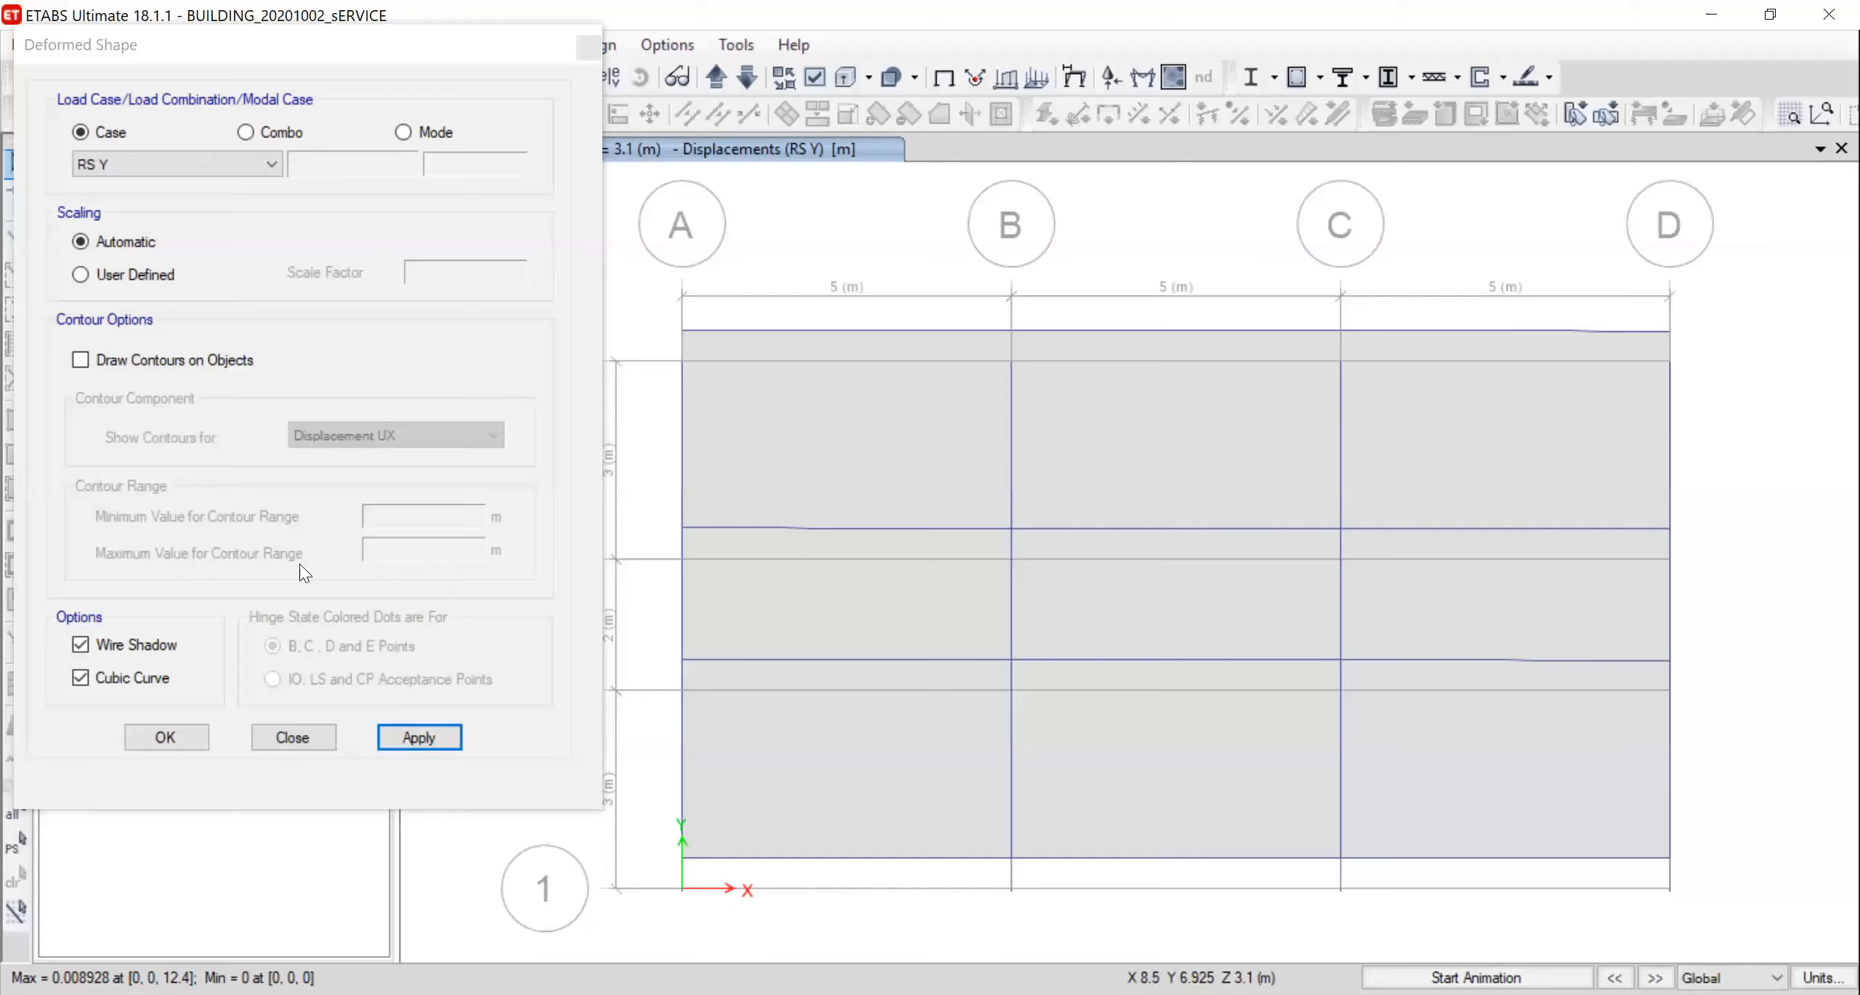
click(292, 738)
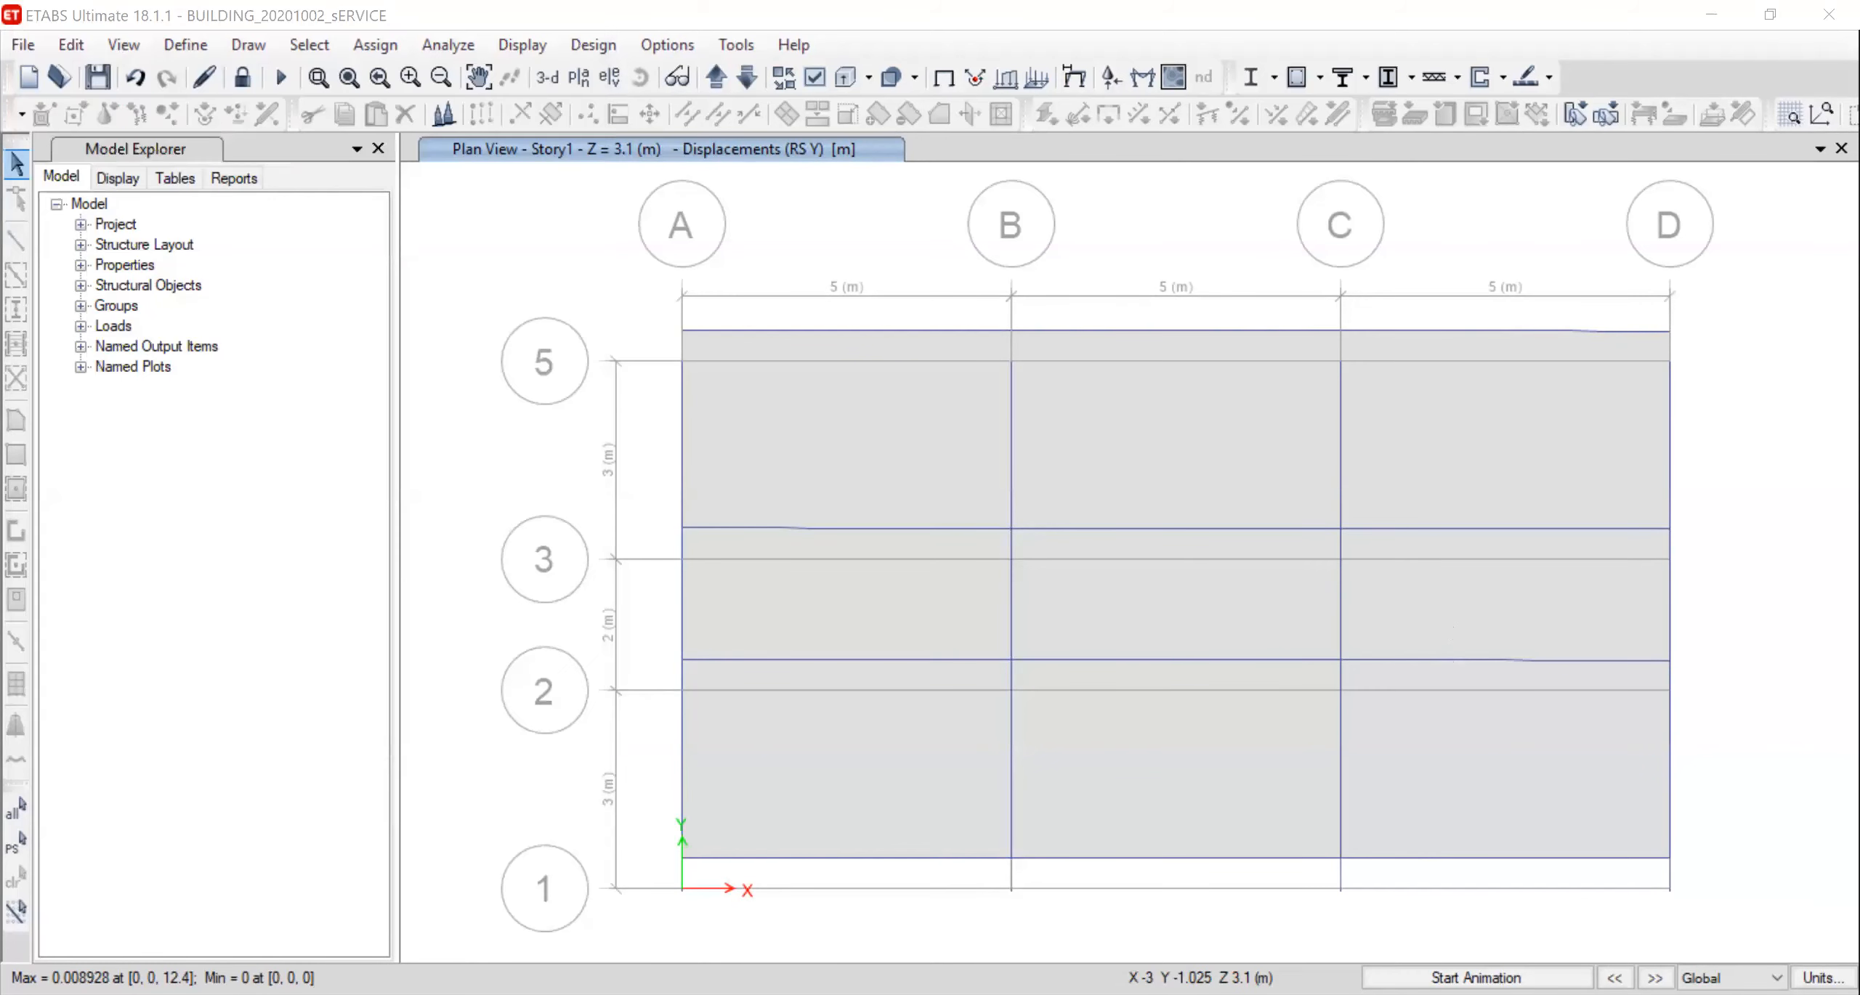